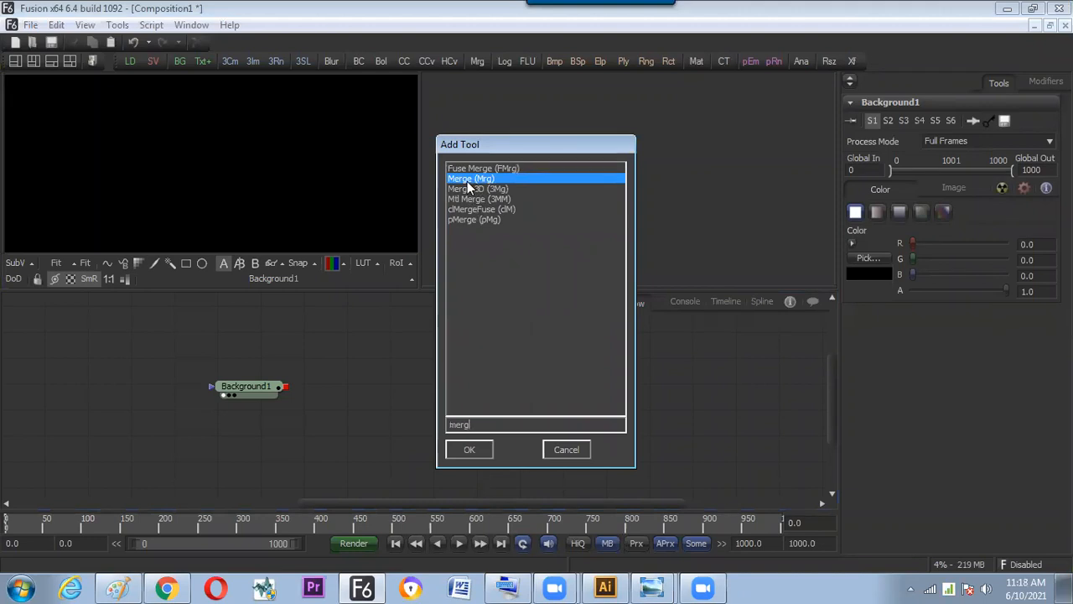
Add a Merge tool to the flow and position the Background1 node above it
left_click(469, 449)
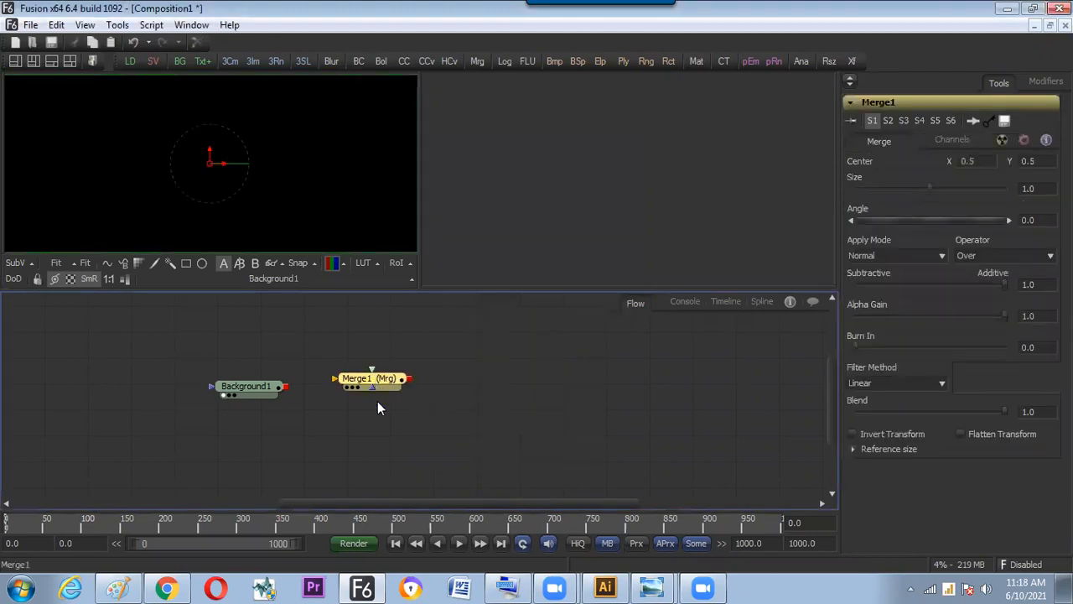
mouse_move(378, 378)
left_mouse_down()
mouse_move(365, 405)
mouse_move(364, 394)
mouse_move(383, 399)
left_mouse_up()
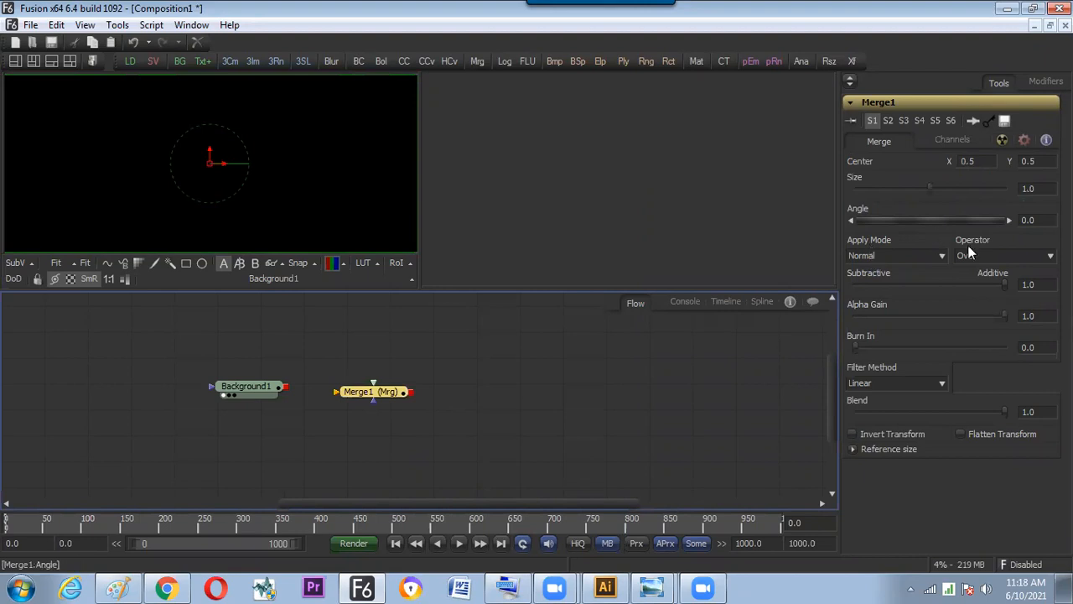
left_click(497, 400)
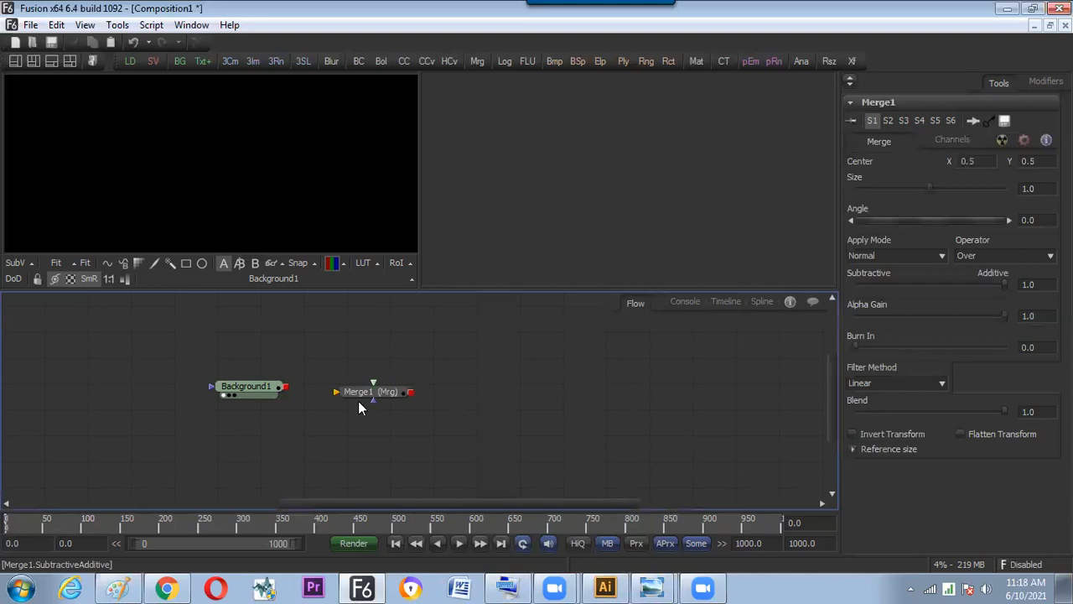
left_click_drag(382, 389, 339, 405)
left_click_drag(258, 385, 400, 340)
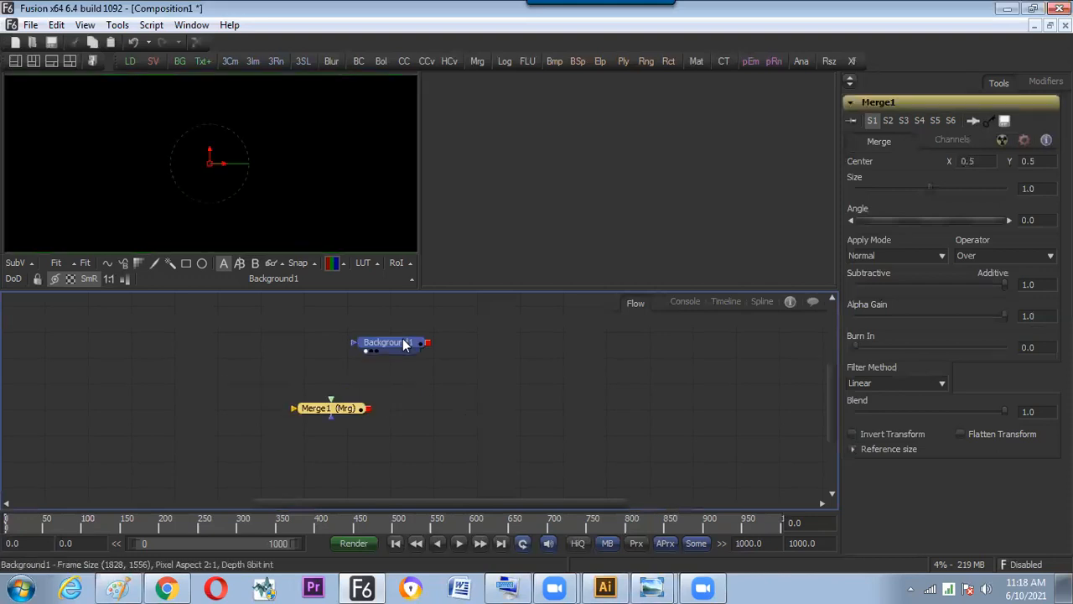
left_click_drag(342, 401, 330, 388)
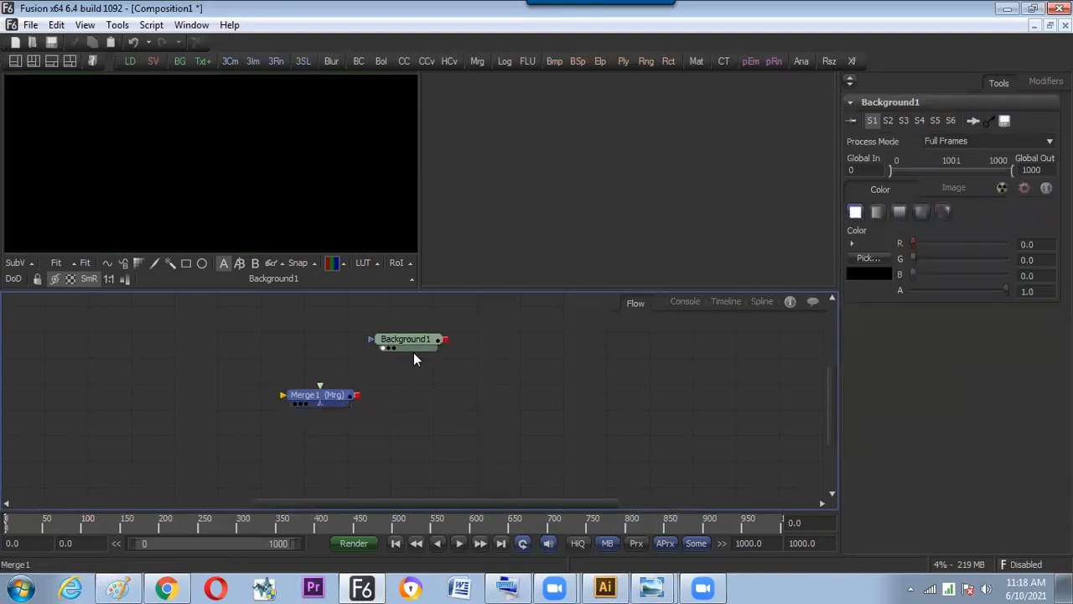
left_click(415, 344)
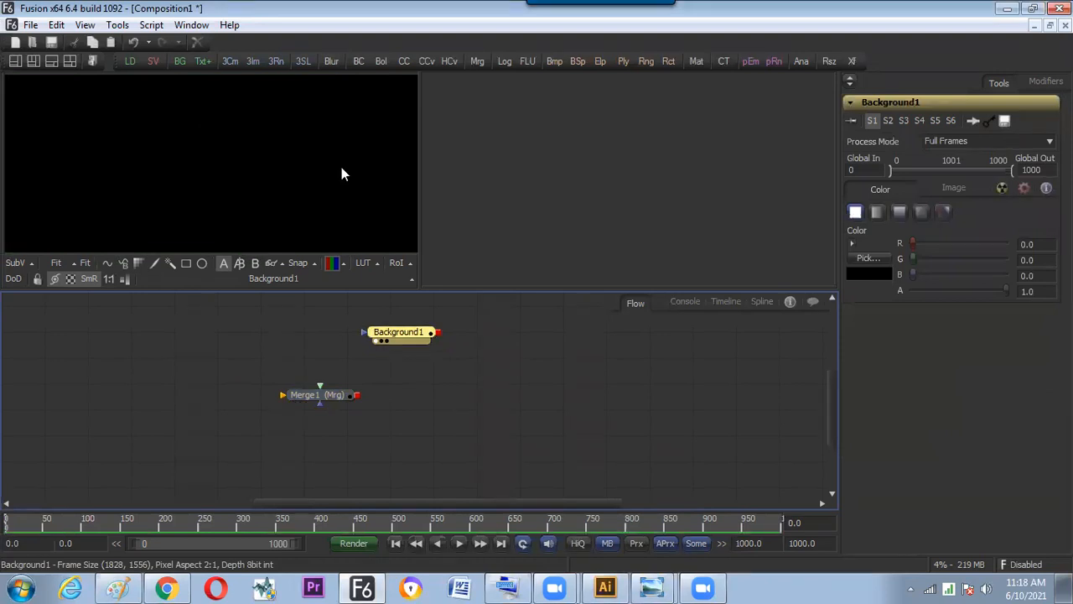
Check the image size settings of Background1 and delete that node from the flow
left_click(956, 188)
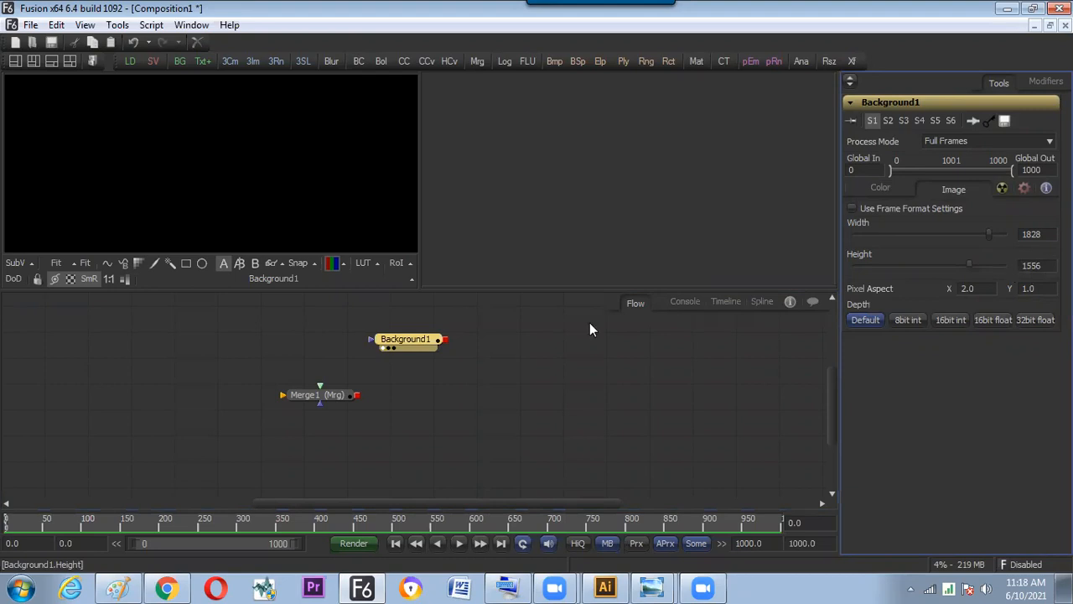
left_click_drag(425, 347, 421, 346)
key("Delete")
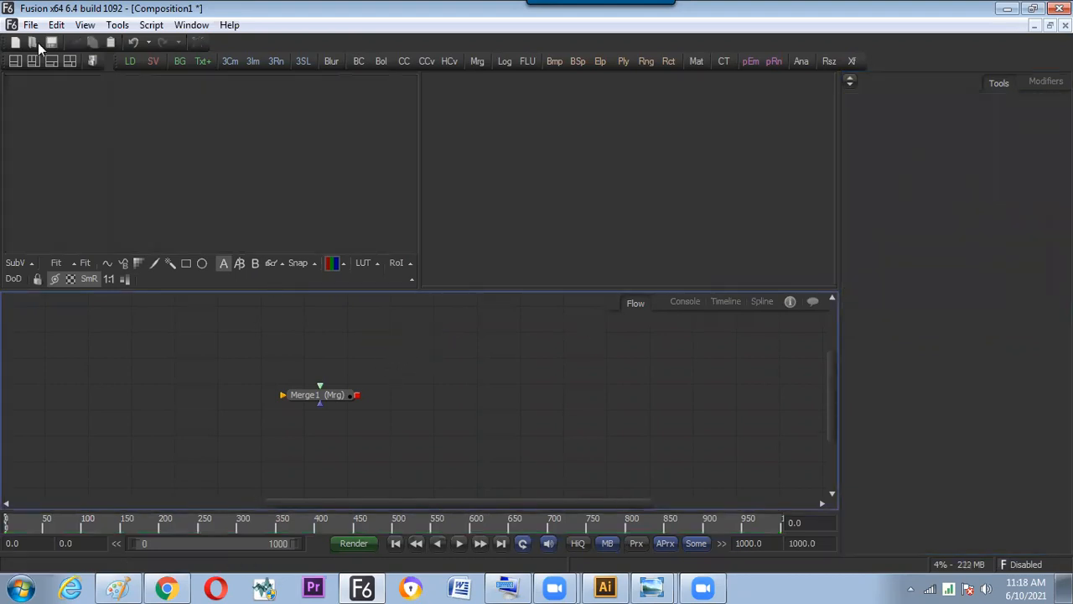
Set the composition's default frame format to HDTV 720 in the preferences and save the change
key("alt+f")
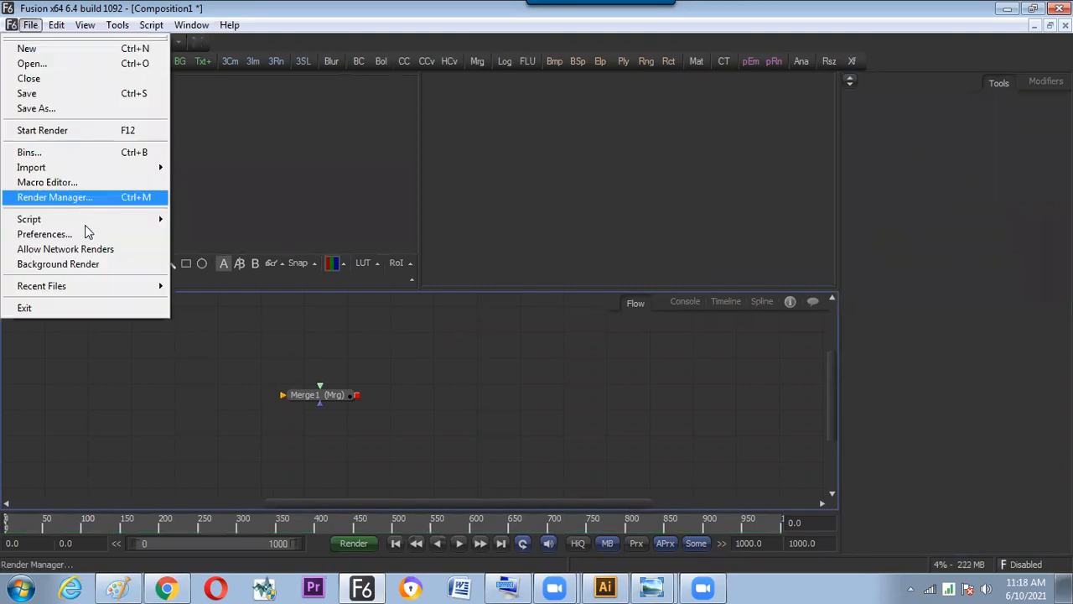
key("Return")
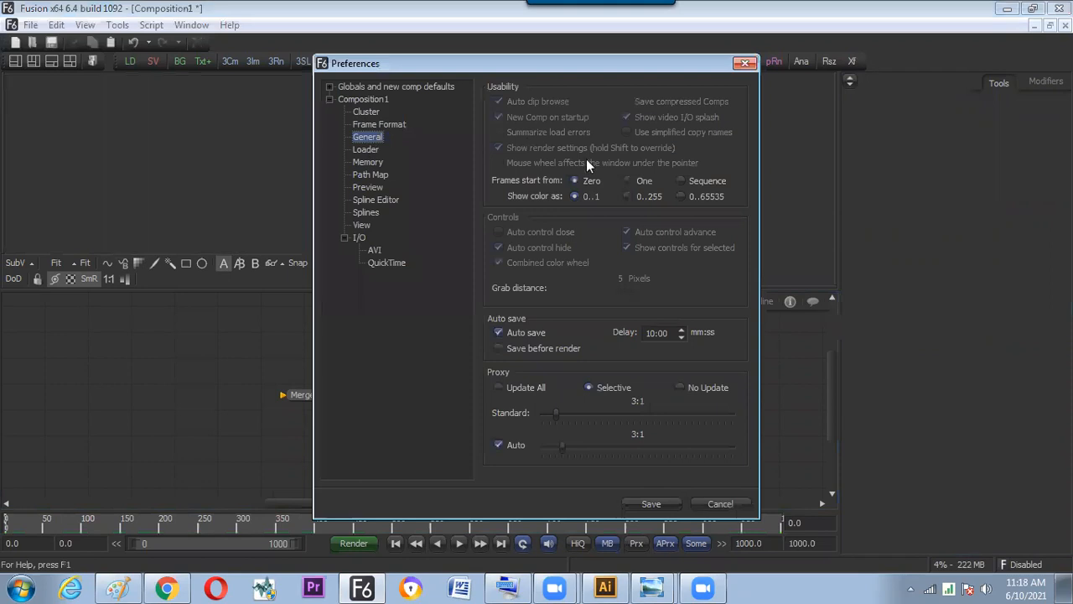
left_click(397, 126)
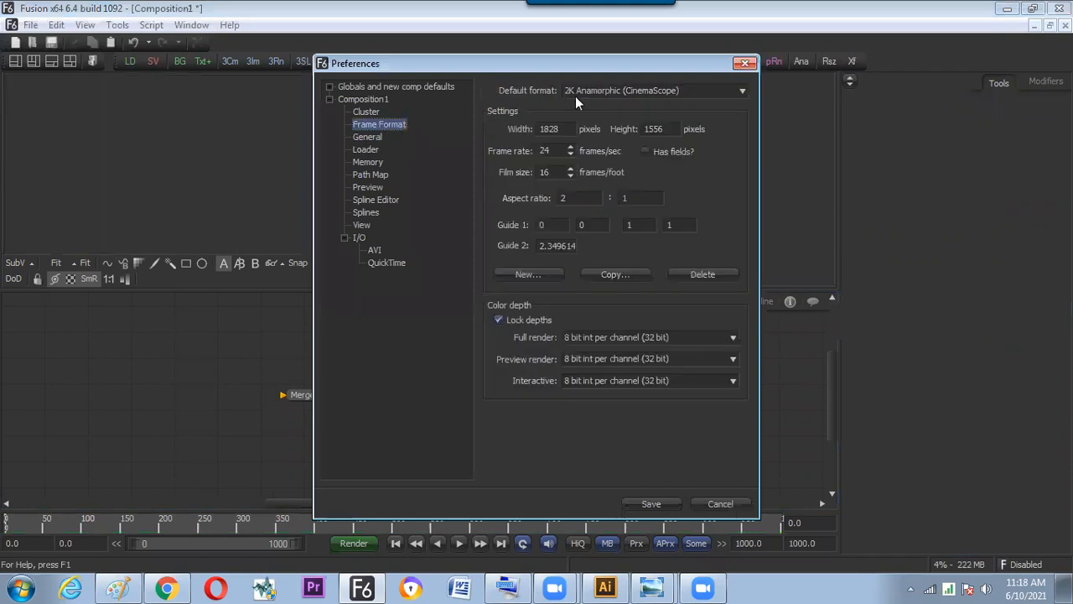
left_click(588, 93)
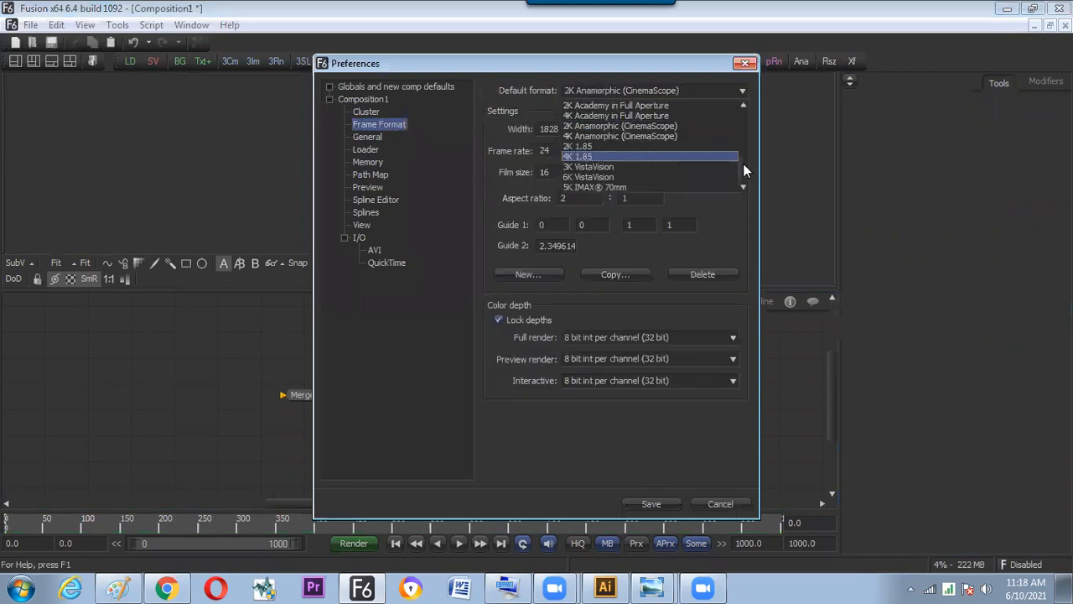
left_click_drag(744, 157, 745, 133)
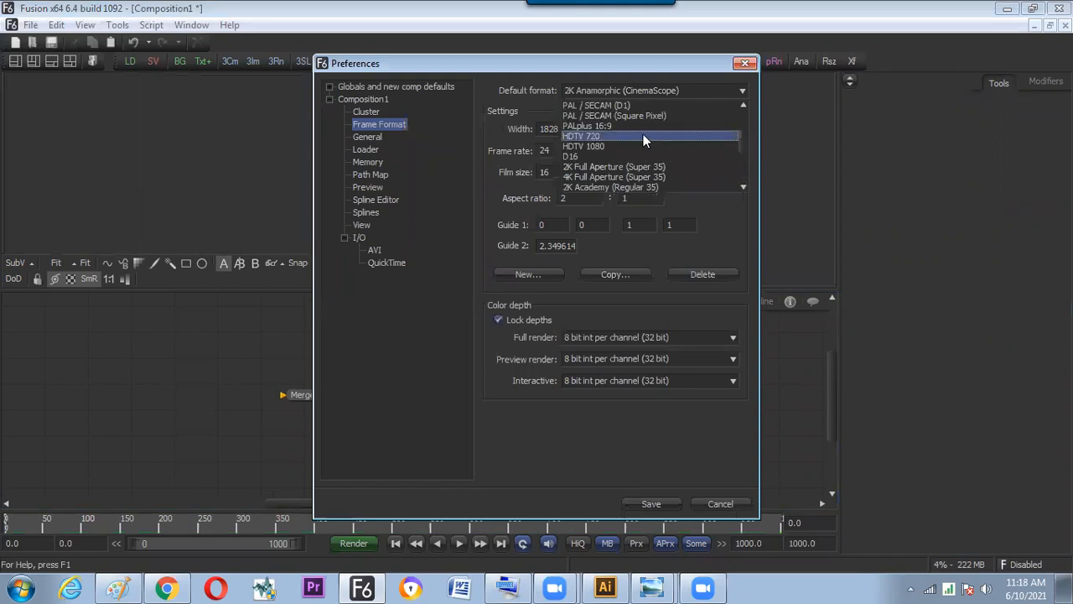
left_click(638, 135)
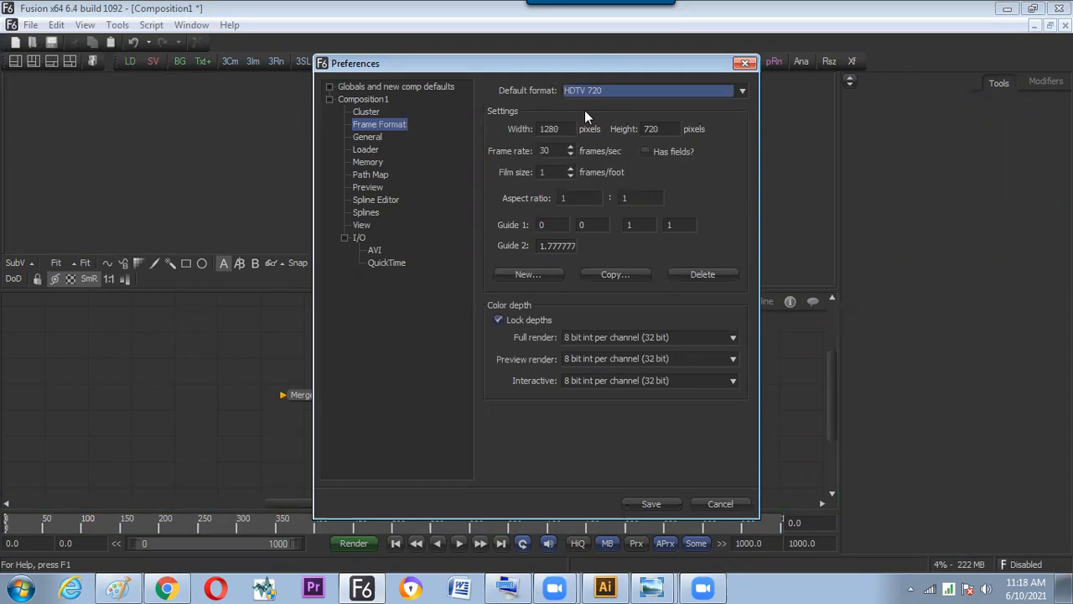
left_click(653, 503)
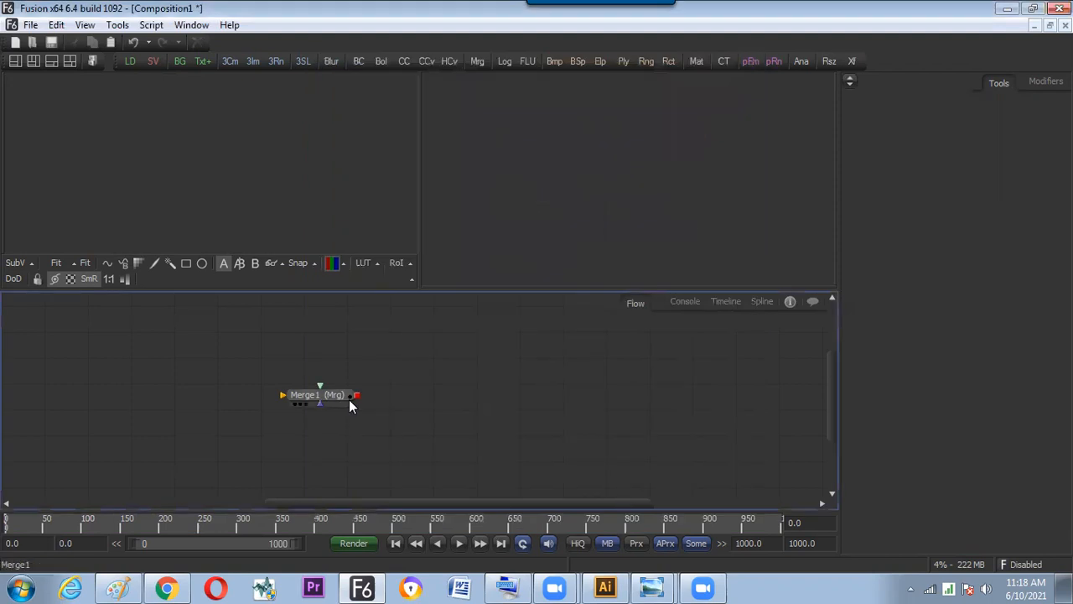
Add a new Background tool above the Merge1 node and display it in the first viewer
left_click_drag(390, 388, 399, 391)
left_click(393, 350)
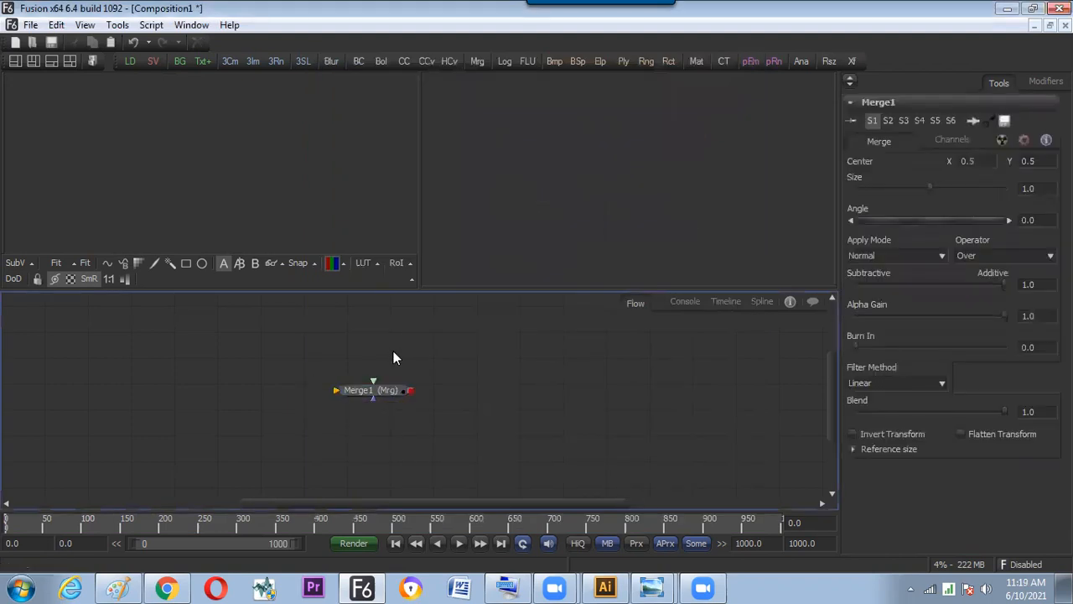
key("ctrl+space")
type("b")
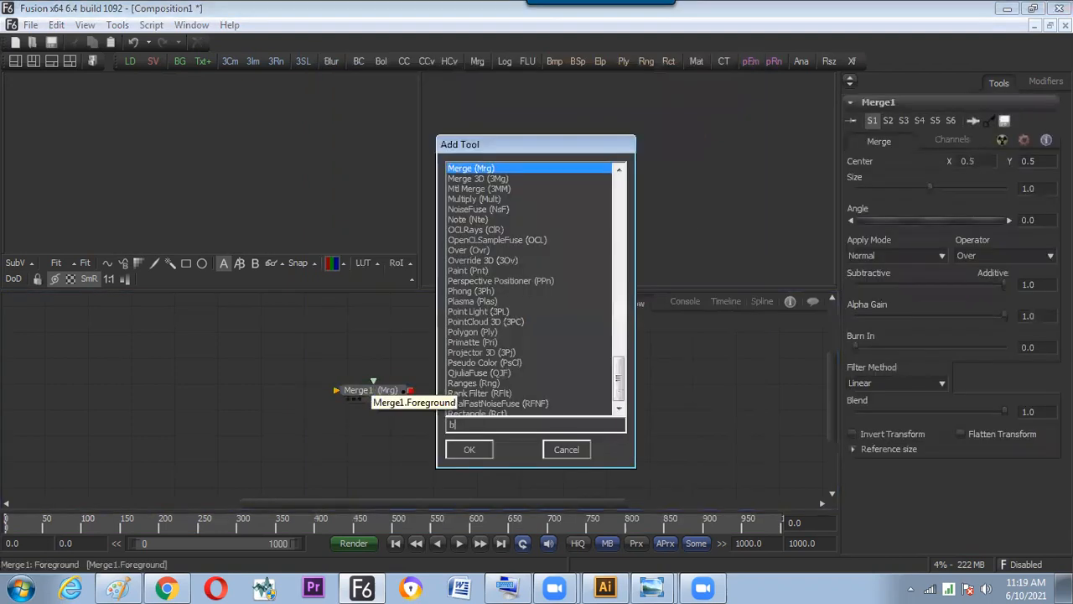
key("Return")
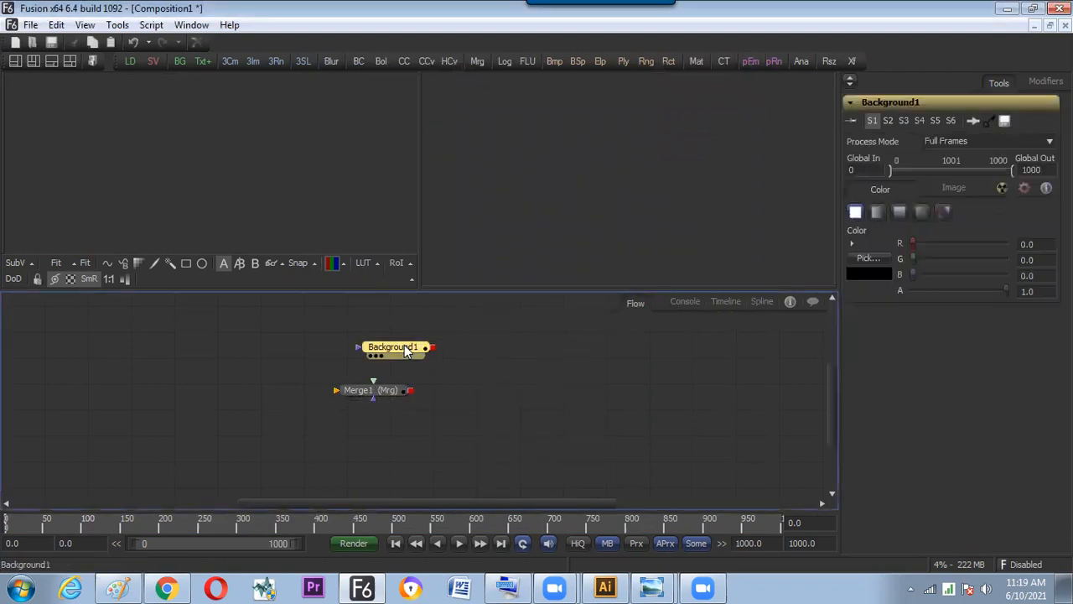
left_click_drag(372, 343, 299, 224)
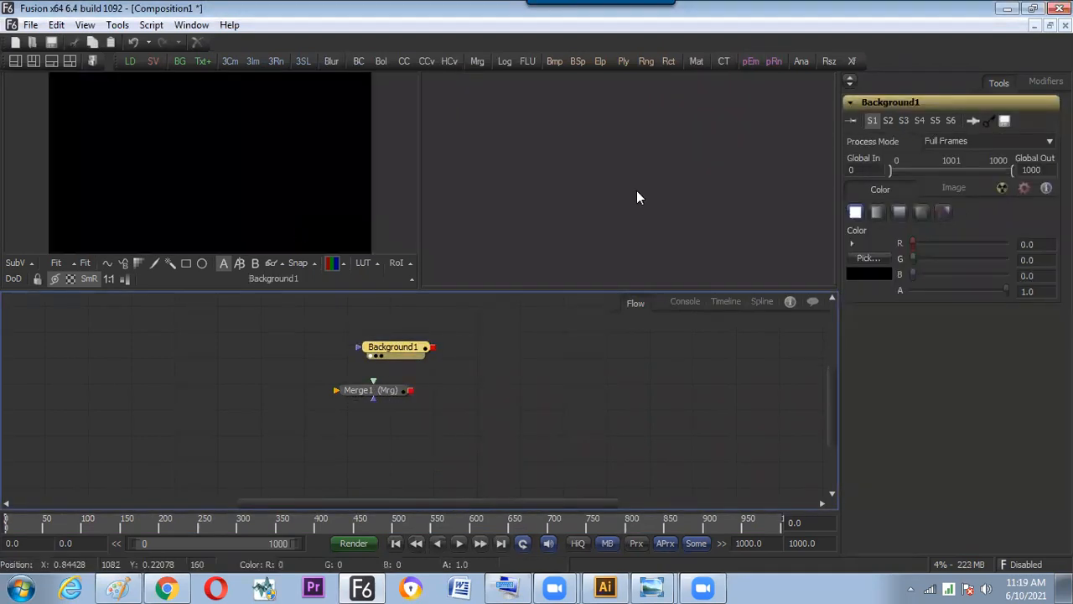
Set the alpha of Background1 to 0.0 and connect its output to the background input of Merge1
left_click(956, 191)
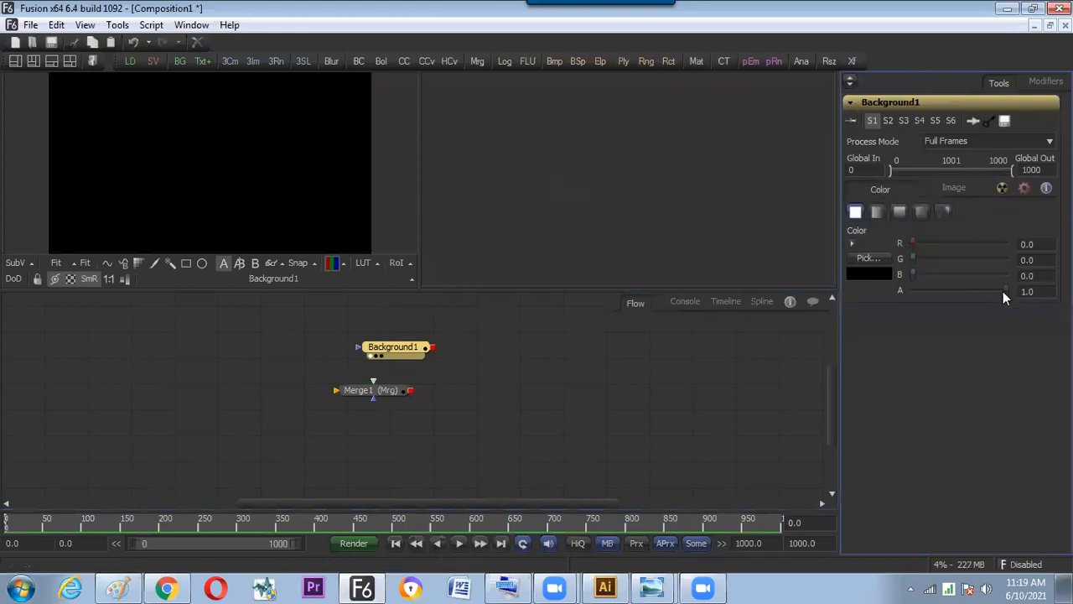
left_click_drag(1005, 289, 948, 290)
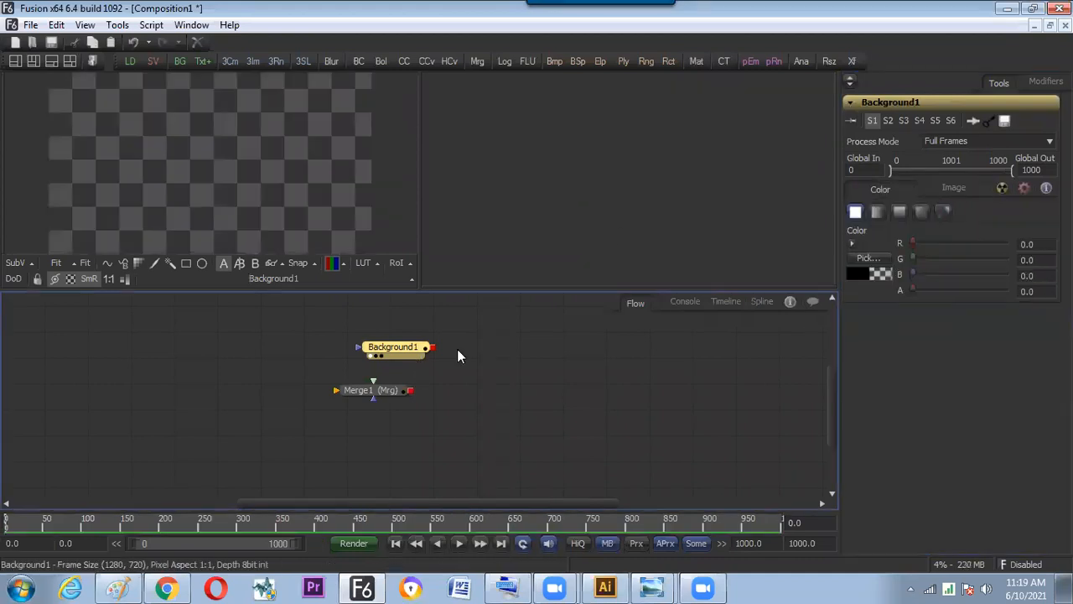
left_click(460, 364)
left_click_drag(400, 395, 444, 396)
left_click(432, 394)
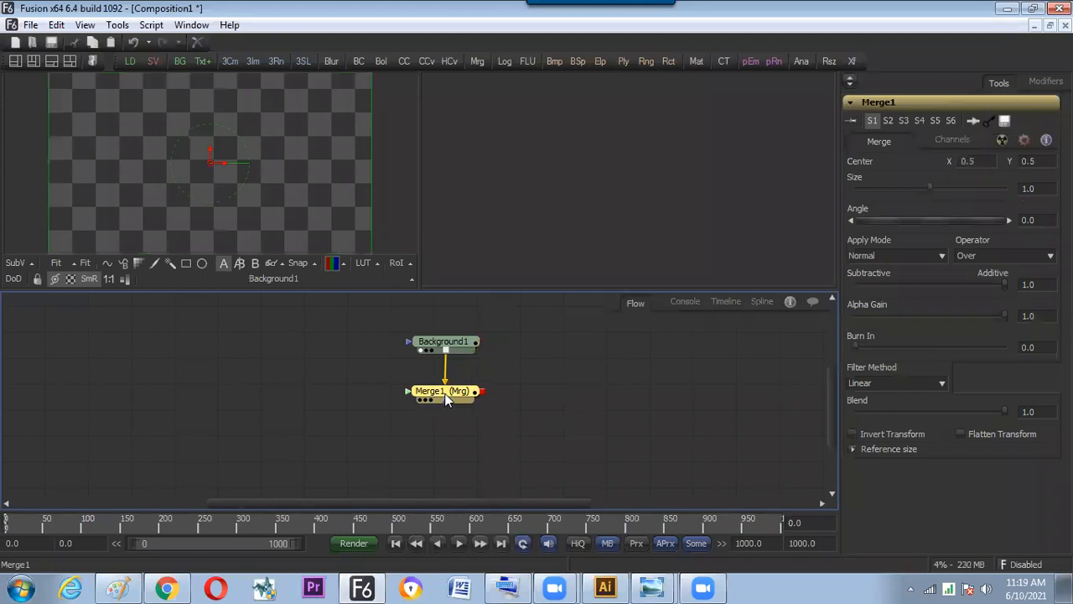
Add a second Background node beside Merge1 and halve its image size to 640 by 360
left_click(305, 389)
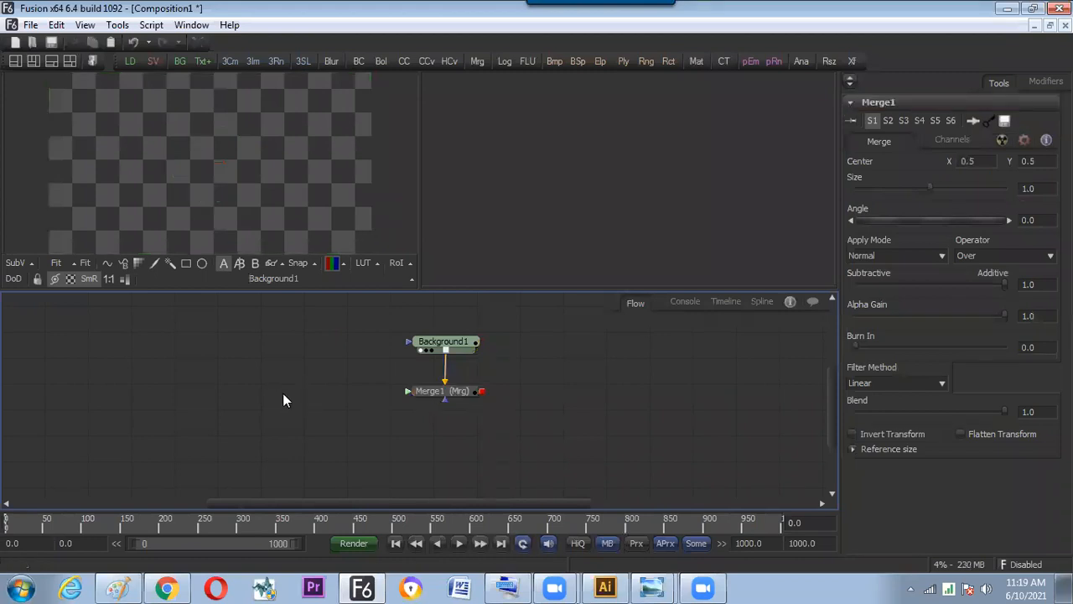
key("ctrl+space")
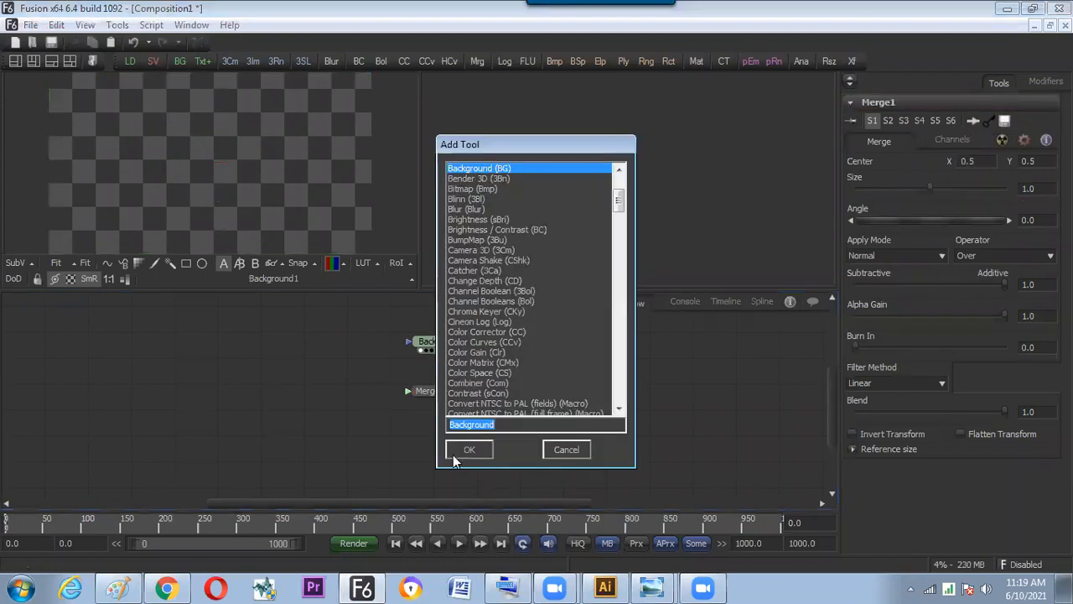
key("Return")
left_click(955, 188)
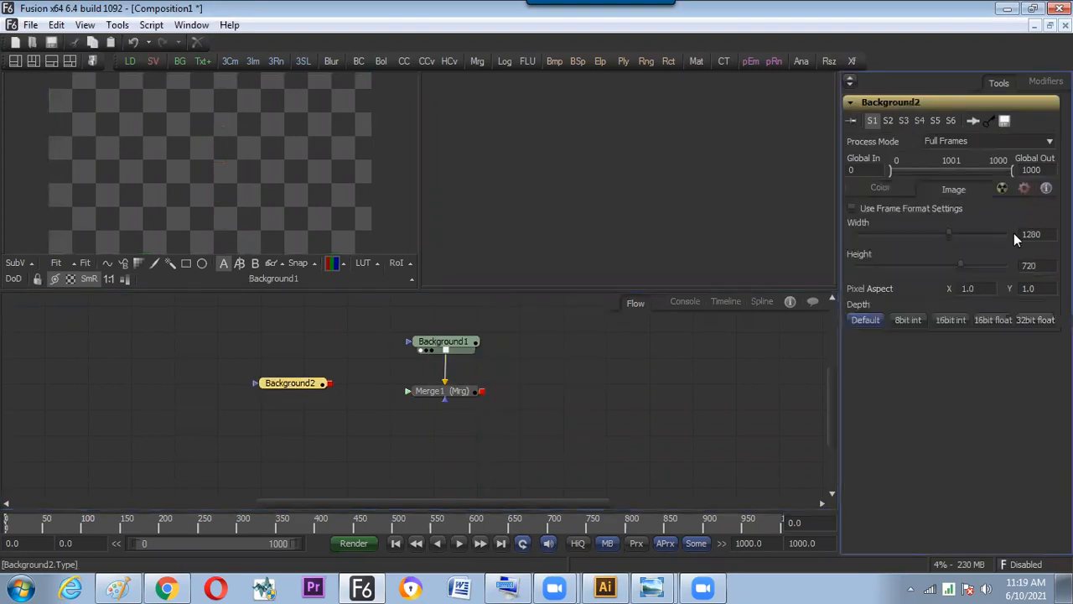
left_click(1036, 234)
type("/2")
key("Tab")
type("/2")
key("Tab")
left_click_drag(313, 385, 300, 395)
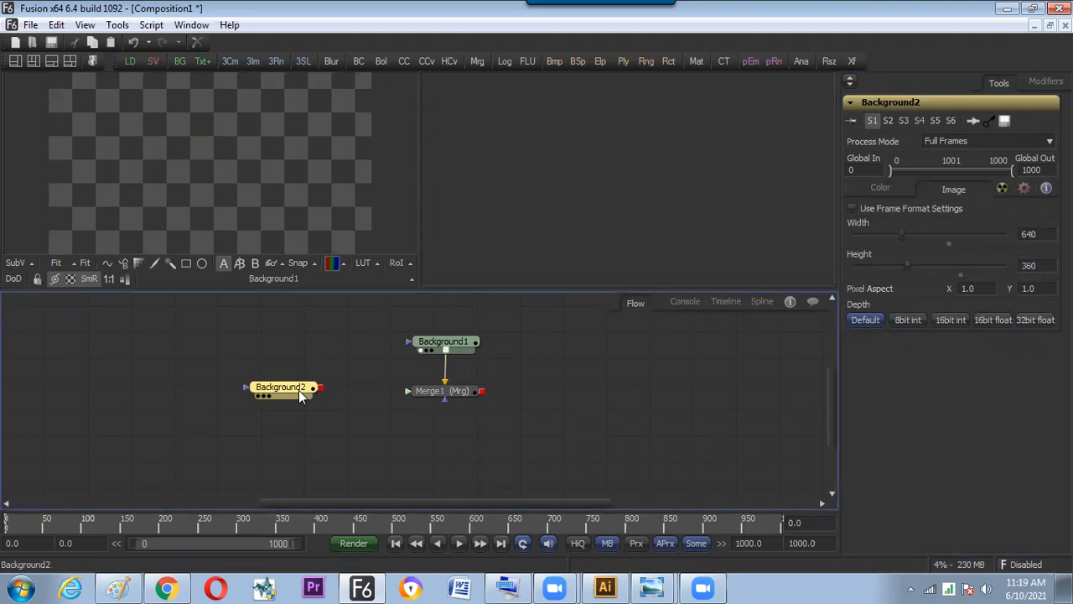
Colour Background2 red with R at 1.0, connect it to Merge1's foreground input and display Merge1 in the viewer
left_click(883, 186)
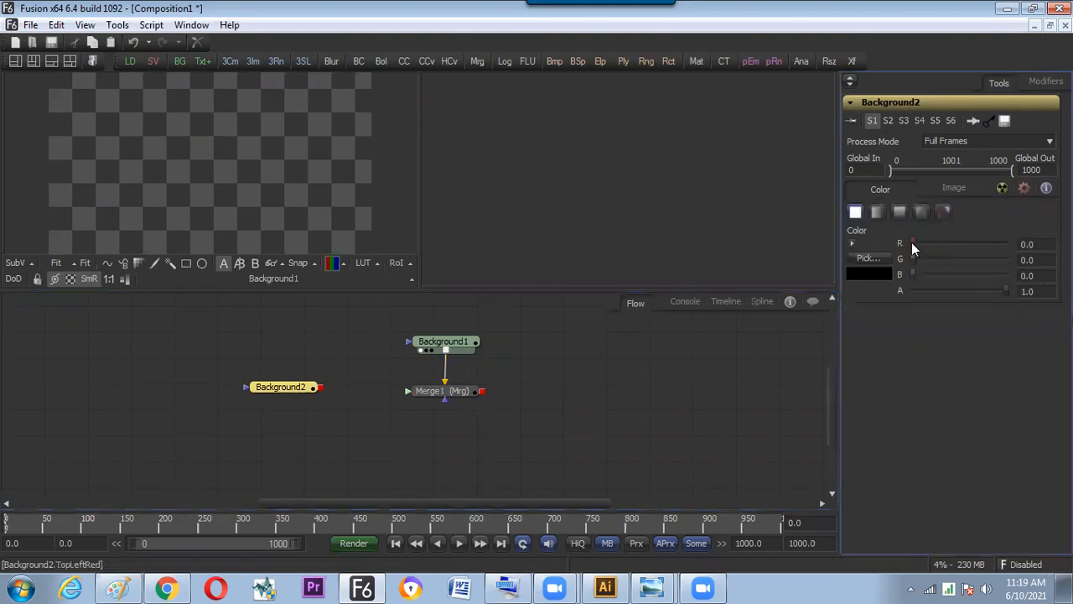
left_click_drag(913, 243, 1006, 243)
left_click_drag(319, 391, 408, 392)
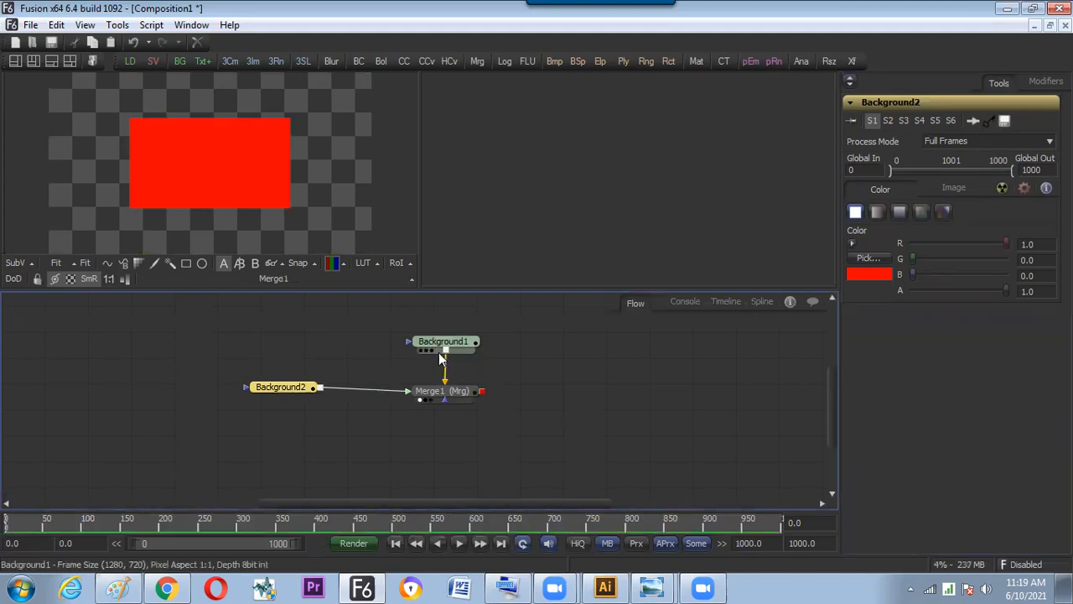
Shift the node group within the flow and place a copy of Merge1 directly below it, fed by Merge1's output
left_click_drag(262, 327, 409, 410)
left_click(393, 341)
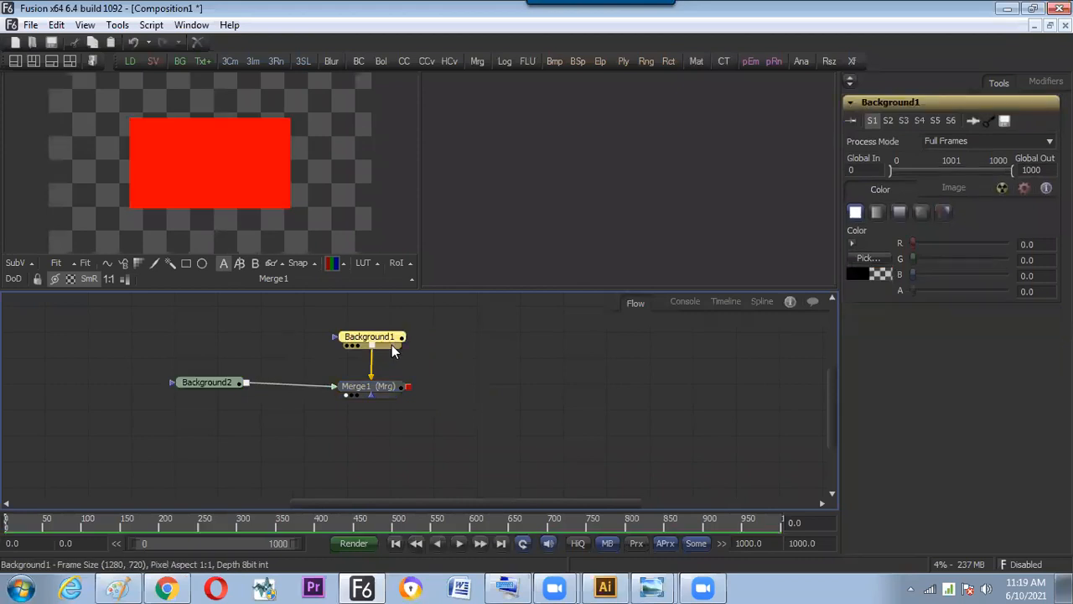
left_click(332, 391)
left_click(339, 390)
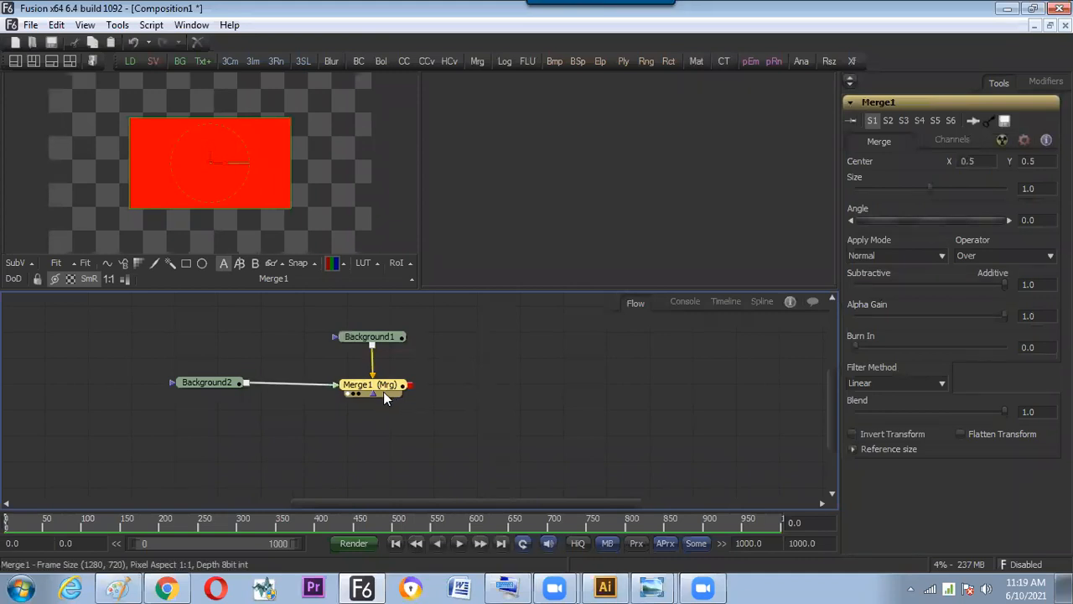
key("ctrl+v")
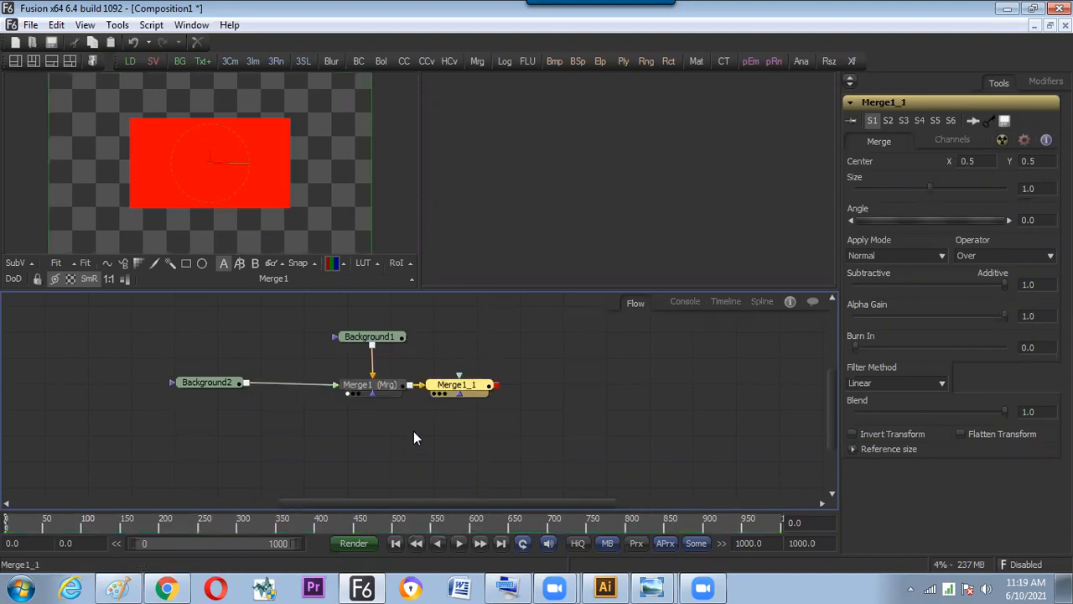
left_click_drag(457, 384, 399, 433)
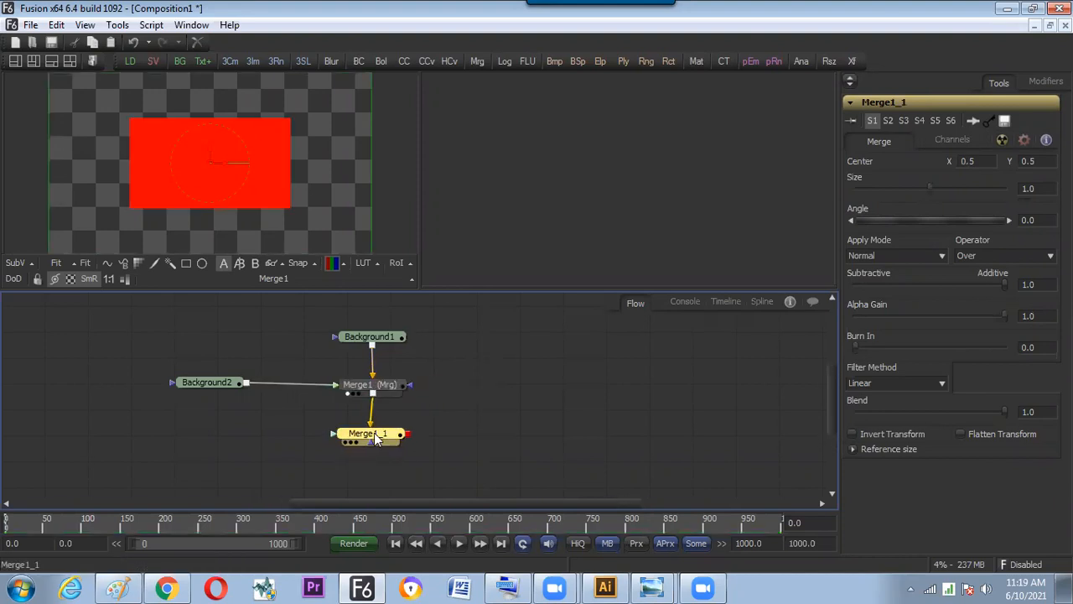
Duplicate Background2 below the original and connect the copy to the foreground input of Merge1_1
left_click(287, 455)
left_click_drag(221, 392, 223, 397)
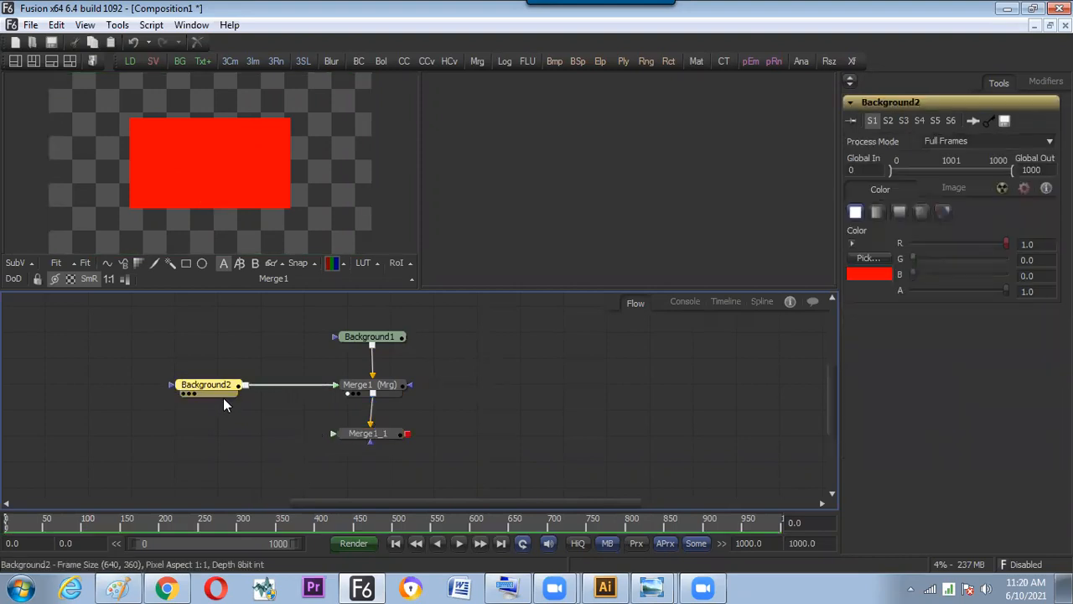
key("ctrl+v")
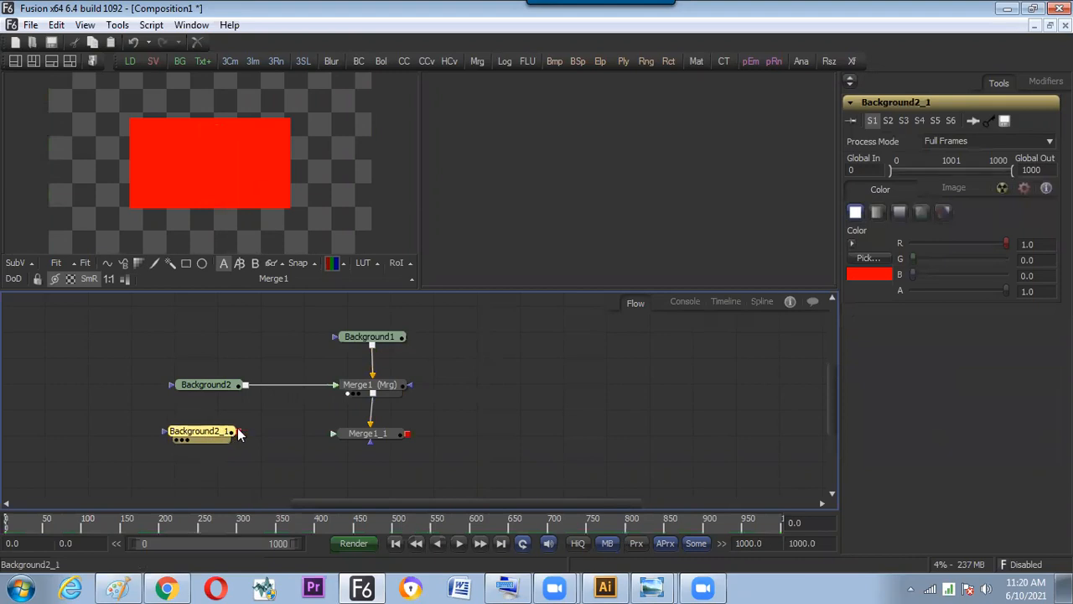
left_click_drag(238, 431, 335, 433)
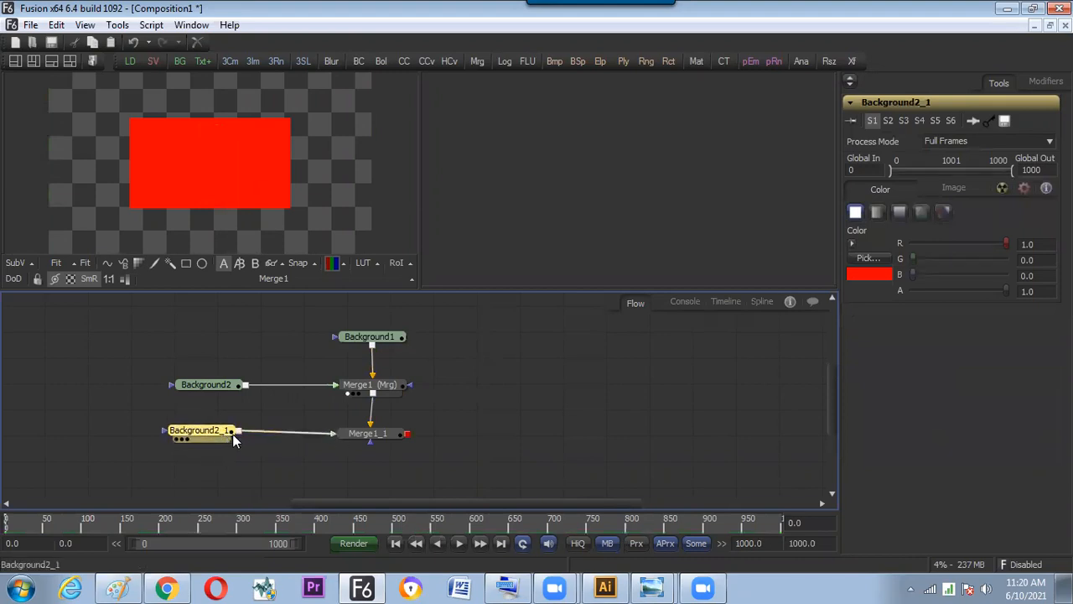
Recolour Background2_1 green with R at 0.0 and G at 1.0, and display Merge1_1 in the viewer
left_click_drag(1001, 244, 877, 248)
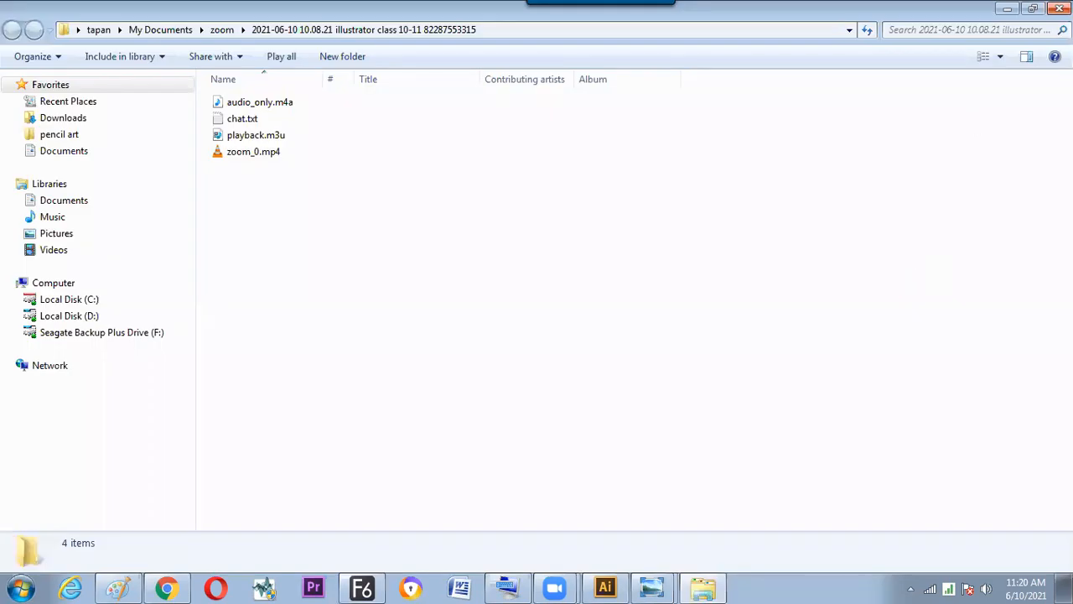
key("alt+F4")
left_click_drag(913, 259, 1006, 259)
left_click_drag(385, 437, 378, 426)
left_click_drag(314, 339, 265, 214)
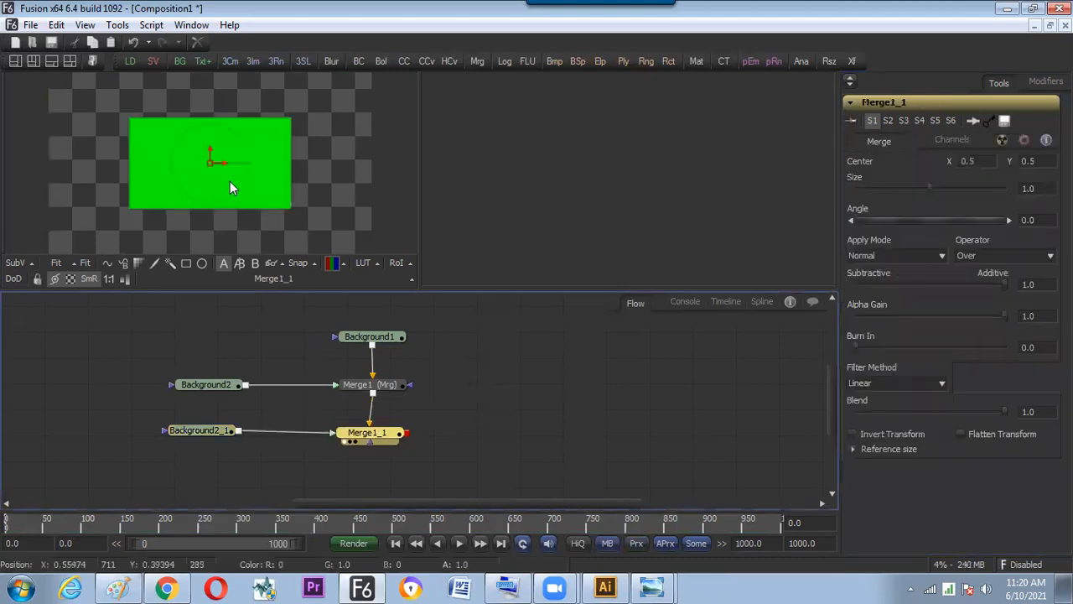
Align Background2_1 directly beneath Background2 and rotate the foreground of Merge1_1 to an angle of about -72.38
left_click(216, 384)
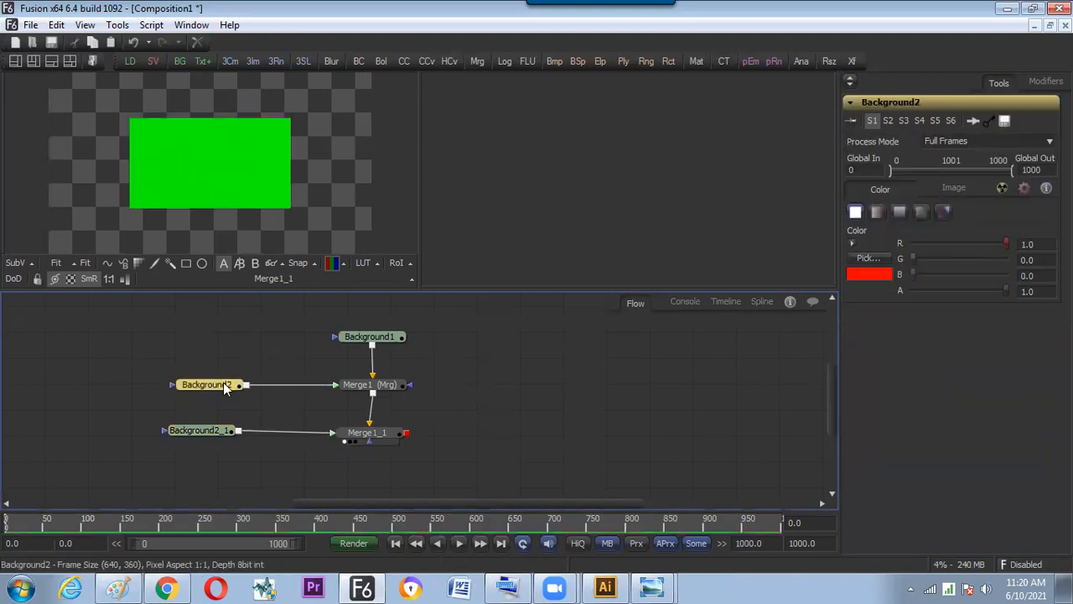
left_click_drag(209, 430, 222, 437)
left_click(355, 434)
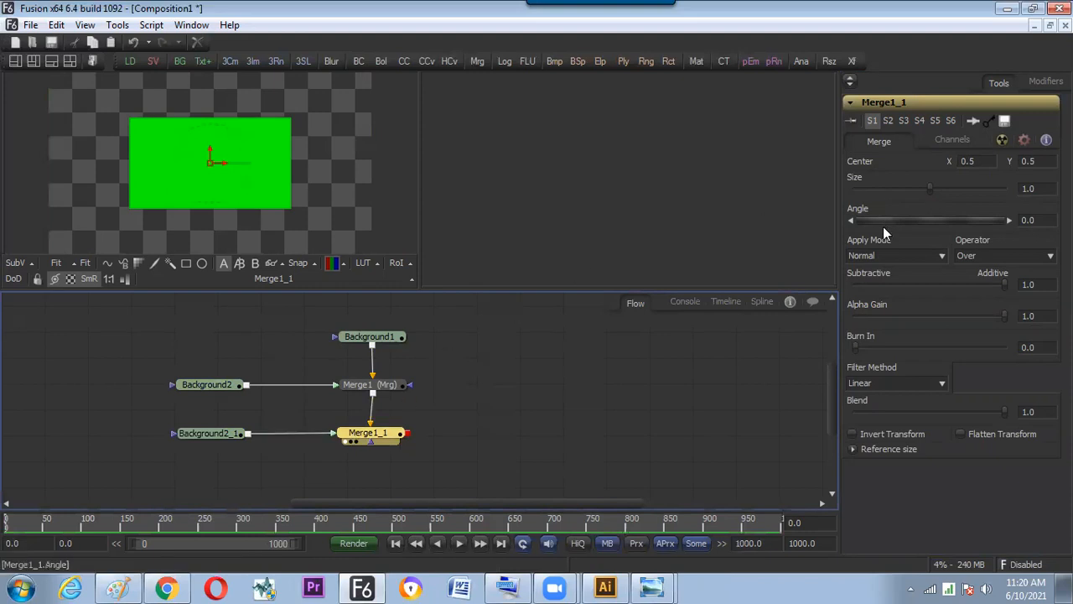
left_click_drag(895, 218, 866, 235)
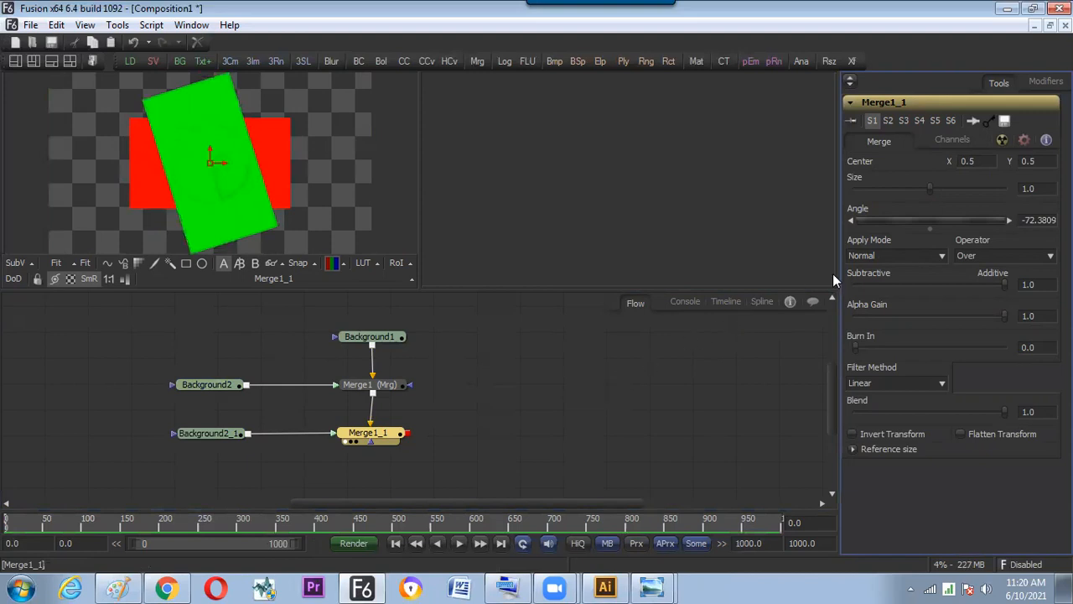
Make Background2 square by setting its image height to 640, copied from its width
left_click(226, 386)
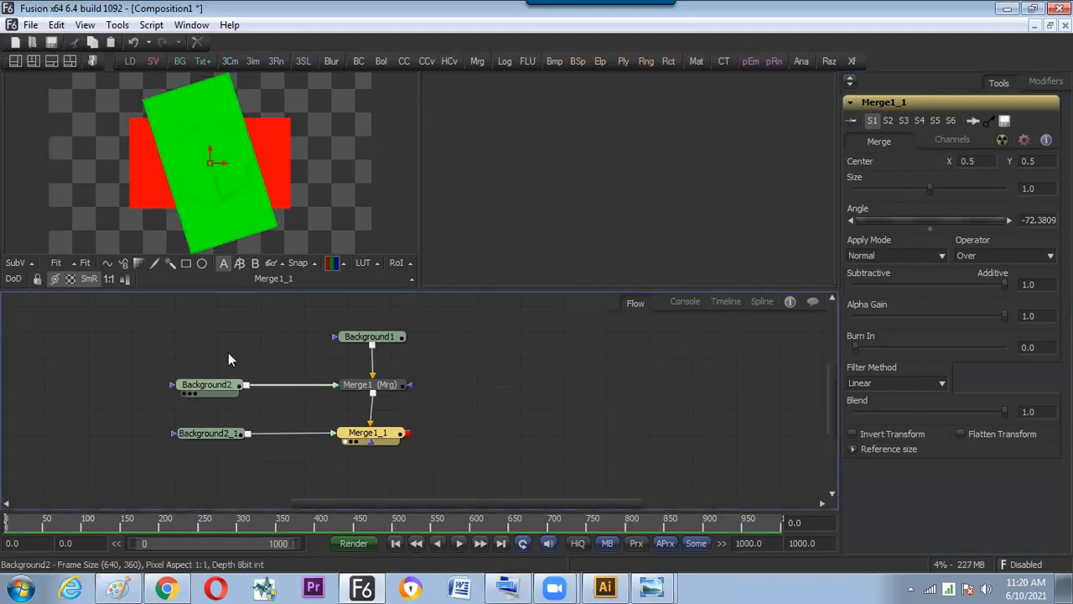
left_click(971, 190)
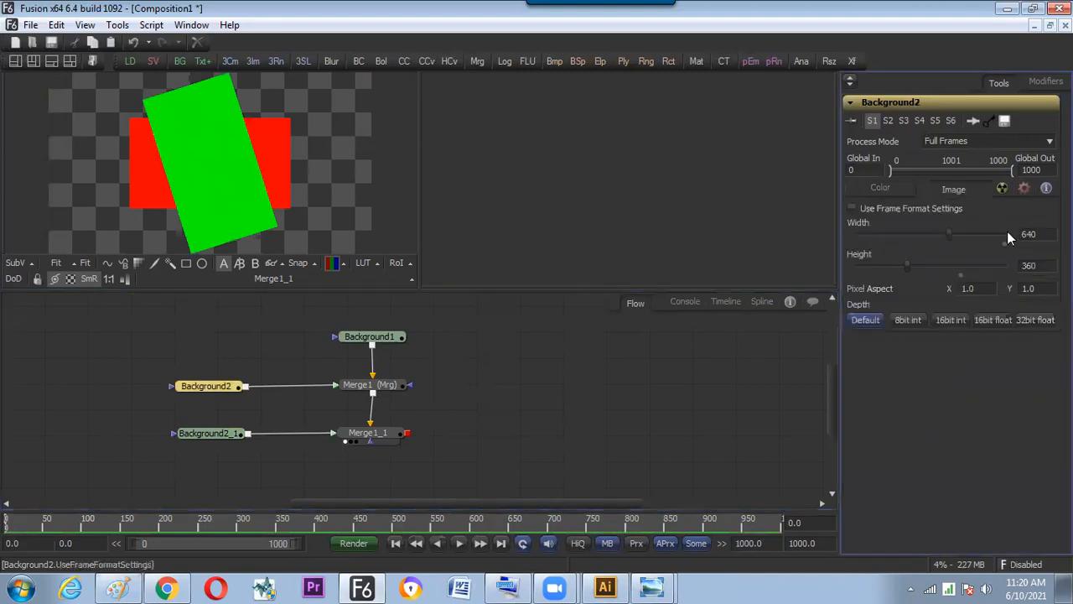
left_click(1037, 233)
key("ctrl+c")
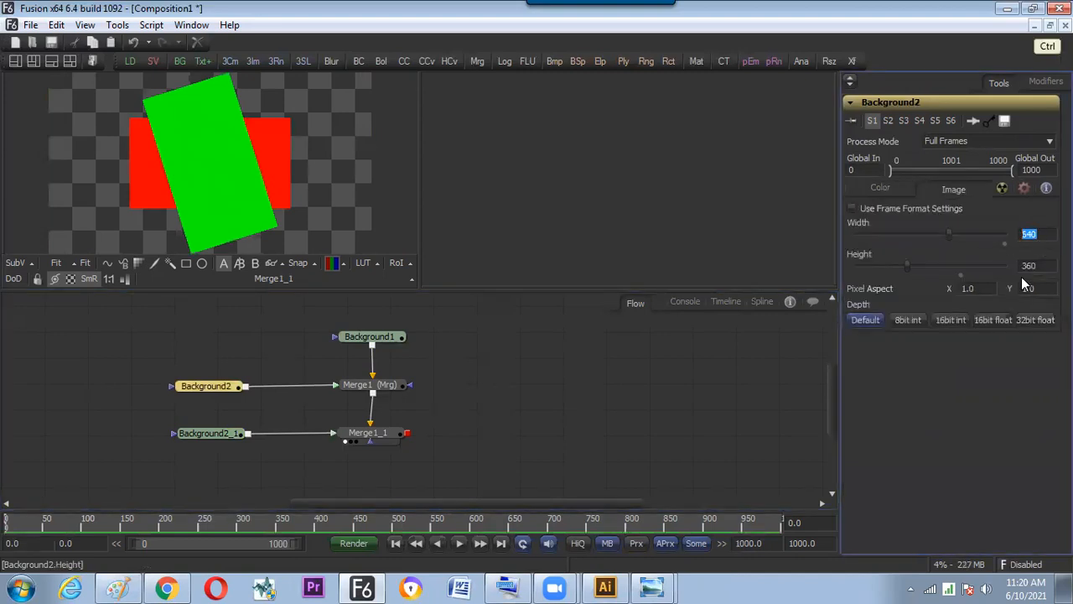
key("Tab")
key("ctrl+v")
key("Tab")
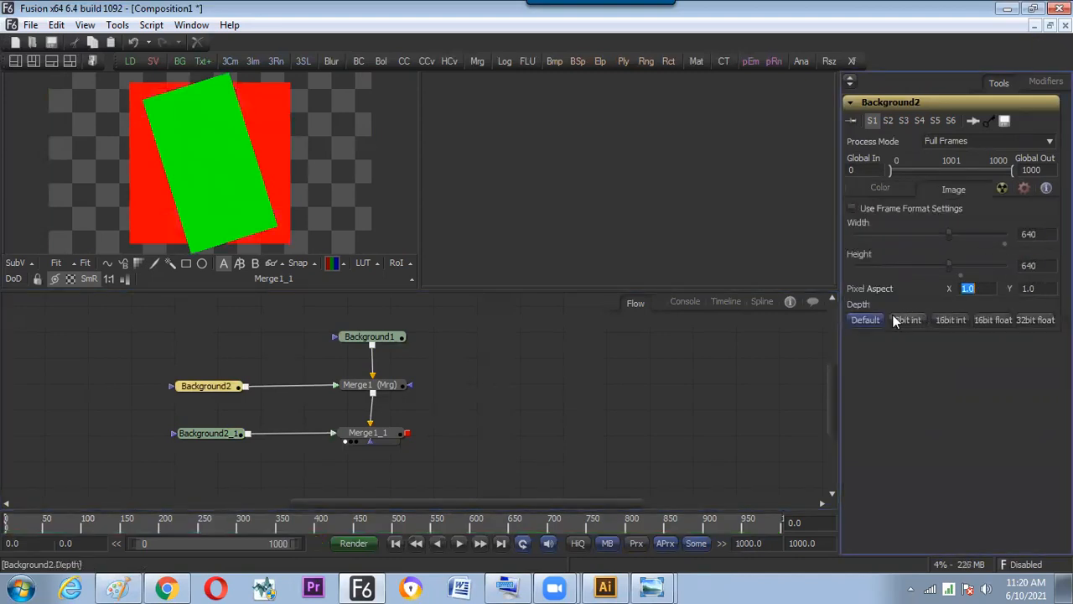
Make Background2_1 square by setting its image height to 640
left_click(238, 434)
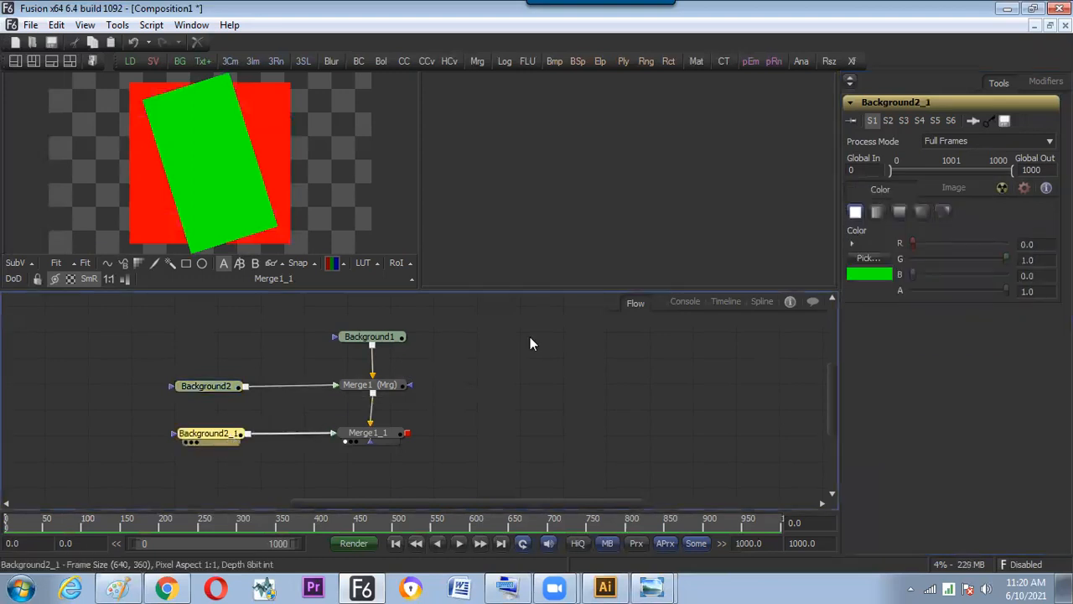
left_click(959, 187)
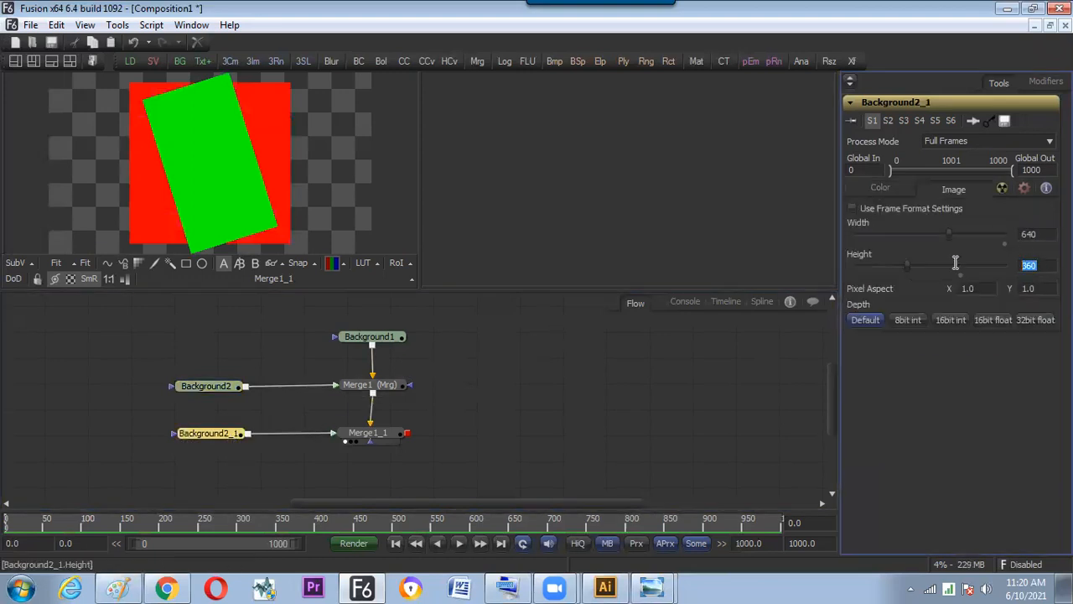
type("640")
key("Tab")
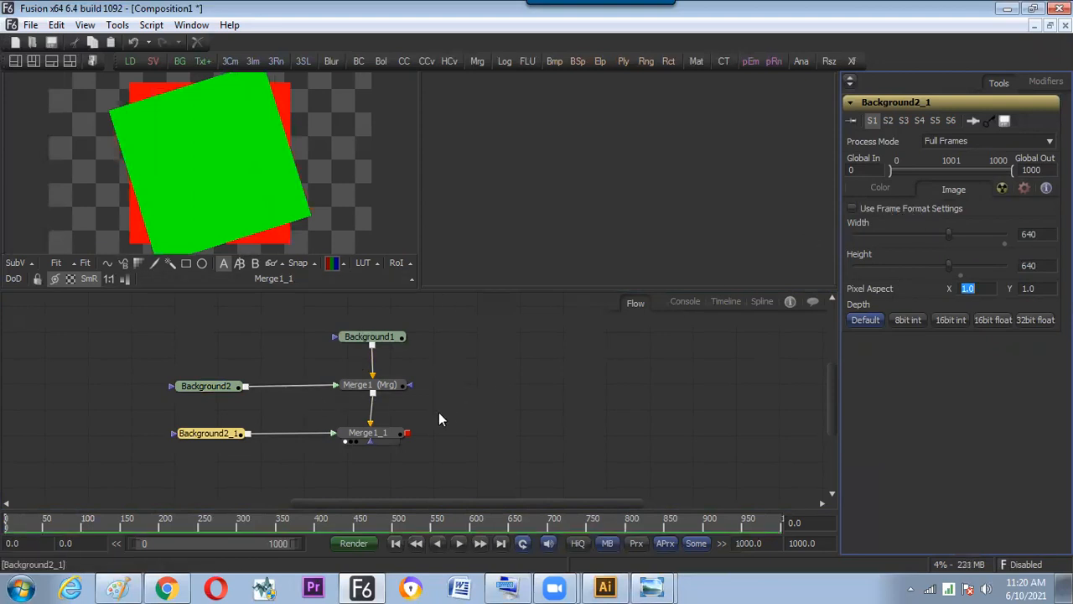
Set the angle of Merge1_1 to 45 so the green square forms a diamond
left_click(381, 434)
left_click_drag(1022, 220, 1051, 224)
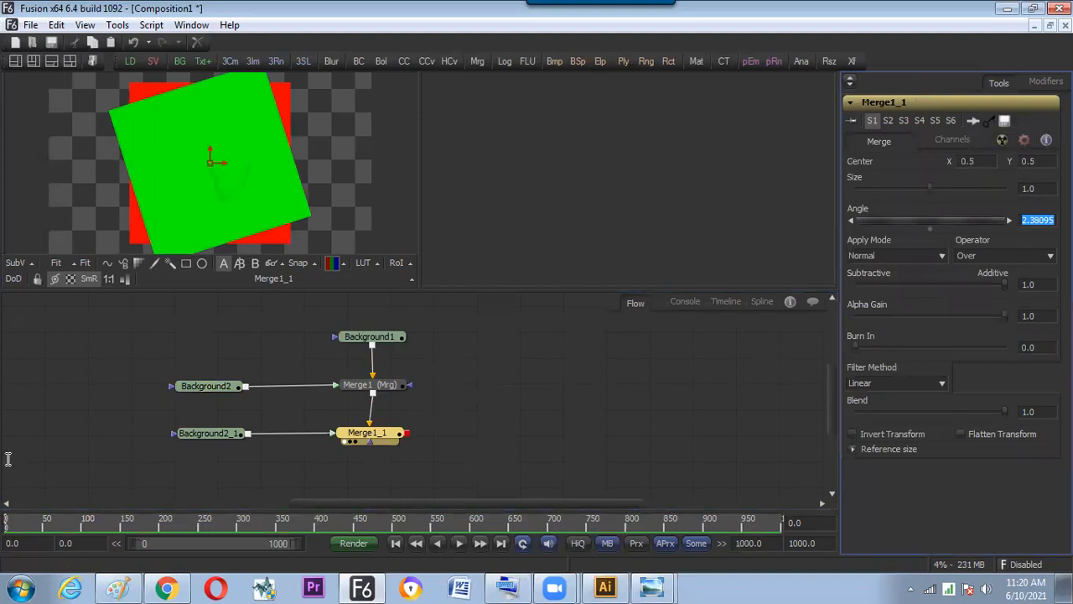
type("45")
key("Tab")
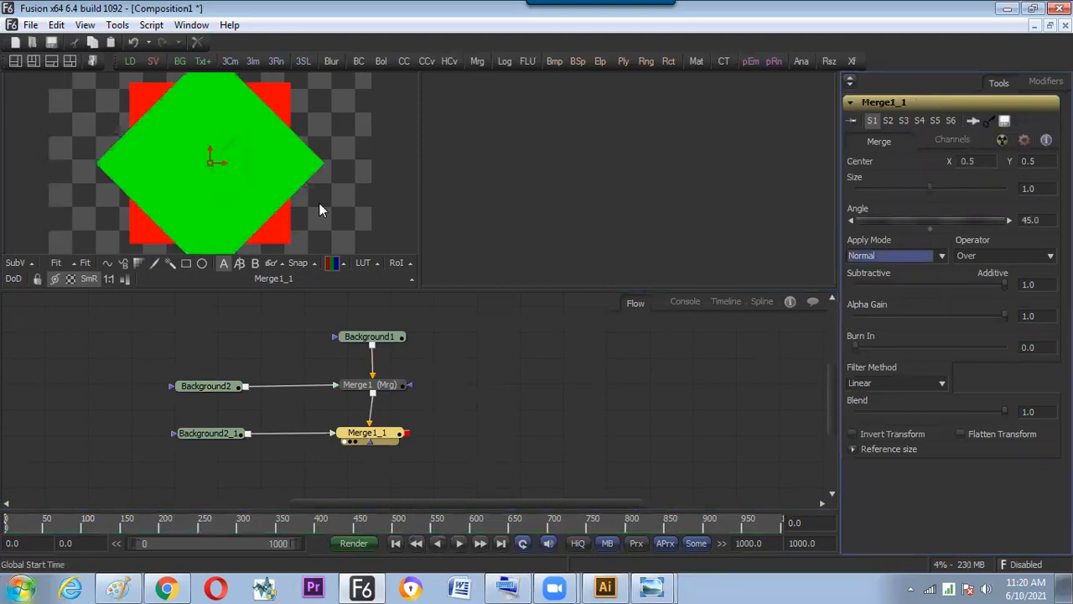
left_click(78, 266)
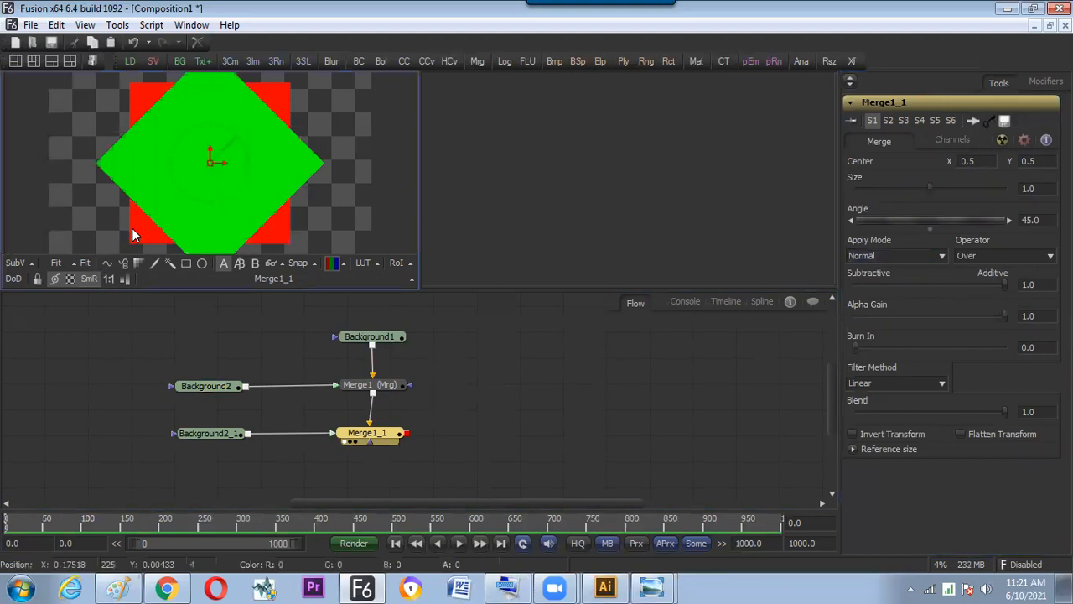
Increase the image height of Background1 to 1019 so the canvas holds the whole green diamond
left_click_drag(218, 347, 256, 453)
left_click(256, 460)
left_click(369, 335)
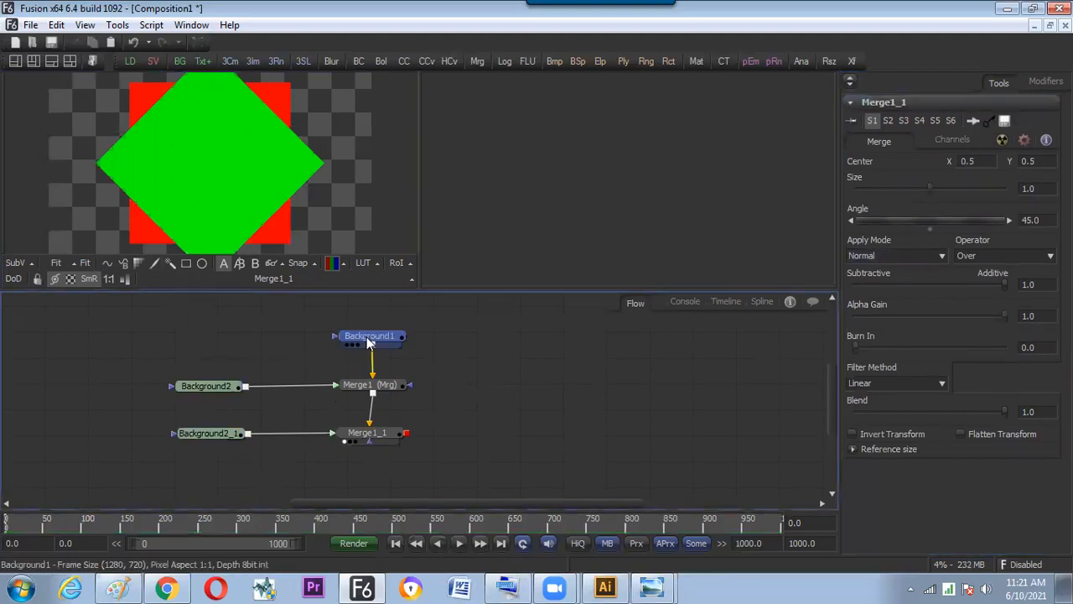
left_click(953, 191)
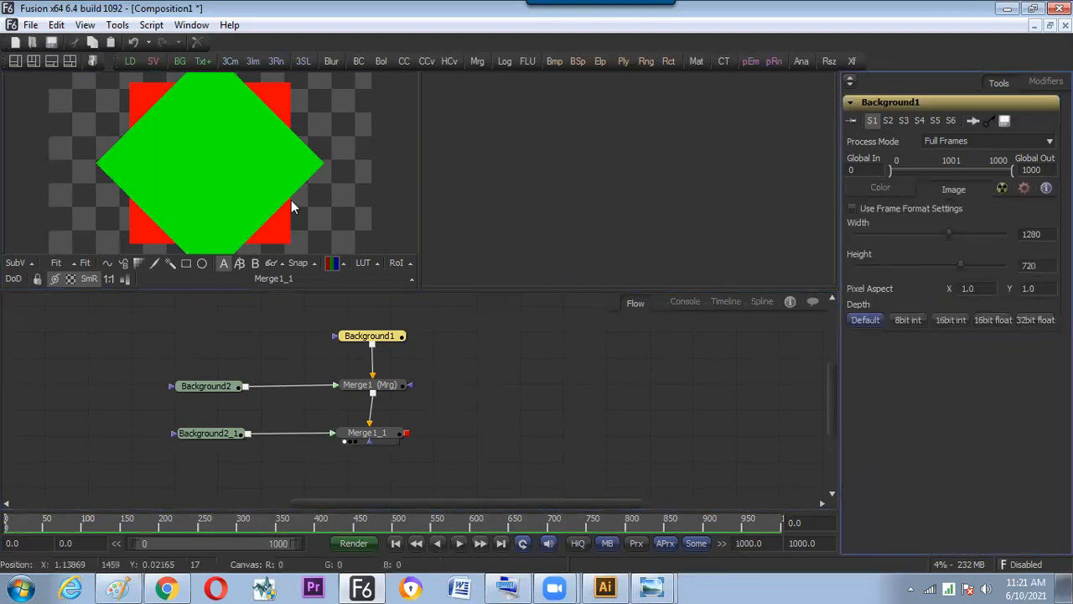
left_click_drag(962, 265, 1005, 267)
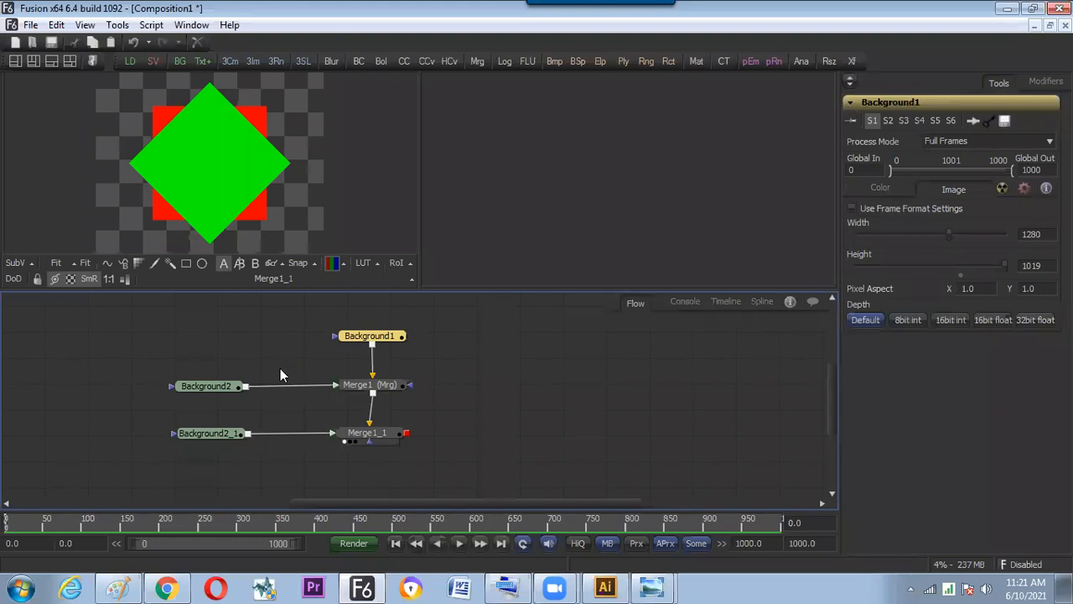
Shift the node network across the flow to free space beside it
left_click_drag(188, 327, 269, 398)
left_click_drag(93, 327, 275, 435)
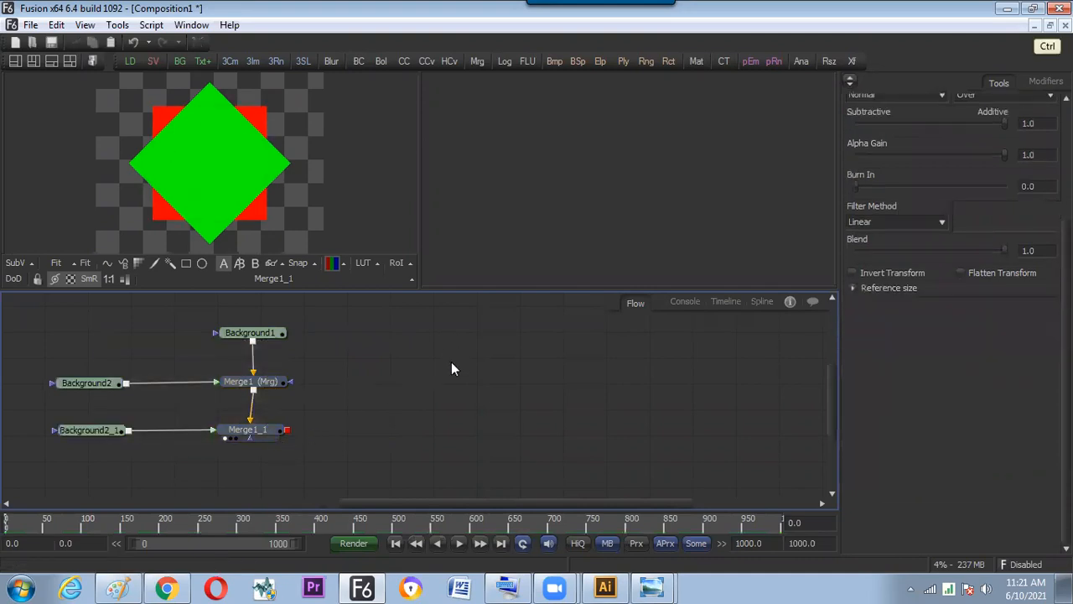
key("ctrl+v")
left_click_drag(561, 340, 552, 376)
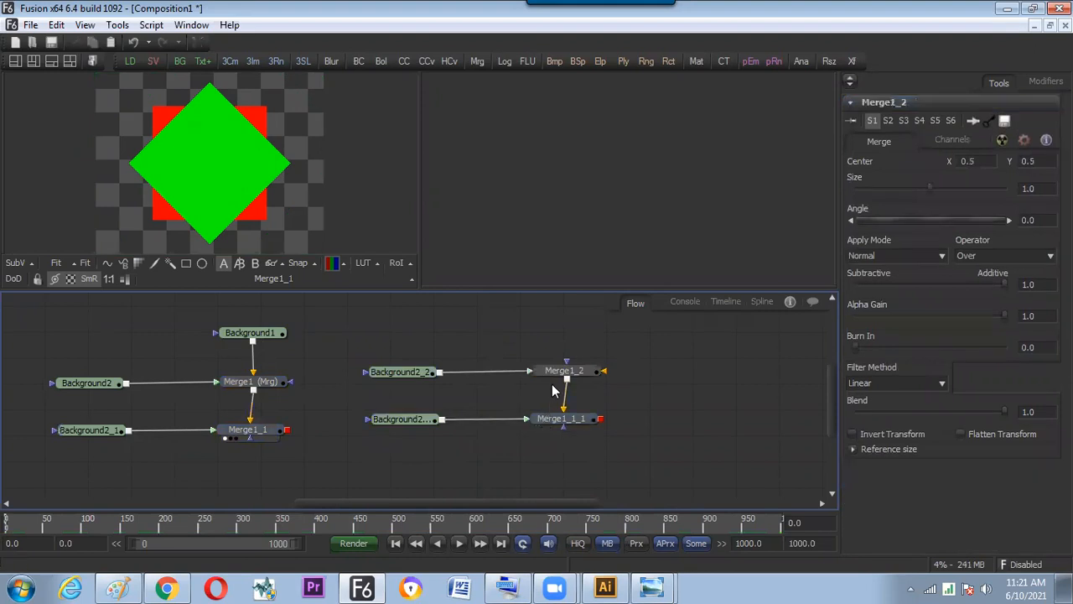
left_click_drag(369, 336, 595, 432)
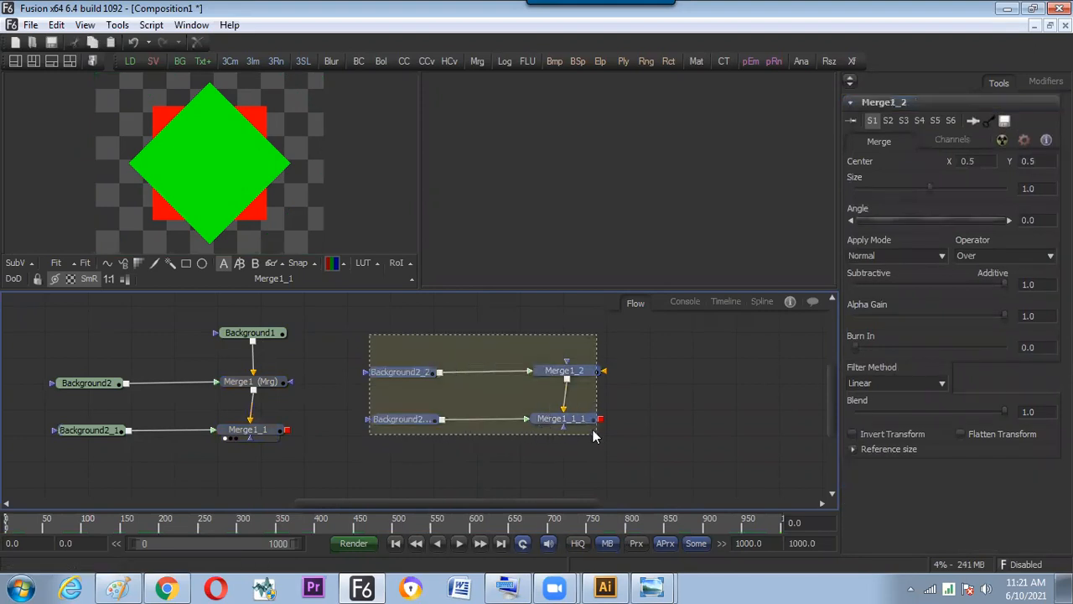
key("Delete")
Duplicate the complete five-node network, including Background1, and place the copy beside the original
left_click_drag(19, 312, 329, 464)
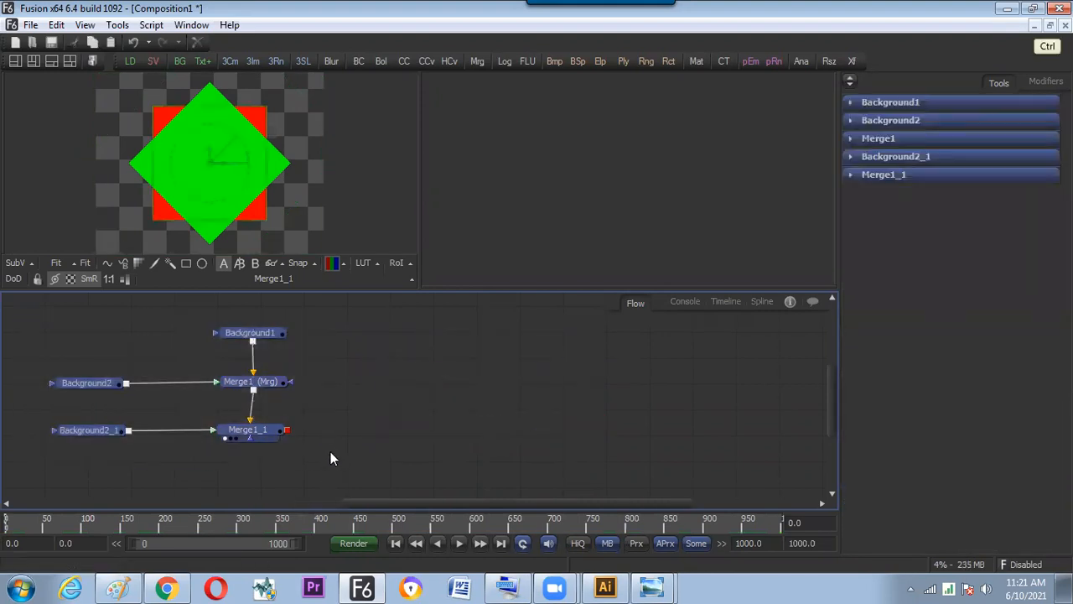
left_click(453, 405)
key("ctrl+v")
left_click_drag(596, 334, 558, 336)
left_click(611, 423)
Display the duplicate's final merge, Merge1_1_1, in the second viewer and fit the image to it
left_click_drag(588, 430, 637, 178)
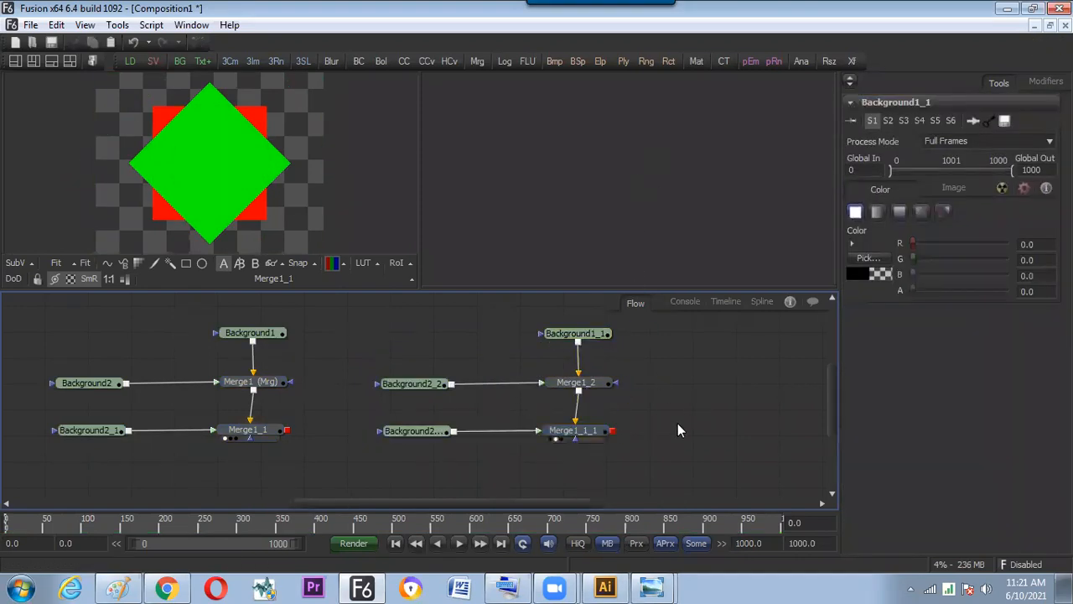
left_click_drag(253, 429, 531, 371)
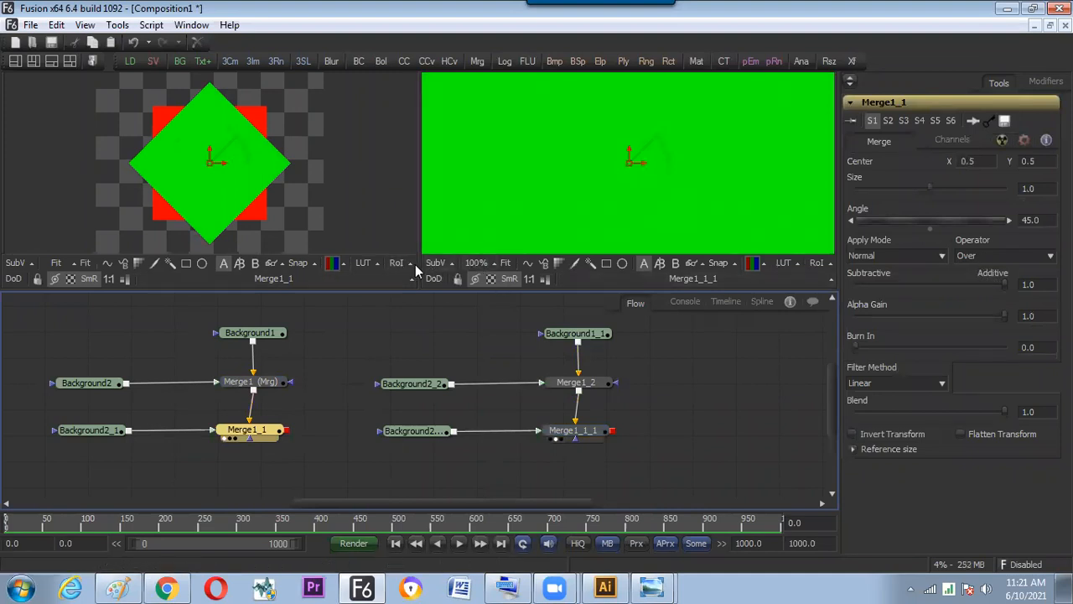
left_click(506, 262)
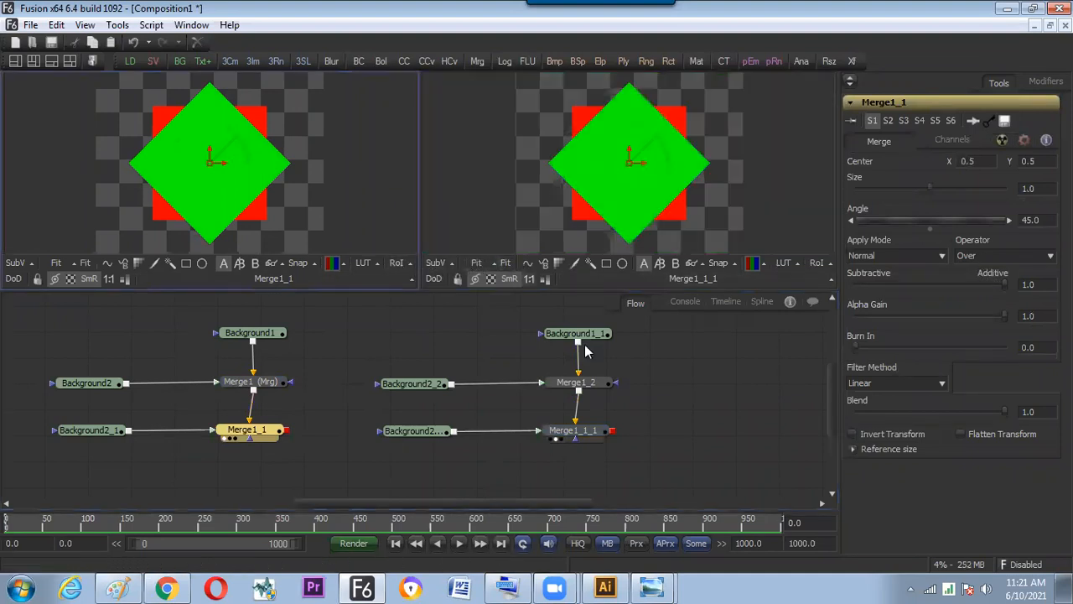
Set the operator of Merge1_1_1 to In
left_click(595, 434)
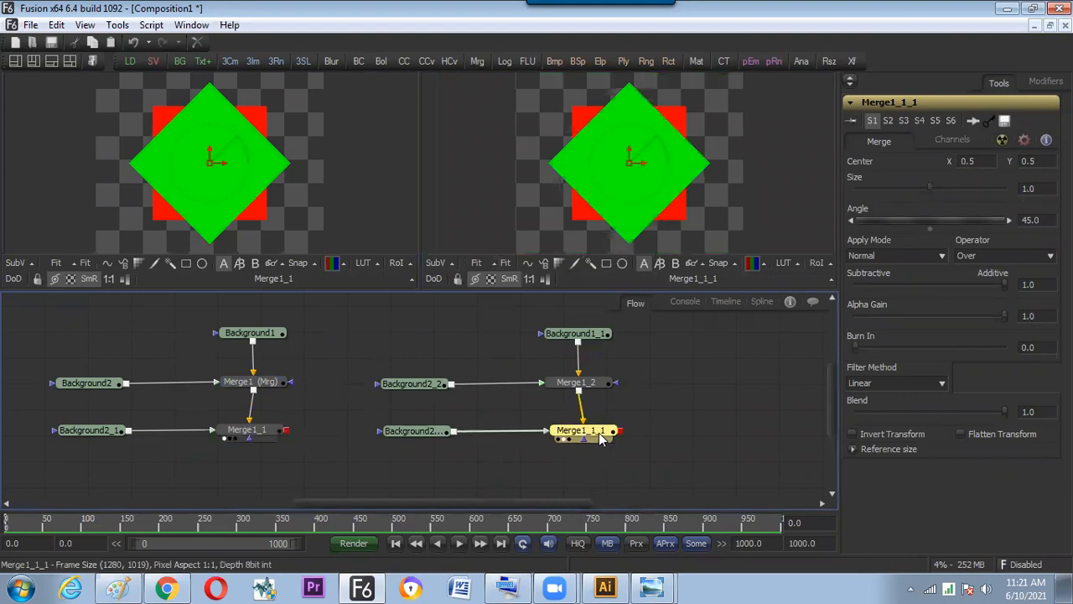
left_click(1007, 256)
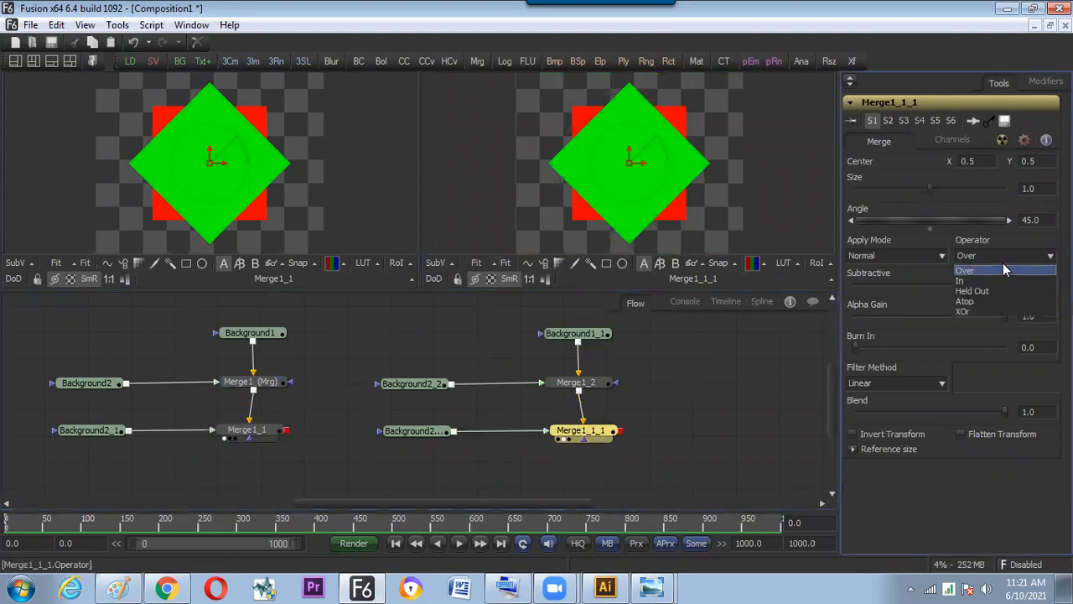
left_click(982, 280)
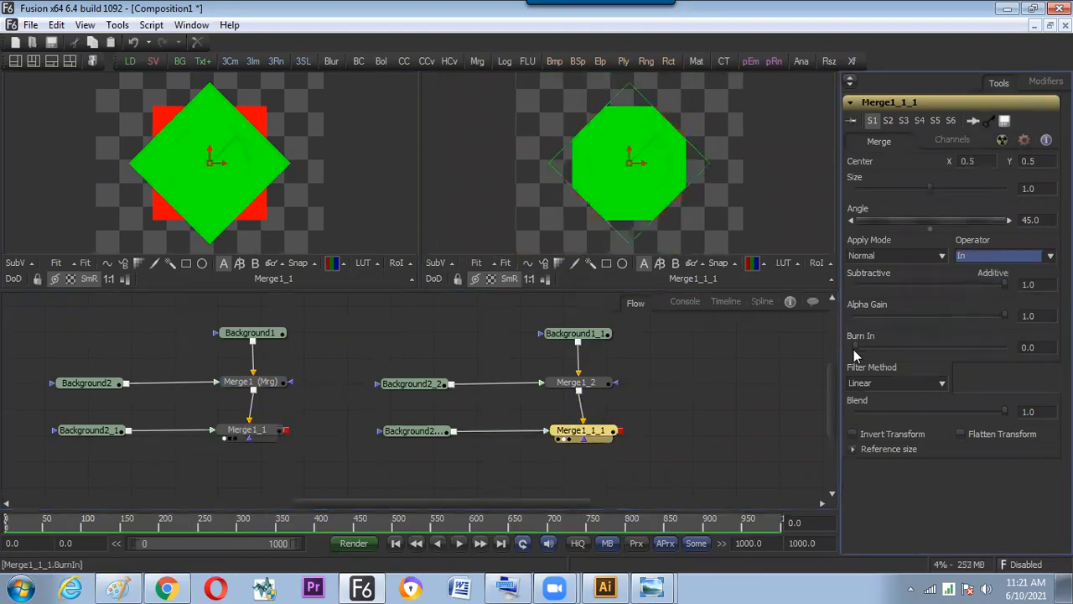
left_click(726, 430)
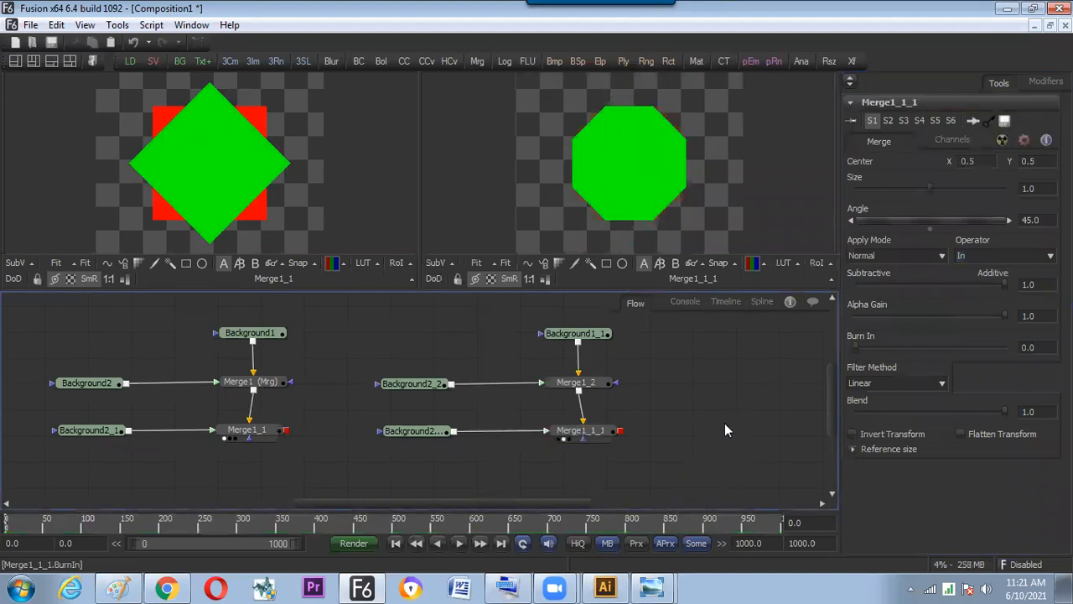
Compare Merge1_1 with Merge1_1_1, examining their background and foreground inputs and their operator settings
left_click(597, 435)
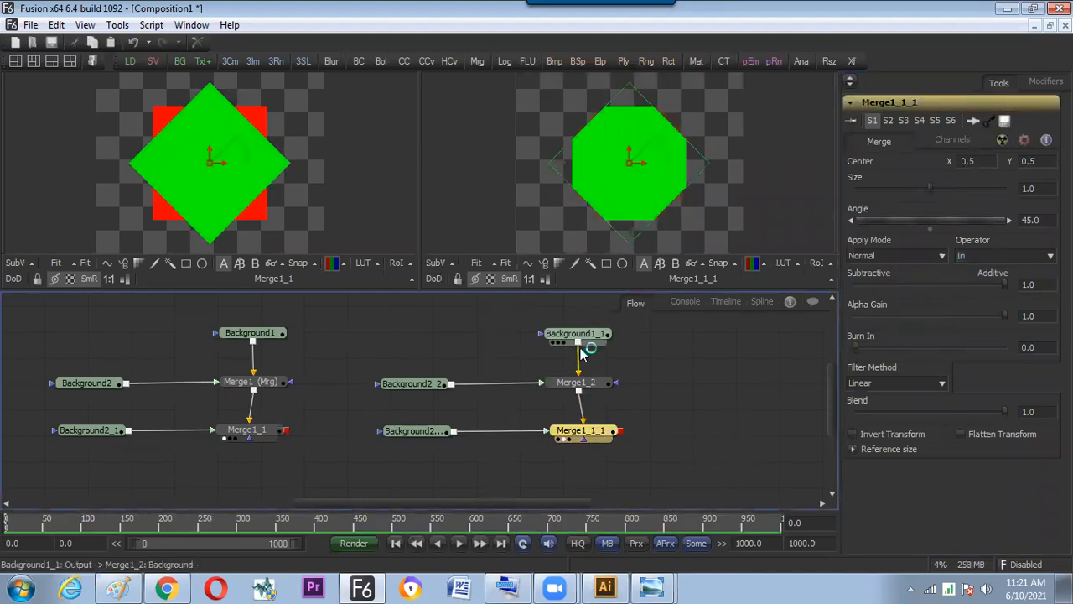
left_click(442, 431)
left_click(568, 434)
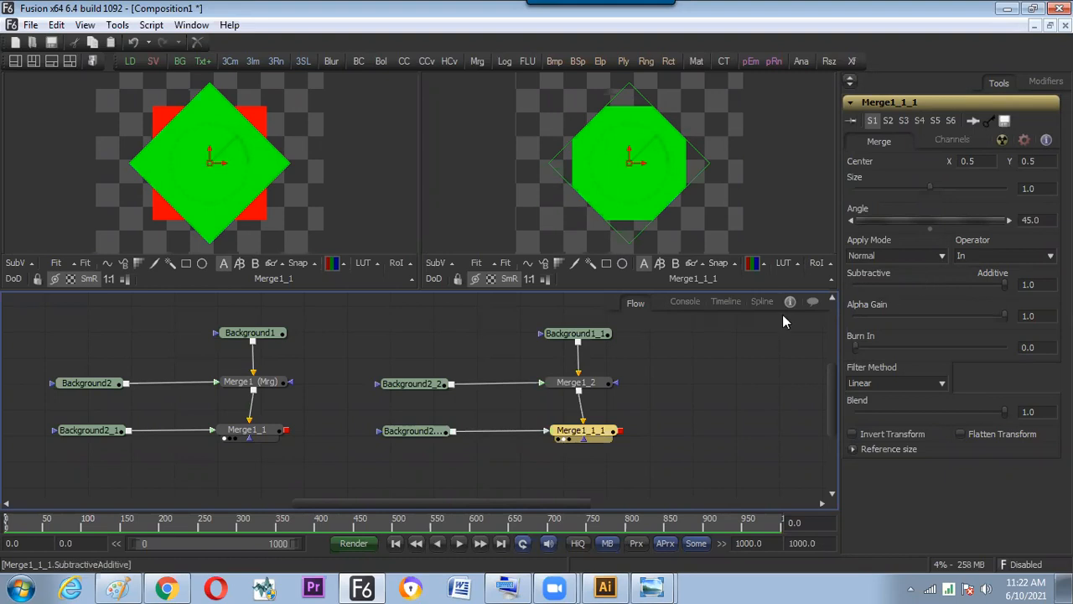
left_click_drag(200, 317, 568, 347)
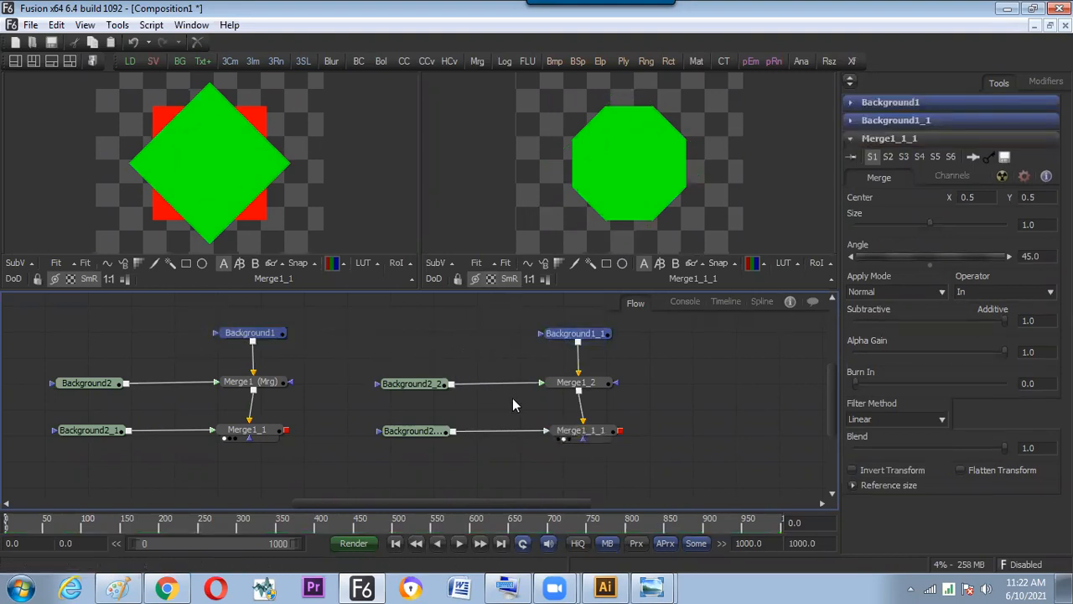
left_click(366, 354)
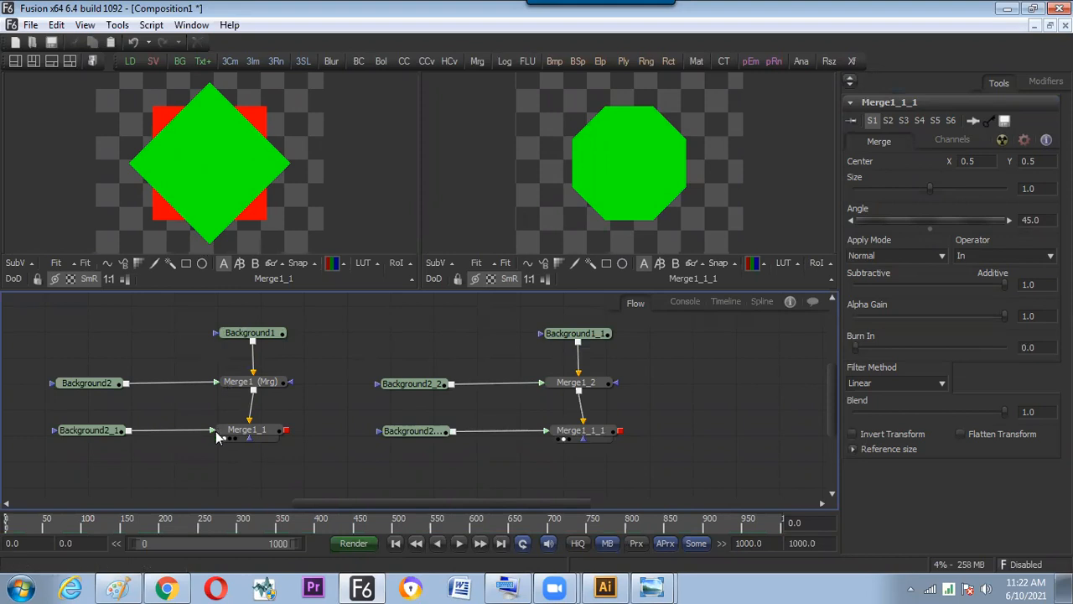
left_click(251, 436)
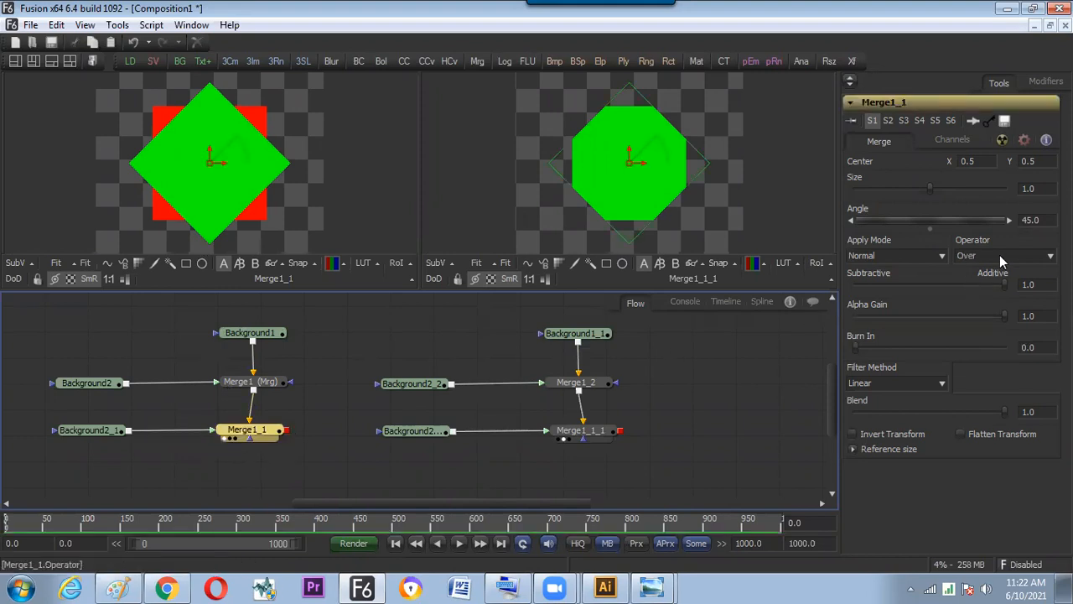
left_click(681, 431)
left_click(602, 435)
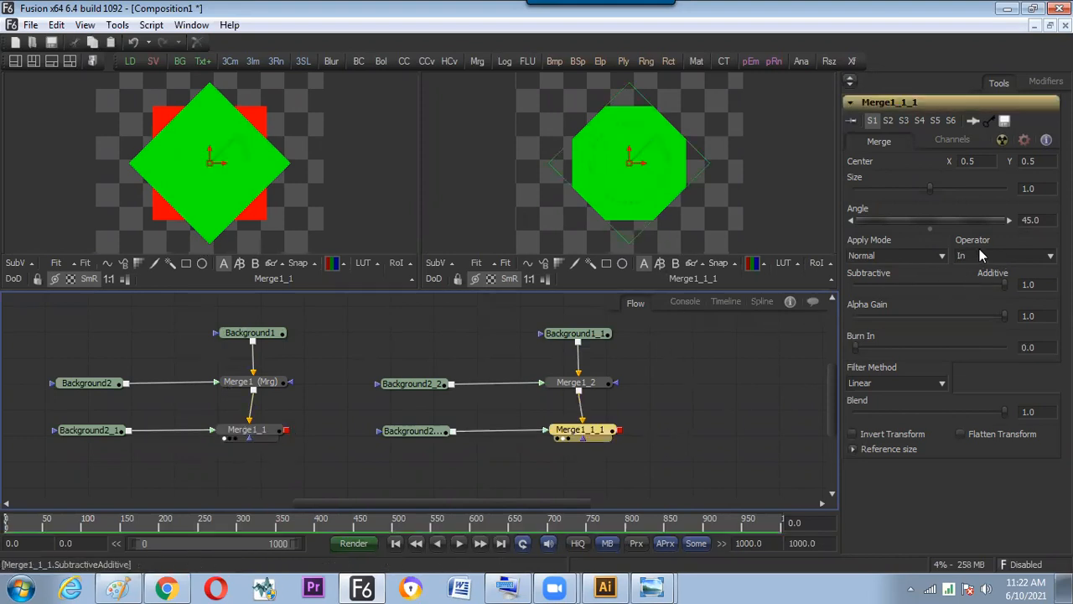
Narrow the first viewer by moving the divider between the two viewers, leaving all nodes deselected
left_click(738, 416)
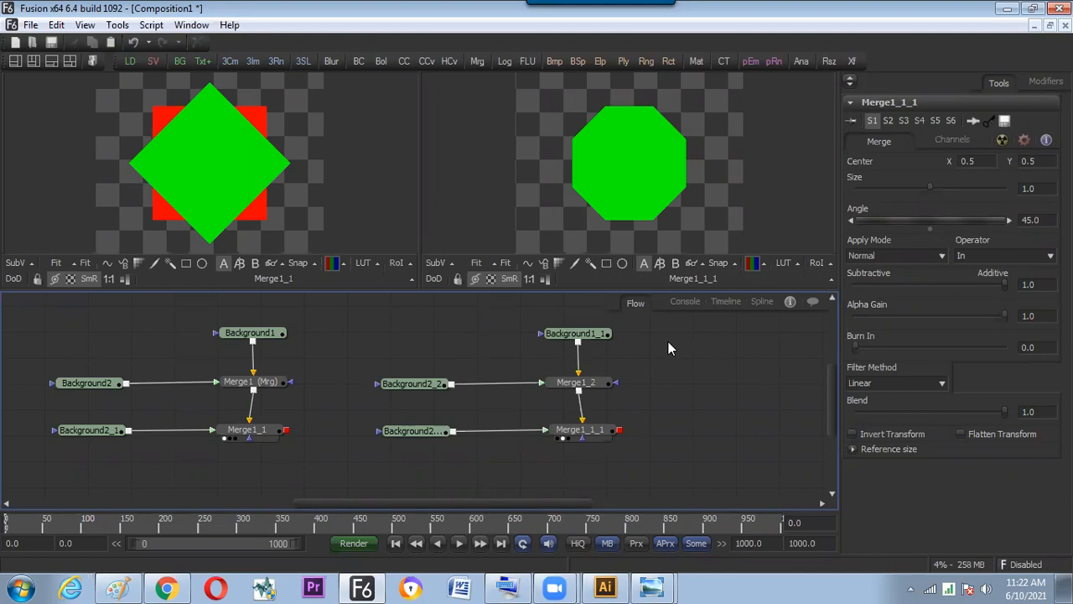
left_click_drag(420, 210, 331, 201)
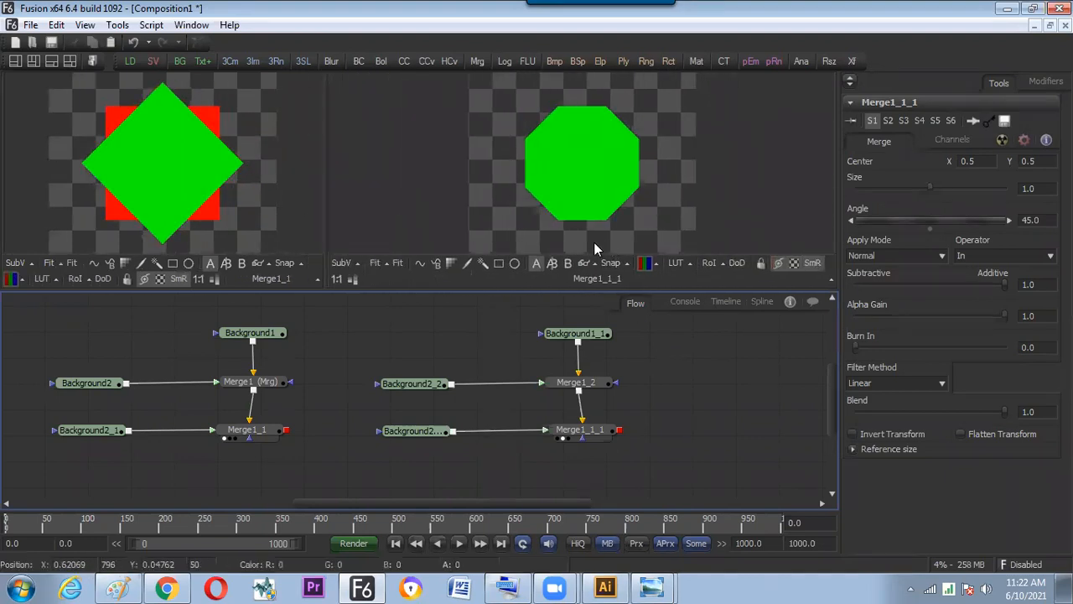
left_click_drag(443, 336, 586, 440)
left_click(647, 393)
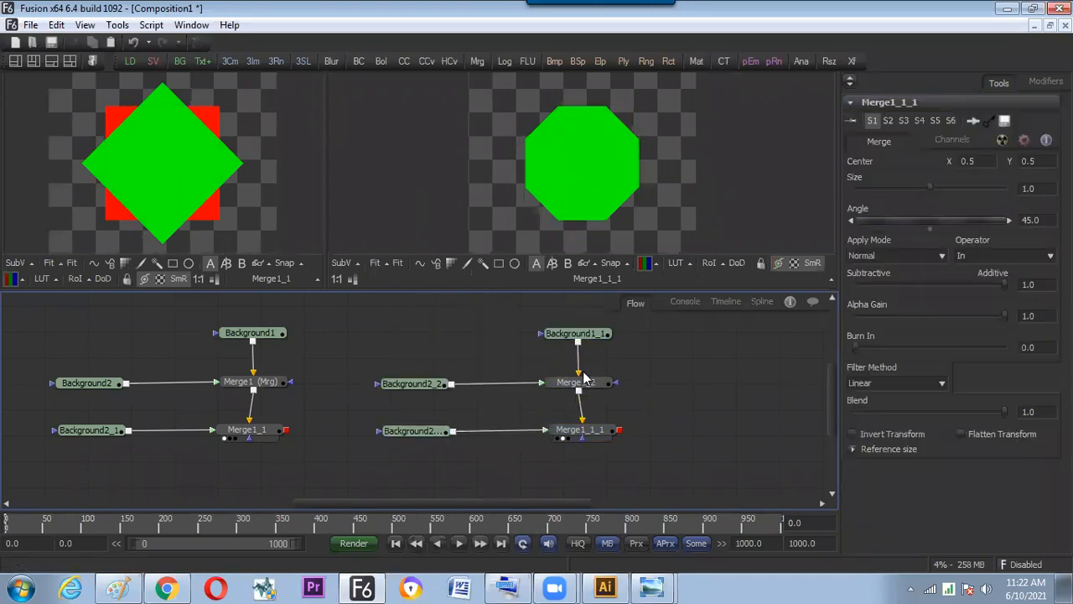
Create a floating view showing Merge1_1, fit the image to it, and place it below the original network
left_click(195, 25)
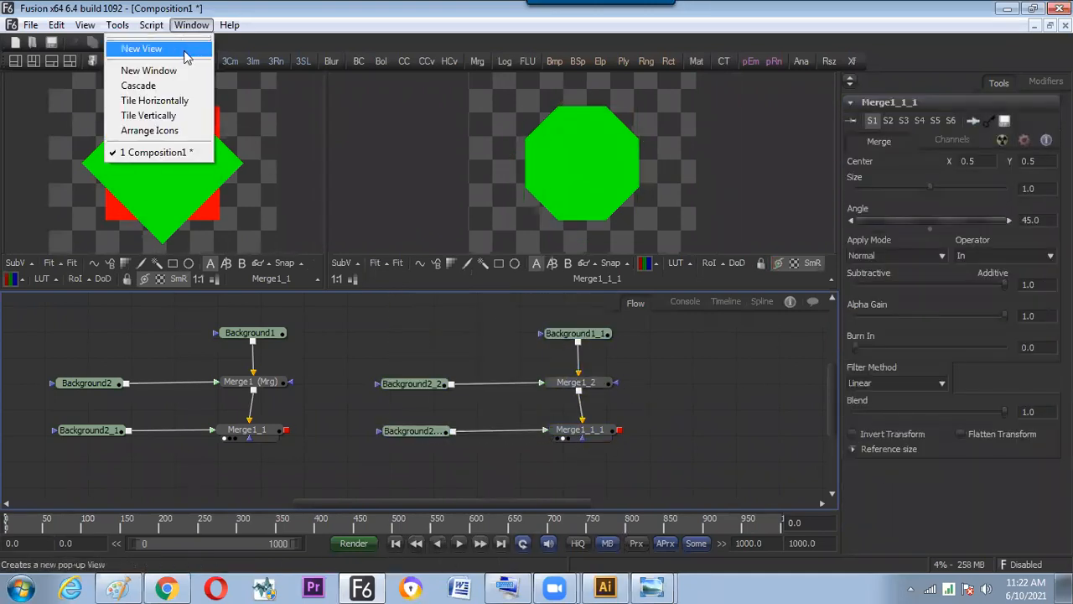
left_click(185, 48)
left_click_drag(411, 59, 321, 158)
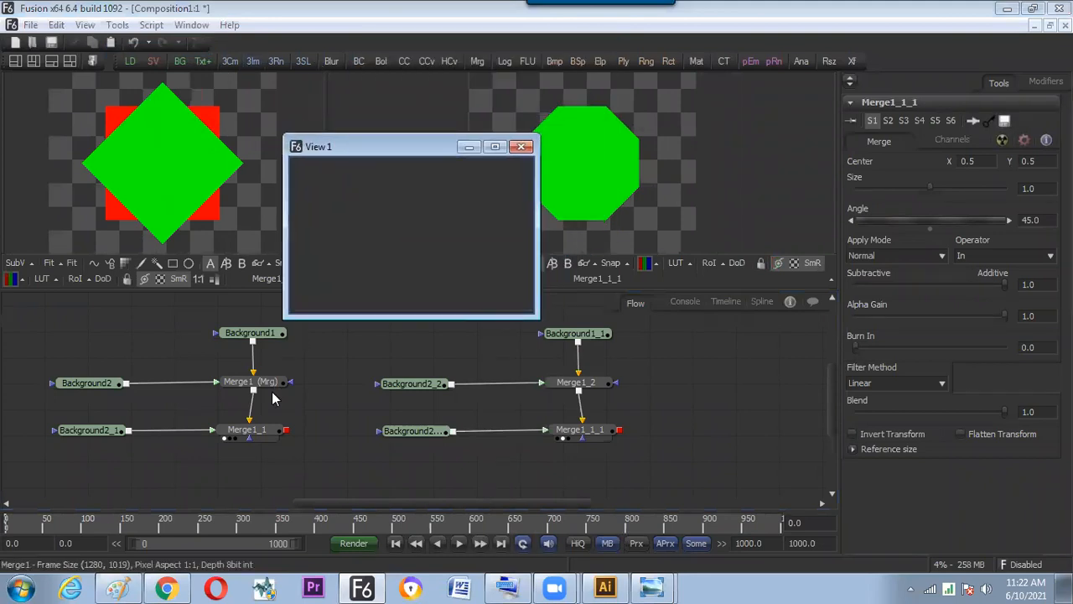
left_click_drag(247, 430, 385, 248)
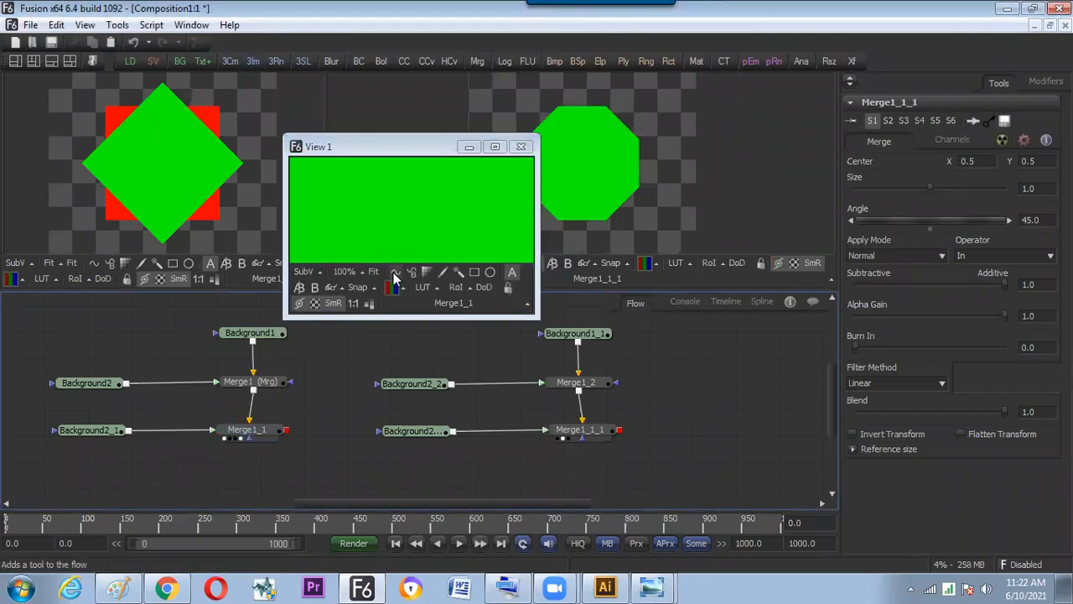
left_click(344, 271)
left_click_drag(413, 151, 176, 453)
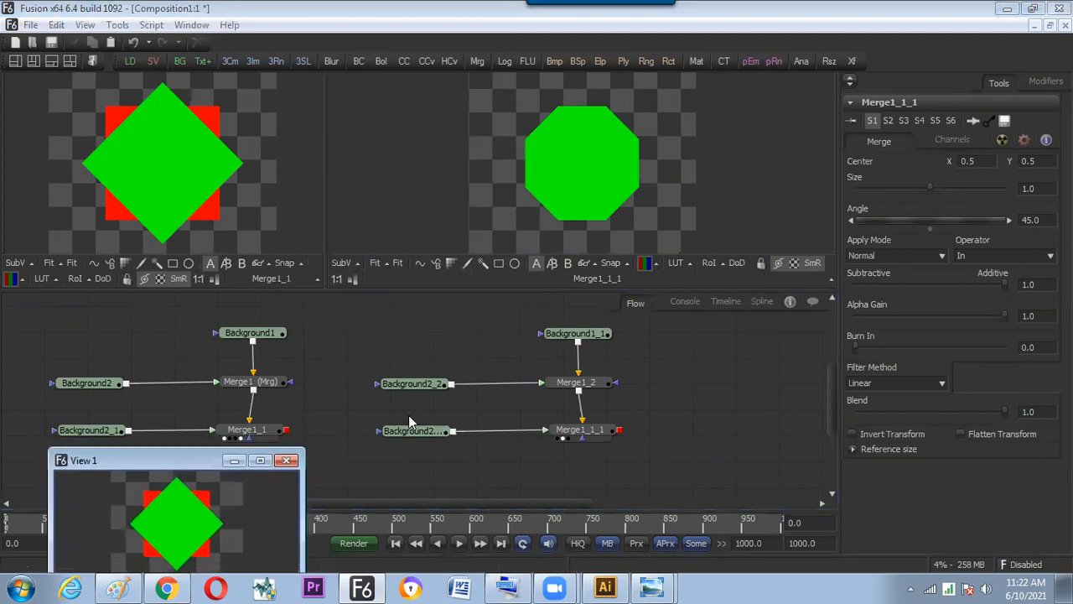
Create a second floating view showing Merge1_1_1, fit the image to it, and place it below the duplicated network
left_click(192, 26)
left_click(185, 48)
left_click_drag(580, 430, 520, 133)
left_click(452, 179)
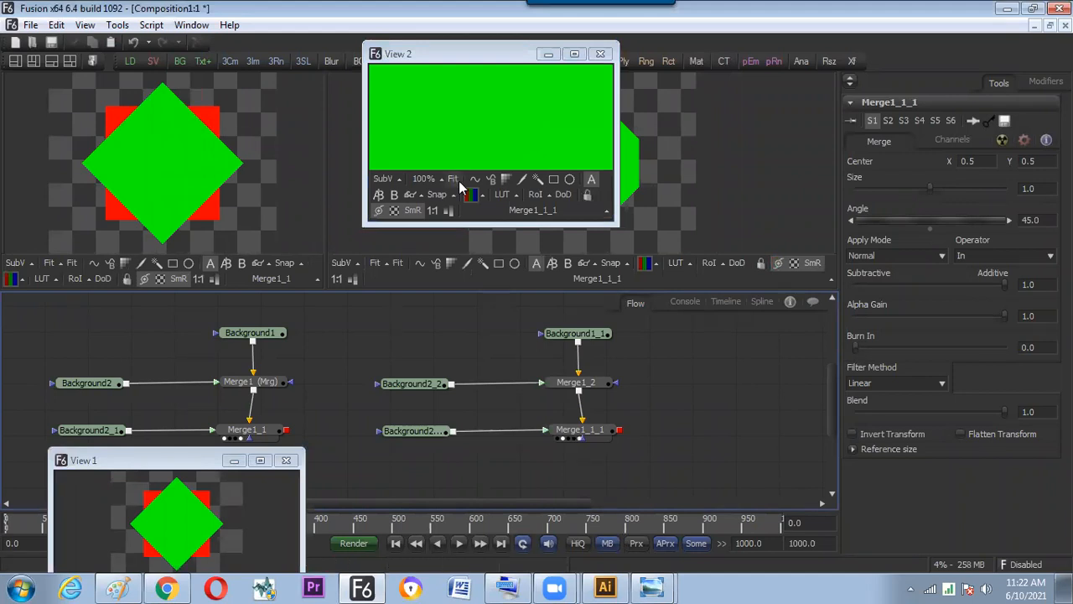
left_click_drag(490, 485, 519, 471)
left_click(722, 396)
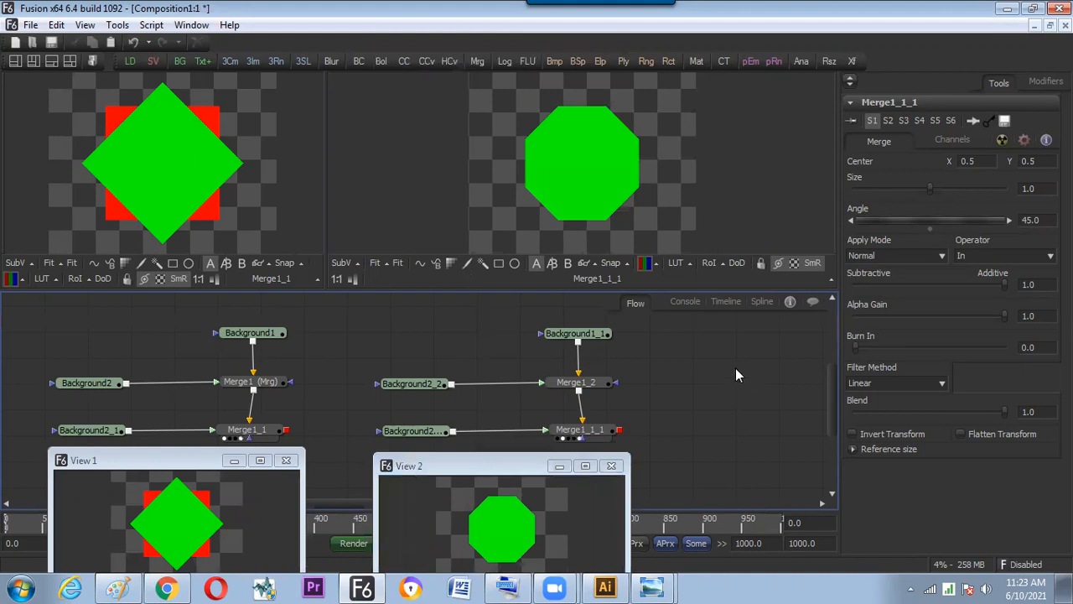
Duplicate the second five-node network beside itself and show the tool settings of the copy's final merge
left_click_drag(839, 319, 917, 317)
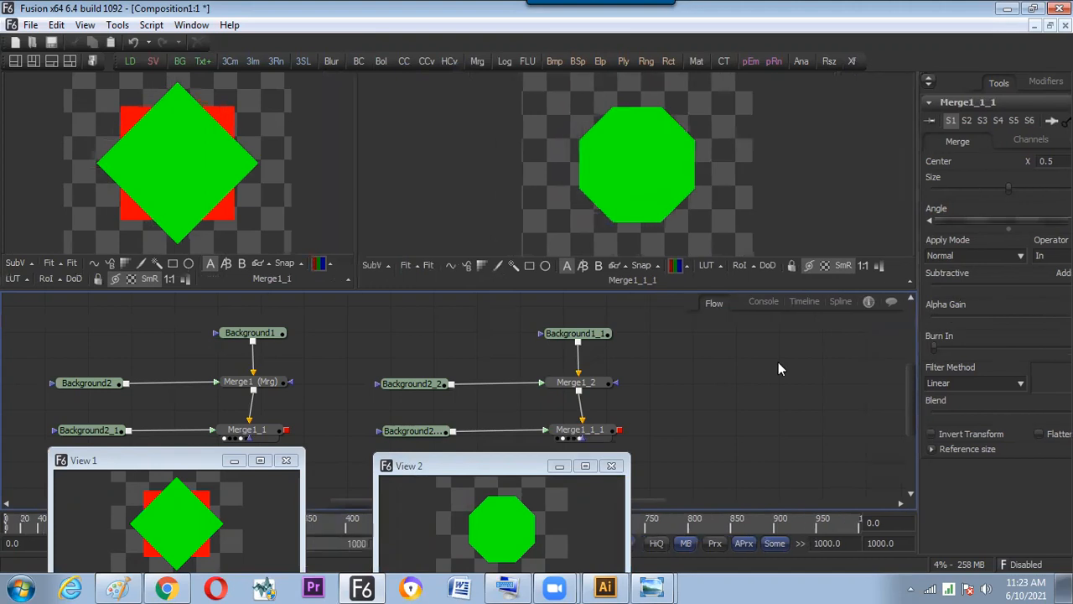
left_click_drag(383, 322, 598, 428)
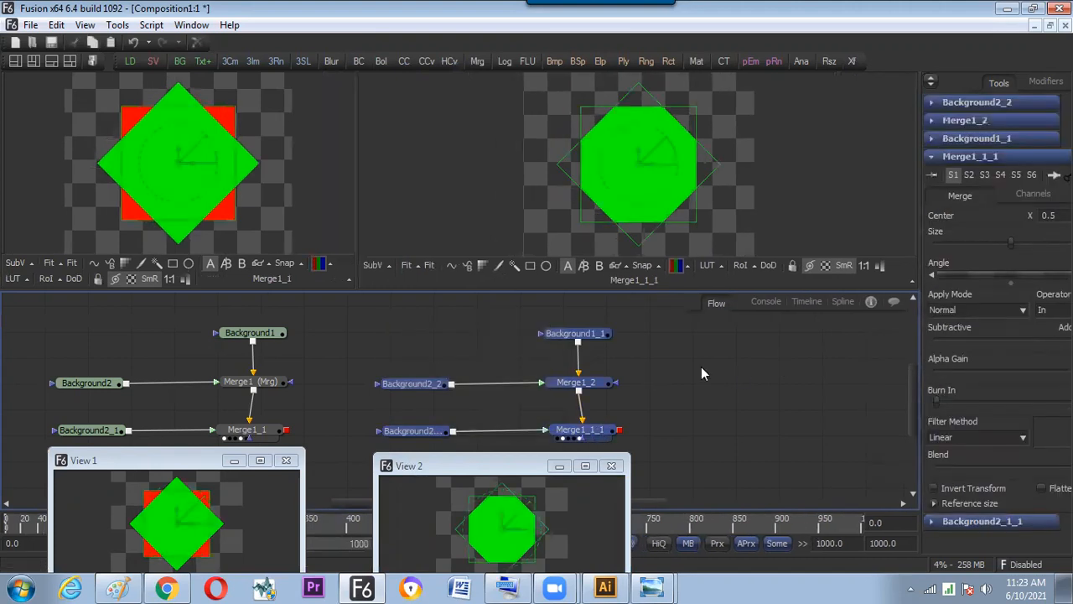
left_click(694, 344)
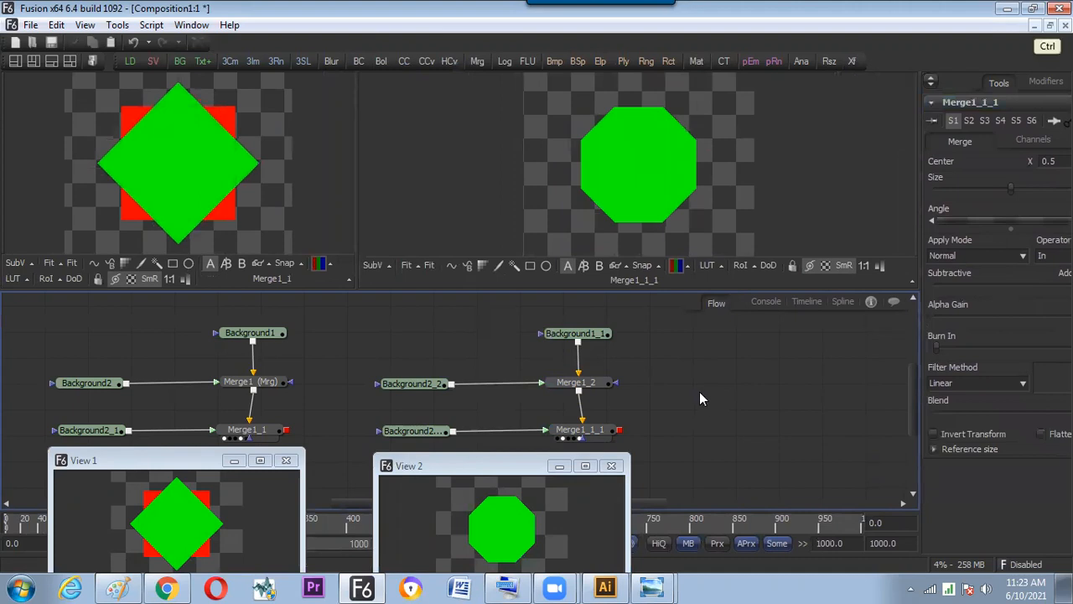
key("ctrl+v")
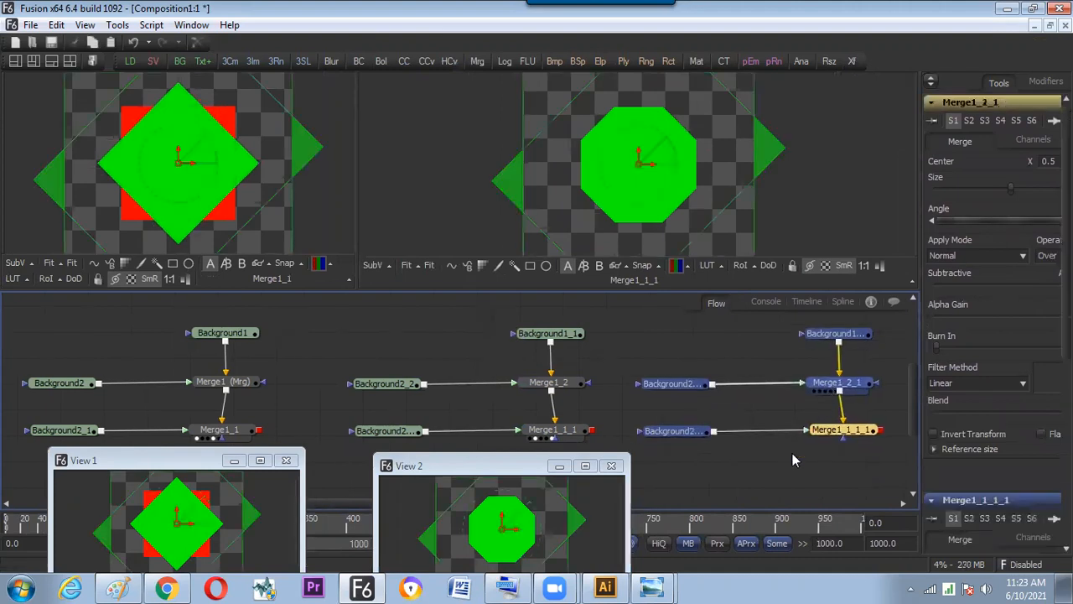
left_click(778, 477)
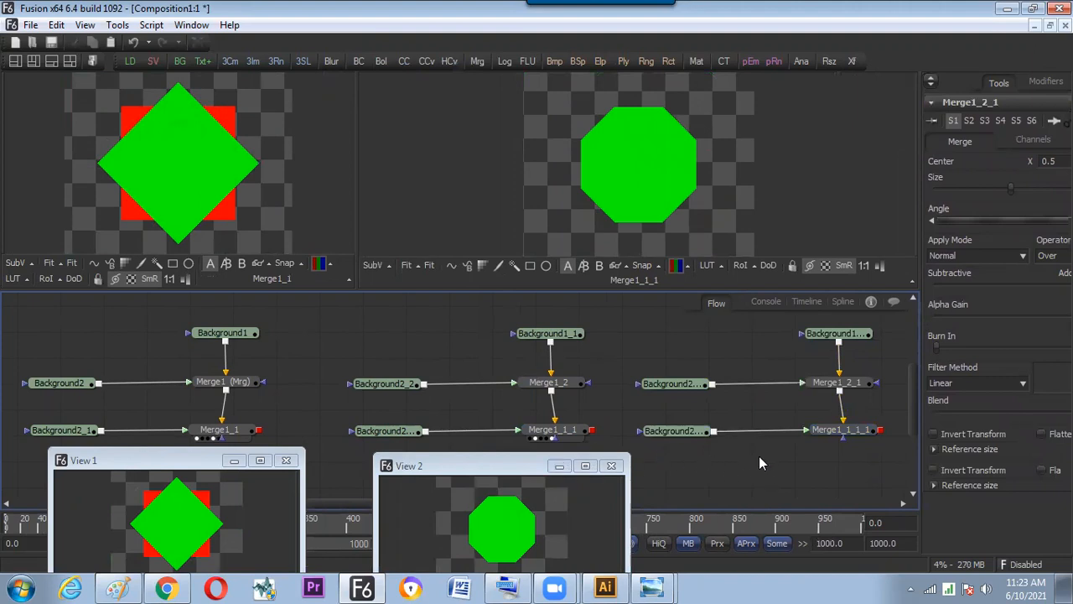
left_click(837, 430)
left_click_drag(922, 257, 871, 257)
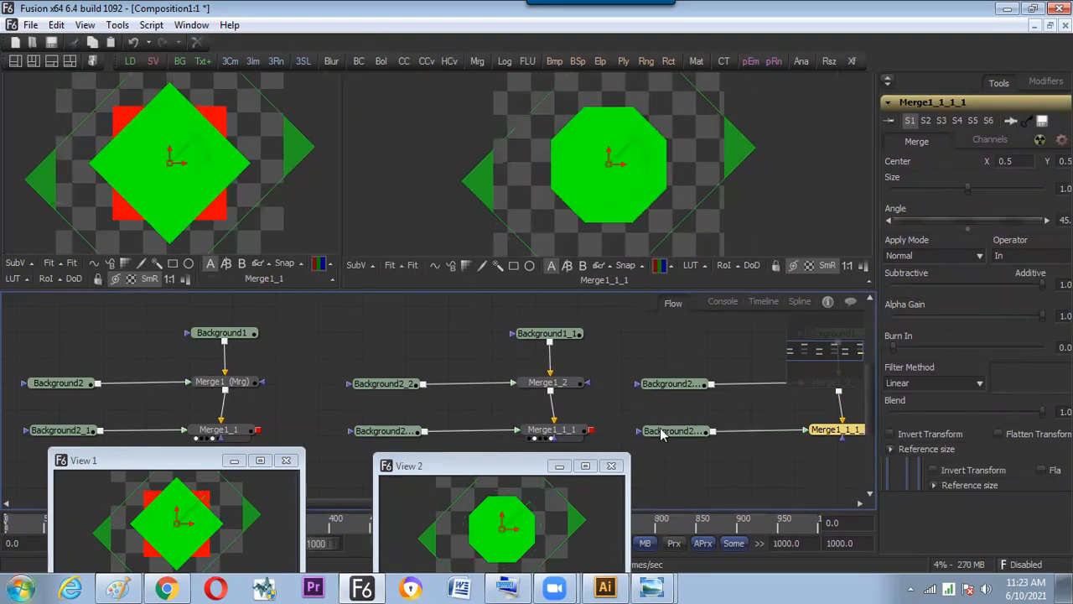
Open Wacom Preferences, change the pen button assigned to Pan/Scroll to Middle Click, and close the preferences
key("super")
type("wac")
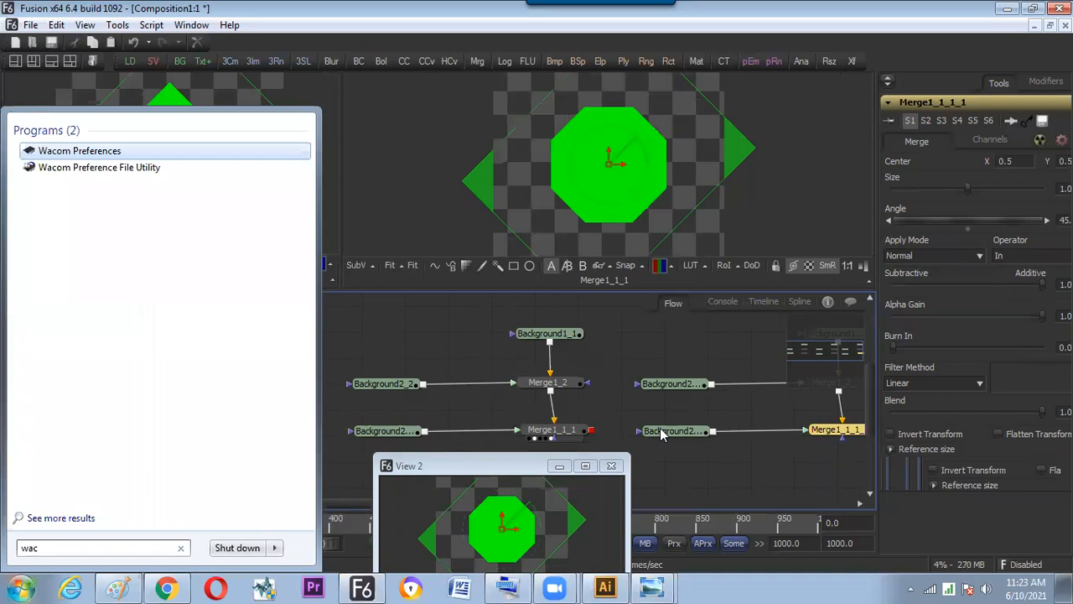
key("Escape")
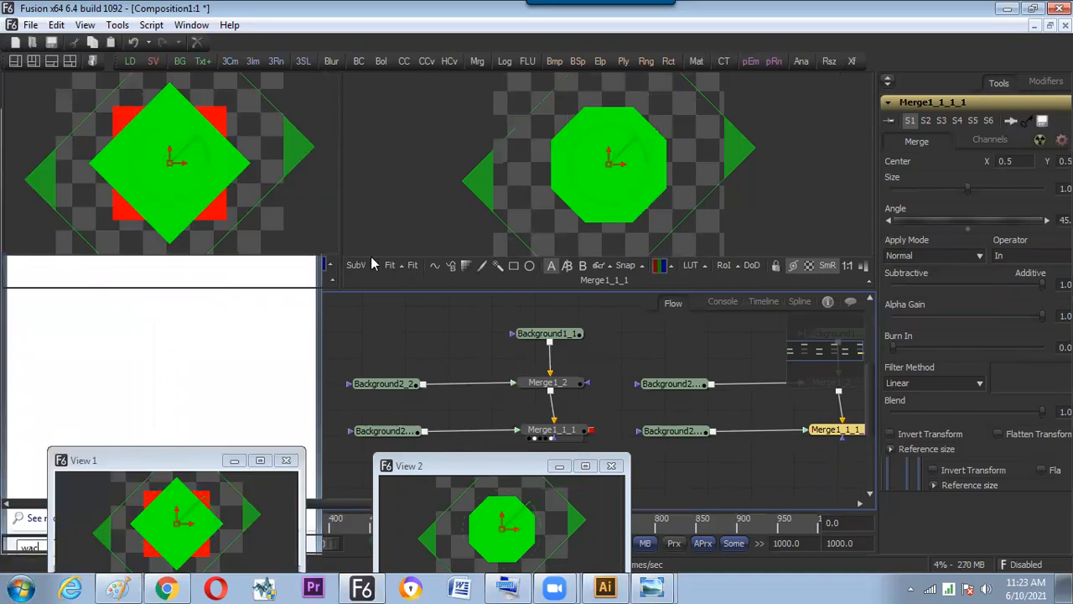
left_click(366, 135)
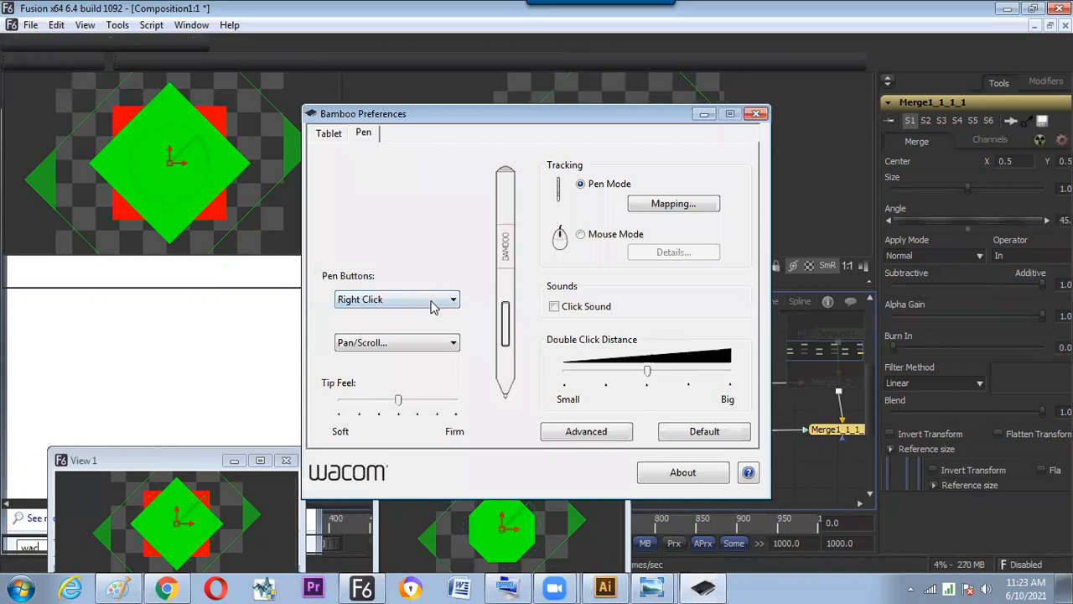
left_click(417, 344)
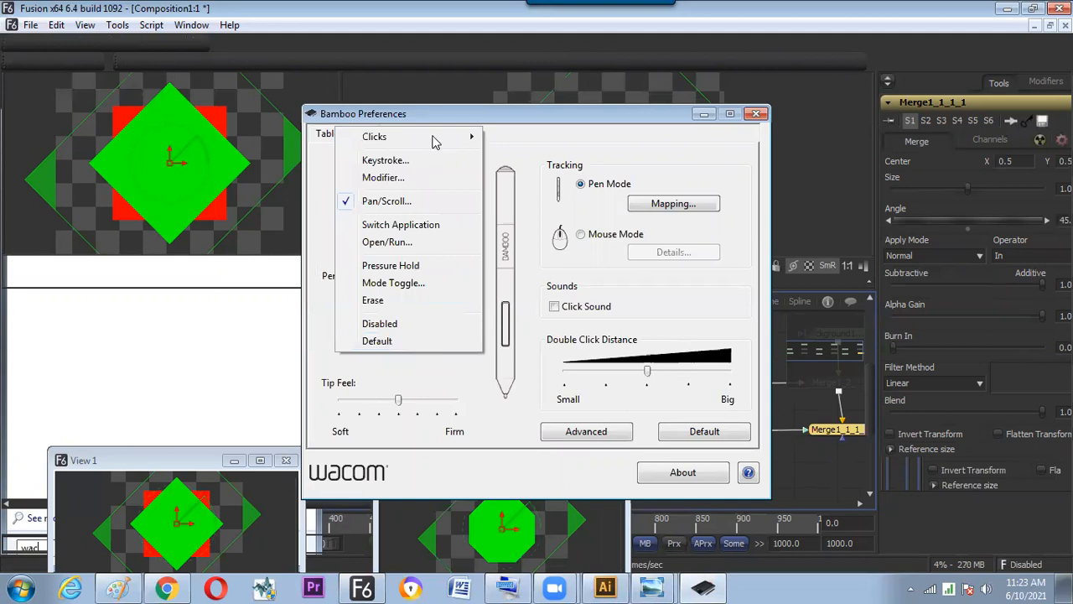
mouse_move(433, 139)
left_click(283, 173)
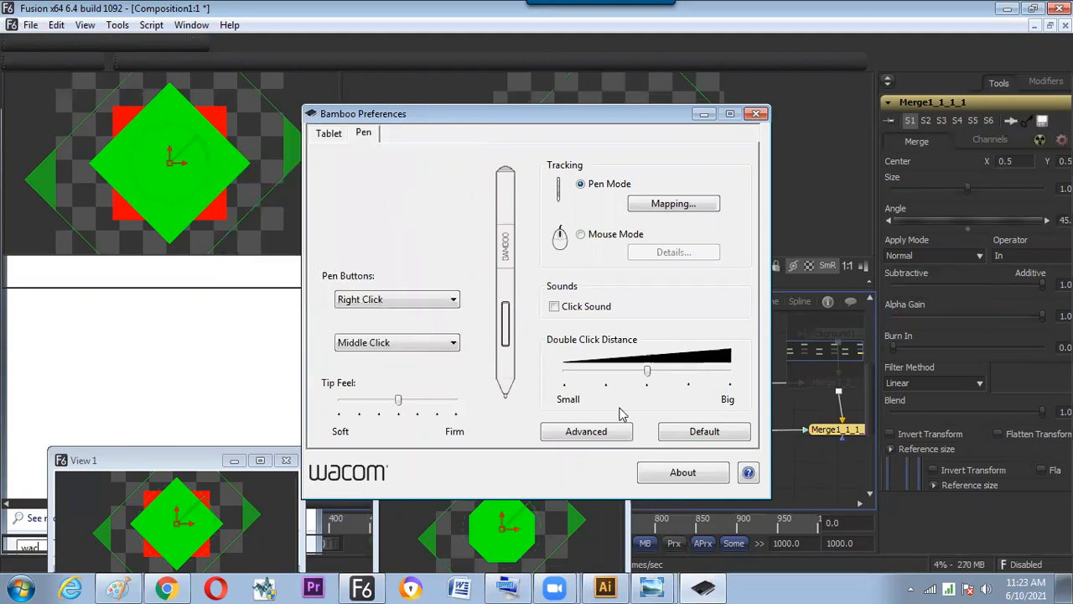
left_click(755, 115)
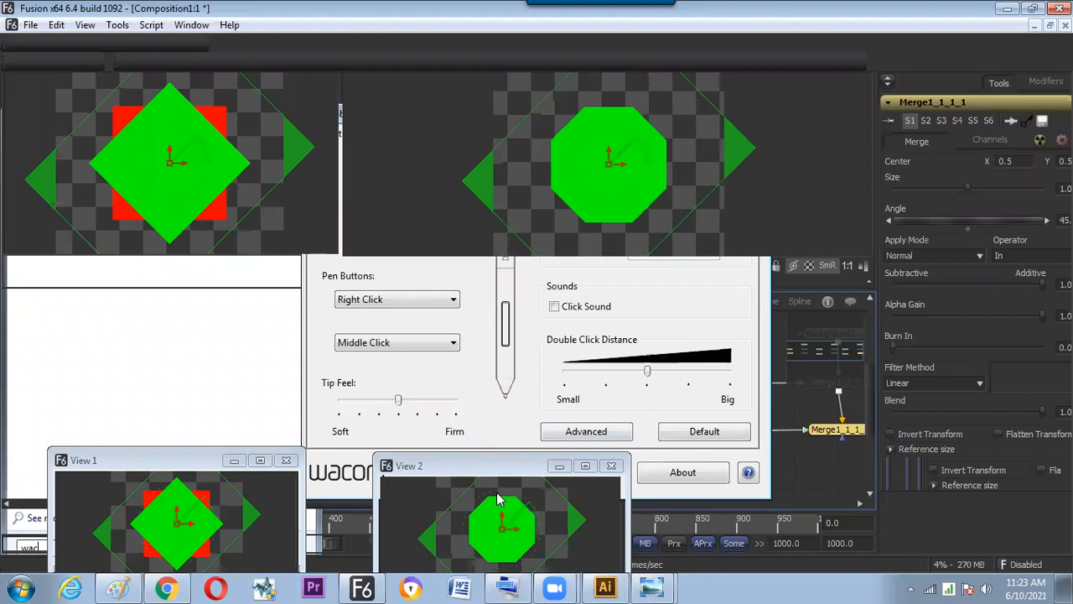
left_click(662, 582)
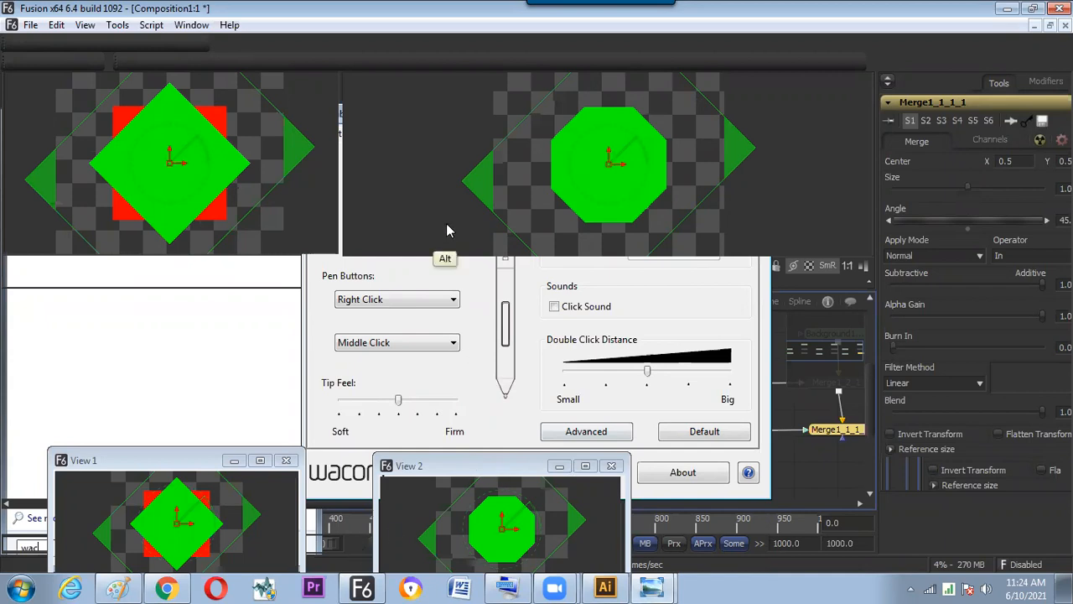
key("alt+Tab")
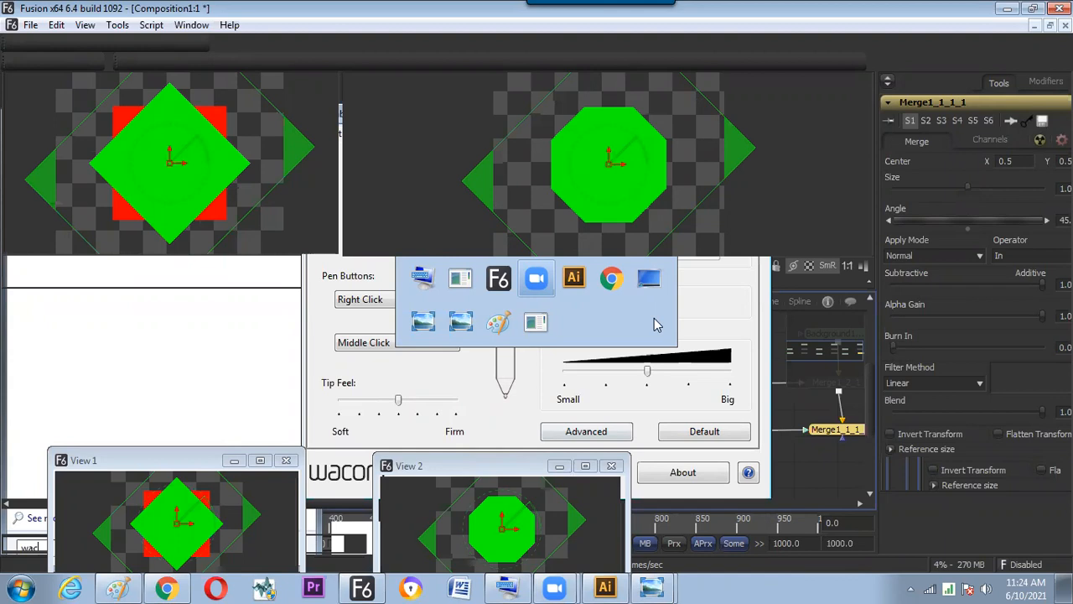
key("alt+Tab")
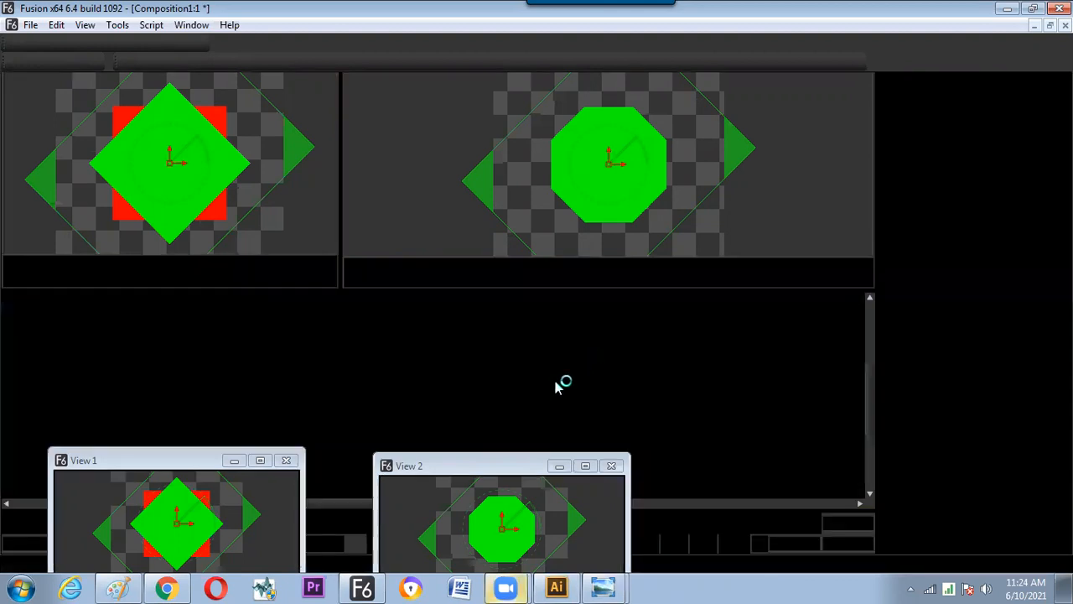
End the Illustrator.exe and Fusion.exe processes in Task Manager and restart Fusion
key("ctrl+shift+Escape")
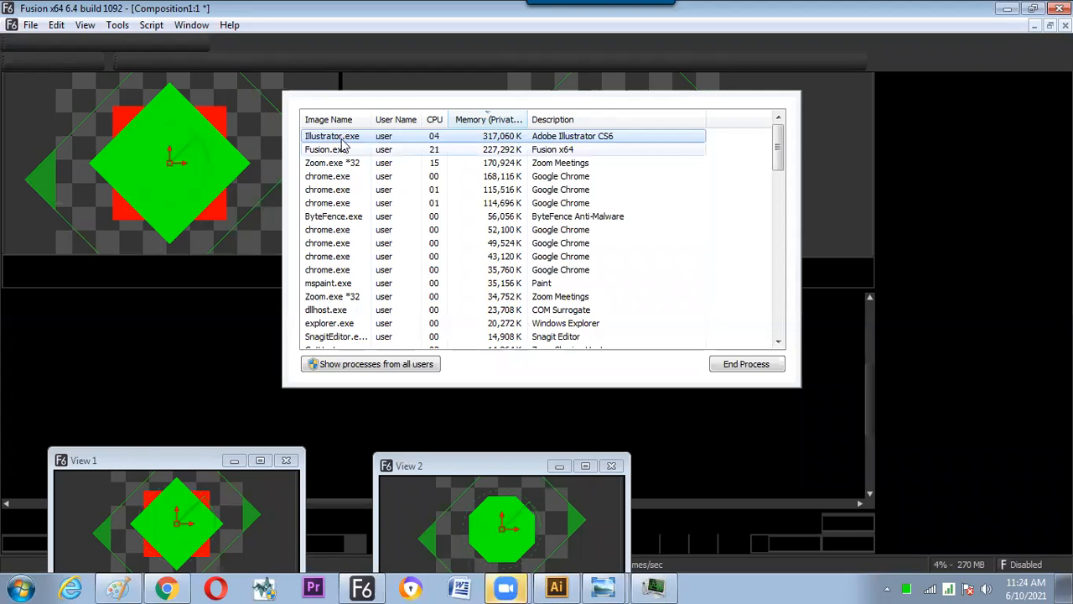
left_click(577, 317)
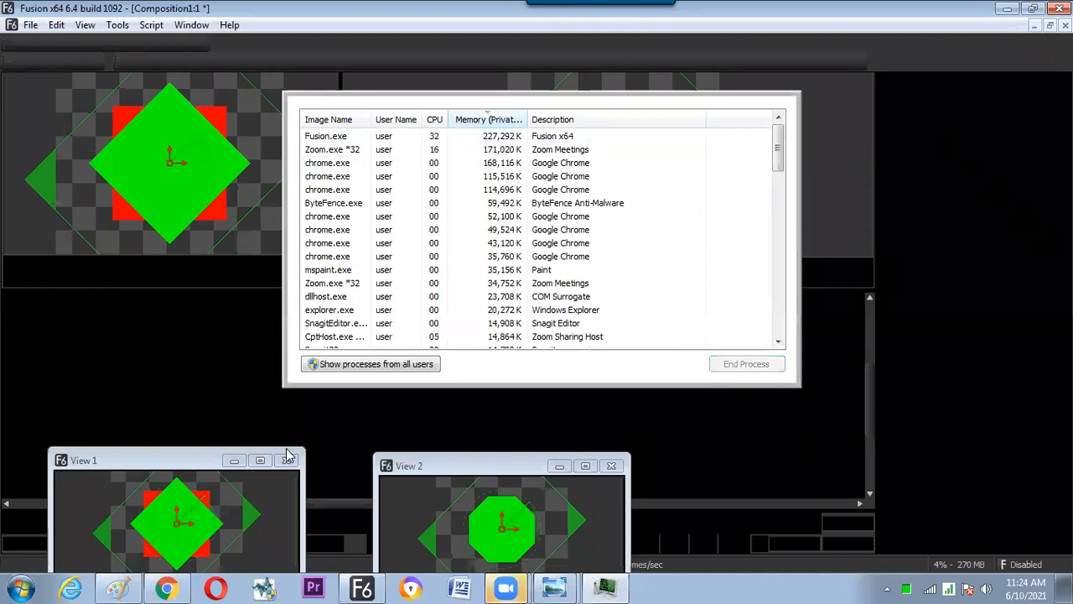
left_click(335, 136)
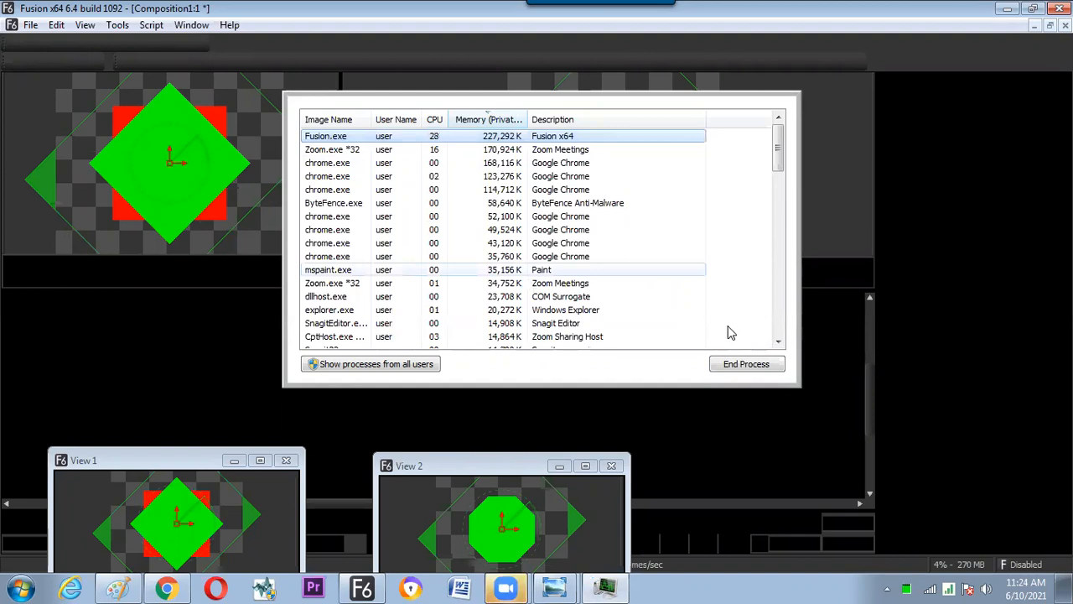
left_click(740, 371)
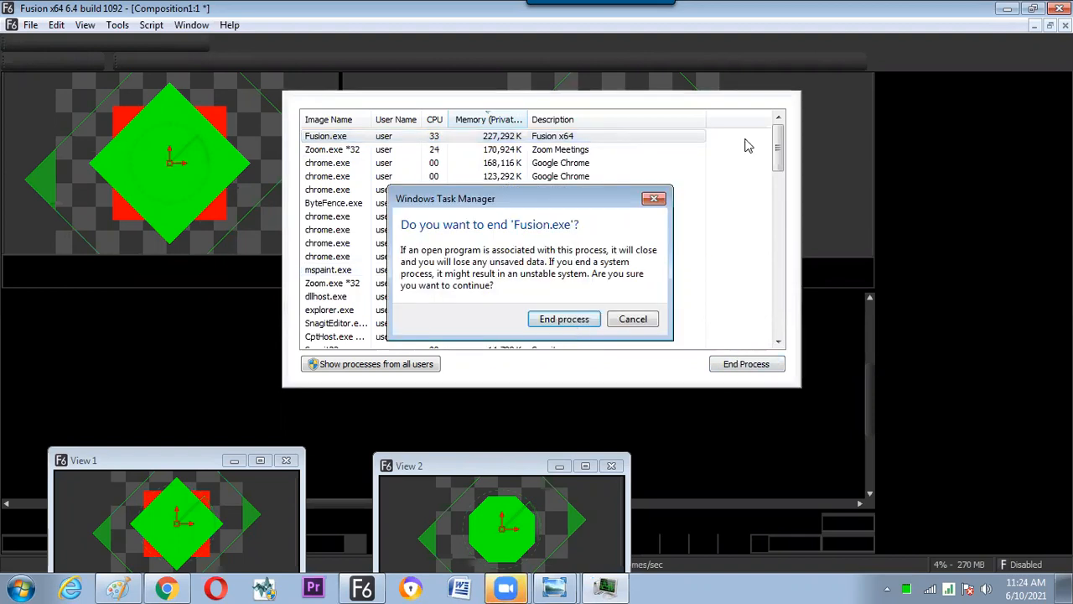
key("Return")
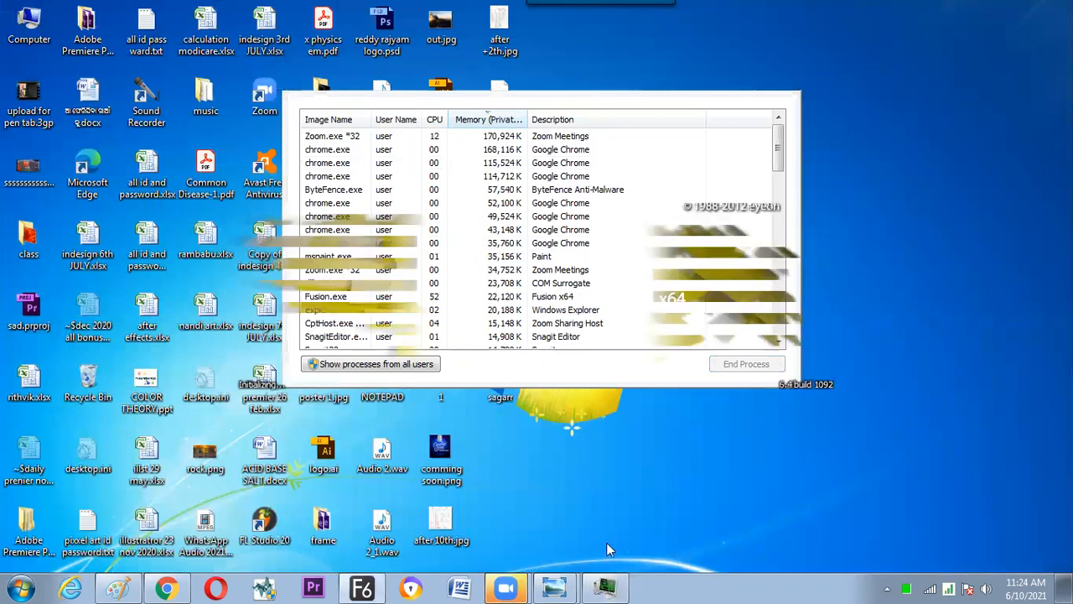
right_click(606, 586)
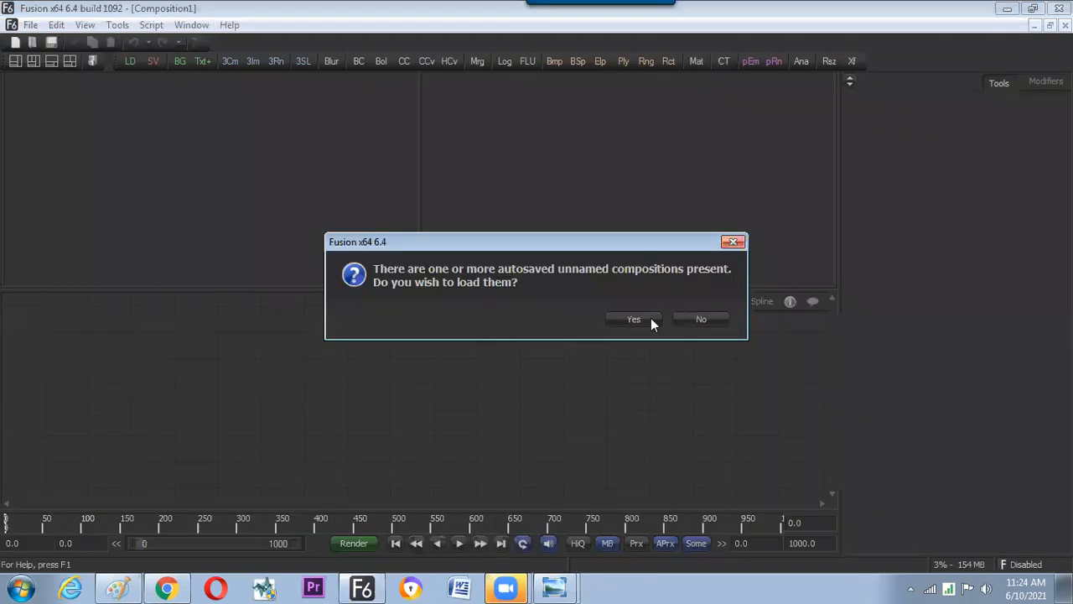
Load the autosaved unnamed compositions and display Merge1_1 of Composition2 in the first viewer
left_click(651, 318)
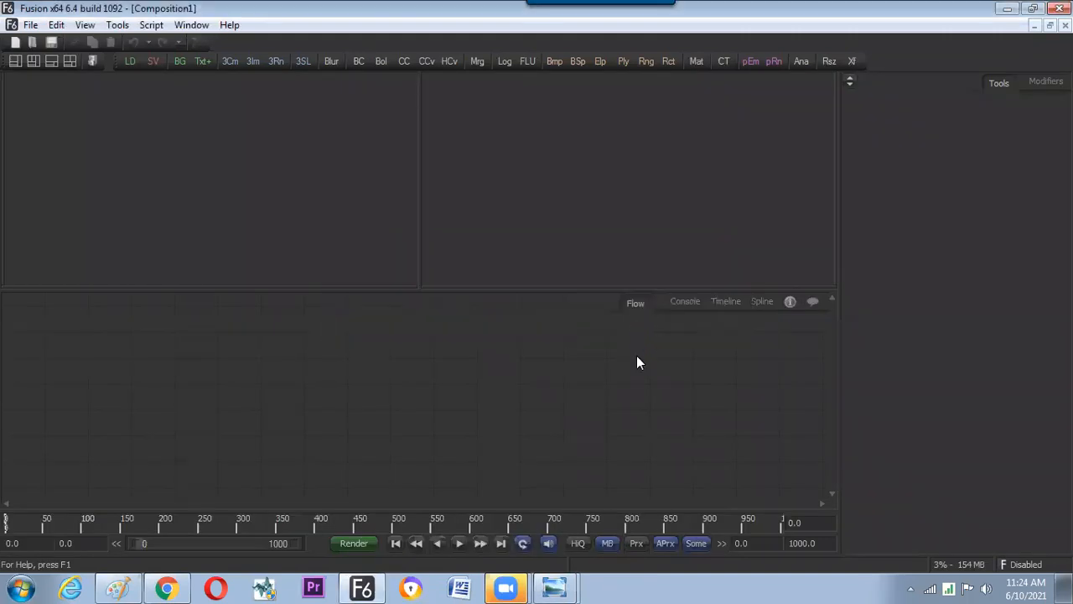
mouse_move(568, 421)
left_mouse_down()
mouse_move(588, 422)
mouse_move(580, 428)
left_mouse_up()
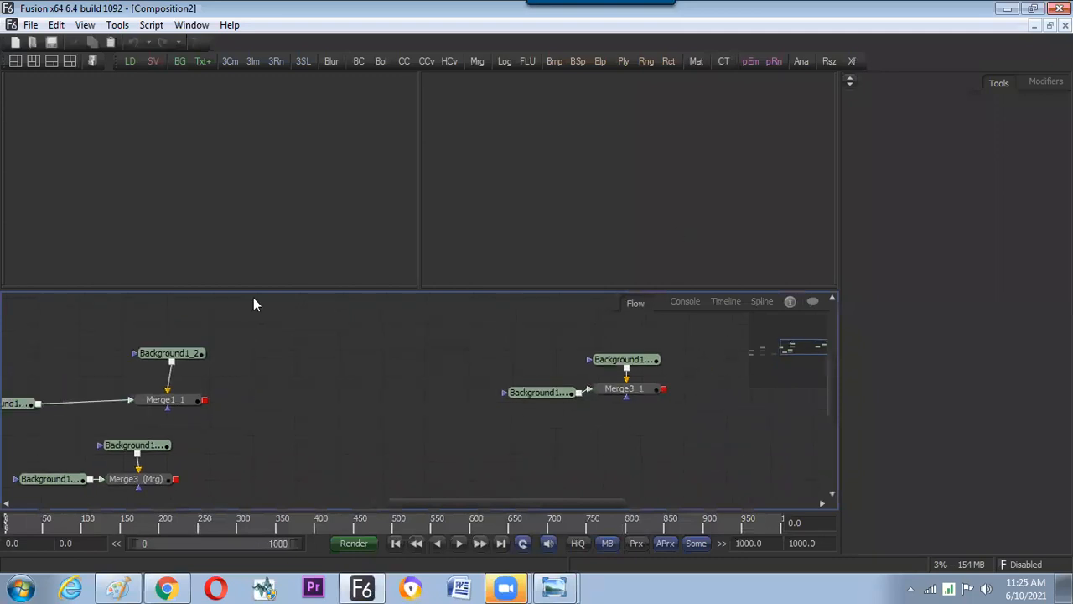
mouse_move(271, 335)
left_mouse_down()
mouse_move(288, 327)
mouse_move(281, 344)
left_mouse_up()
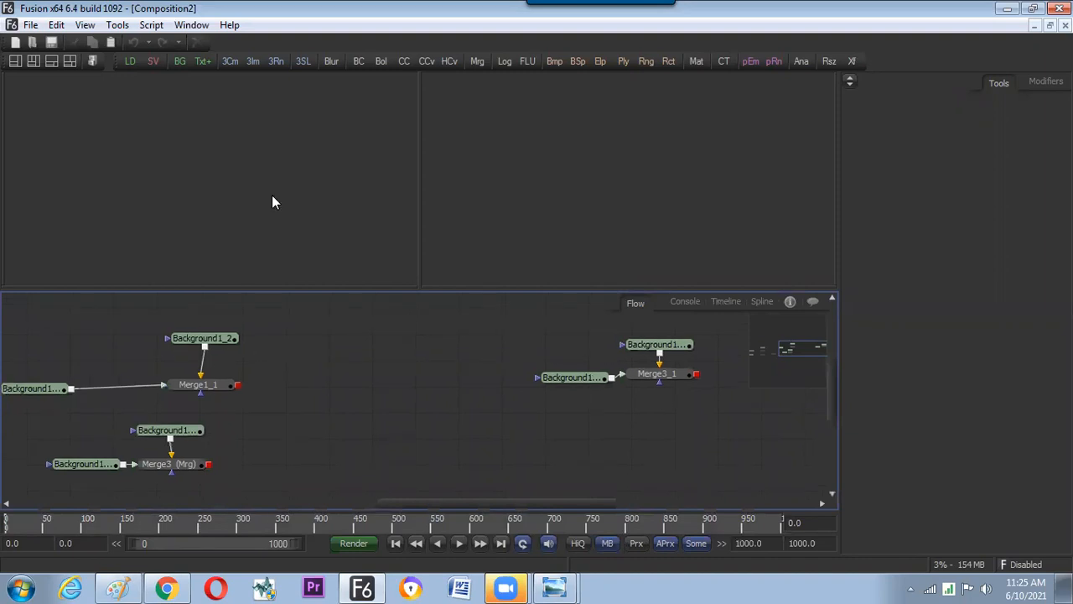
key("1")
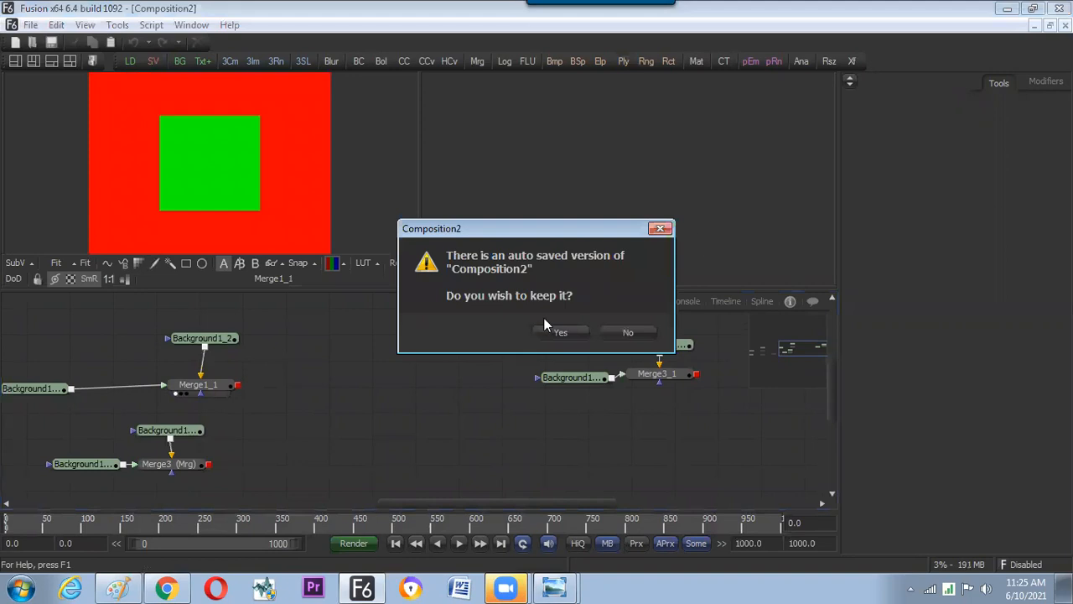
Close Composition2 and keep its autosaved version
left_click(585, 333)
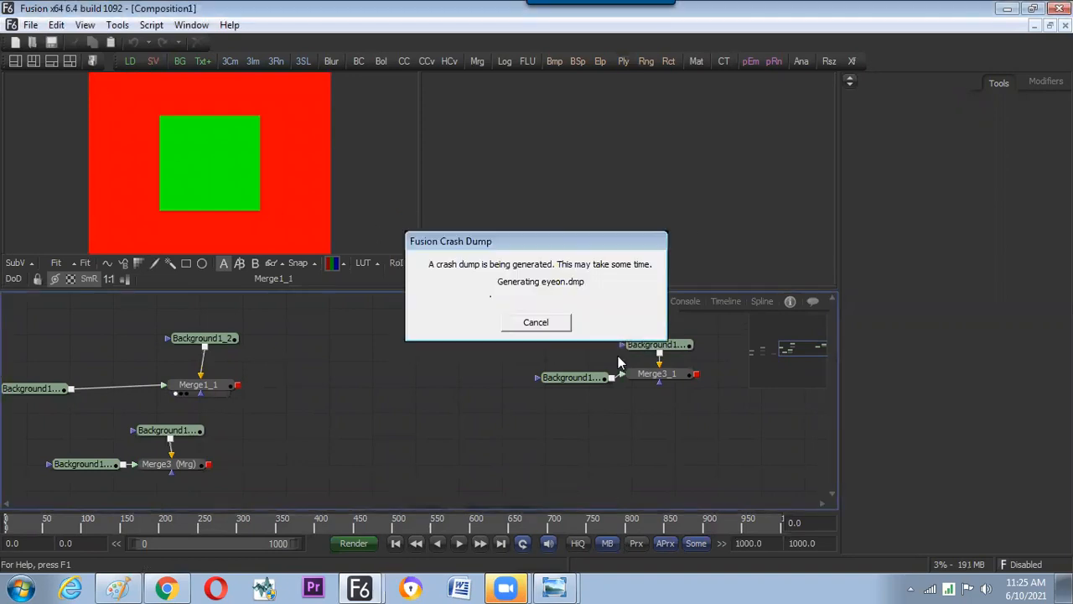
Dismiss the crash dump and emergency auto-save dialogs, then restart Fusion and load the autosaved unnamed compositions
left_click(551, 328)
left_click(596, 347)
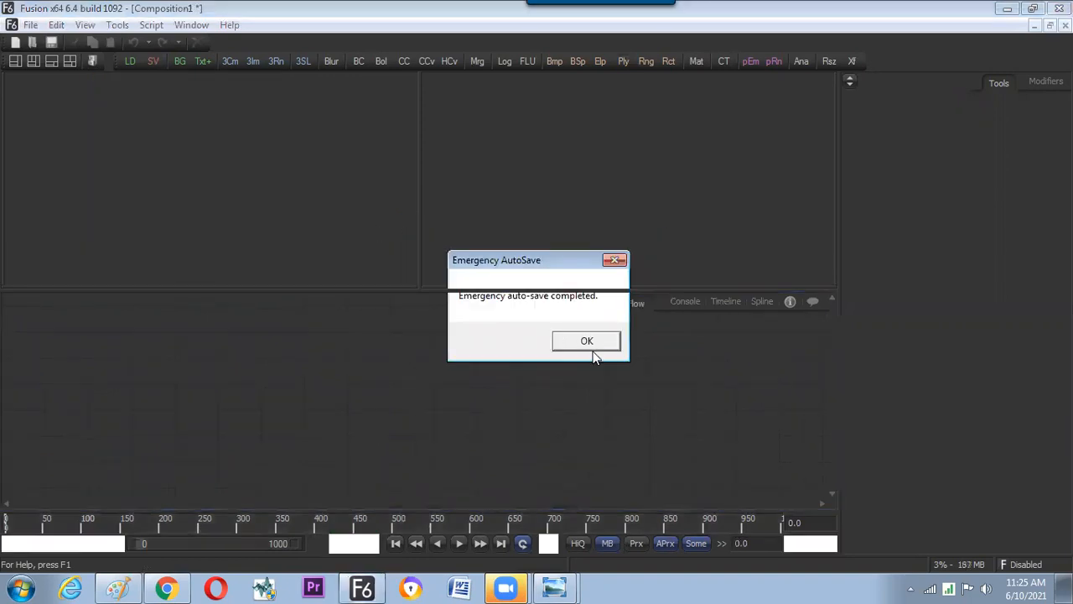
double_click(391, 536)
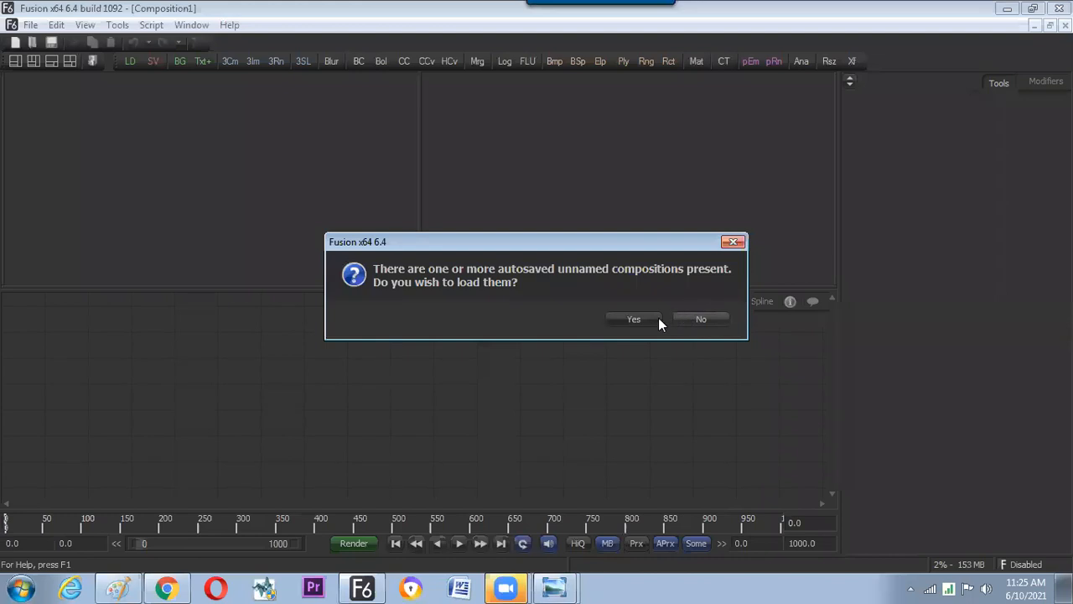
left_click(647, 319)
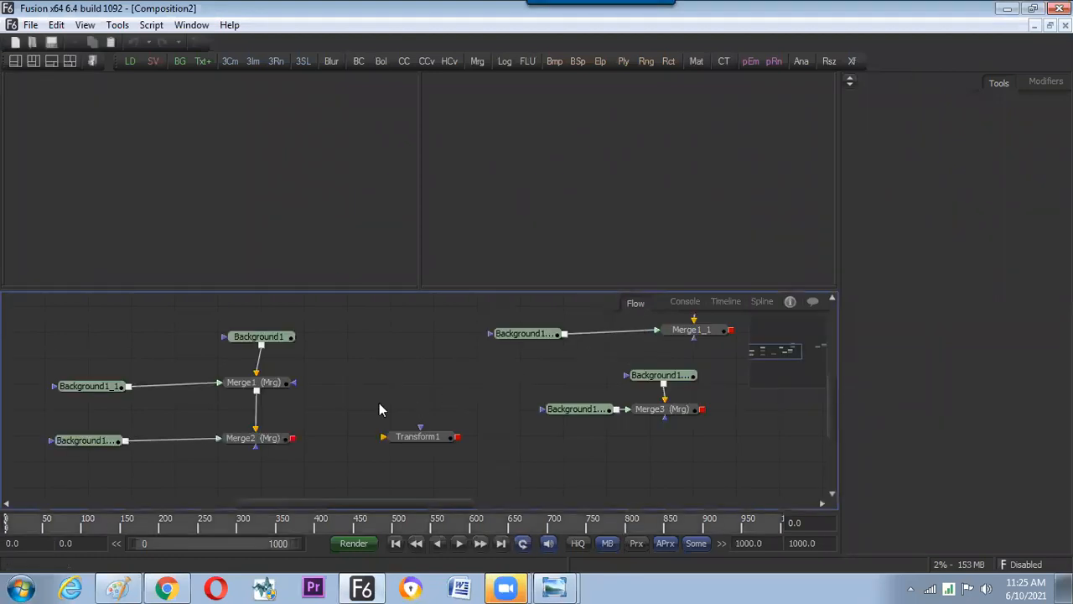
Display Merge2 of Composition2 in the first viewer, and close Composition2 to return to the empty Composition1
left_click_drag(400, 418, 337, 442)
left_click_drag(196, 460, 270, 220)
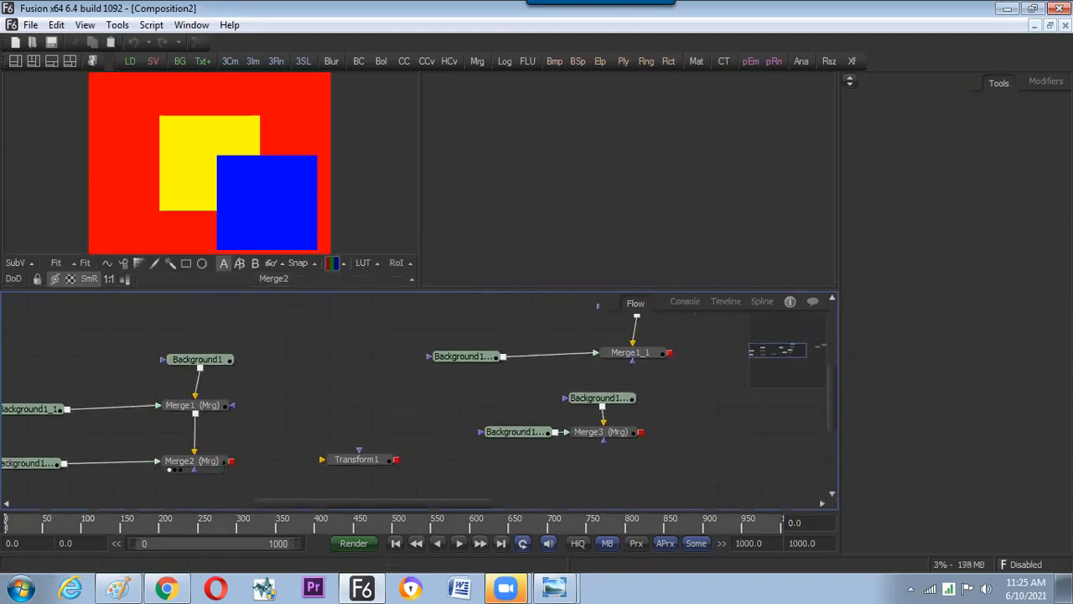
left_click(587, 336)
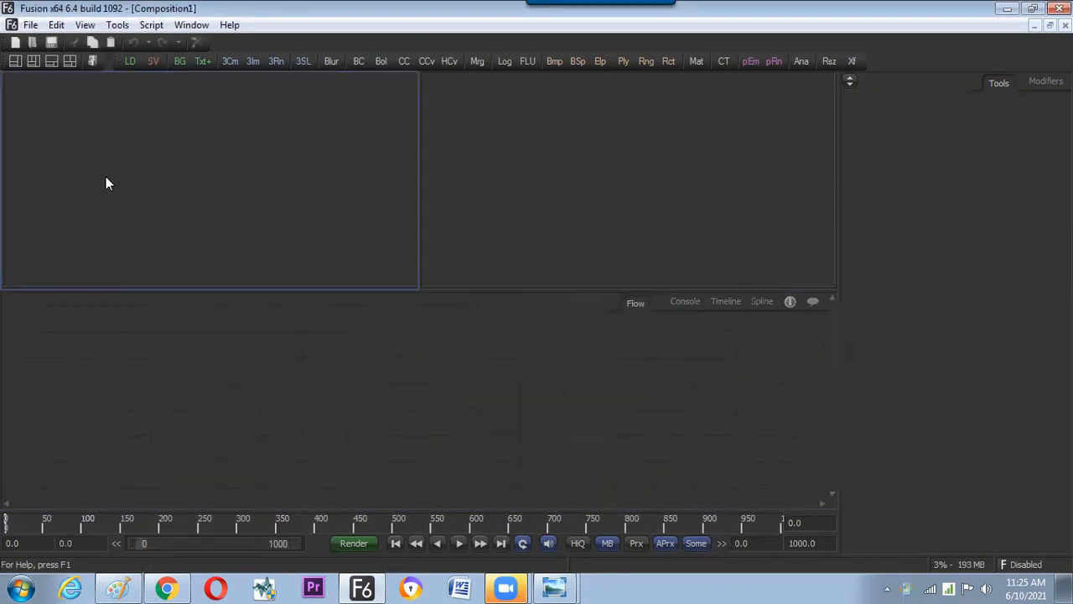
Set Composition1's default frame format to PAL / SECAM (D1) in the preferences and save them
left_click(32, 25)
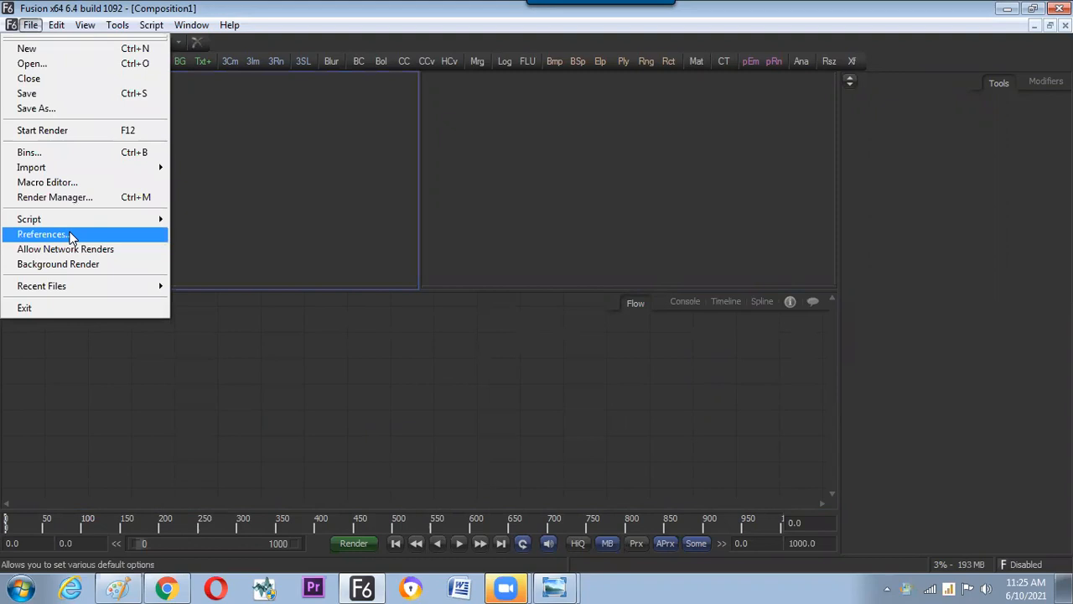
left_click(73, 235)
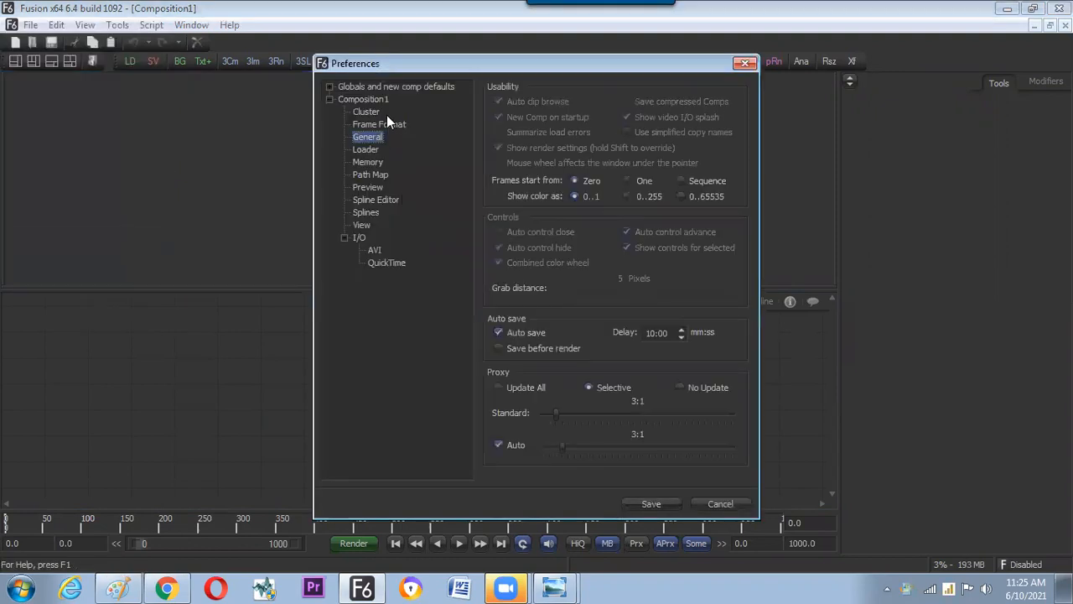
left_click(386, 123)
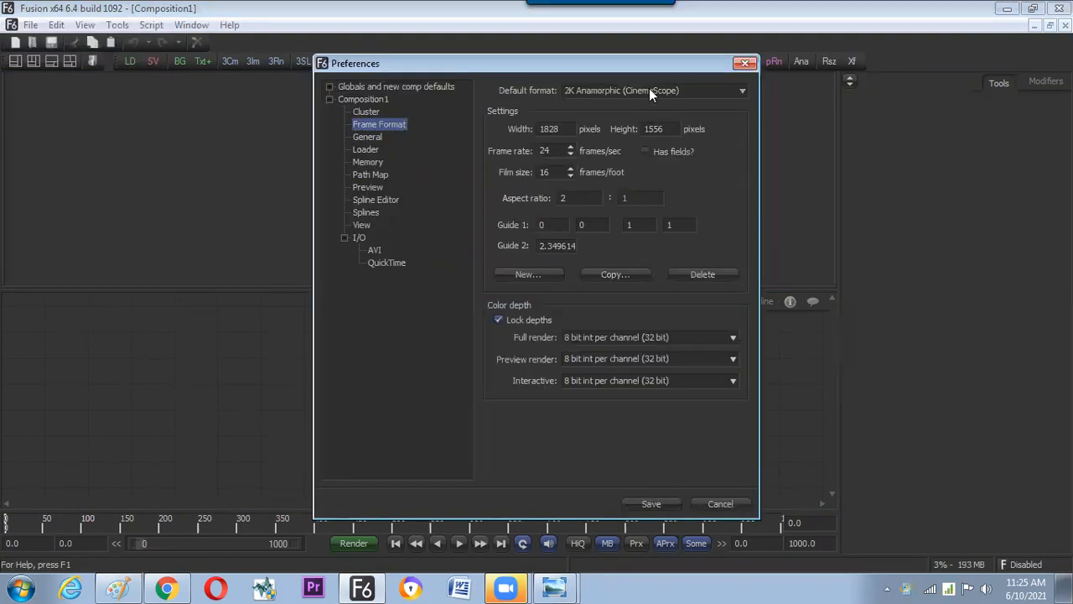
left_click(649, 88)
left_click_drag(742, 165, 746, 139)
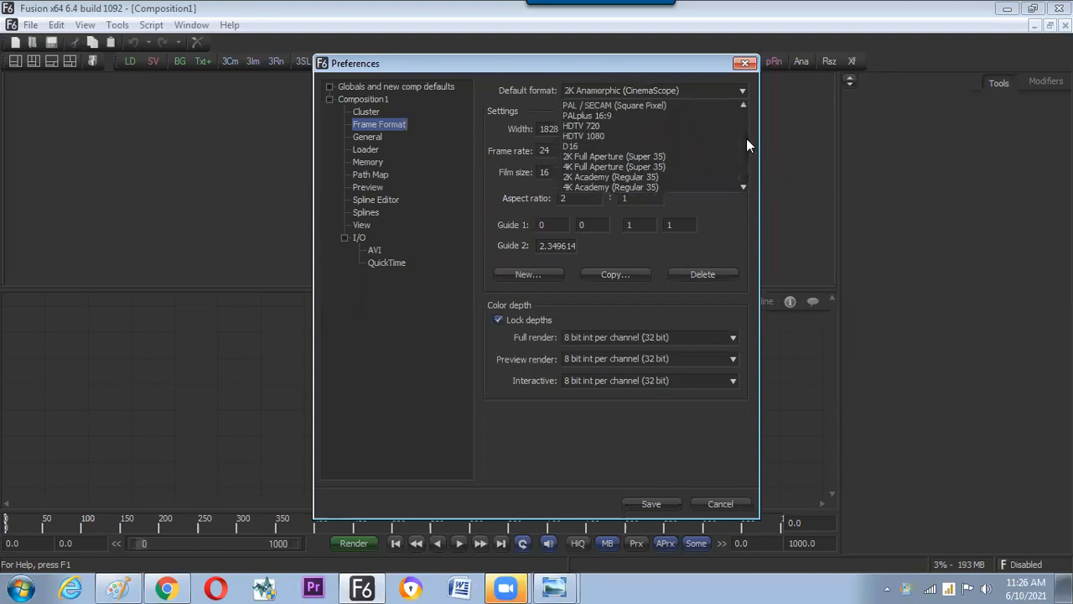
left_click(671, 125)
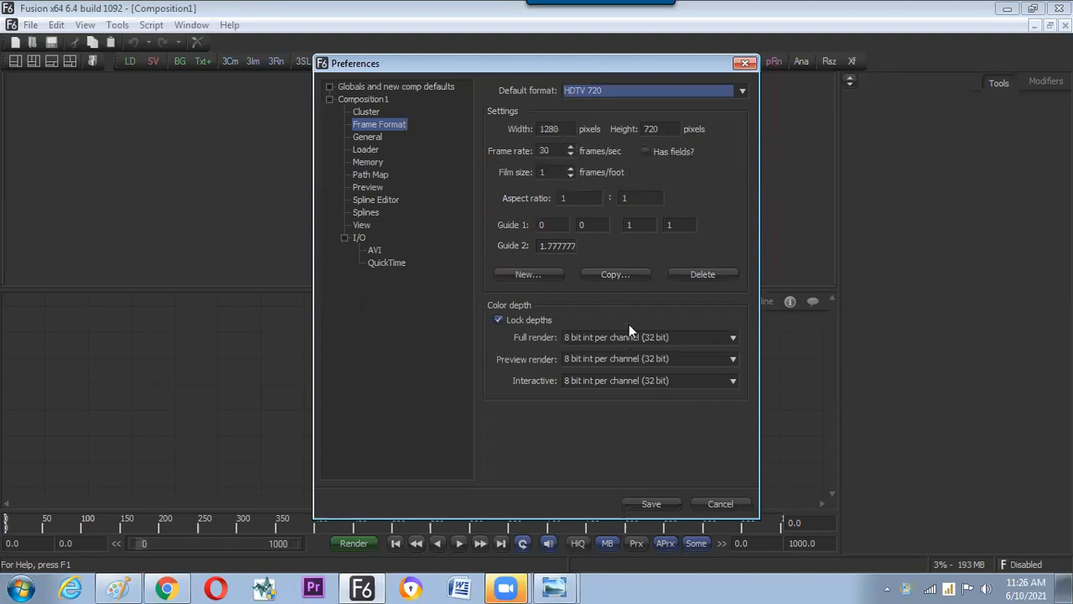
left_click(742, 90)
left_click_drag(739, 146, 705, 124)
left_click(690, 122)
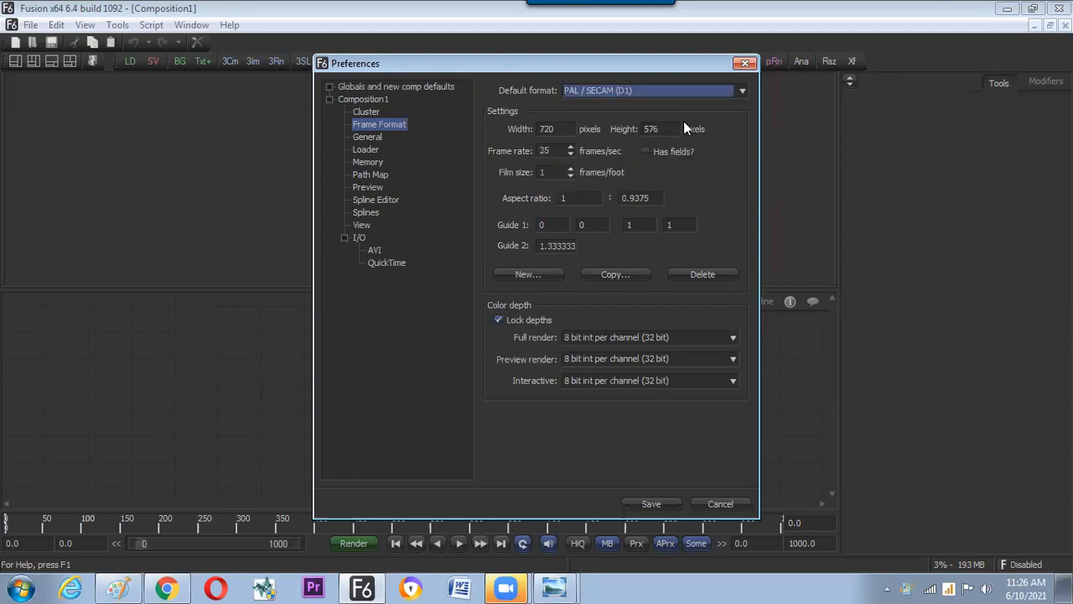
left_click(648, 505)
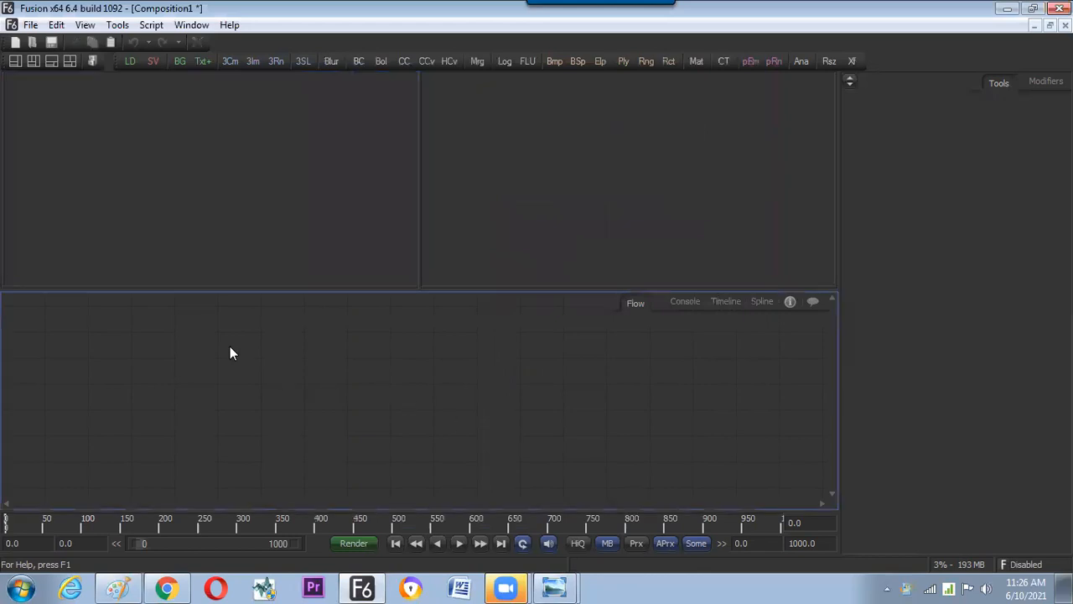
Add a Background tool to the flow and set its image size to 720 by 720
key("shift+space")
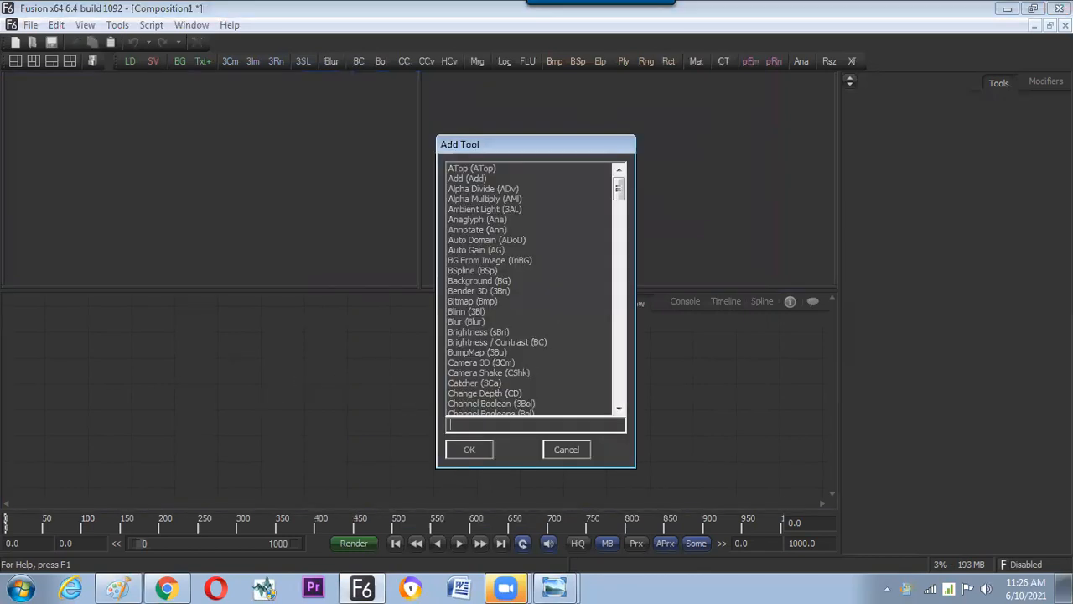
type("back")
key("Return")
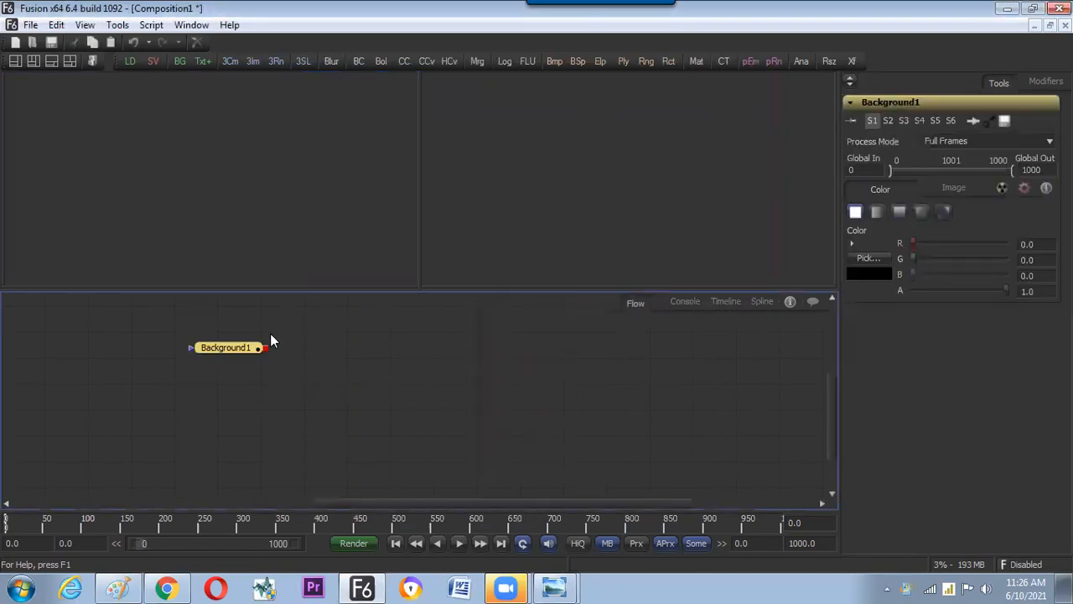
left_click(975, 193)
left_click(1040, 235)
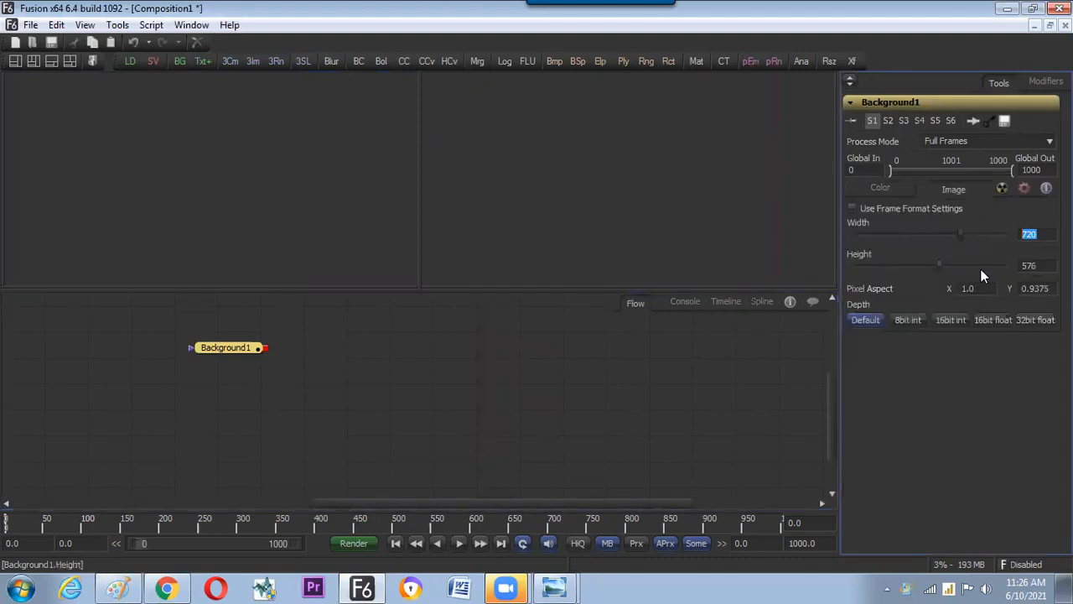
key("Tab")
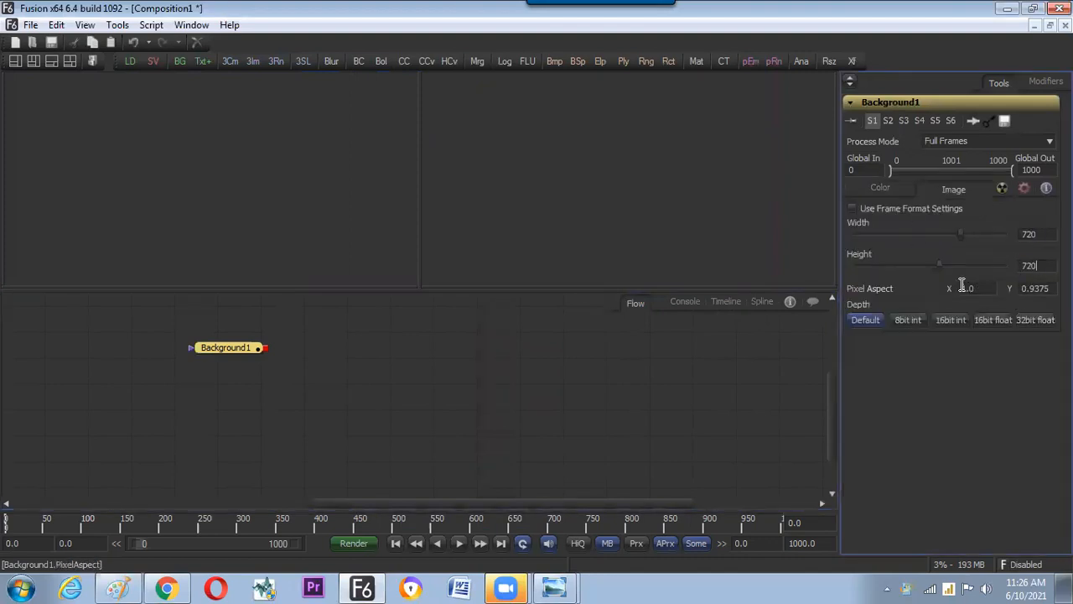
Set Background1's alpha to 0.0 and display it in the first viewer
left_click(894, 191)
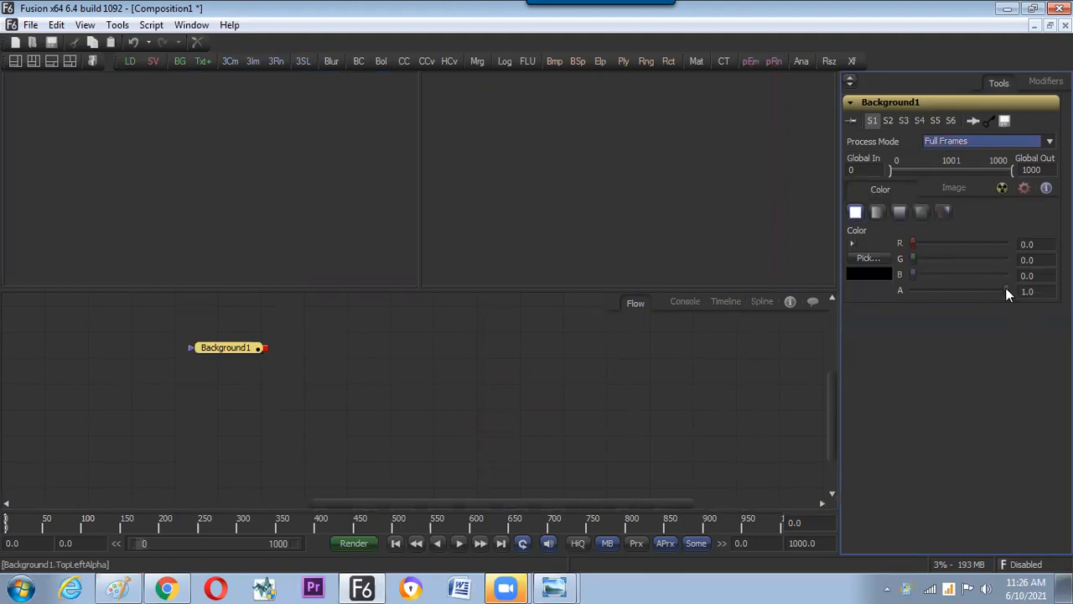
left_click_drag(1006, 290, 907, 292)
left_click_drag(258, 350, 264, 232)
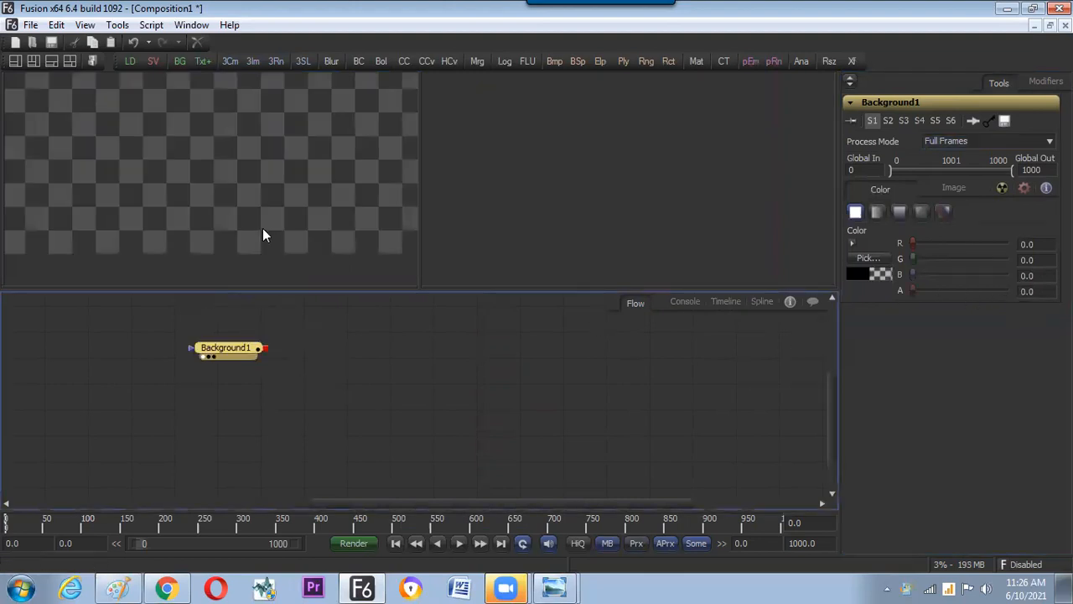
Add a Merge tool below Background1 and connect Background1's output to its background input
key("ctrl+space")
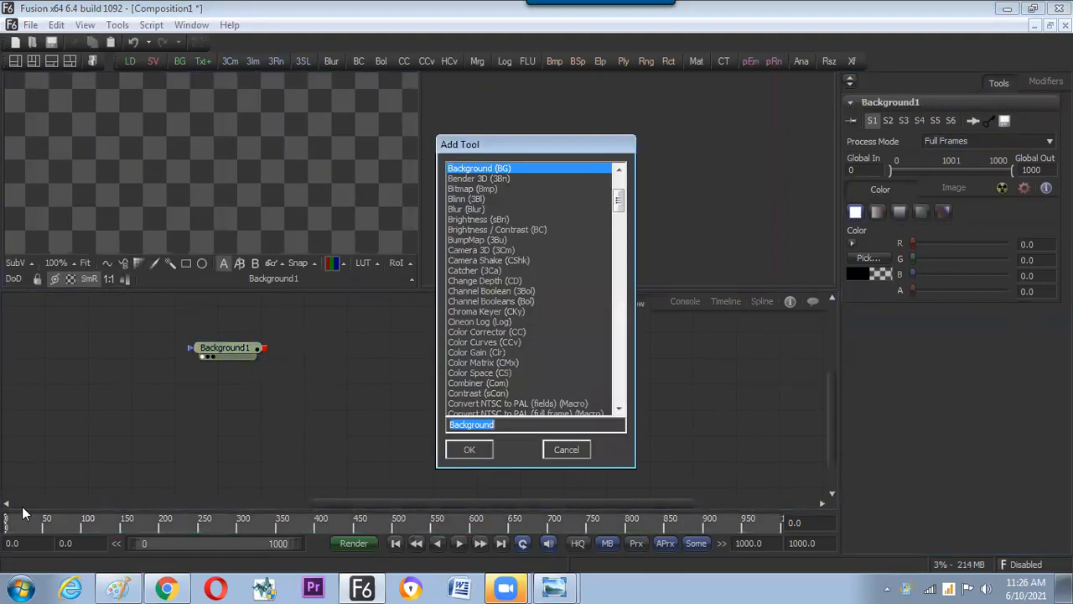
type("merge")
key("Return")
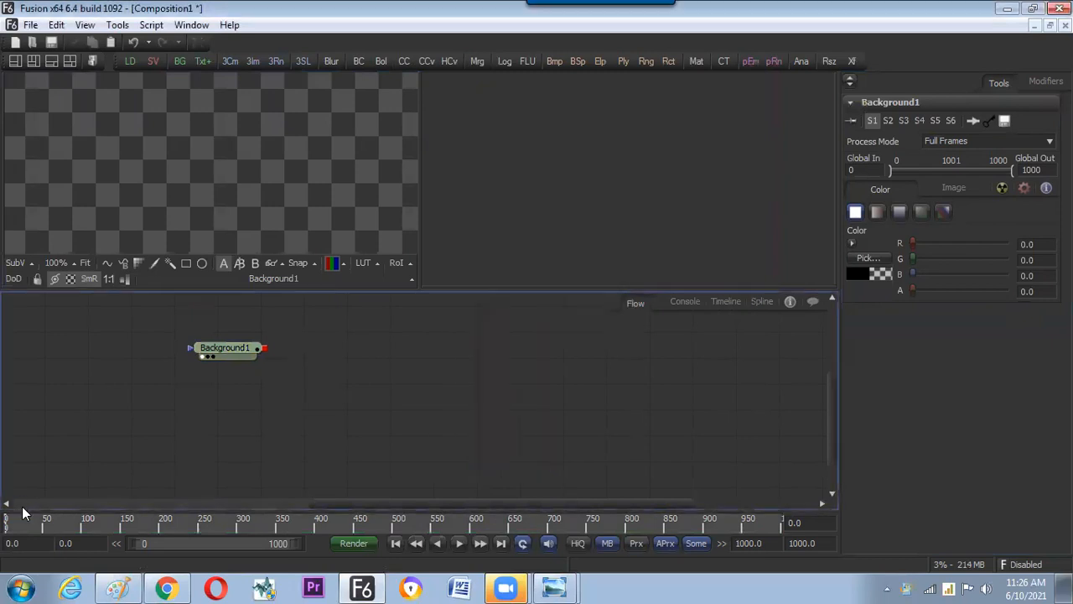
left_click_drag(275, 402, 211, 410)
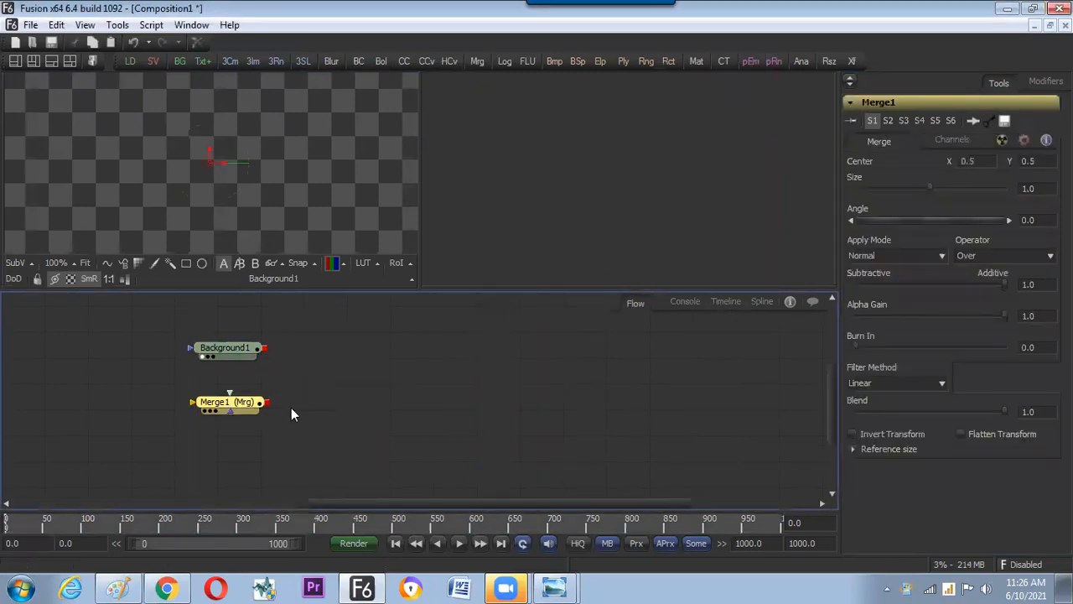
left_click(291, 407)
left_click_drag(262, 349, 226, 404)
left_click(226, 404)
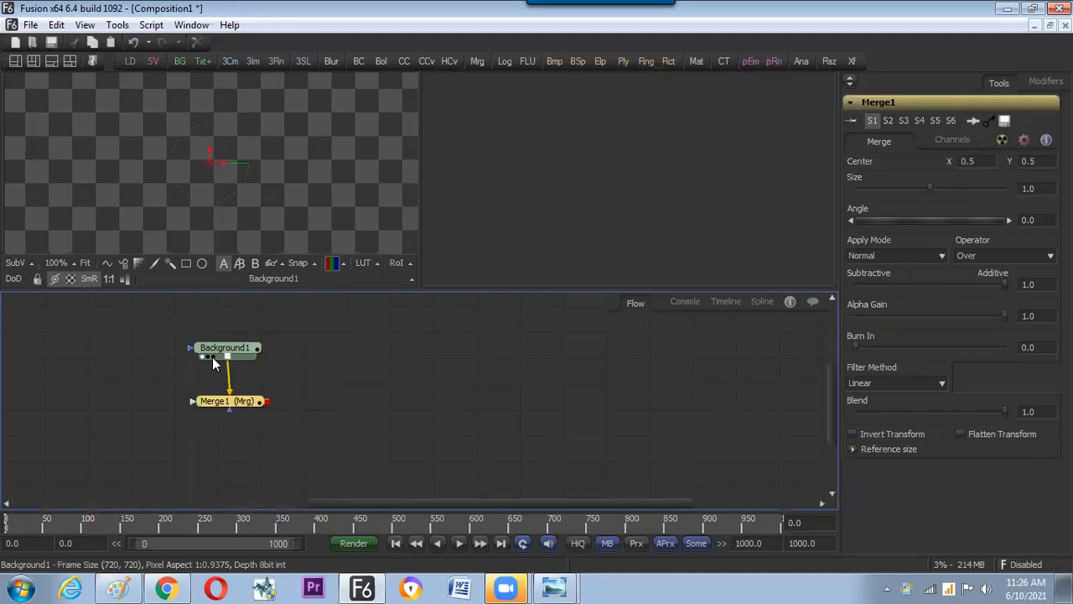
Duplicate Background1 beside the Merge tool and set the copy's width and height to 500
left_click(201, 348)
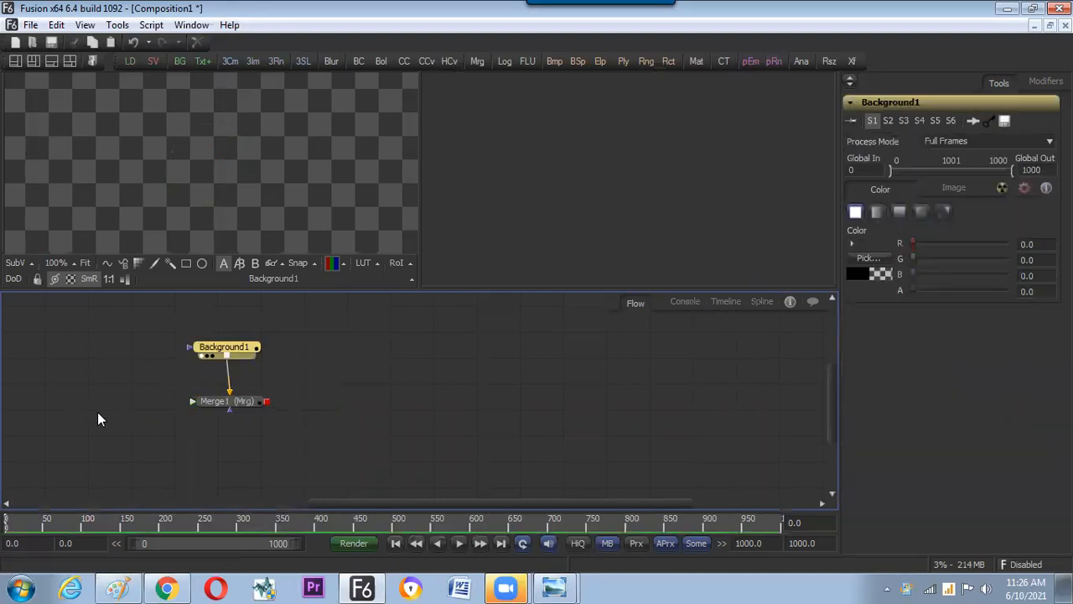
key("ctrl+v")
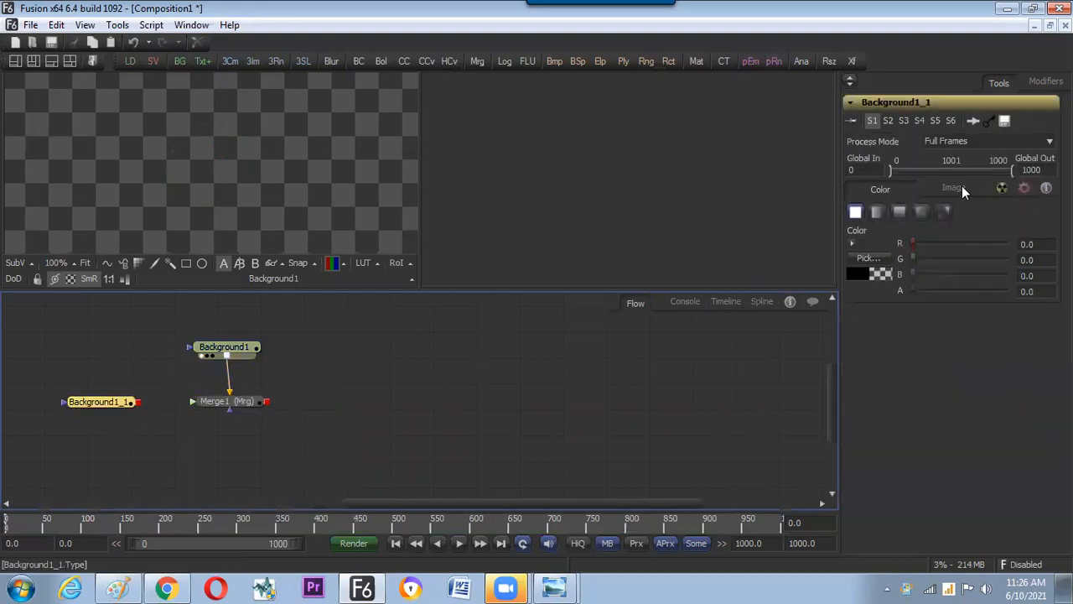
left_click(954, 189)
left_click(1039, 234)
type("500")
key("Tab")
type("500")
key("Tab")
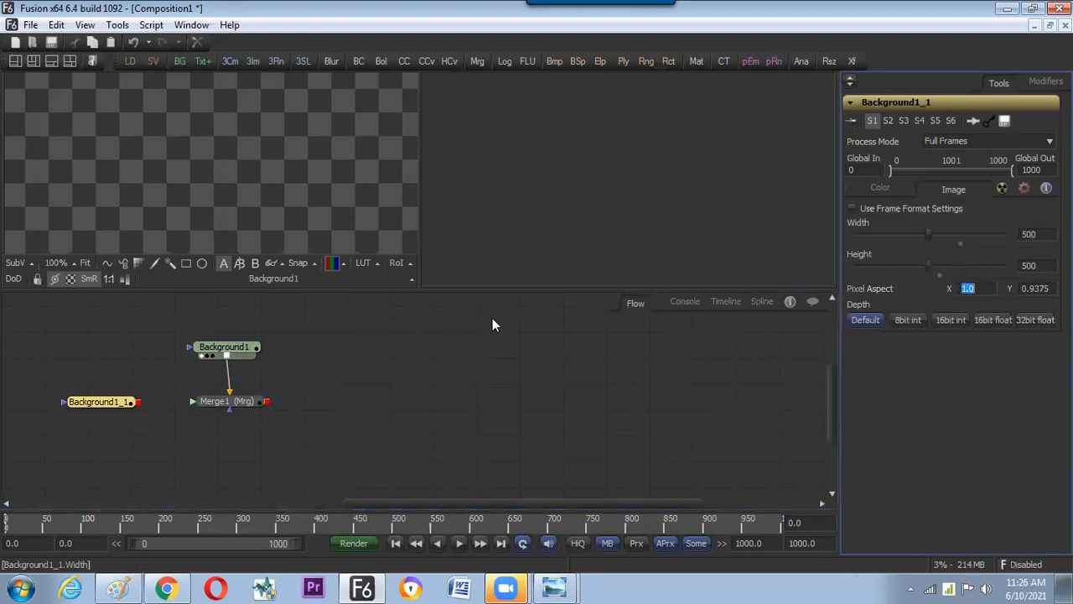
Make the copied background opaque red by setting its alpha and red values to 1.0
left_click(882, 190)
left_click(916, 291)
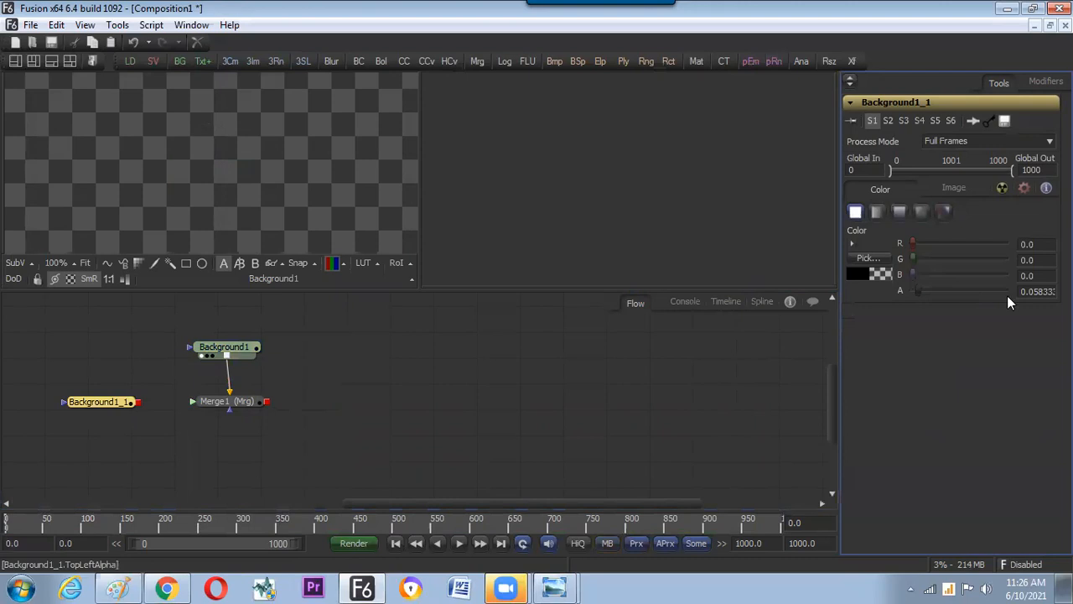
left_click_drag(1008, 296, 1012, 295)
left_click_drag(913, 243, 1010, 245)
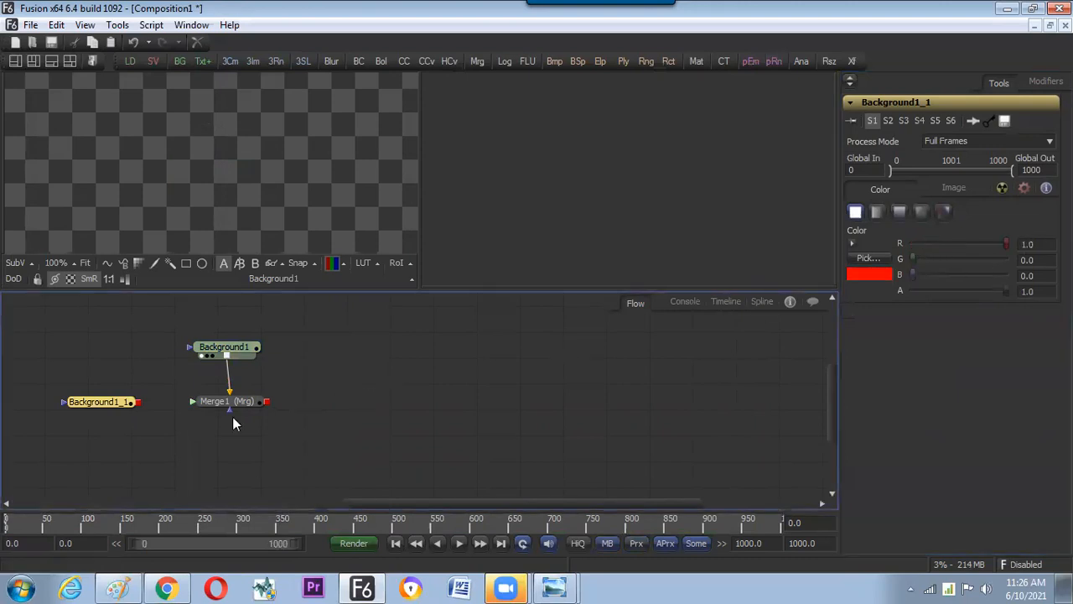
Connect the red background to Merge1's foreground and display Merge1 fitted in the first viewer
left_click_drag(138, 403, 224, 400)
key("1")
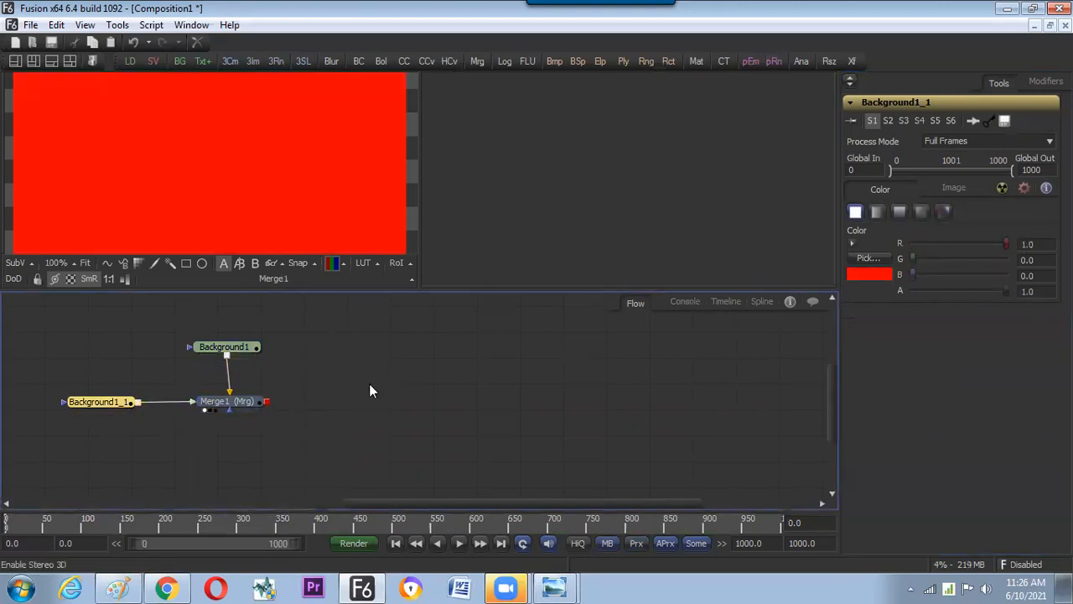
left_click(84, 262)
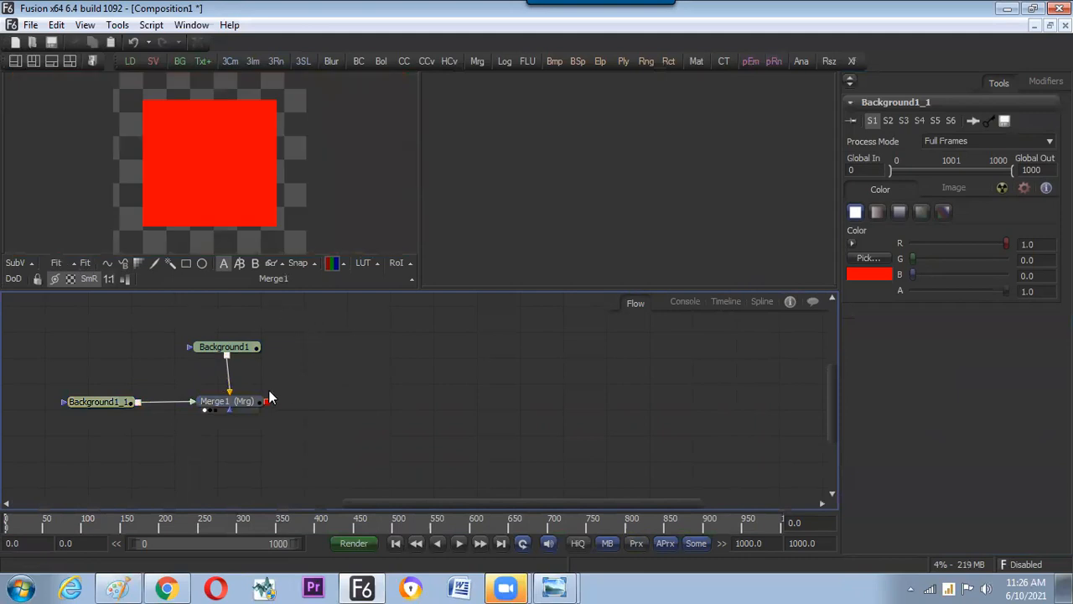
Set the red background's width and height to 400
left_click(104, 402)
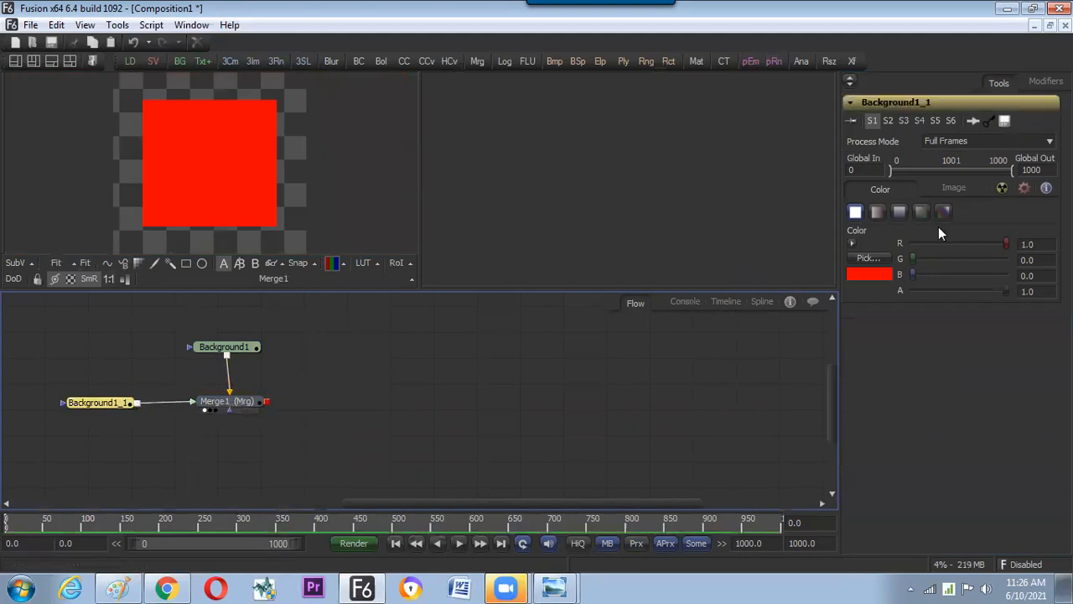
left_click(954, 188)
double_click(1043, 238)
type("400")
key("Tab")
type("400")
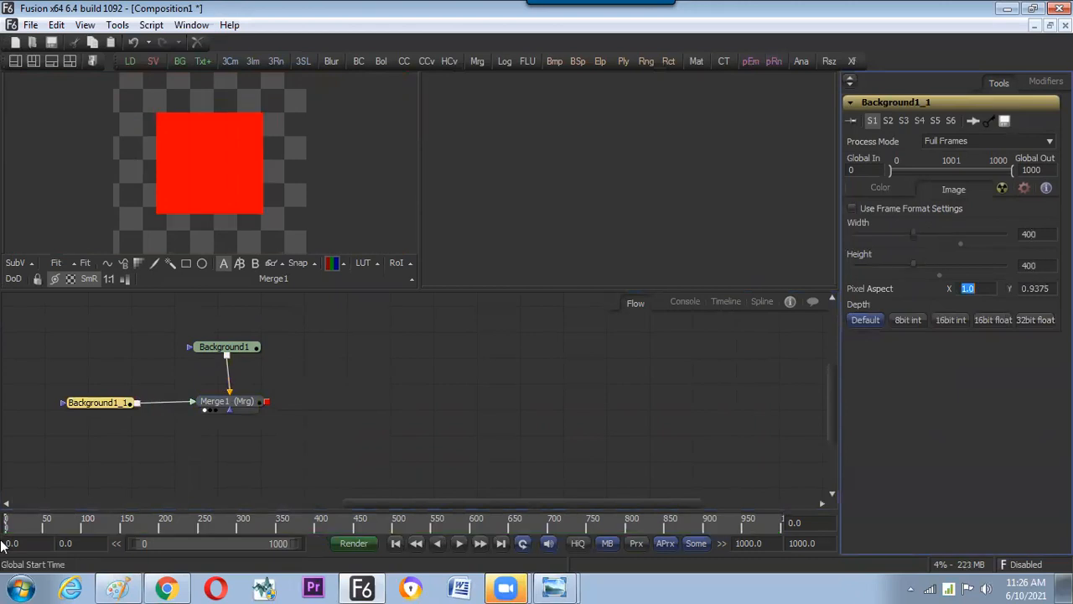
key("Tab")
Duplicate the red background, merge the copy over Merge1's output, and display Merge2 in the first viewer
left_click(103, 410)
key("ctrl+c")
left_click(101, 453)
key("ctrl+v")
left_click_drag(102, 457, 267, 403)
left_click(141, 446)
left_click_drag(238, 440, 213, 202)
Recolor the background feeding Merge2 to green and set Merge2's angle to 45
left_click(94, 436)
left_click_drag(913, 260, 882, 255)
left_click(237, 437)
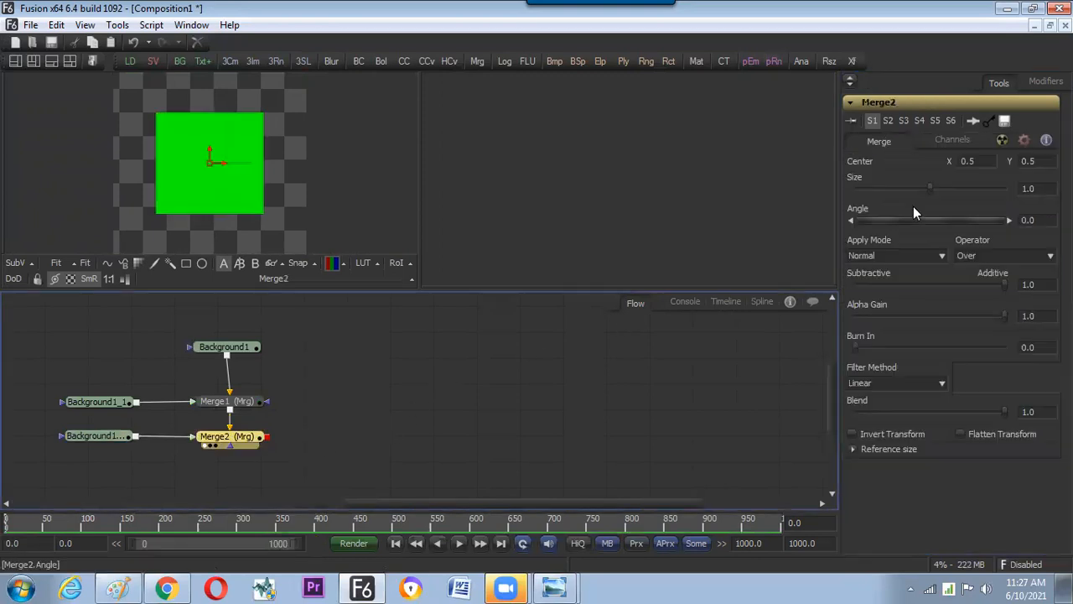
left_click(1028, 219)
type("45")
key("Return")
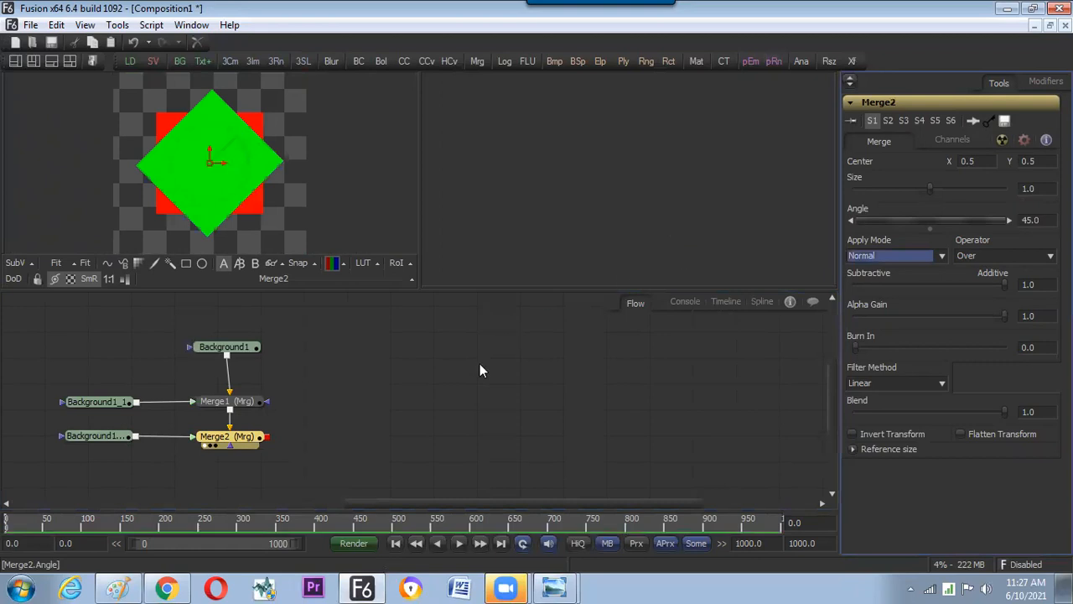
Duplicate the whole network of three backgrounds and two merges in the empty flow area beside the original
left_click(378, 394)
left_click_drag(64, 334, 260, 448)
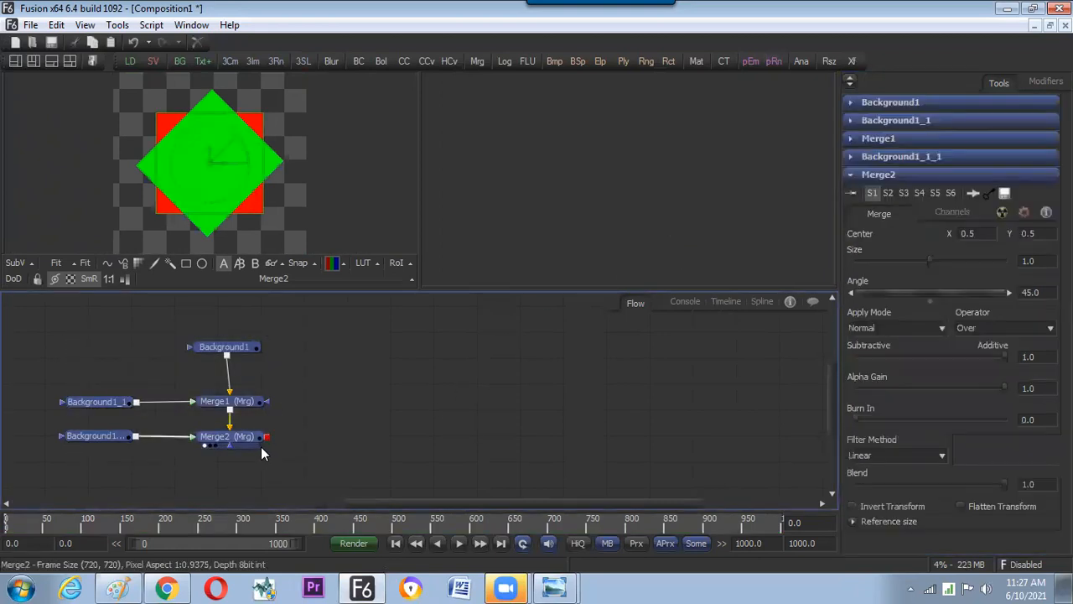
left_click(451, 395)
key("ctrl+v")
left_click_drag(598, 425, 514, 431)
Display the duplicated network's Merge2_1 in the second viewer
left_click(468, 436)
left_click(493, 428)
left_click(505, 263)
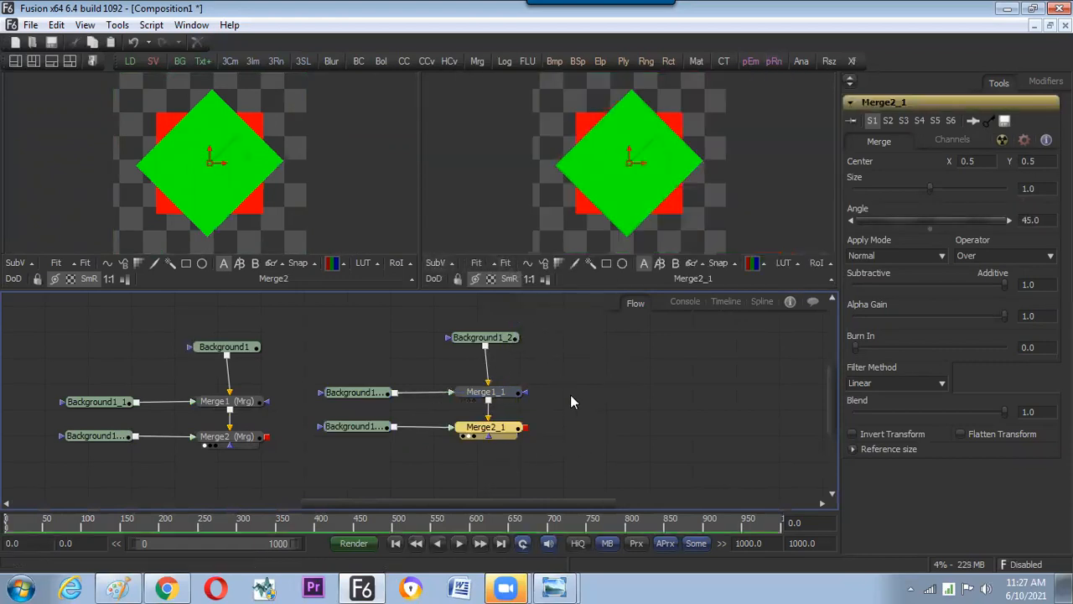
Set Merge2_1's operator to In
left_click(981, 261)
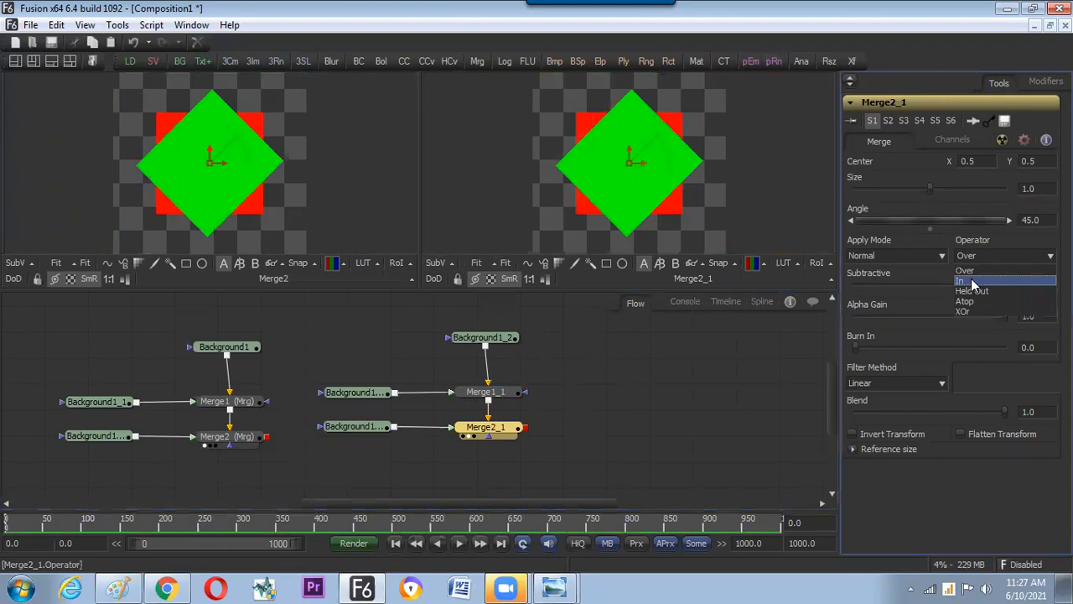
left_click(968, 281)
left_click(589, 409)
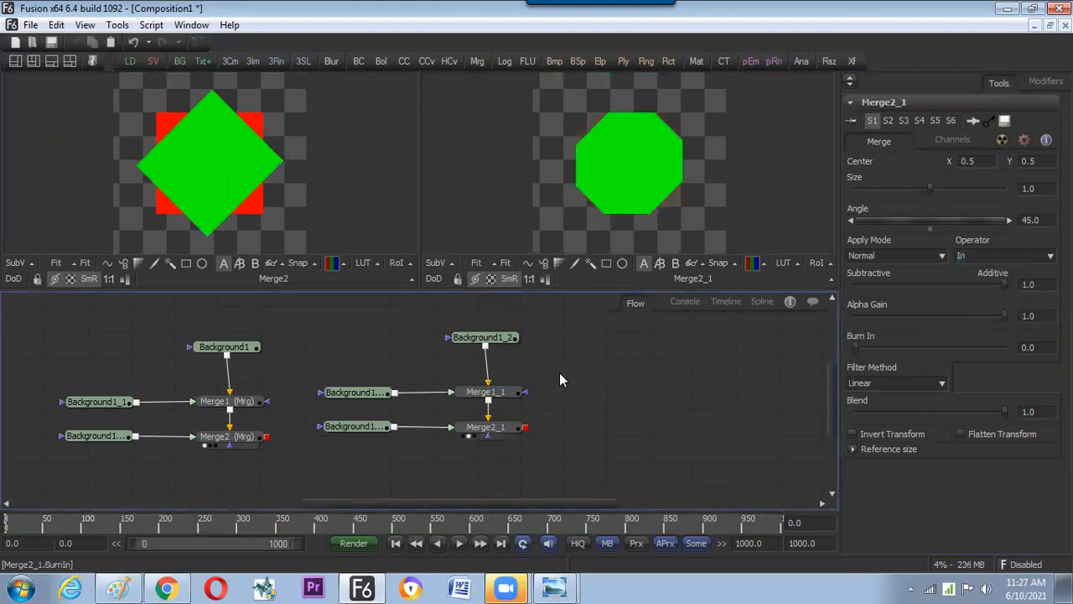
Duplicate the Merge2_1 network in the empty flow area beside it and display the copy's Merge2_1_1 in the second viewer
left_click_drag(386, 358, 529, 449)
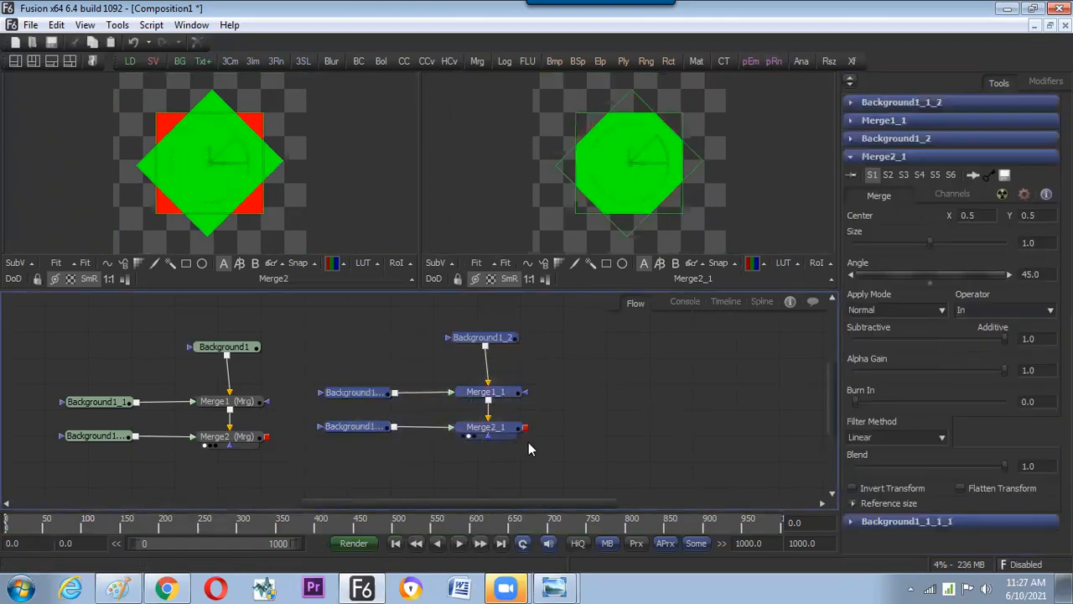
left_click(660, 411)
key("ctrl+v")
left_click_drag(762, 396, 715, 393)
left_click_drag(737, 427, 637, 167)
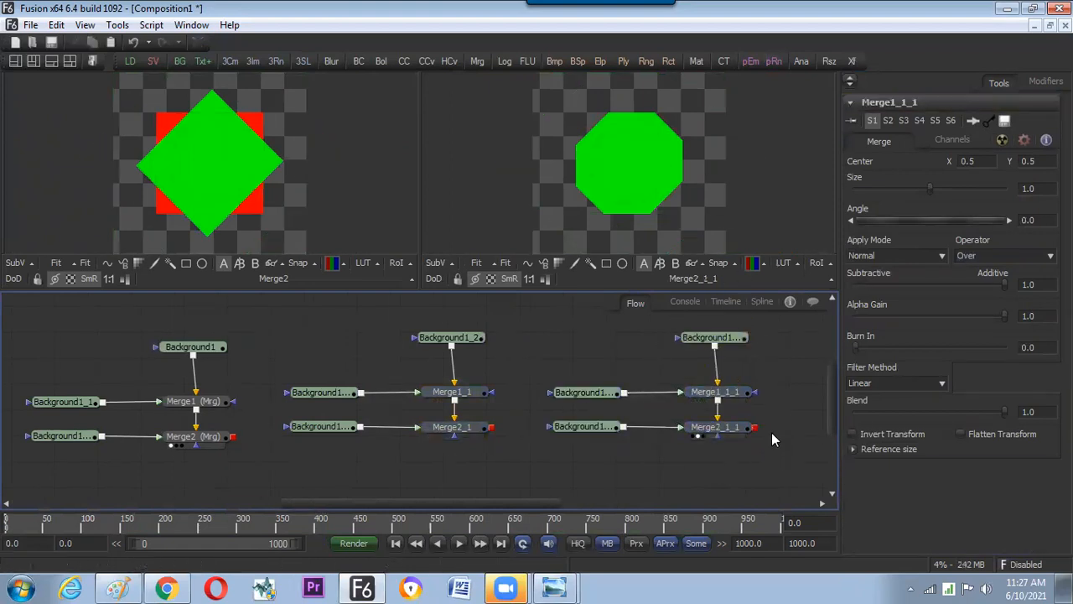
Set Merge2_1_1's operator to Held Out and display Merge2_1 in the first viewer for comparison
left_click(1001, 255)
left_click(987, 291)
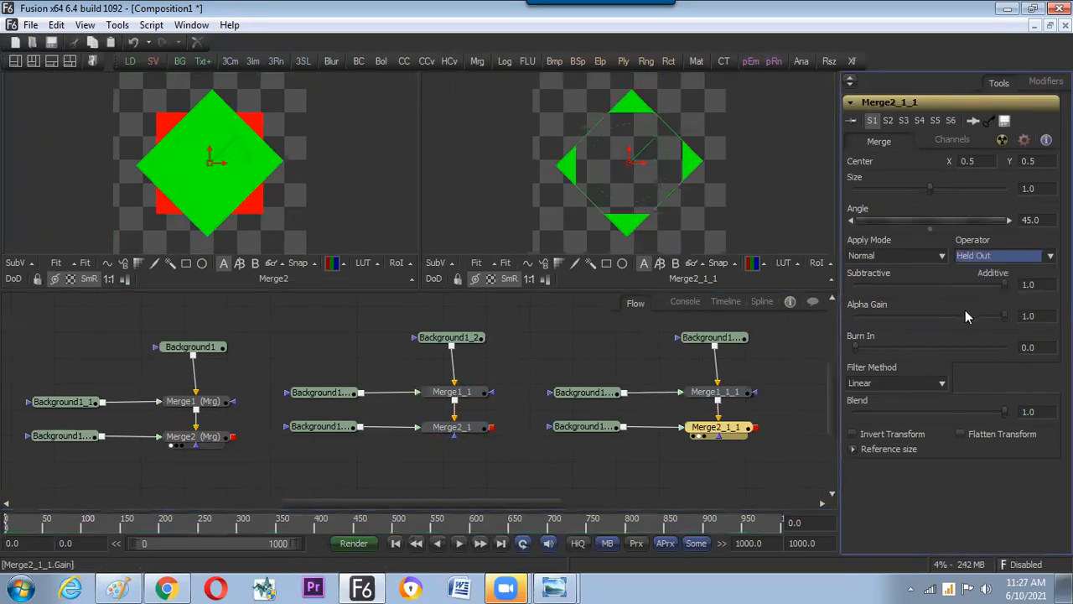
left_click_drag(470, 428, 282, 178)
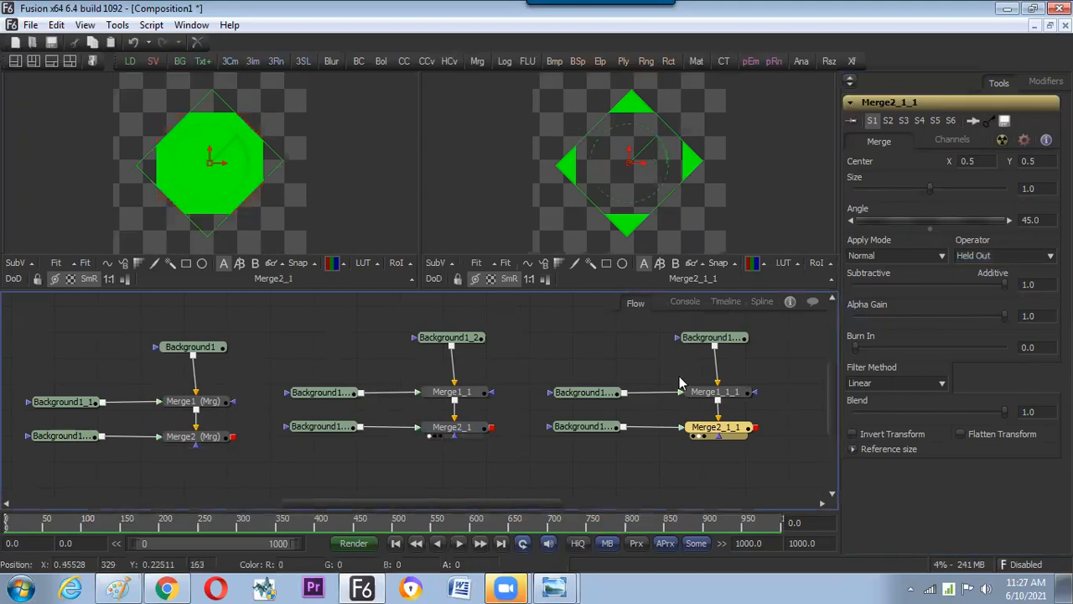
left_click(977, 256)
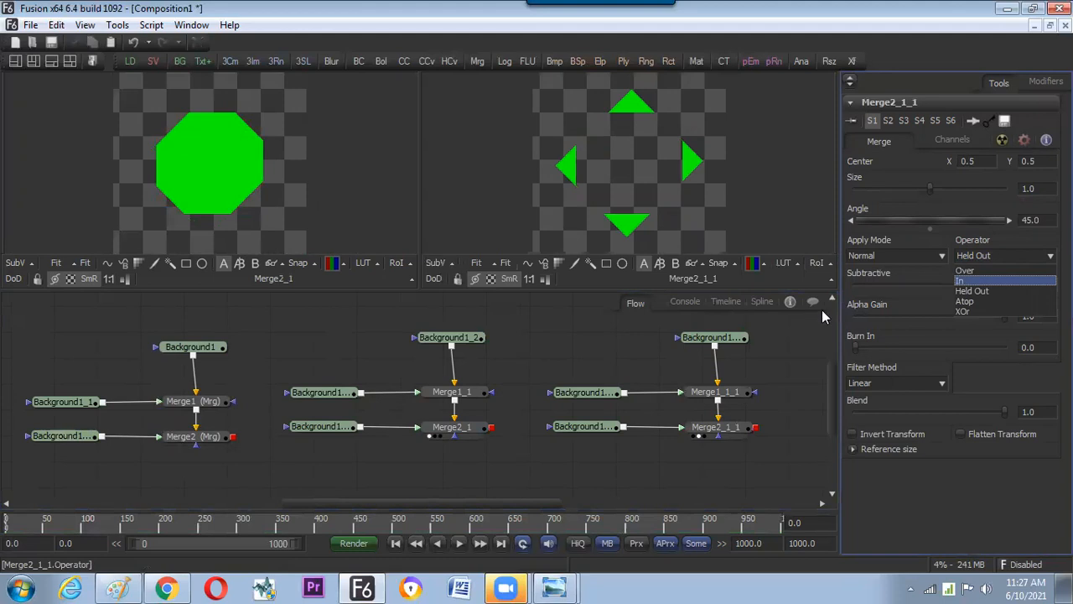
Switch to Microsoft Word and apply the Heading 1 style to the blank document's first line
left_click(135, 585)
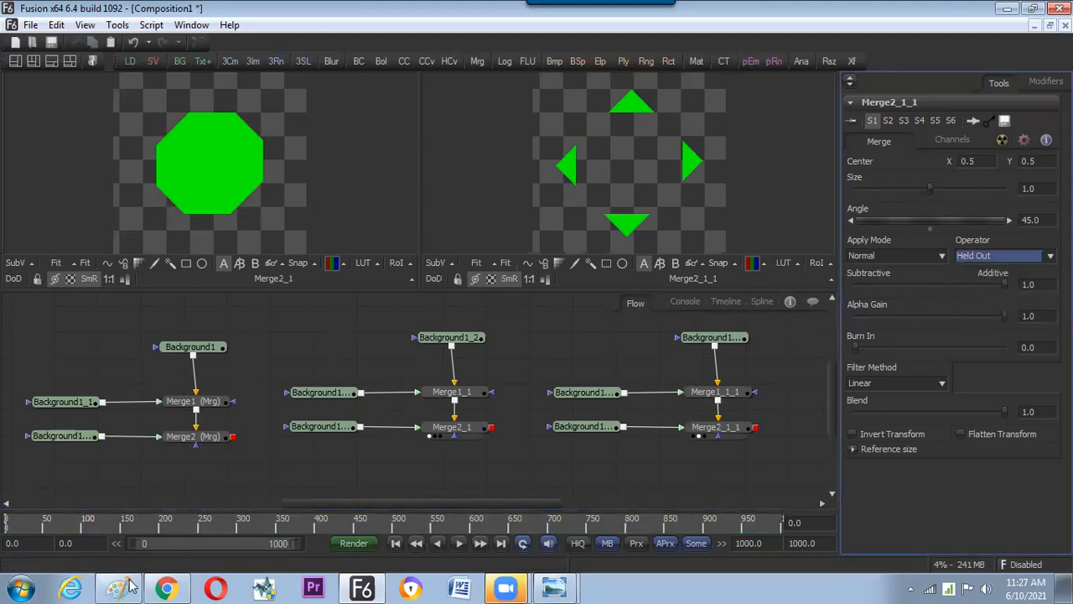
left_click(132, 585)
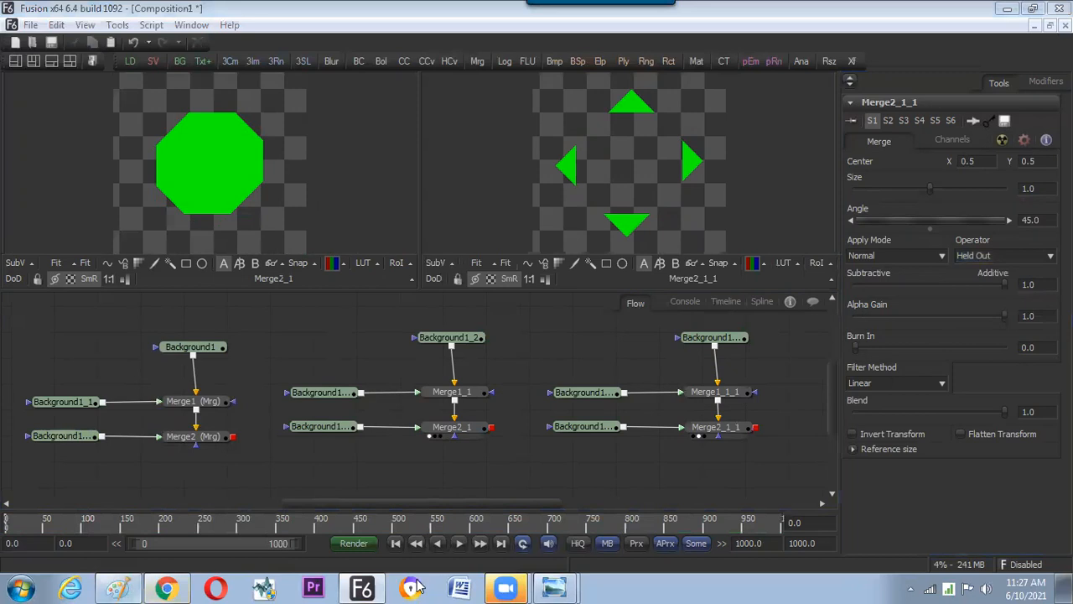
left_click(461, 587)
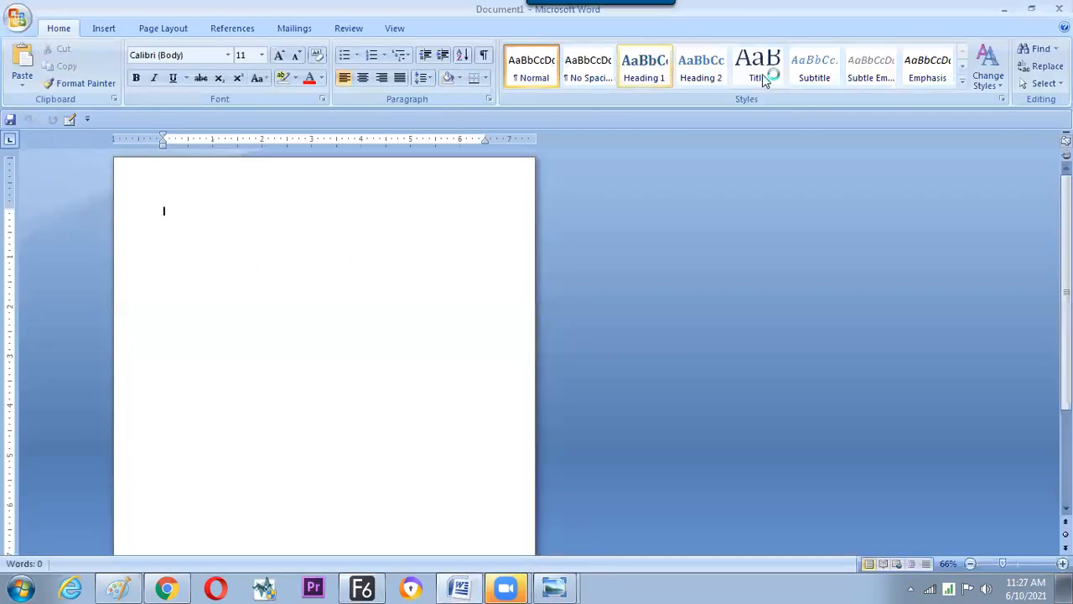
left_click(960, 85)
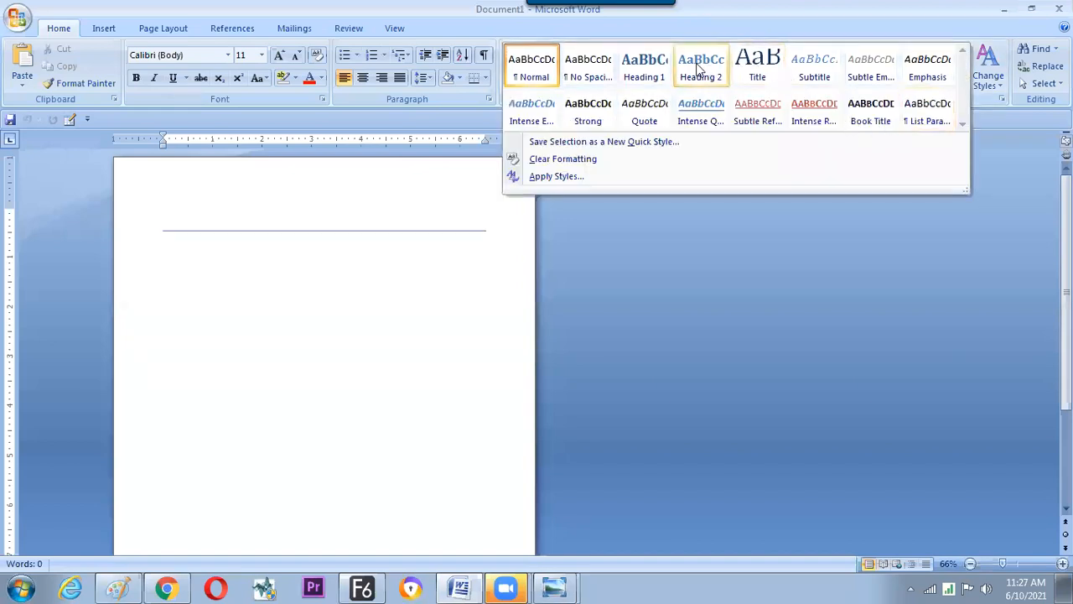
left_click(635, 74)
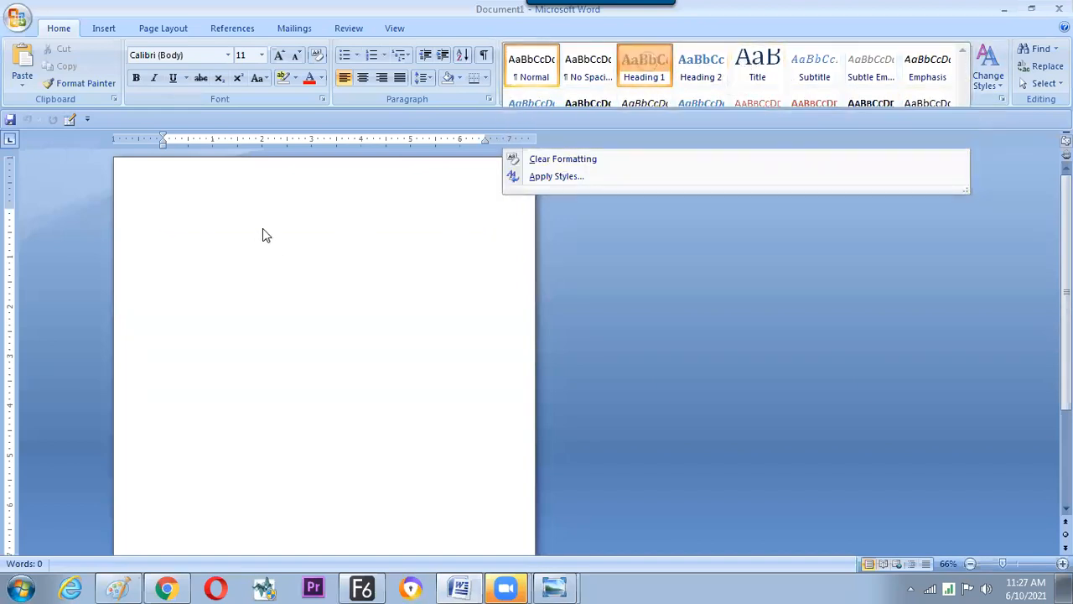
Zoom the document to page width
left_click(391, 31)
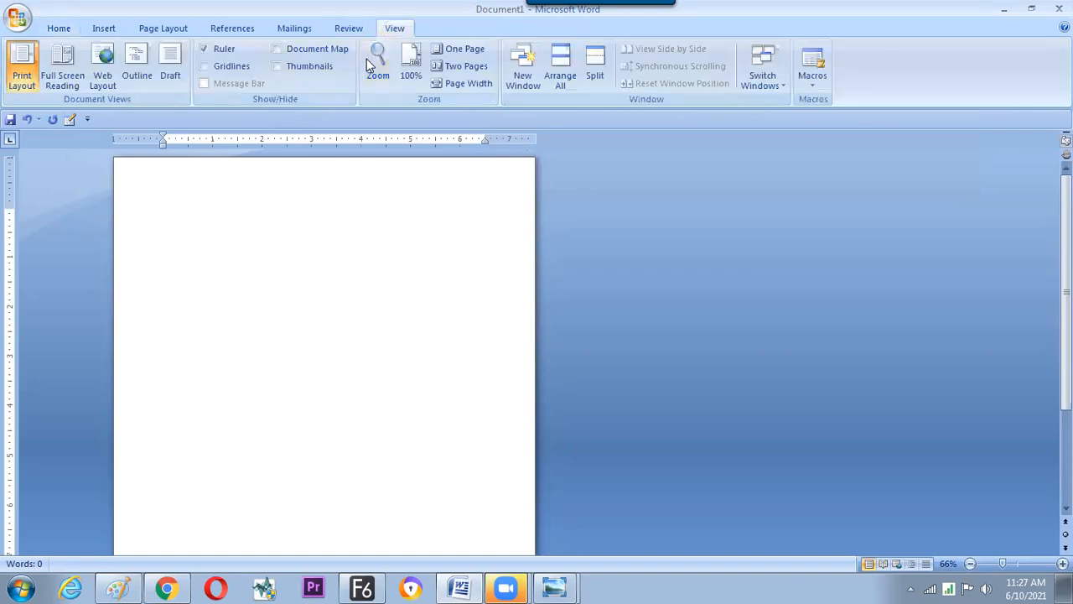
left_click(463, 67)
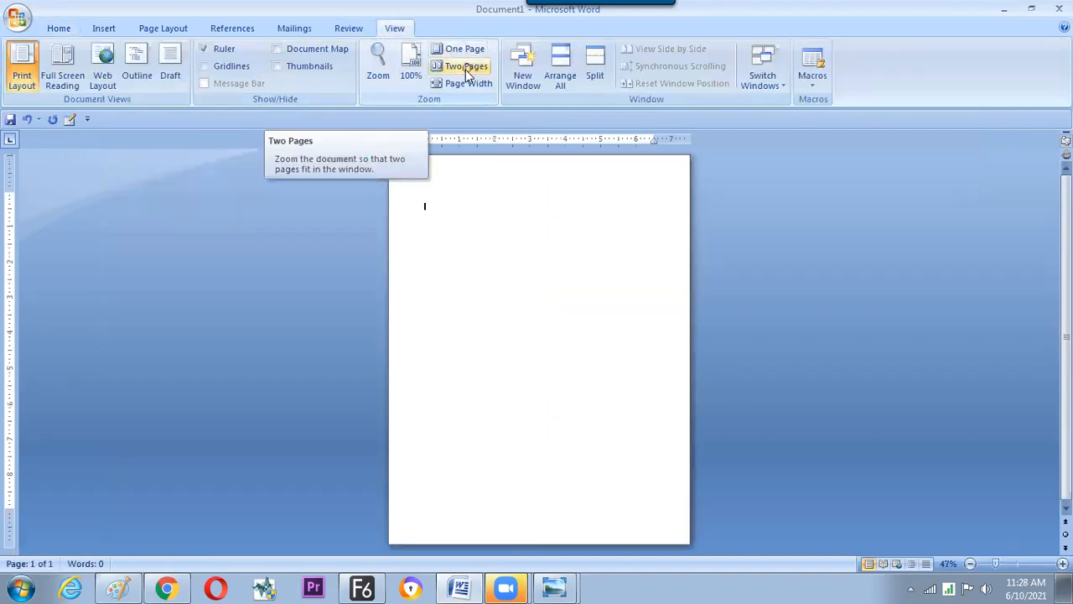
left_click(463, 82)
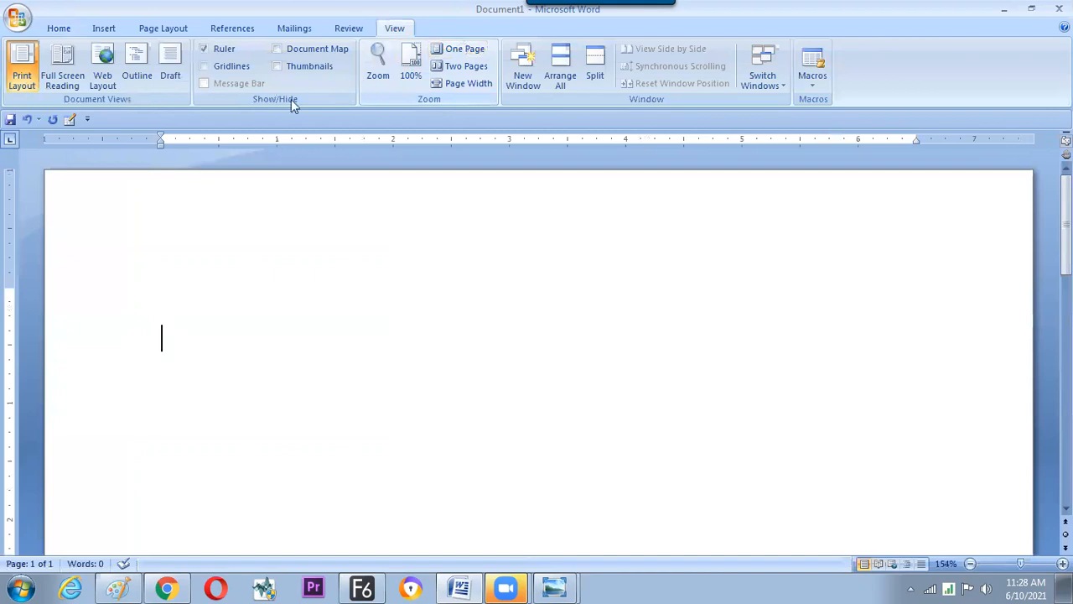
Write the heading "operator" followed by the indented lines "over", "in" and "held out"
left_click(59, 28)
left_click(182, 341)
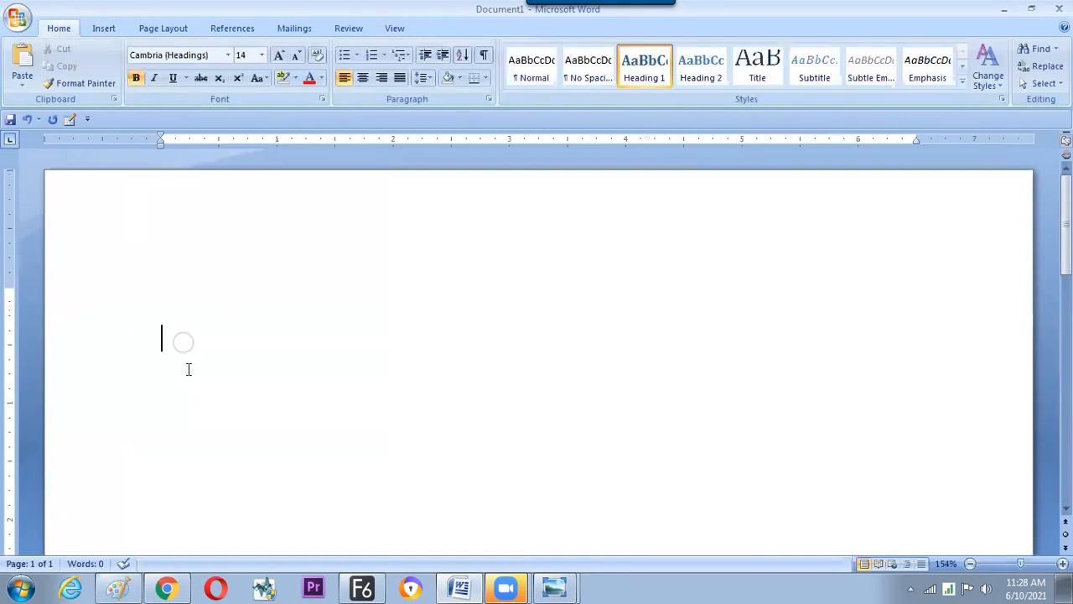
type("operator")
key("Return")
key("Tab")
type("over")
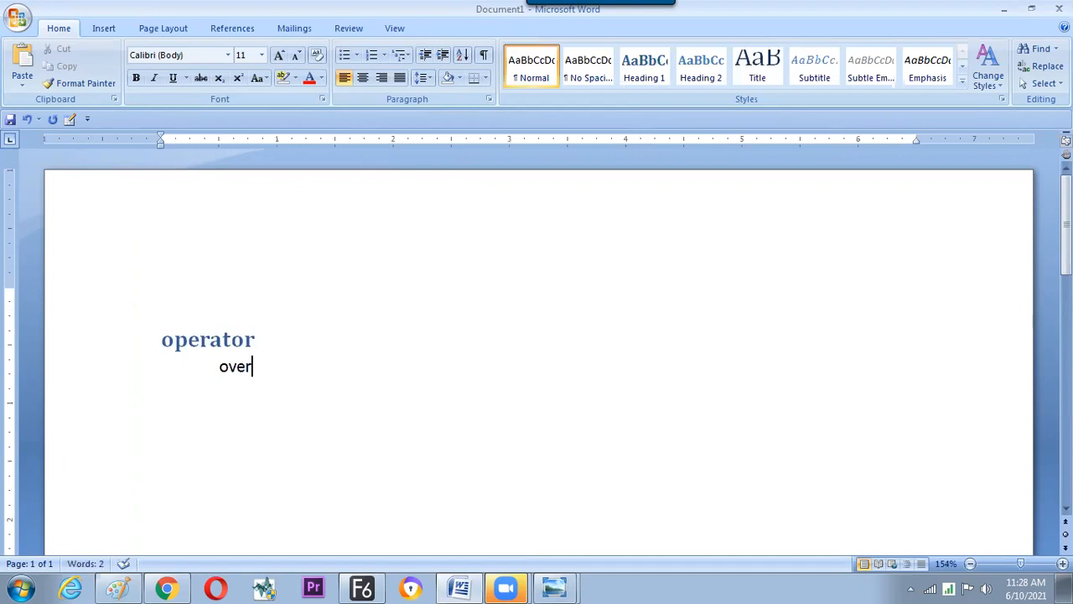
key("Return")
key("Tab")
type("held out")
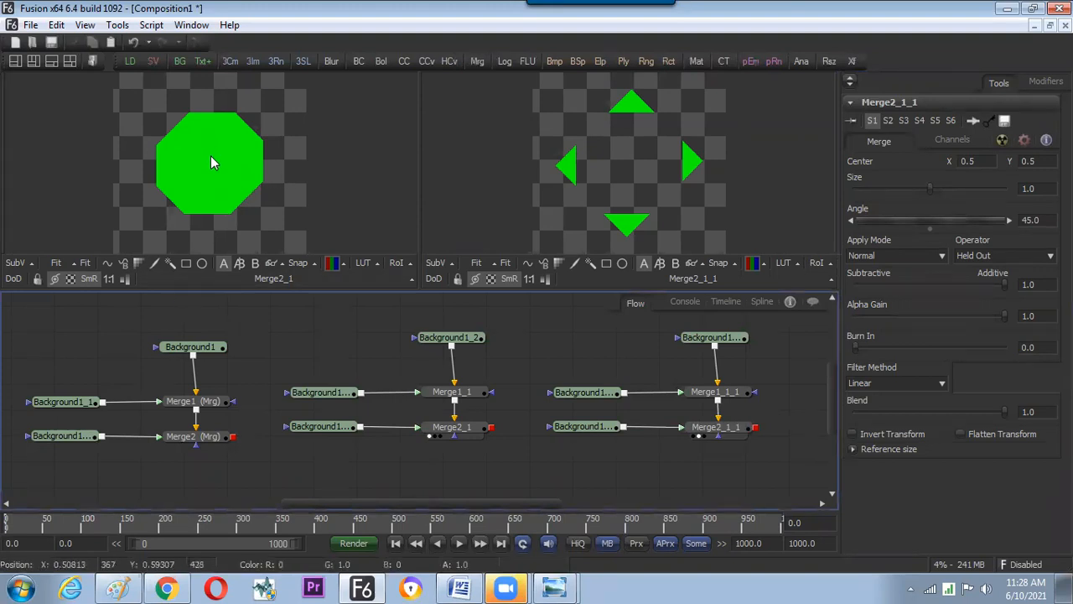
Back in Fusion, duplicate the Merge2_1_1 network of three backgrounds and two merges in the empty flow area beside it
left_click_drag(570, 366, 332, 372)
left_click_drag(316, 324, 503, 457)
left_click(630, 406)
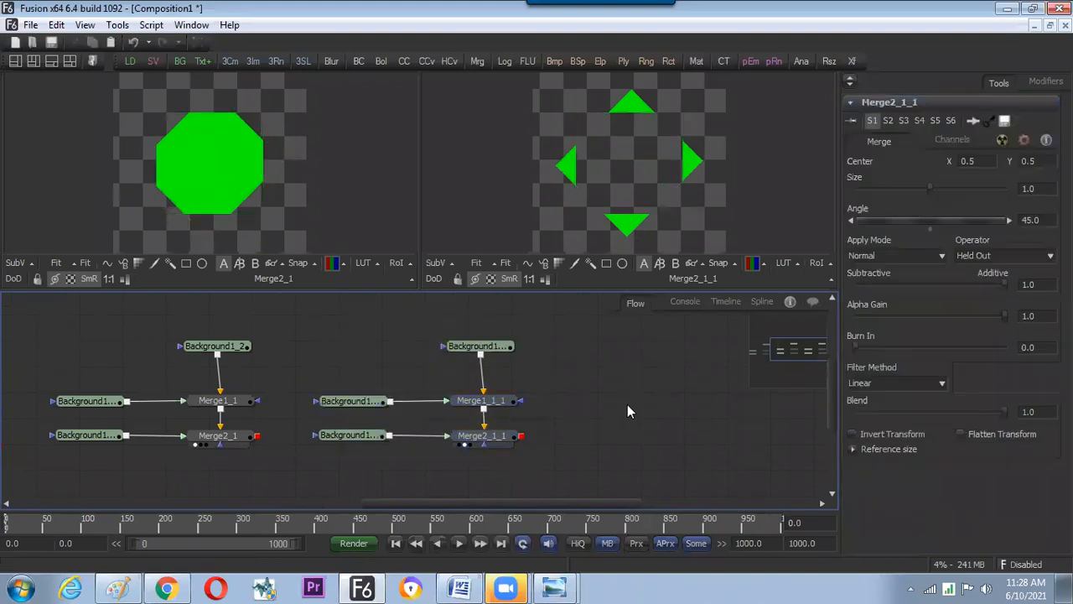
key("ctrl+v")
mouse_move(630, 397)
left_mouse_down()
mouse_move(605, 410)
mouse_move(624, 411)
left_mouse_up()
left_click(682, 376)
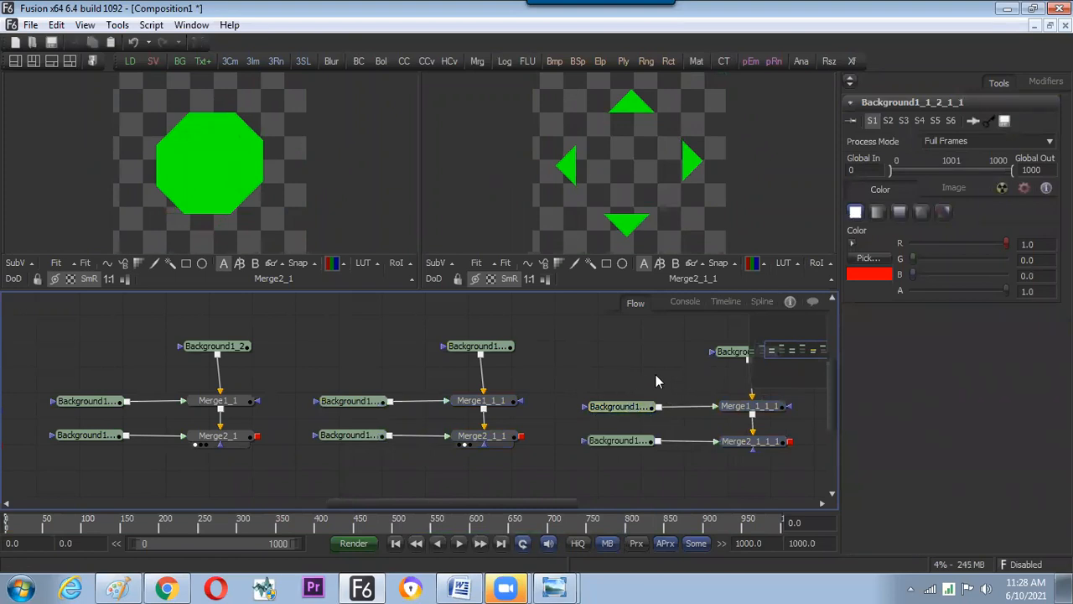
Set Merge2_1_1_1's operator to Atop and display it in the second viewer
left_click(757, 442)
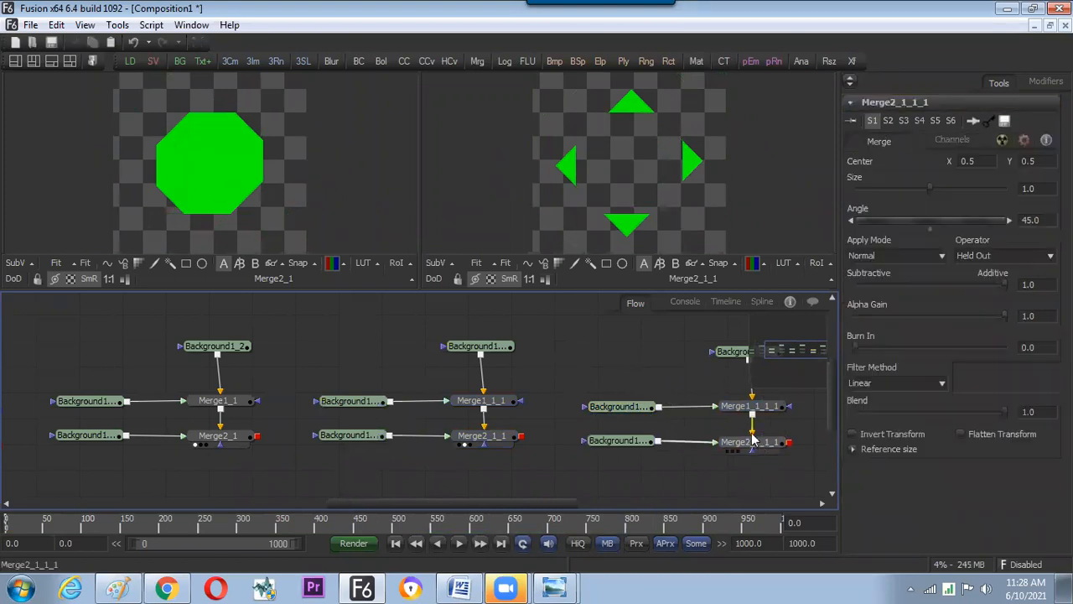
left_click(987, 256)
left_click(970, 302)
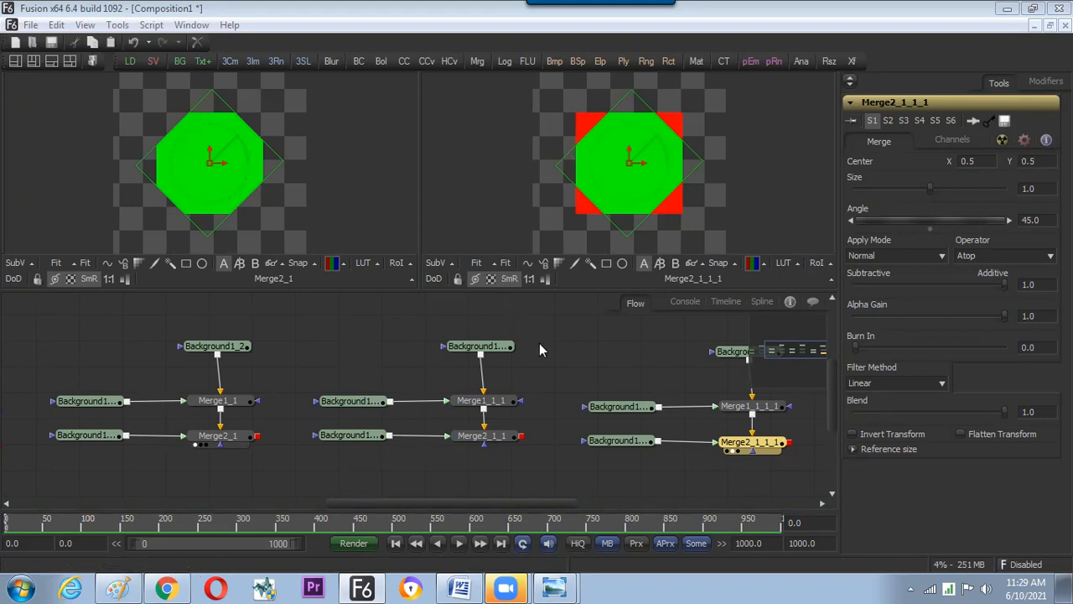
Display the original network's Merge2 in the first viewer
left_click(583, 353)
mouse_move(584, 349)
left_mouse_down()
mouse_move(543, 366)
mouse_move(672, 377)
left_mouse_up()
left_click_drag(385, 386, 524, 351)
left_click_drag(139, 433, 229, 155)
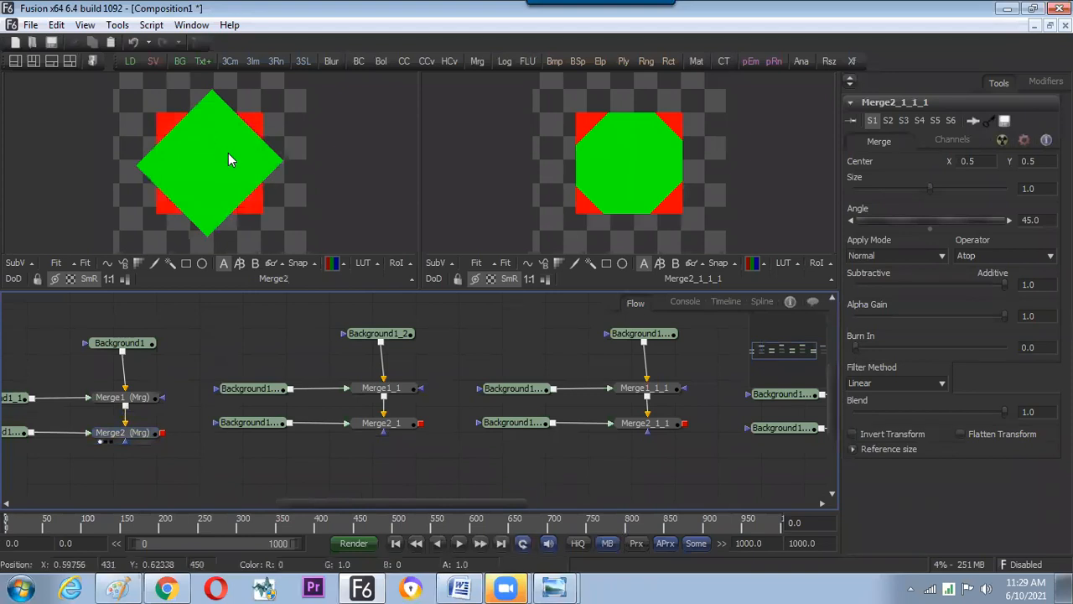
Examine Merge2_1_1_1's settings and compare its Atop result with Merge2's Over result in the two viewers
left_click_drag(686, 427, 501, 411)
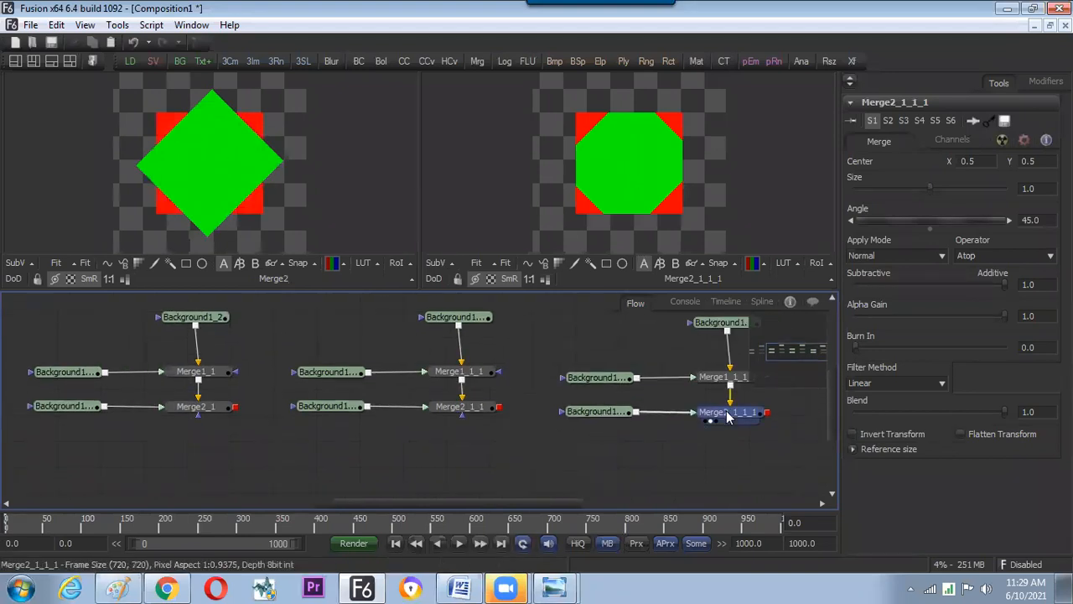
left_click(728, 417)
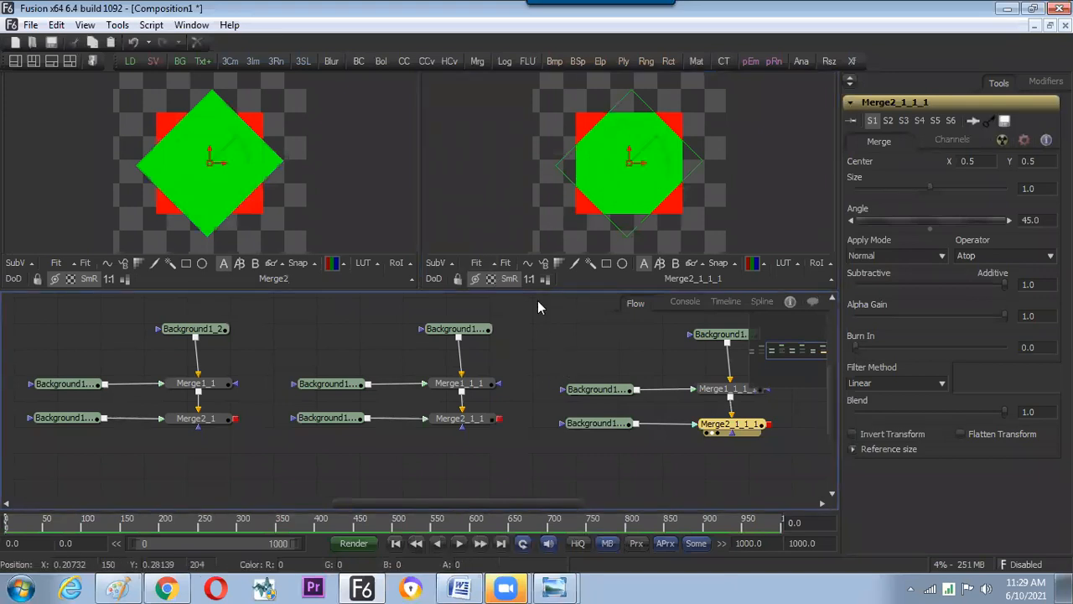
left_click(670, 470)
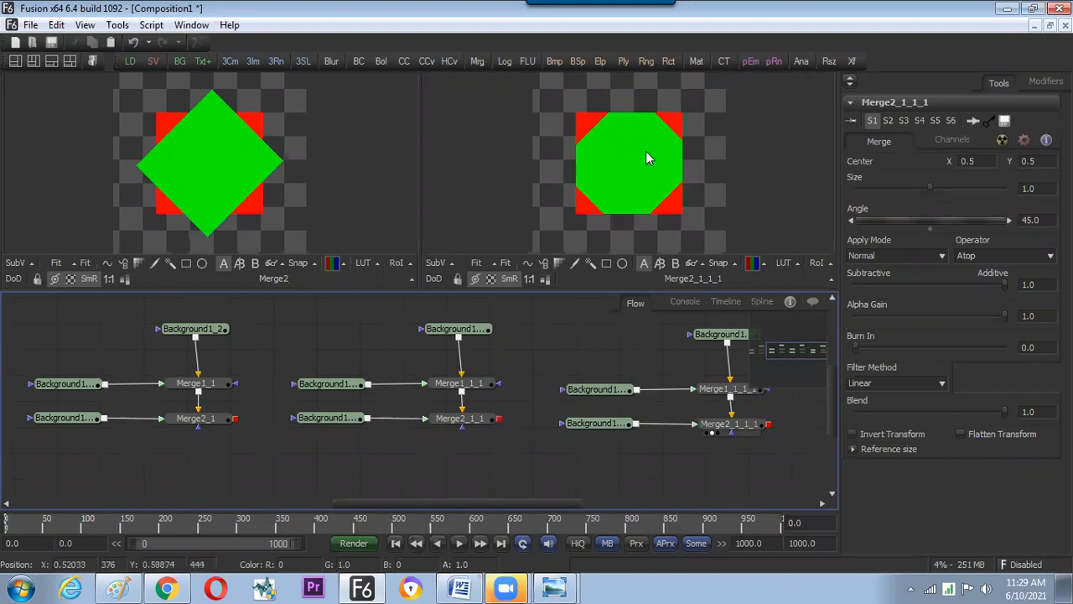
left_click(730, 424)
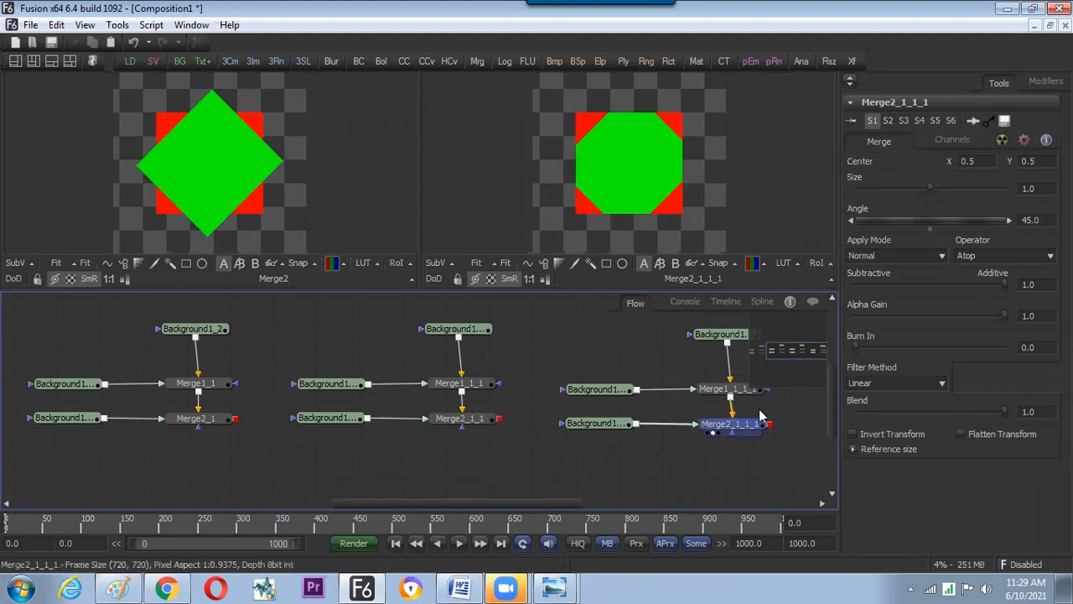
left_click(620, 349)
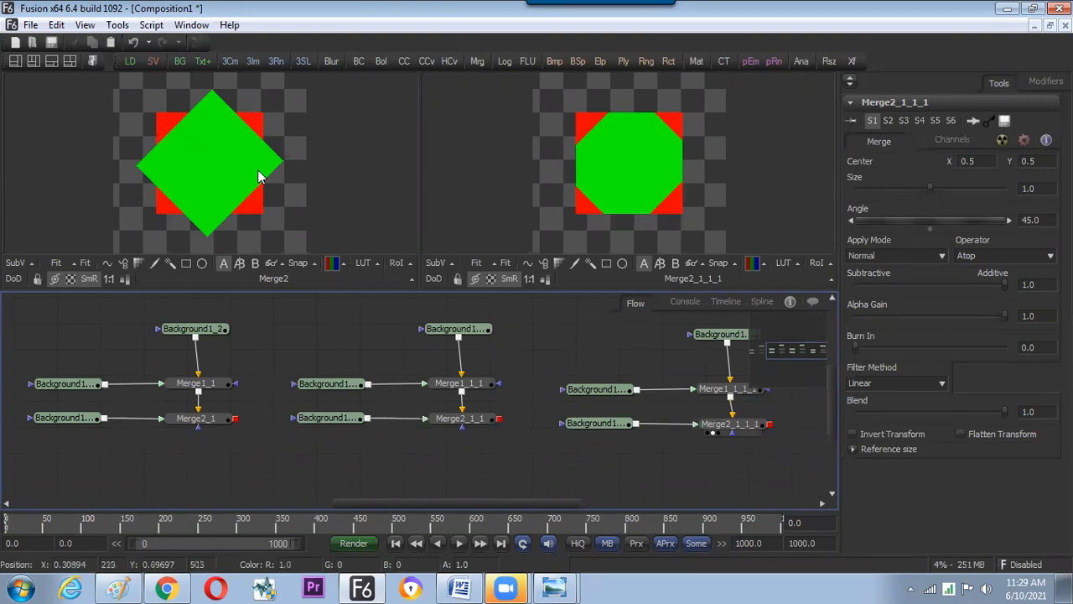
Switch to Microsoft Word and add the indented line "atop" below "held out"
left_click(459, 587)
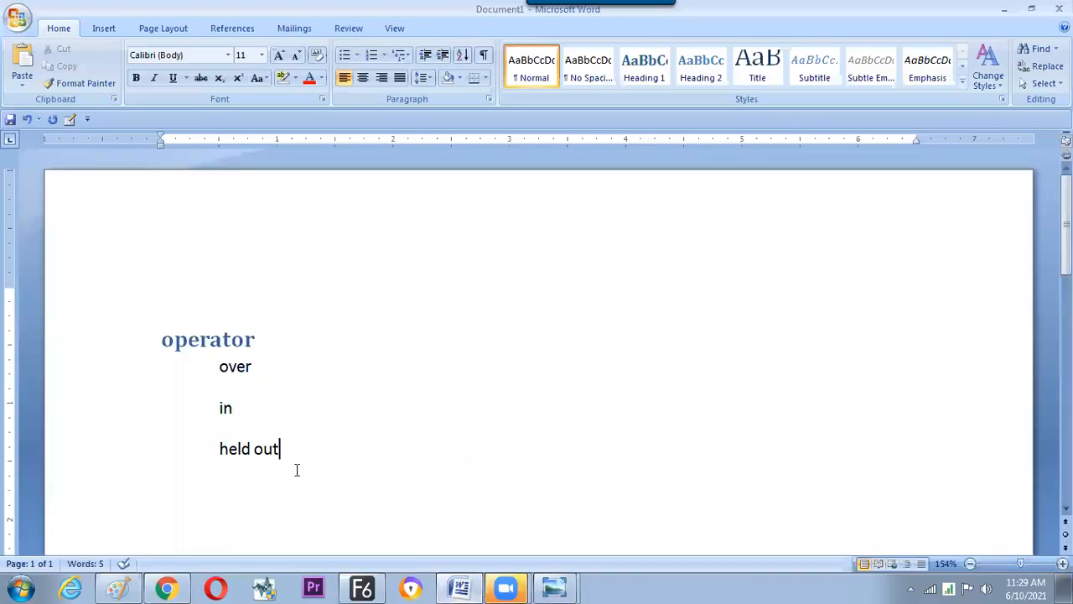
left_click(218, 489)
key("Tab")
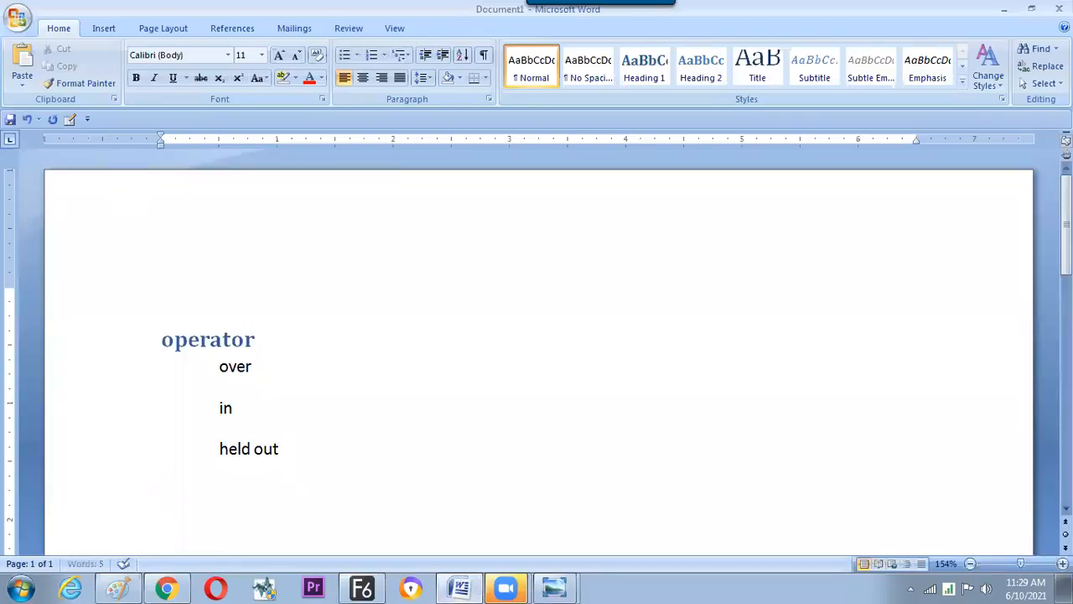
type("atop")
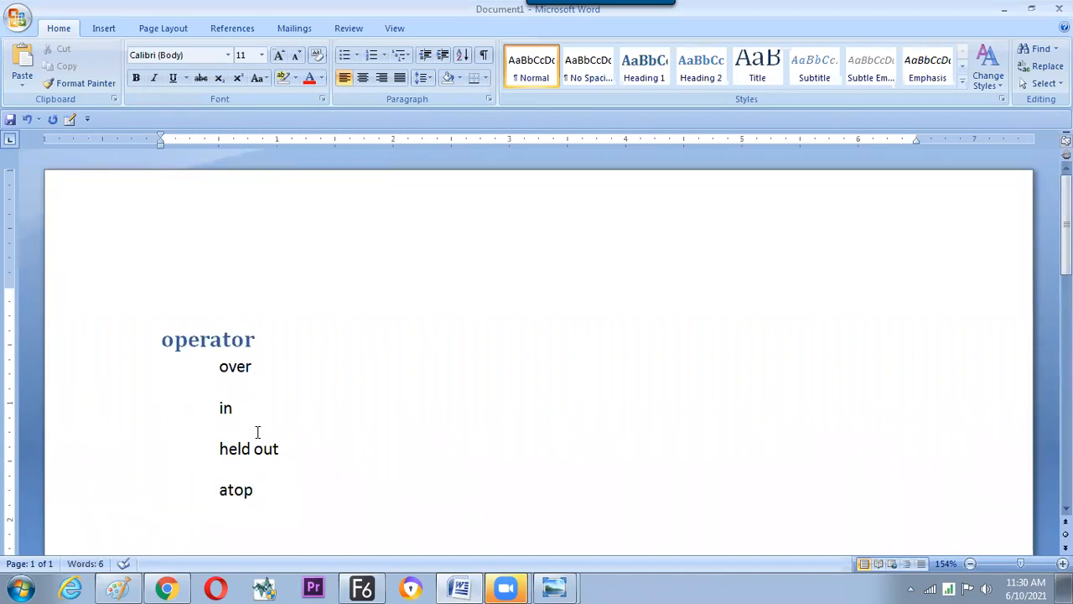
Set the whole text's line spacing to 1.0, add space after its paragraphs and remove the space before them
key("ctrl+a")
left_click(425, 79)
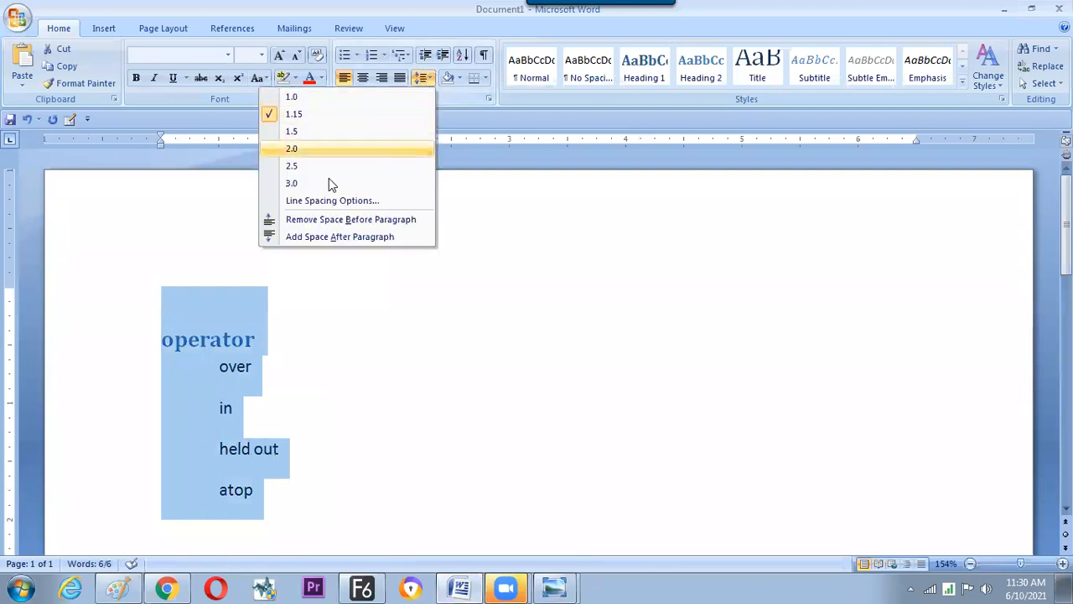
left_click(315, 99)
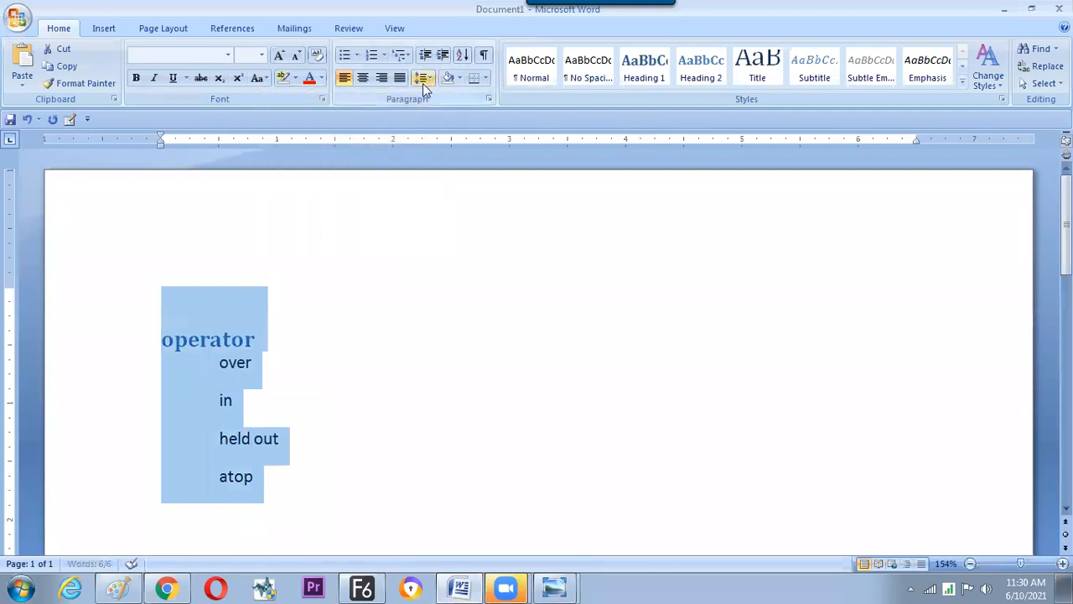
left_click(426, 78)
left_click(314, 238)
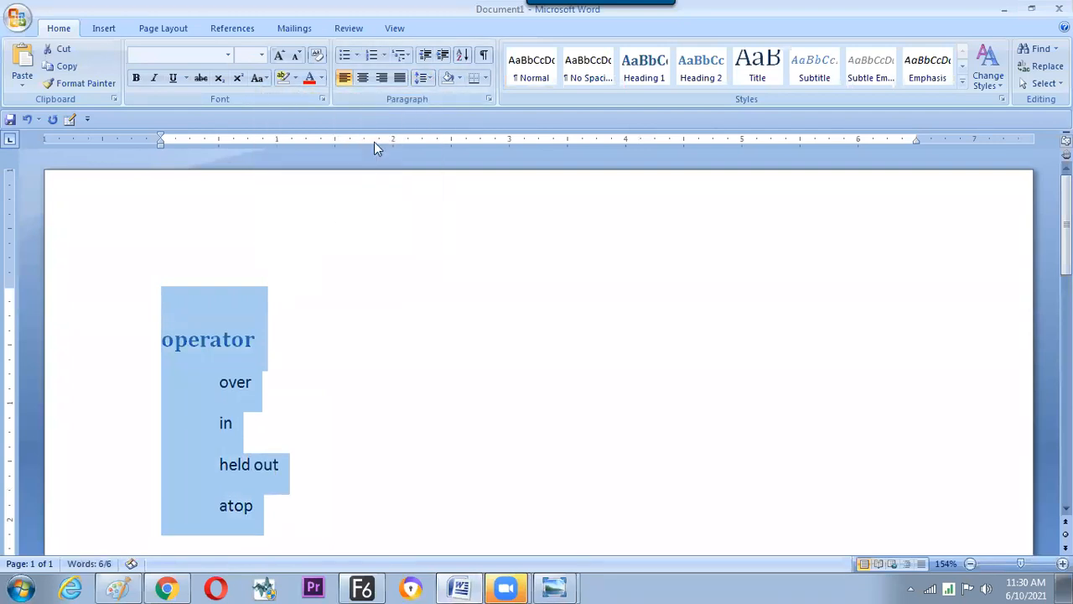
left_click(425, 79)
left_click(310, 219)
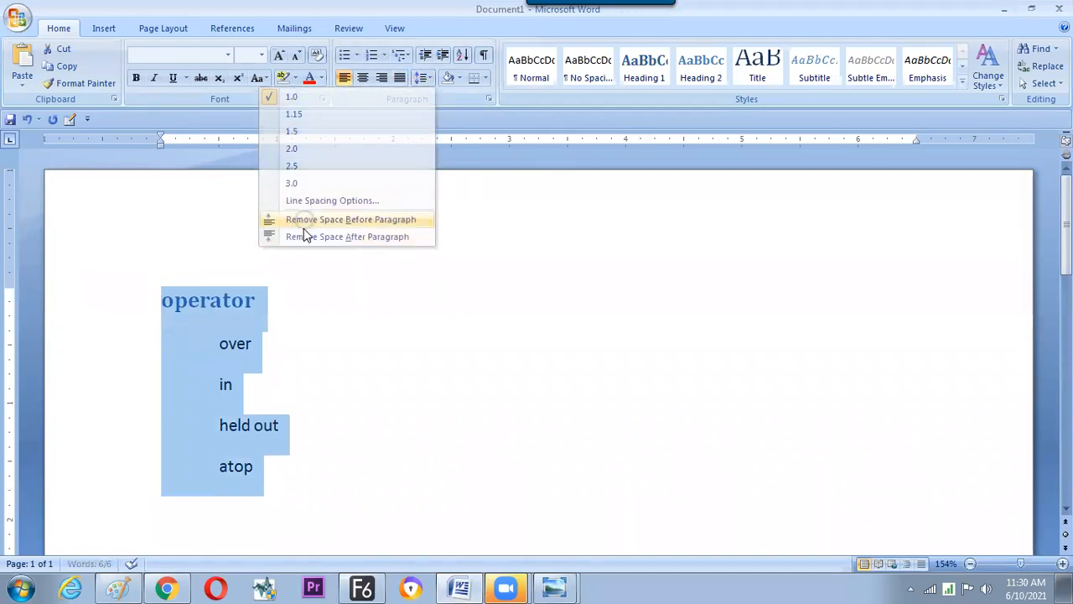
Switch back to Fusion and paste a copy of the complete Atop network to the right of the original
left_click(274, 346)
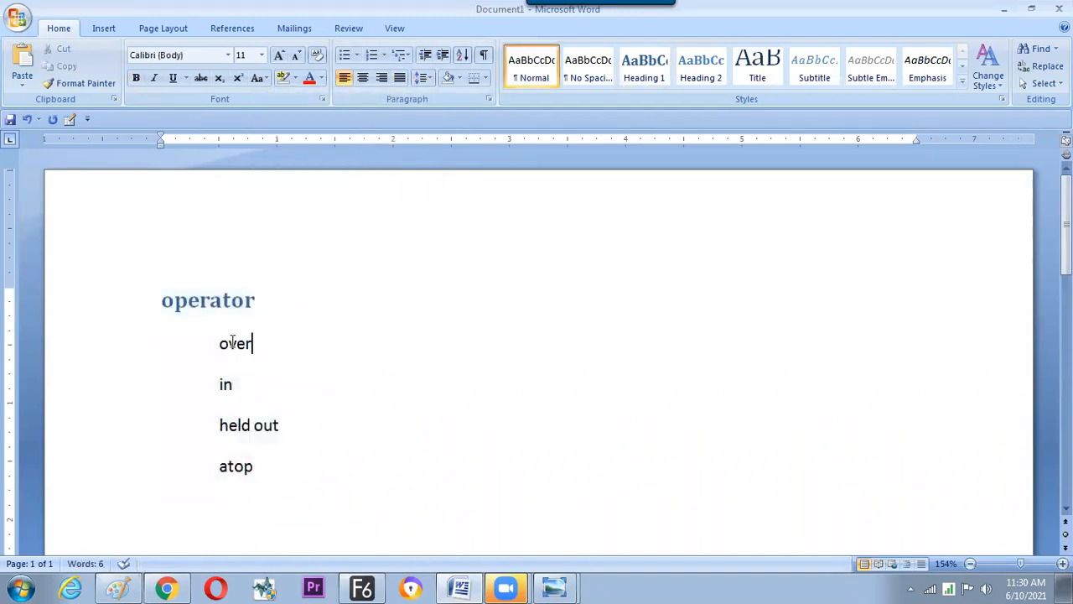
left_click(263, 461)
key("alt+Tab")
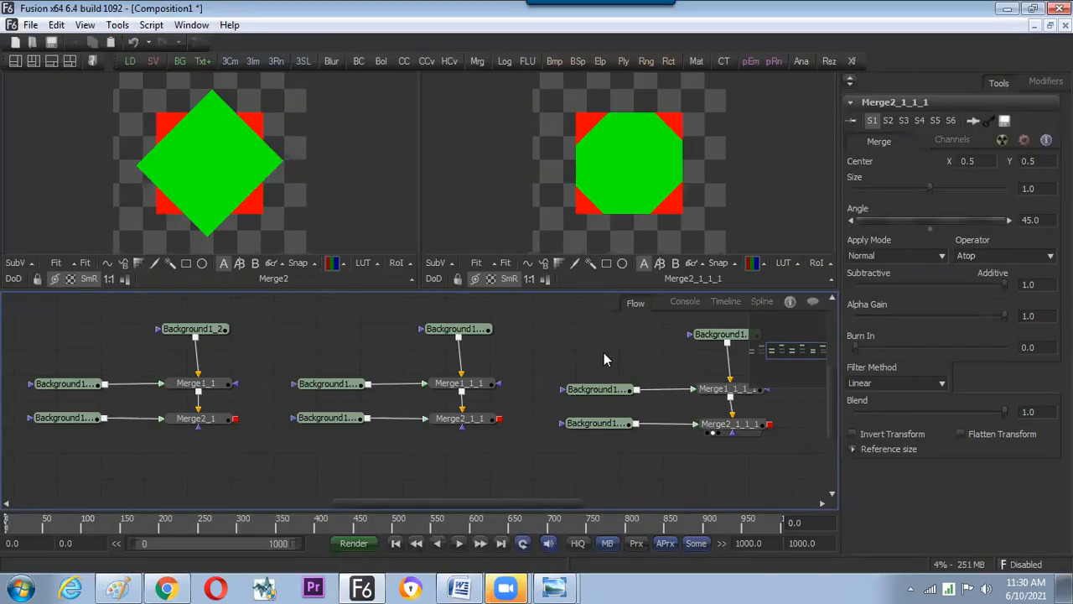
left_click_drag(586, 413, 404, 405)
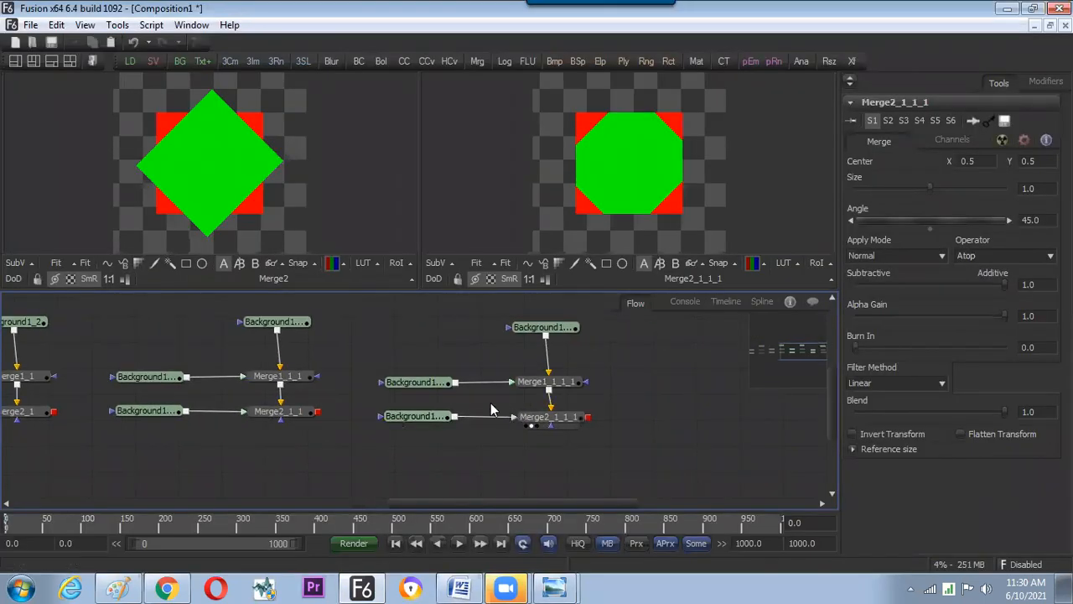
left_click_drag(404, 312, 560, 428)
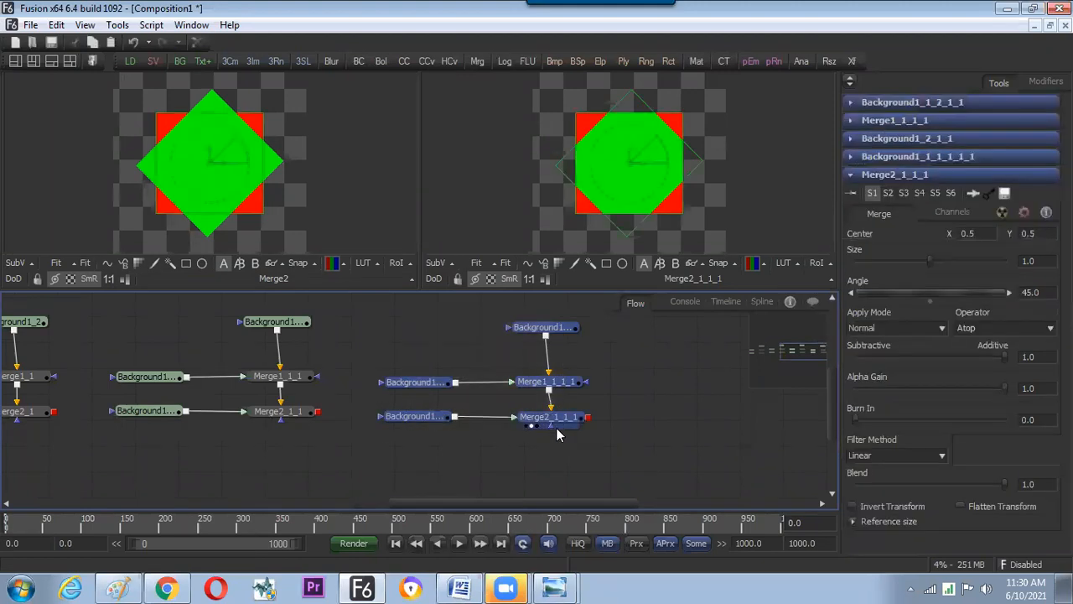
left_click_drag(635, 394, 497, 390)
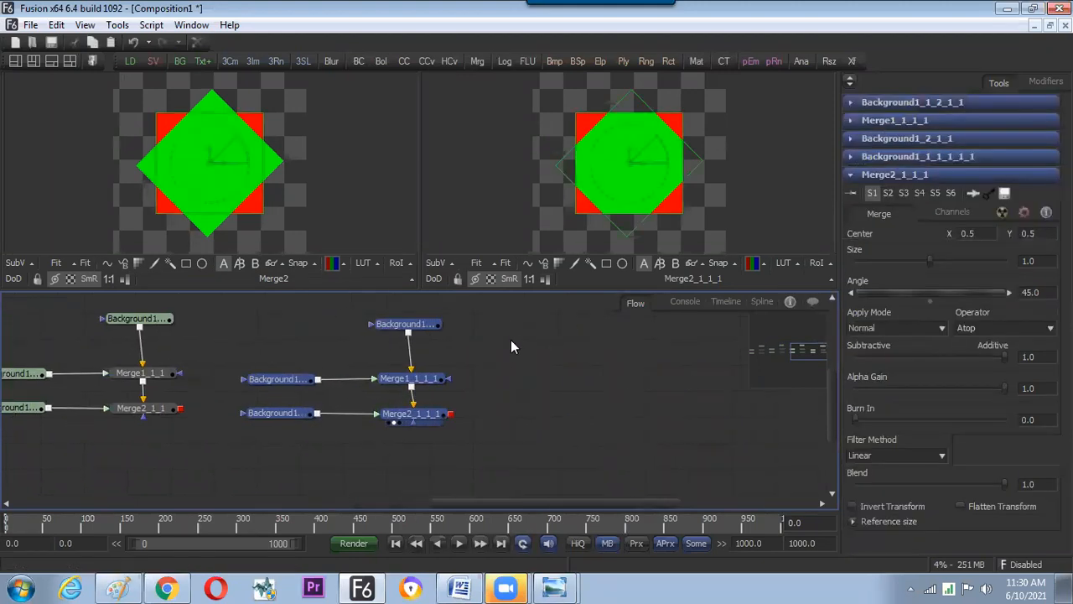
left_click(514, 343)
key("ctrl+v")
left_click_drag(551, 341, 568, 372)
left_click_drag(580, 447, 517, 453)
left_click(518, 453)
Set the copied network's second Merge operator to XOr and display its result in the second viewer
left_click(612, 418)
left_click(608, 415)
left_click(1021, 256)
left_click(977, 310)
left_click_drag(624, 416, 658, 208)
left_click(678, 454)
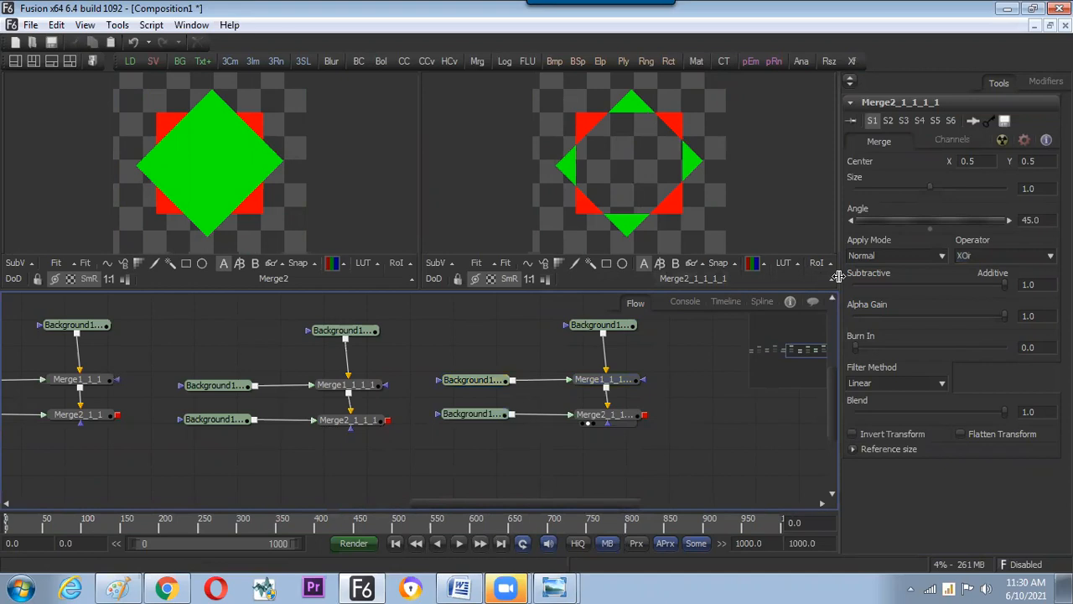
Widen the viewer and flow area and move the XOr network farther away from the Atop network
left_click_drag(841, 275, 873, 274)
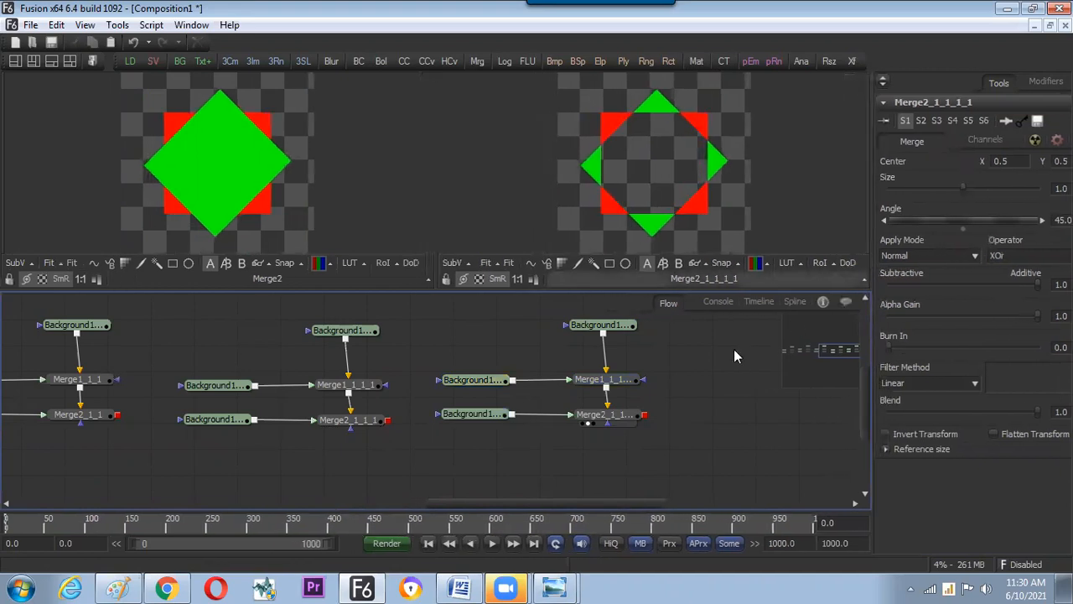
left_click_drag(483, 323, 732, 464)
left_click(726, 464)
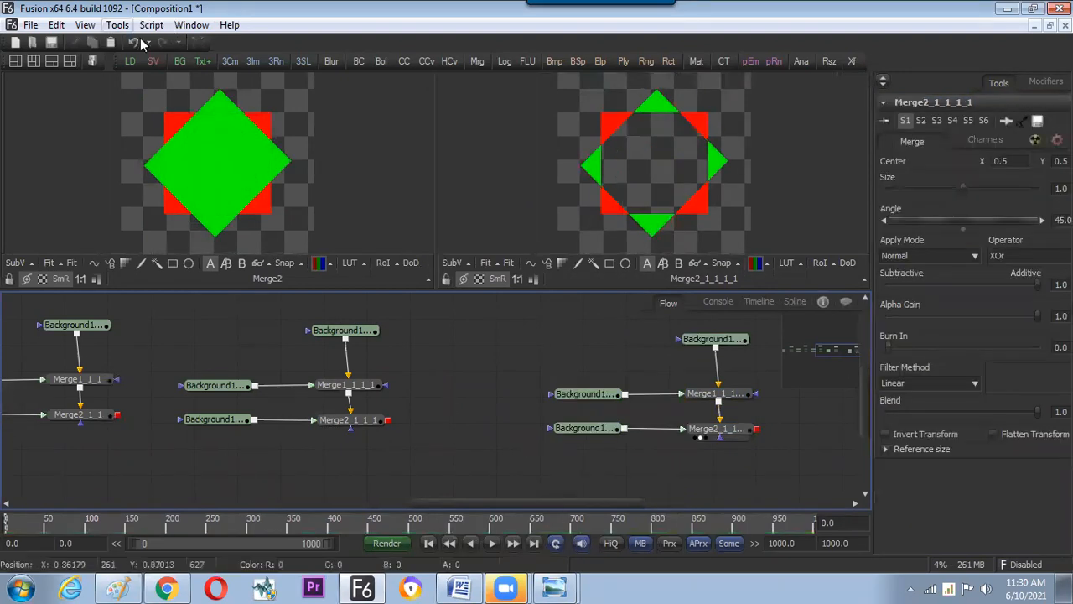
Add a Sticky Note below the XOr network and enter the text "xor" in it
left_click(118, 25)
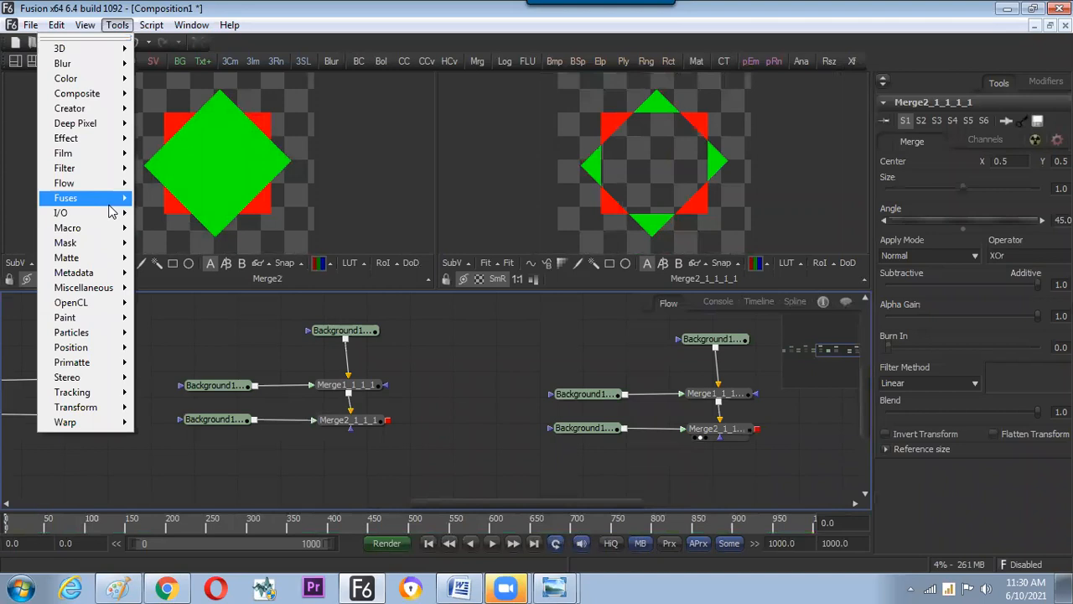
mouse_move(116, 188)
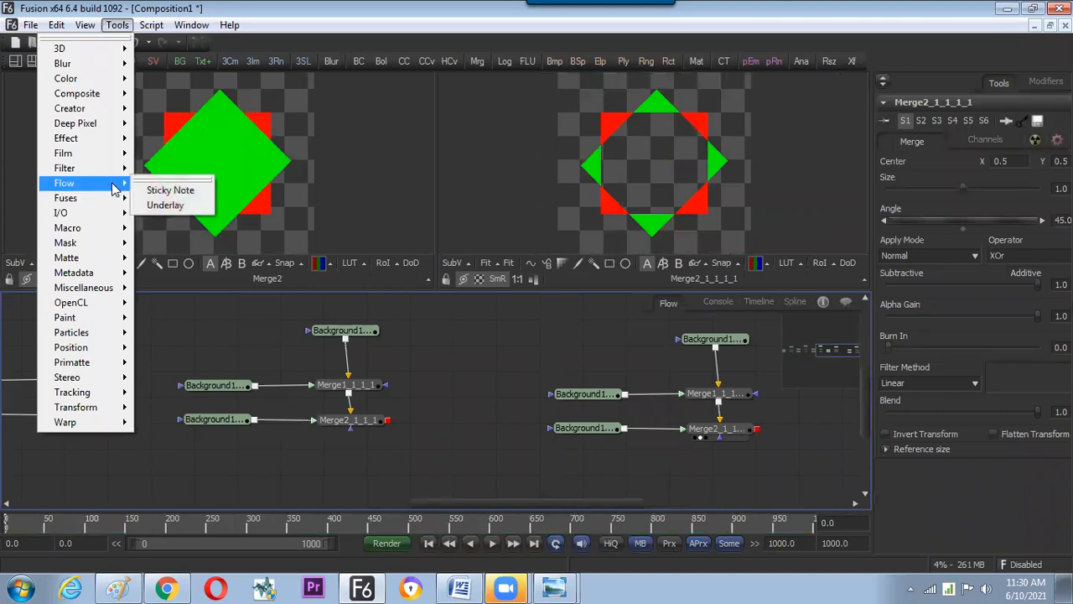
left_click(167, 195)
left_click_drag(730, 450, 669, 456)
double_click(669, 455)
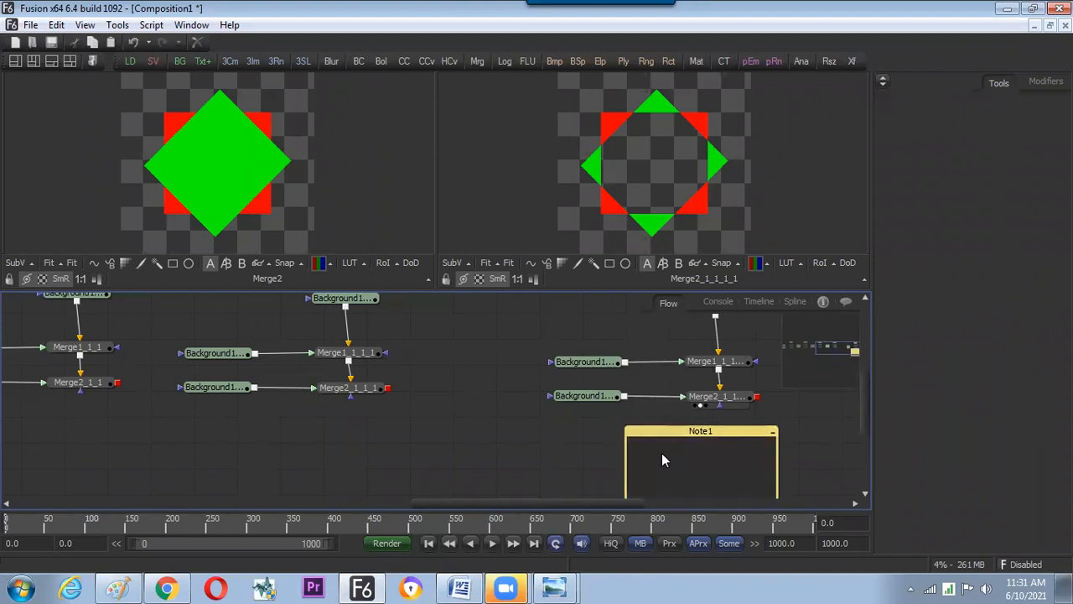
left_click(717, 405)
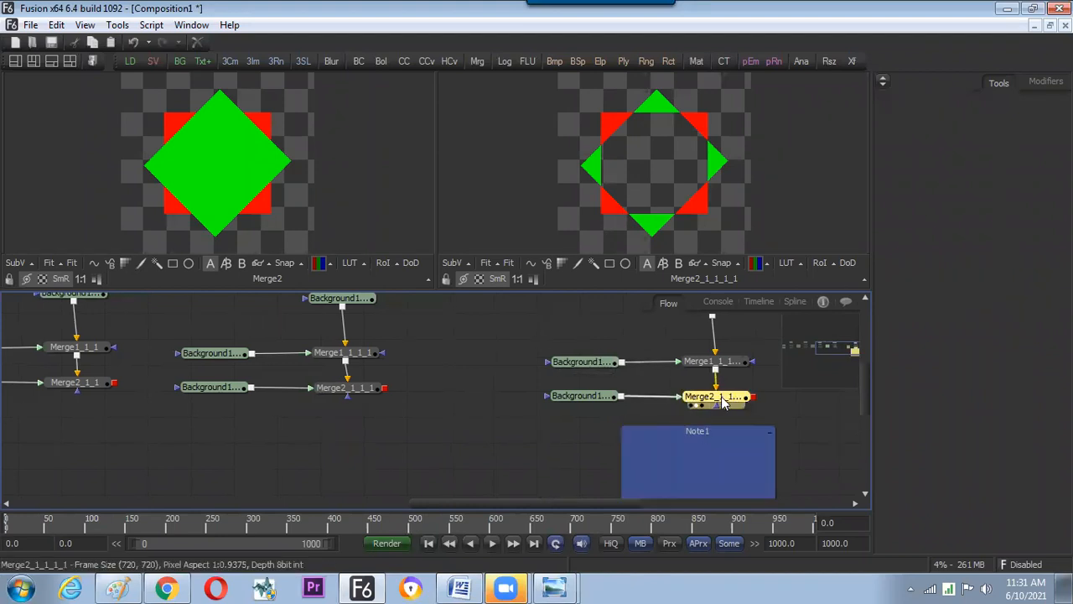
double_click(686, 454)
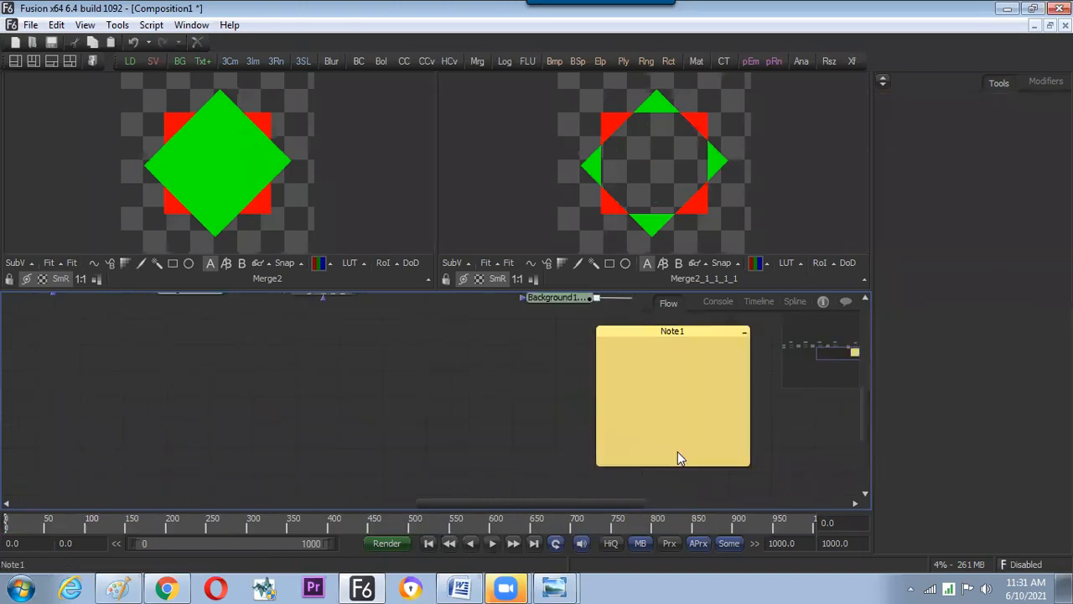
type("xor")
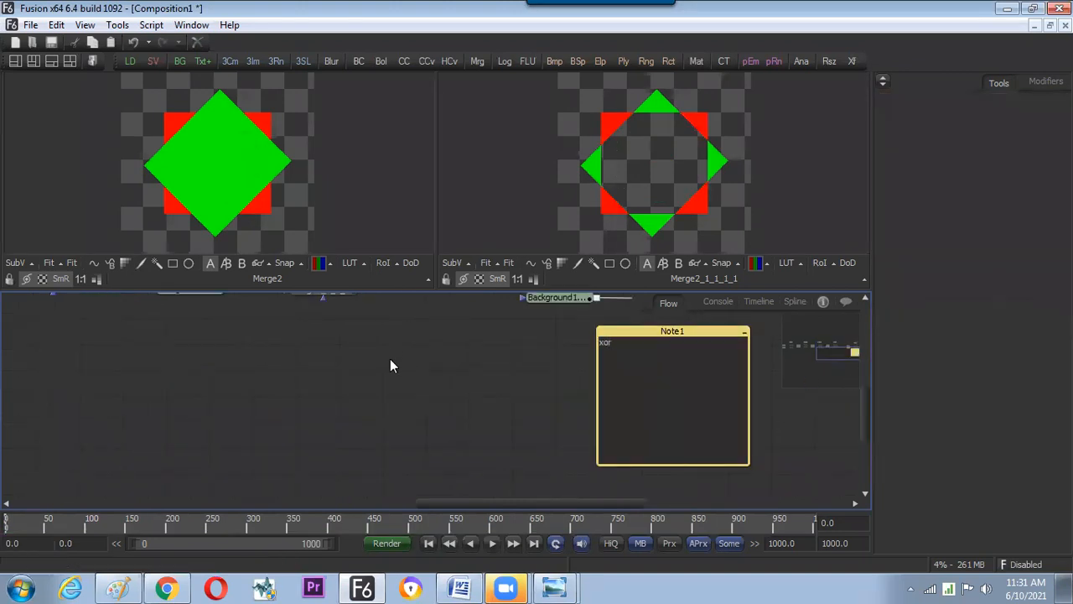
left_click(390, 360)
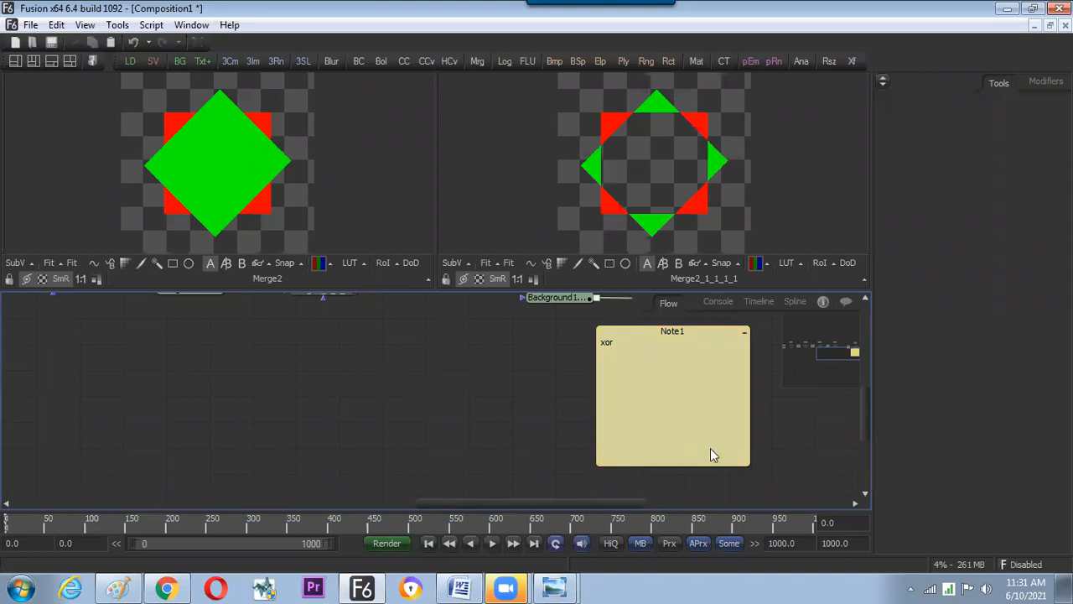
Shrink the xor note to about half its size and place it above the XOr network's two side Background nodes
left_click_drag(742, 457, 675, 382)
left_click_drag(866, 413, 866, 369)
left_click_drag(629, 457, 582, 333)
left_click(644, 376)
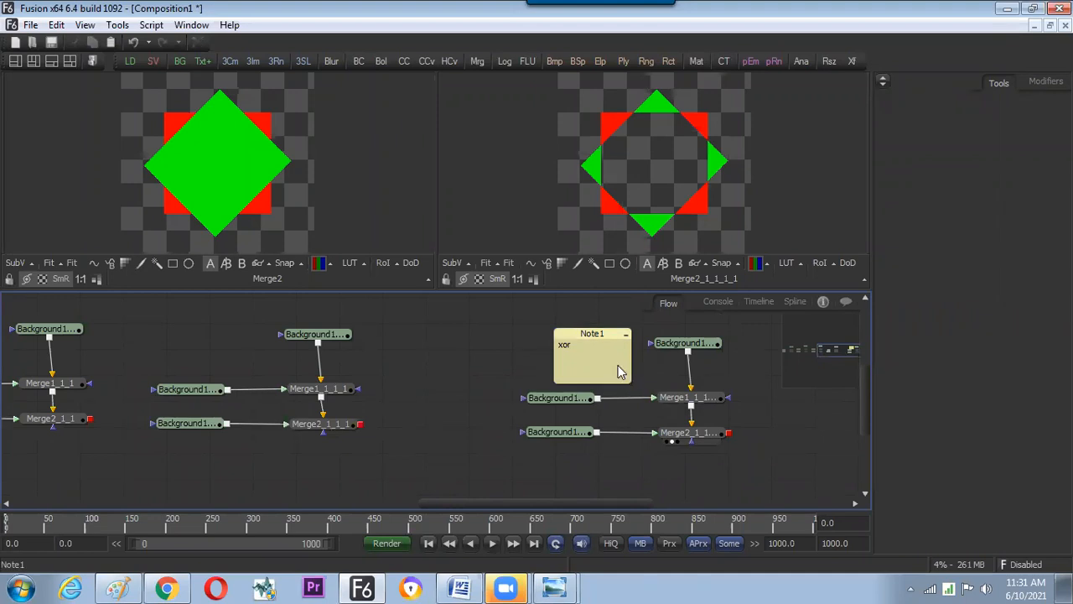
left_click_drag(578, 338, 562, 324)
left_click(635, 386)
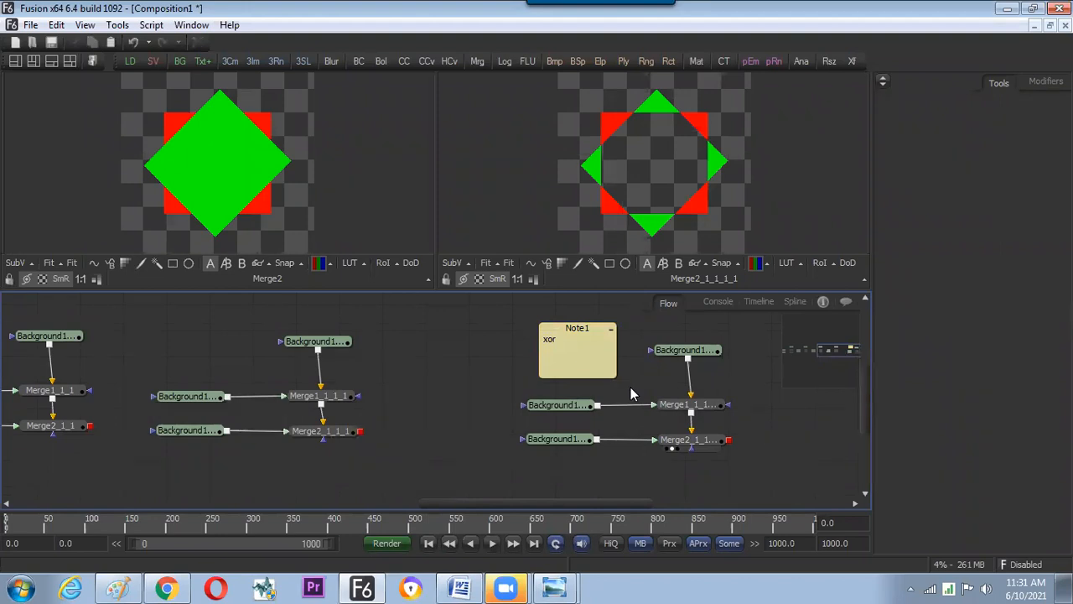
Copy the xor note and place the duplicate above the Atop network's side Background nodes
left_click_drag(563, 347, 563, 351)
key("ctrl+c")
key("ctrl+v")
left_click_drag(462, 363, 223, 334)
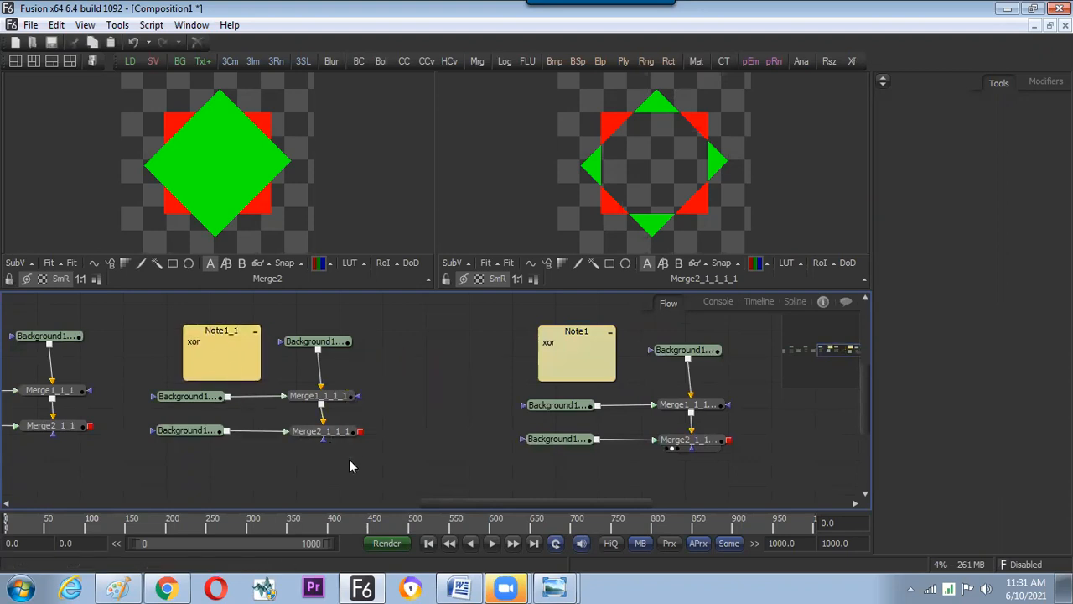
Enlarge the flow to the full window and paste copies of the note beside the Held Out, In and Over networks
key("F4")
left_click_drag(290, 343, 687, 442)
left_click_drag(742, 292, 741, 290)
key("ctrl+v")
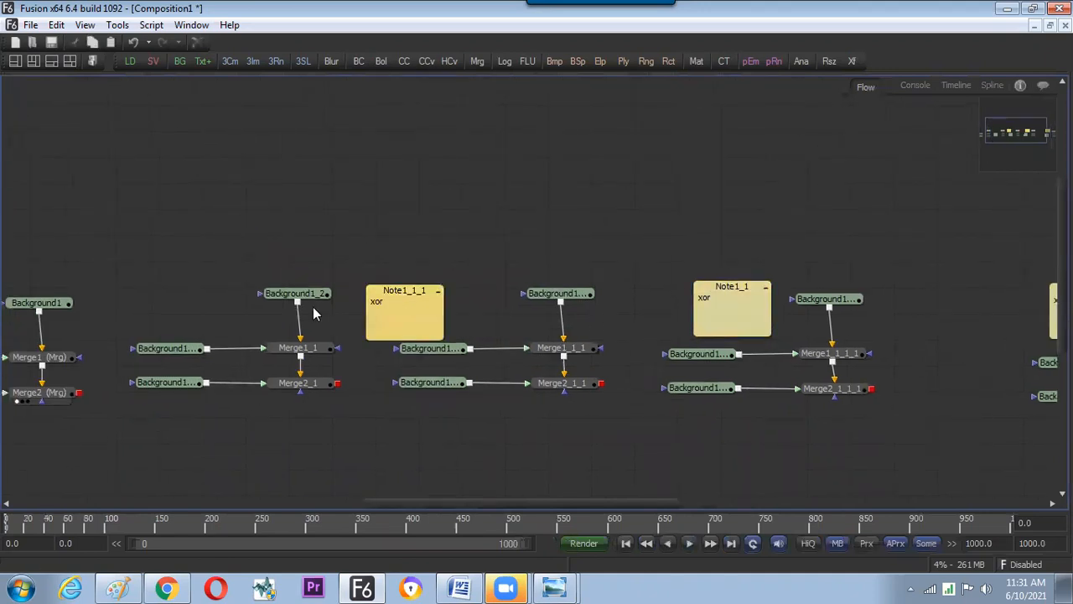
key("ctrl+v")
left_click_drag(153, 329, 385, 324)
key("ctrl+v")
left_click_drag(671, 352, 461, 332)
left_click_drag(472, 284, 530, 278)
left_click_drag(800, 339, 653, 324)
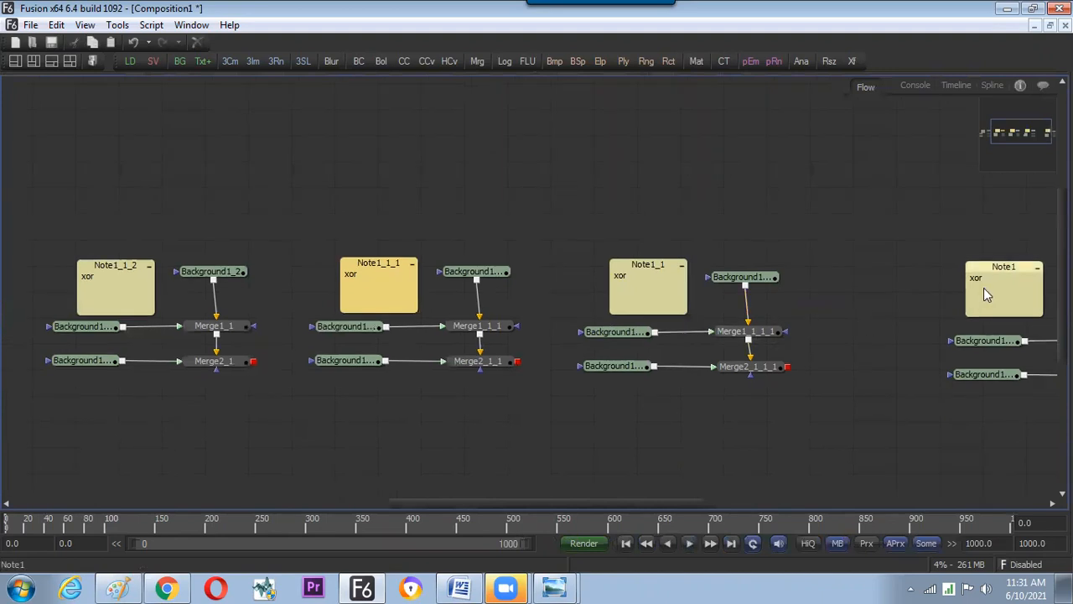
Move the XOr network together with its note closer to the Atop network
left_click_drag(815, 293, 662, 277)
left_click_drag(855, 250, 865, 262)
left_click_drag(751, 215, 1004, 399)
left_click_drag(961, 269, 866, 262)
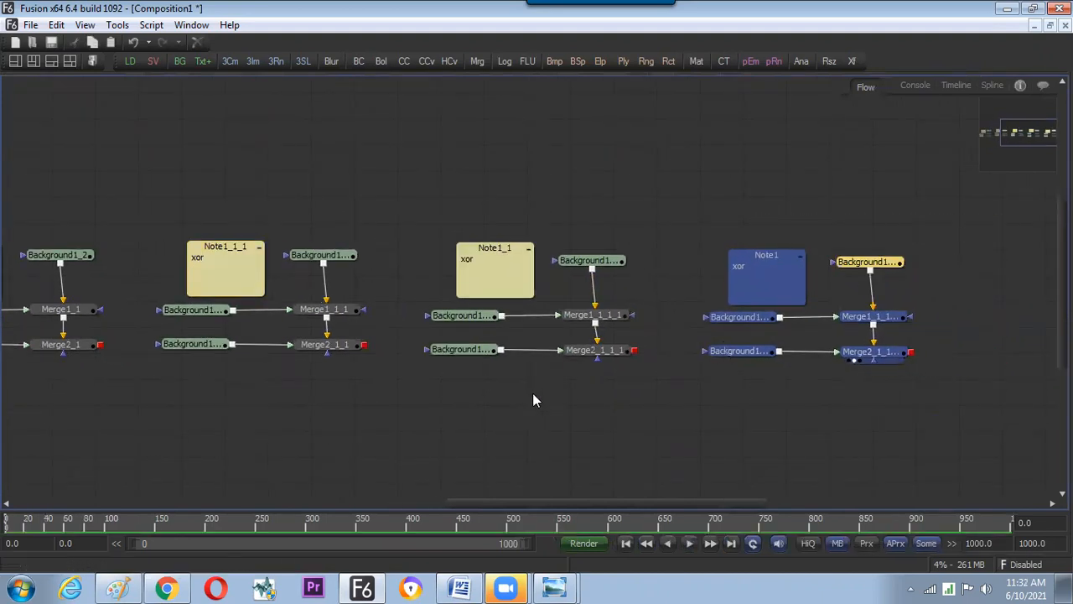
Move the Atop network together with its note up and out of the row of networks
left_click_drag(532, 393, 623, 384)
left_click_drag(513, 191, 715, 200)
left_click_drag(517, 322, 578, 325)
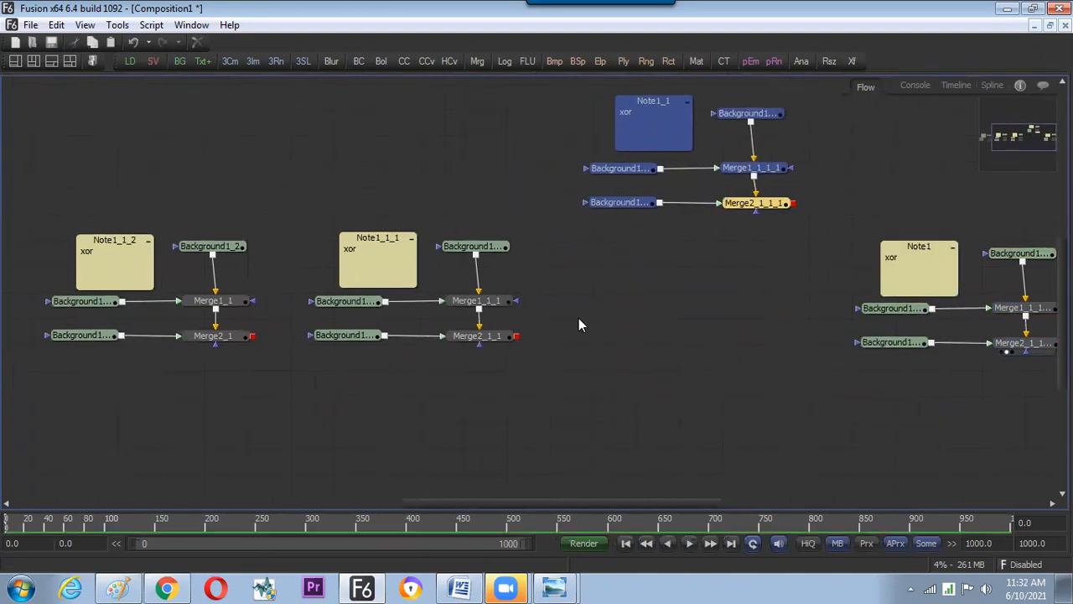
Look over all five merge networks and their notes across the flow
left_click_drag(378, 274, 561, 260)
left_click_drag(262, 180, 402, 354)
left_click_drag(417, 314, 410, 193)
left_click(408, 396)
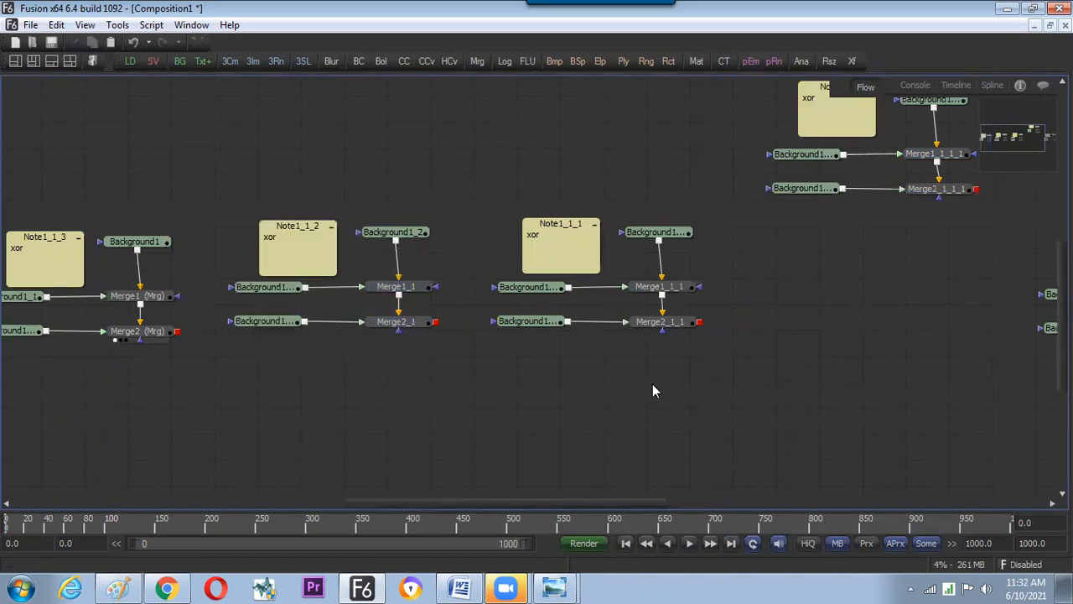
left_click_drag(652, 384, 448, 392)
left_click_drag(364, 383, 584, 428)
left_click_drag(312, 404, 701, 402)
left_click_drag(384, 398, 266, 352)
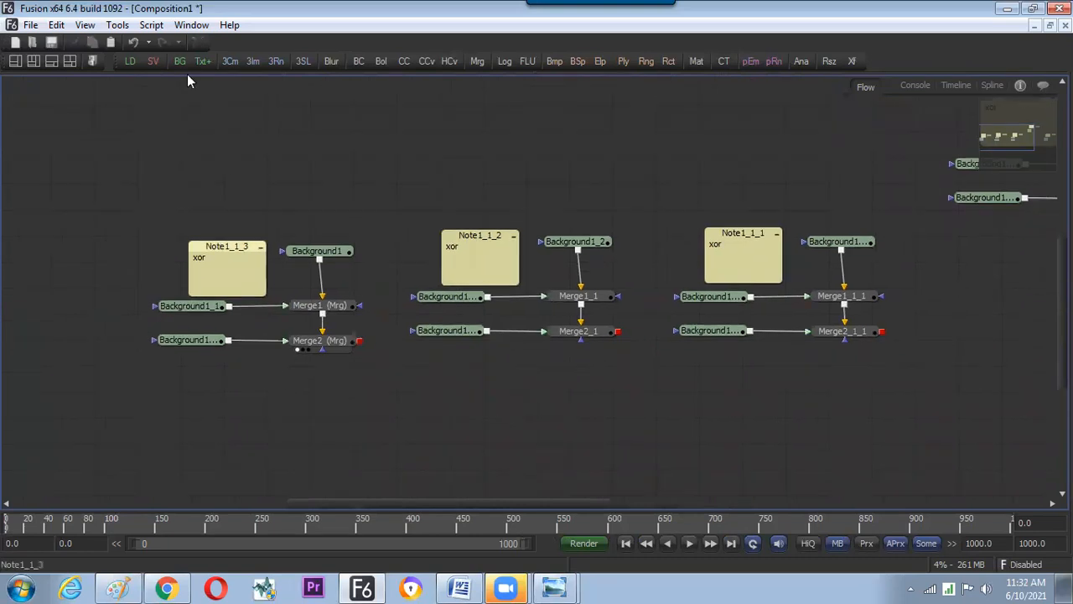
left_click_drag(388, 198, 241, 240)
left_click_drag(433, 206, 398, 226)
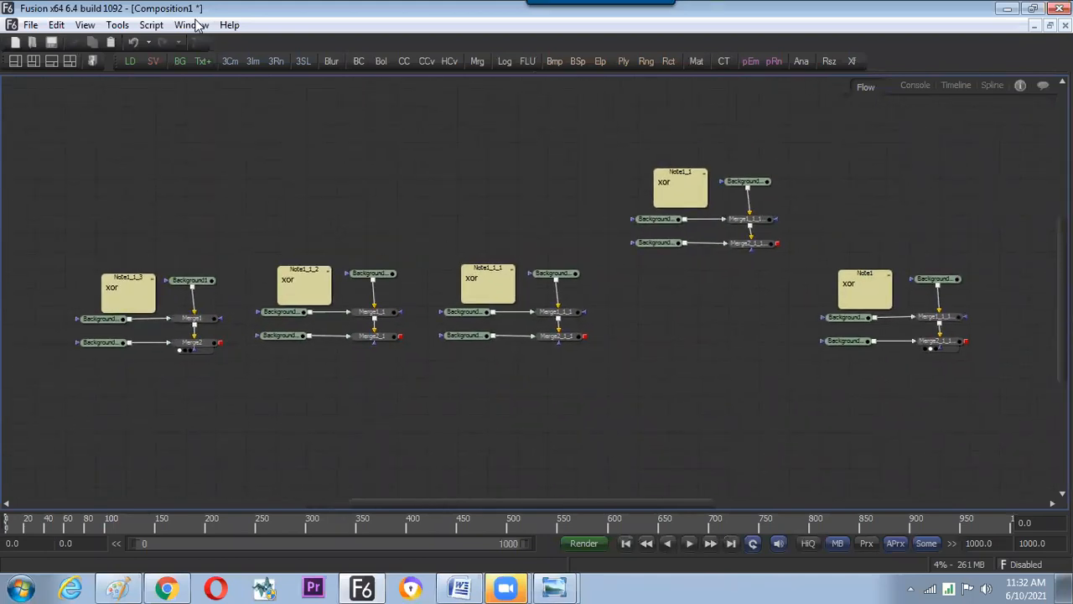
Create a floating view above the Over network and display Merge2 in it, fitted to the window
key("alt+w")
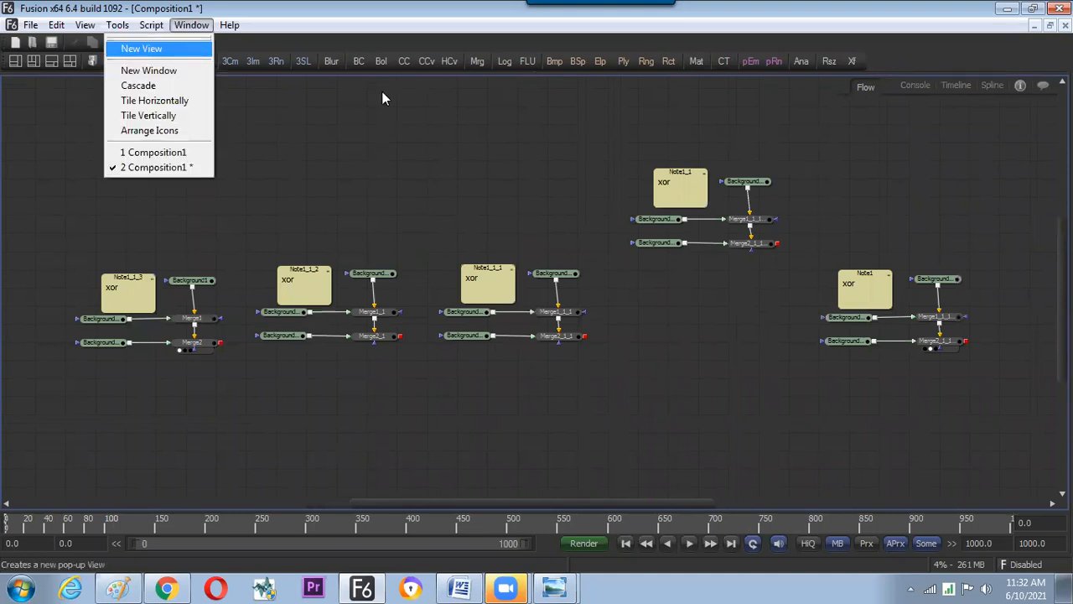
key("Return")
left_click_drag(393, 81, 95, 79)
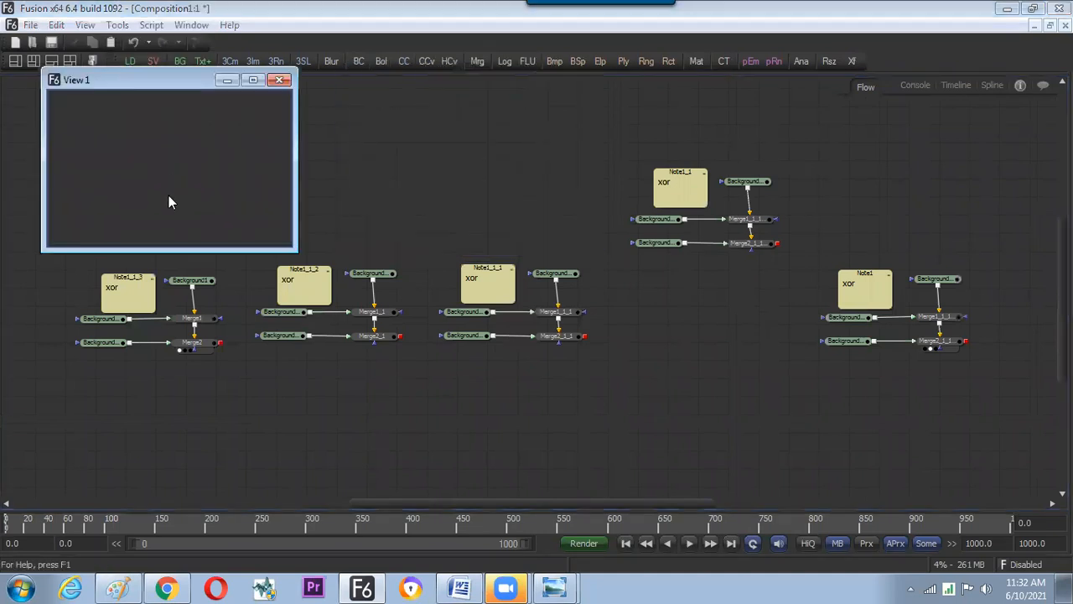
left_click_drag(203, 341, 186, 176)
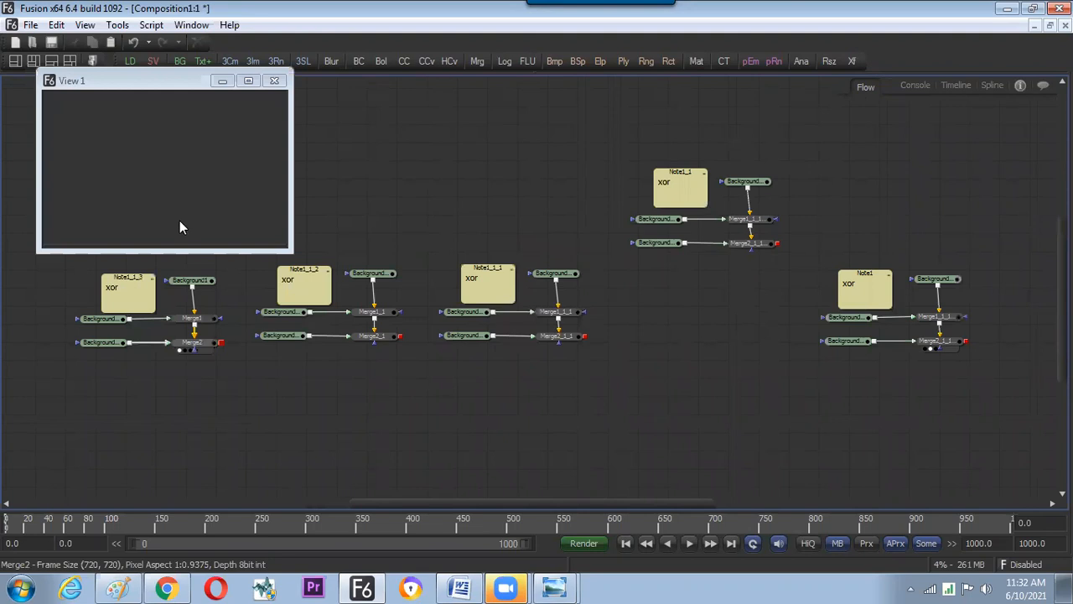
left_click_drag(180, 225, 129, 208)
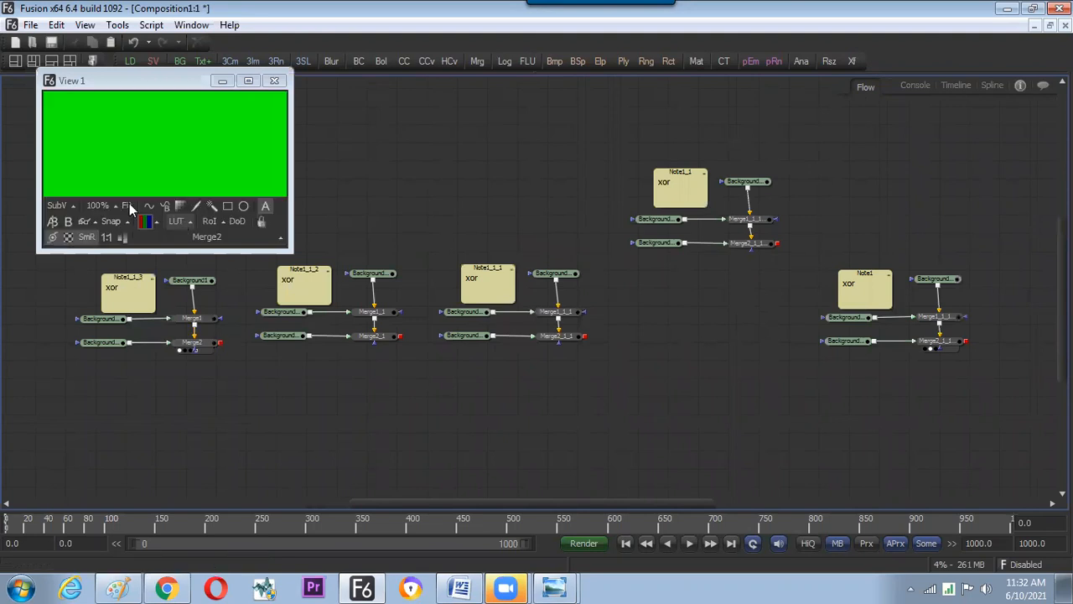
Replace the text of the Over network's note with "over"
double_click(122, 288)
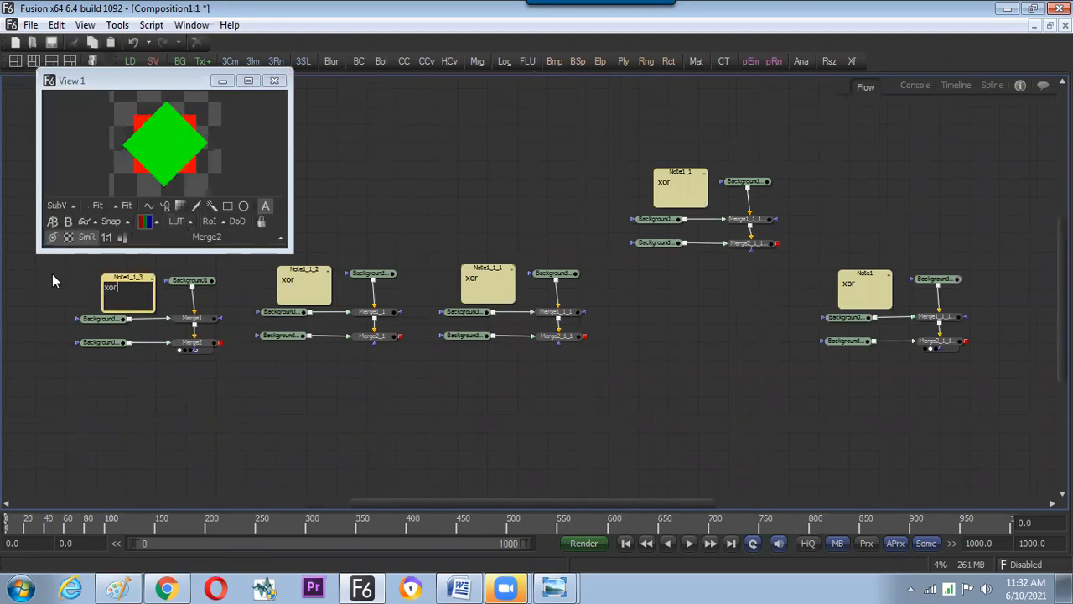
type("over")
left_click(284, 407)
Shift the In network and its note slightly down to line up with the Over network
left_click_drag(390, 383, 306, 291)
left_click_drag(389, 395, 277, 270)
left_click_drag(371, 280, 375, 284)
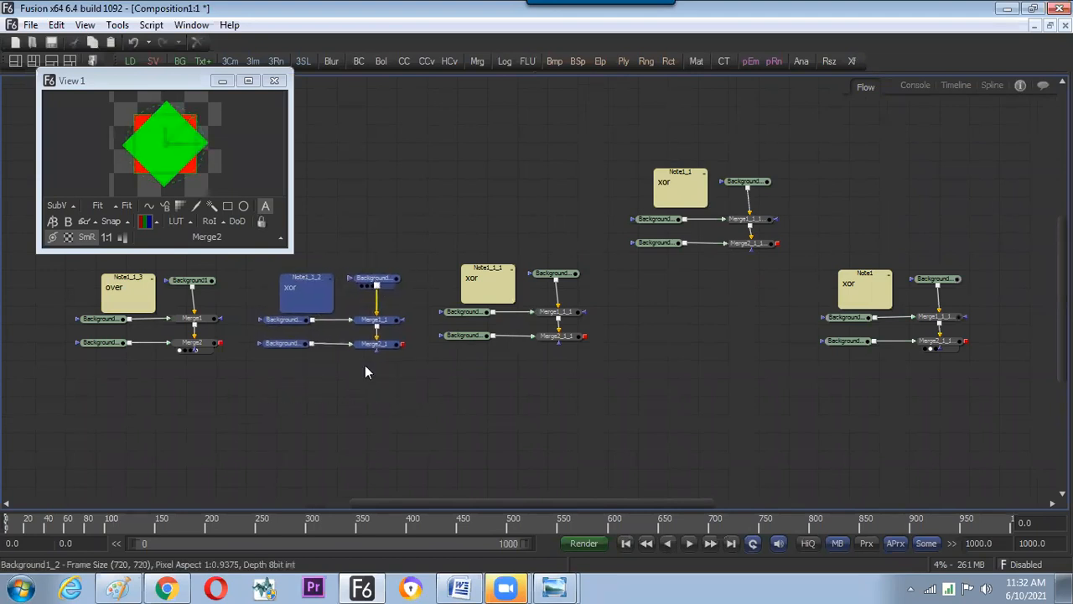
left_click(366, 382)
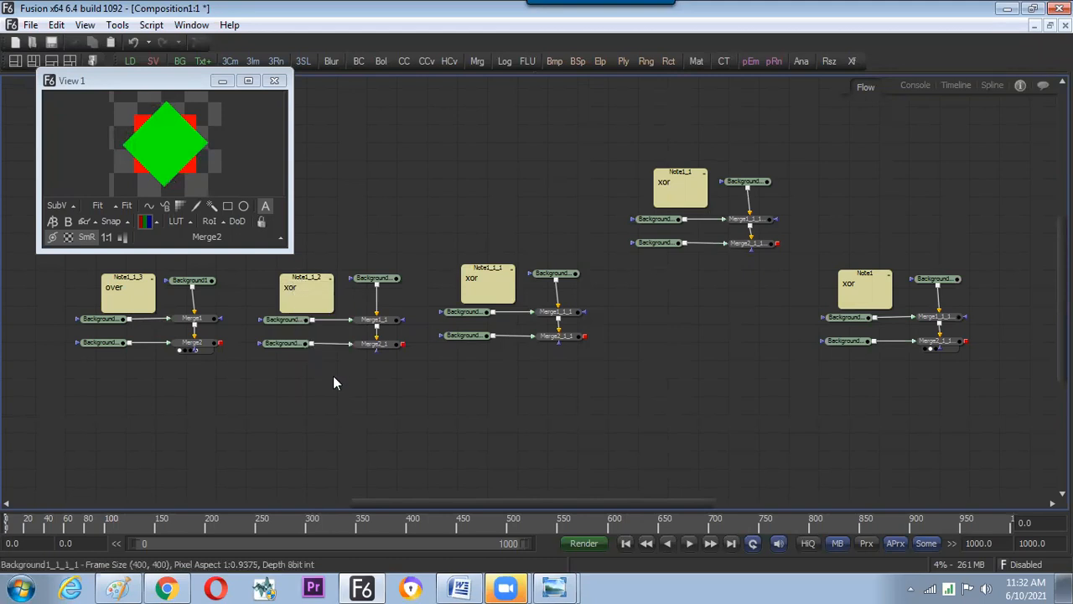
Select the In network's Merge2_1 and restore the layout with the viewers and tool settings
left_click(382, 348)
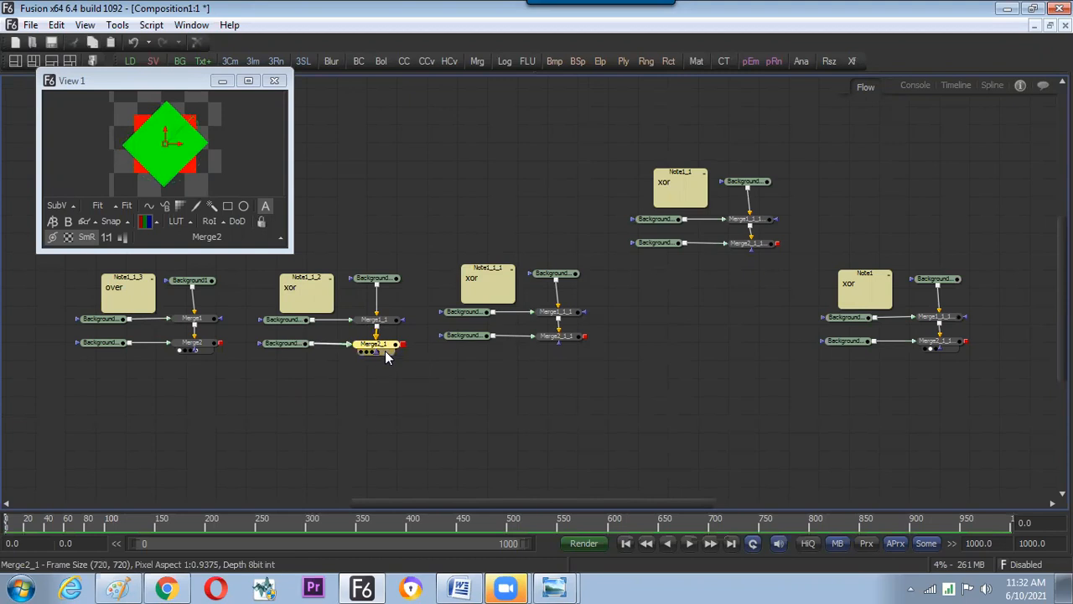
key("F6")
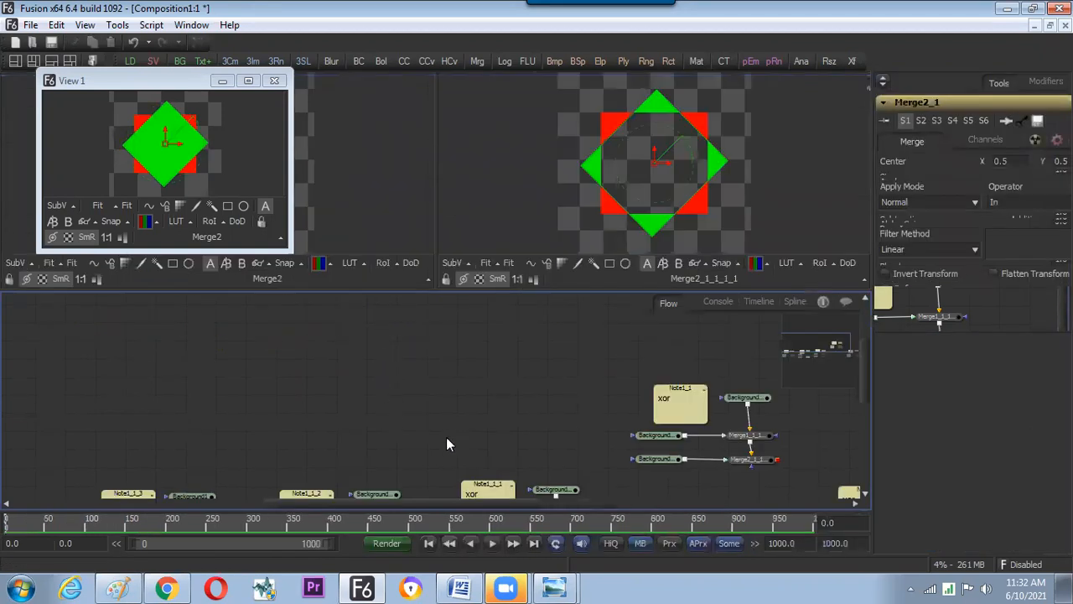
left_click_drag(420, 330, 503, 348)
left_click_drag(198, 471, 256, 352)
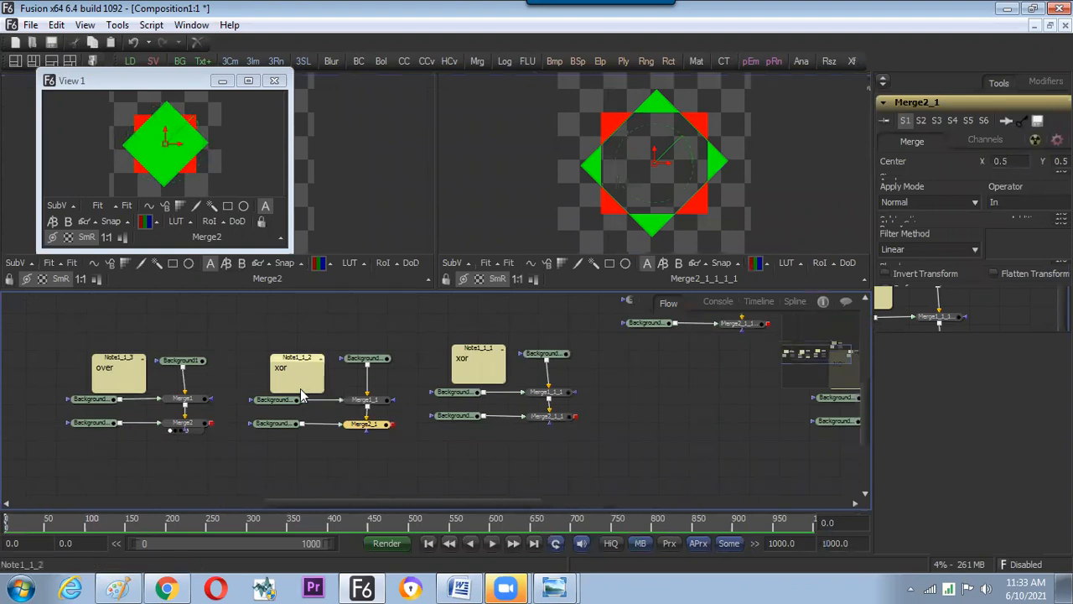
Replace the text of the note beside the In network with "IN"
left_click(377, 426)
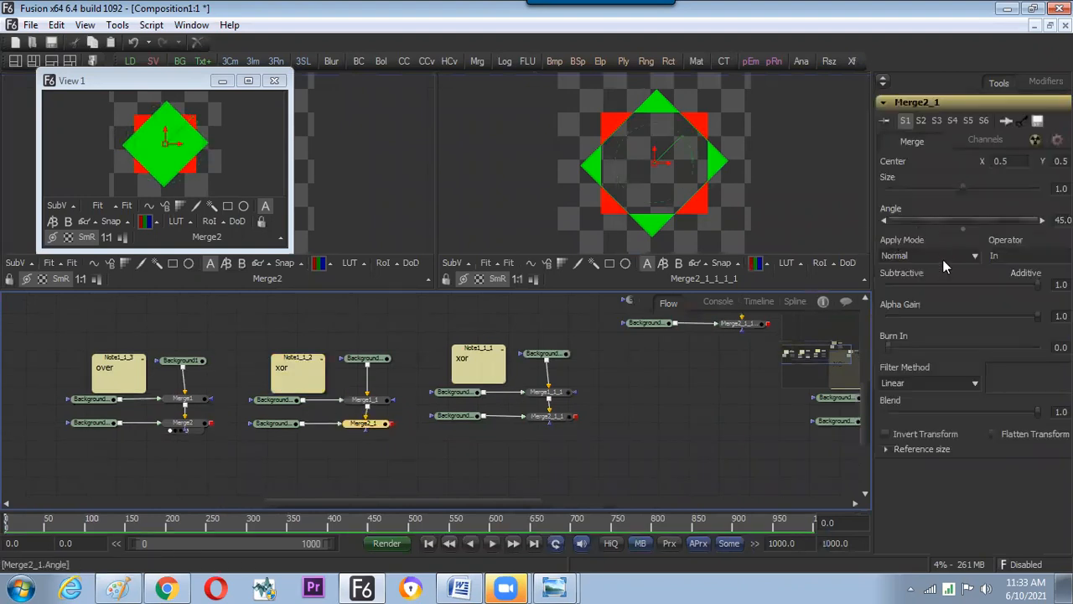
left_click(288, 371)
left_click(287, 369)
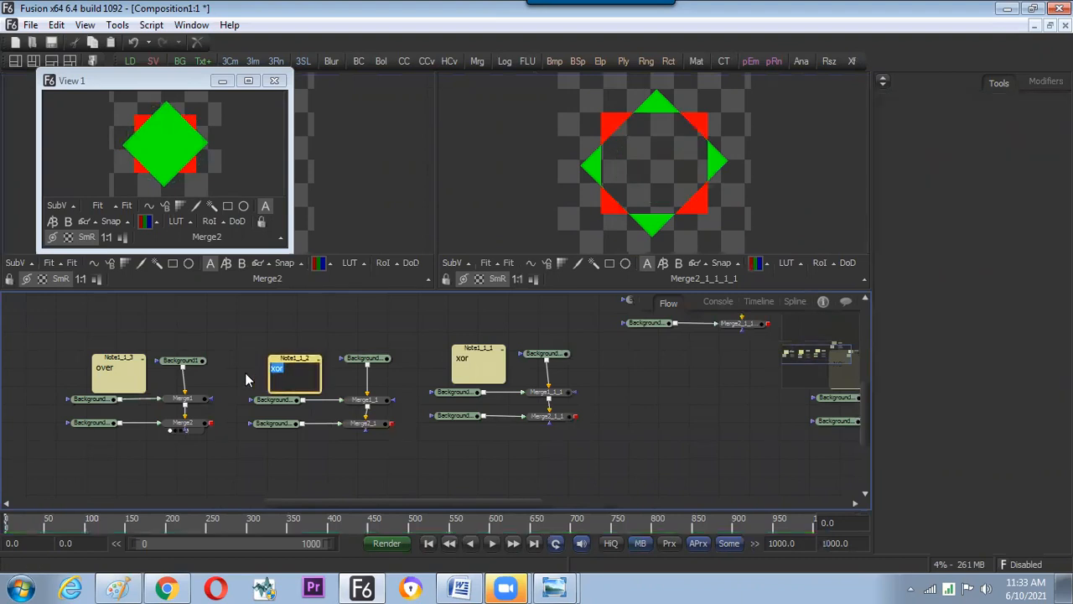
type("in")
Check the operator of Merge2_1_1 and replace the text of its network's note with "HELD OUT"
left_click(487, 344)
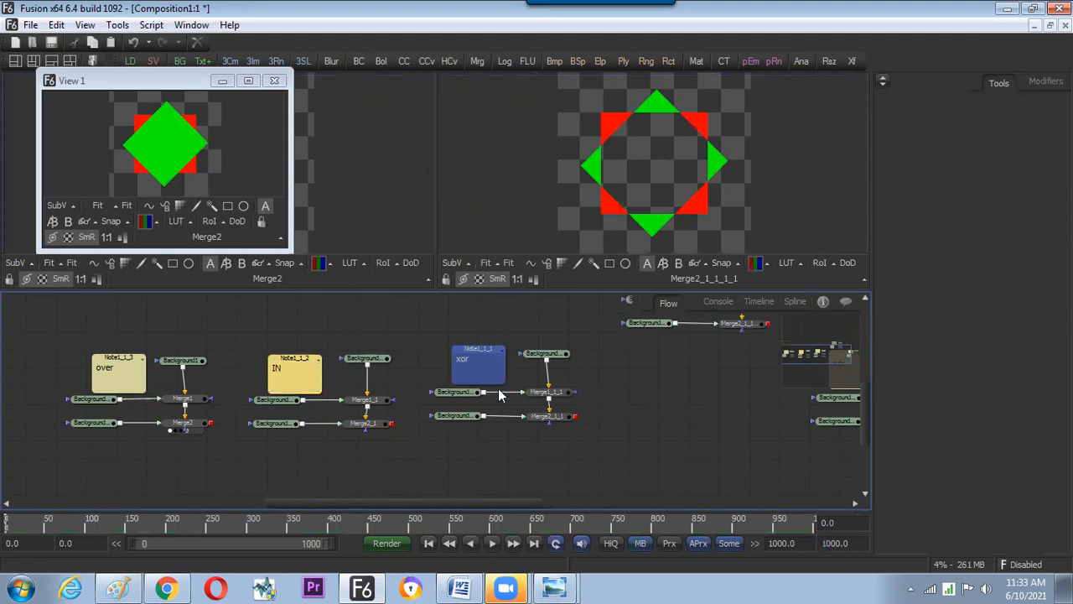
left_click(555, 418)
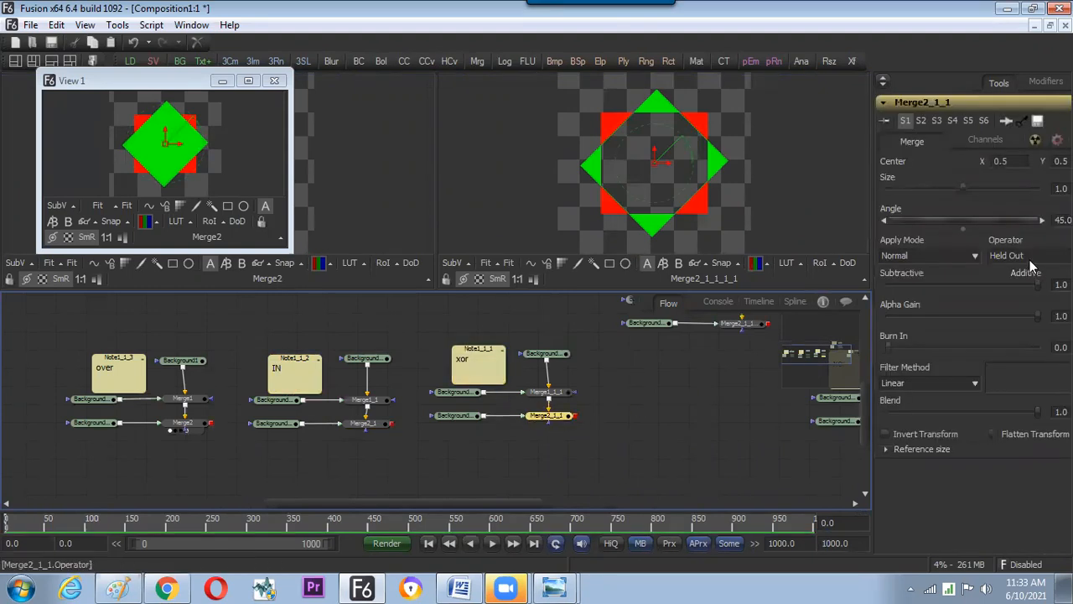
left_click(473, 359)
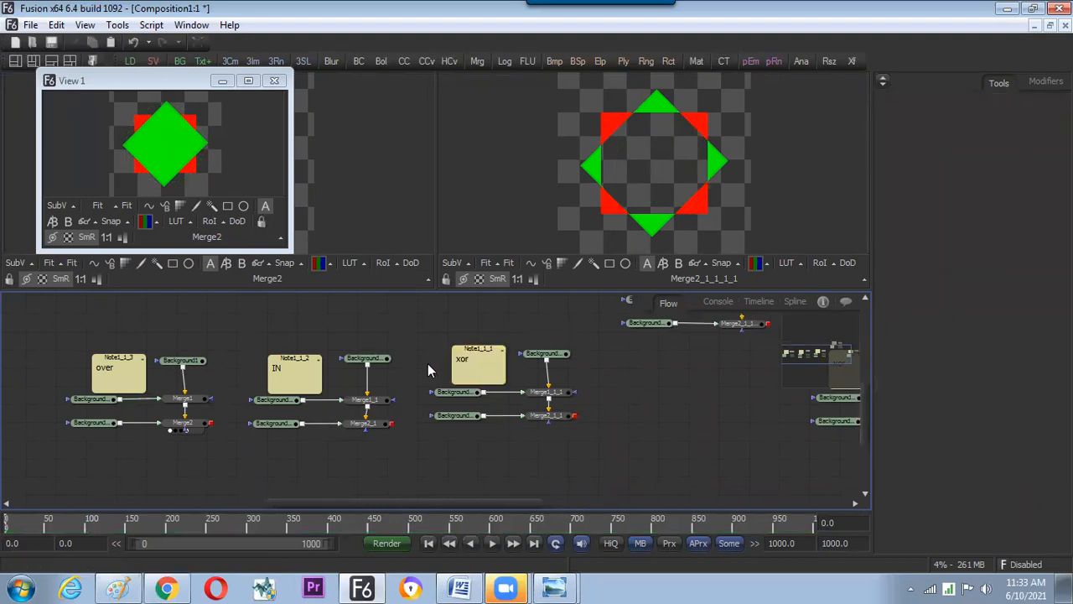
key("space")
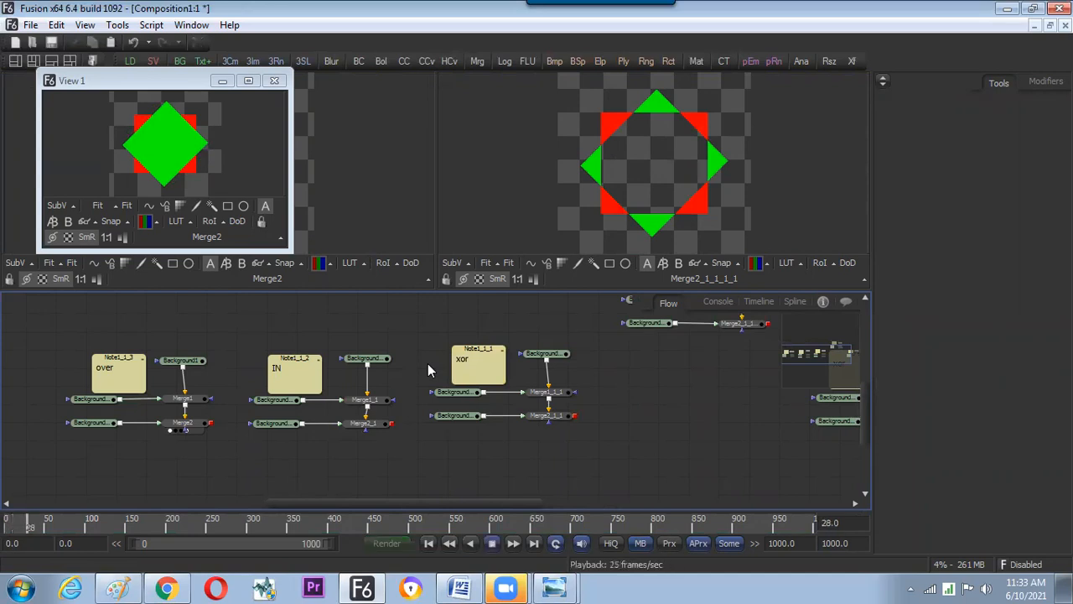
left_click(472, 361)
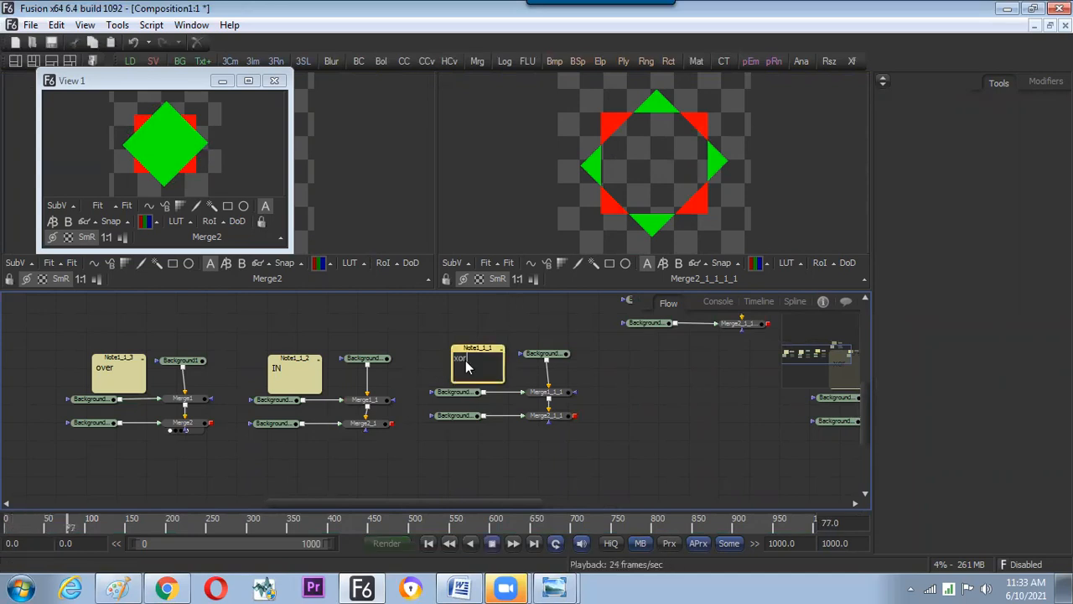
left_click_drag(452, 360, 294, 410)
type("HE")
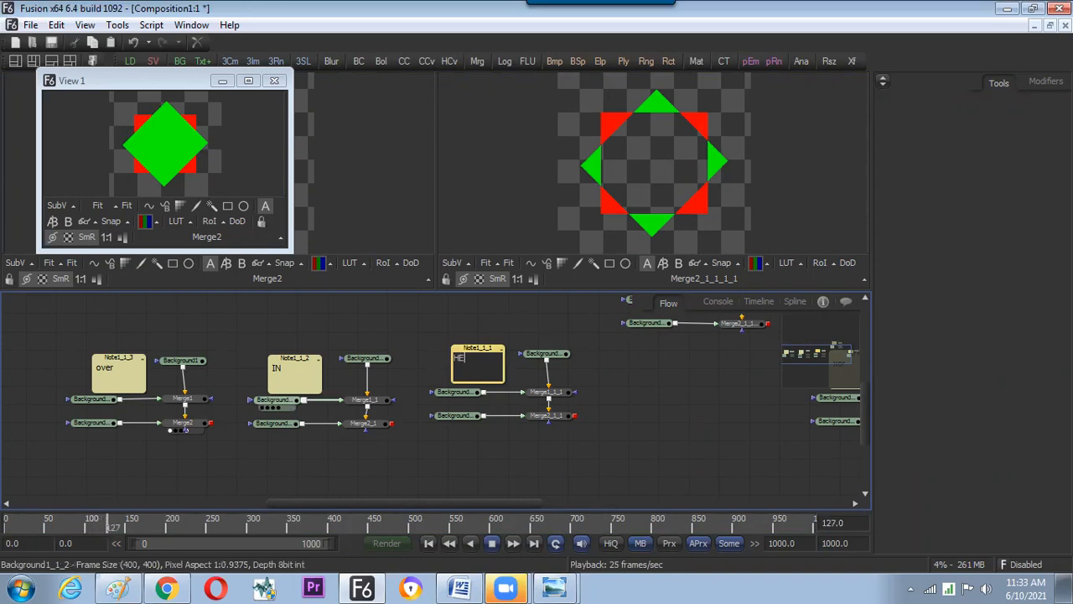
type("LD OUT")
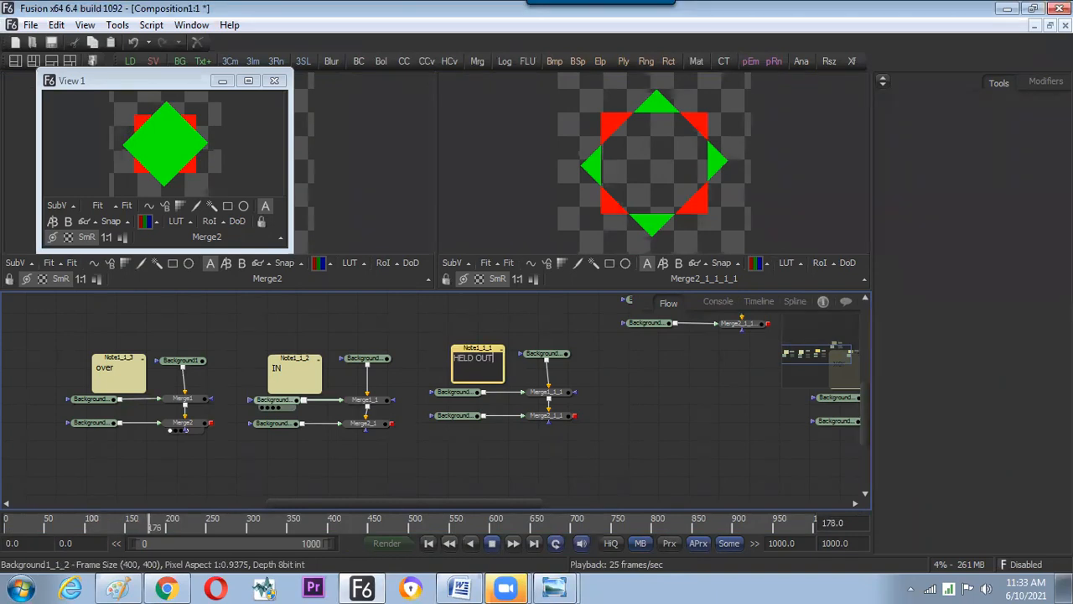
left_click(599, 415)
Check the operator of Merge2_1_1_1, replace the text of its network's note with "ATOP", and stop the playback
left_click_drag(652, 407, 564, 451)
left_click(654, 406)
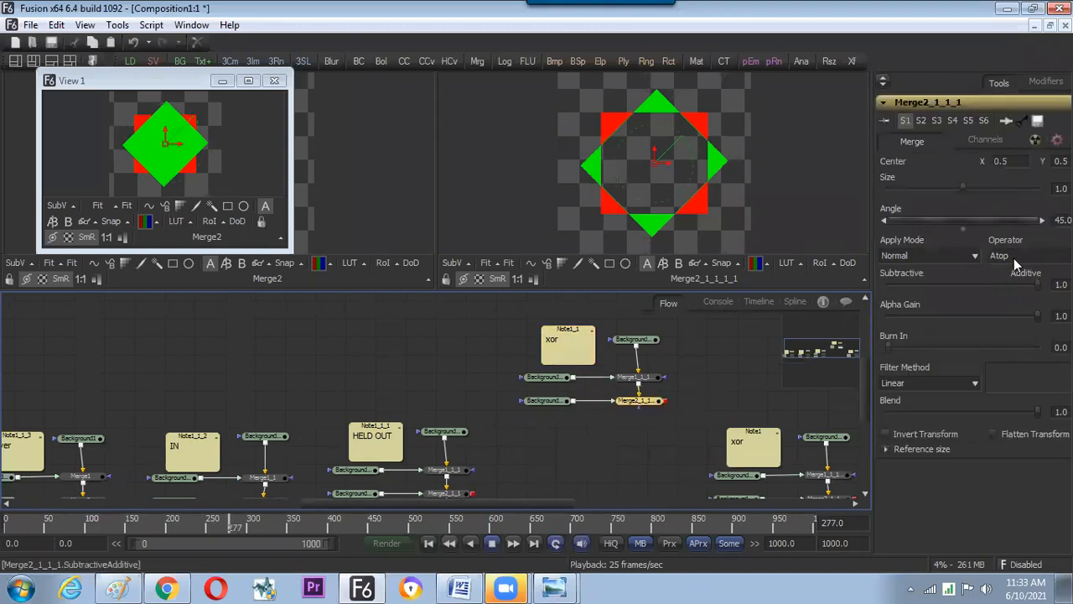
double_click(568, 345)
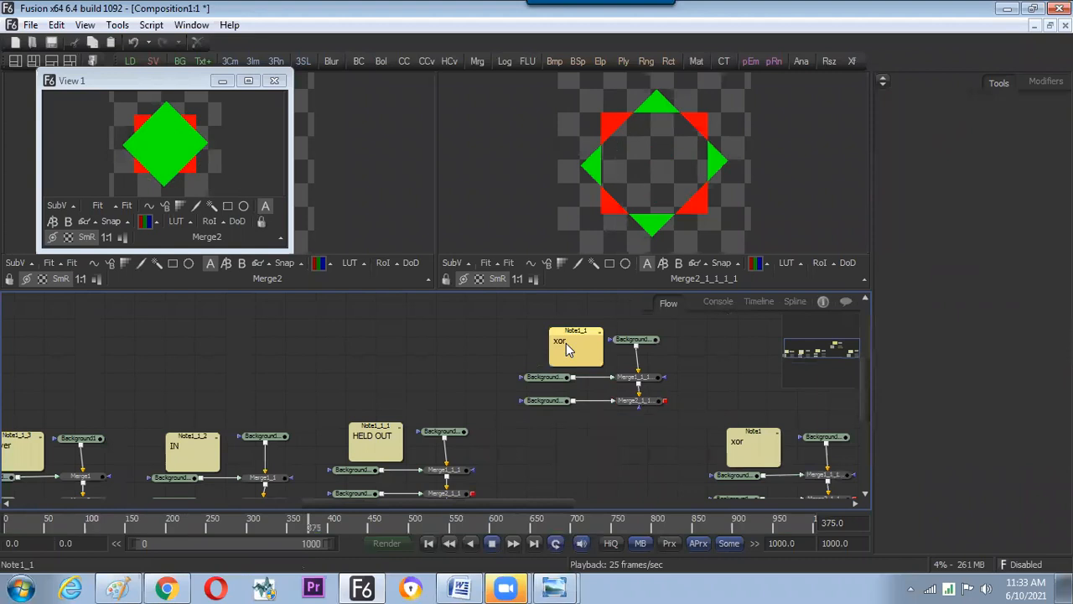
key("ctrl+a")
type("ATOP")
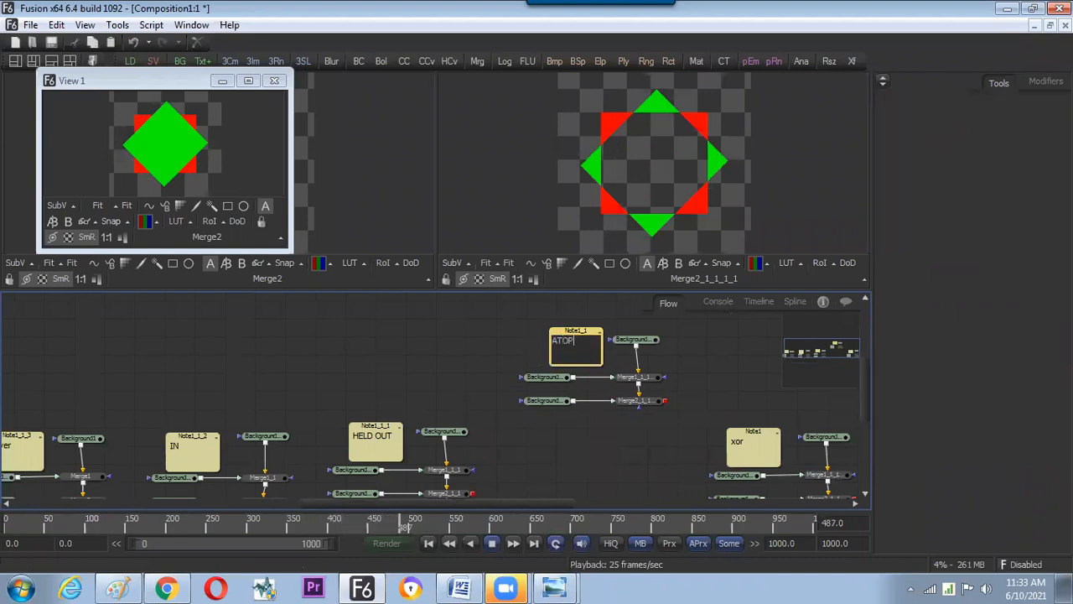
left_click(482, 430)
key("space")
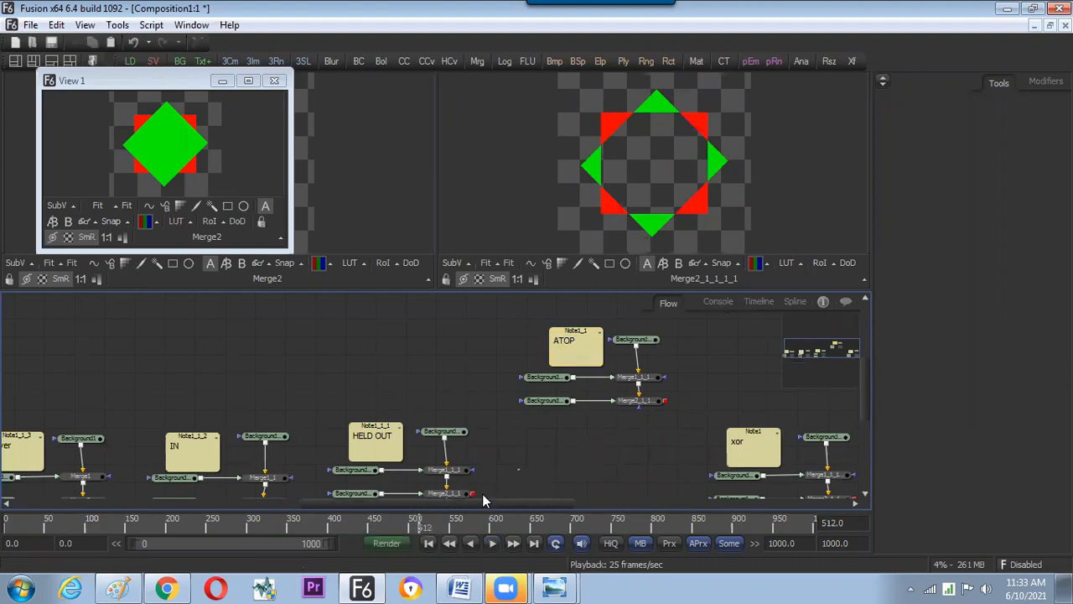
Examine the operator of the last network's Merge2_1_1_1_1 against its note and look over the row of labelled networks
left_click_drag(606, 444, 634, 383)
left_click(588, 436)
left_click(656, 432)
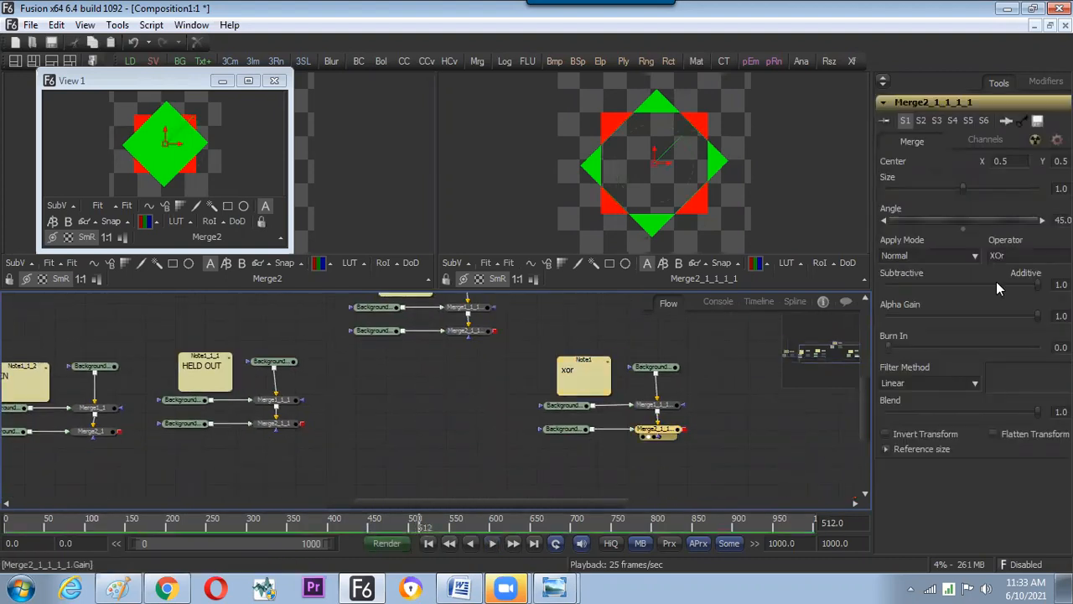
left_click_drag(397, 407, 508, 439)
left_click_drag(474, 433, 576, 442)
left_click_drag(397, 426, 598, 418)
left_click_drag(339, 404, 255, 367)
mouse_move(327, 364)
left_mouse_down()
mouse_move(264, 408)
mouse_move(225, 414)
left_mouse_up()
left_click_drag(326, 358, 300, 354)
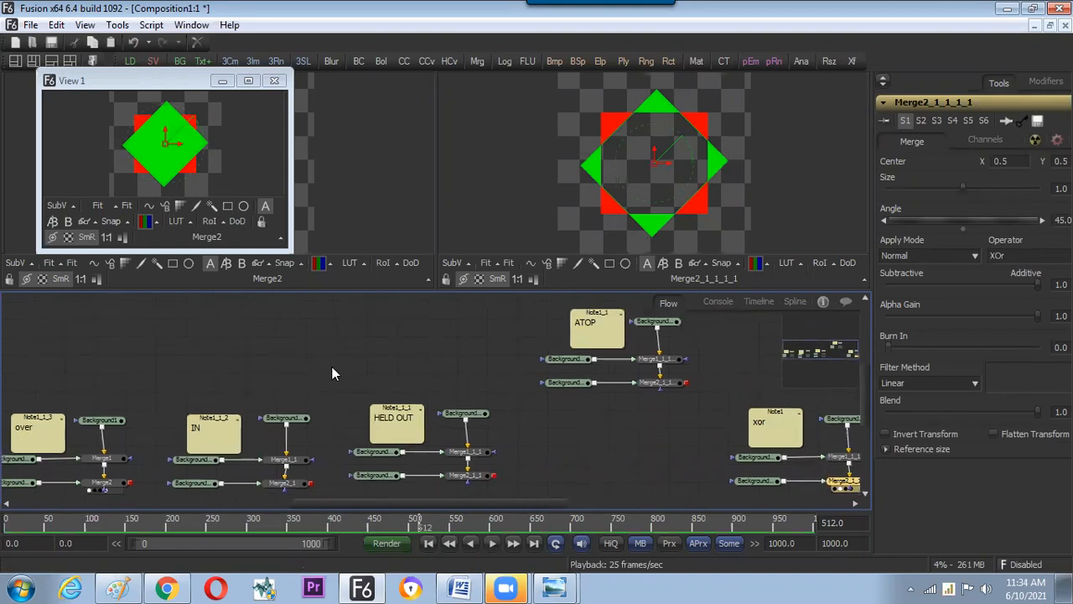
left_click_drag(331, 360, 340, 345)
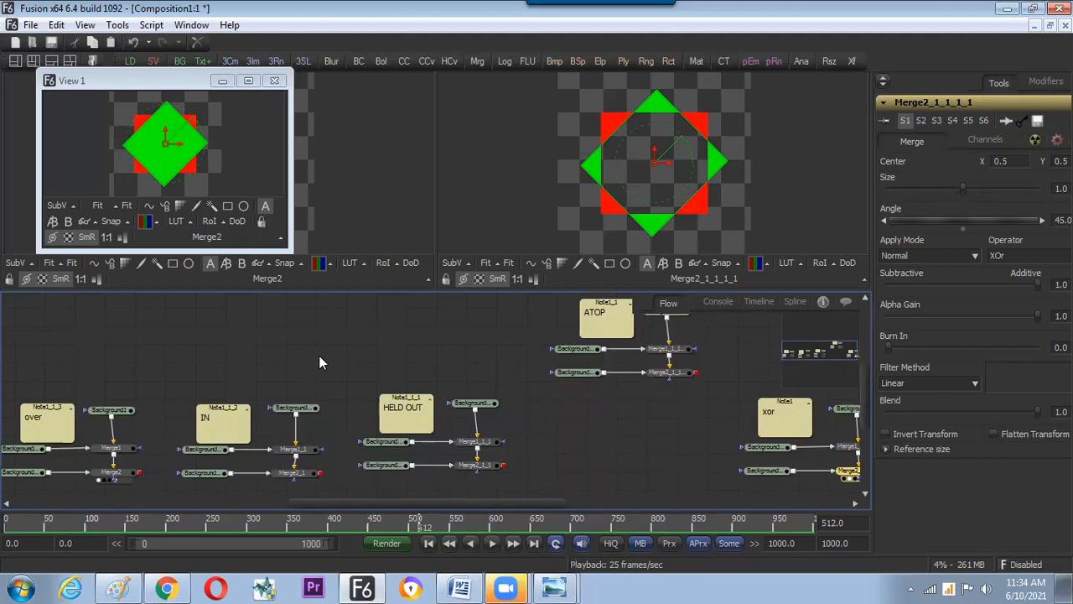
Enlarge the node flow to the full workspace and move the Over network with its note beneath View 1
key("F4")
left_click_drag(314, 335, 387, 396)
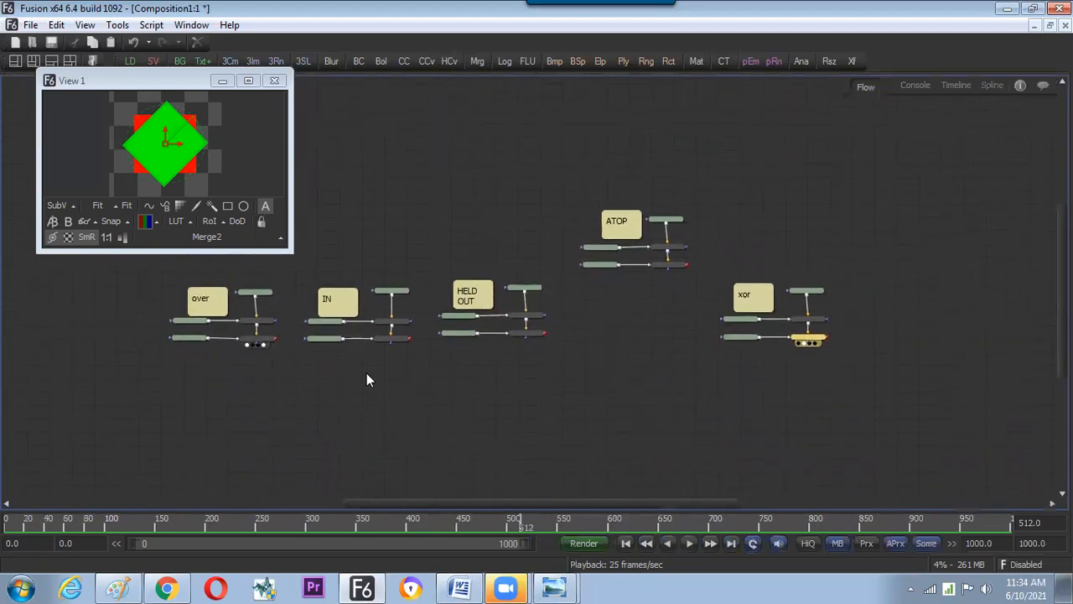
mouse_move(147, 279)
left_mouse_down()
mouse_move(273, 350)
mouse_move(192, 330)
left_mouse_up()
left_click(232, 395)
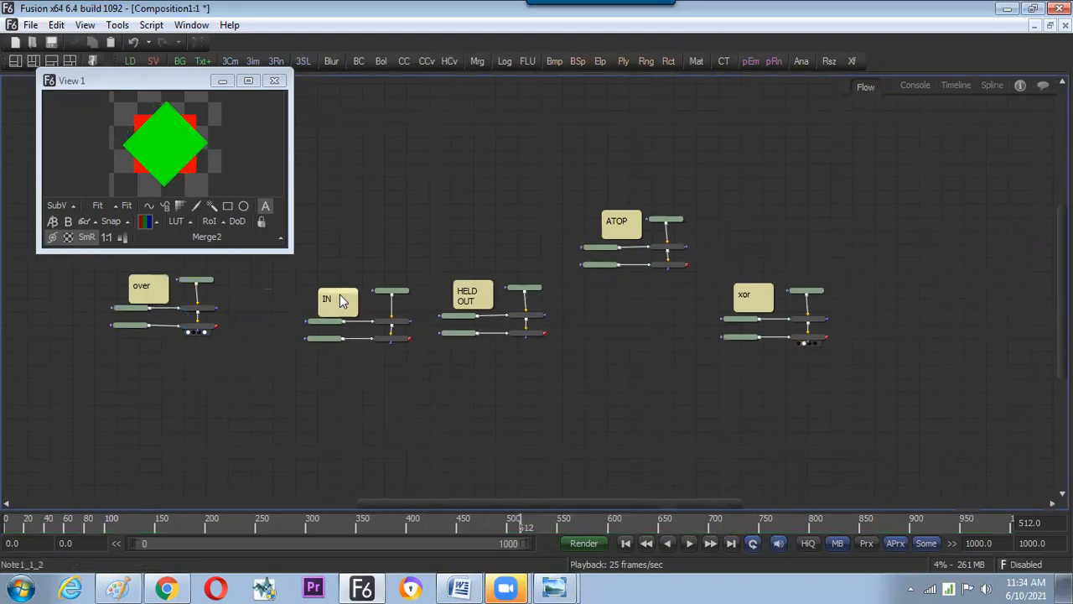
Move the Held Out network down out of the row and shift the In network further from the Over network
left_click_drag(311, 267, 389, 367)
left_click_drag(446, 253, 541, 412)
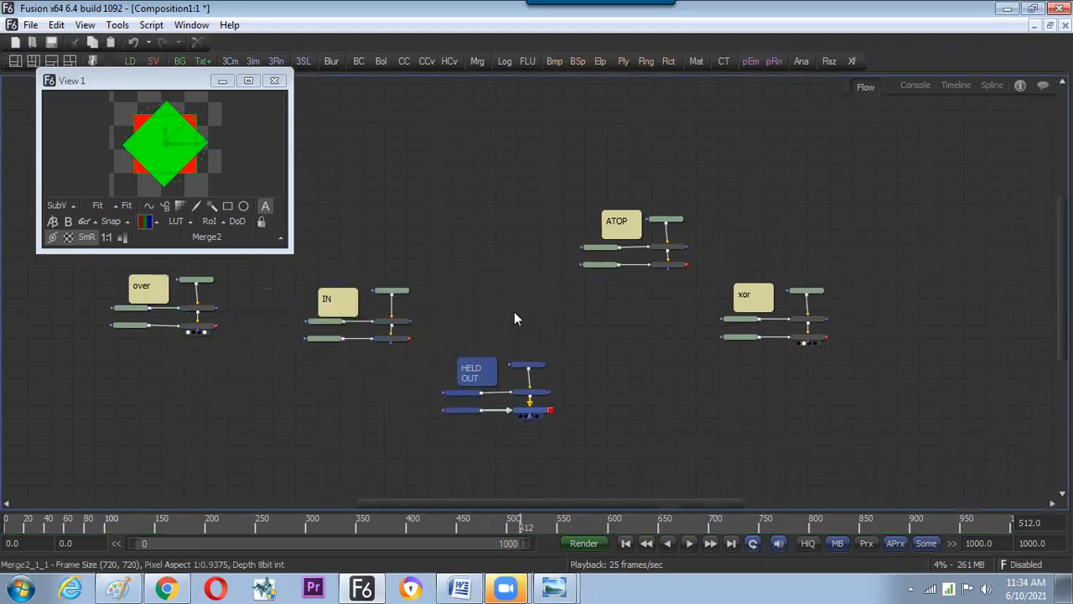
left_click_drag(308, 266, 448, 341)
left_click(432, 275)
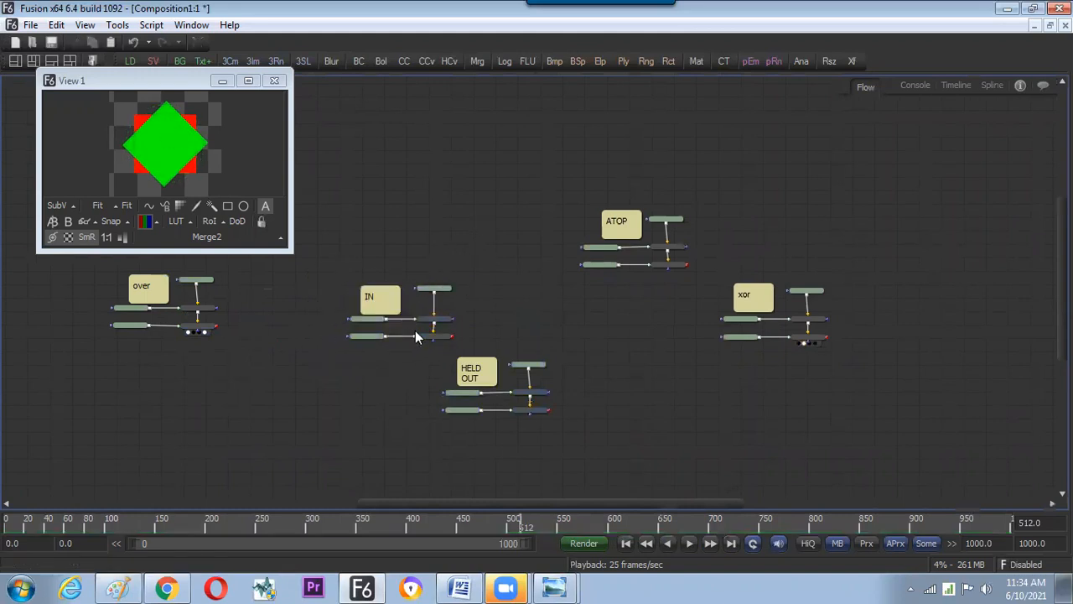
Spread the Atop, XOr and Held Out networks further apart, each together with its note
left_click_drag(568, 180, 683, 300)
left_click_drag(726, 249, 825, 374)
left_click_drag(698, 294, 566, 179)
left_click_drag(628, 224, 697, 234)
left_click_drag(466, 343, 543, 424)
left_click_drag(534, 365, 597, 373)
left_click(441, 265)
Create a second floating view beside View 1 and display the In network's Merge2_1 in it, fitted to the window
left_click(191, 24)
left_click(184, 46)
left_click_drag(439, 57, 390, 87)
left_click_drag(440, 340, 446, 175)
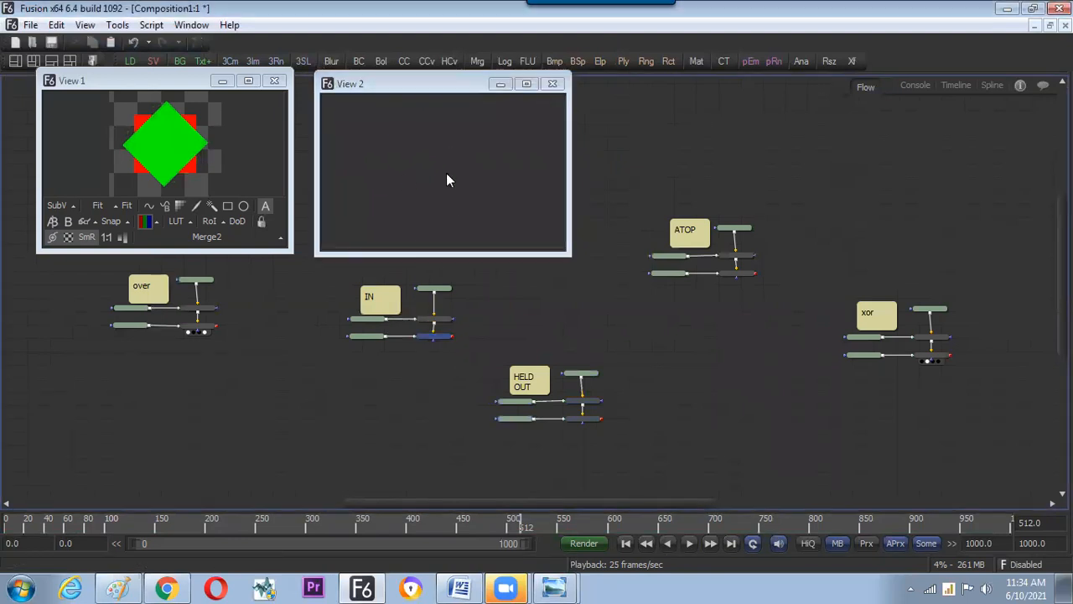
left_click(403, 209)
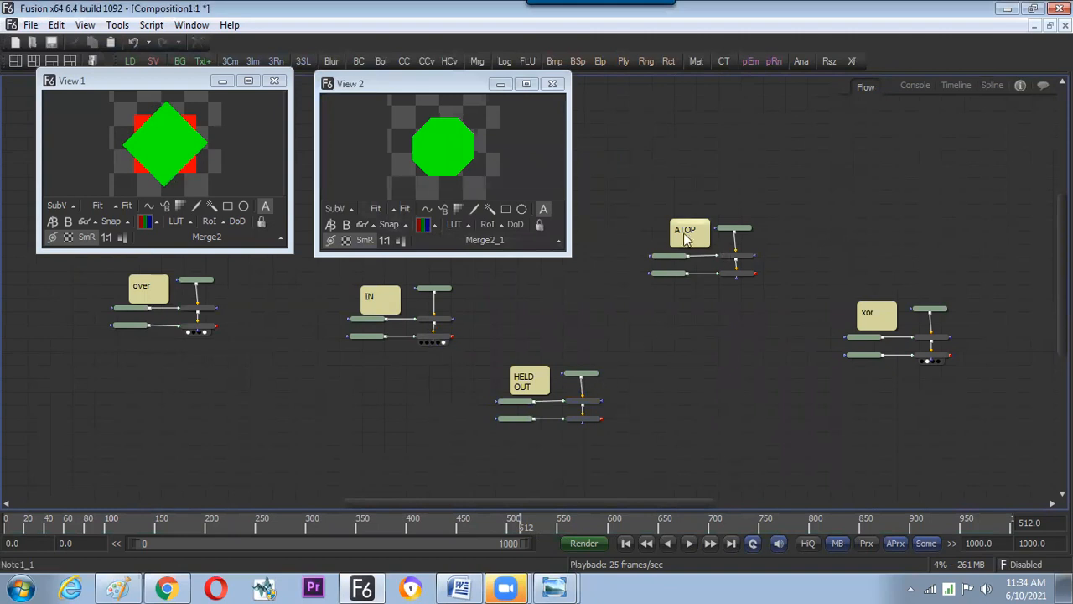
Create a third floating view beside View 2 and move the Atop network with its note beneath it
left_click(191, 24)
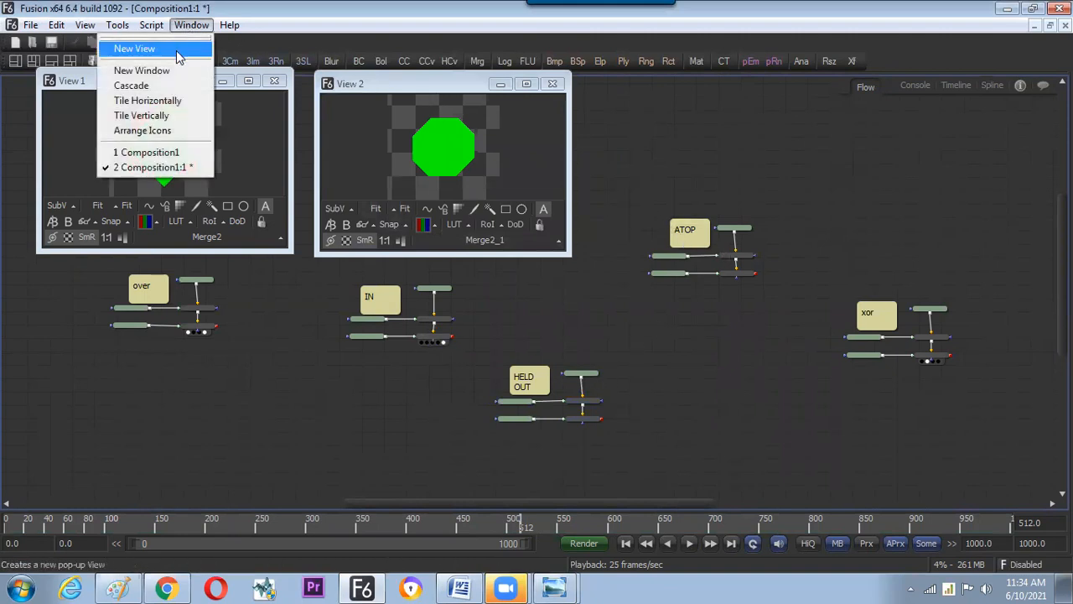
left_click(182, 46)
left_click_drag(448, 57, 698, 38)
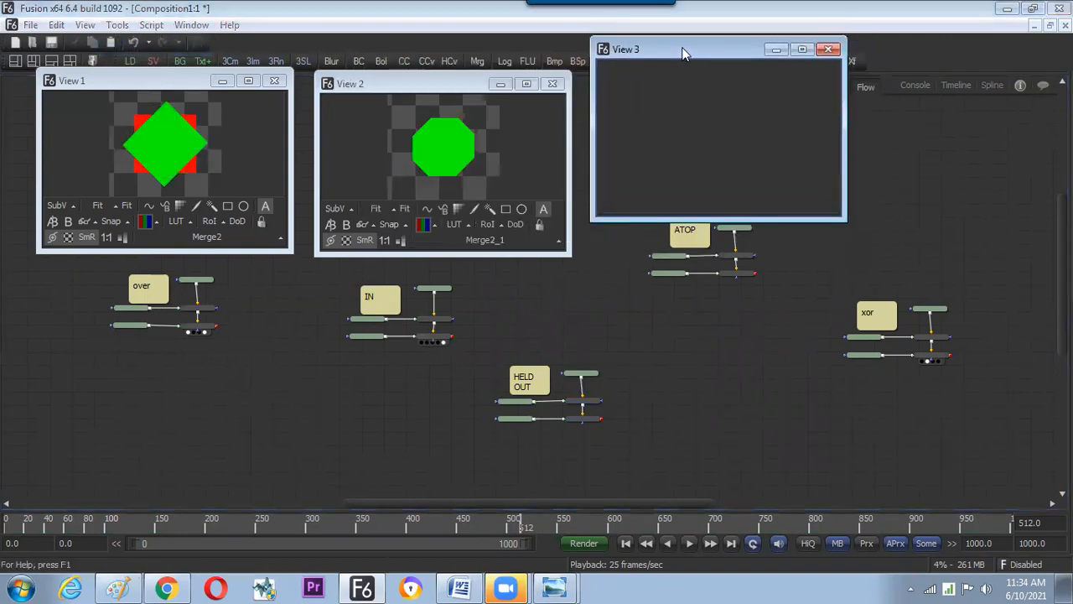
left_click_drag(736, 333, 641, 226)
left_click_drag(733, 230, 740, 261)
left_click_drag(722, 50, 730, 92)
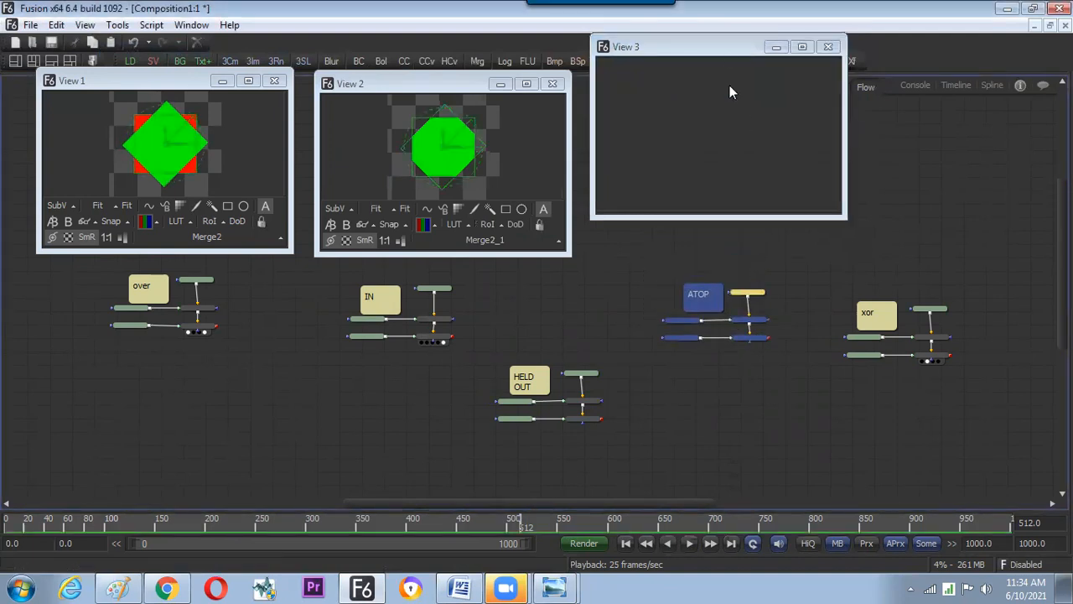
Display the Atop network's Merge2_1_1_1 in View 3, fit it to the window, and nudge the view towards View 2
left_click(761, 342)
left_click_drag(757, 338, 705, 230)
left_click(688, 208)
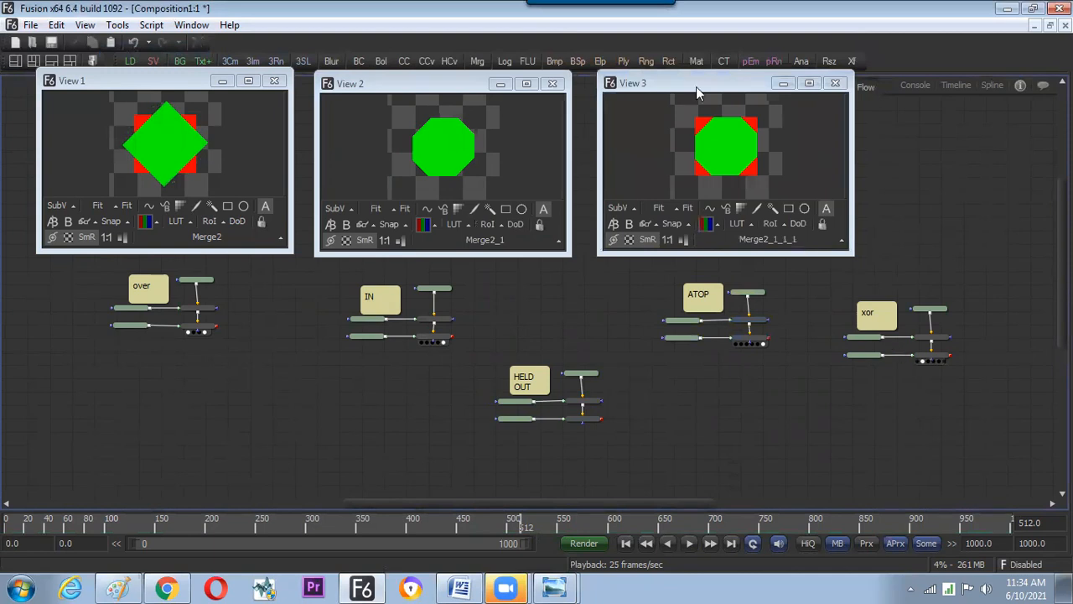
left_click_drag(688, 88, 678, 89)
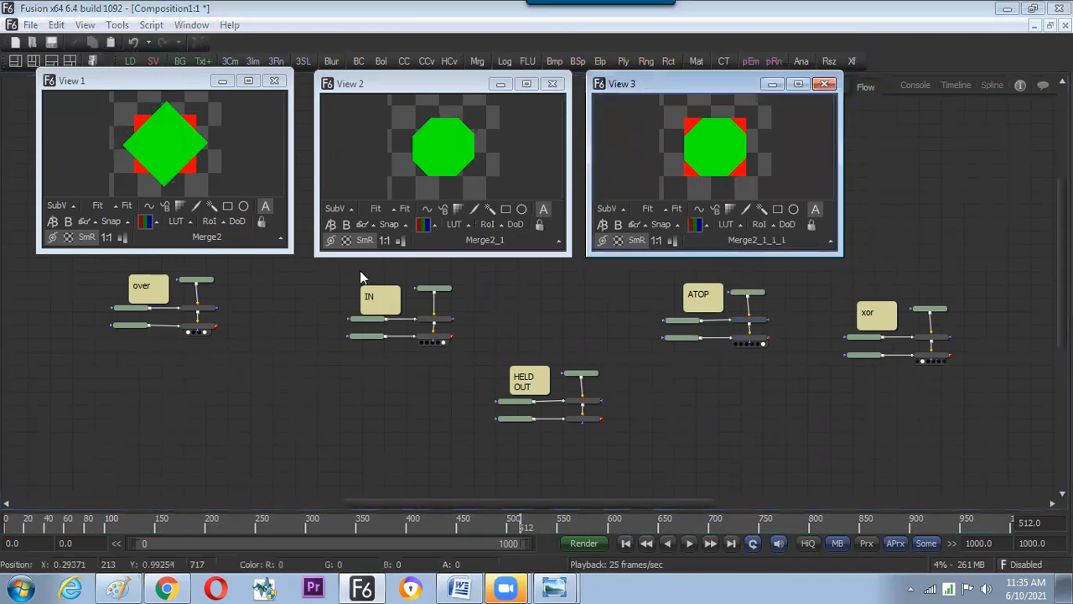
Shift the In network slightly beneath View 2 and nudge View 2 and View 3 closer to View 1
left_click_drag(321, 272, 453, 356)
left_click_drag(442, 289, 464, 287)
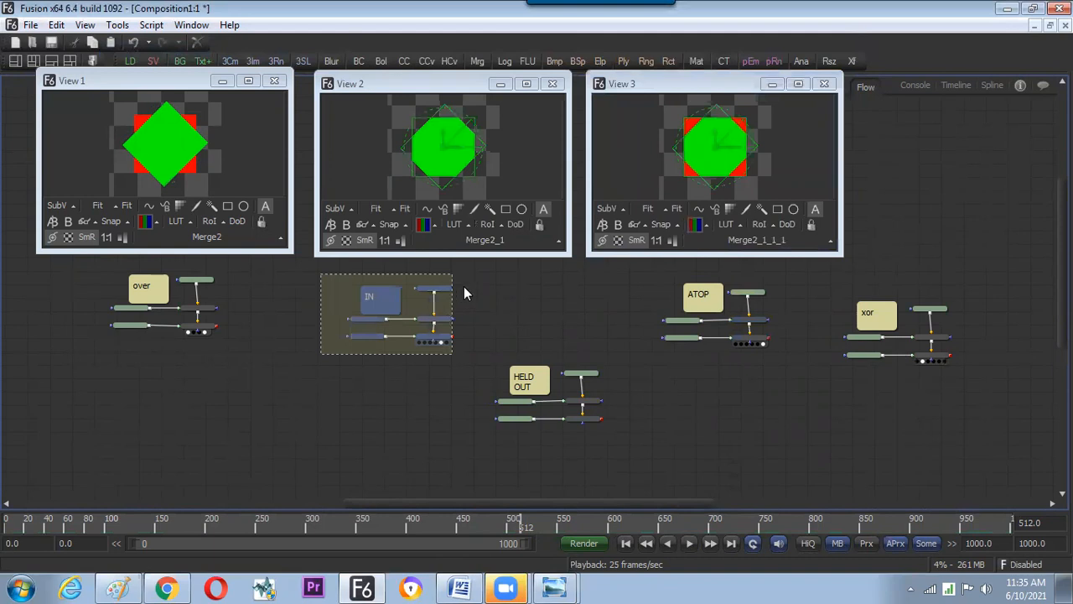
left_click_drag(421, 88, 412, 90)
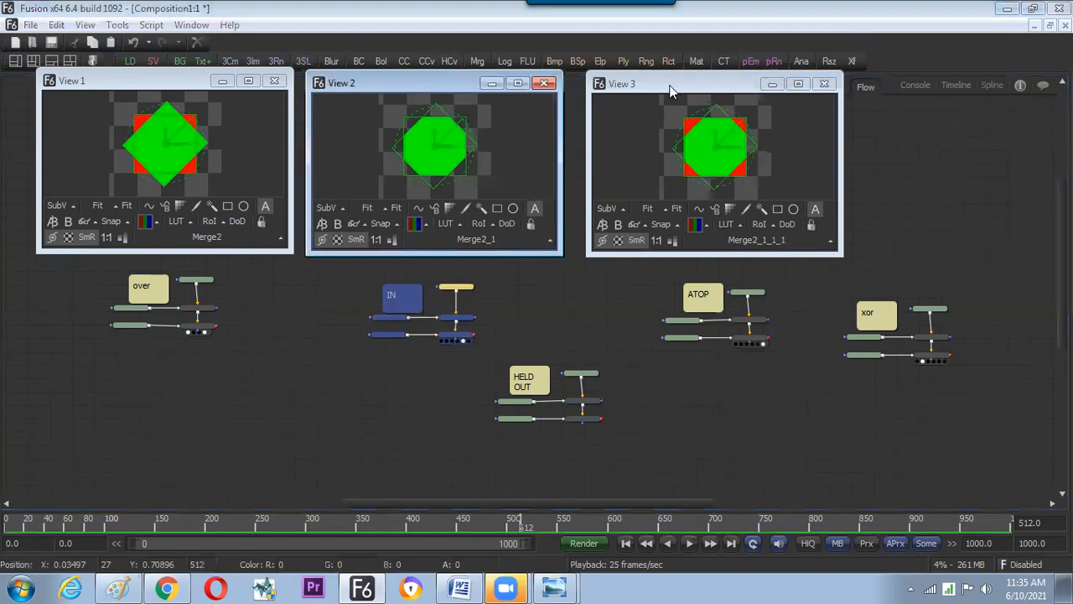
left_click_drag(668, 88, 657, 88)
Create a fourth floating view beside View 3 and shift all four views so they fit in one row
left_click(231, 297)
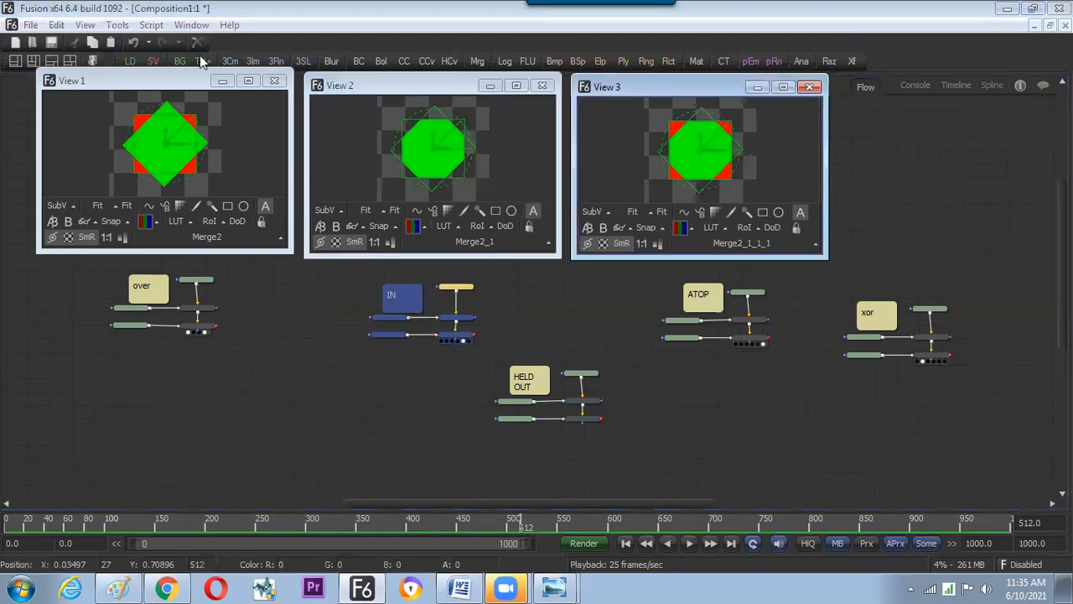
left_click(186, 50)
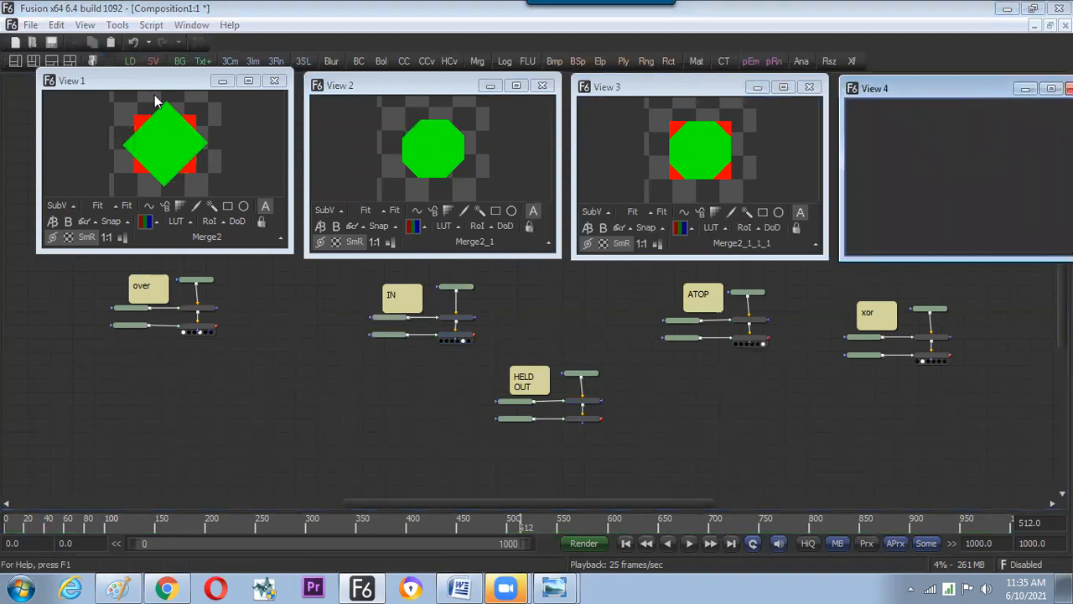
left_click_drag(169, 82, 152, 85)
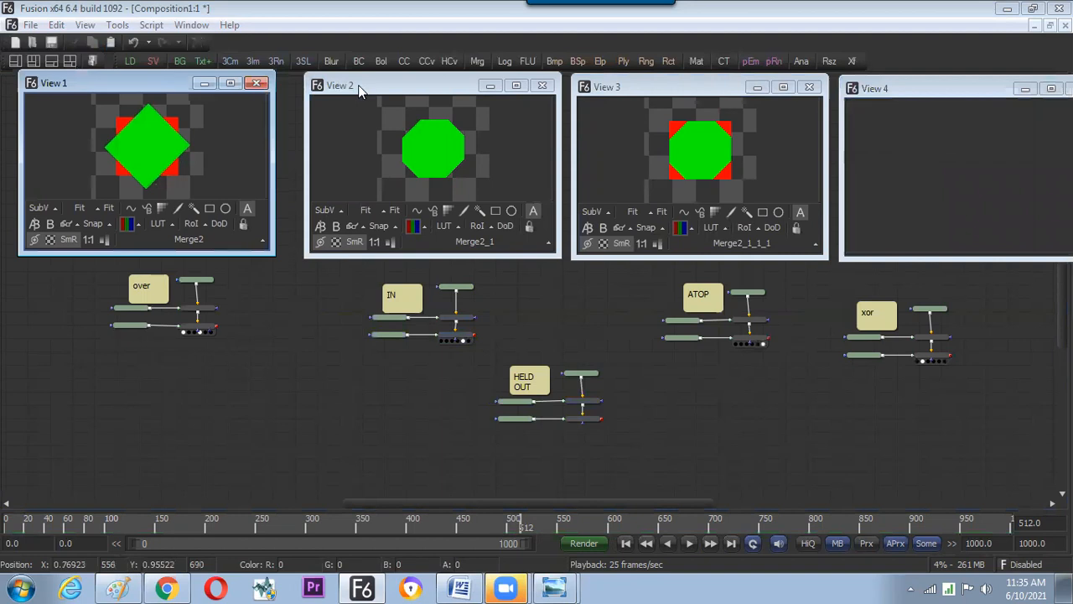
left_click_drag(376, 88, 362, 87)
left_click_drag(627, 88, 609, 89)
left_click_drag(899, 88, 877, 89)
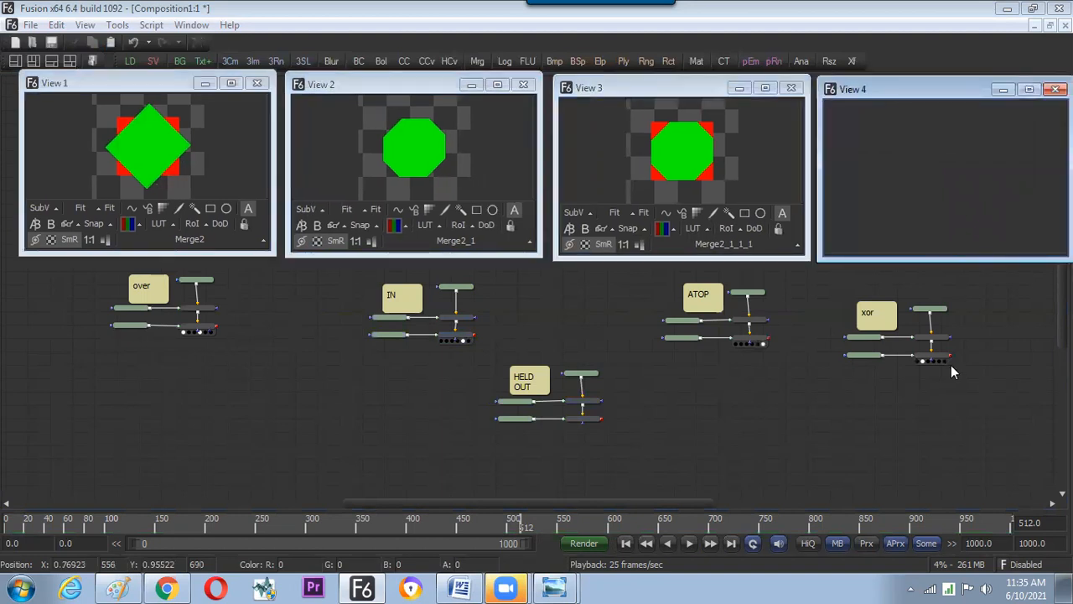
Display Merge2_1_1_1_1 in View 4, fitted to the window, and move the XOr network beneath the view
left_click(951, 365)
left_click_drag(958, 206, 959, 207)
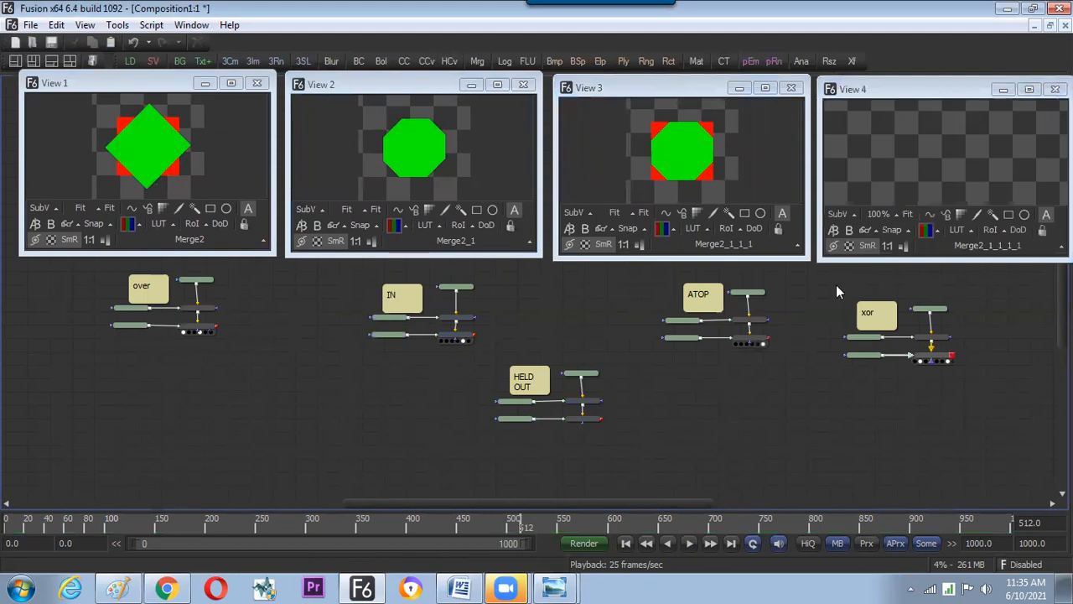
left_click_drag(948, 306, 967, 303)
left_click(877, 361)
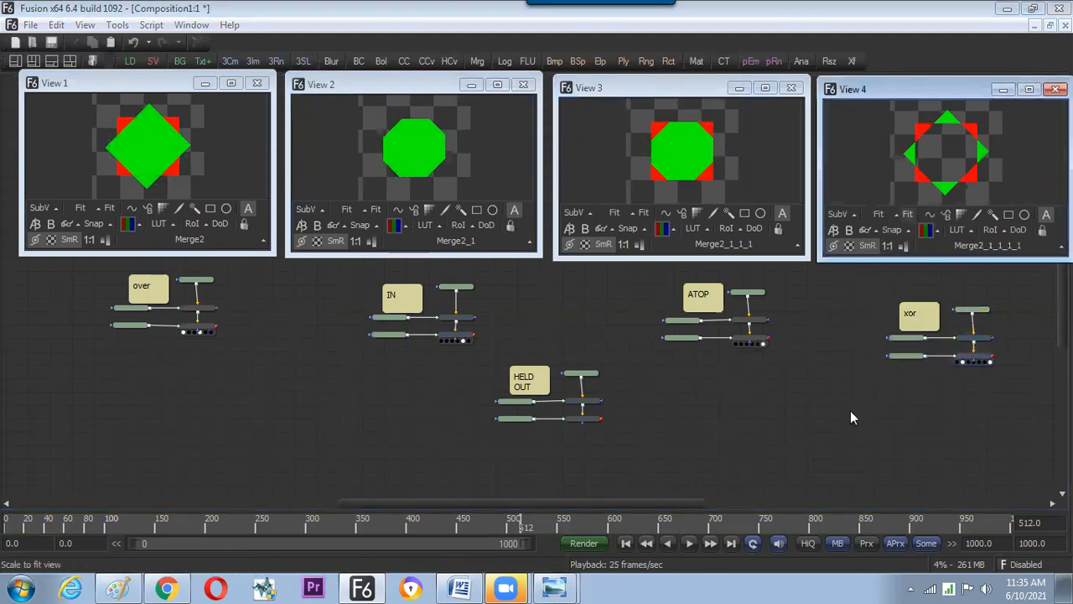
Create a fifth floating view and place it in the lower-left area of the flow, beneath View 1
left_click_drag(486, 359, 597, 441)
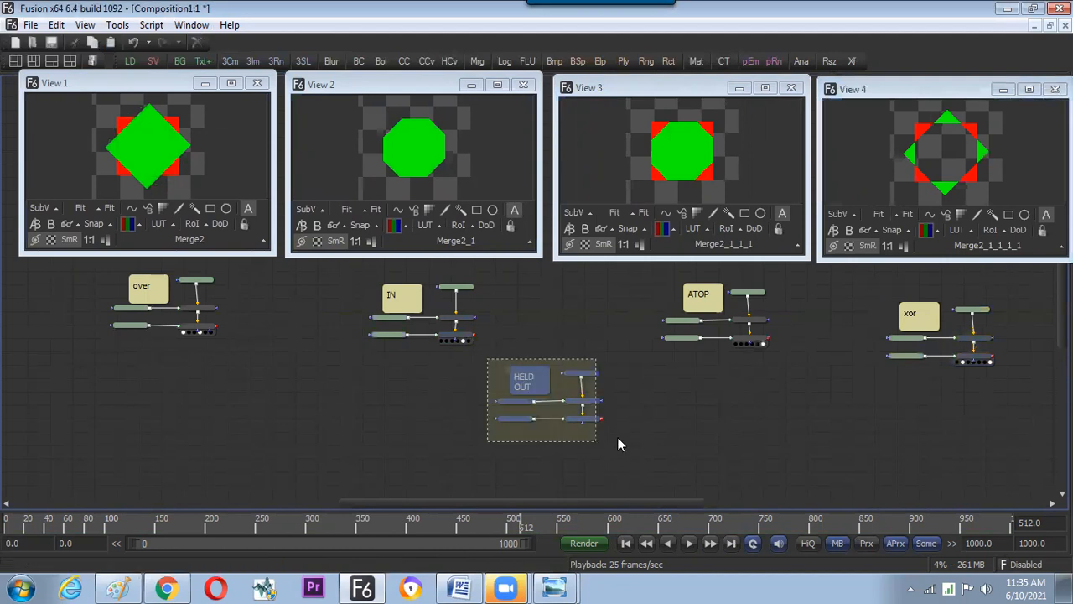
left_click(471, 389)
left_click(192, 26)
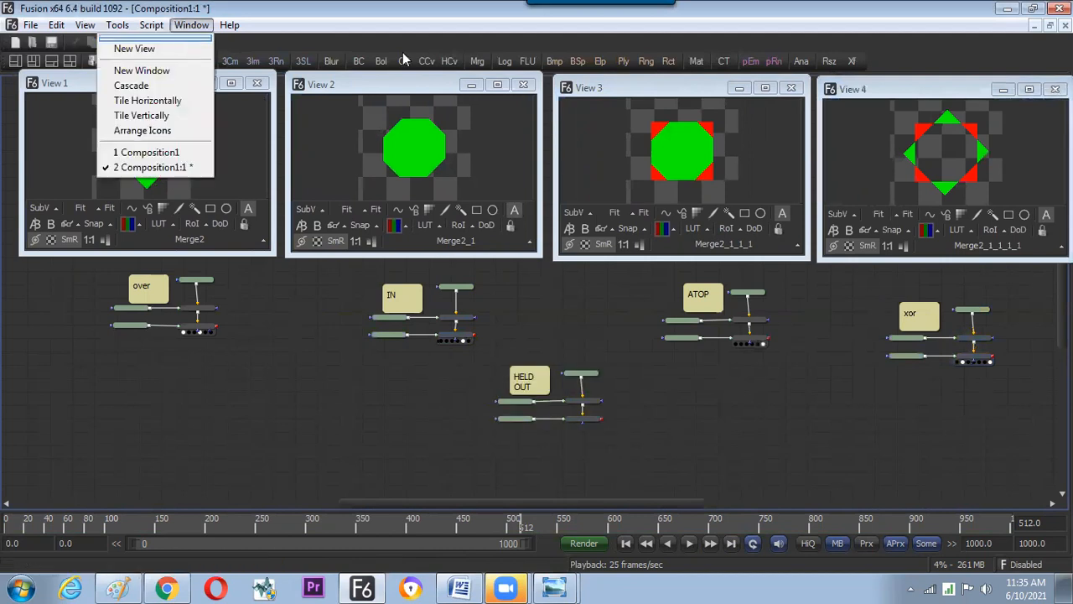
left_click(189, 45)
left_click_drag(403, 57, 268, 394)
Move the Held Out network beside View 5 and display its Merge2_1_1 there, fitted to the window
left_click_drag(466, 361, 583, 426)
left_click_drag(582, 374, 520, 434)
left_click(570, 396)
left_click_drag(537, 478, 335, 472)
left_click(219, 510)
left_click_drag(288, 383, 297, 376)
left_click(660, 406)
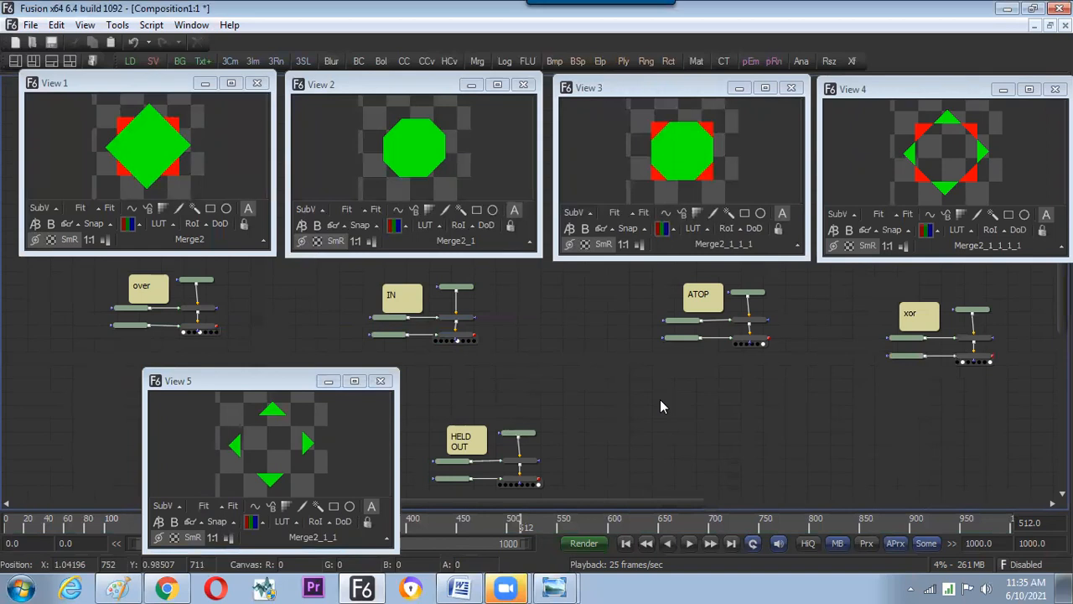
Switch to Snipping Tool and capture the Fusion window with all five views and labelled networks
left_click(20, 589)
left_click(49, 402)
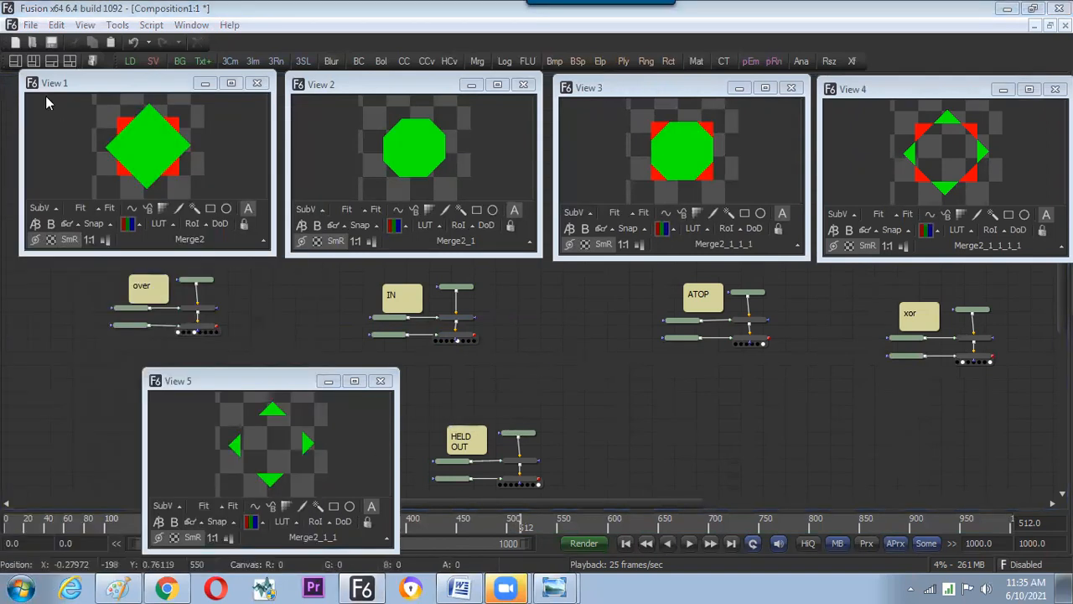
left_click_drag(8, 20, 1066, 554)
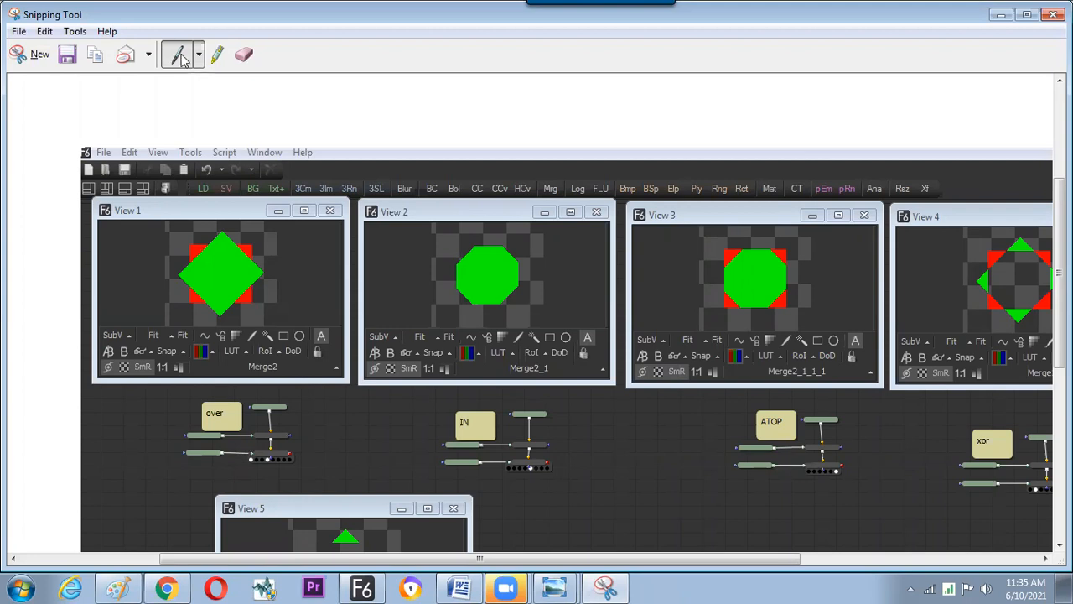
Handwrite the heading "NORMAL mode - OPERATOR" in red pen above the captured screenshot
left_click_drag(372, 94, 369, 95)
mouse_move(394, 100)
left_mouse_down()
mouse_move(393, 131)
mouse_move(405, 119)
left_mouse_up()
mouse_move(423, 118)
left_mouse_down()
mouse_move(463, 128)
mouse_move(507, 129)
mouse_move(544, 107)
mouse_move(563, 116)
mouse_move(622, 106)
mouse_move(684, 126)
left_mouse_up()
left_click_drag(286, 123, 311, 122)
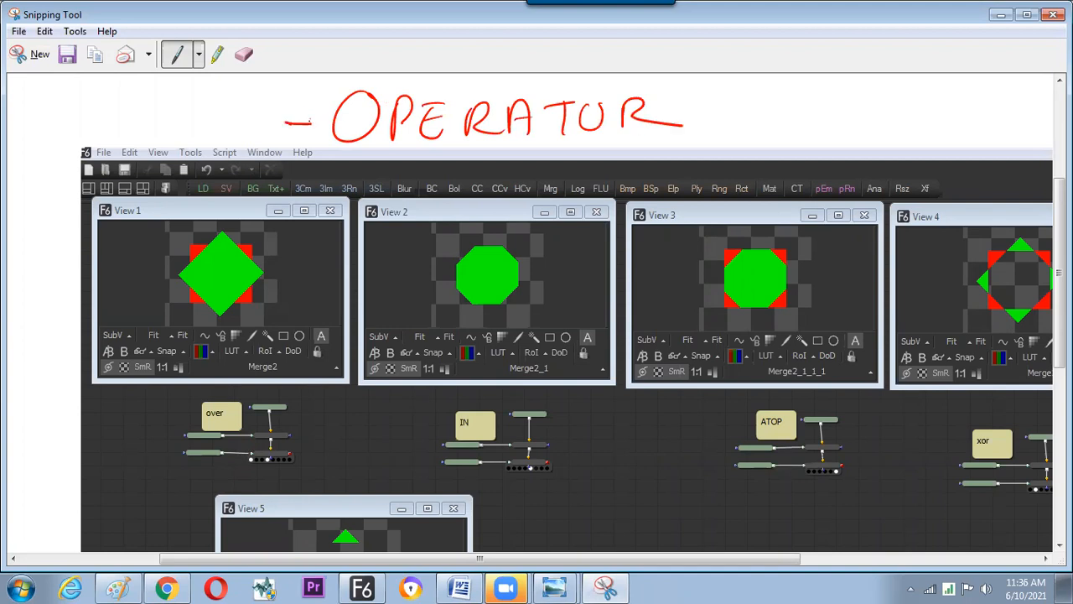
mouse_move(69, 102)
left_mouse_down()
mouse_move(71, 119)
mouse_move(95, 99)
mouse_move(104, 134)
mouse_move(126, 123)
mouse_move(272, 134)
left_mouse_up()
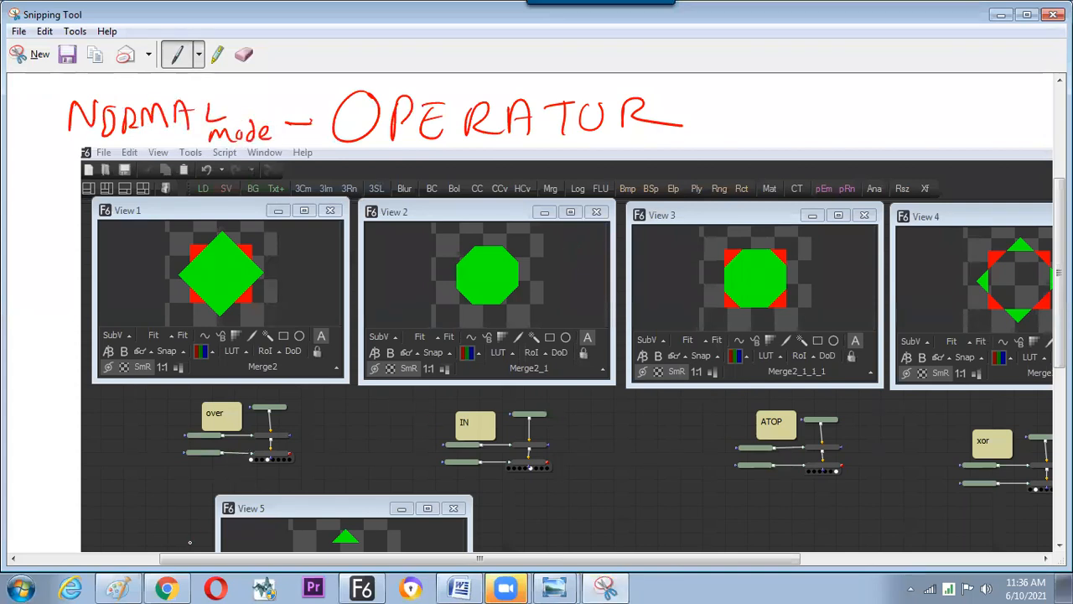
Save the annotated snip to the Desktop as a JPEG named OPERATOR IN FUSION
left_click(67, 53)
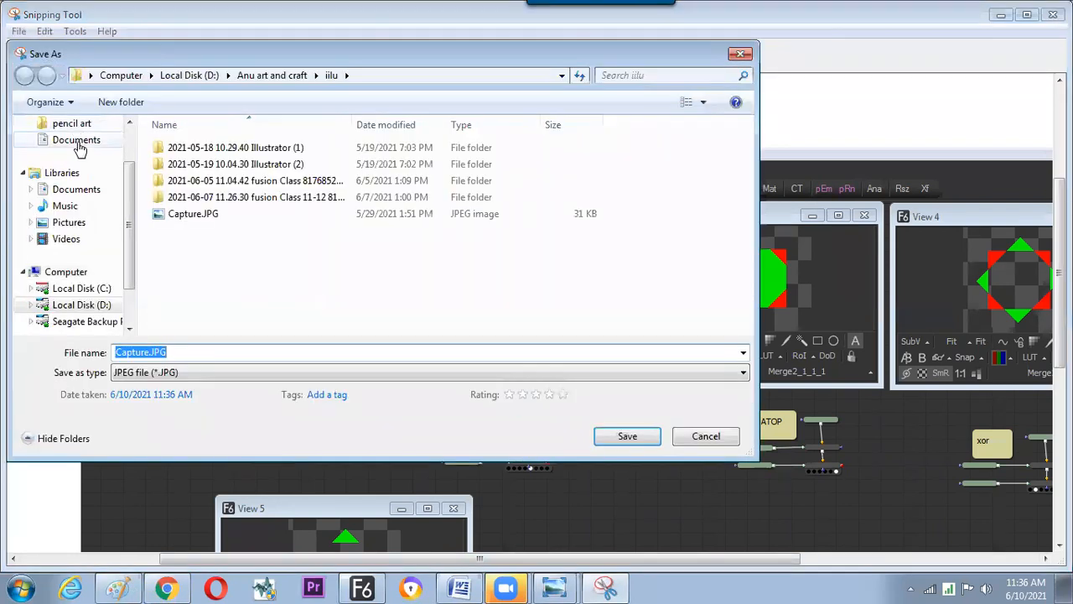
scroll(120, 204, "up", 2)
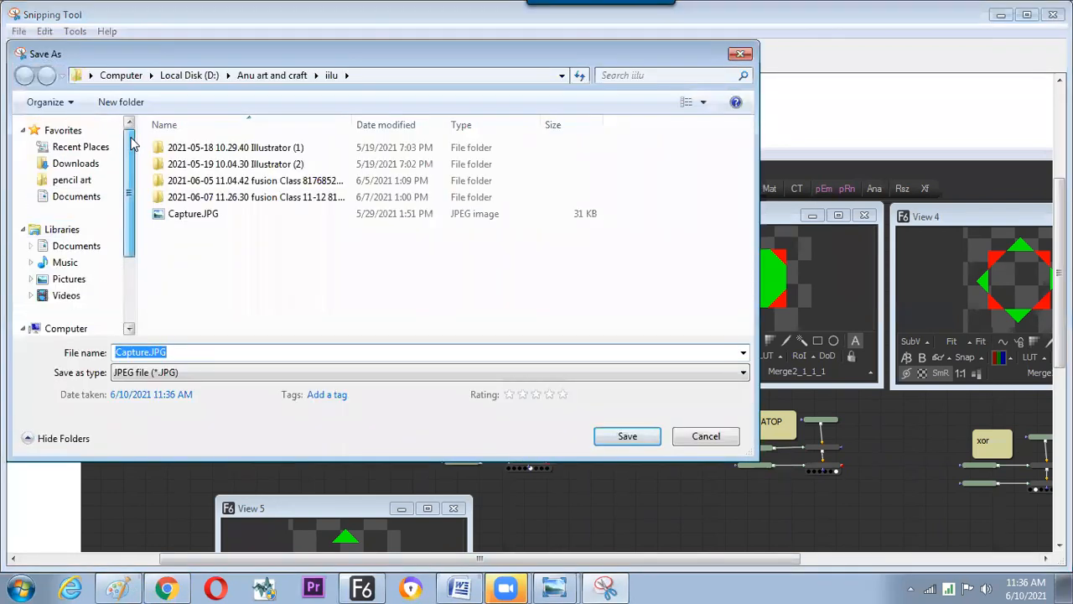
left_click(92, 76)
left_click(107, 93)
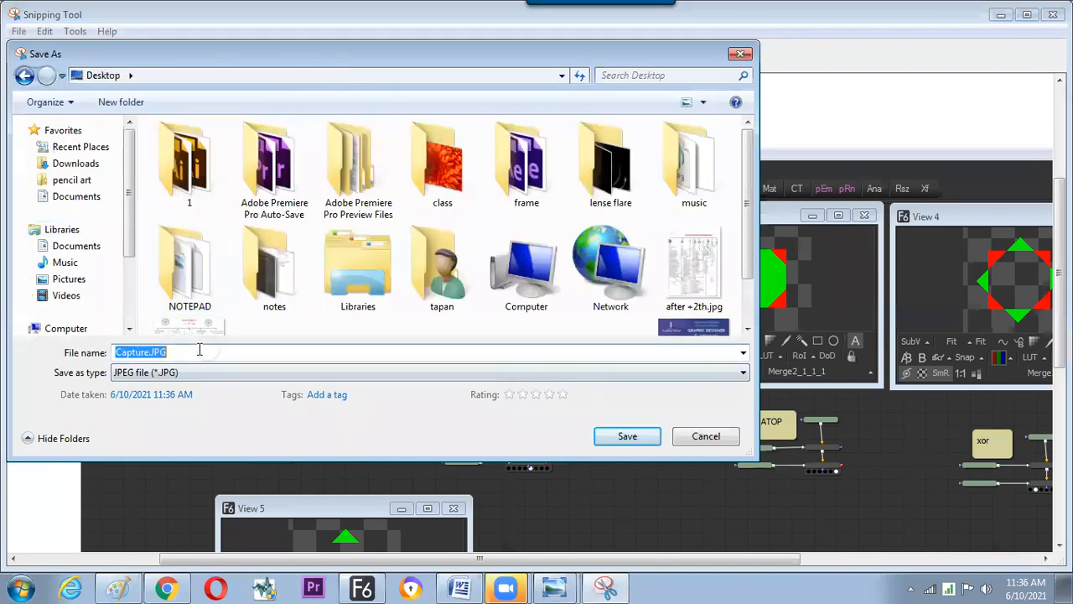
type("OPERAT")
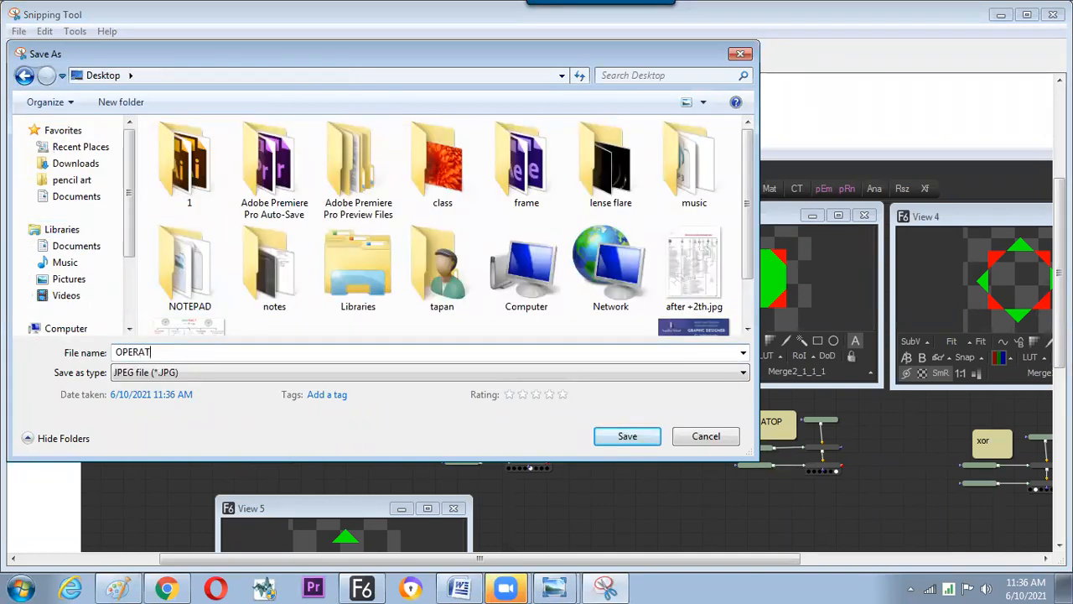
type("OR IN FUSION")
key("Return")
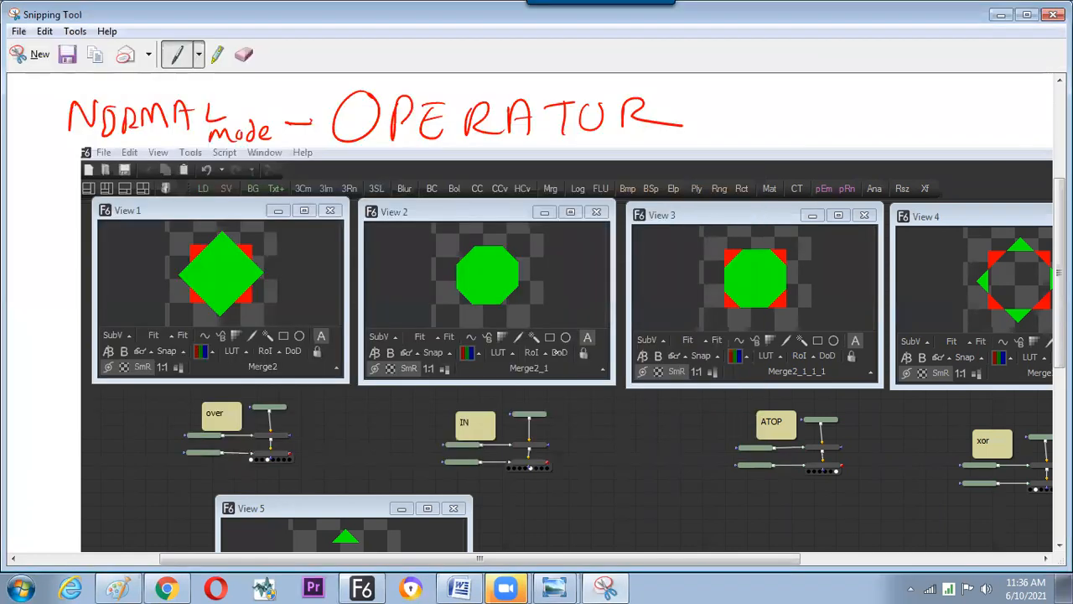
Handwrite "Condition (Blank BG)" after the heading, with lines above and below the word Condition
mouse_move(731, 99)
left_mouse_down()
mouse_move(732, 109)
mouse_move(826, 104)
left_mouse_up()
left_click_drag(712, 125, 829, 125)
mouse_move(697, 92)
left_mouse_down()
mouse_move(817, 81)
mouse_move(887, 105)
mouse_move(932, 97)
mouse_move(972, 109)
left_mouse_up()
mouse_move(972, 89)
left_mouse_down()
mouse_move(981, 107)
mouse_move(1000, 109)
left_mouse_up()
left_click_drag(1006, 81, 1006, 111)
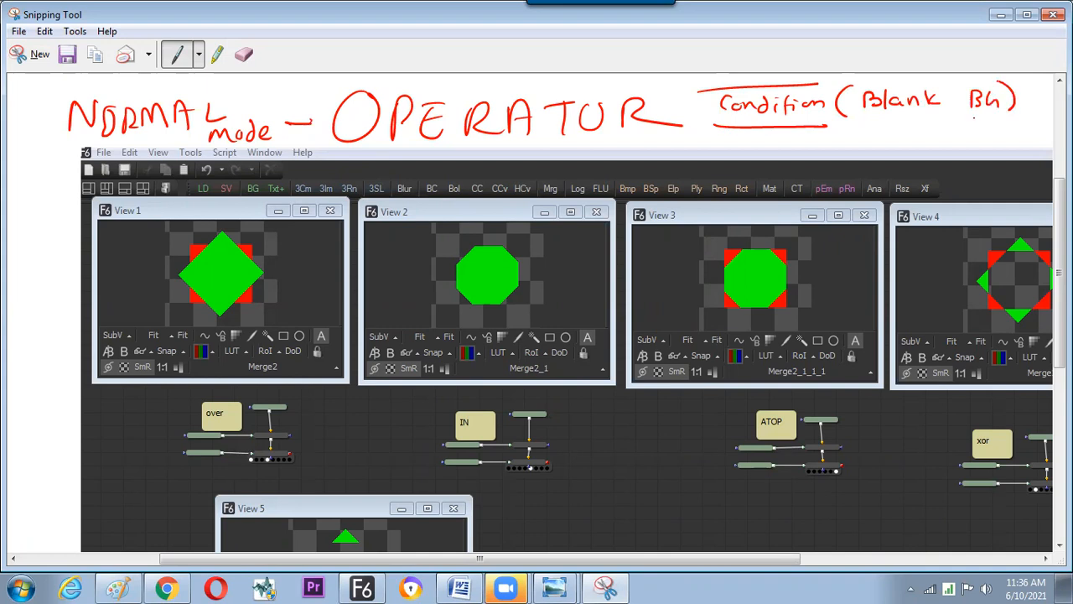
Handwrite the note "min 3 Background nod Require" under the condition and draw lines above and below "Blank BG"
left_click_drag(863, 136, 983, 132)
left_click(986, 131)
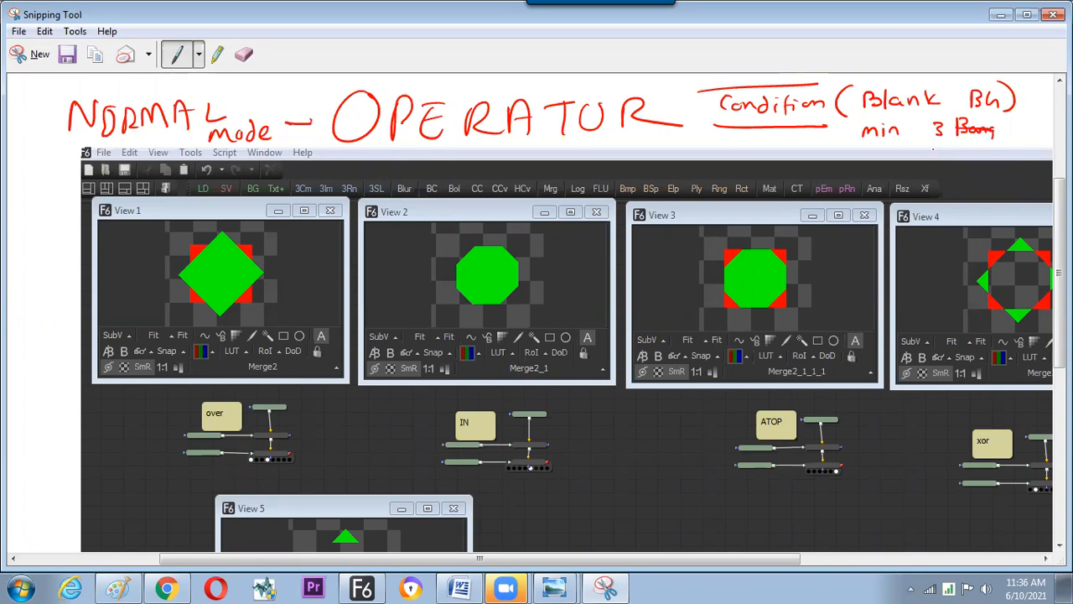
mouse_move(925, 142)
left_mouse_down()
mouse_move(938, 154)
mouse_move(1018, 143)
left_mouse_up()
mouse_move(952, 174)
left_mouse_down()
mouse_move(954, 183)
mouse_move(994, 186)
left_mouse_up()
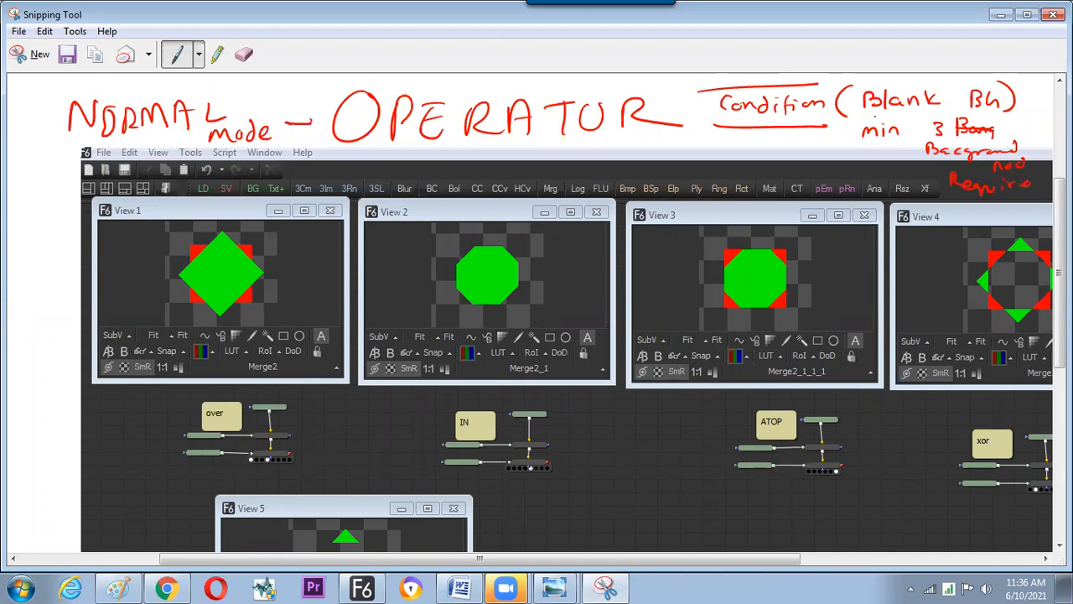
left_click_drag(860, 116, 999, 115)
left_click_drag(859, 84, 982, 84)
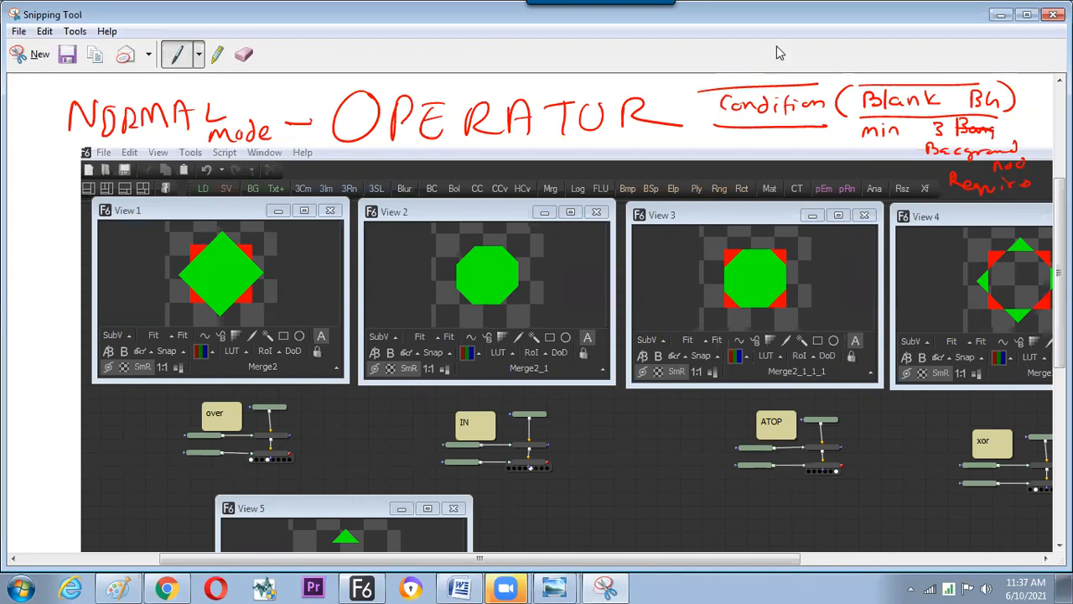
Switch to Zoom and choose OPERATOR IN FUSION.JPG from the Desktop as the file to open
left_click_drag(805, 14, 780, 2)
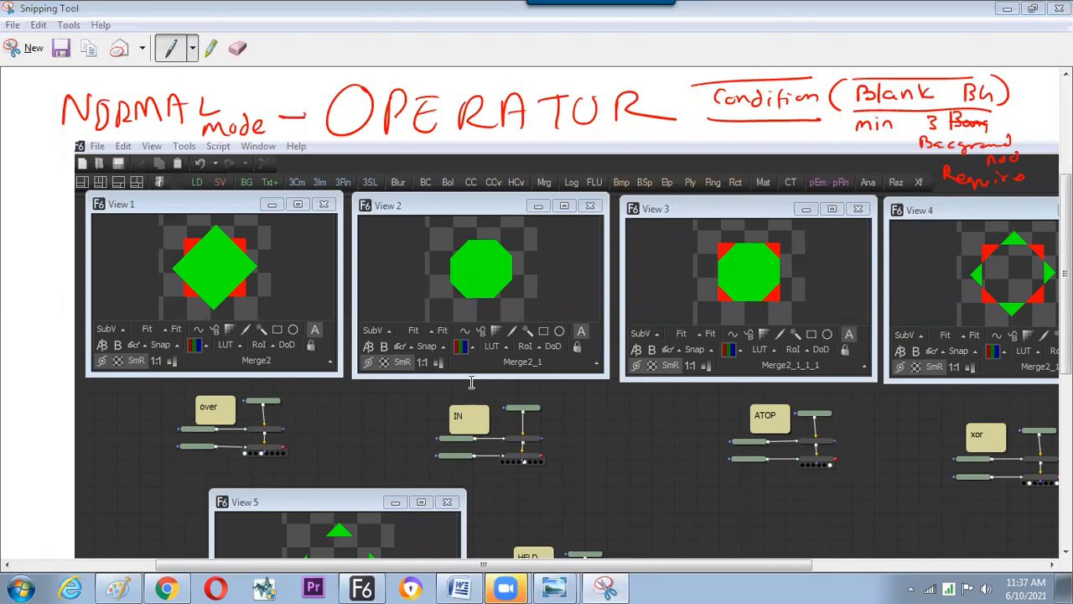
left_click(585, 457)
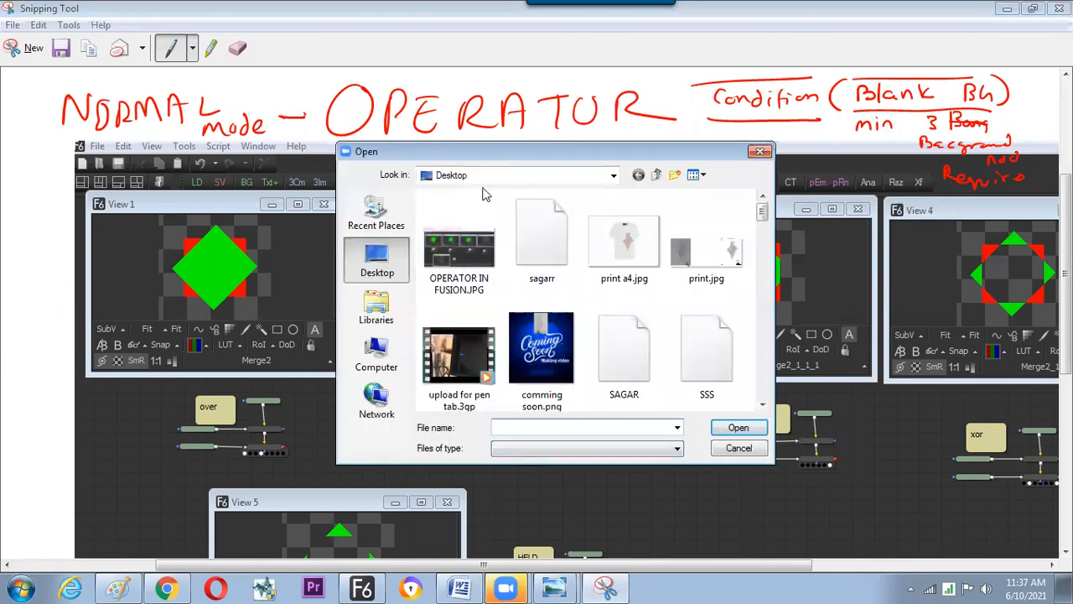
left_click(459, 252)
left_click_drag(637, 156, 458, 110)
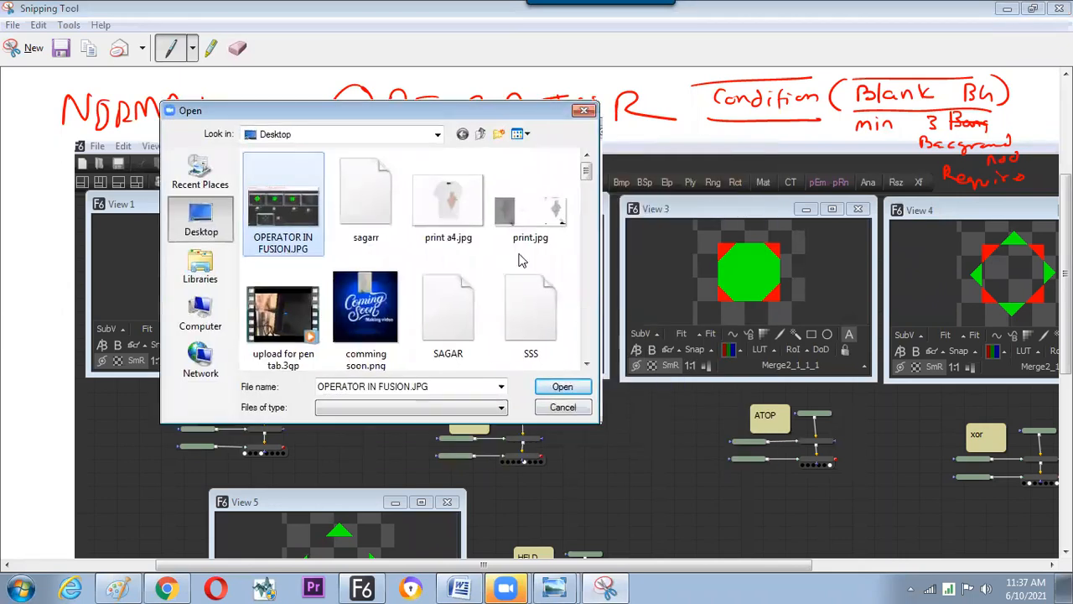
left_click(561, 383)
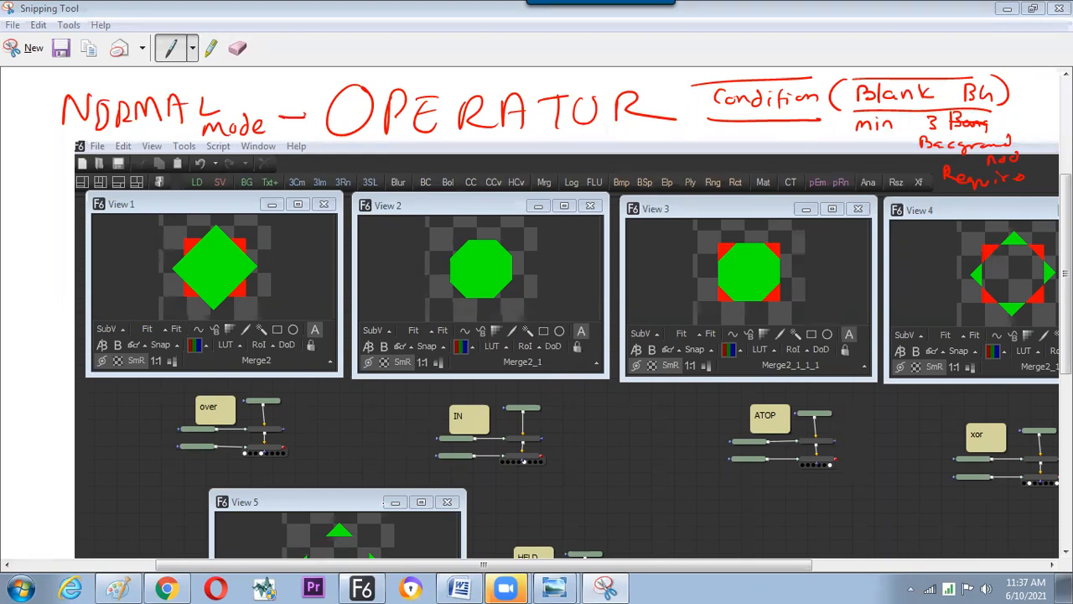
Return to Fusion and create a sixth floating view, placed over the gap between View 2 and View 3
left_click(362, 587)
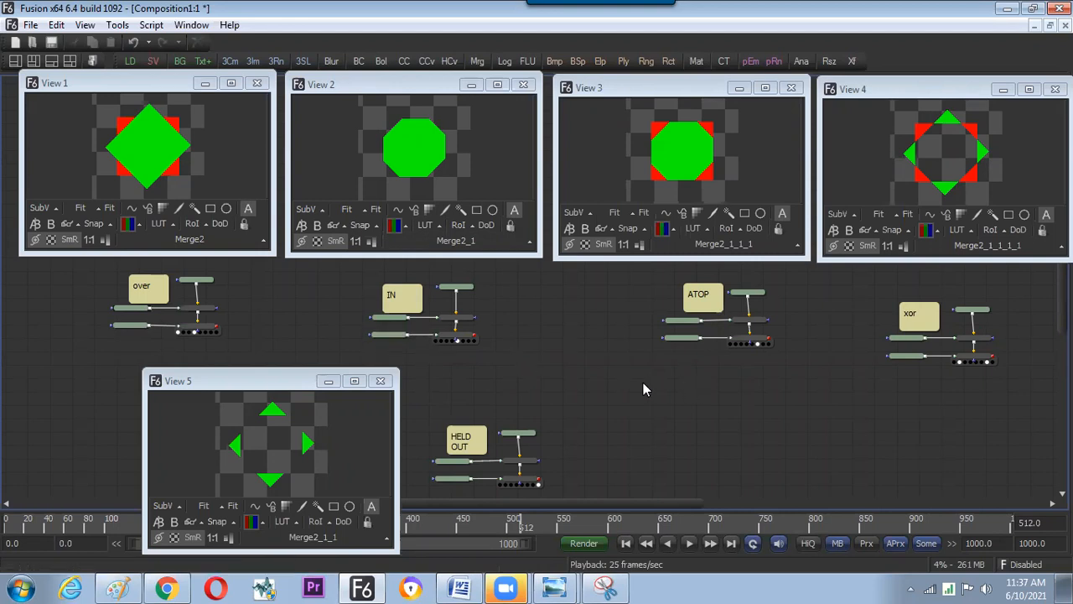
left_click(191, 24)
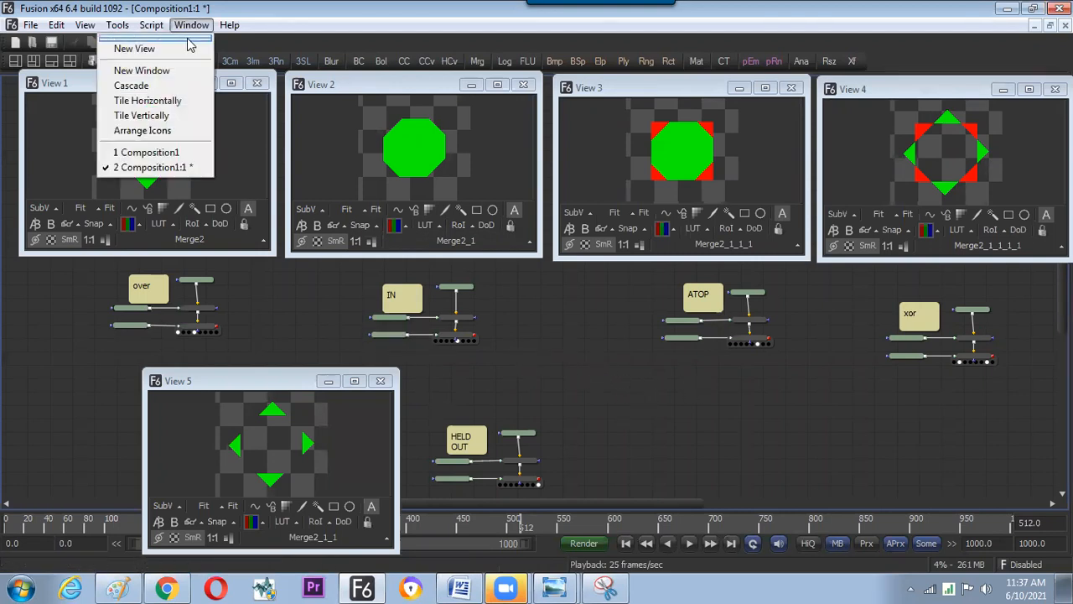
left_click(181, 48)
left_click_drag(429, 53, 489, 52)
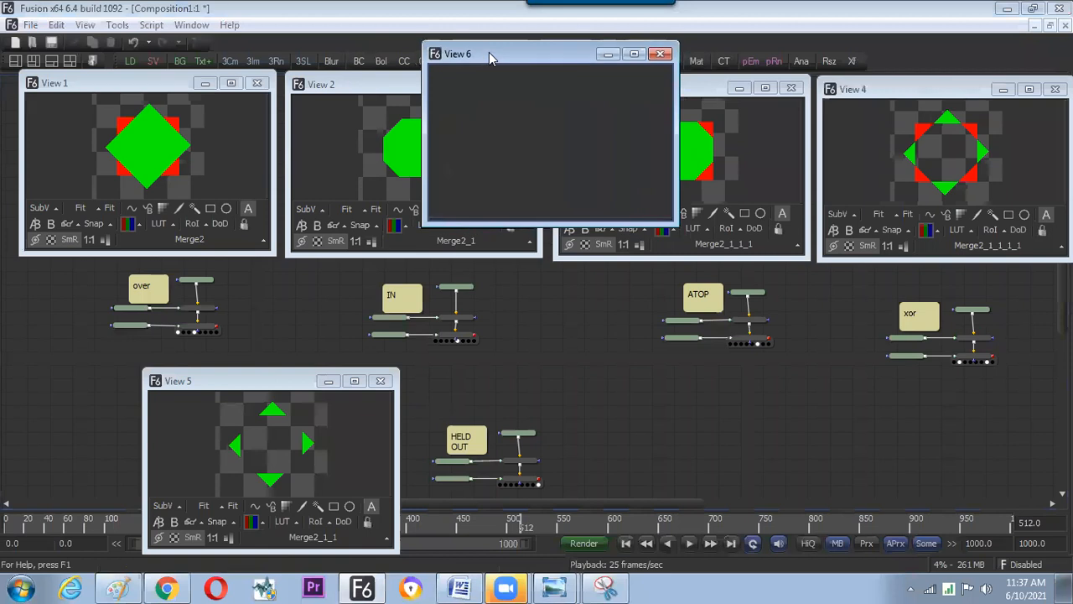
Merge the In network's output over the XOr network's output and display the result fitted in View 6
left_click_drag(475, 337, 577, 159)
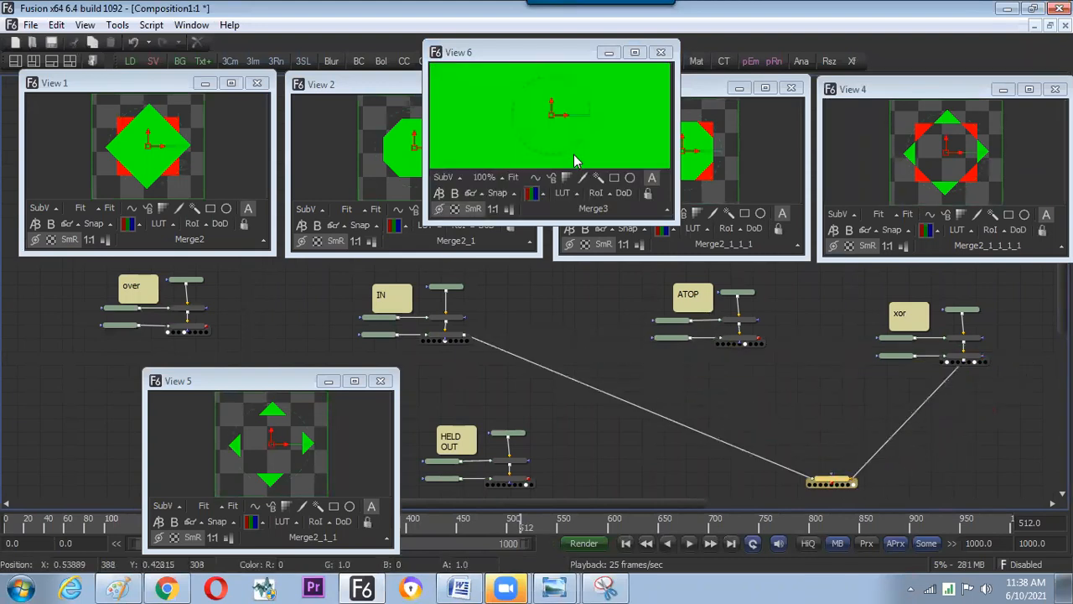
left_click(513, 177)
Select the In network's Merge2_1 and restore the multi-panel layout, with the flow showing the new merge
left_click(444, 338)
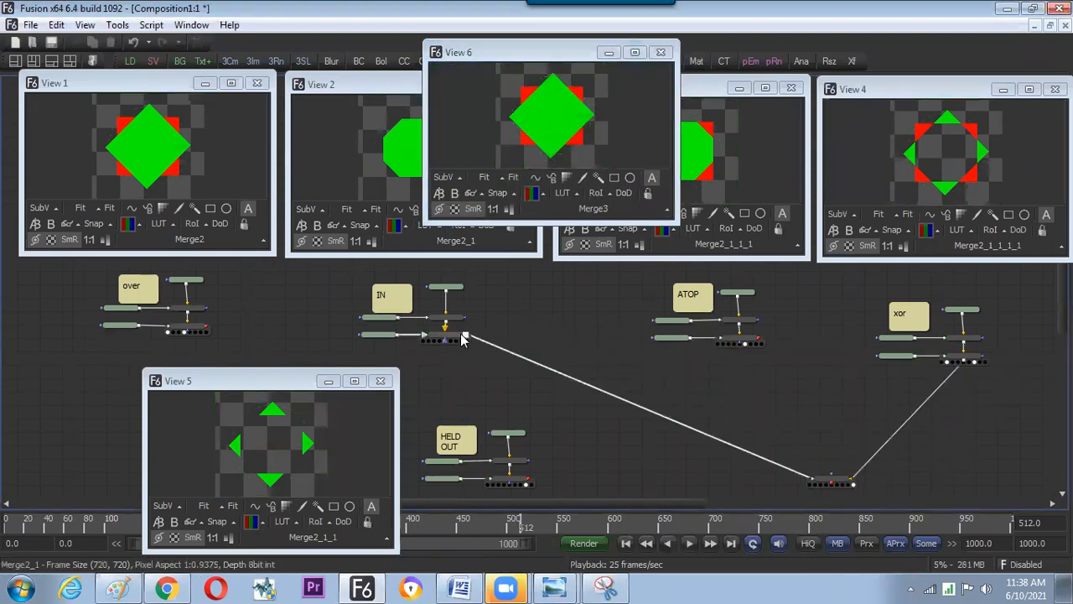
left_click(459, 338)
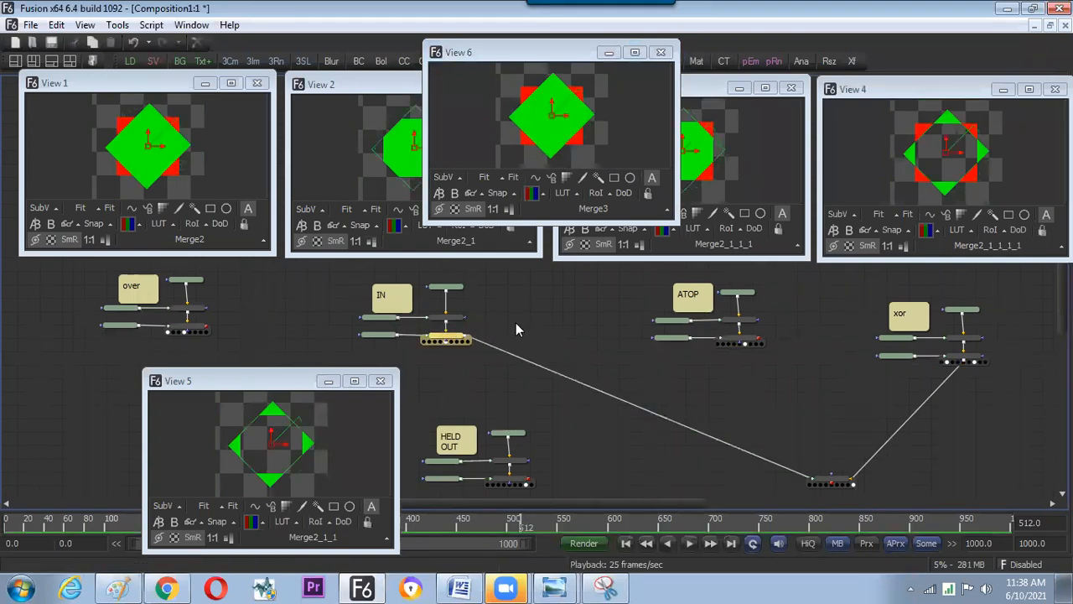
key("F4")
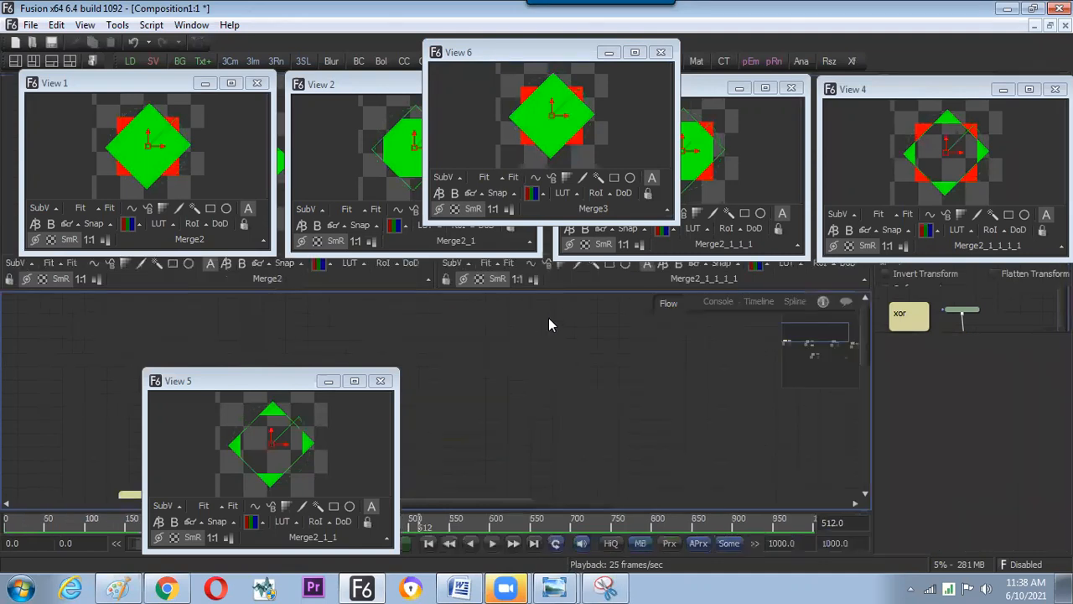
left_click_drag(830, 351, 811, 351)
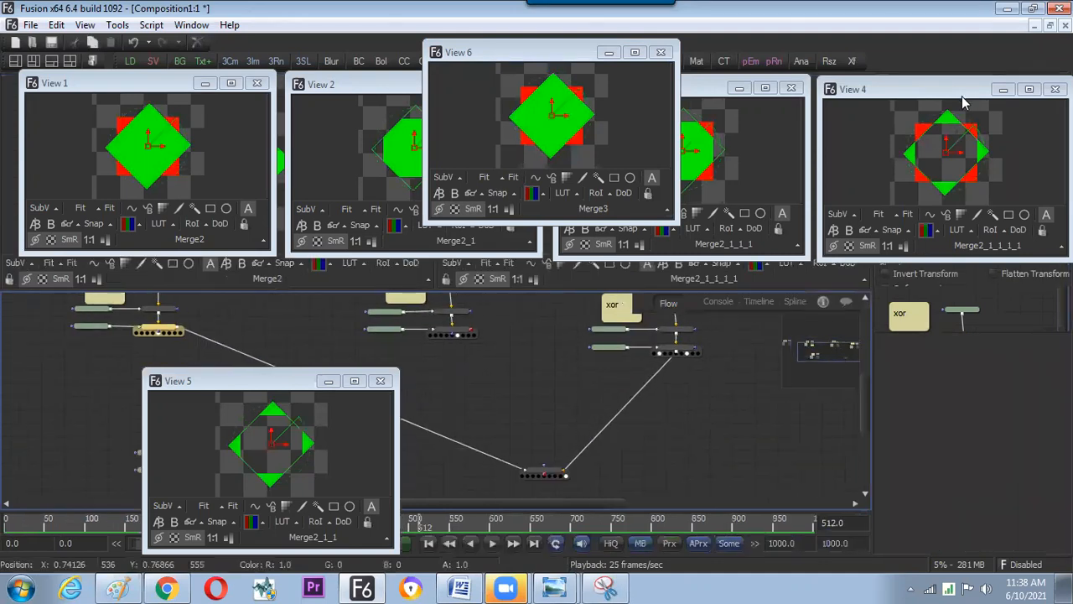
Move View 4 off the tool controls and reduce the size of Merge3 to about 0.78
left_click_drag(964, 96, 739, 416)
left_click(543, 467)
left_click_drag(537, 465, 527, 456)
left_click_drag(963, 187, 948, 189)
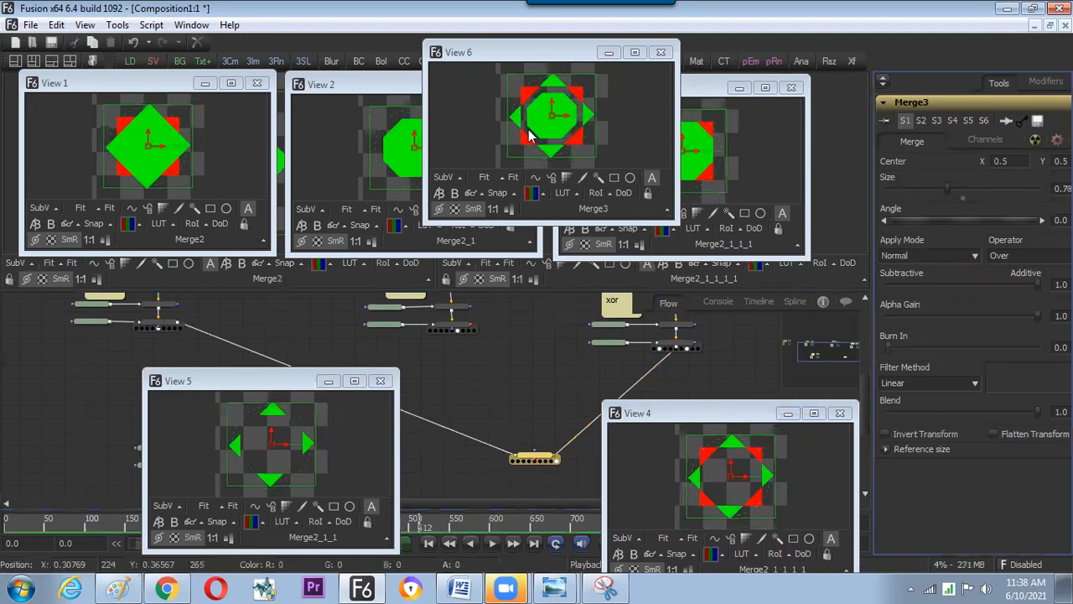
Examine the combined In and XOr result in an enlarged View 6 and trace its source networks in the flow
left_click(635, 52)
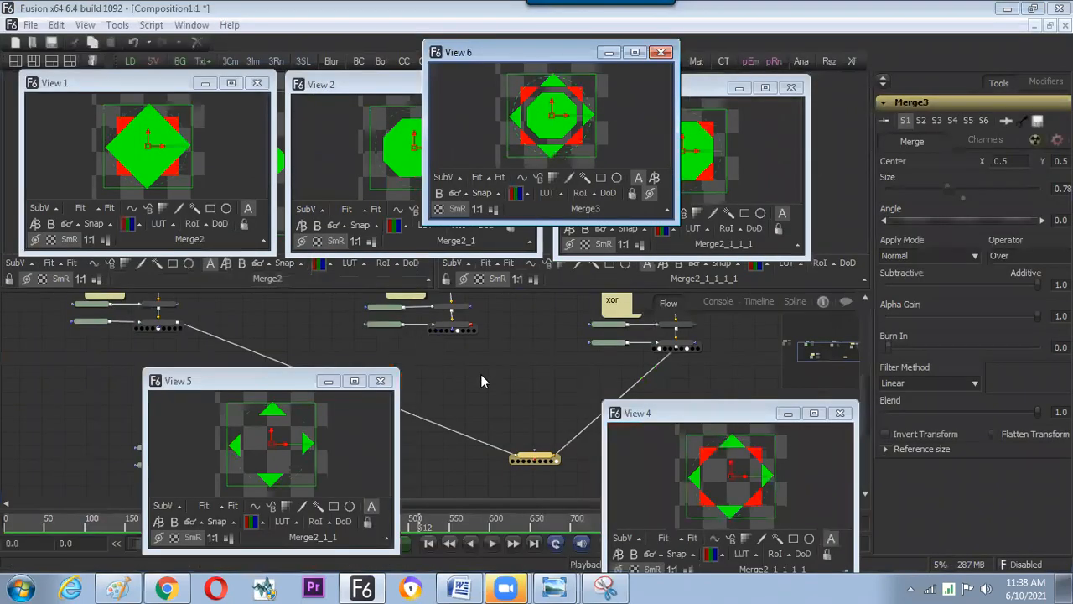
left_click(481, 374)
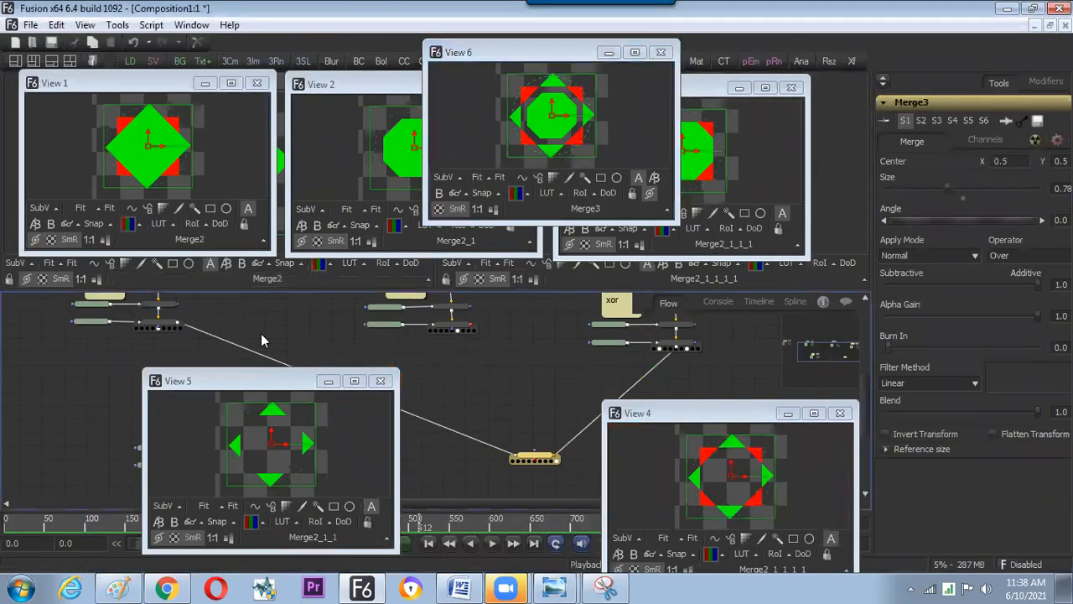
left_click_drag(257, 327, 282, 351)
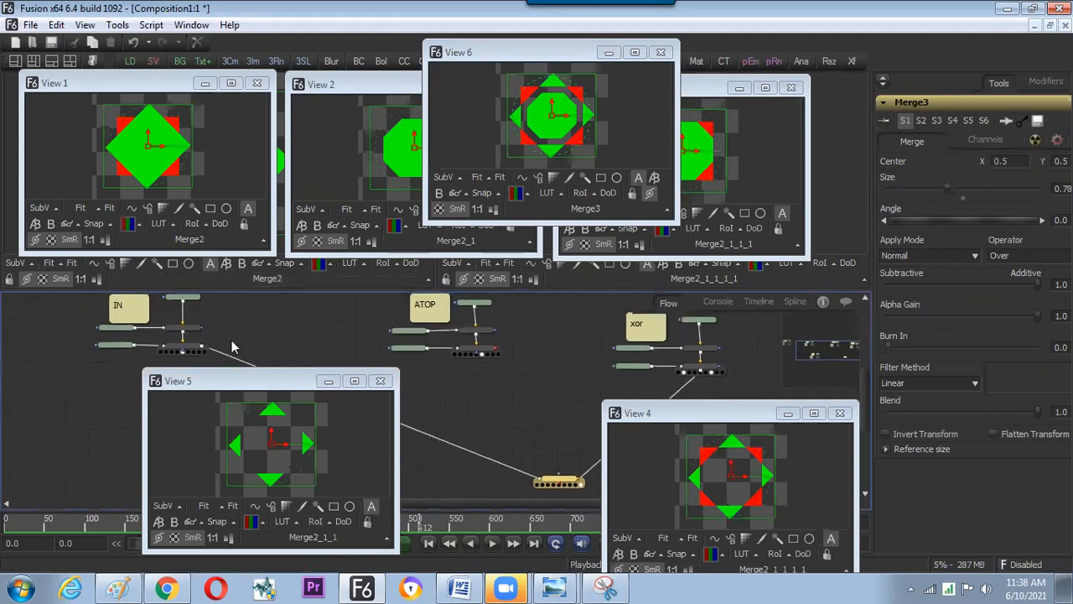
left_click_drag(515, 368, 434, 366)
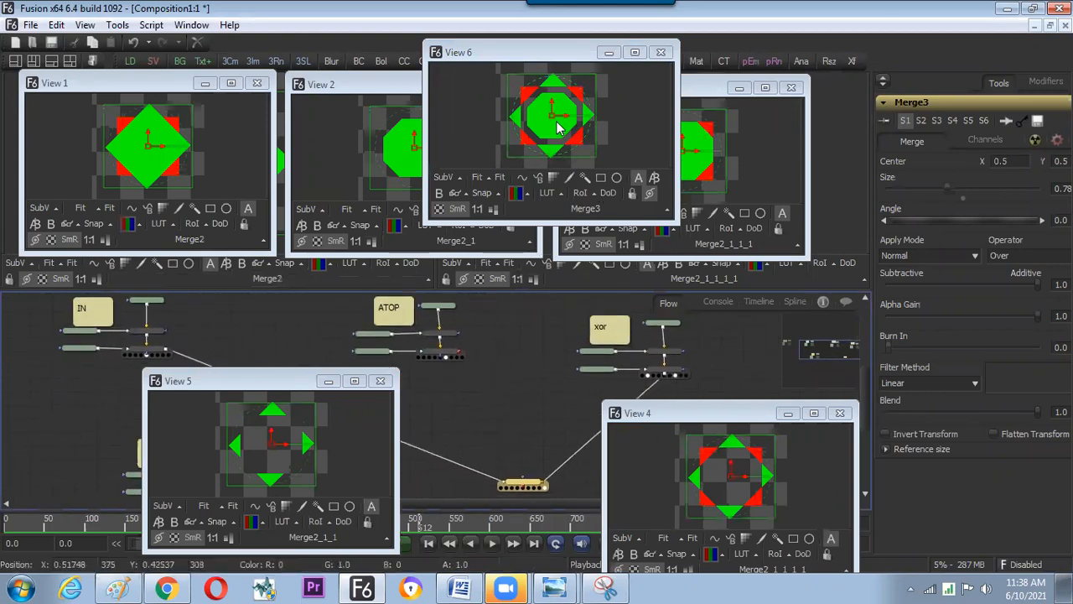
Move the Merge3 node closer to the XOr network and shift View 4 away from the node
left_click(521, 468)
left_click_drag(524, 485, 546, 474)
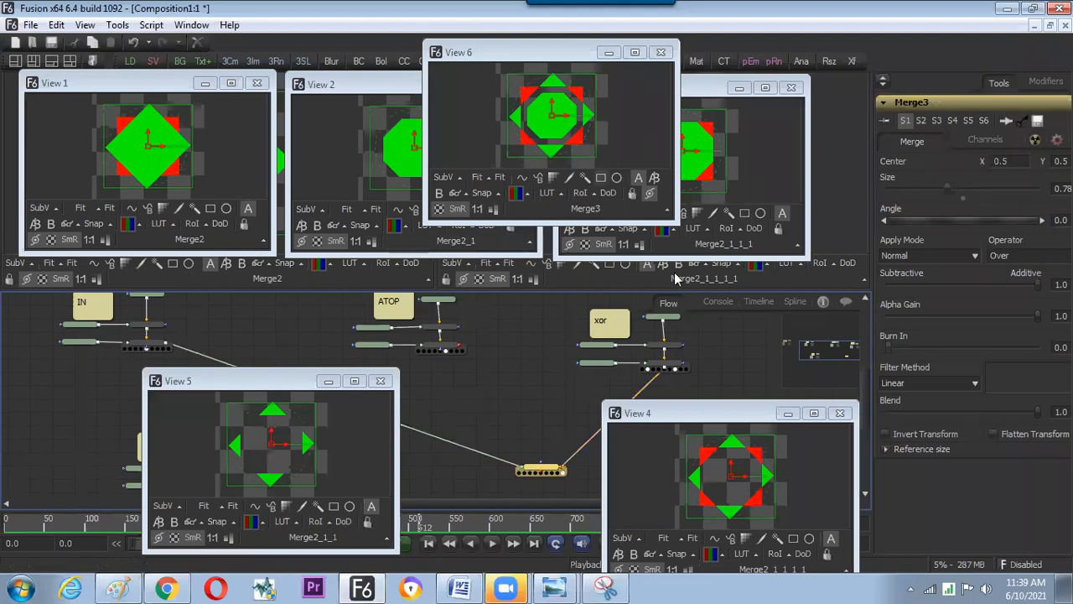
left_click_drag(729, 413, 805, 416)
left_click_drag(562, 470, 599, 463)
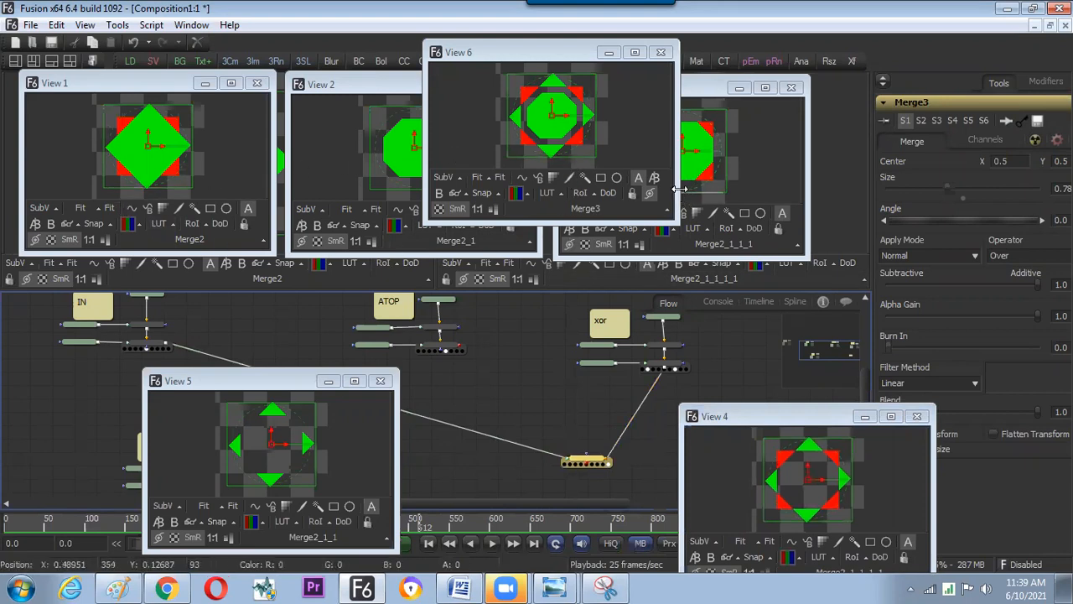
Shift View 4 away from the flow's networks and close all the other floating views
left_click_drag(747, 413, 772, 398)
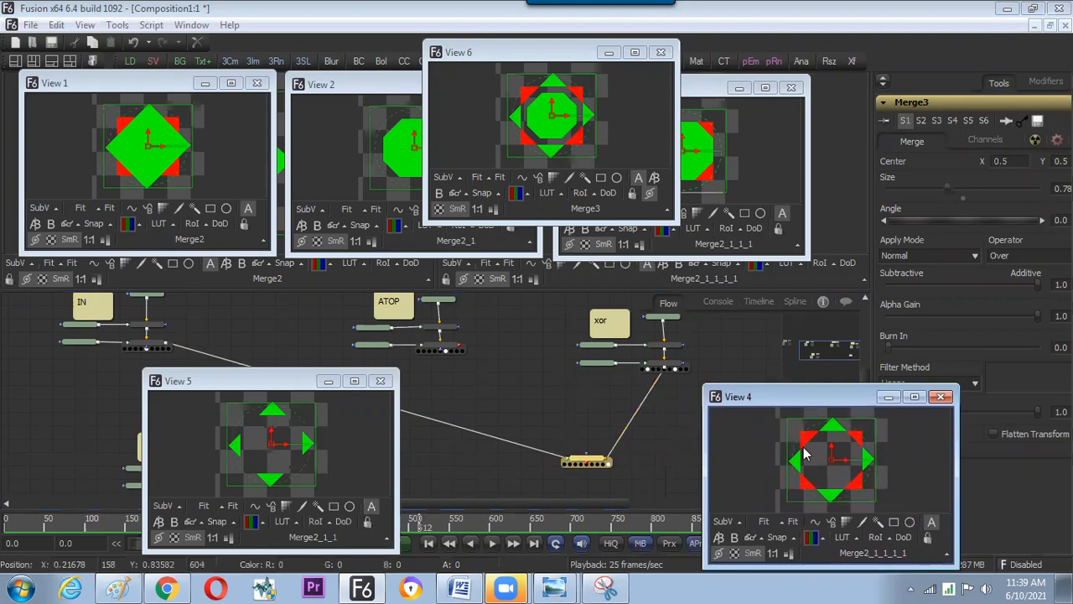
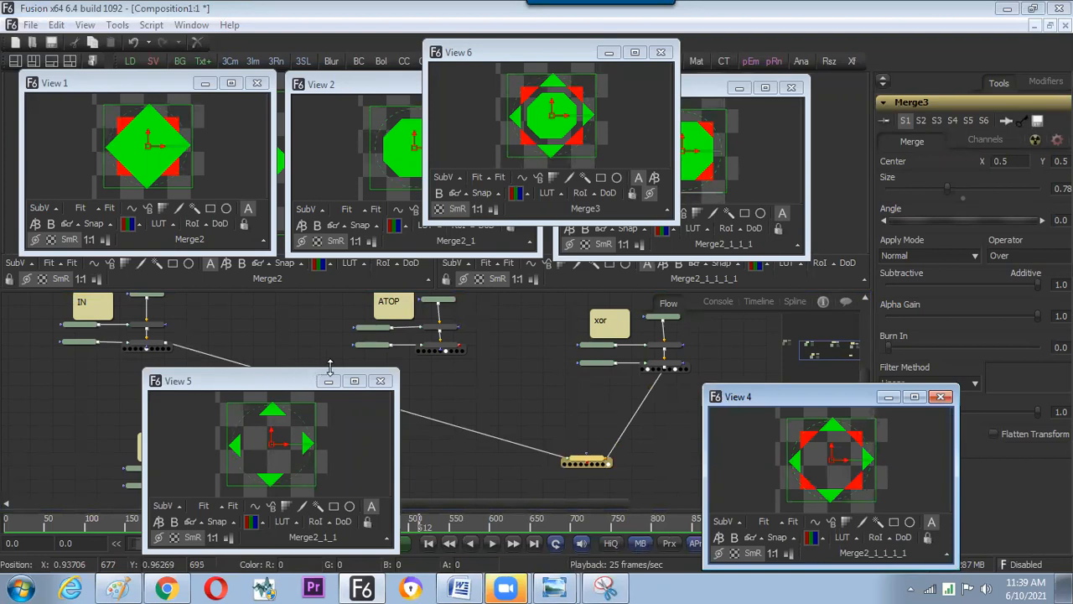
left_click(661, 52)
left_click(791, 87)
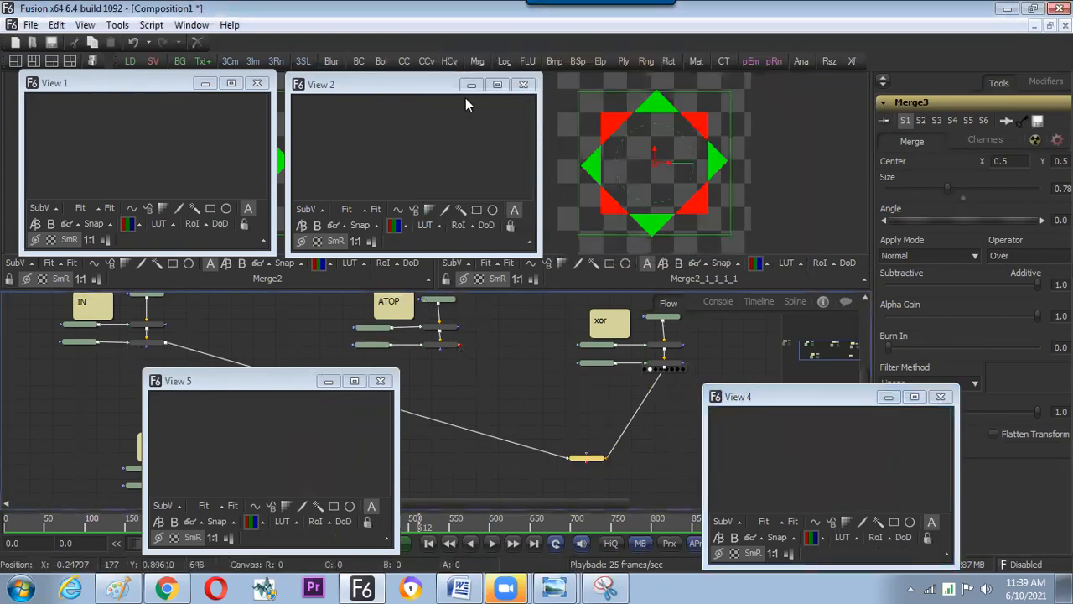
left_click(523, 84)
left_click(257, 84)
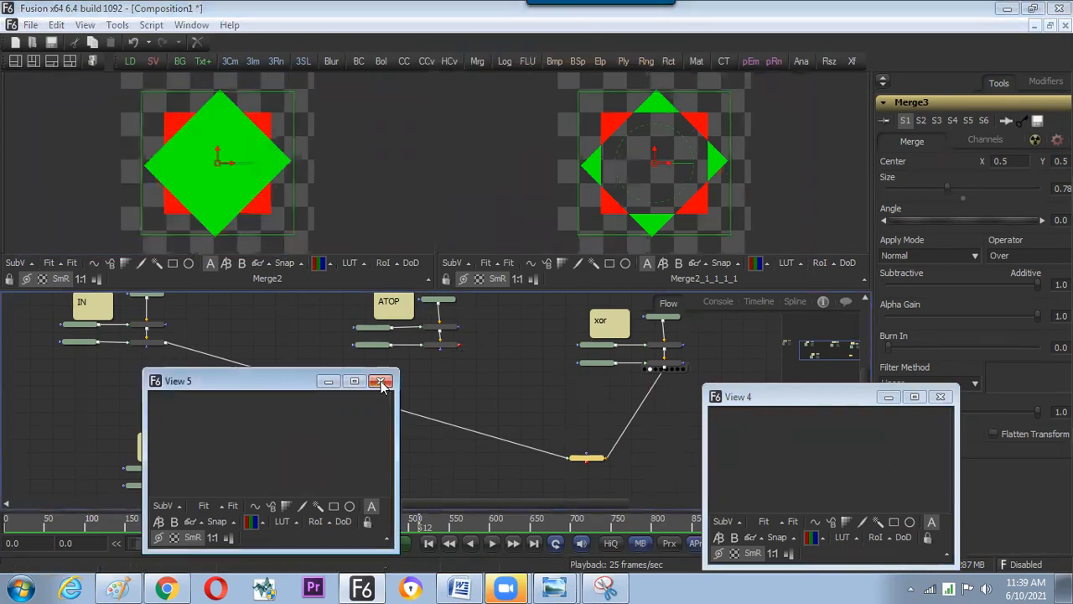
left_click(379, 381)
Display Merge3 in View 4 and place that floating view over the flow, clear of the two docked views
left_click_drag(786, 399, 514, 140)
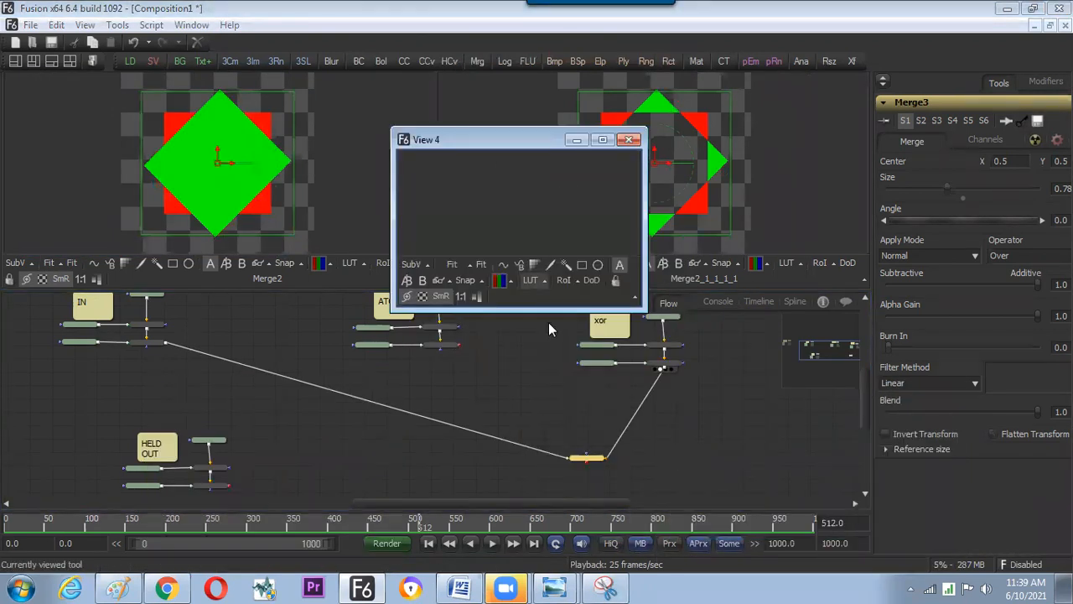
left_click_drag(587, 459, 520, 196)
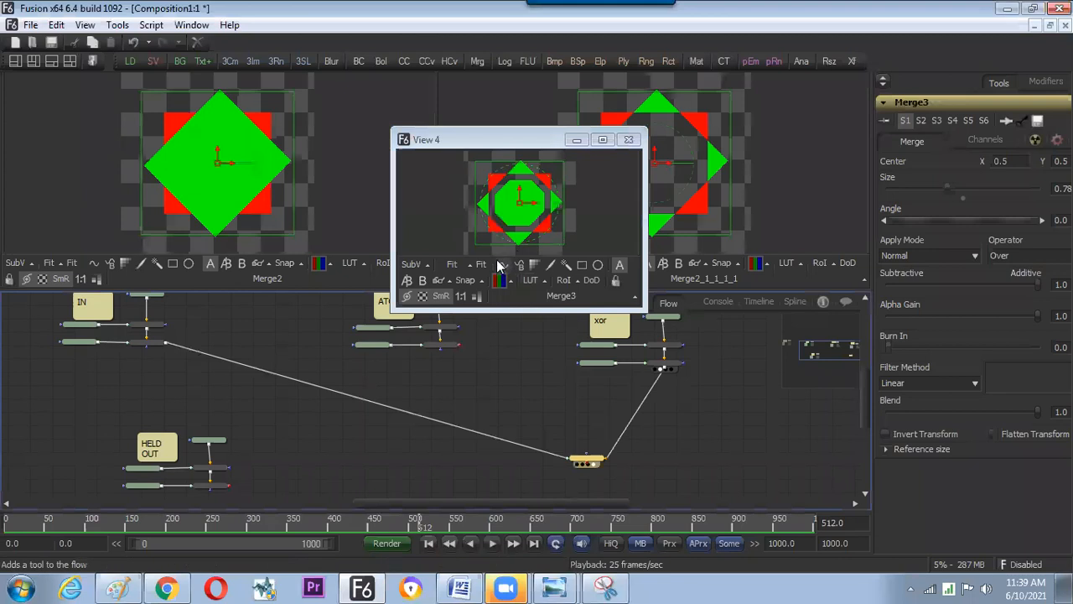
left_click_drag(515, 140, 661, 350)
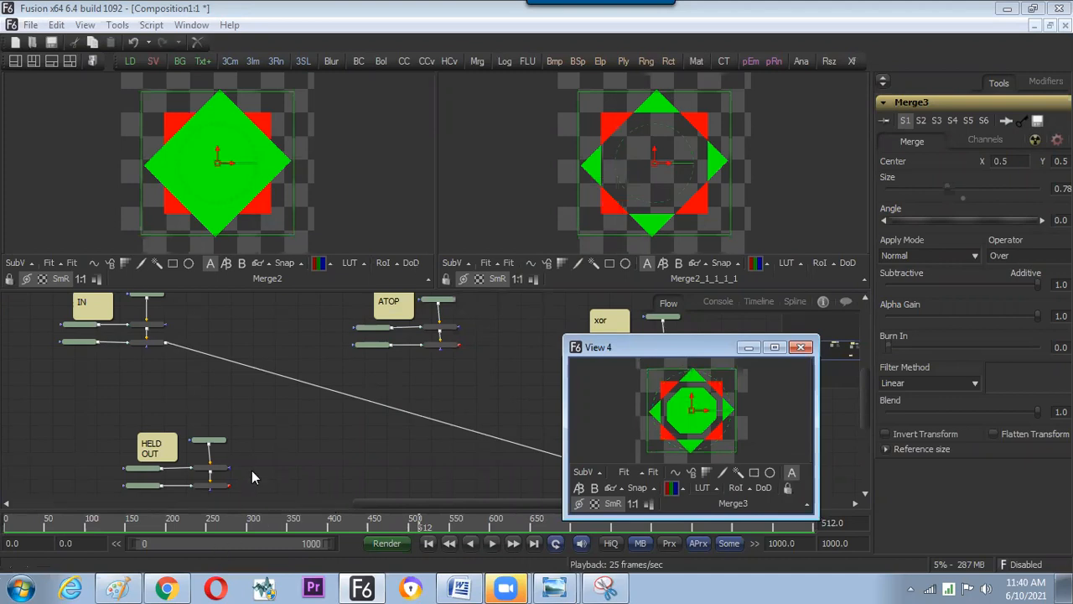
Check the list of operators in the Word document and return to Fusion
left_click(459, 588)
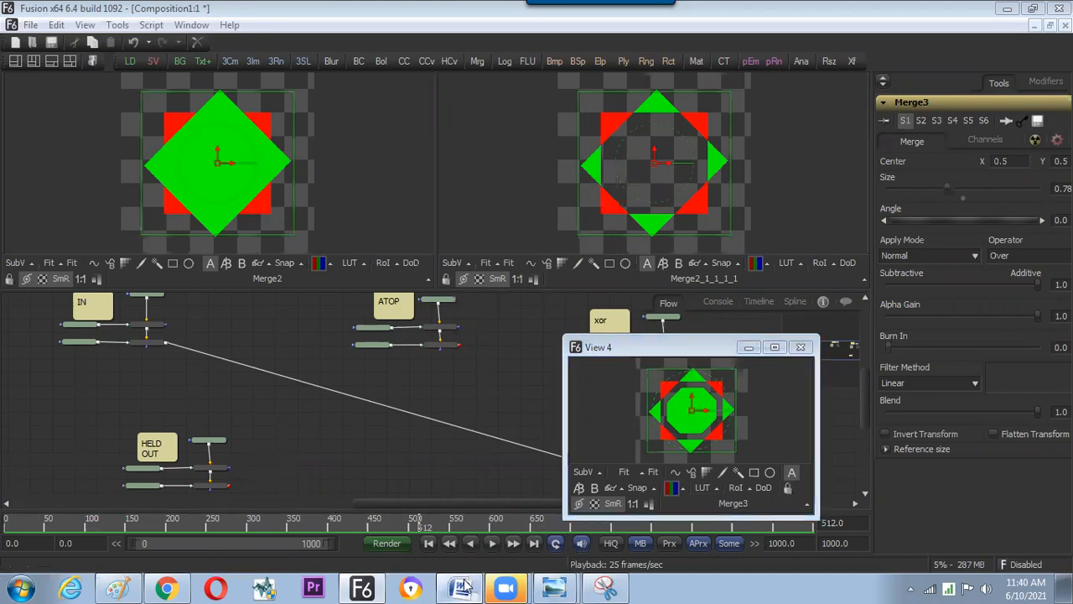
key("Return")
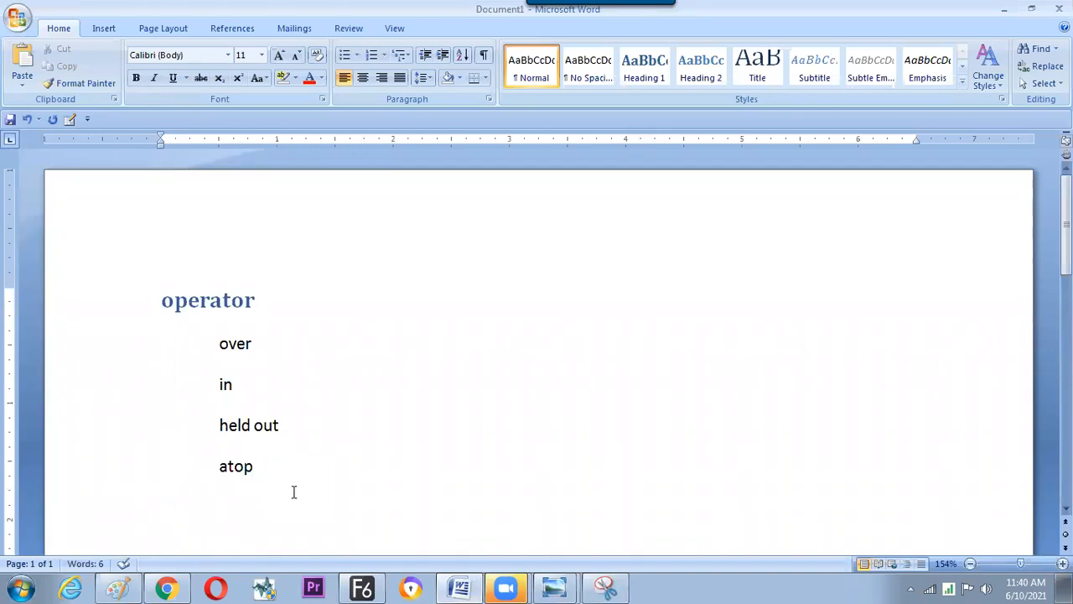
key("alt+Tab")
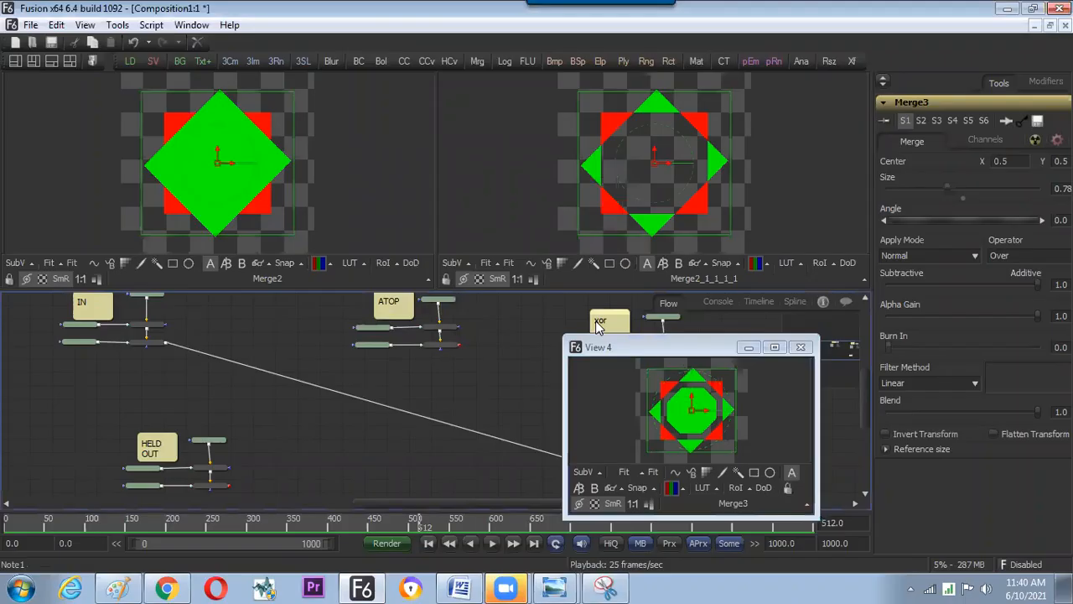
Enlarge the flow to fill the workspace and bring the over, IN, HELD OUT, ATOP and xor networks into view with Merge3
left_click_drag(455, 458, 447, 432)
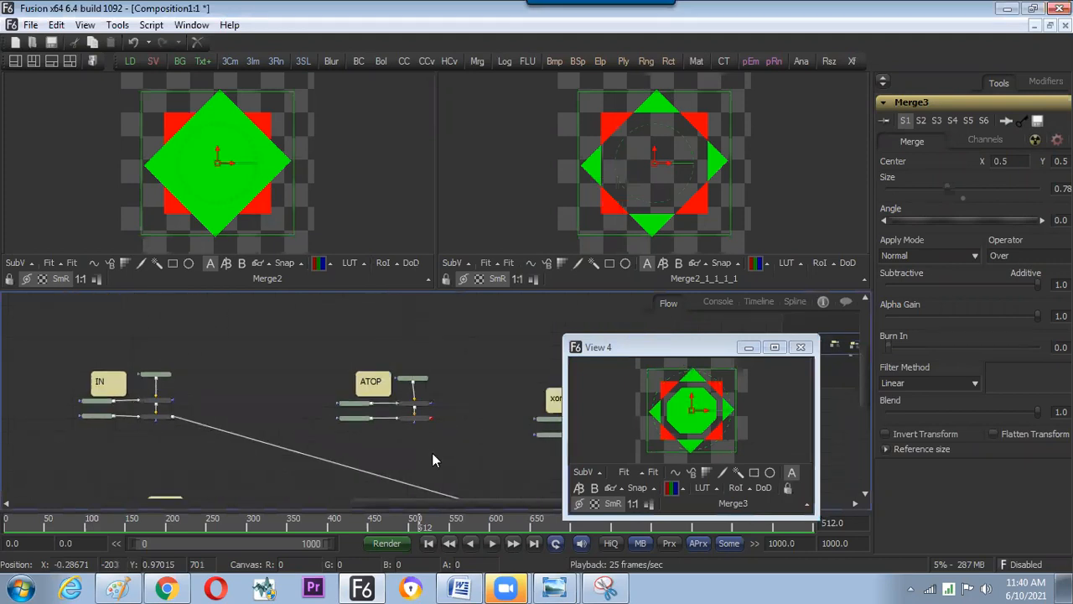
key("F4")
left_click_drag(367, 279, 612, 251)
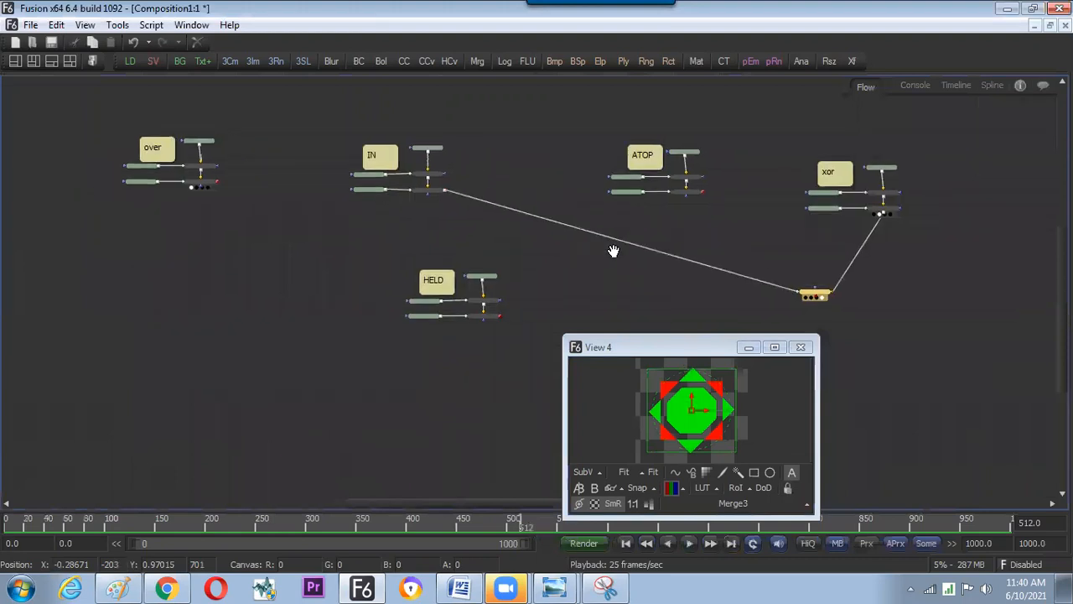
Switch to the Word document and enter XOR as the item below atop in the operator list
left_click_drag(507, 227, 503, 226)
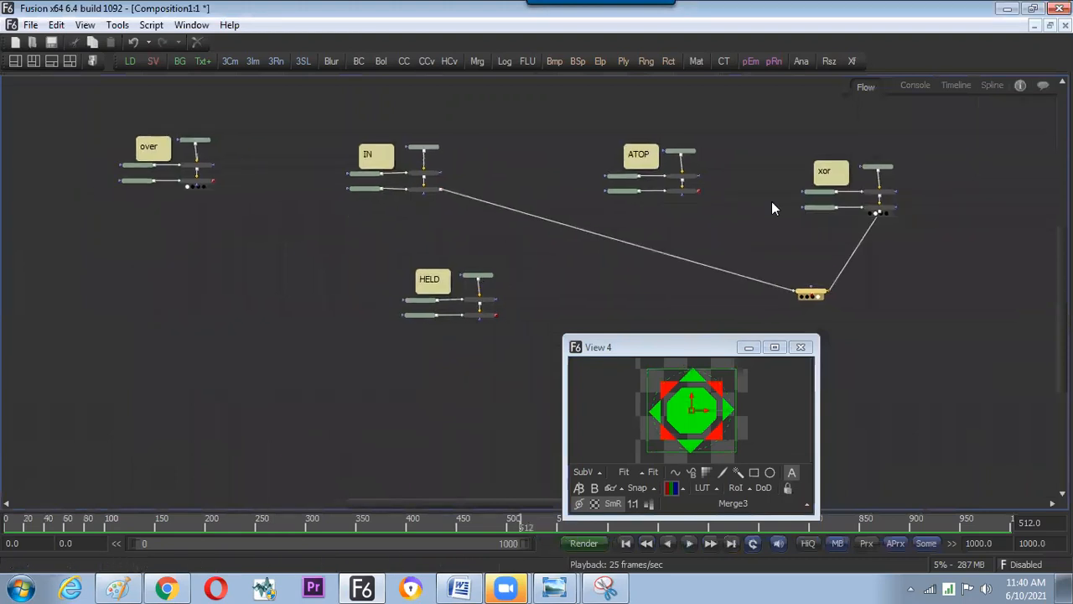
key("alt+Tab")
type("XOR")
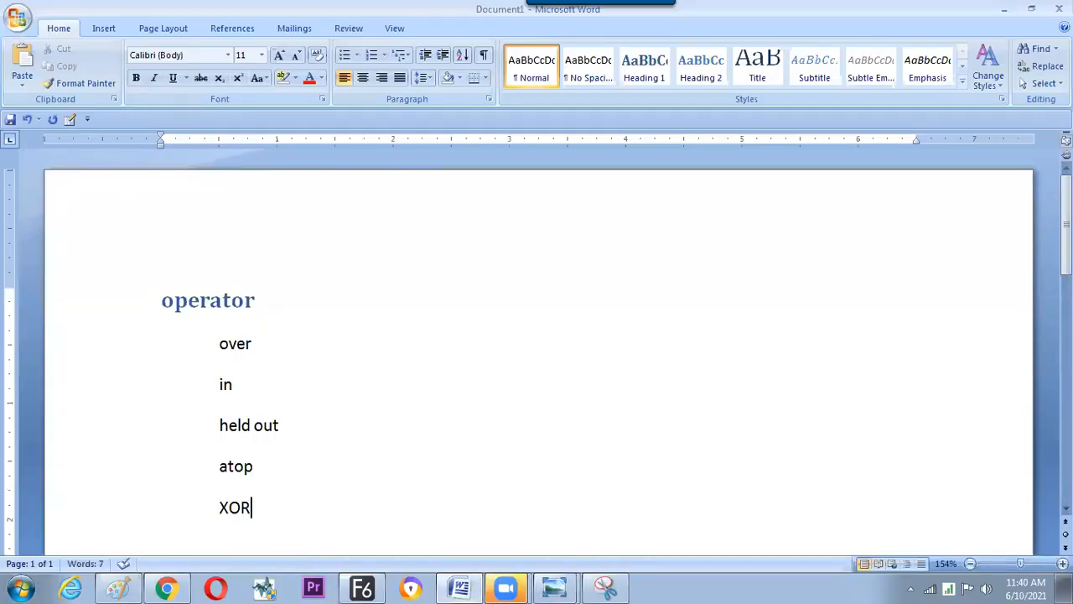
Add the line "STIKY NOTE NODE" below the operator list, separated by a blank line
key("Return")
key("Return")
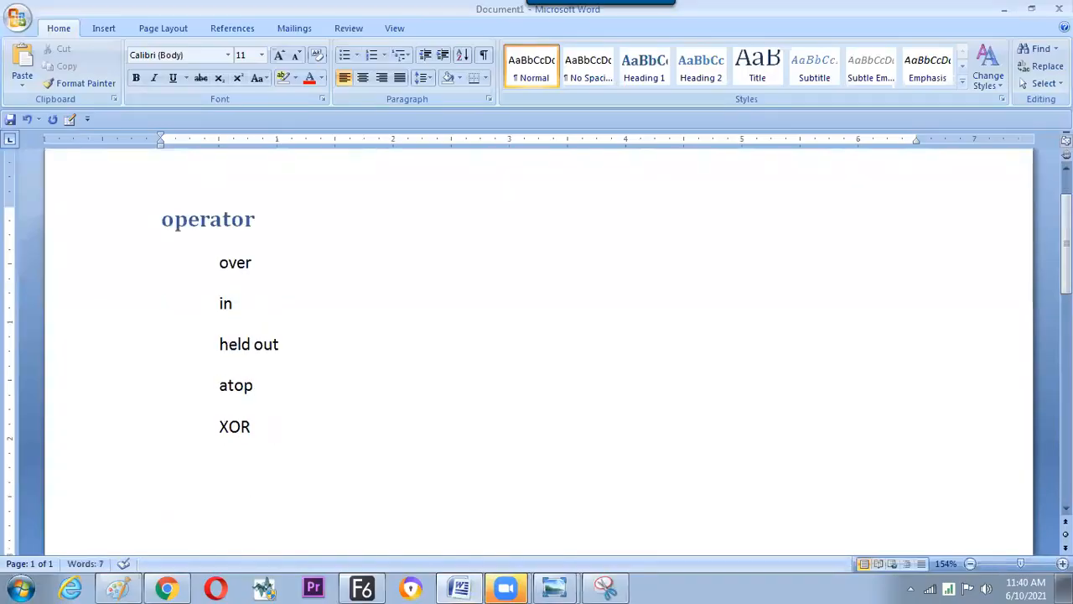
type("STIKY NO")
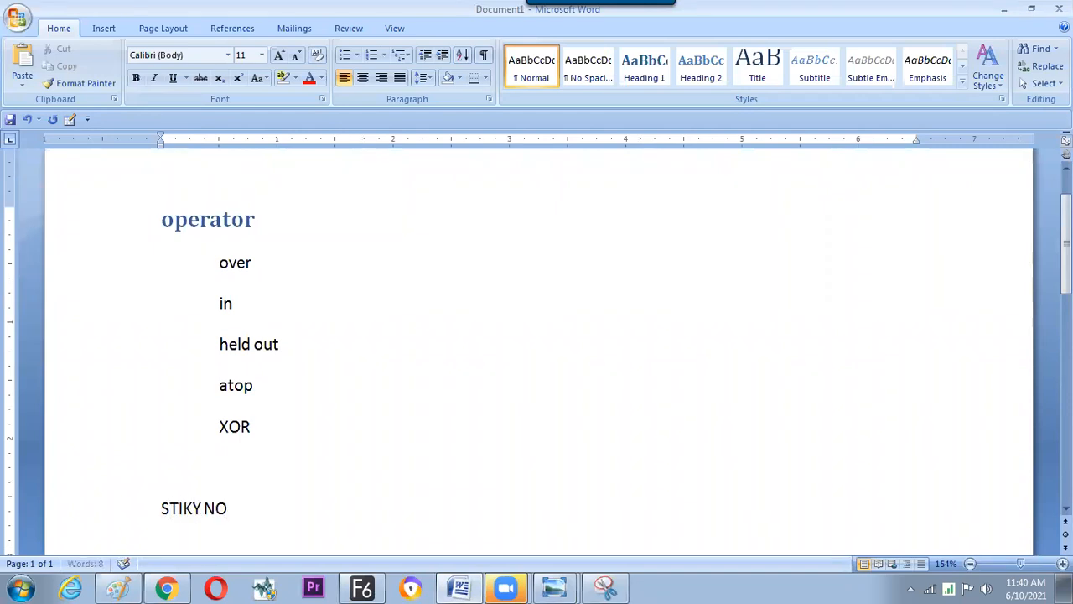
type("TE NOT")
key("BackSpace")
type("DE")
Switch to Fusion and look up which tool category contains the Sticky Note, without adding one
key("alt+Tab")
left_click(117, 26)
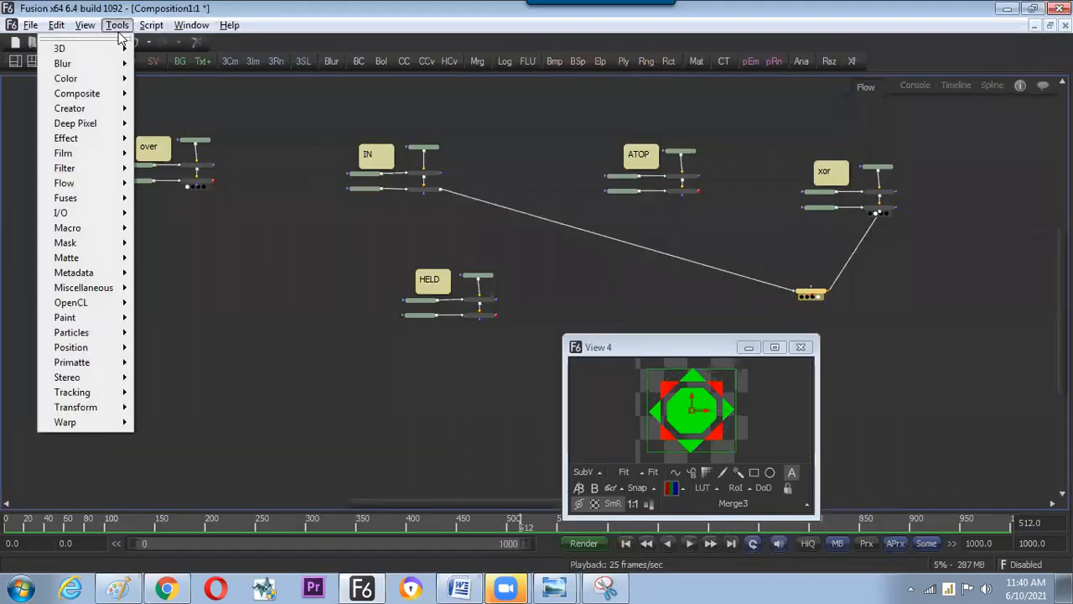
mouse_move(94, 202)
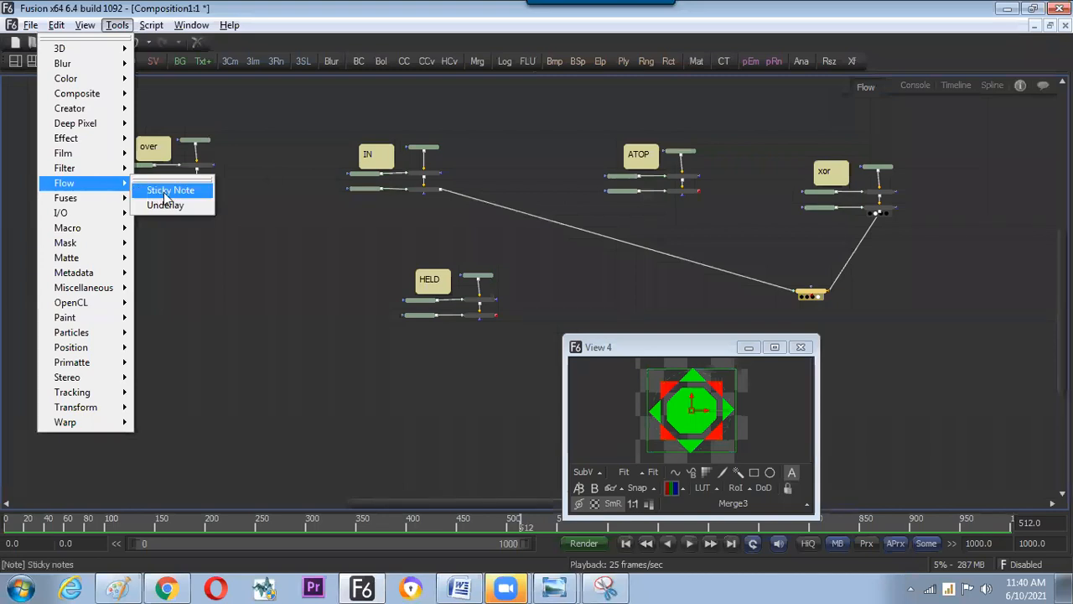
left_click(254, 265)
Switch back to Word and prefix the "STIKY NOTE NODE" line with "FLOW-"
key("alt+Tab")
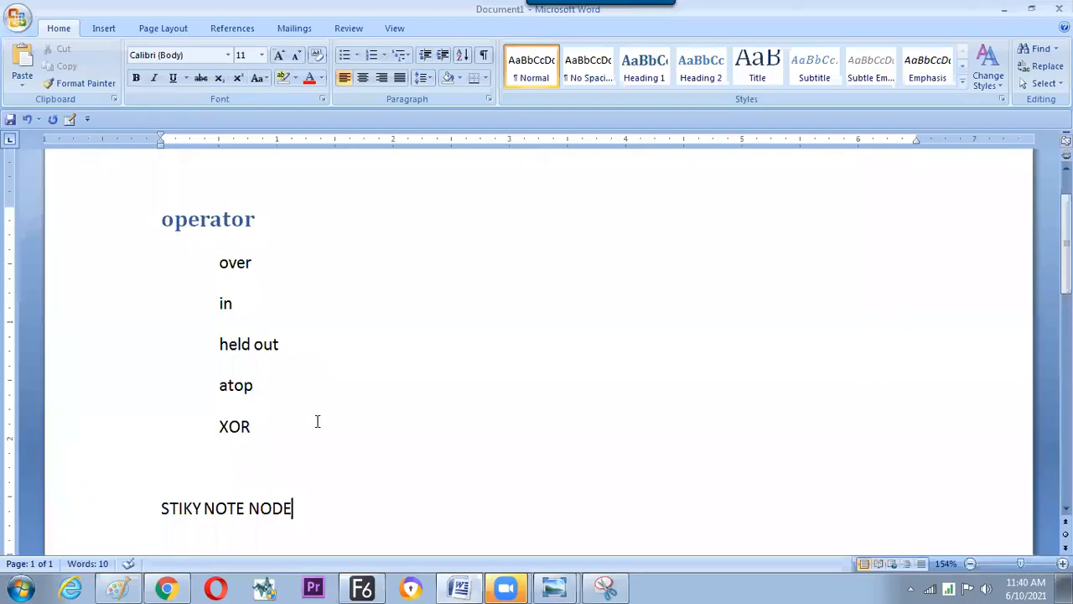
left_click(163, 508)
type("FLOW")
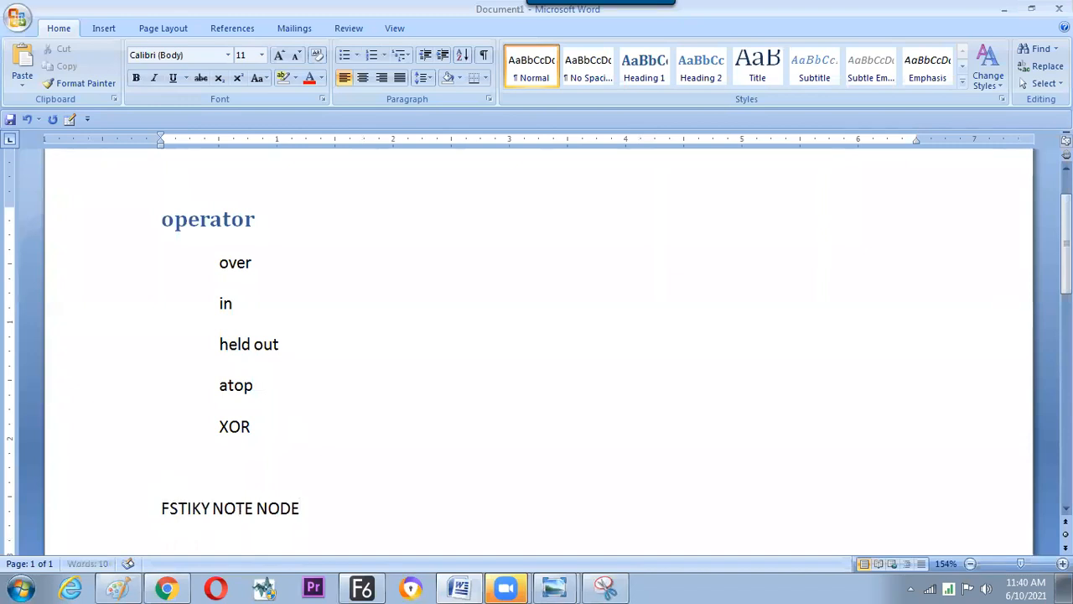
type("-")
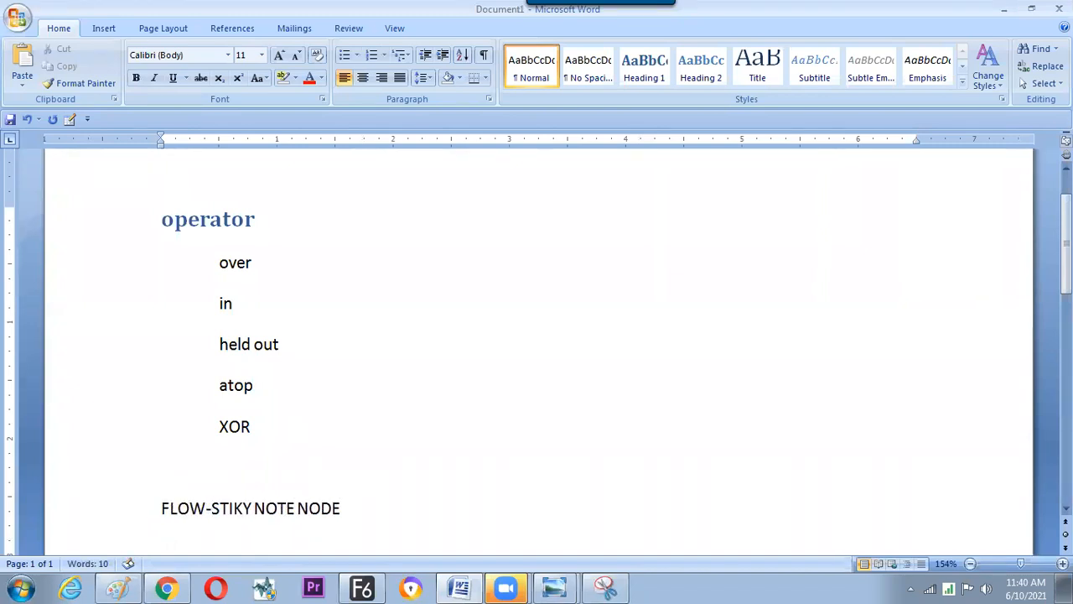
Add the line "MAKE A FLORAL ART WITH THE HELO OF XOR OPERATOR ?" below the sticky note line, separated by a blank line
left_click(378, 512)
key("Return")
key("Return")
type("MAKE A")
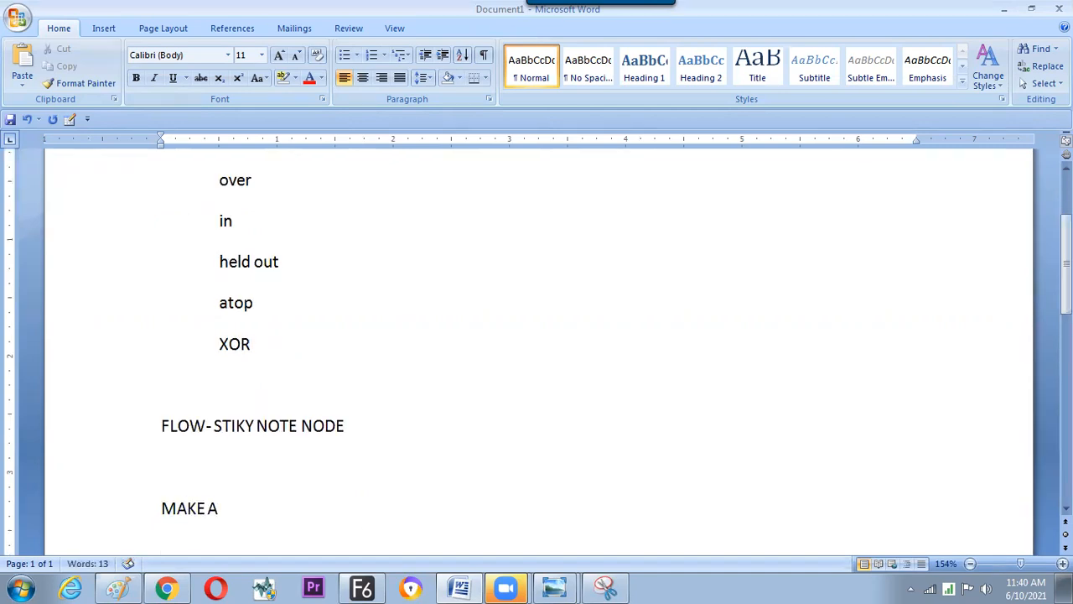
type(" FLORAL ART ")
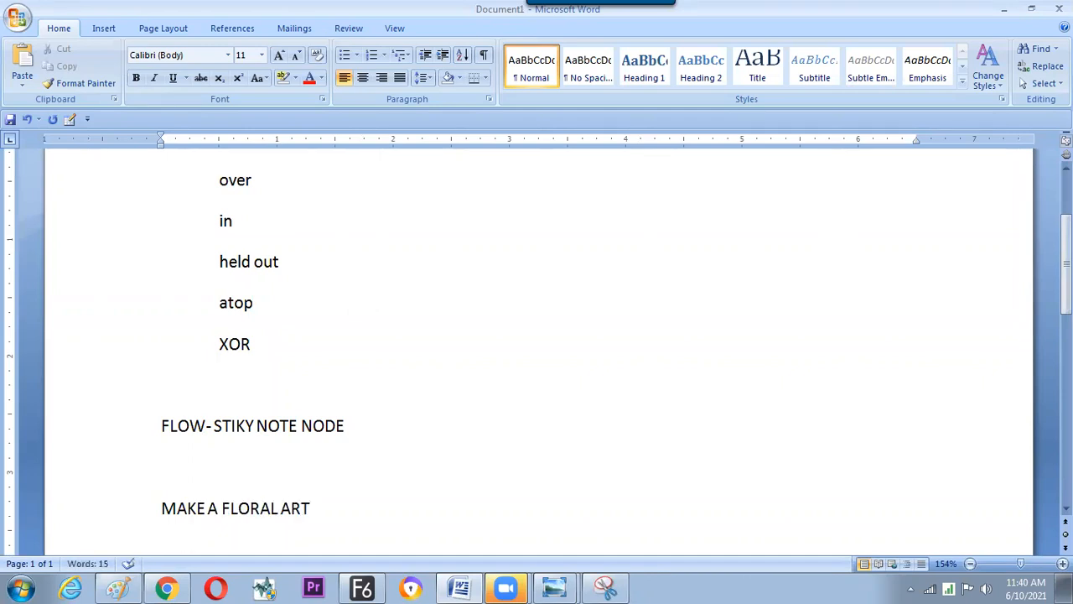
type("WITH THE")
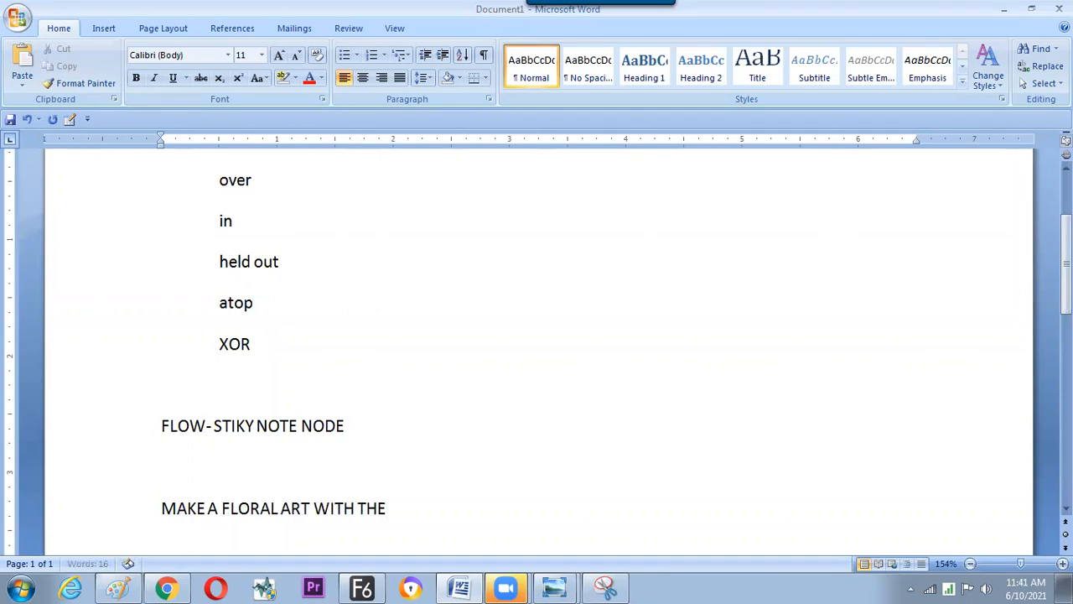
type(" H Z")
key("BackSpace")
type("XOR OPERATOR")
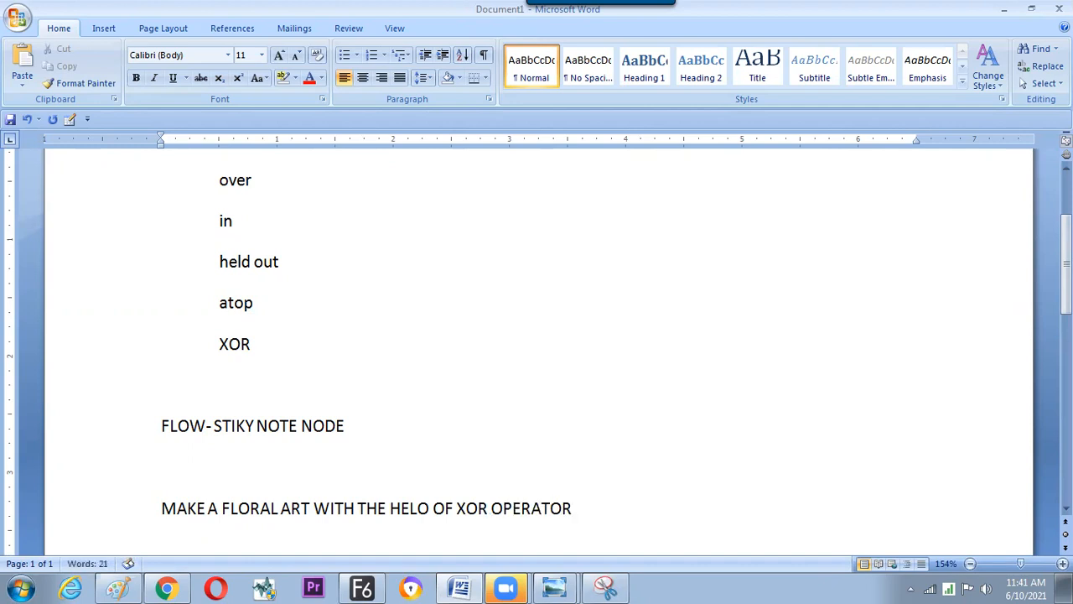
type("?")
Prefix the floral art question with a capital "Q:-" and add two new lines after it
left_click(153, 506)
type("q")
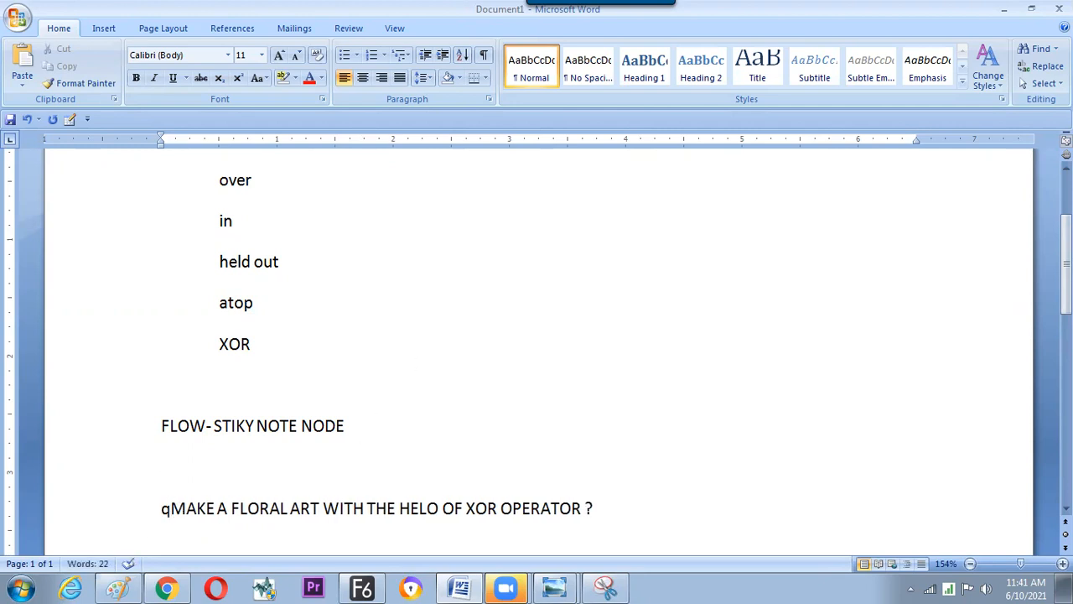
type(":-")
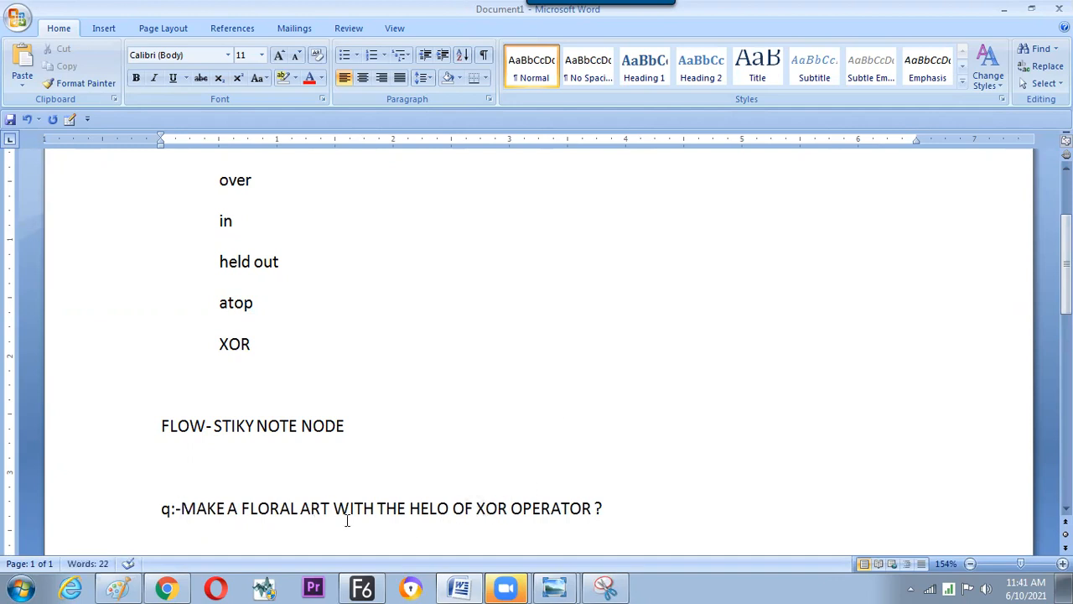
left_click(168, 509)
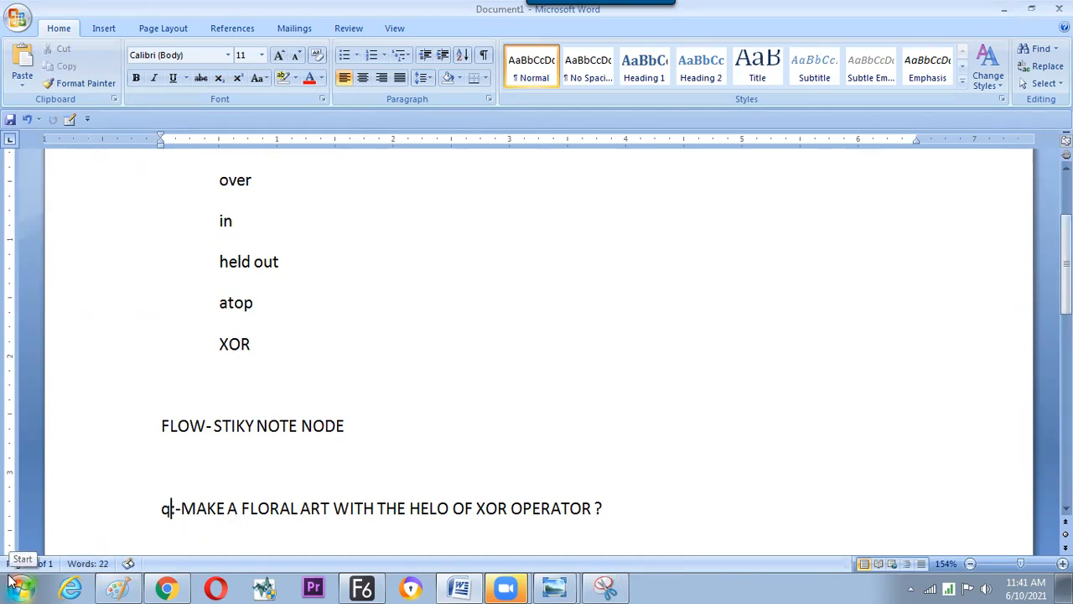
key("BackSpace")
type("Q:")
left_click(623, 513)
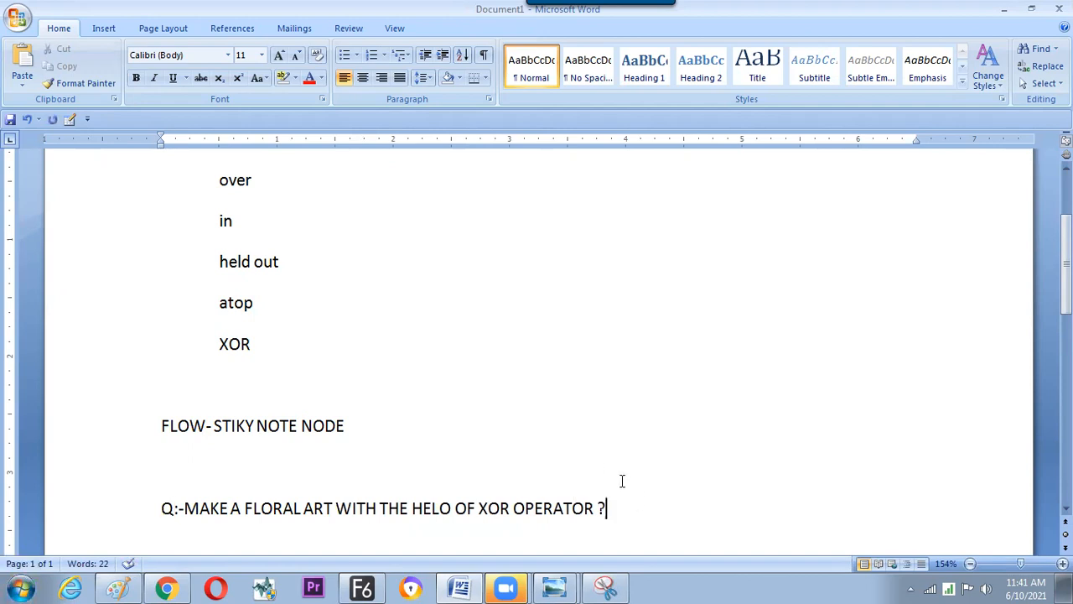
key("Return")
key("Return")
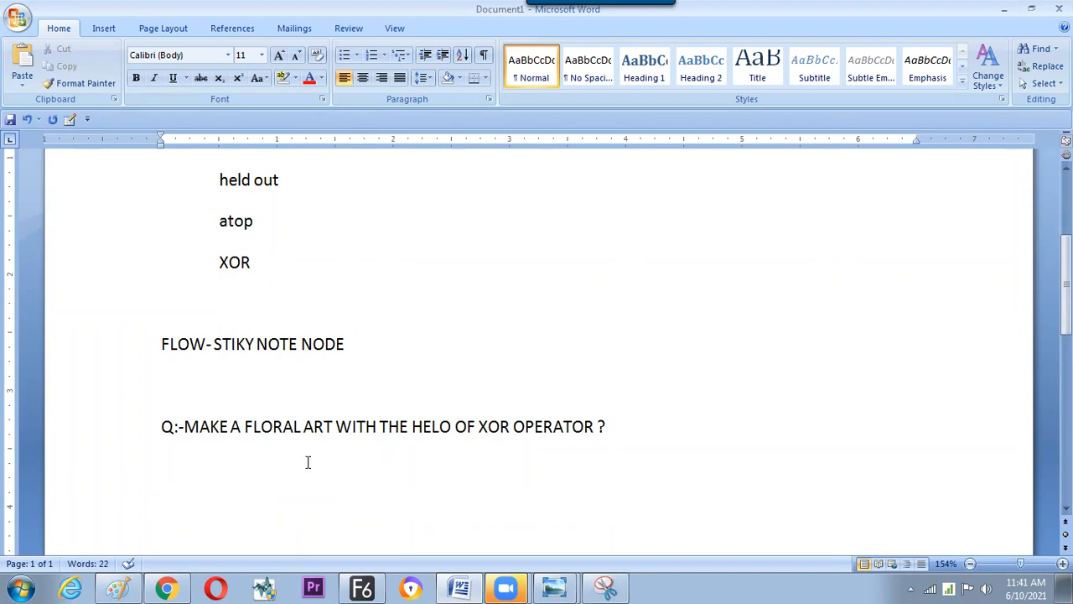
Switch to Fusion, restore the layout with viewers and tool controls, and close the floating View 4 window
key("alt+Tab")
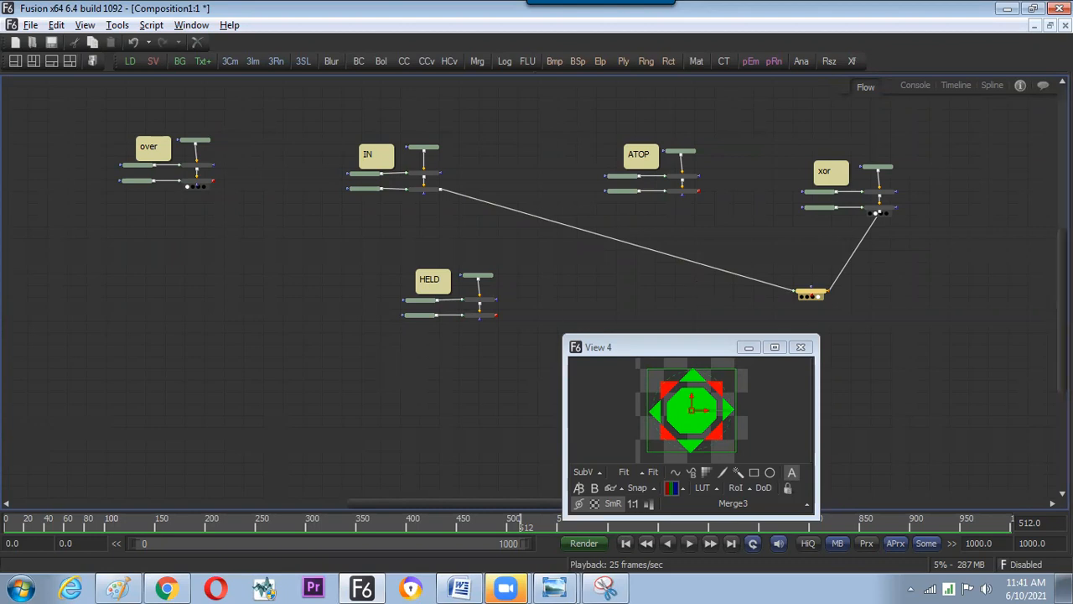
key("F4")
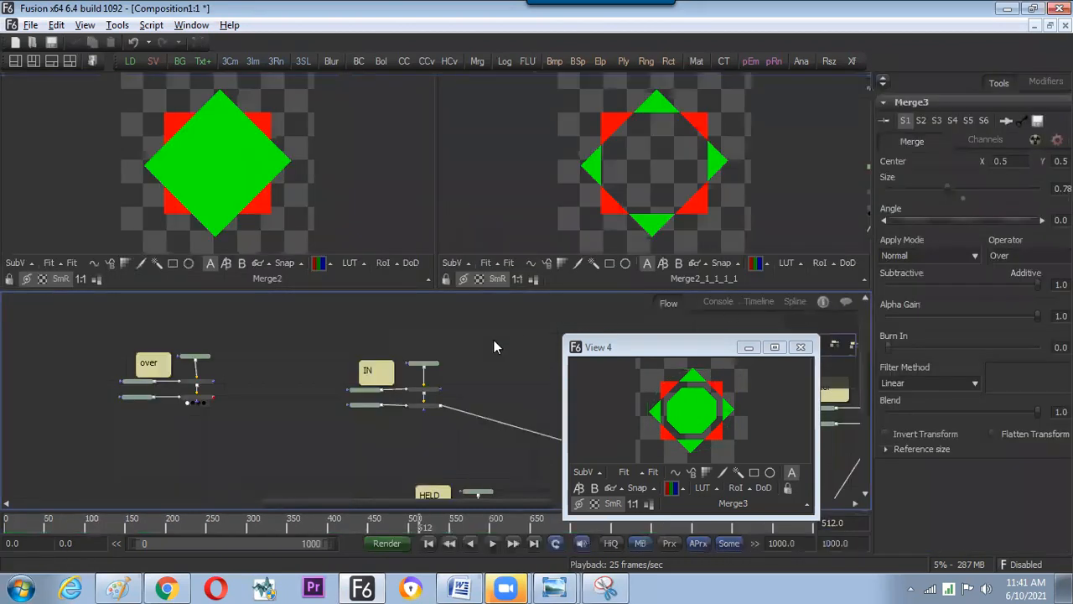
left_click(801, 346)
left_click_drag(590, 415, 473, 364)
left_click_drag(424, 440, 457, 453)
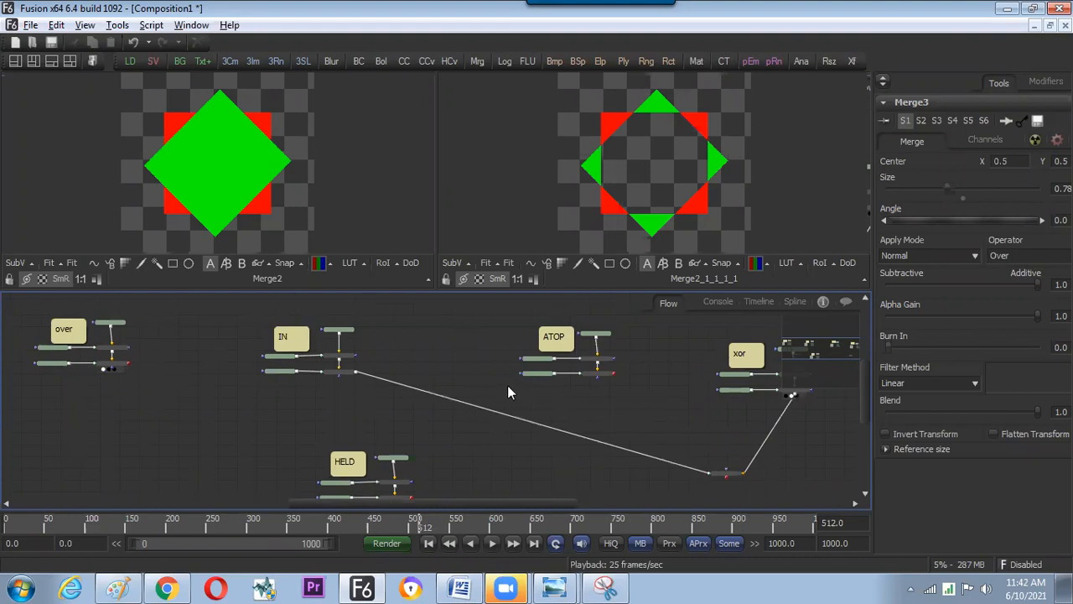
left_click_drag(508, 388, 486, 397)
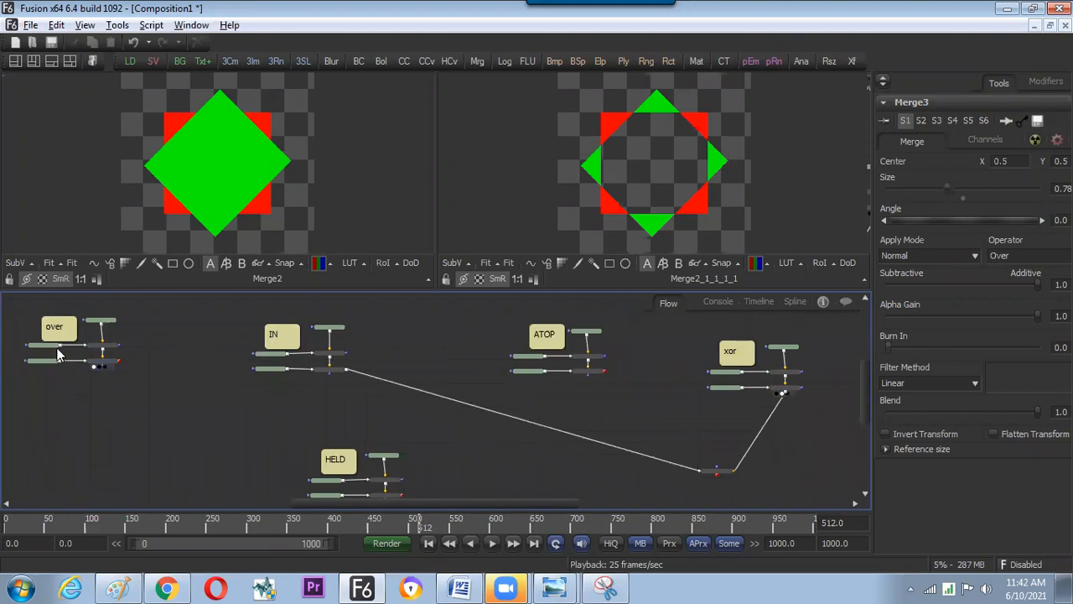
View the final merges of the ATOP, IN and xor groups, with IN in the first viewer and xor in the second
left_click(586, 375)
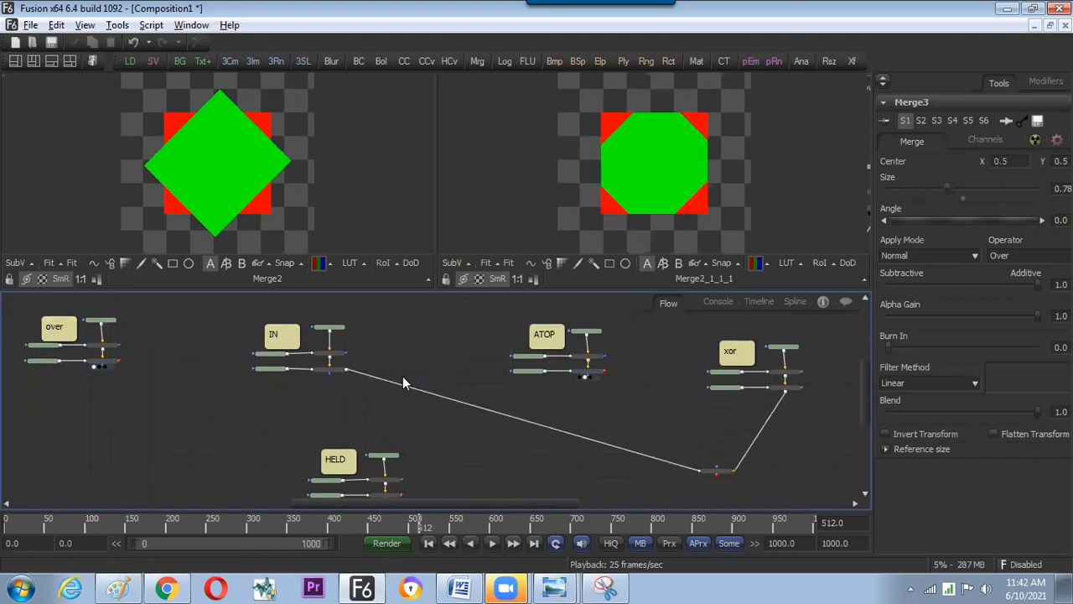
left_click_drag(337, 367, 300, 270)
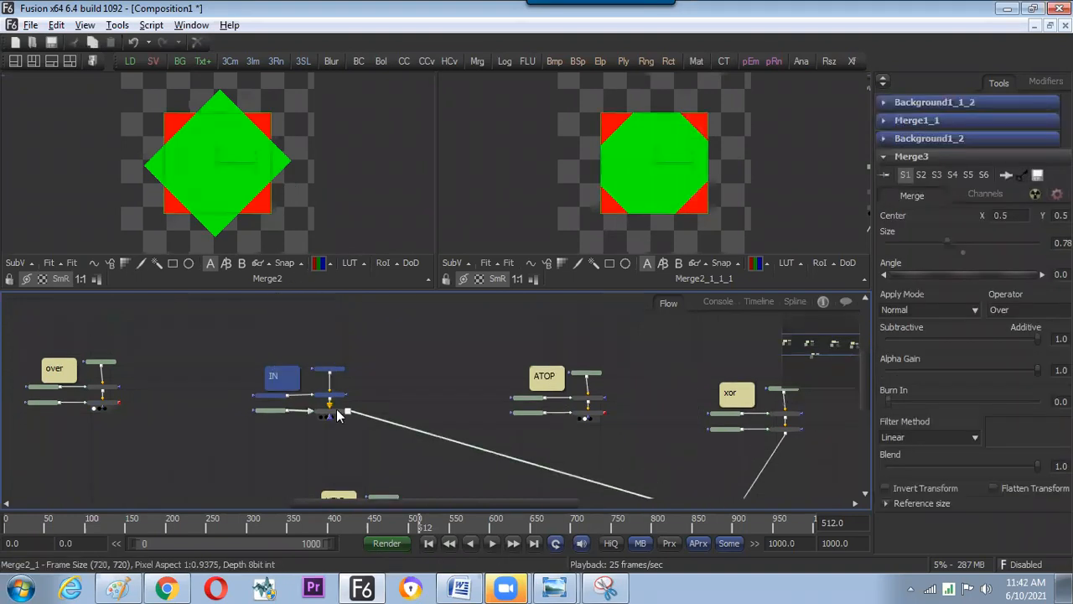
left_click(422, 411)
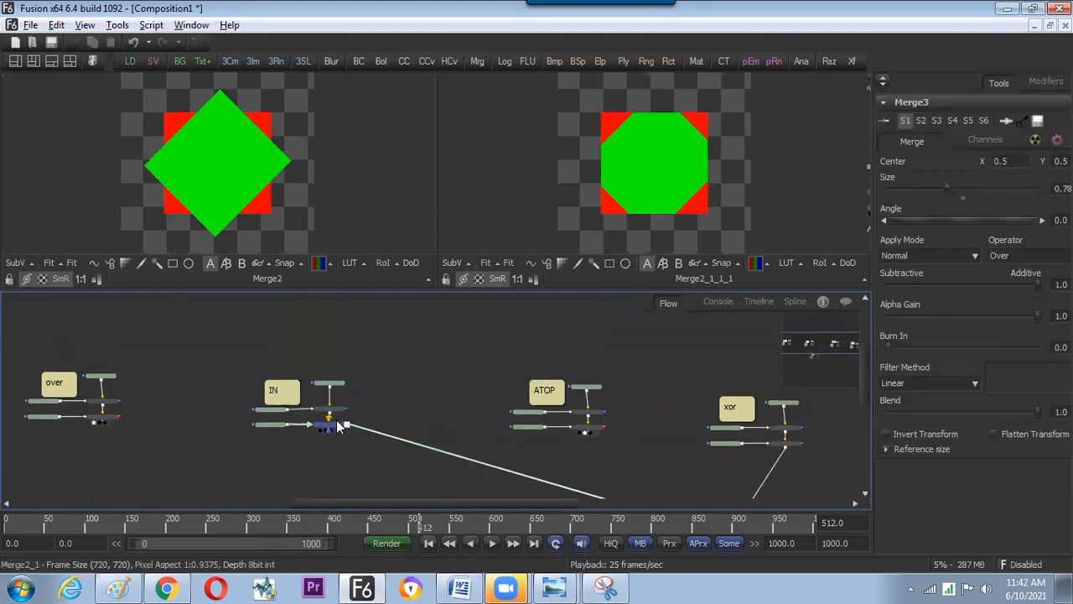
left_click_drag(338, 425, 280, 247)
left_click_drag(444, 397, 404, 352)
left_click_drag(756, 400, 728, 176)
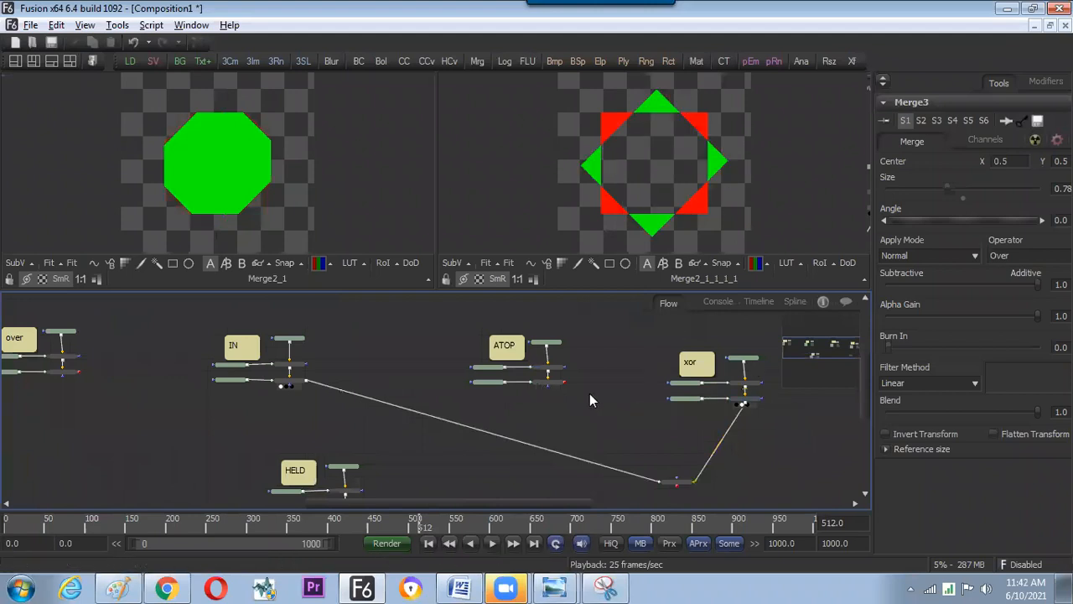
View the HELD group's final merge in the first viewer and the merge combining IN and xor in the second
left_click_drag(419, 393, 439, 369)
left_click_drag(406, 458, 412, 444)
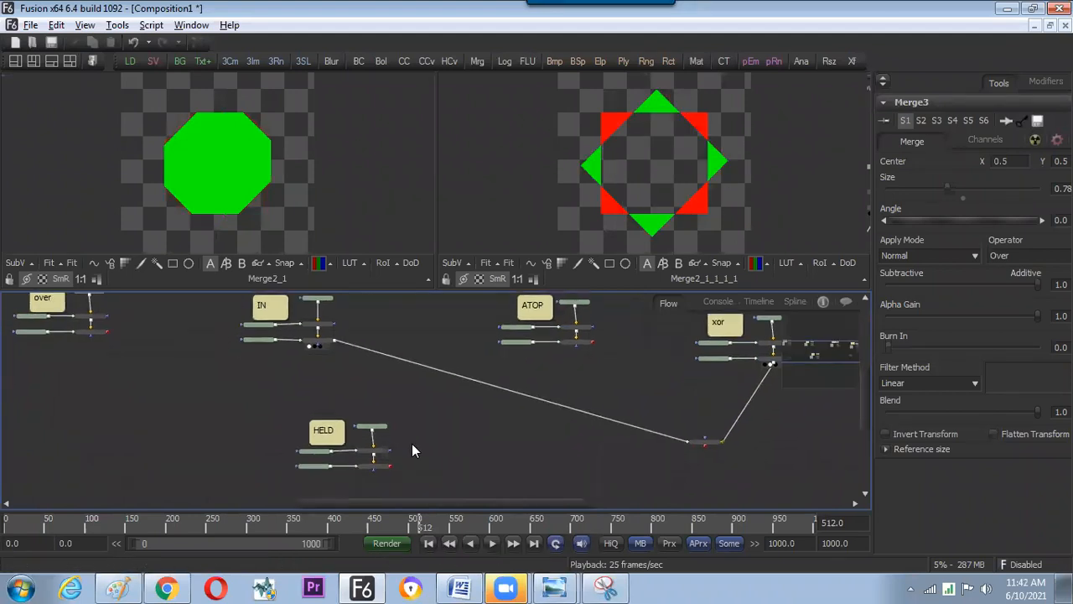
left_click(367, 468)
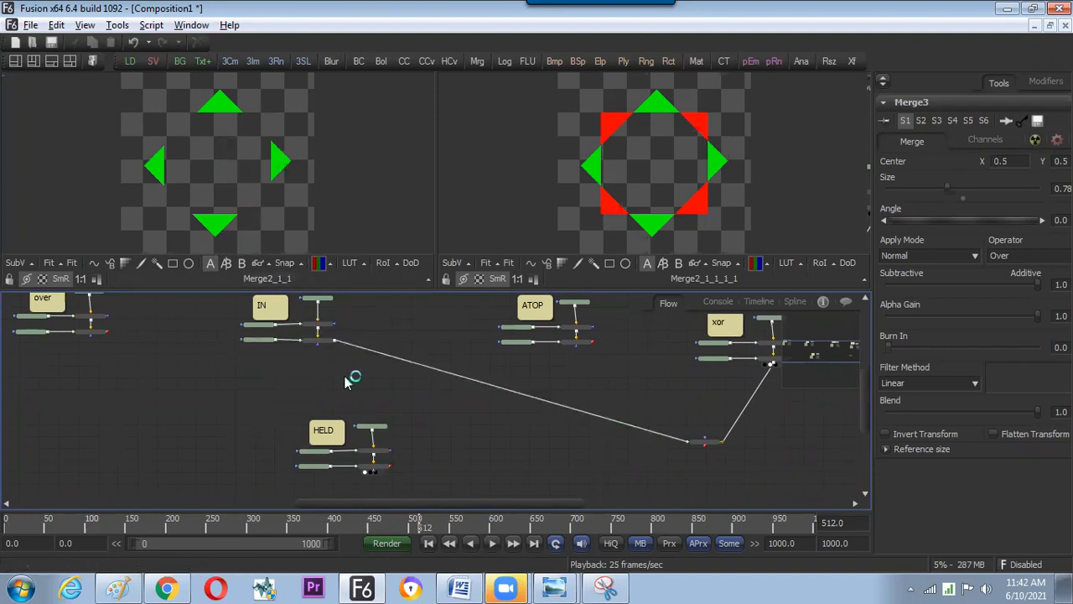
left_click_drag(87, 377, 97, 399)
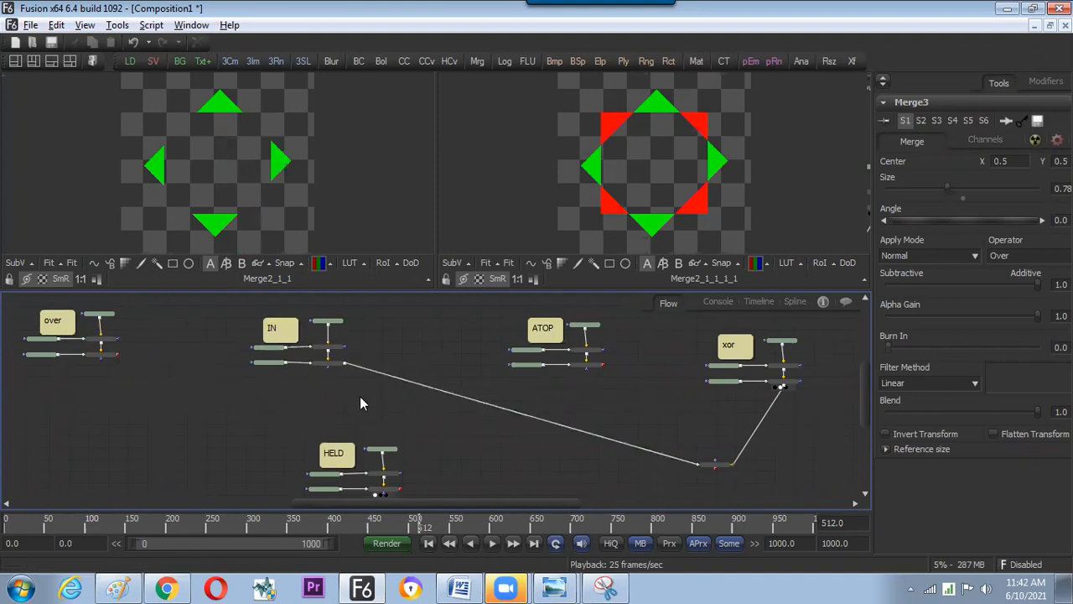
left_click_drag(219, 419, 212, 449)
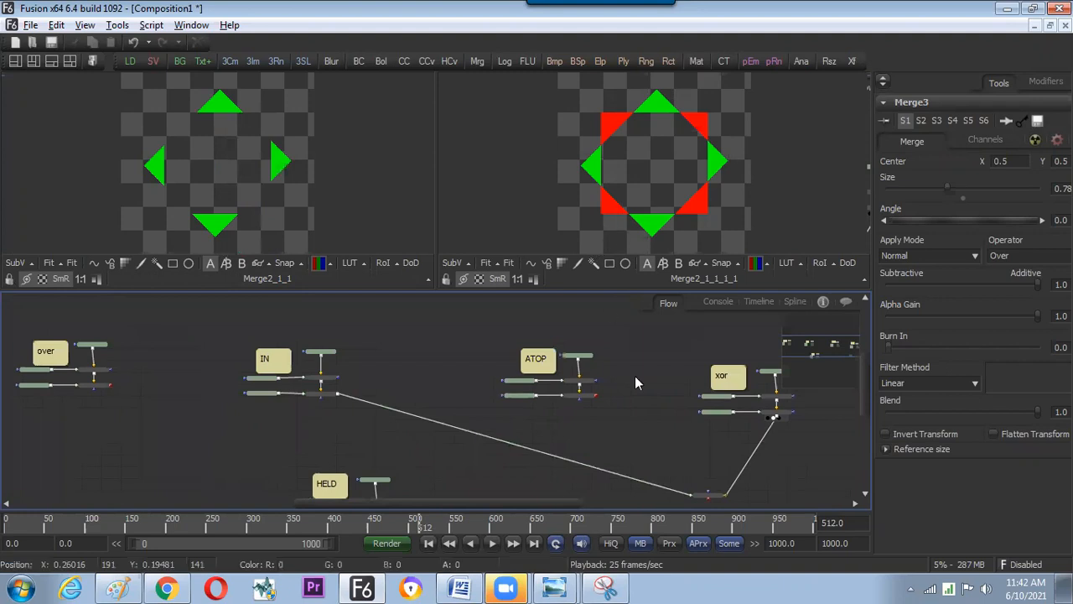
left_click_drag(672, 460, 640, 420)
left_click_drag(676, 452, 682, 192)
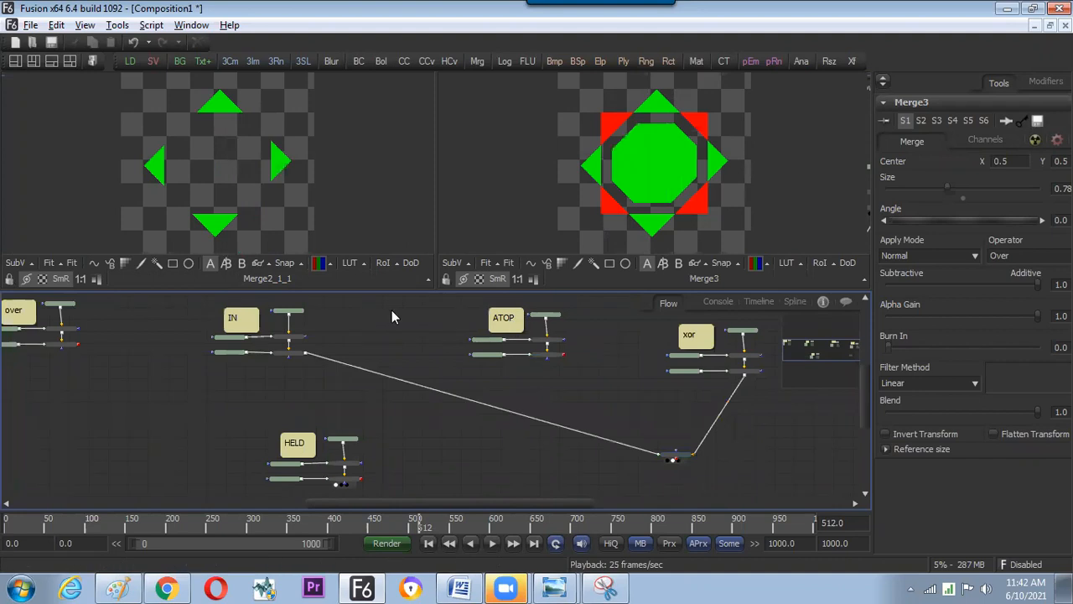
Move the ATOP and over node groups, including their sticky notes, higher in the flow
left_click_drag(368, 380, 437, 434)
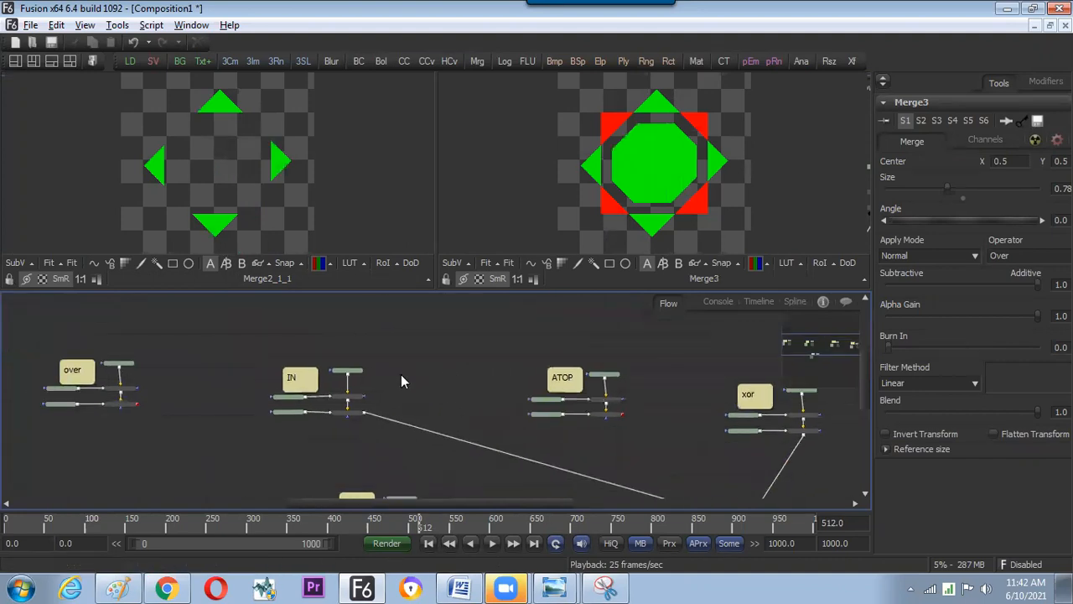
left_click_drag(508, 337, 636, 438)
left_click_drag(609, 378, 601, 315)
left_click_drag(132, 403, 148, 335)
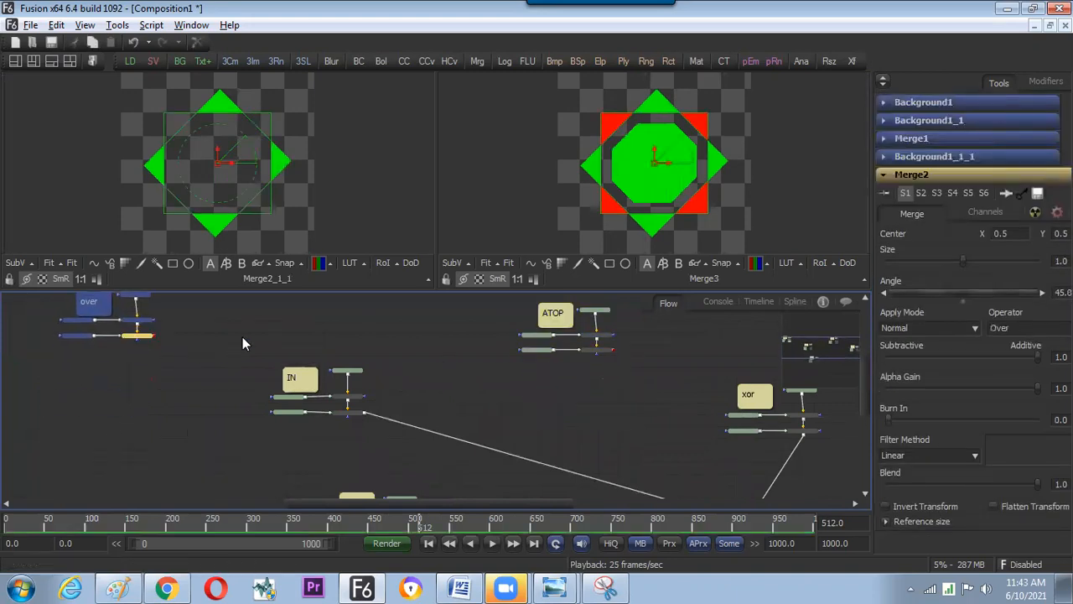
Move the IN node group and its sticky note lower in the flow, and deselect it
left_click_drag(246, 343, 354, 413)
left_click(271, 358)
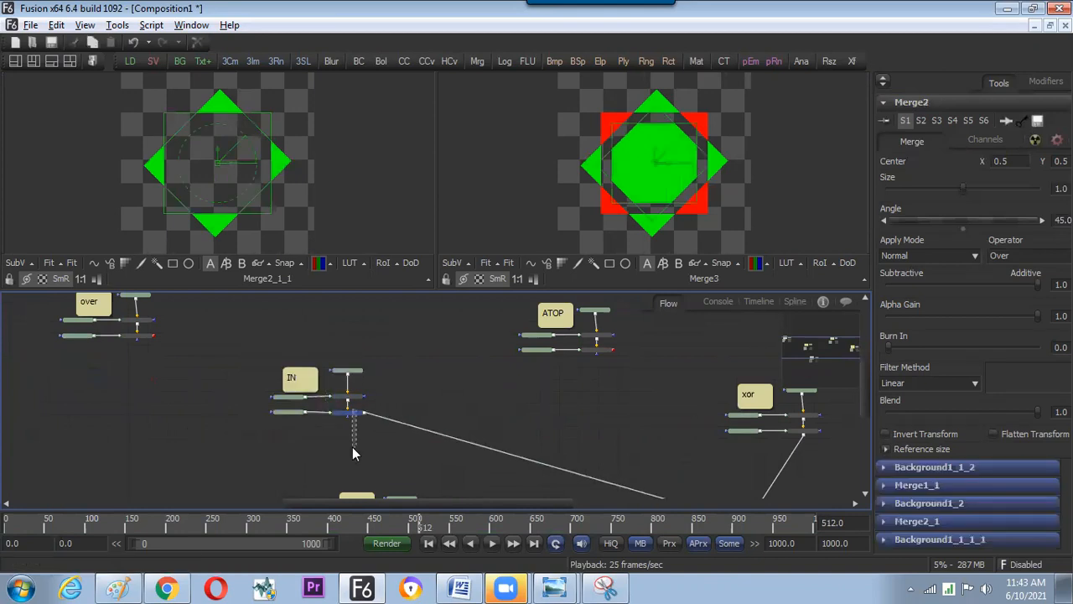
left_click_drag(270, 358, 353, 464)
mouse_move(701, 405)
left_mouse_down()
mouse_move(649, 380)
mouse_move(690, 404)
left_mouse_up()
left_click(661, 377)
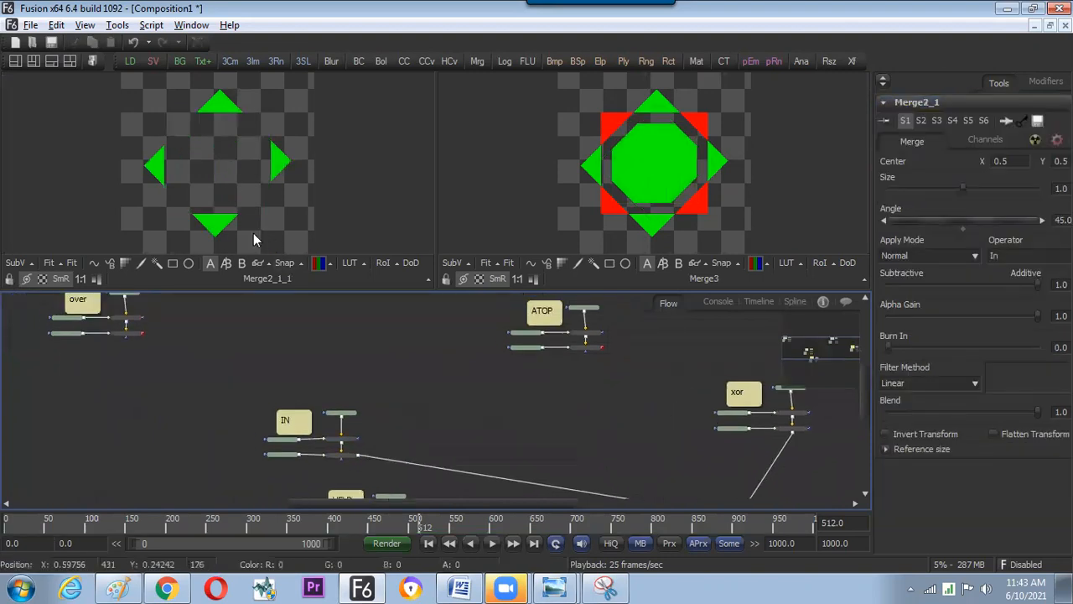
Try to combine the over and ATOP groups in one merge, viewing ATOP's final merge in the second viewer
left_click_drag(143, 335, 359, 375)
left_click(362, 380)
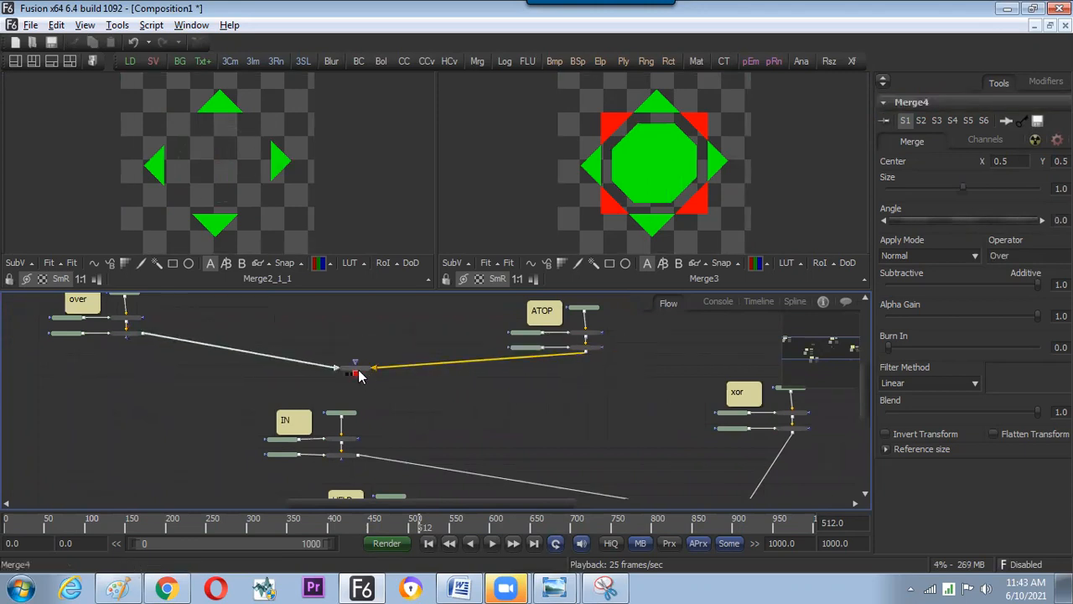
left_click(586, 352)
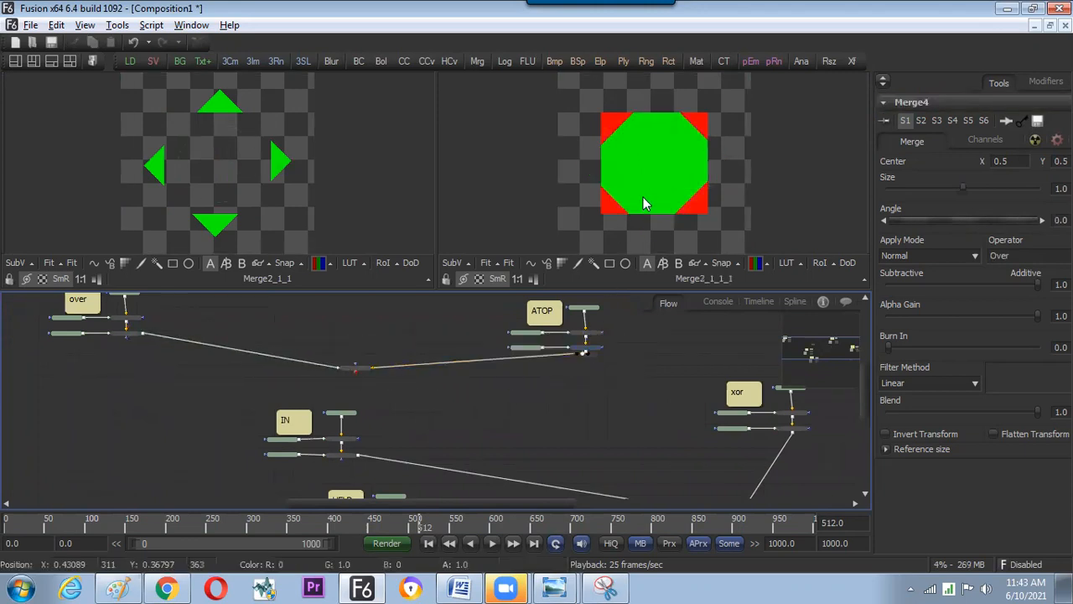
left_click(358, 369)
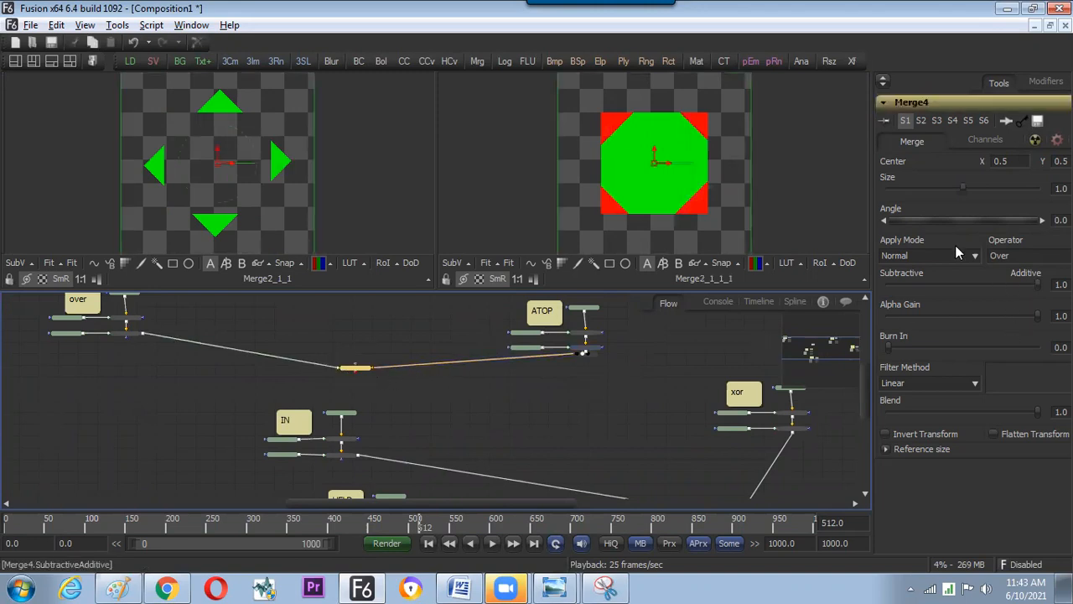
Try scaling the combined over and ATOP merge to about 0.65 in the second viewer, and delete that merge
left_click_drag(963, 190, 950, 192)
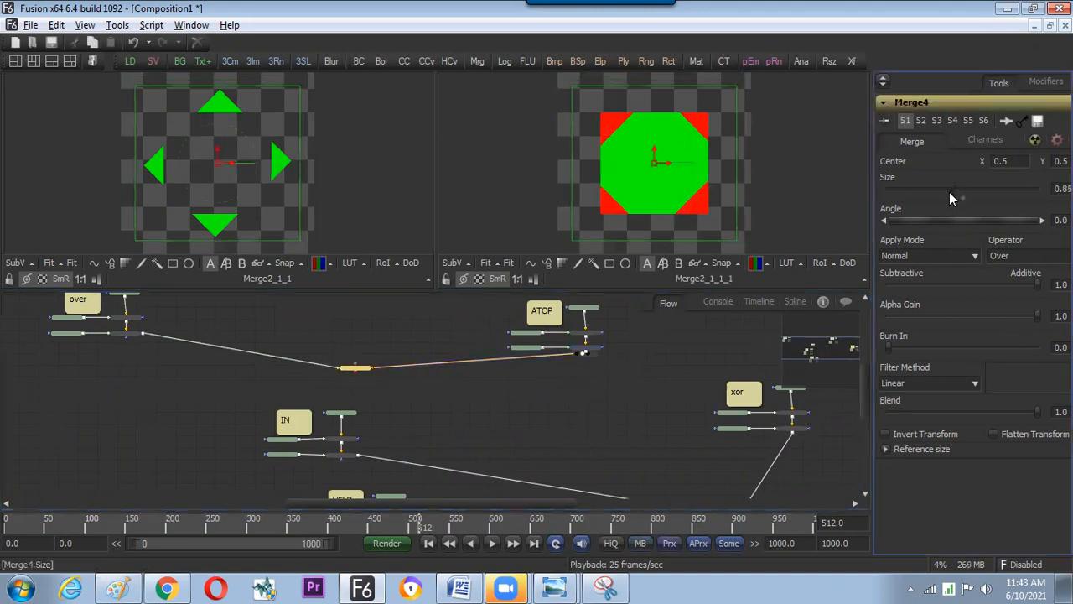
left_click(353, 374)
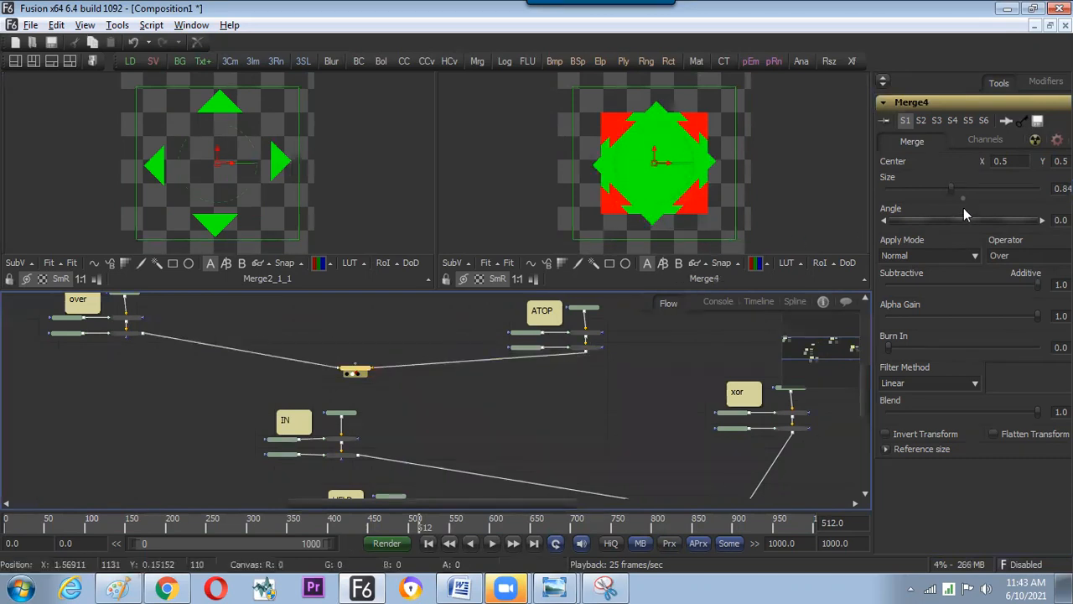
mouse_move(951, 188)
left_mouse_down()
mouse_move(932, 193)
mouse_move(973, 192)
mouse_move(939, 203)
left_mouse_up()
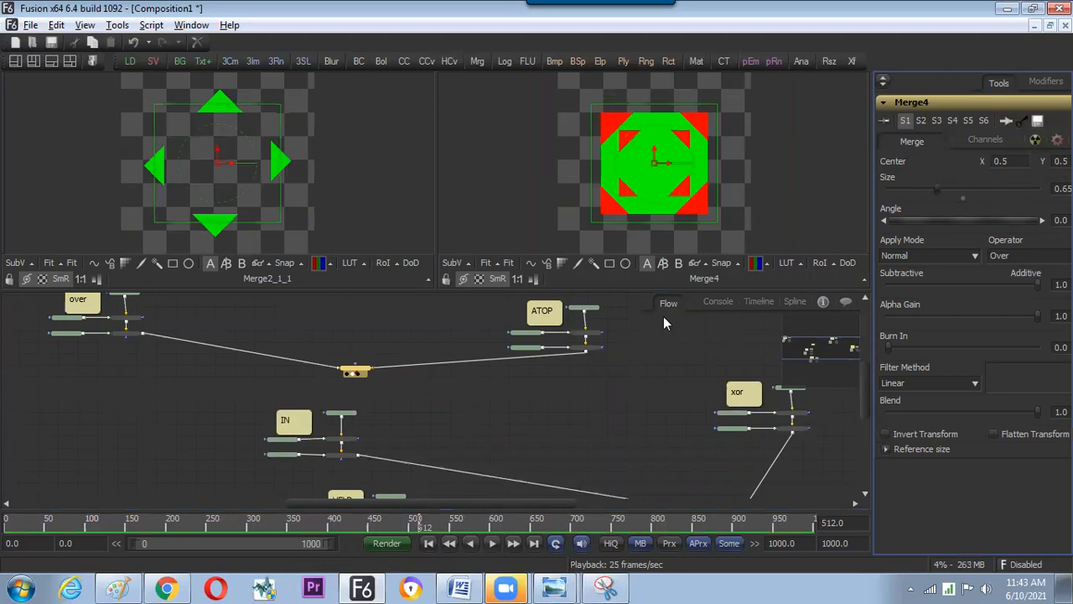
left_click(359, 373)
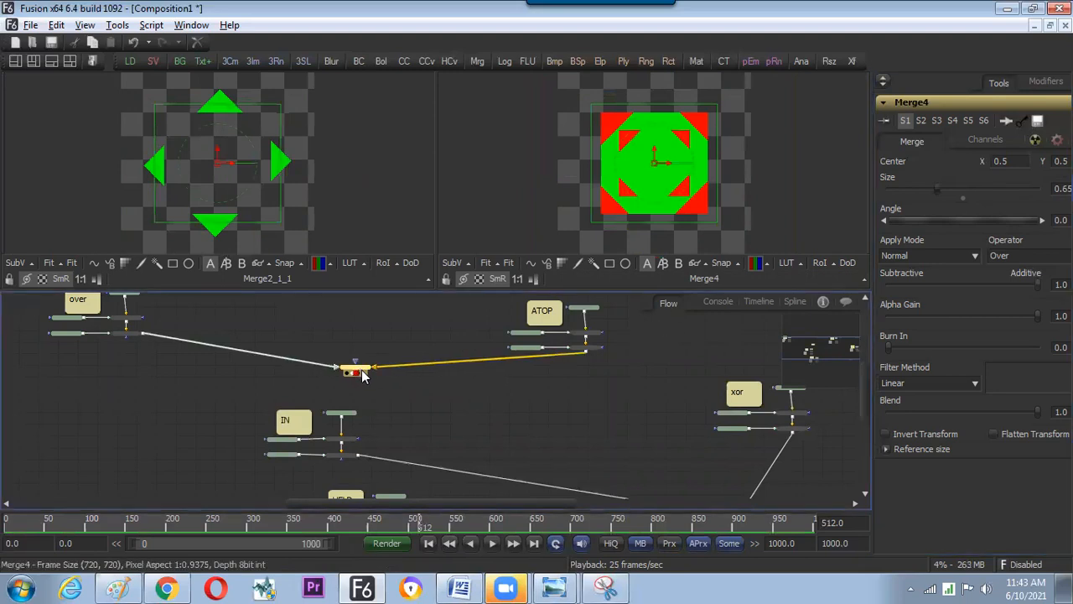
key("Delete")
left_click(402, 368)
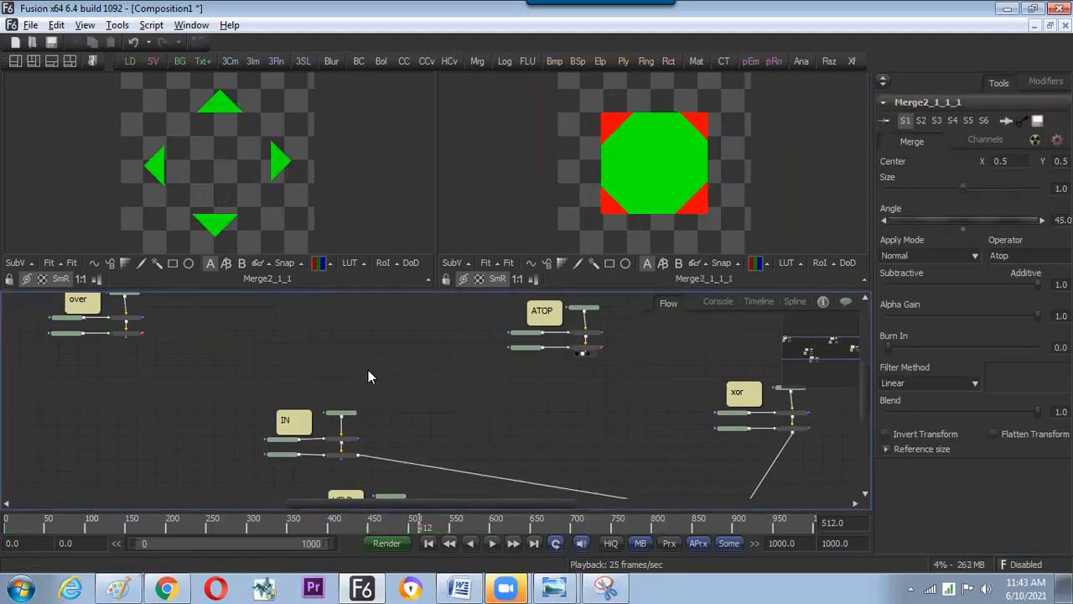
Enlarge the flow area by reducing the height of the two viewers
left_click_drag(213, 387, 206, 407)
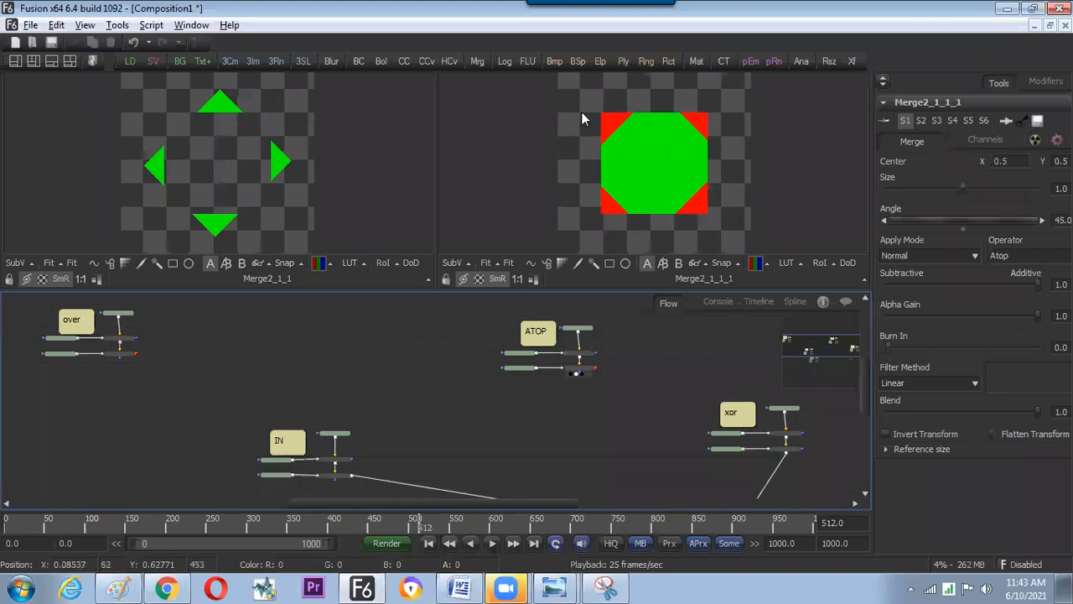
left_click_drag(356, 396, 364, 380)
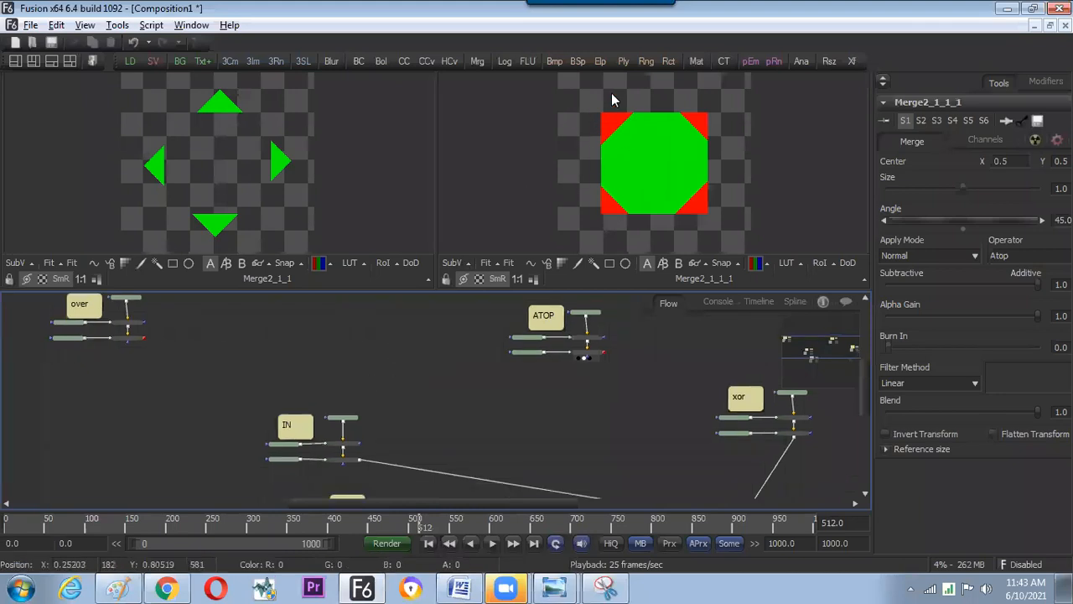
left_click_drag(488, 380, 355, 367)
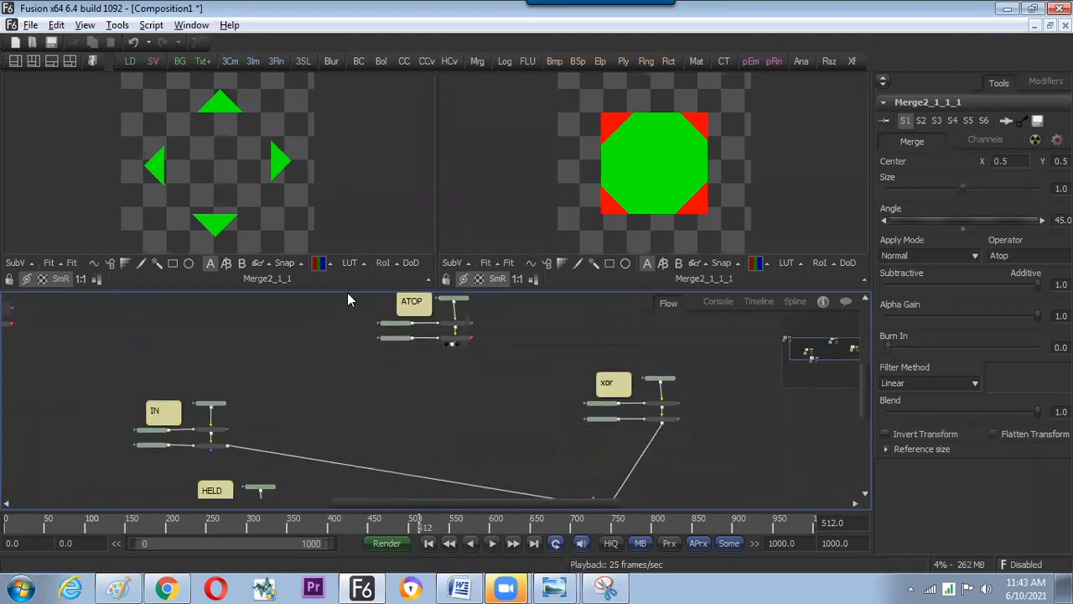
left_click_drag(347, 291, 349, 248)
left_click_drag(366, 314, 384, 365)
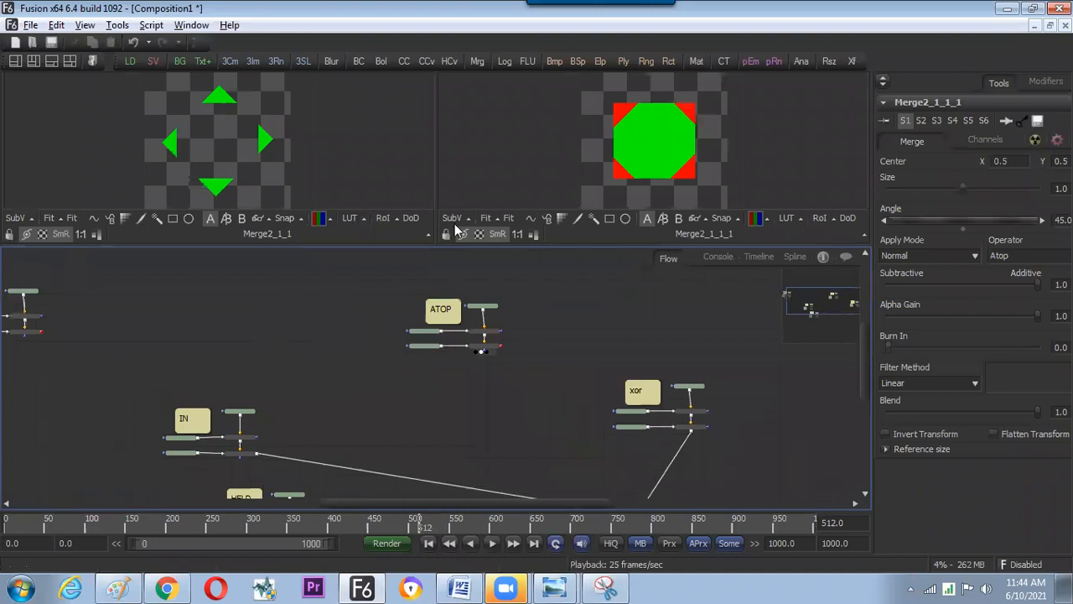
left_click_drag(596, 346, 496, 379)
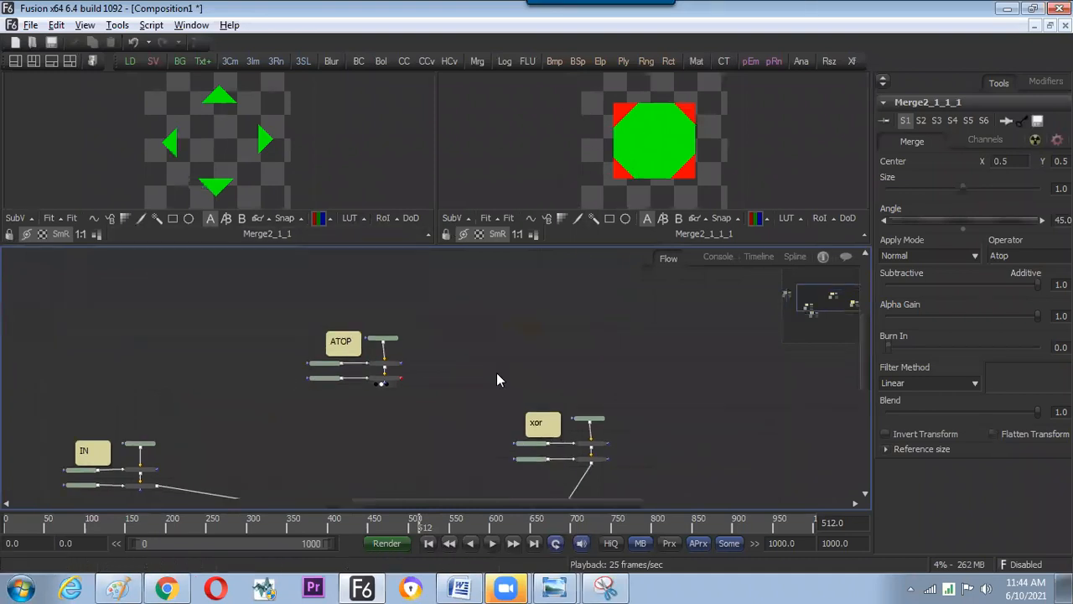
Duplicate the ATOP group's transparent background node in empty flow space and view the copy in the second viewer
left_click(392, 348)
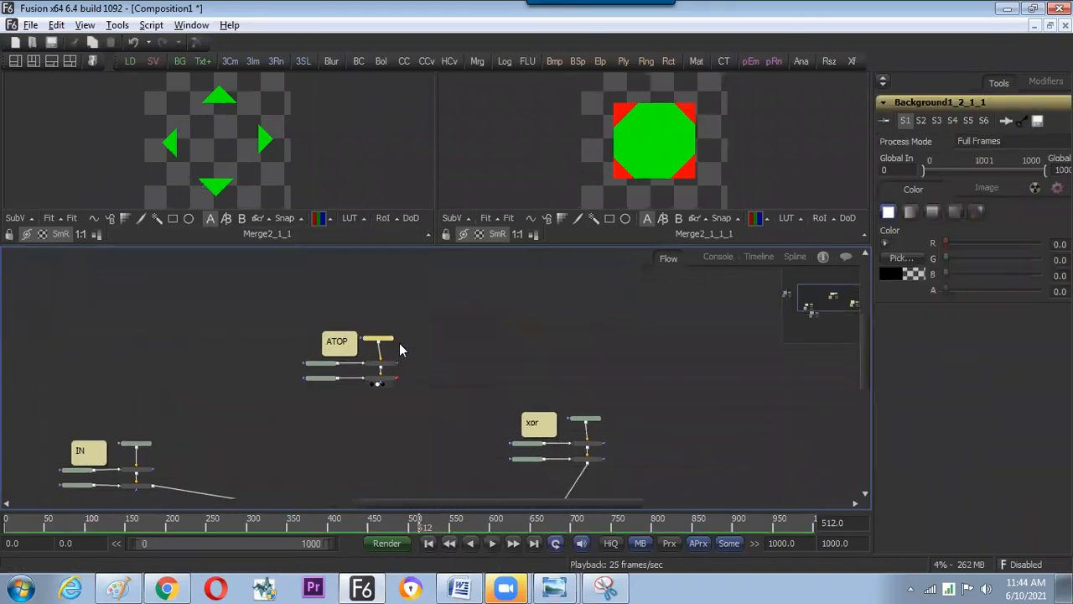
key("ctrl+v")
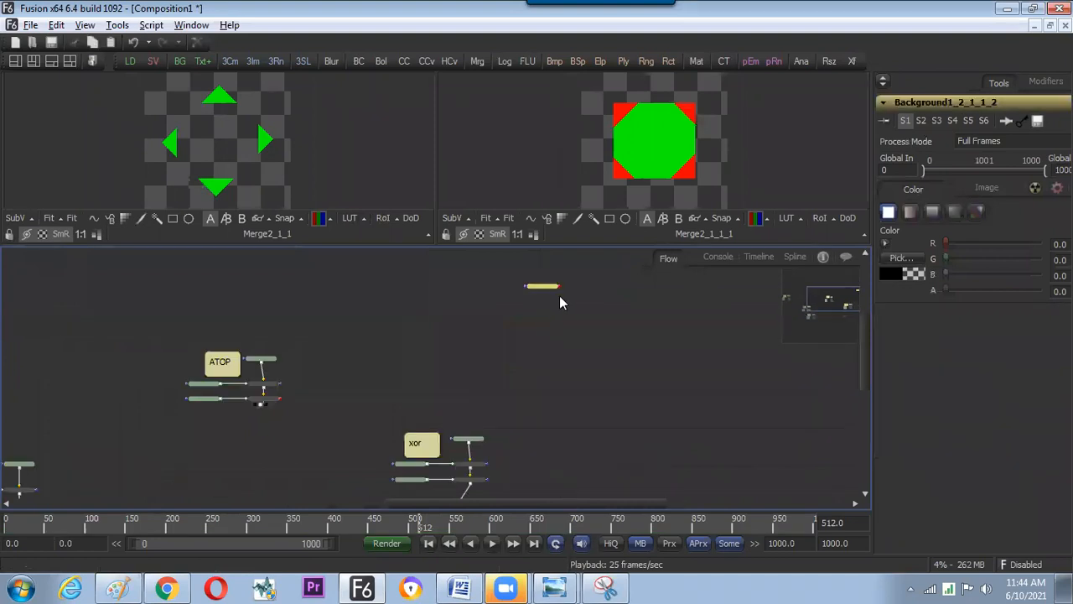
left_click_drag(573, 288, 642, 153)
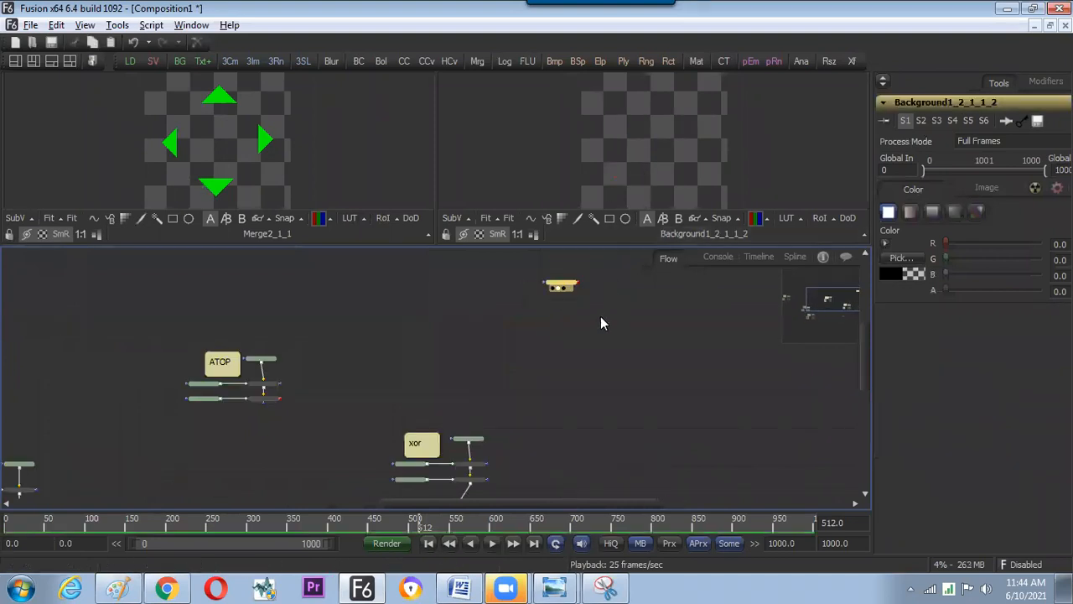
Move the new background node higher in the flow and bring the over group with its sticky note next to it
left_click(344, 373)
left_click_drag(344, 368, 422, 380)
left_click_drag(529, 421, 550, 487)
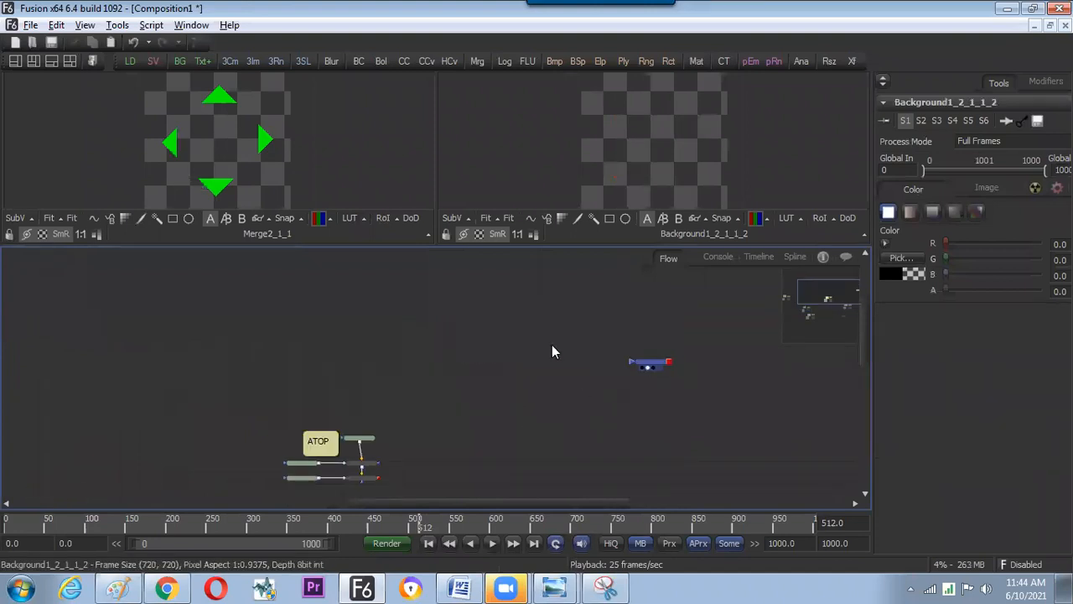
left_click_drag(646, 367, 437, 302)
left_click_drag(393, 383, 503, 369)
left_click_drag(37, 371, 572, 340)
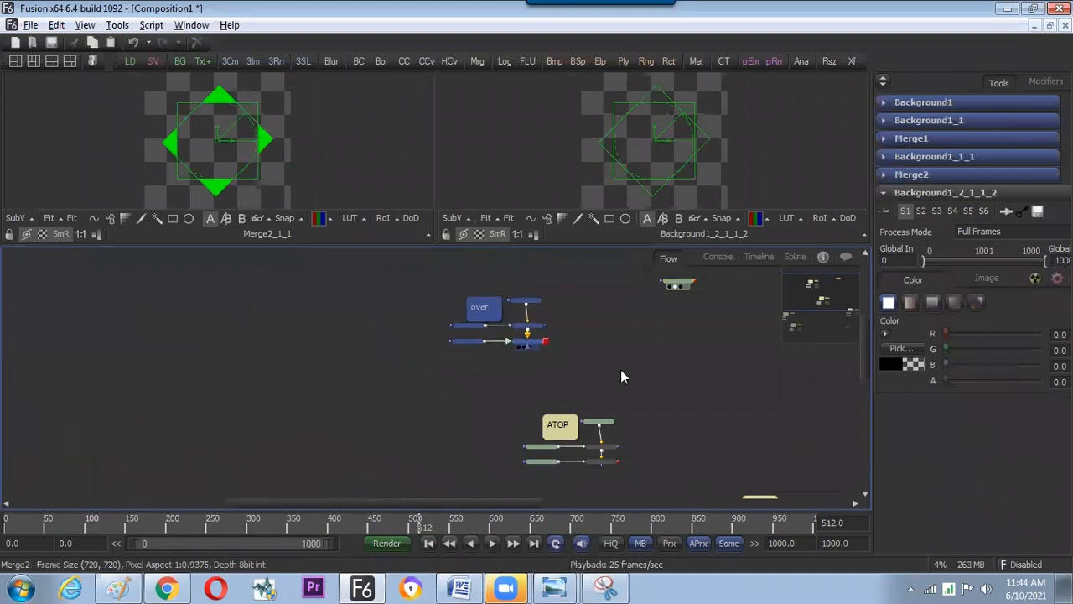
Move the ATOP node group and its sticky note directly below the over group
left_click_drag(493, 401, 620, 471)
left_click_drag(552, 450, 551, 434)
left_click_drag(615, 417, 412, 327)
Delete the merge joining IN and xor, and move the xor group with its sticky note below the ATOP group
left_click_drag(484, 381, 654, 338)
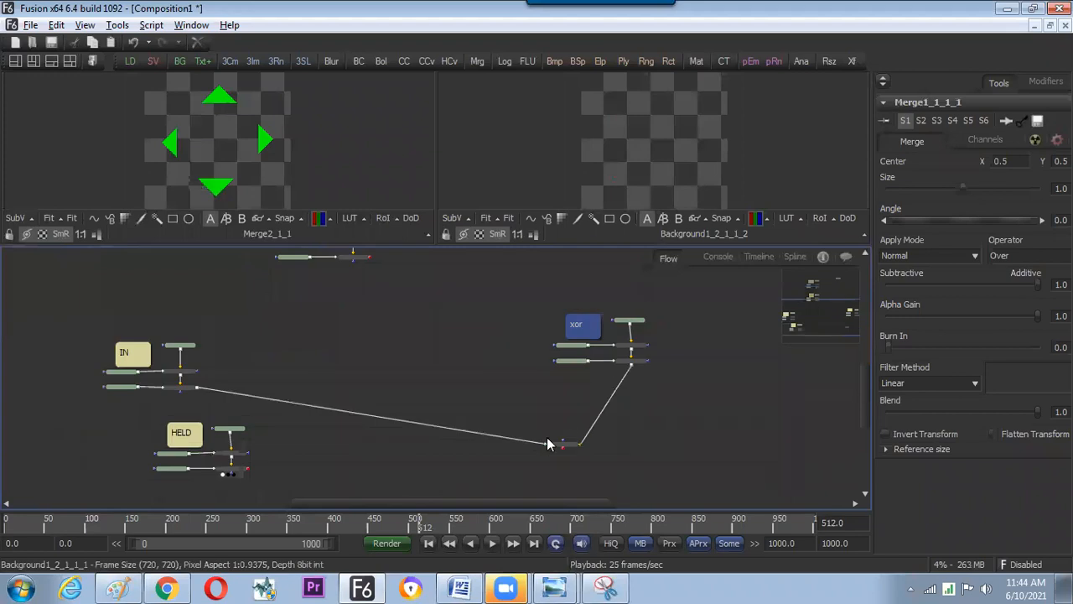
left_click(562, 446)
key("Delete")
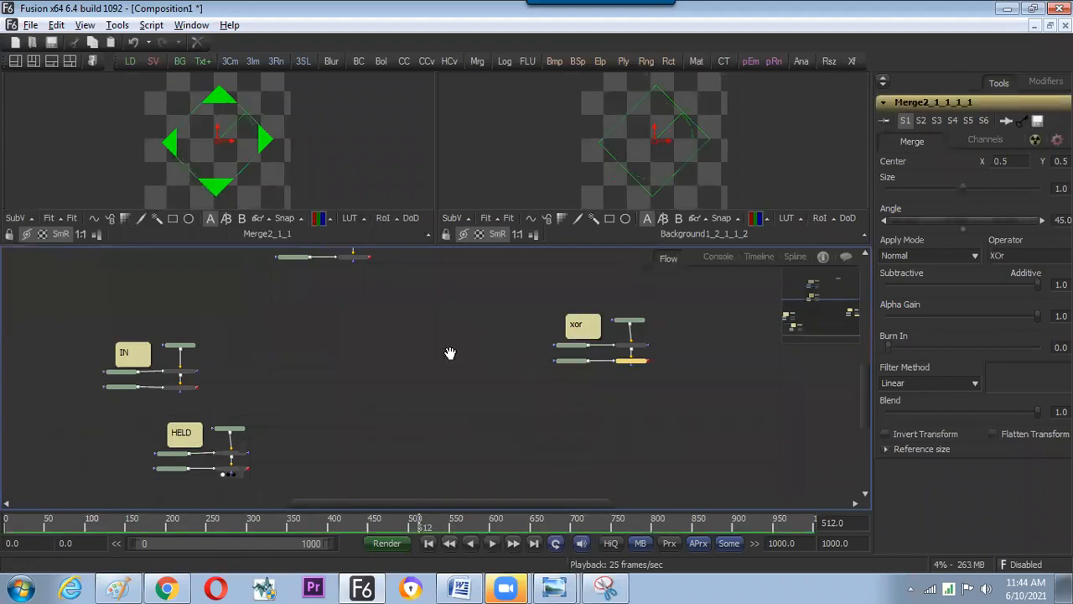
left_click_drag(451, 352, 490, 431)
left_click_drag(533, 372, 387, 415)
left_click_drag(562, 414, 623, 330)
Move the IN node group and its sticky note below the xor group so the operator examples form one column
left_click_drag(244, 412, 438, 487)
left_click_drag(313, 451, 258, 416)
left_click_drag(341, 467, 446, 500)
left_click_drag(199, 285, 469, 375)
left_click_drag(564, 388, 444, 444)
left_click_drag(463, 360, 412, 446)
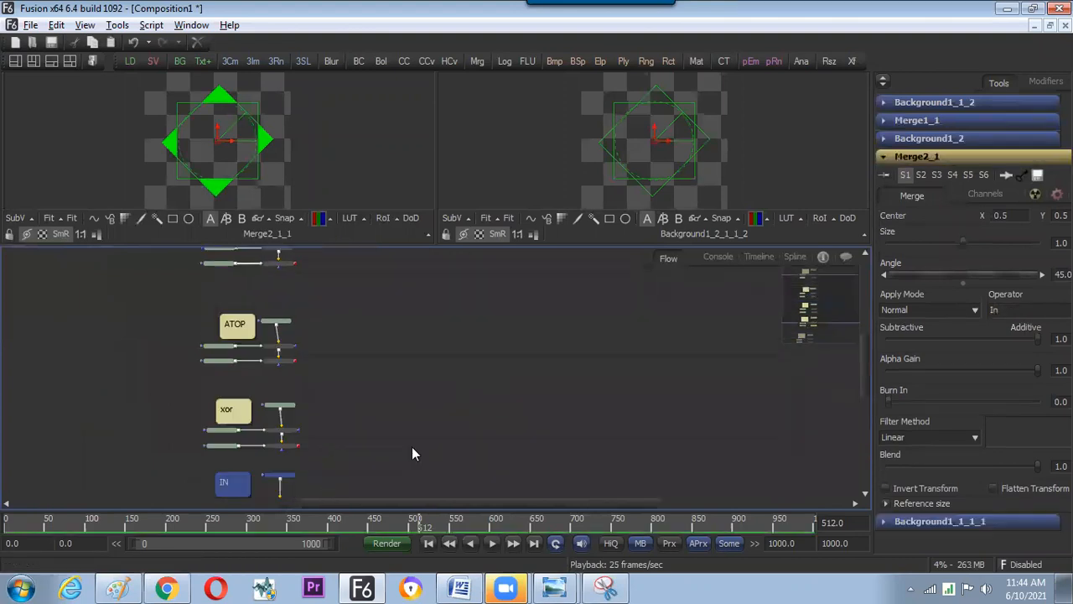
Merge the over group's output onto the new transparent background and view the new merge in the second viewer
left_click_drag(414, 343, 393, 403)
mouse_move(400, 265)
left_mouse_down()
mouse_move(379, 264)
mouse_move(406, 266)
mouse_move(382, 273)
left_mouse_up()
left_click_drag(275, 338, 399, 283)
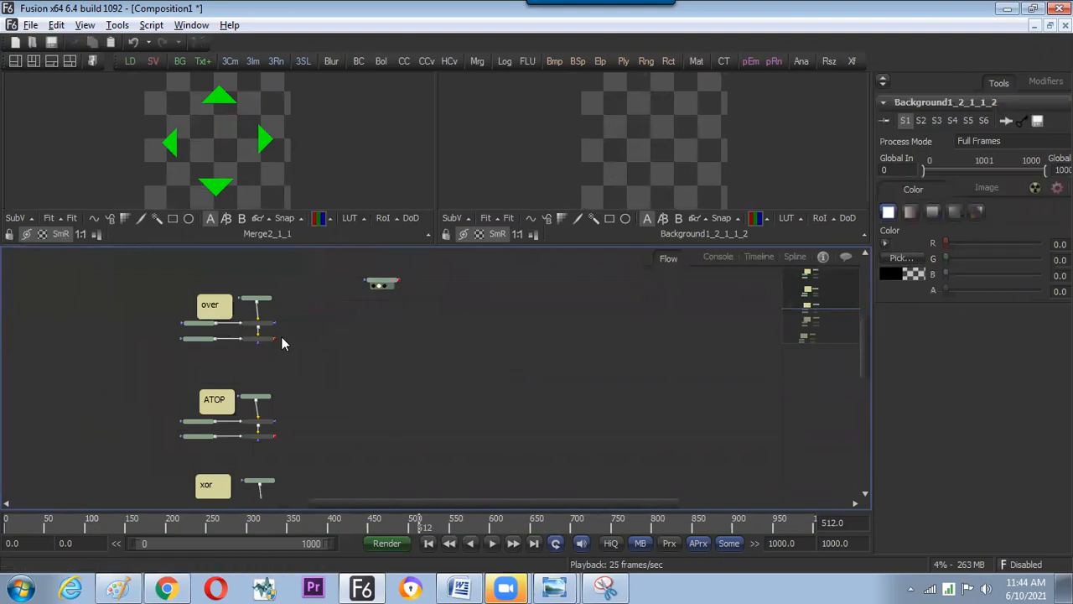
left_click_drag(276, 340, 400, 284)
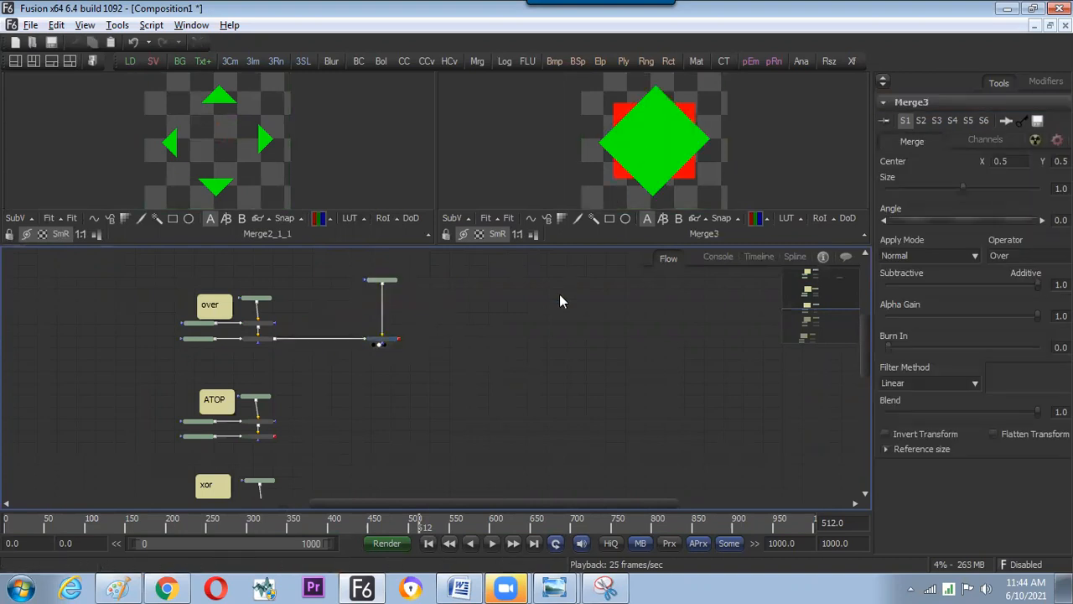
Scale the over image to 0.45 and move it to the canvas's upper-right area, centred at about X 0.77, Y 0.79
left_click(382, 341)
left_click_drag(966, 188, 922, 187)
left_click_drag(652, 154, 692, 113)
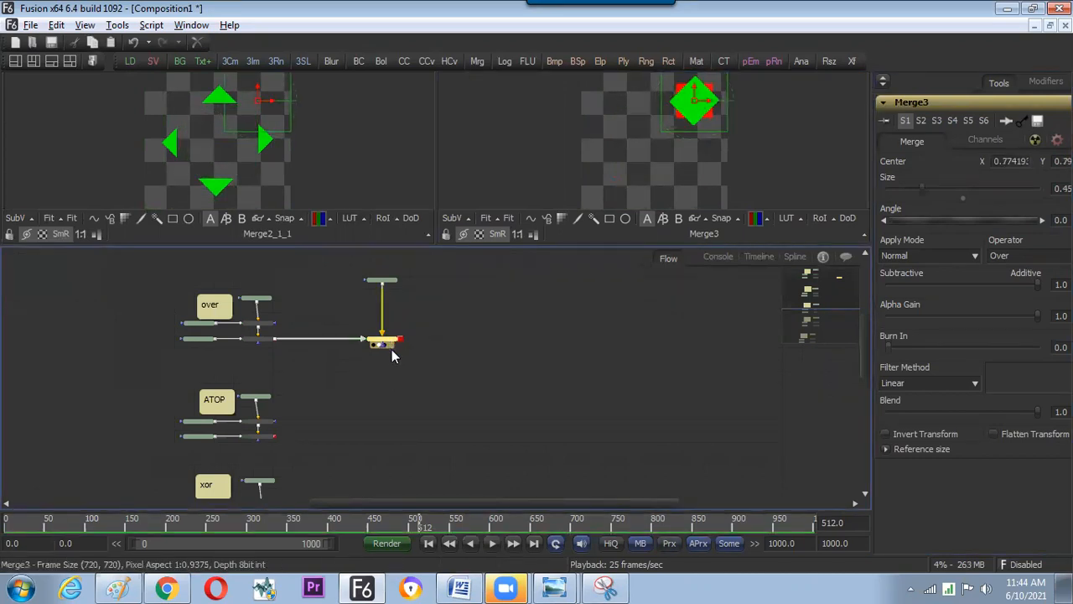
Duplicate the over image's placement merge, feeding the copy the original merge as background and the ATOP group's output as foreground
key("ctrl+c")
left_click(388, 422)
key("ctrl+v")
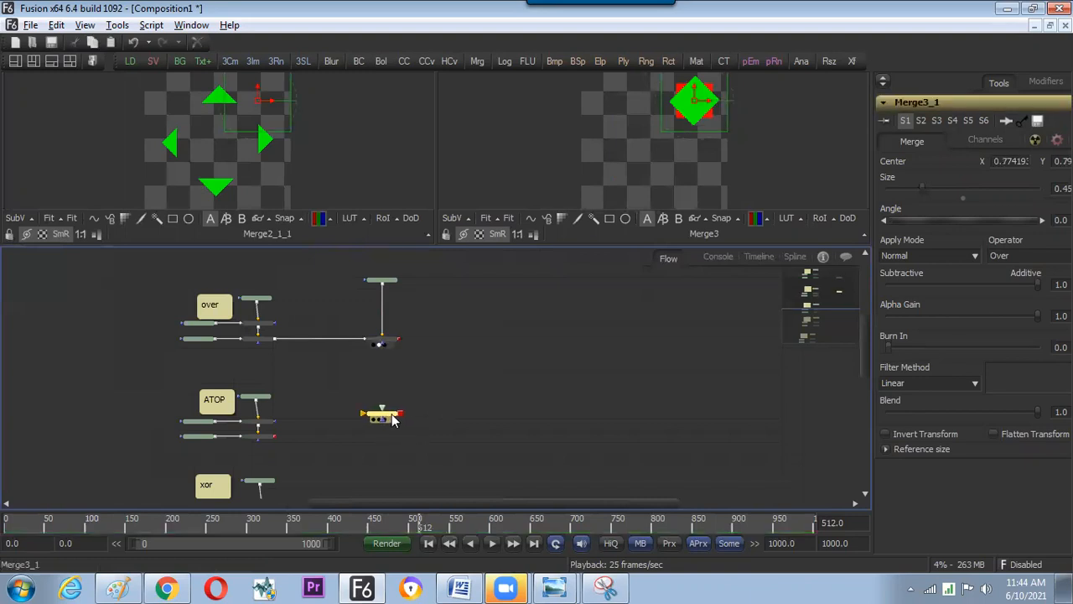
scroll(450, 389, "down", 2)
left_click_drag(403, 295, 363, 373)
left_click_drag(280, 395, 379, 371)
View the ATOP placement merge in the second viewer and move its image below the over image, at about X 0.78, Y 0.45
key("2")
left_click_drag(695, 102, 695, 147)
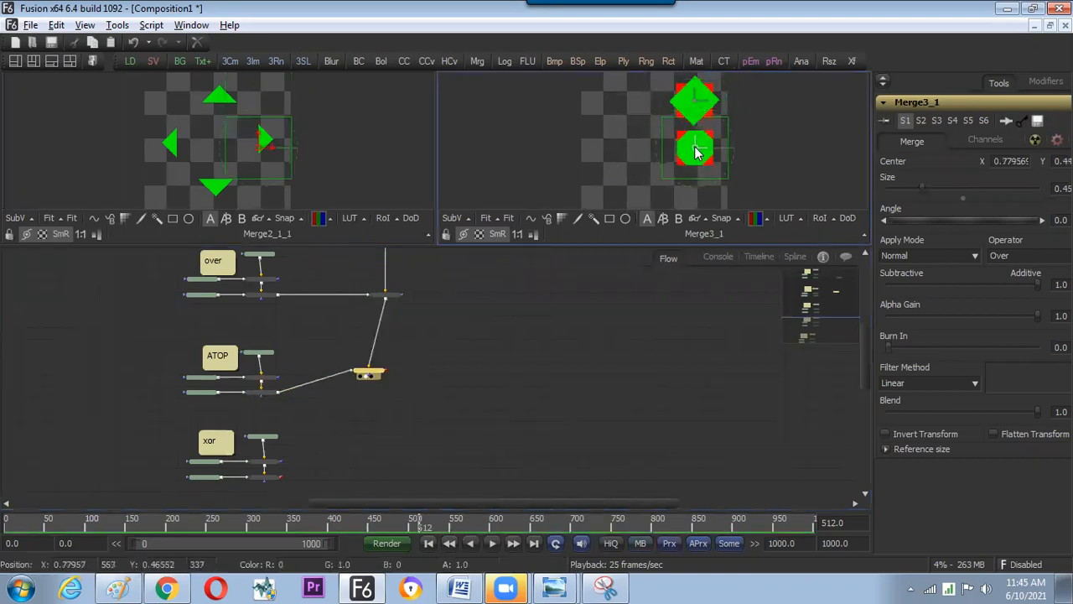
scroll(469, 352, "down", 1)
left_click_drag(378, 349, 486, 291)
Add a copy of the ATOP placement merge below it in the chain, connect the xor group's output as foreground, and view it
scroll(454, 361, "up", 3)
left_click(433, 339)
left_click(394, 279)
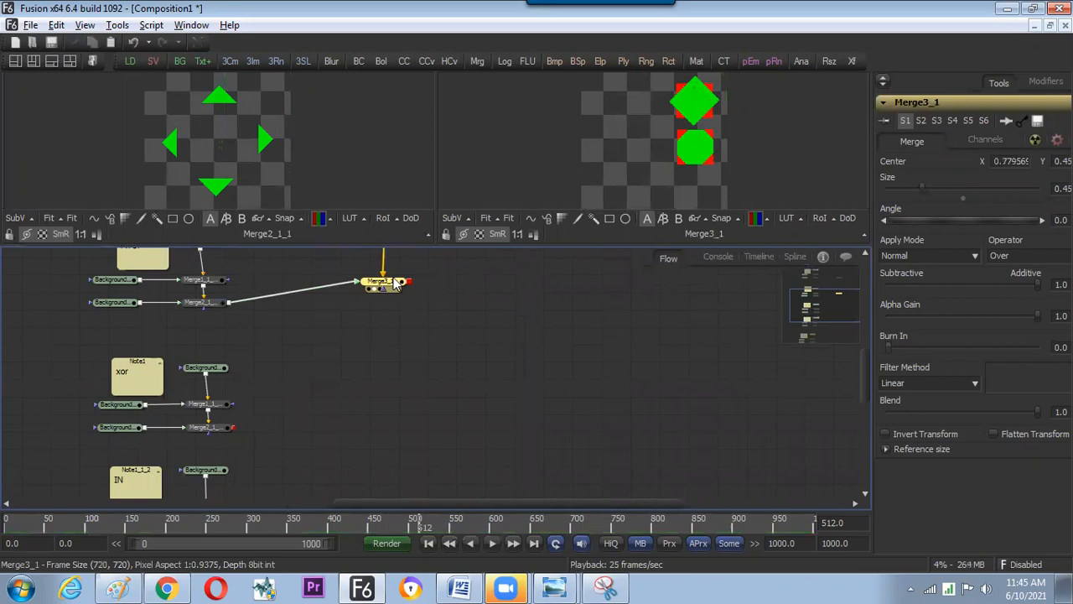
left_click_drag(396, 283, 381, 413)
key("ctrl+v")
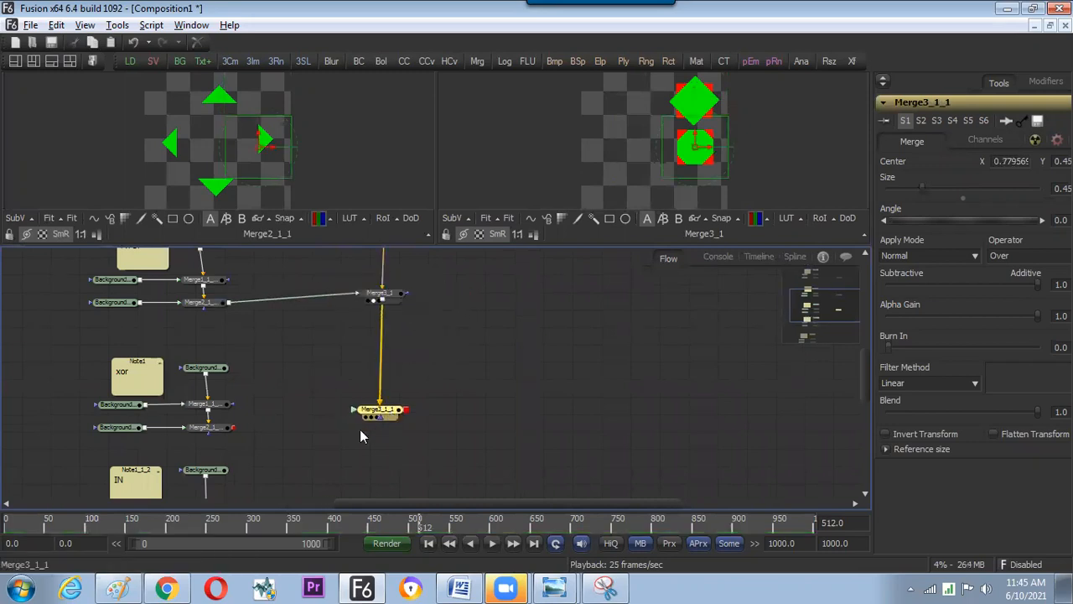
left_click(360, 429)
left_click_drag(234, 427, 374, 414)
left_click(382, 410)
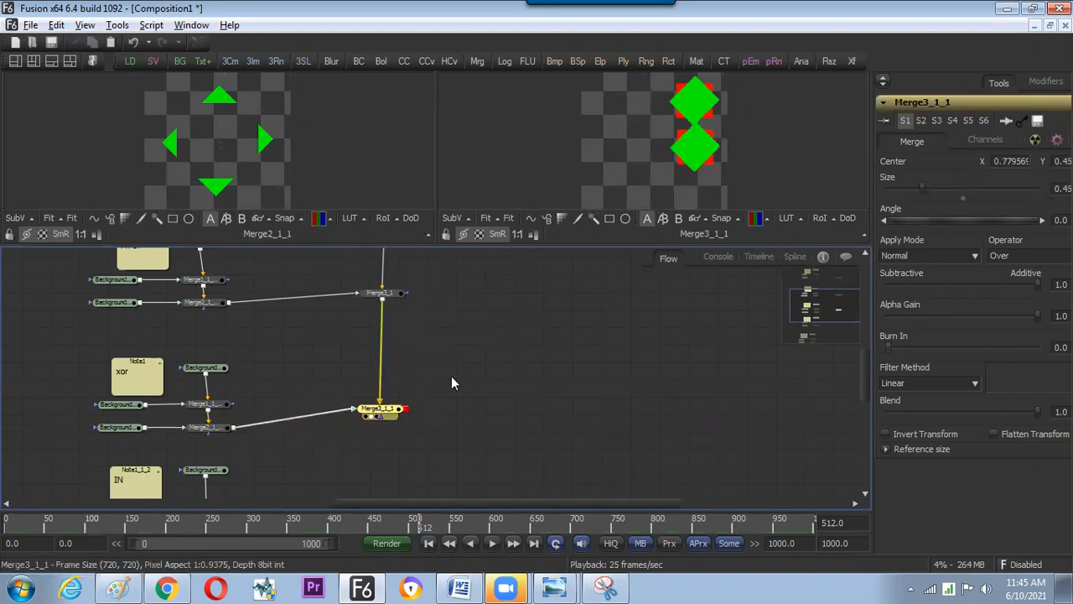
Move the xor image to the canvas's upper-left area, centred at about X 0.19, Y 0.74
left_click_drag(693, 148, 700, 200)
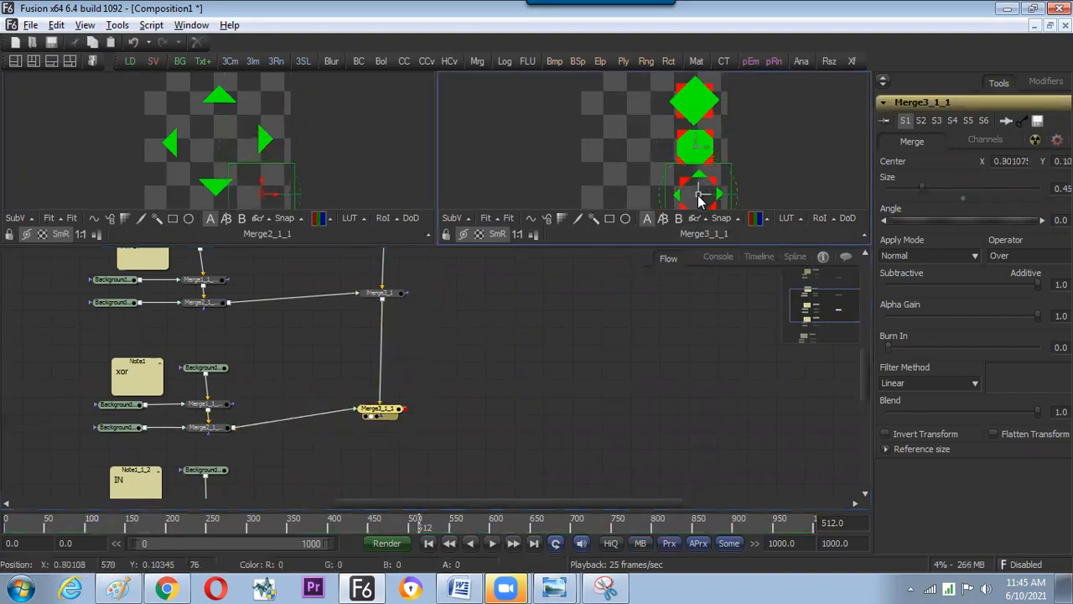
left_click_drag(597, 190, 559, 173)
left_click_drag(660, 181, 580, 136)
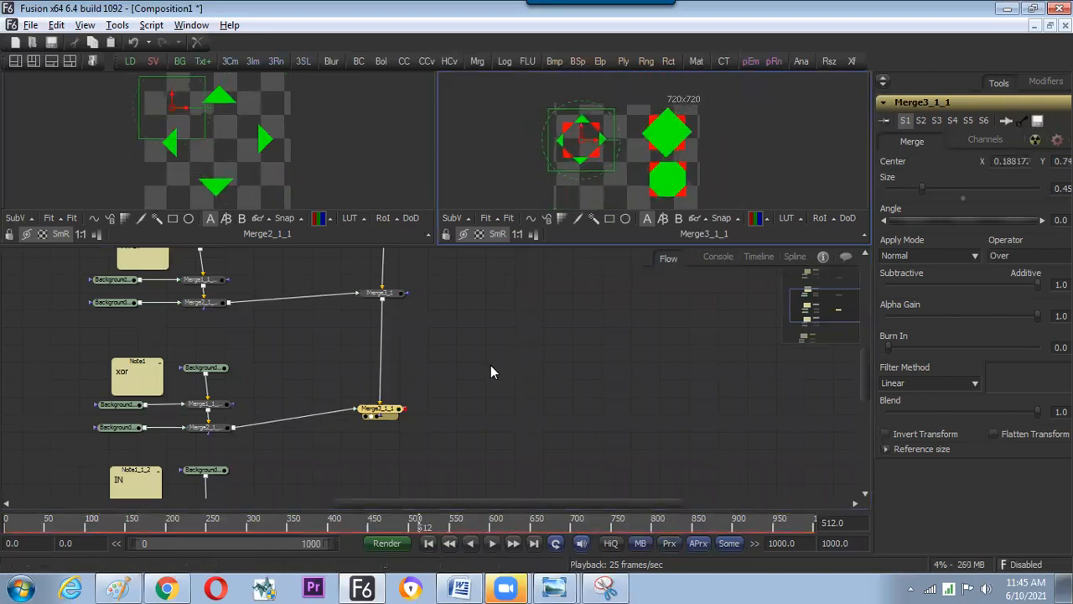
Add a copy of the xor placement merge below it in the chain and connect the IN group's output as foreground
scroll(462, 316, "down", 3)
left_click(234, 463)
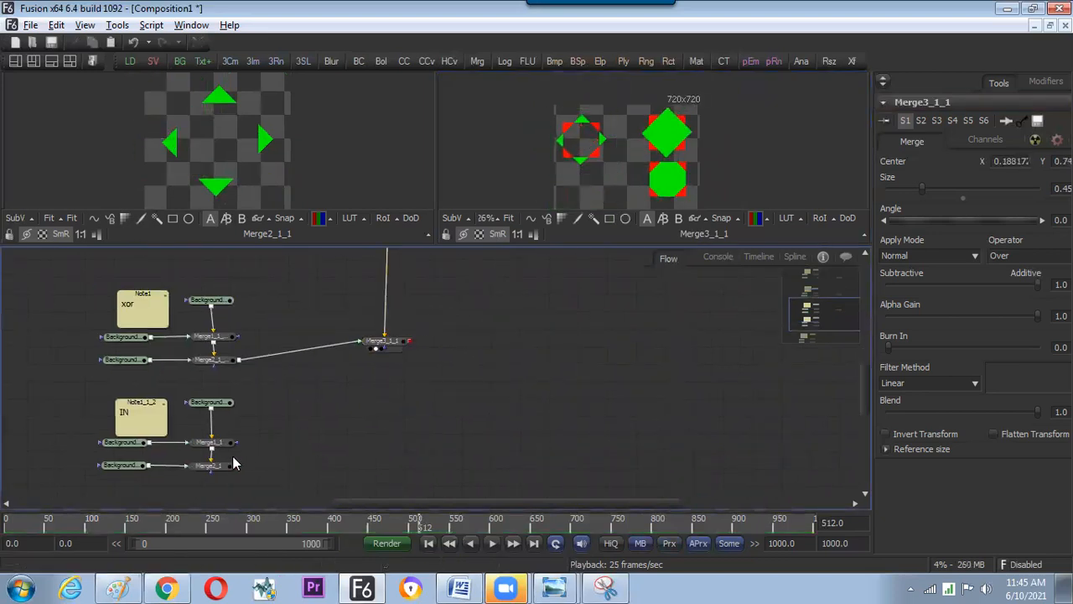
left_click_drag(385, 356, 385, 421)
key("ctrl+v")
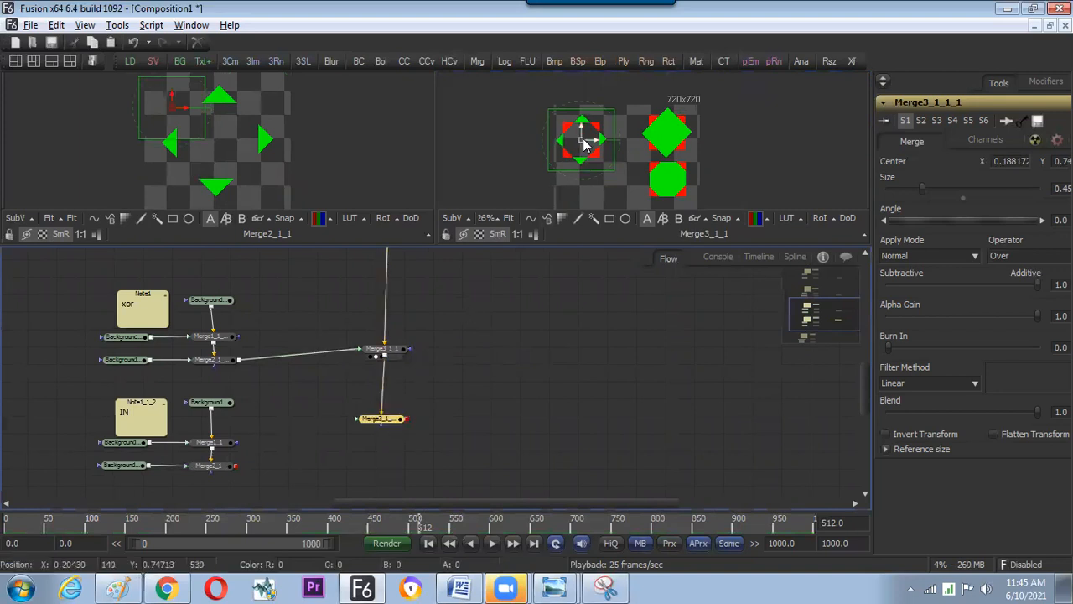
left_click_drag(237, 466, 369, 421)
Move the IN image below the xor image, centred at about X 0.23, Y 0.35
left_click_drag(584, 141, 586, 198)
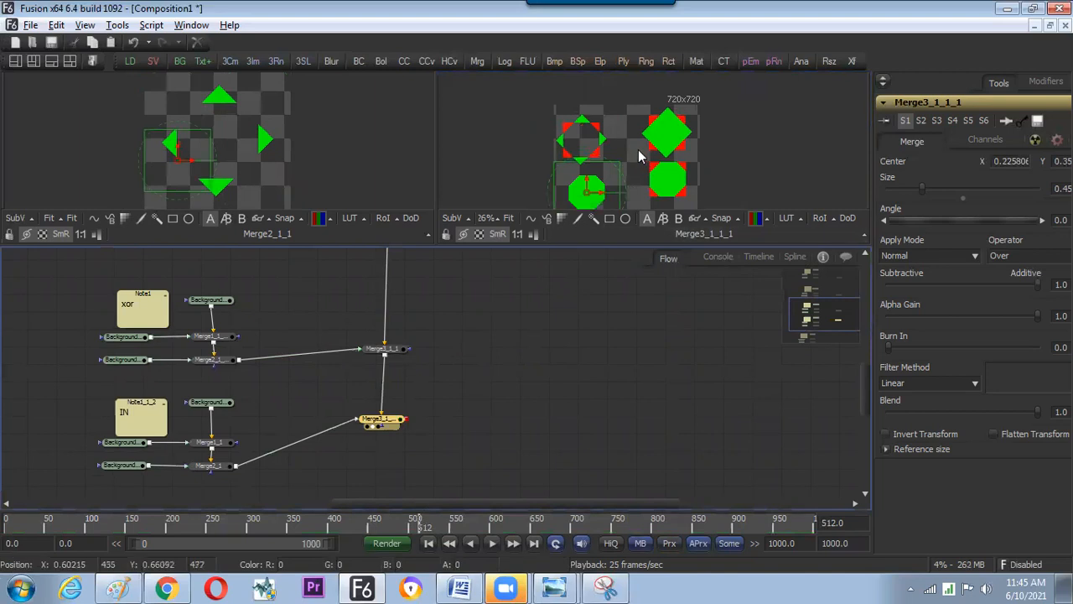
left_click_drag(639, 152, 620, 130)
scroll(457, 380, "down", 5)
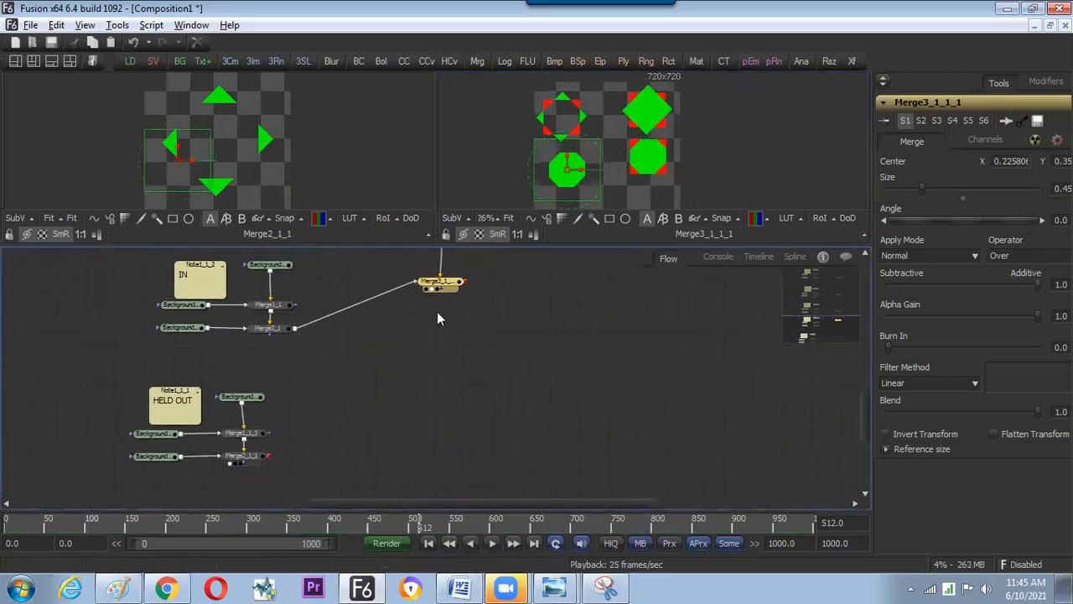
Add a copy of the IN placement merge below it in the chain, connect the HELD OUT group's output as foreground, and view it
left_click_drag(450, 289, 442, 454)
key("ctrl+v")
left_click_drag(269, 455, 597, 165)
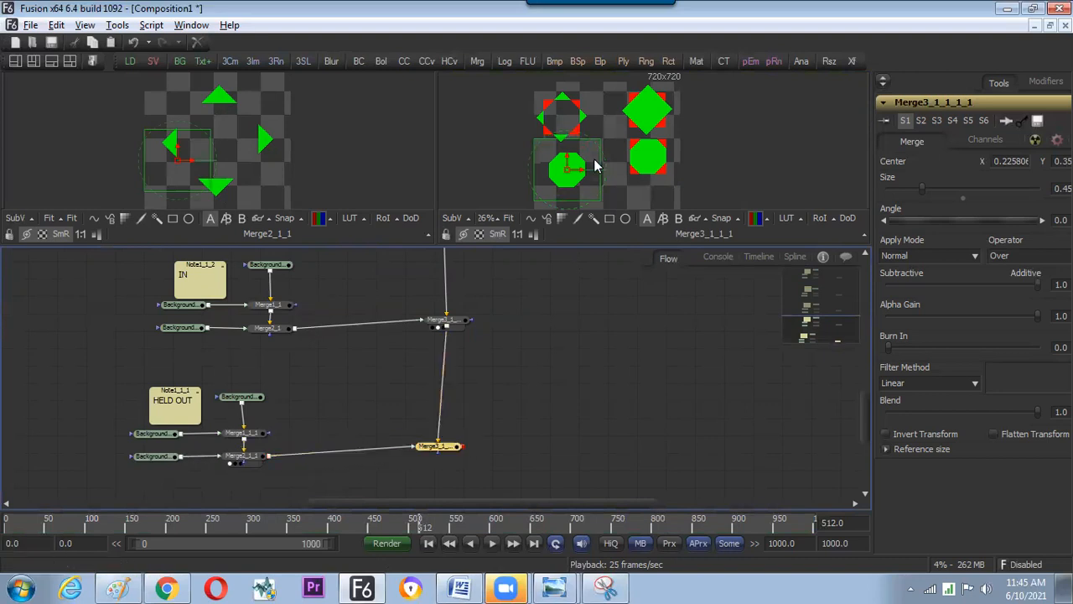
left_click(570, 336)
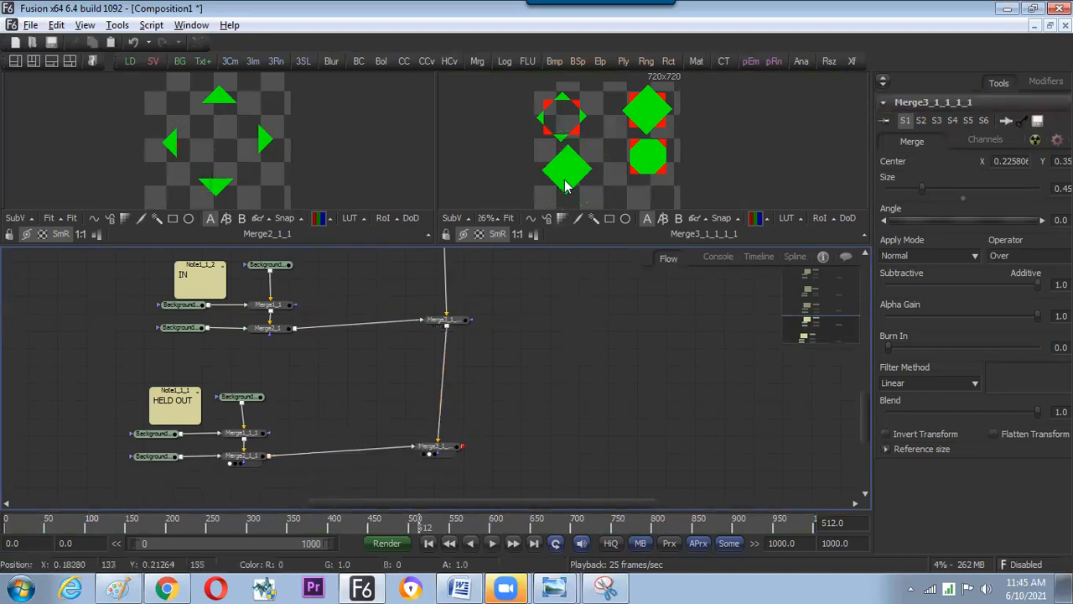
Move the held out image to the canvas's lower middle, centred at about X 0.51, Y 0.18
left_click(436, 446)
left_click_drag(569, 177, 610, 195)
left_click(694, 182)
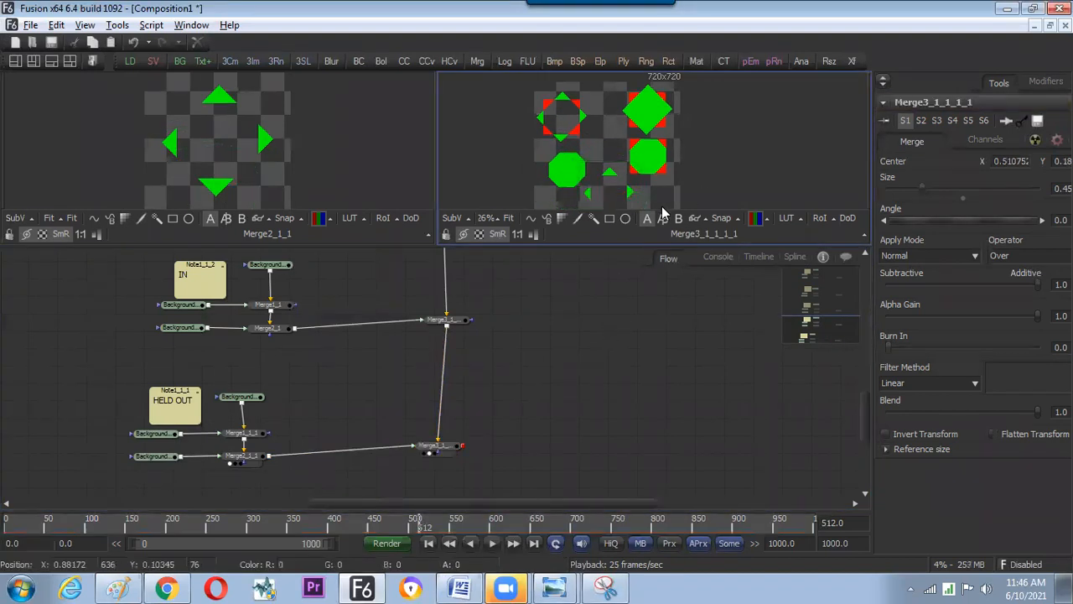
Examine the combined canvas with all five operator examples in the maximised viewer, then restore the layout
key("F4")
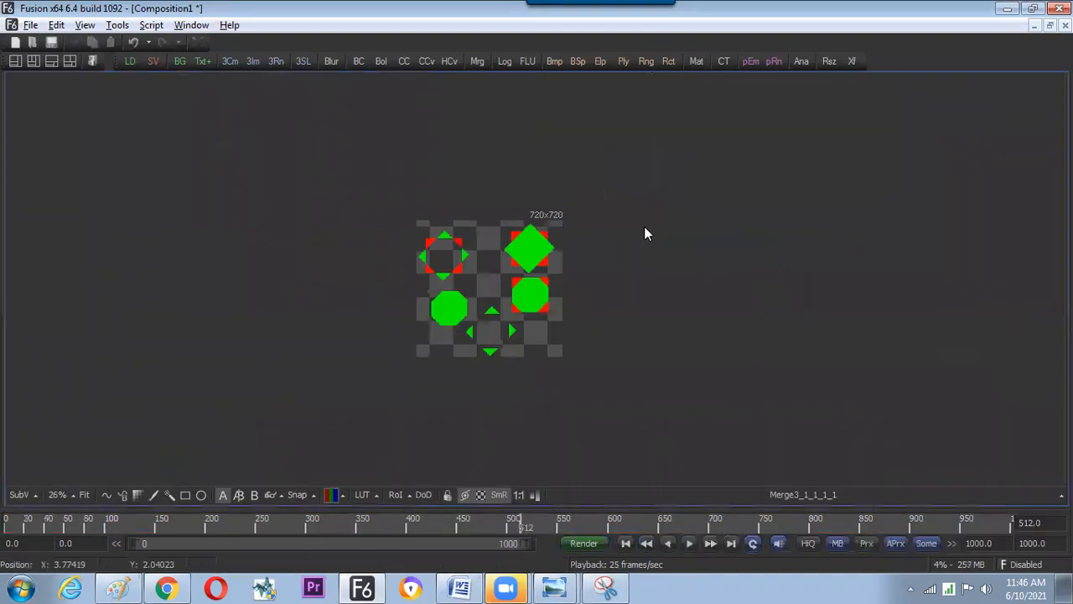
scroll(656, 292, "up", 5)
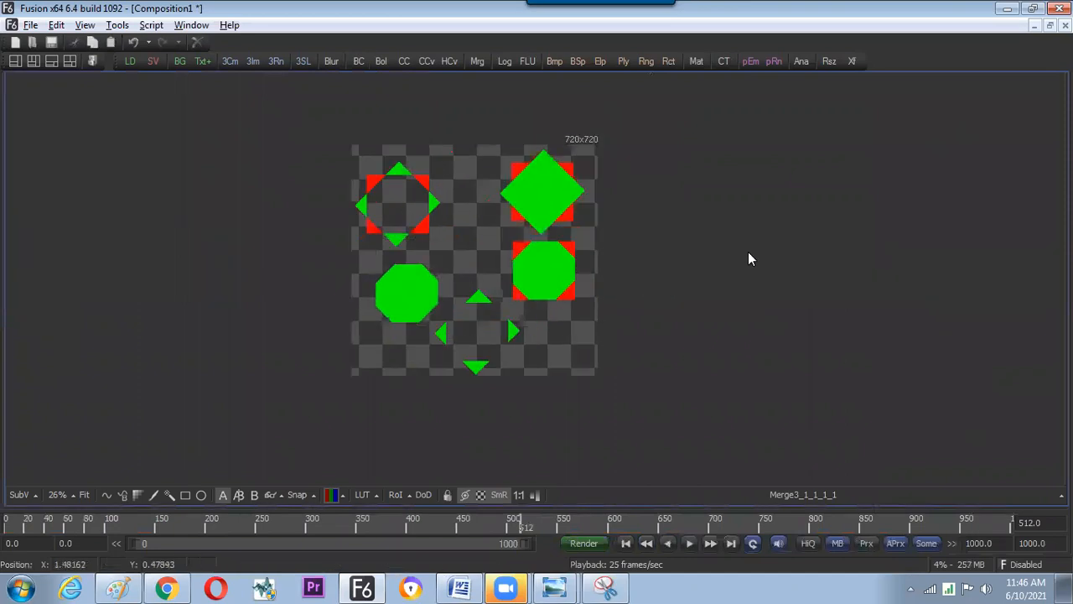
left_click_drag(596, 290, 590, 279)
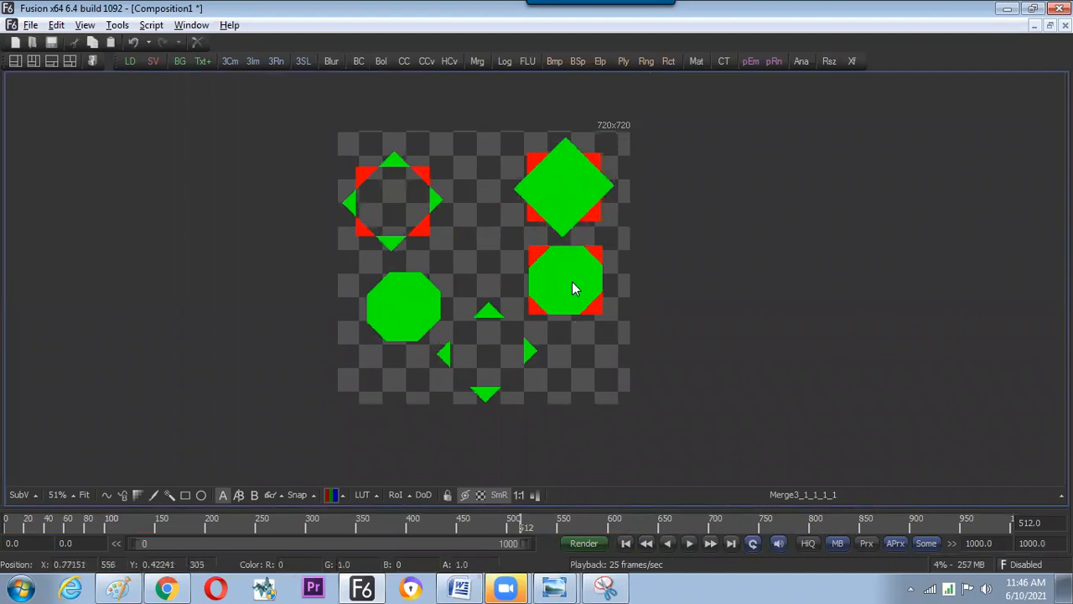
key("F4")
Maximise the node flow and frame the whole merge chain from over to HELD OUT
left_click_drag(510, 333, 521, 403)
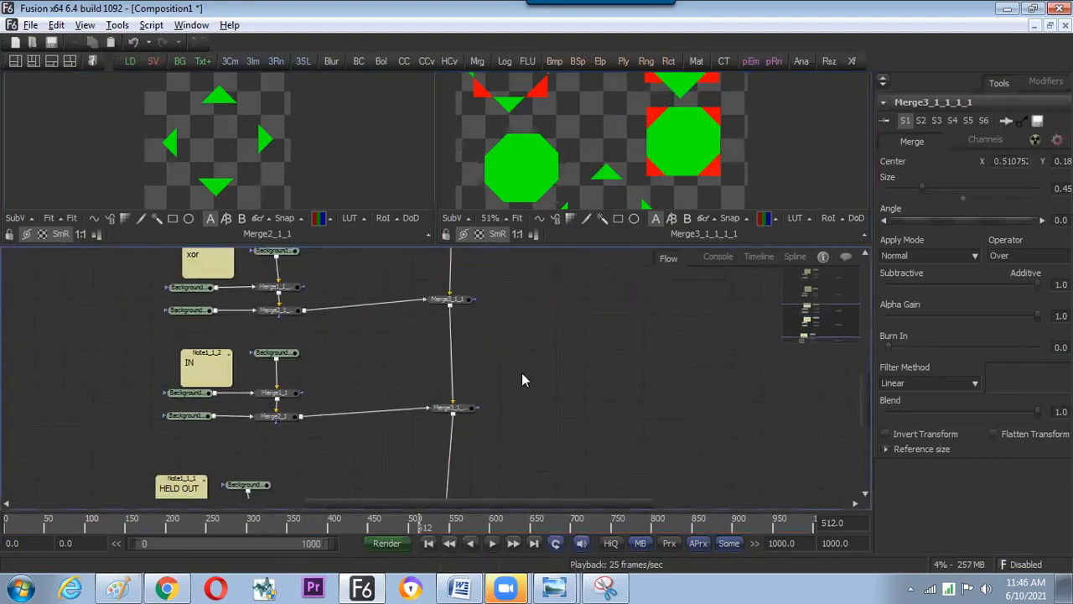
key("F4")
left_click_drag(515, 369, 546, 503)
left_click_drag(563, 309, 458, 336)
left_click_drag(471, 300, 442, 328)
Open a floating view window beside the node chain, enlarge it, and display the last placement merge in it
left_click(191, 24)
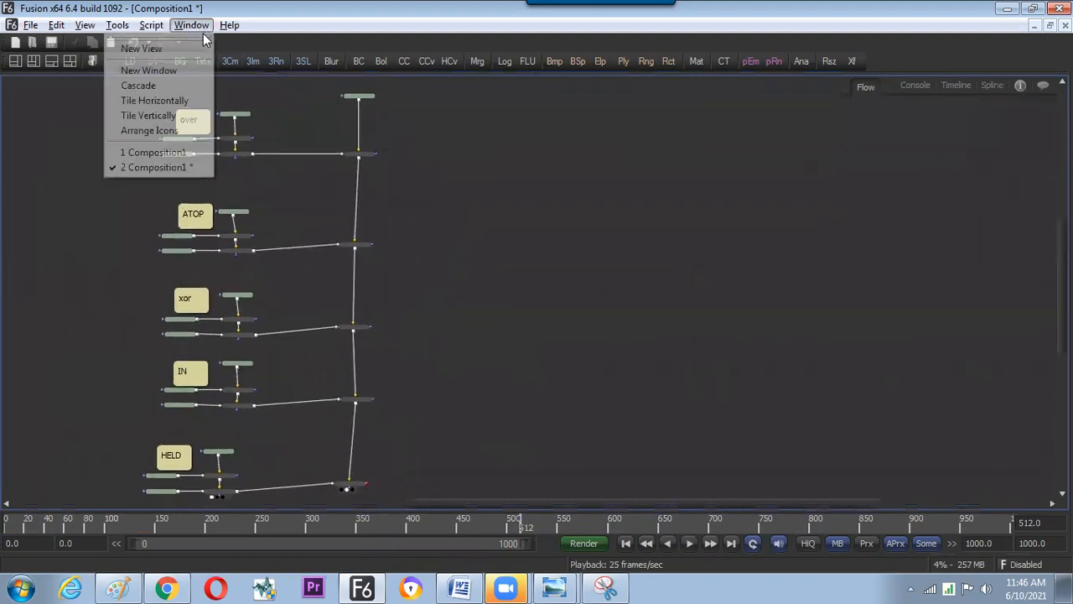
left_click(211, 61)
left_click_drag(489, 57, 632, 127)
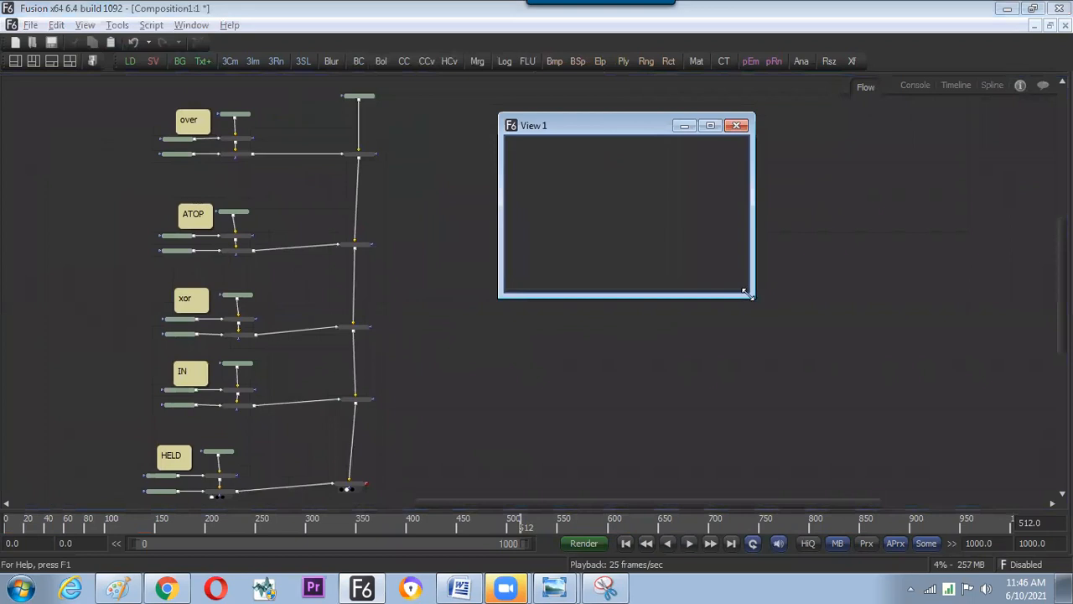
left_click_drag(759, 305, 905, 467)
left_click_drag(681, 127, 649, 118)
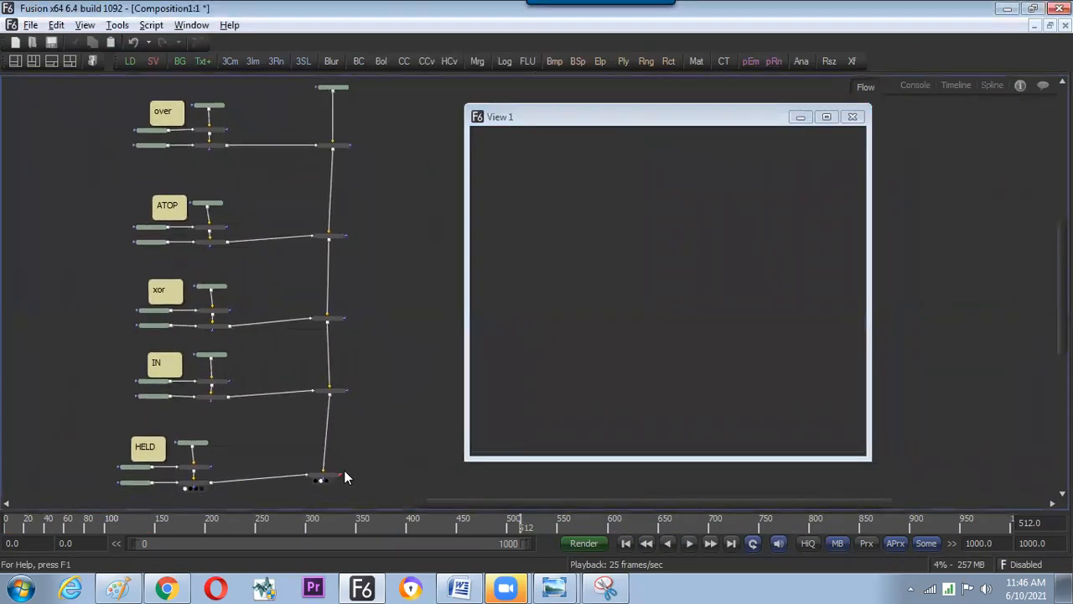
left_click_drag(341, 477, 588, 353)
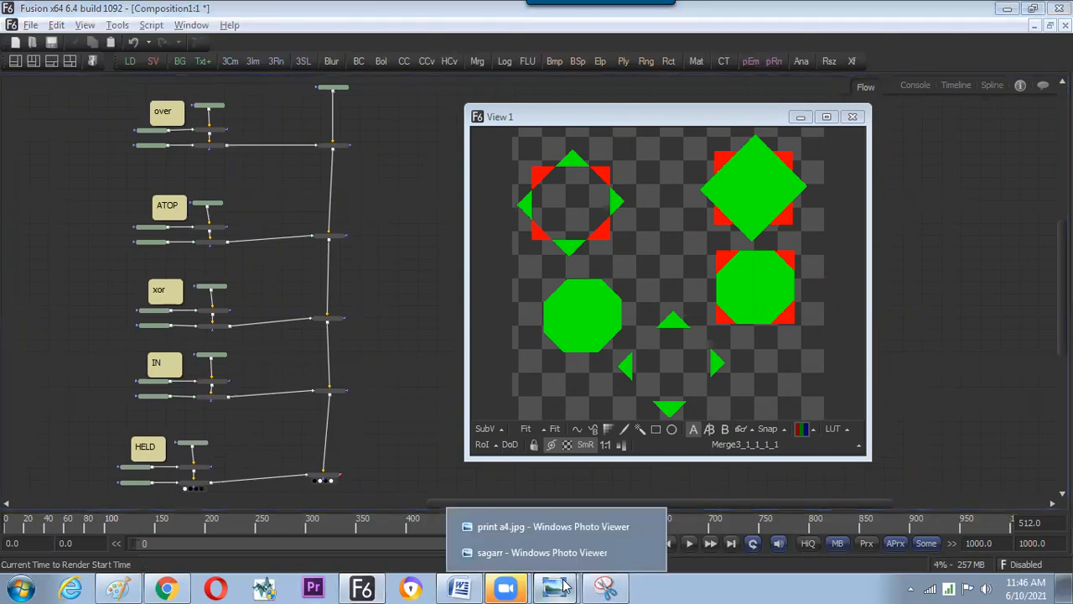
Capture a Snipping Tool snip of the Fusion window showing the full node chain and the floating view
left_click(605, 587)
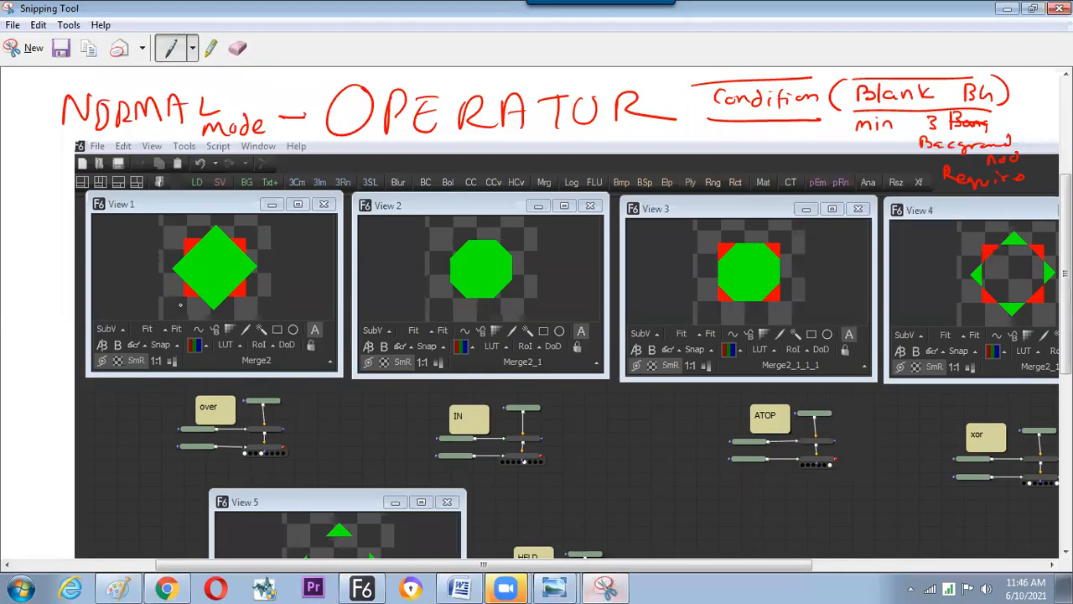
left_click(25, 49)
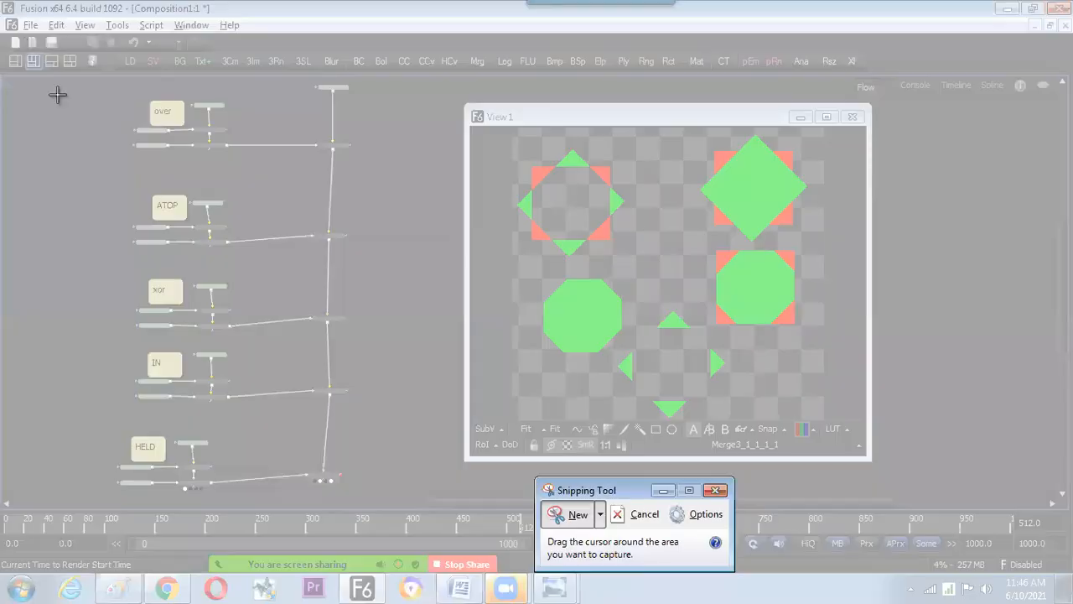
left_click_drag(10, 13, 1060, 523)
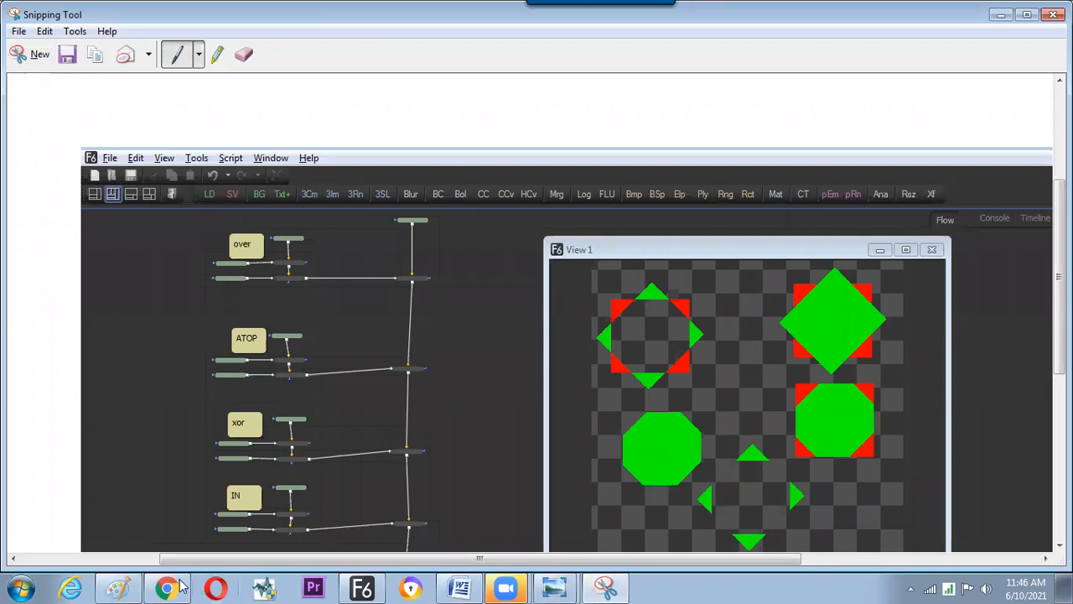
mouse_move(543, 557)
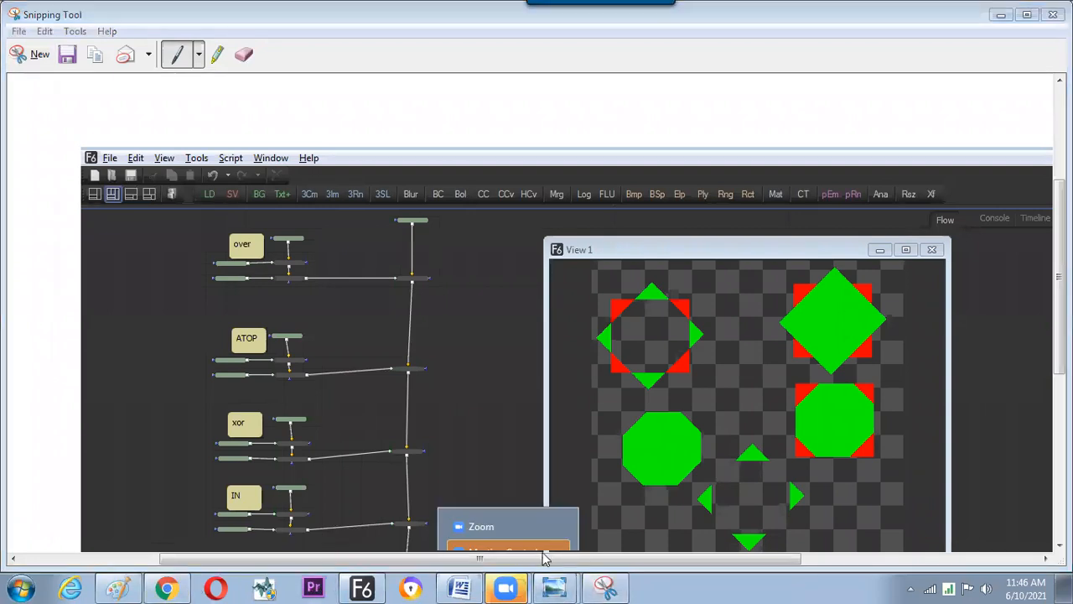
left_click(522, 525)
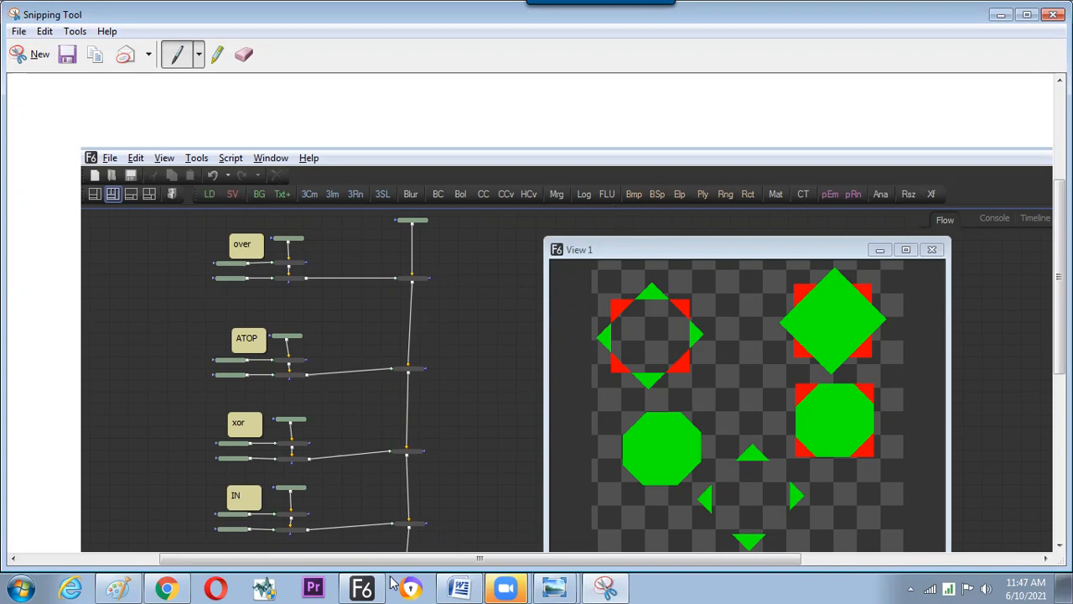
Save the snip to the Desktop as a JPEG named ALL OPERATOR ON SINGLE FLOW and return to Fusion
left_click(67, 56)
type("A")
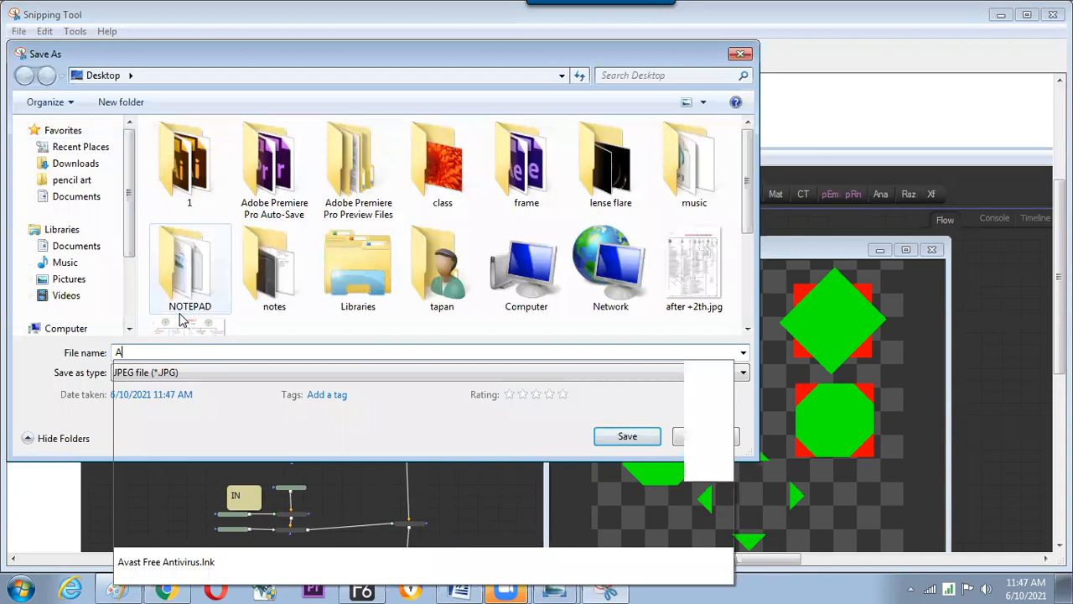
type("LL OPERATOR ON SINGLE FLOW")
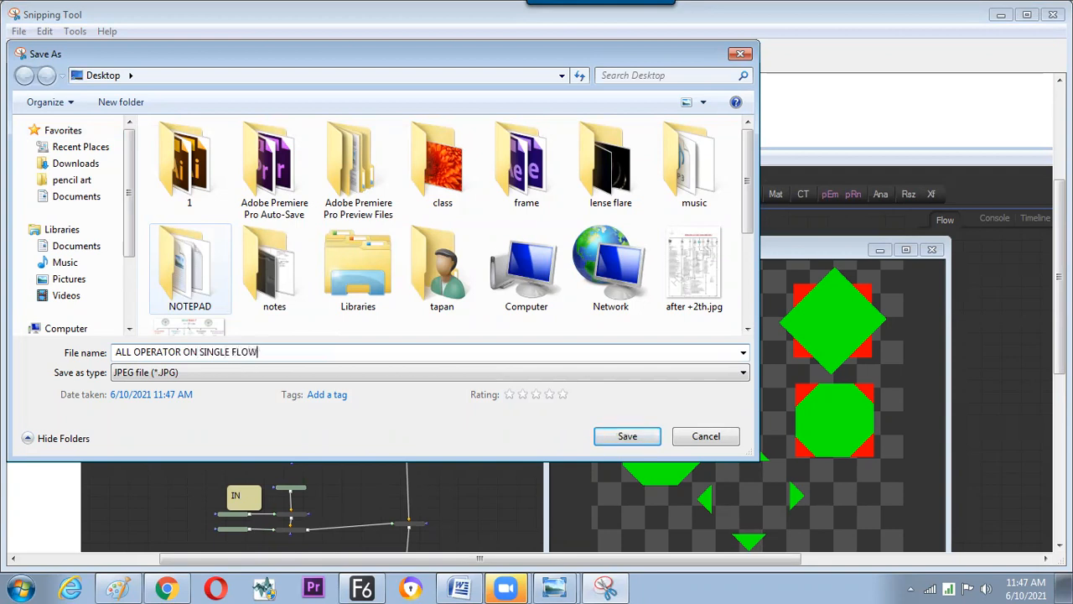
left_click(627, 438)
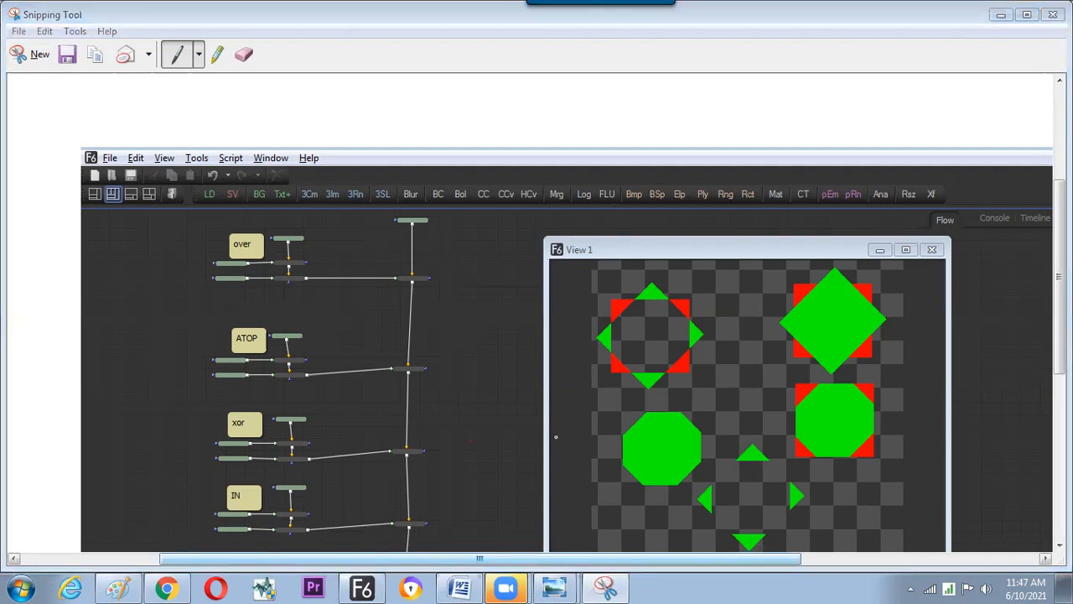
left_click(475, 259)
left_click_drag(575, 162, 372, 109)
left_click(532, 381)
left_click(1001, 15)
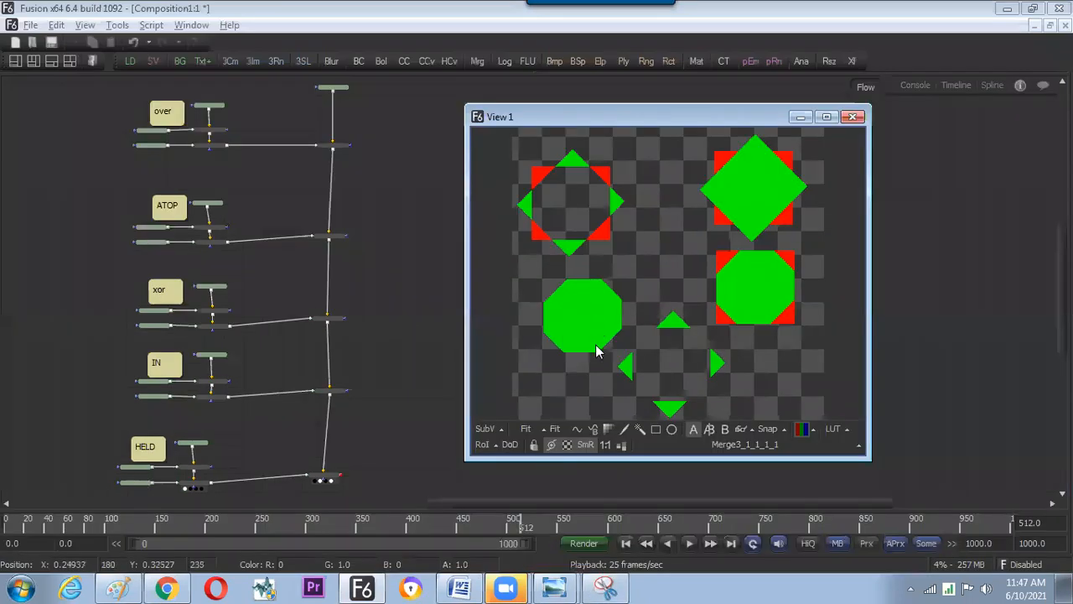
Share the Desktop snips ALL OPERATOR ON SINGLE FLOW and OPERATOR IN FUSION.JPG through Zoom
left_click(391, 315)
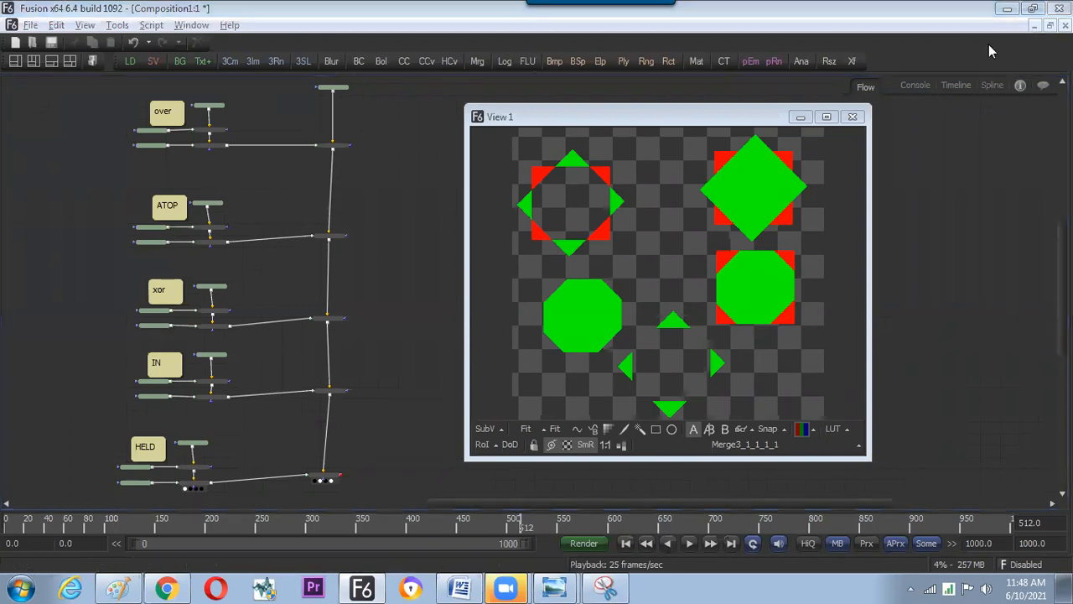
left_click(538, 306)
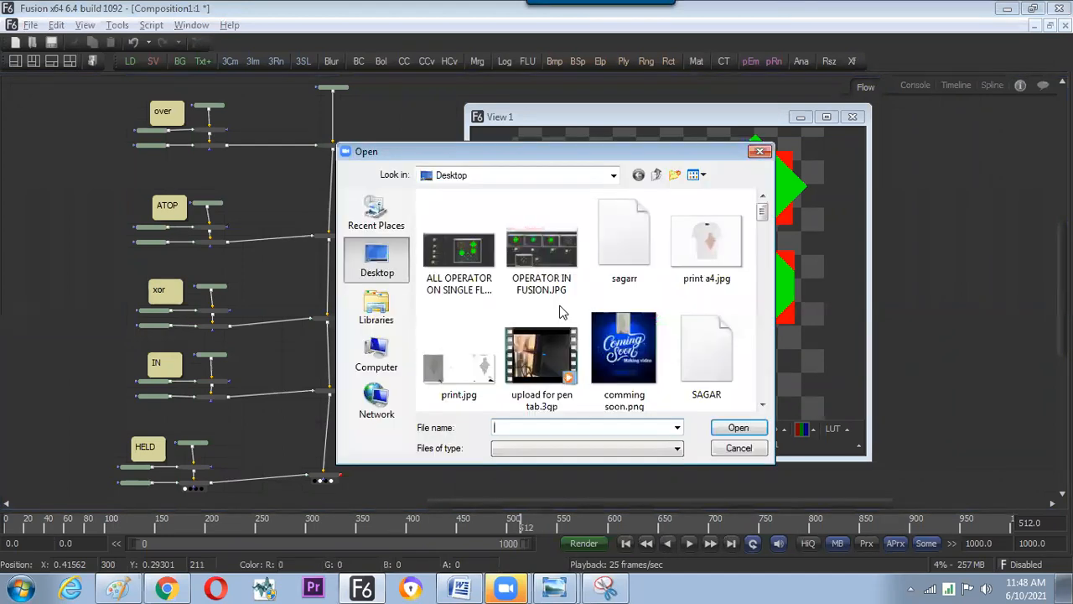
left_click(463, 265)
left_click(539, 260)
left_click(457, 268)
double_click(513, 284)
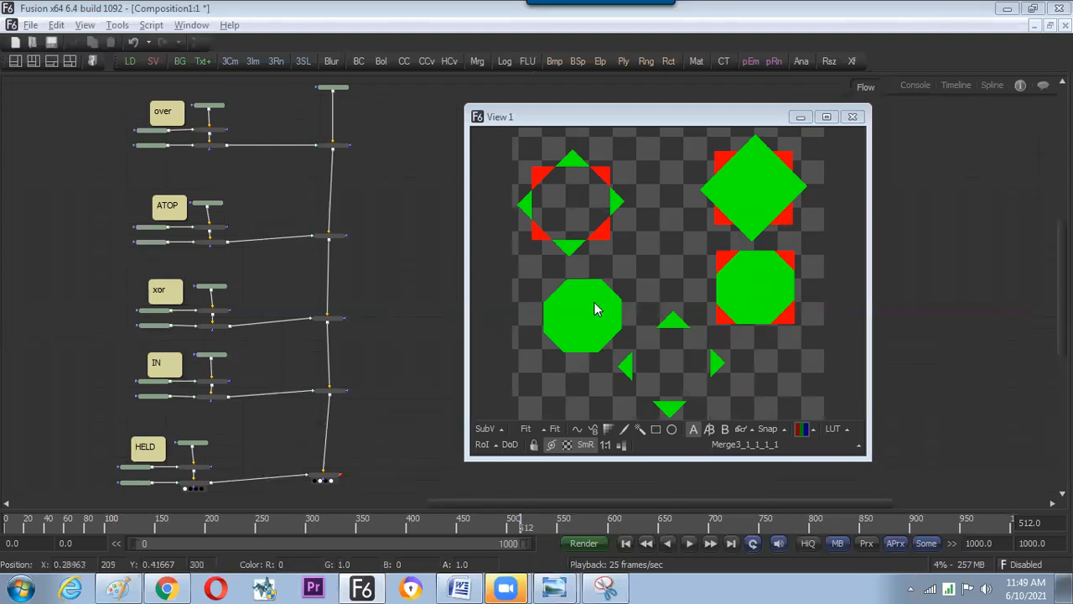
Launch Adobe Photoshop CS6 (64 Bit), restore Fusion's standard layout, and close the floating view
left_click(33, 587)
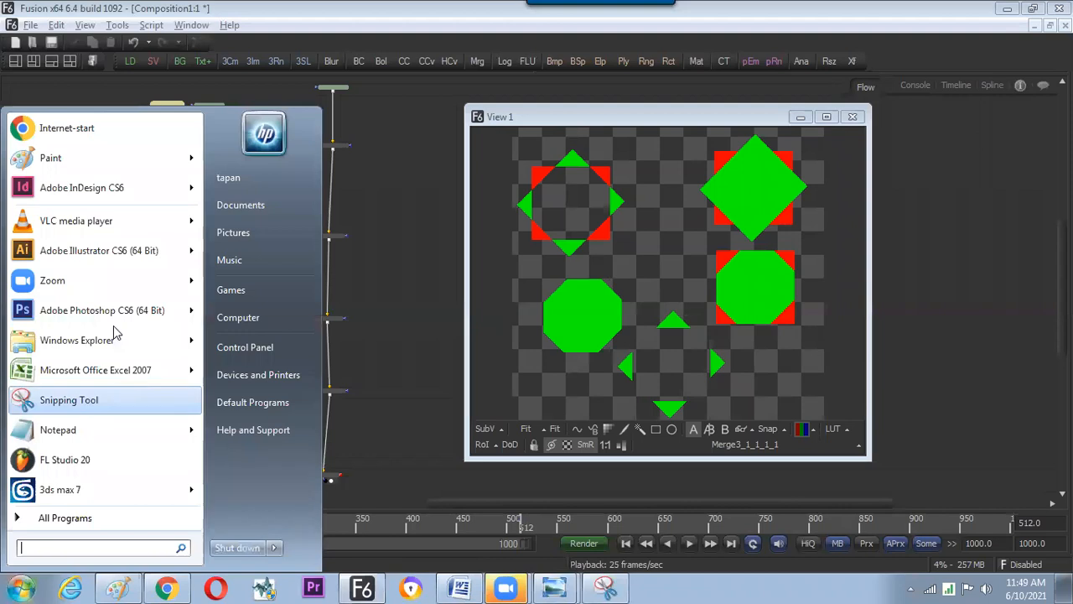
left_click(101, 315)
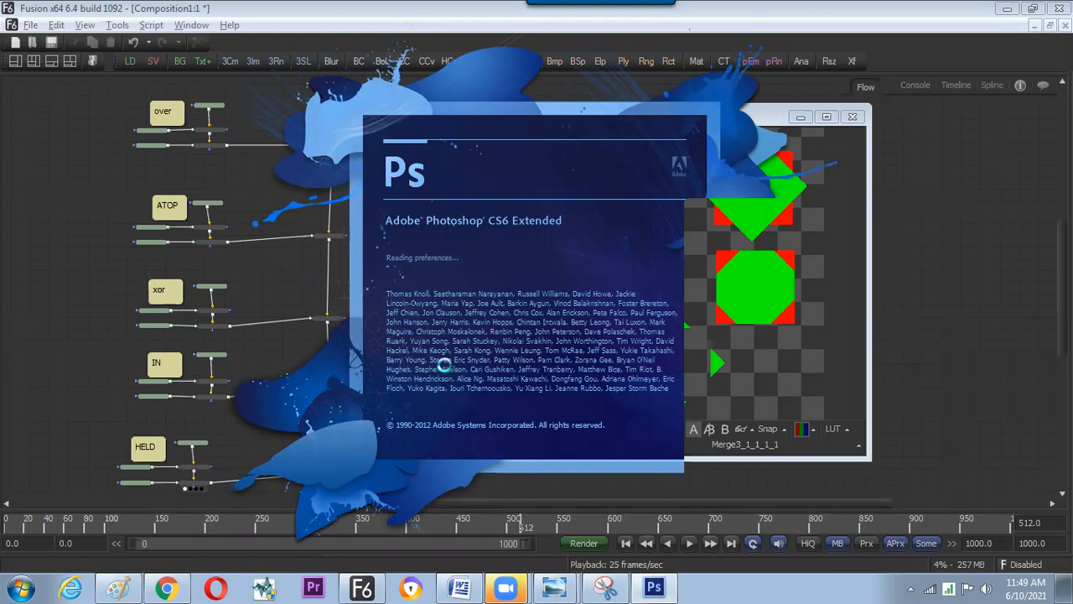
left_click(291, 347)
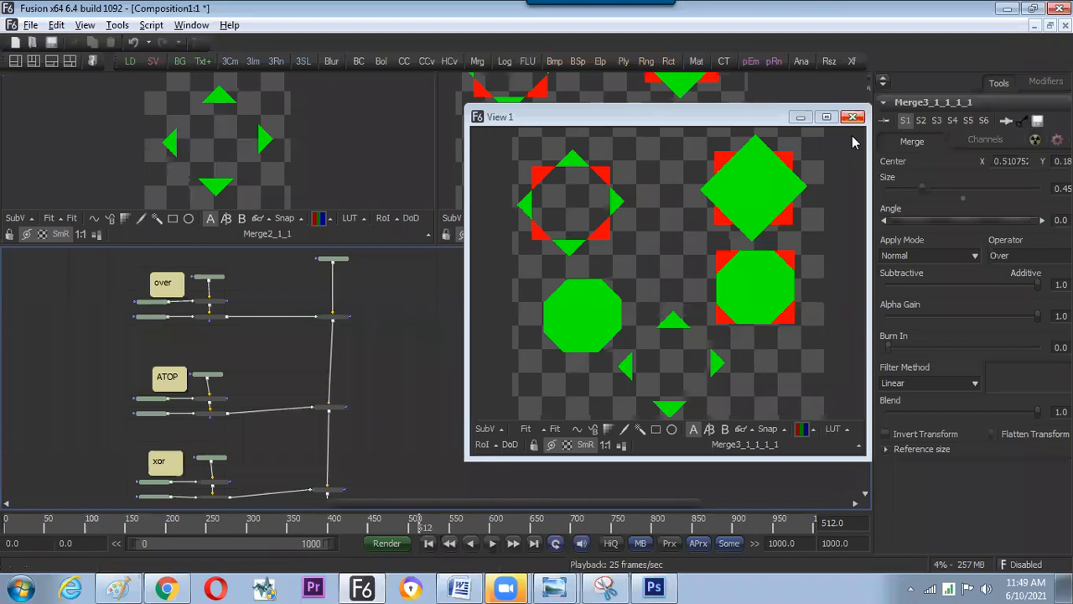
left_click(853, 118)
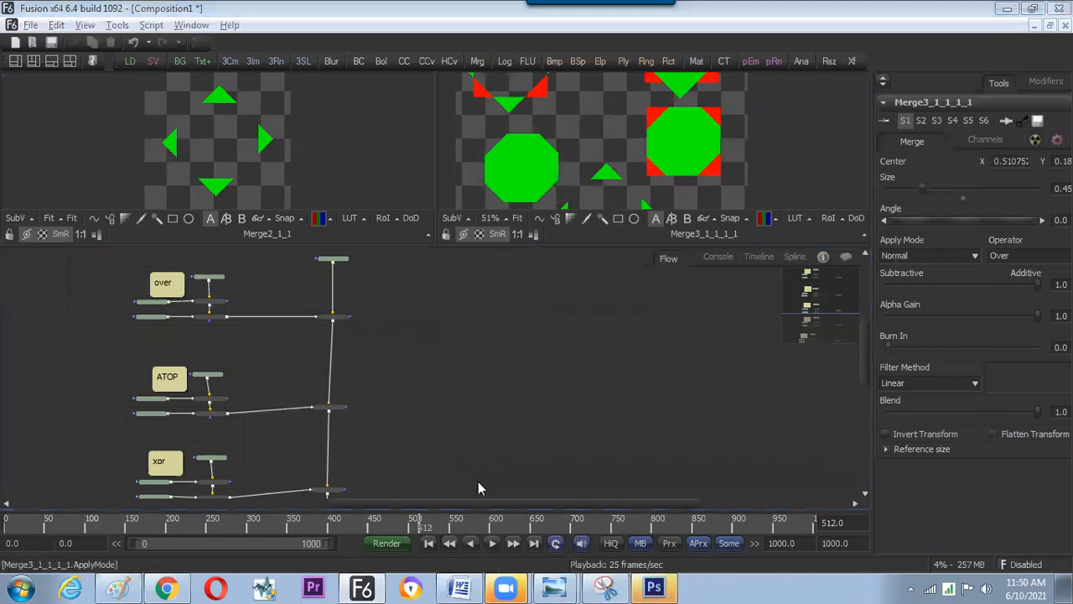
In Photoshop, create a document from the Film & Video preset at PAL D1/DV size and show its layers
left_click(643, 581)
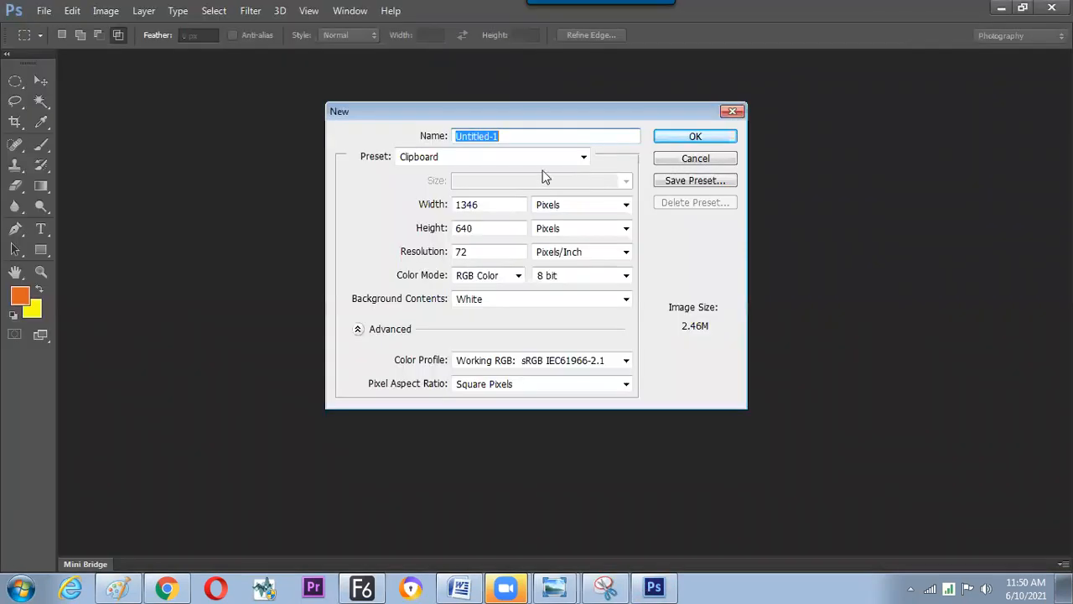
left_click(545, 159)
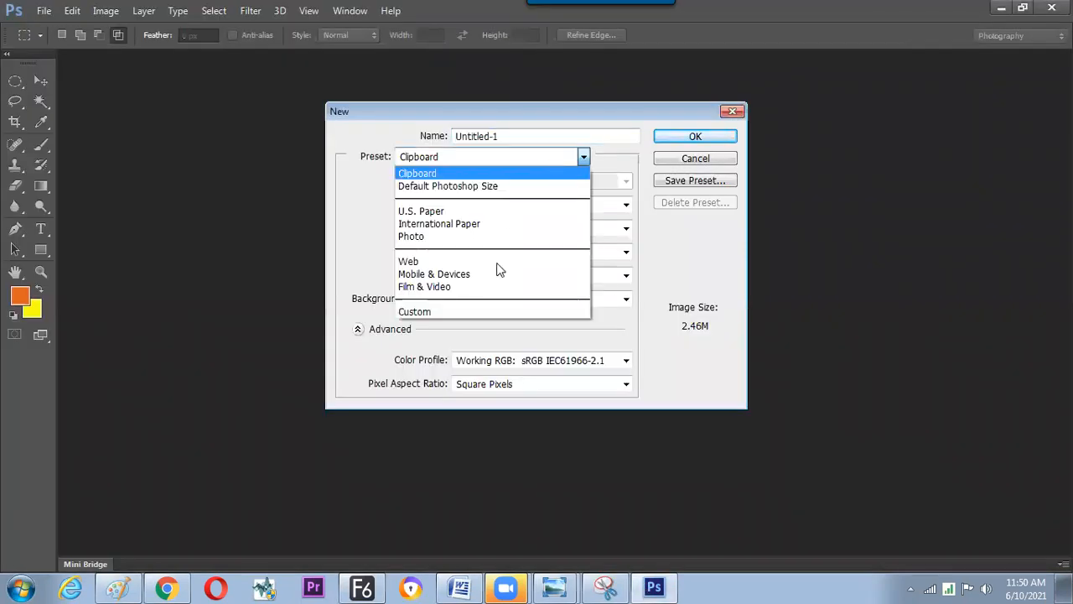
left_click(486, 288)
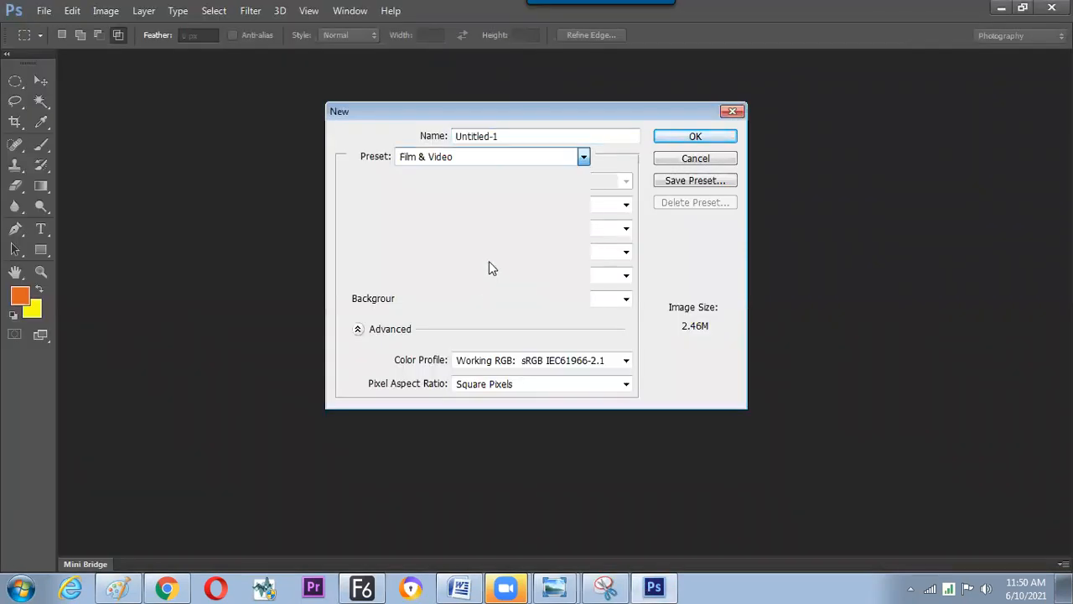
left_click(514, 184)
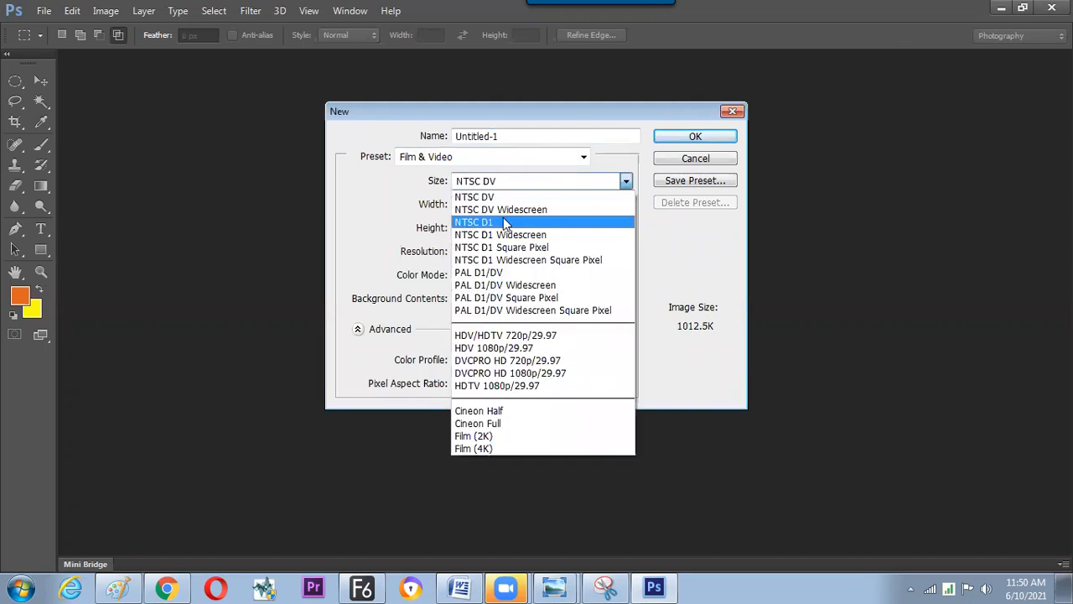
left_click(499, 273)
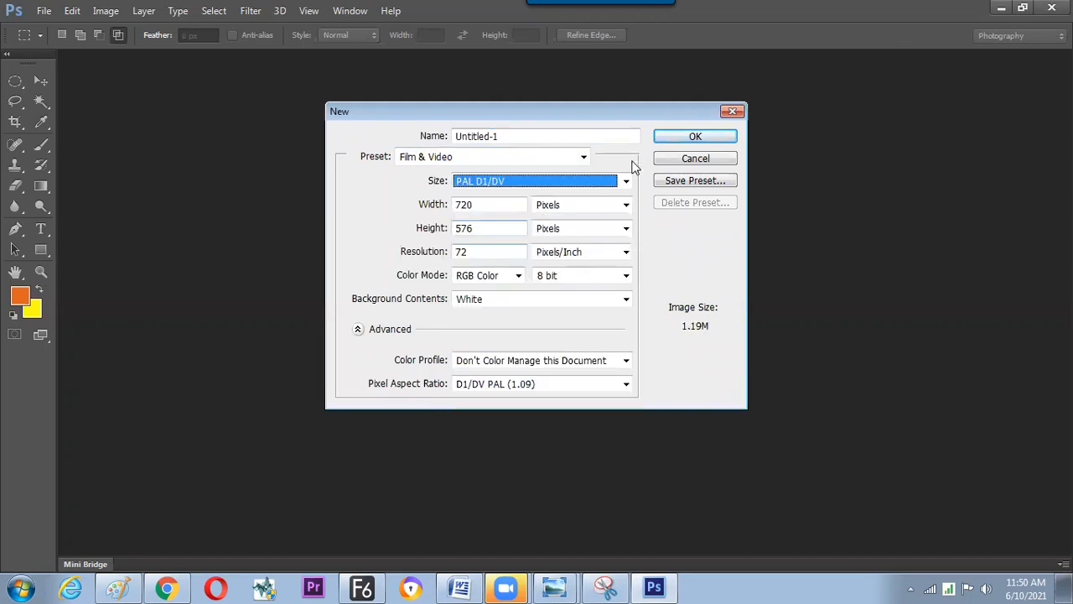
left_click(676, 143)
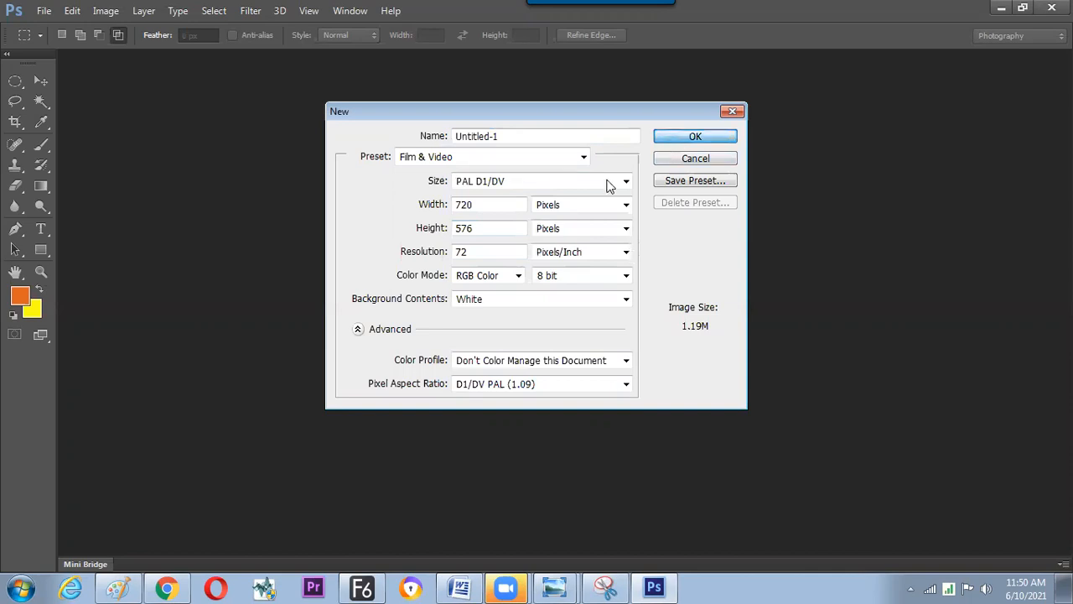
left_click(541, 234)
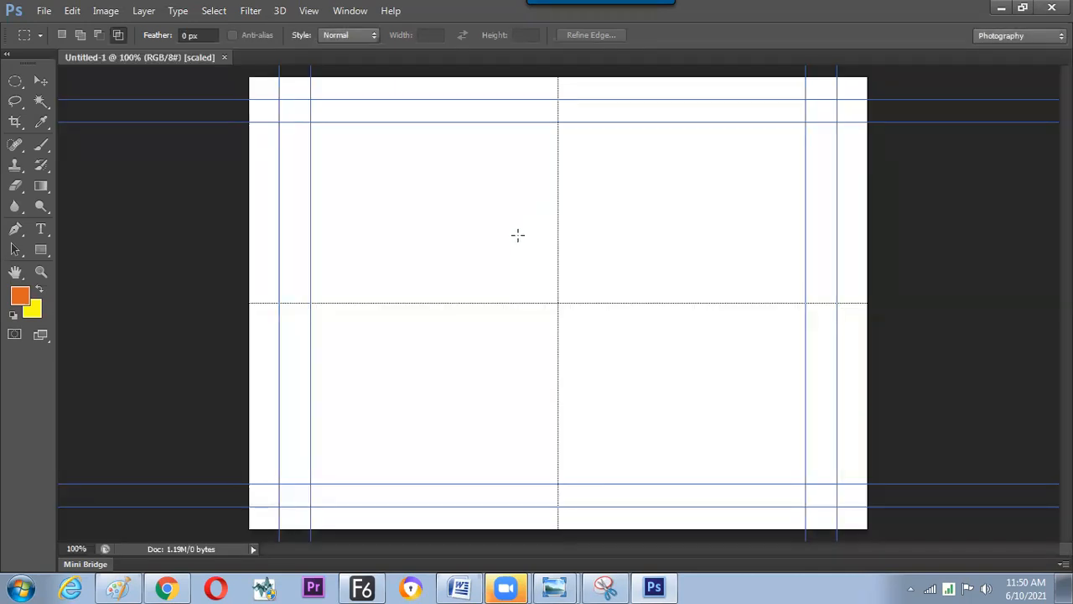
key("F7")
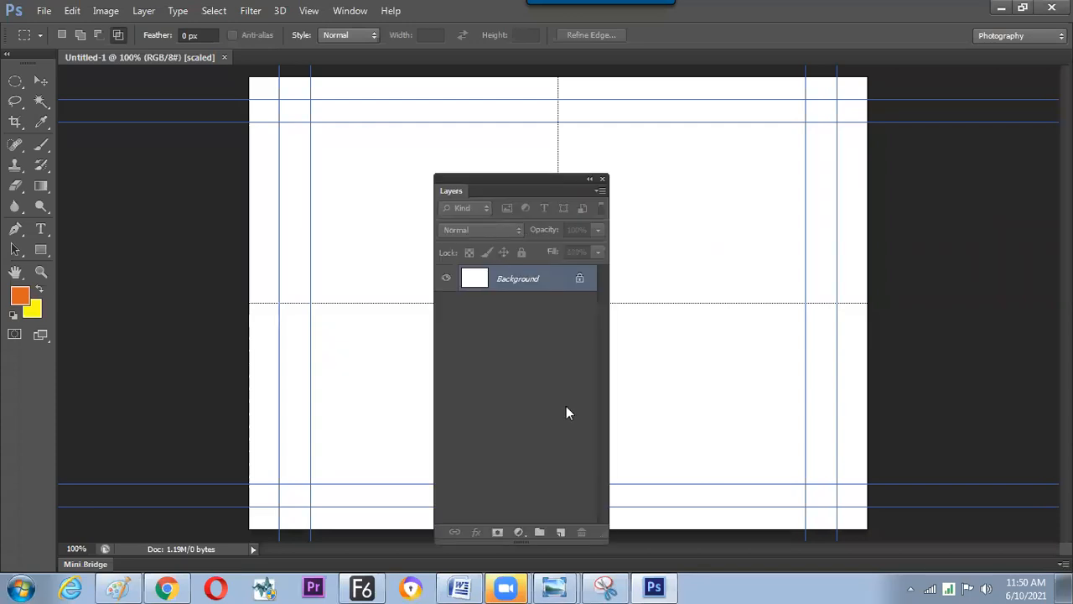
Add a layer containing a tall ellipse filled with the orange foreground colour, move the layers window off it, and clear the selection
left_click(561, 532)
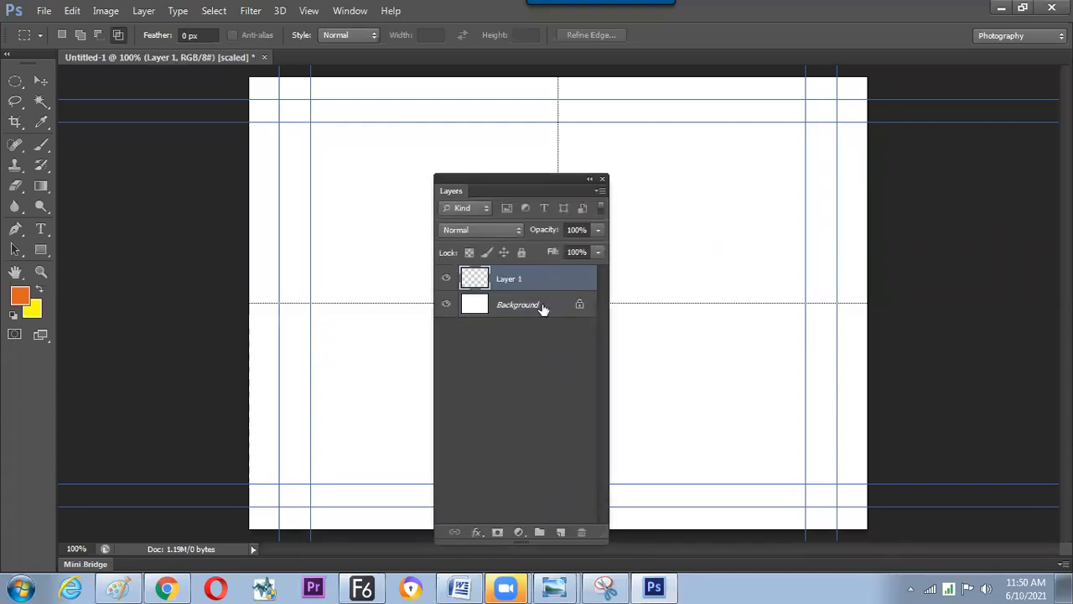
right_click(13, 87)
left_click(85, 97)
left_click_drag(424, 326, 422, 400)
key("alt+BackSpace")
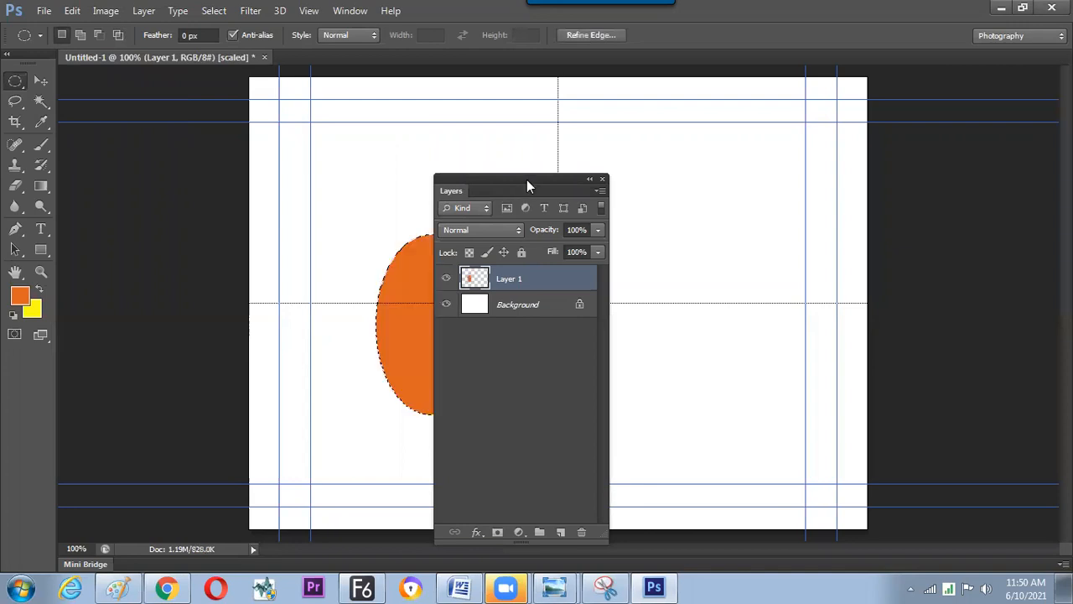
left_click_drag(526, 179, 730, 140)
left_click_drag(563, 176, 606, 164)
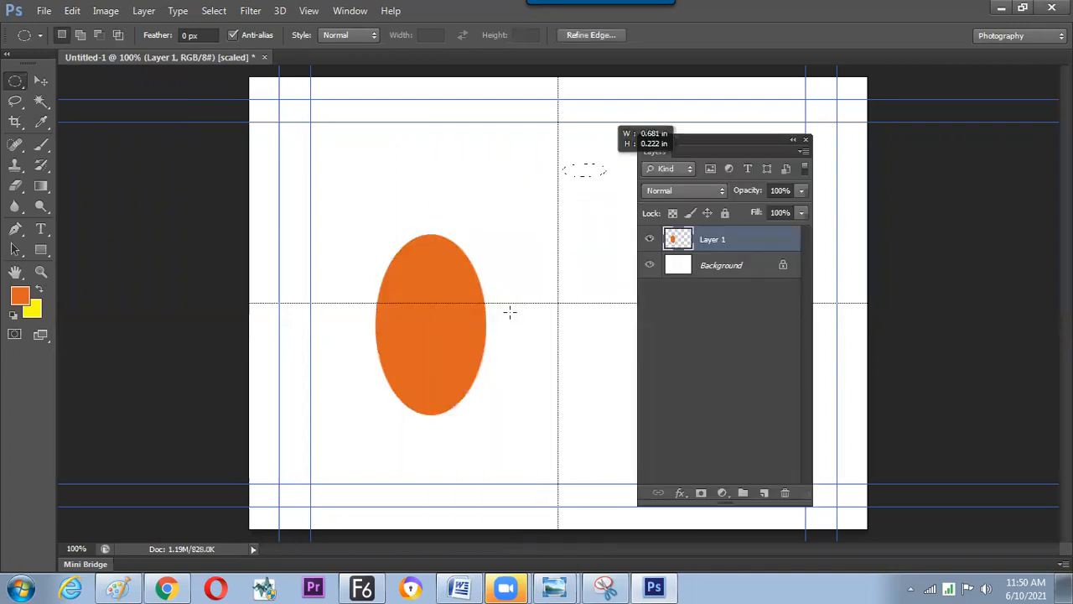
key("ctrl+d")
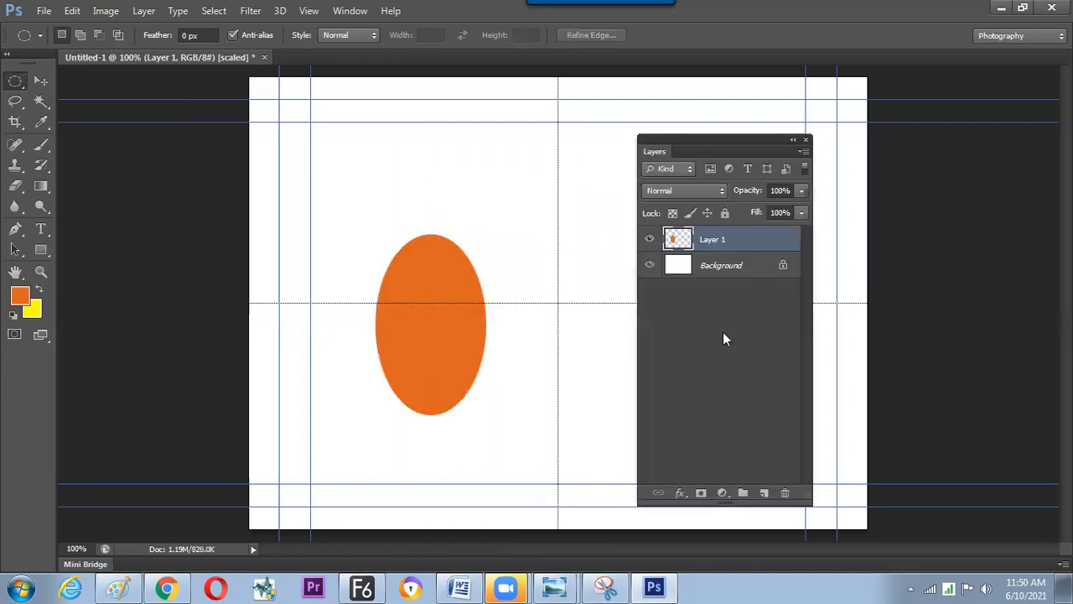
Add another layer with a circle filled with the yellow background colour, overlapping the orange ellipse's inner side, and clear the selection
left_click(763, 493)
left_click_drag(486, 253, 608, 379)
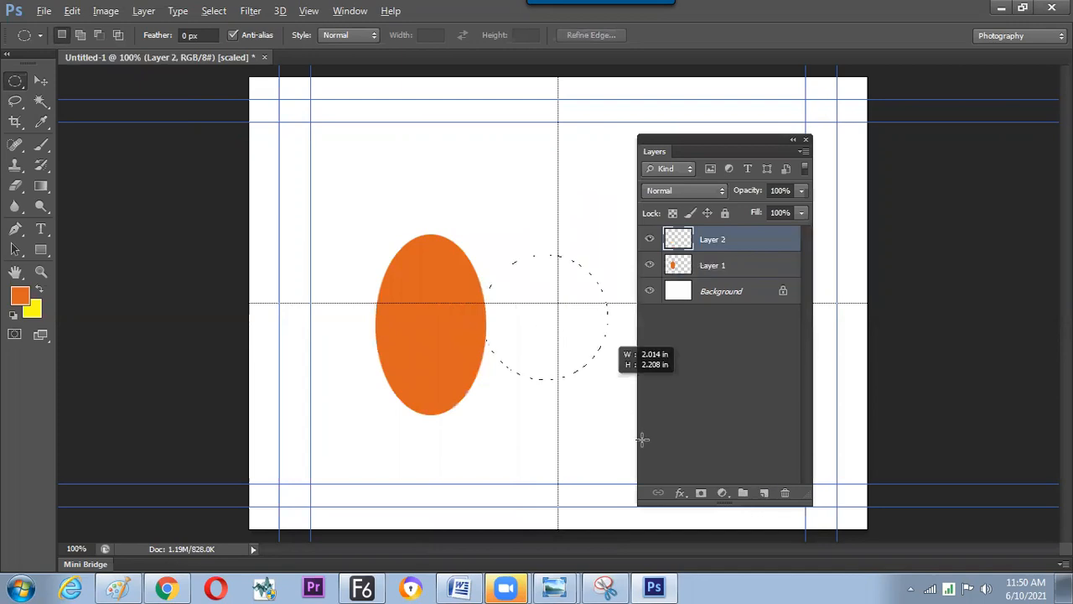
left_click_drag(643, 438, 618, 411)
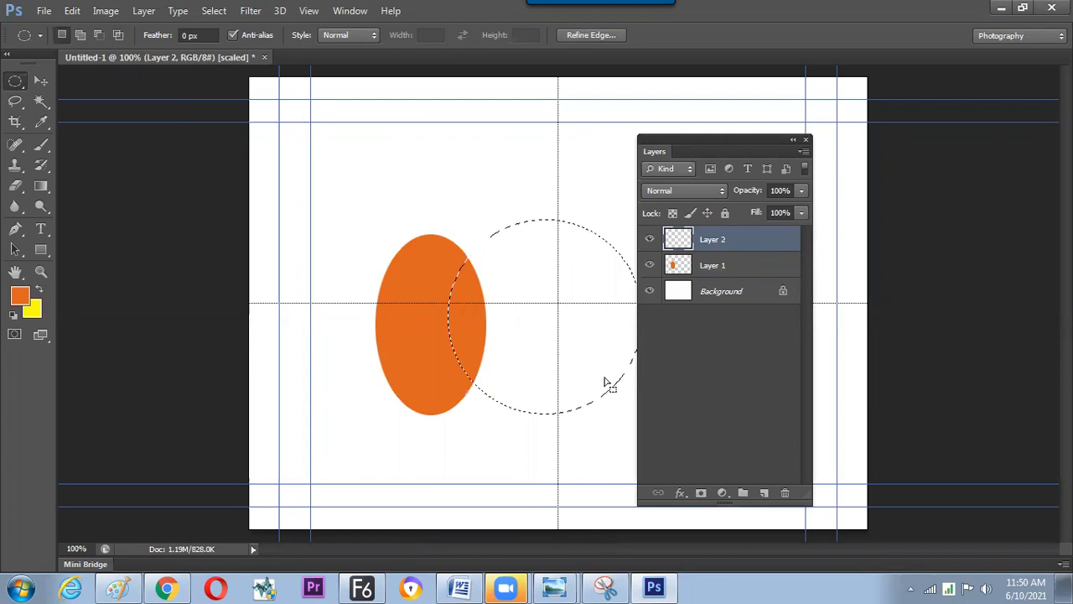
key("ctrl+BackSpace")
key("ctrl+d")
key("v")
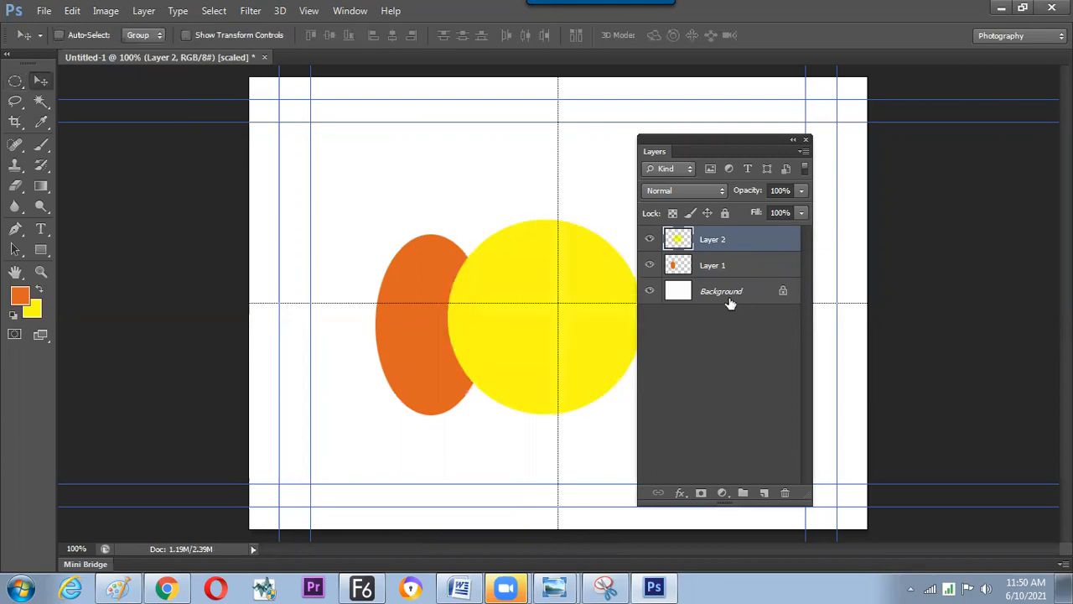
Delete the Background layer and save the layered document to the Desktop as FOR FUSION.psd with Maximize Compatibility enabled
left_click(731, 302)
key("Delete")
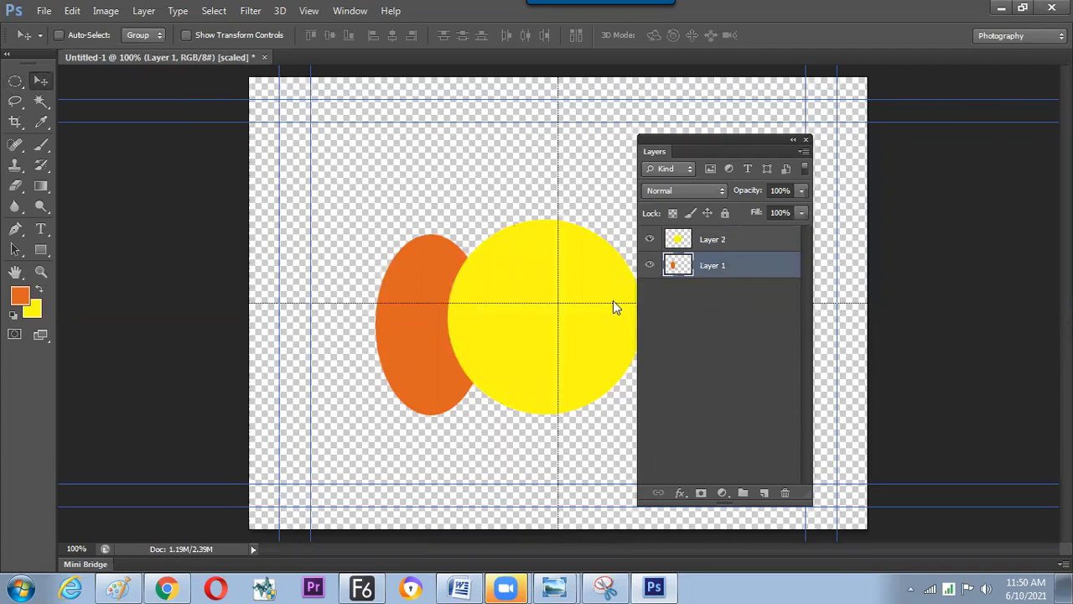
key("ctrl+s")
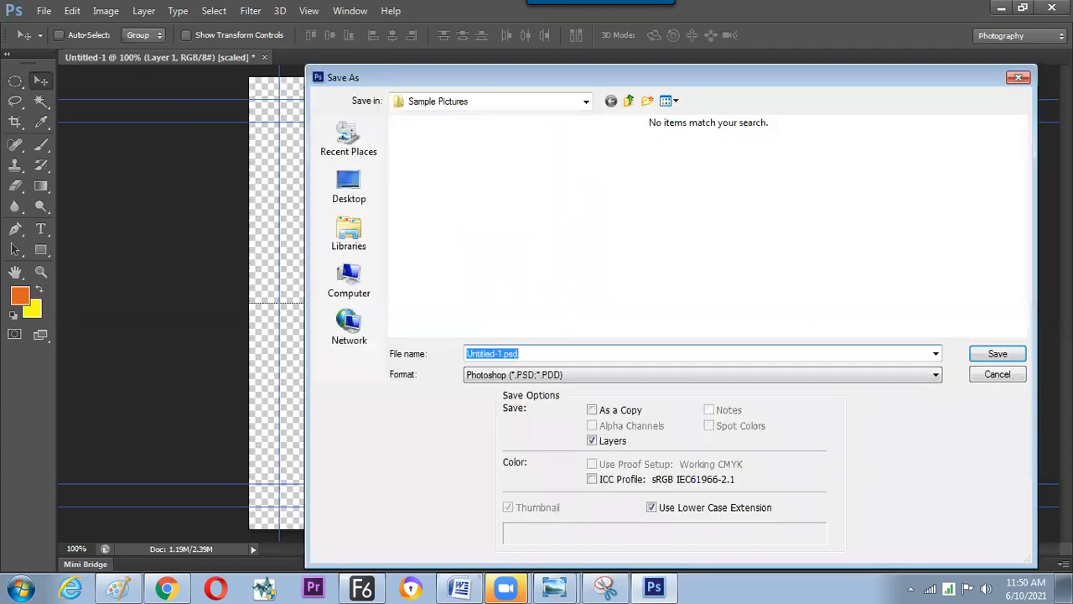
type("FOR FUSION")
left_click(354, 186)
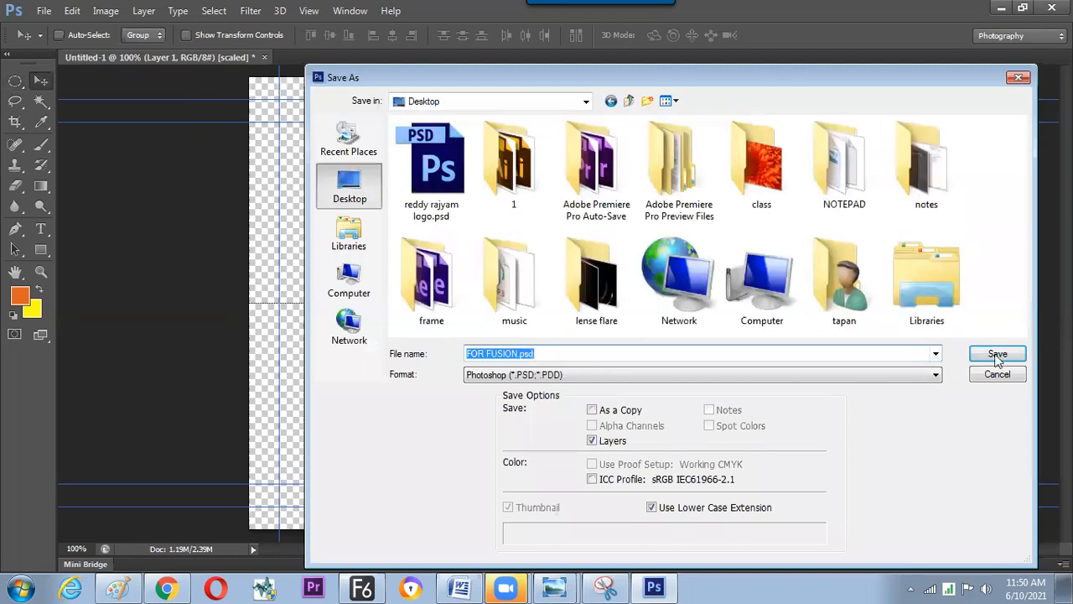
left_click(998, 354)
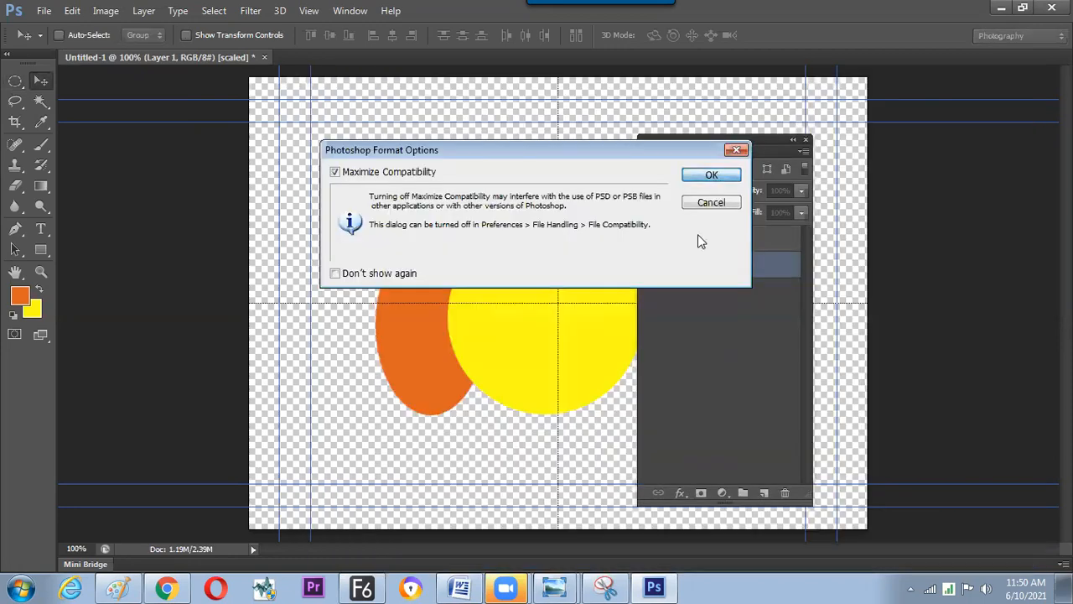
key("Return")
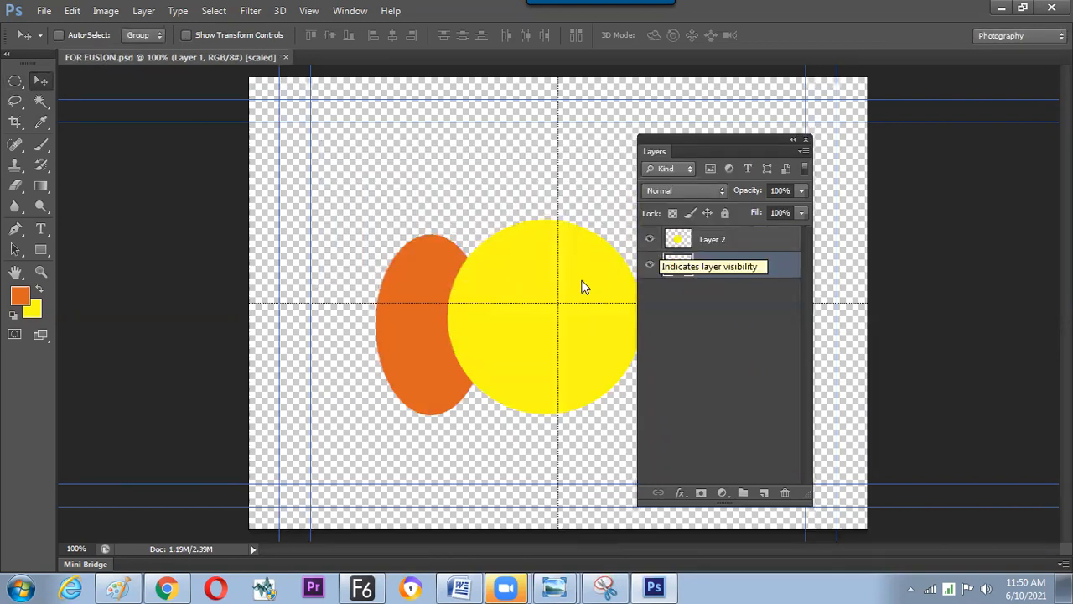
Switch to Fusion and import FOR FUSION.psd from the Desktop as a layered PSD
key("alt+Tab")
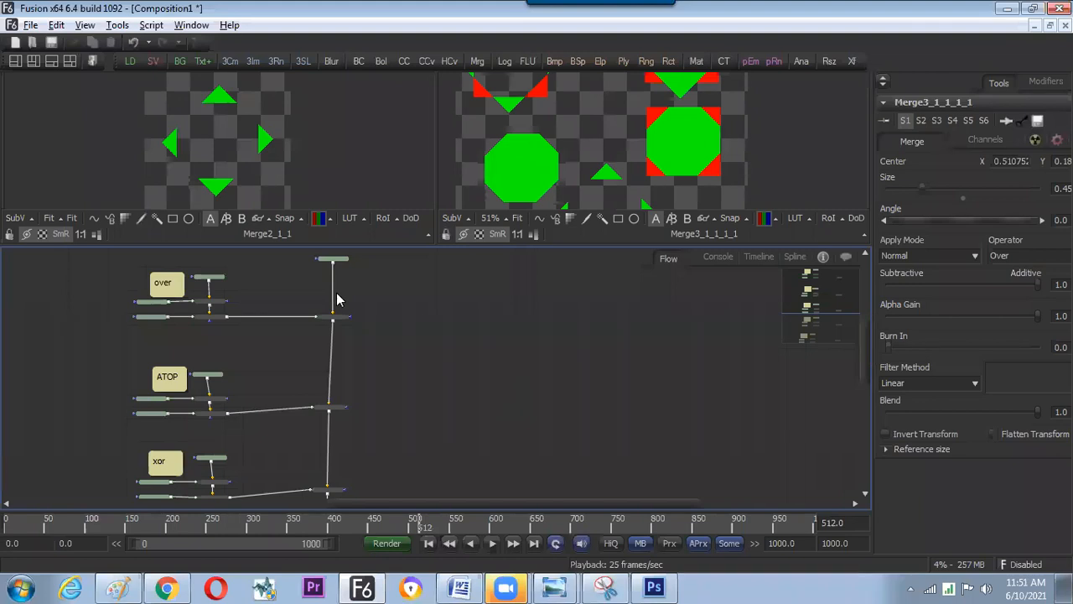
left_click(30, 25)
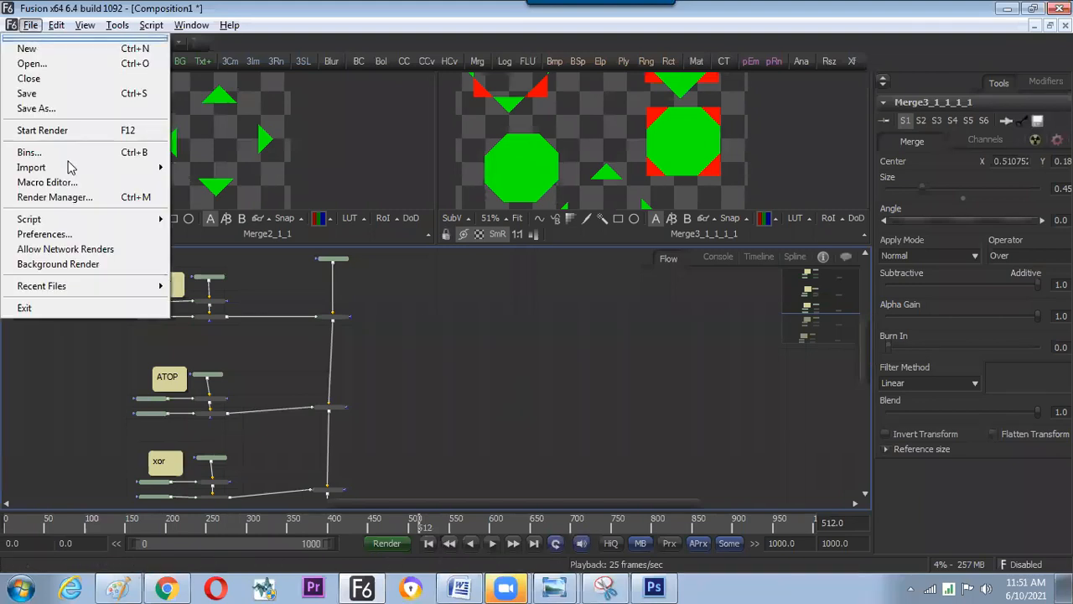
mouse_move(71, 168)
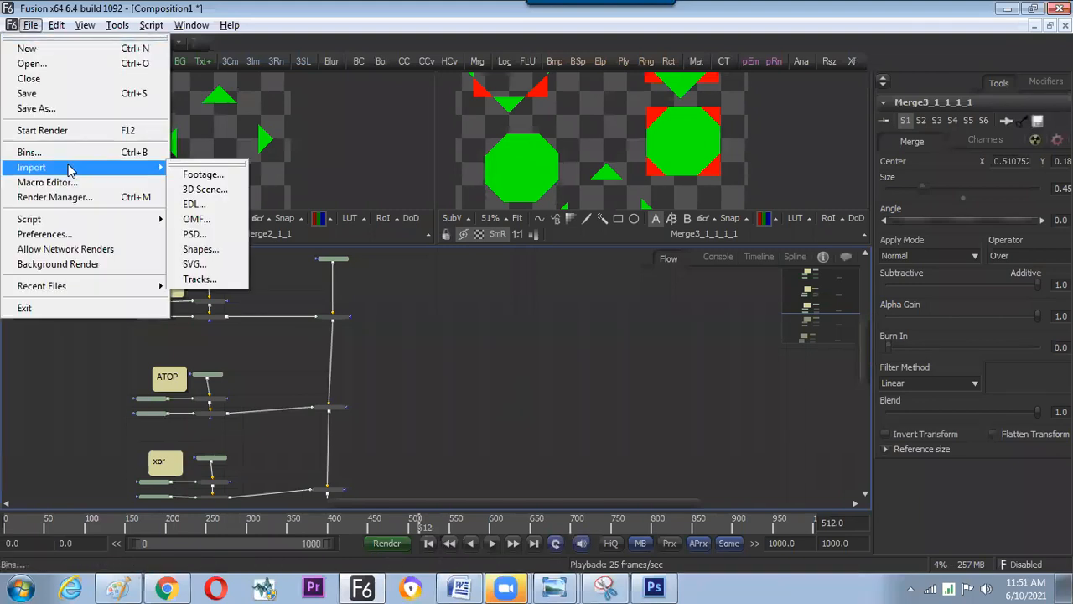
left_click(216, 236)
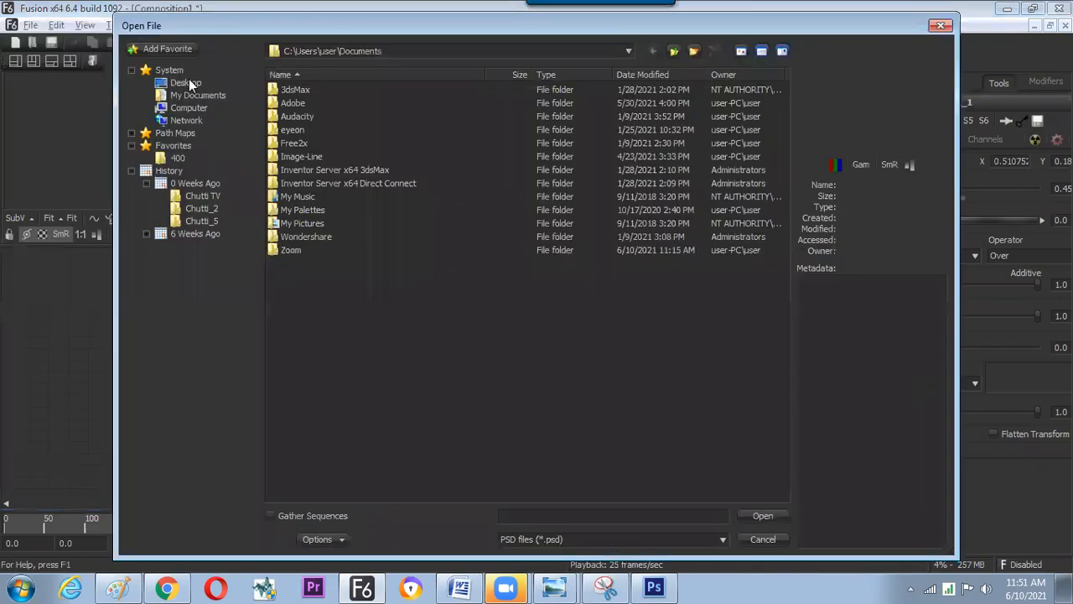
left_click(188, 82)
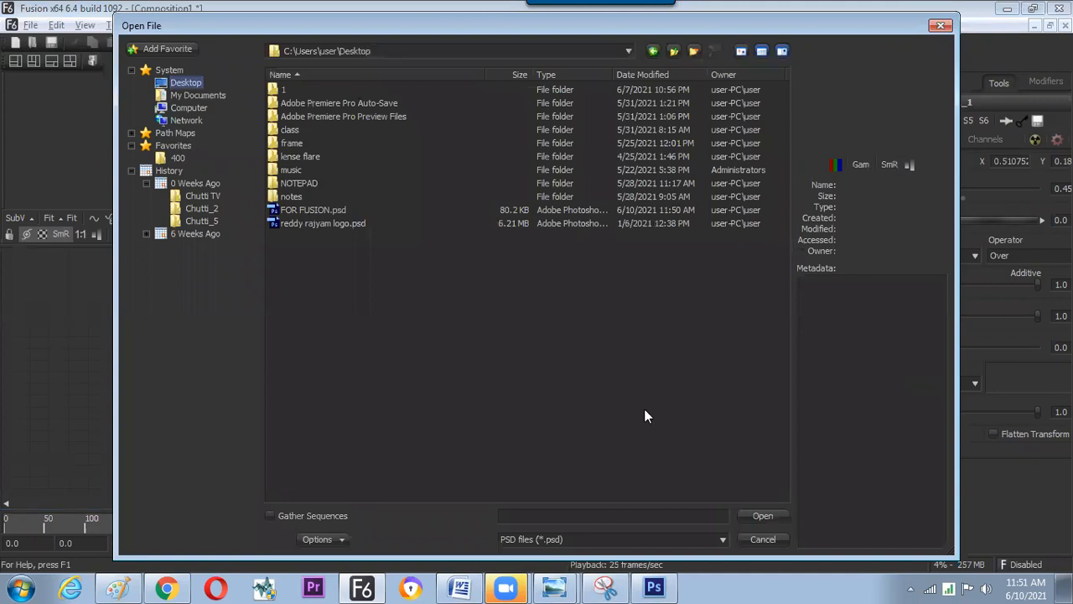
left_click(314, 210)
left_click(769, 515)
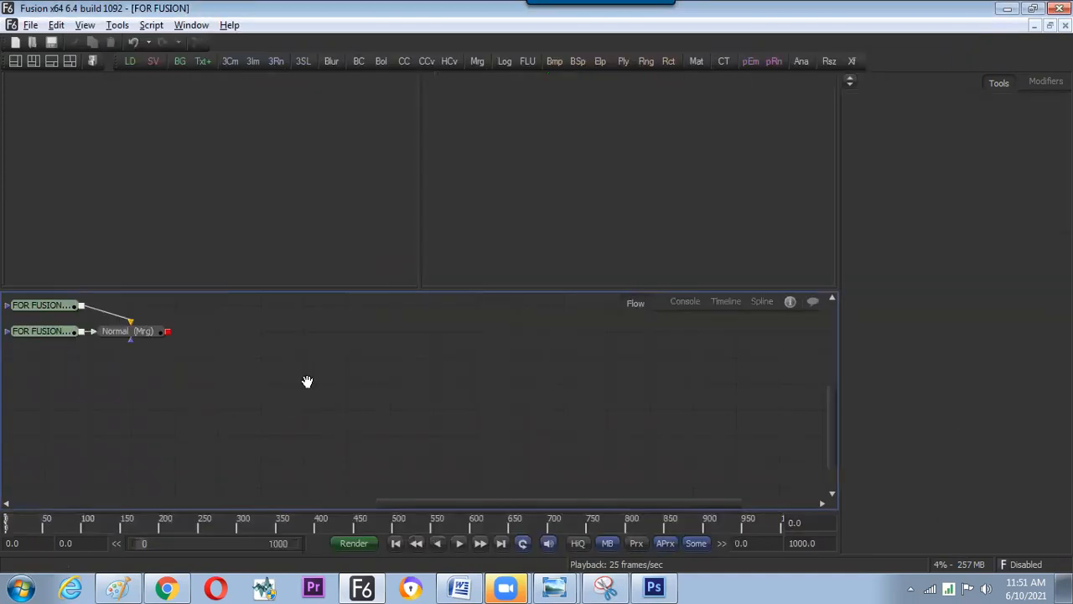
Move the Layer 1 loader above the Normal merge and display the merge in the first viewer, fitted to its area
left_click_drag(307, 382, 351, 408)
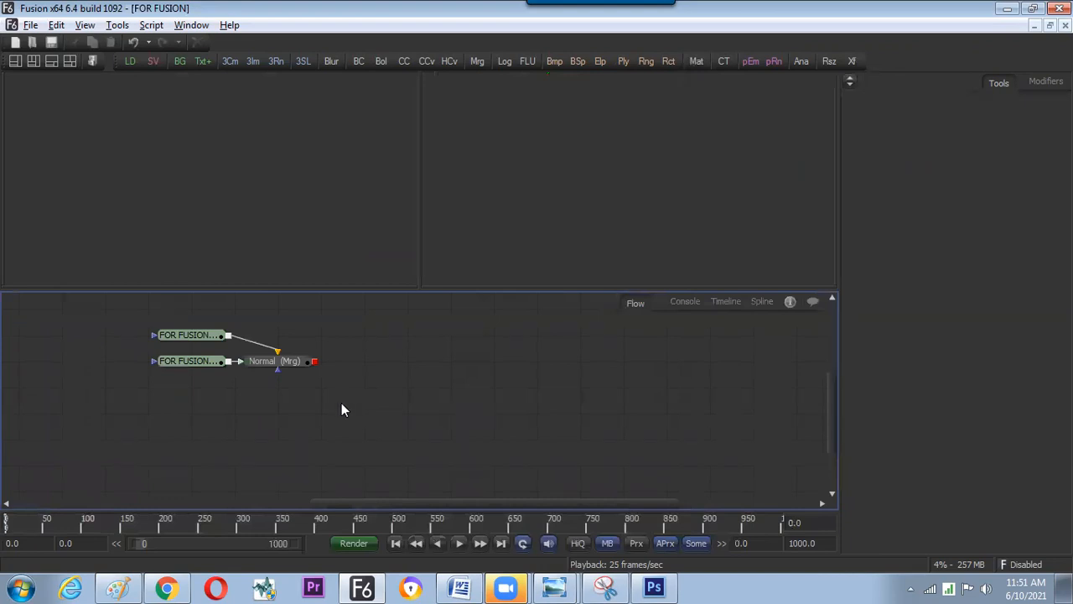
left_click_drag(207, 332, 272, 325)
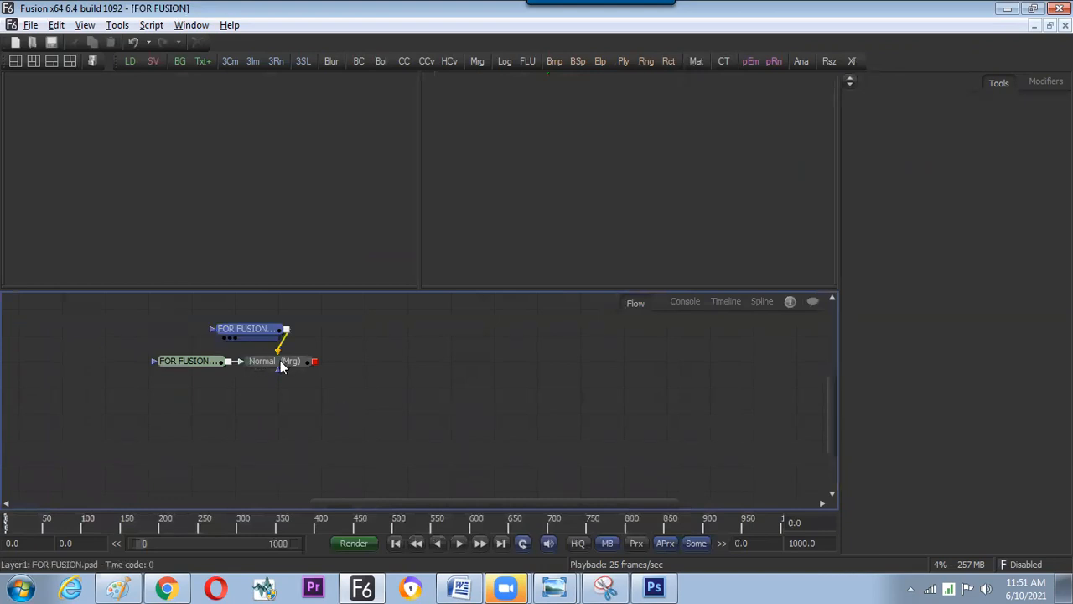
left_click(294, 421)
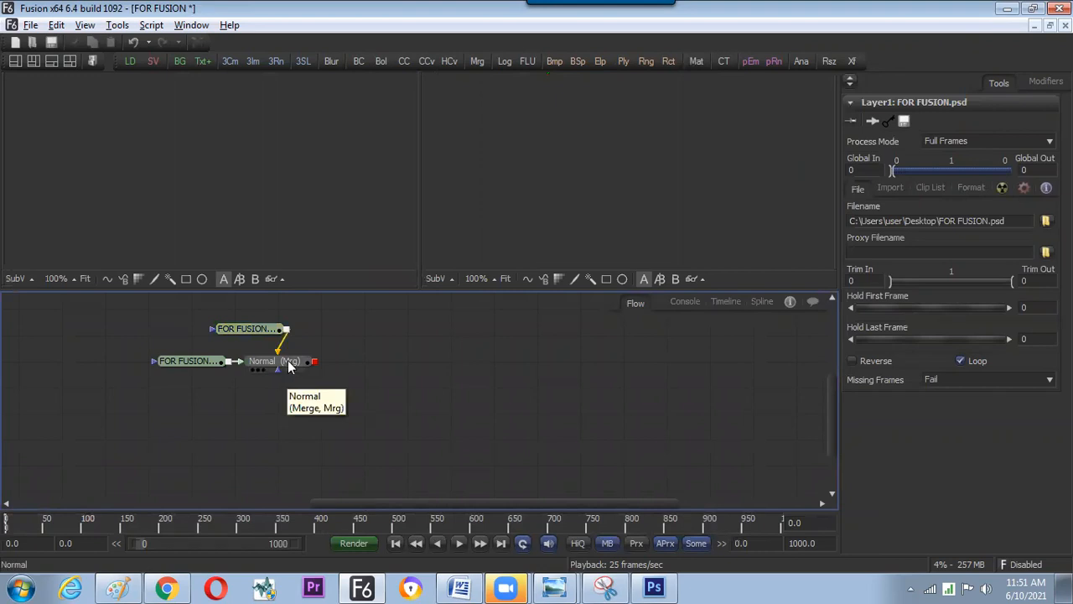
left_click_drag(288, 361, 312, 183)
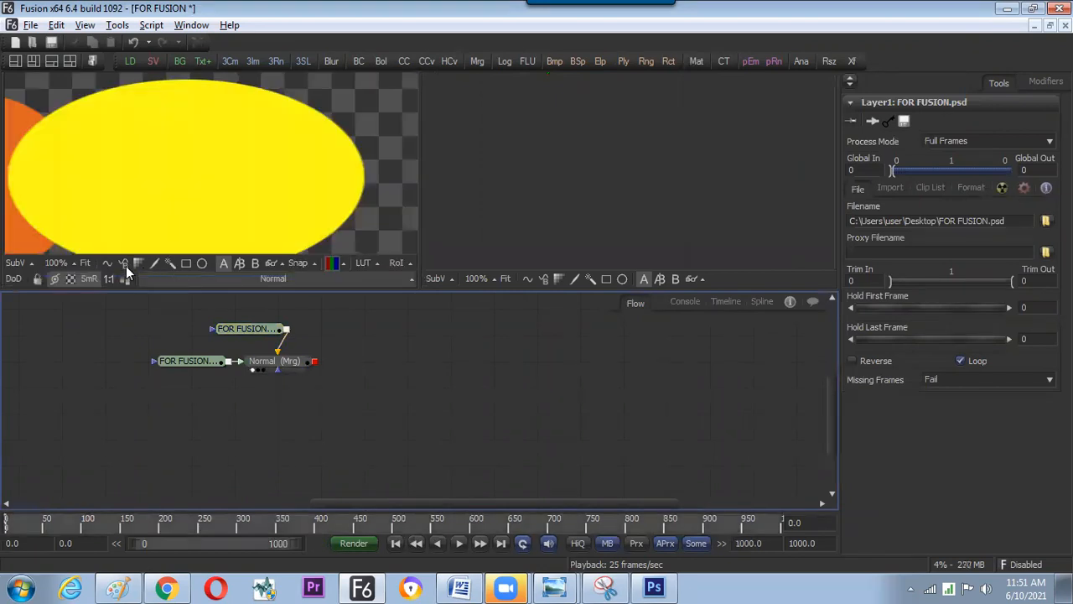
left_click(87, 264)
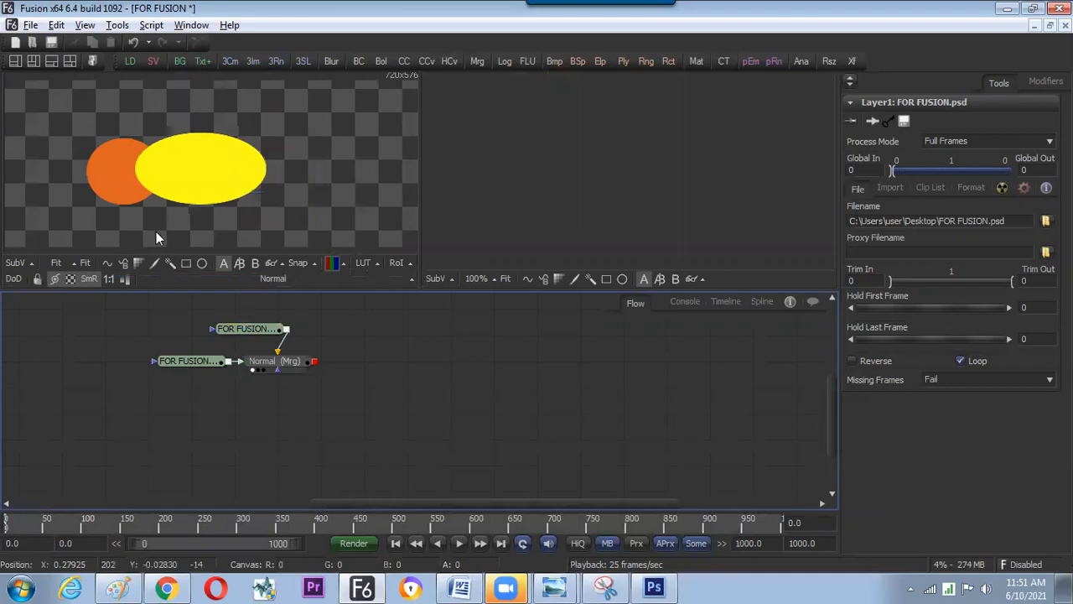
Give the Layer 1 loader a custom pixel aspect with X set to 1.0
left_click(295, 367)
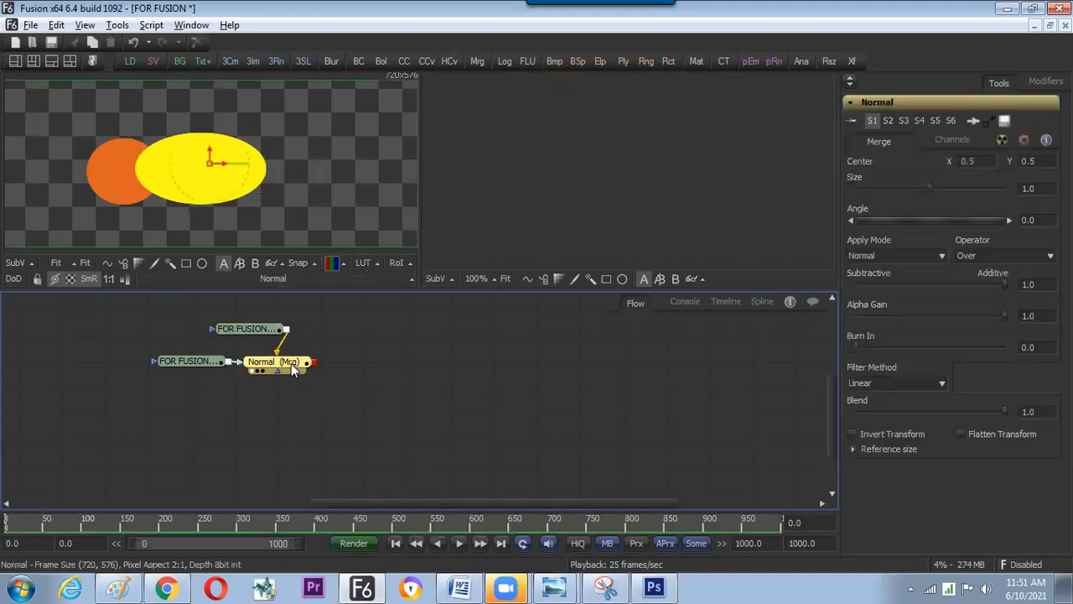
left_click(275, 330)
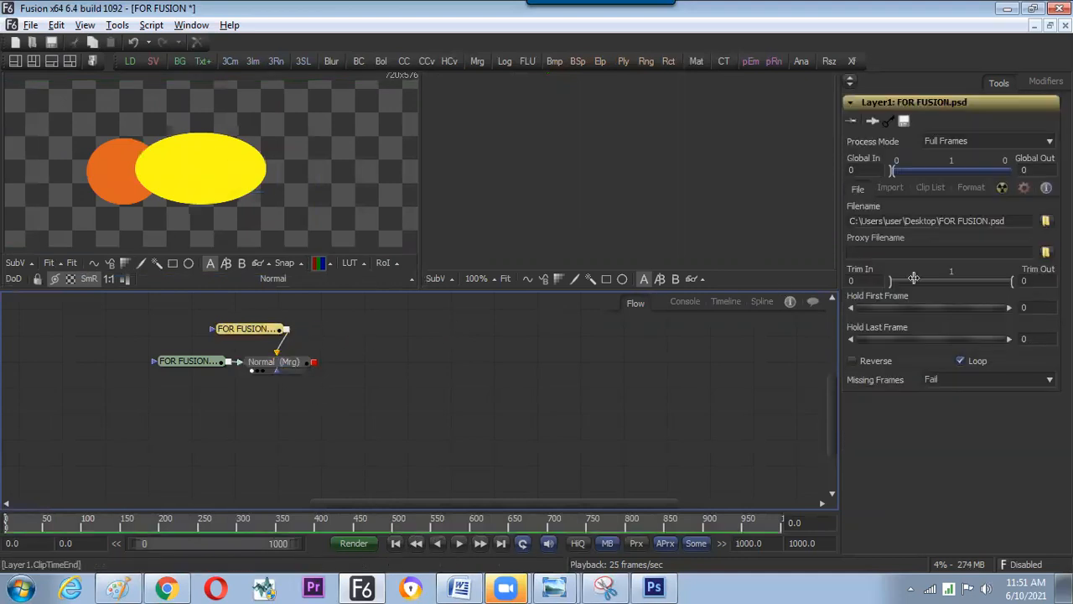
left_click(970, 190)
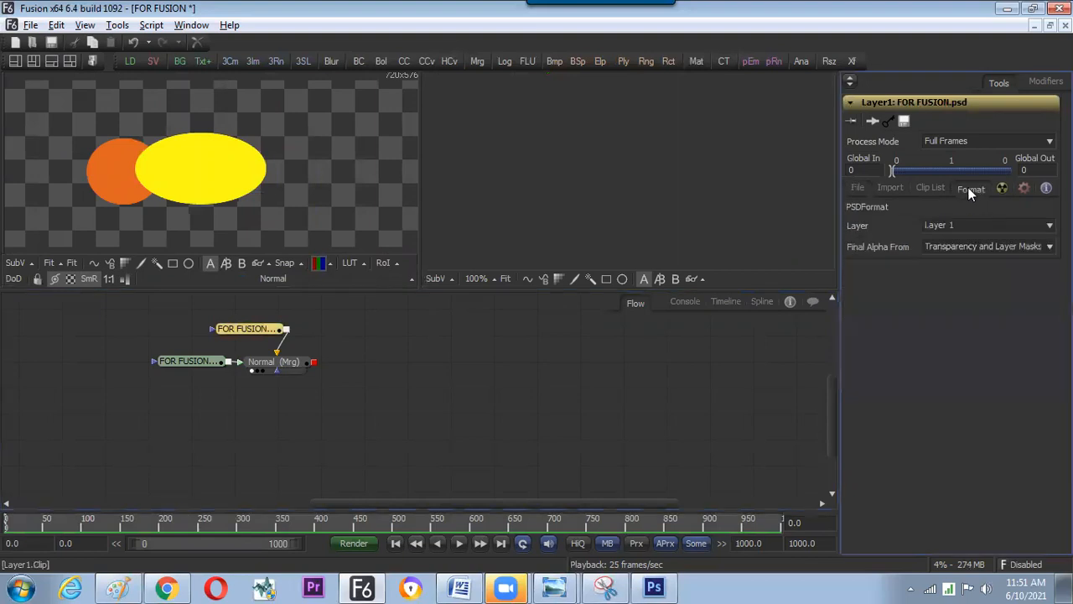
left_click(935, 188)
left_click(898, 191)
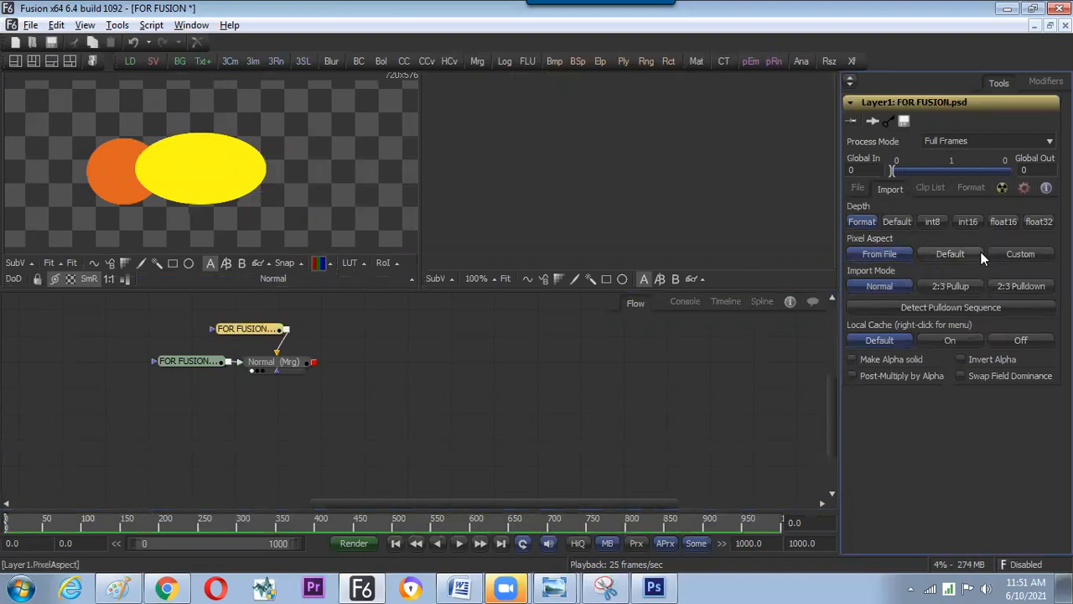
left_click(1009, 253)
left_click(985, 275)
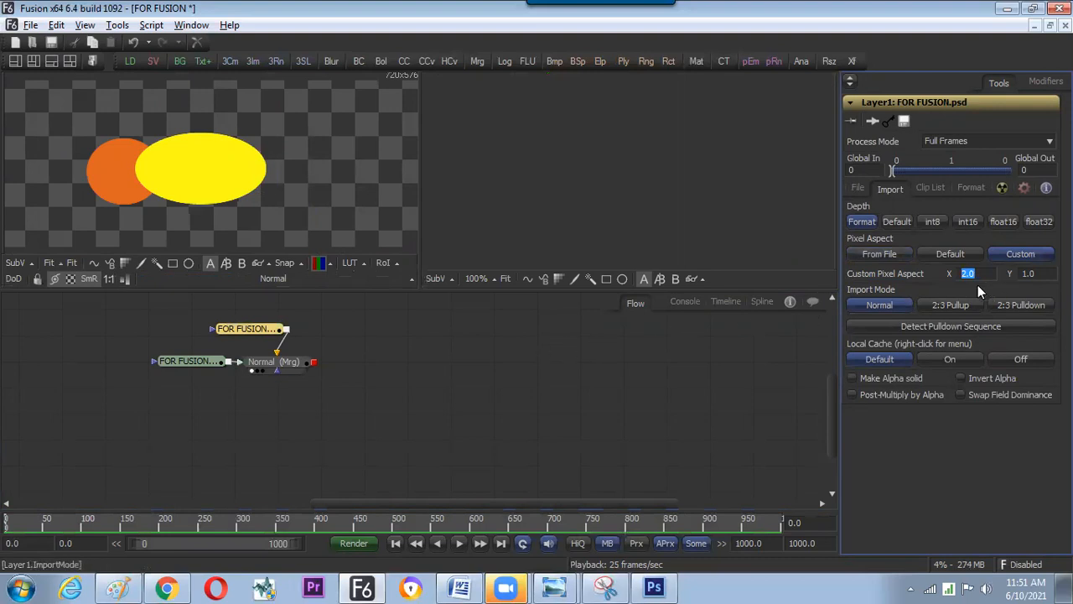
key("Return")
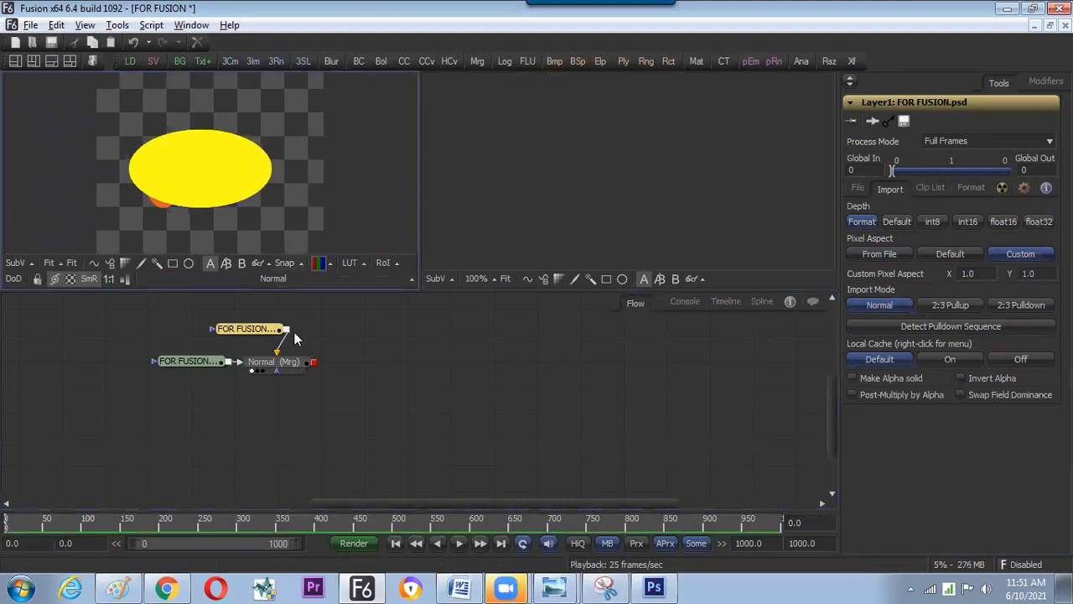
Give the Layer 2 loader a custom pixel aspect with X set to 1.0
left_click(195, 363)
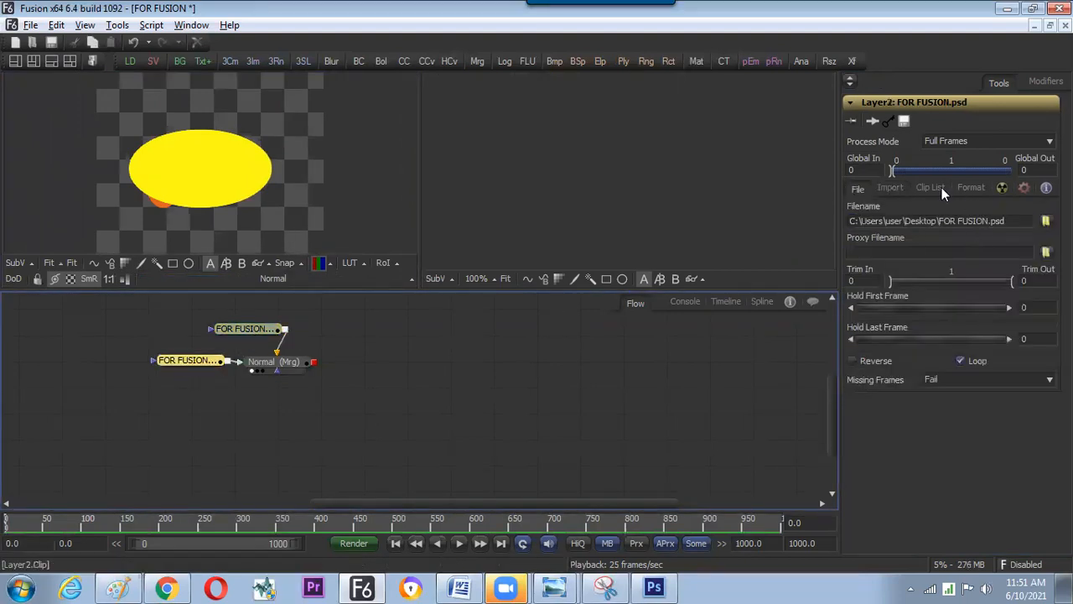
left_click(892, 188)
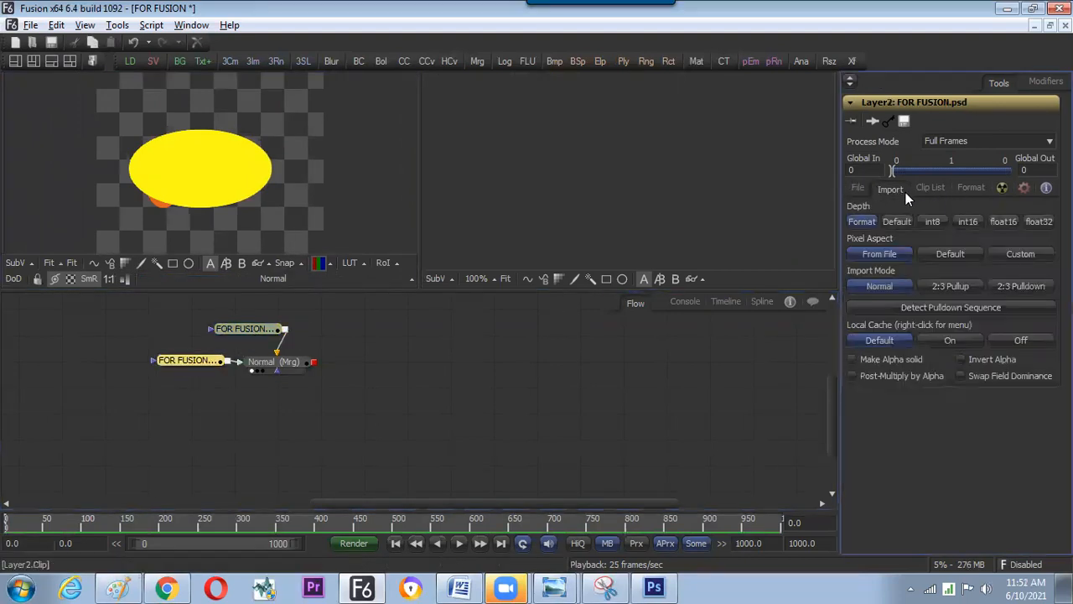
left_click(1005, 253)
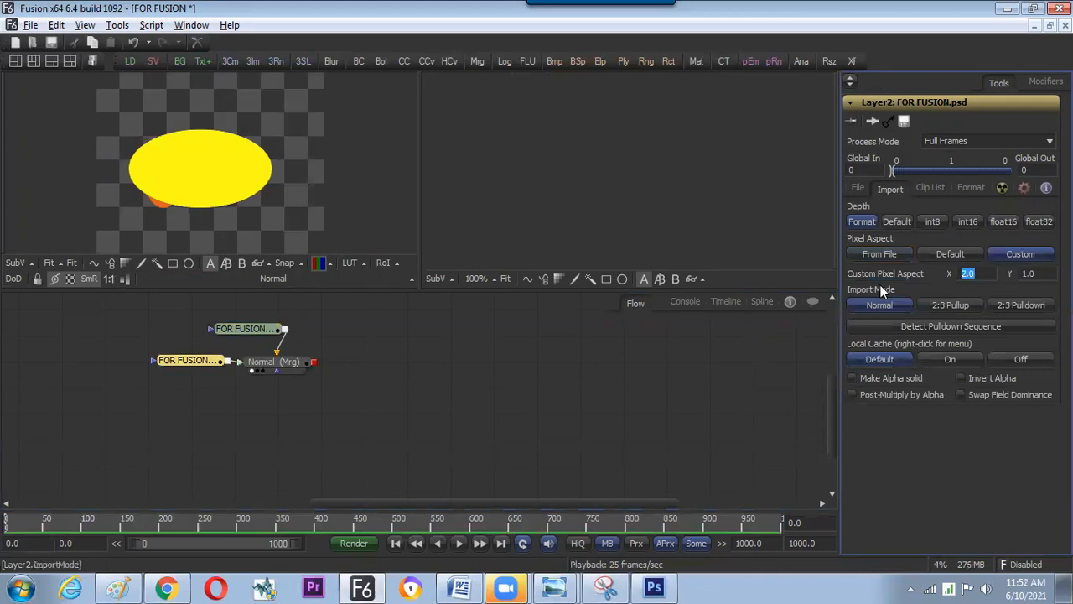
type("1")
key("Tab")
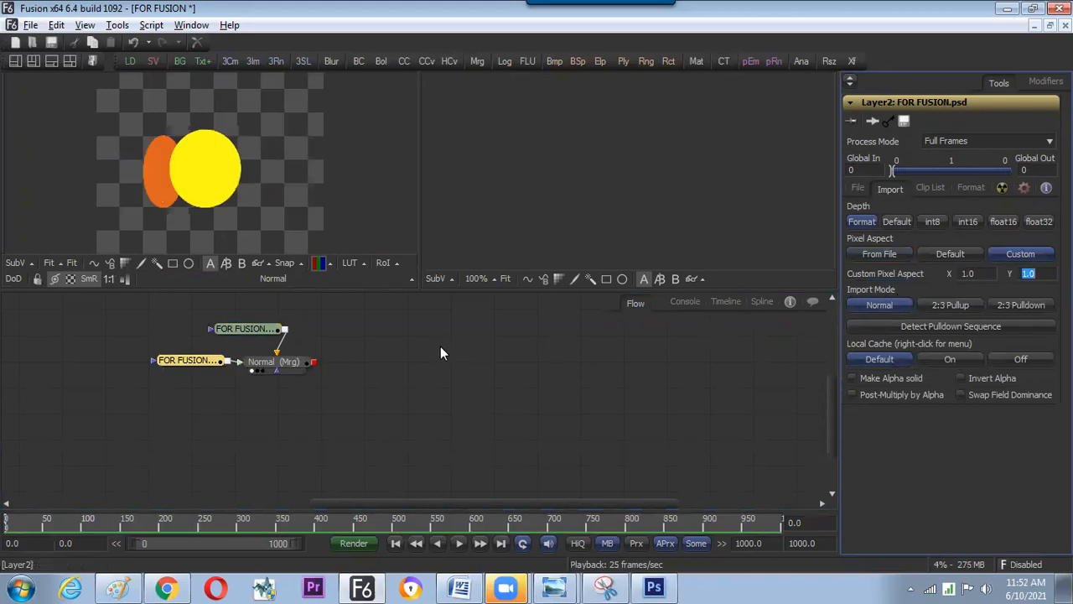
left_click(426, 369)
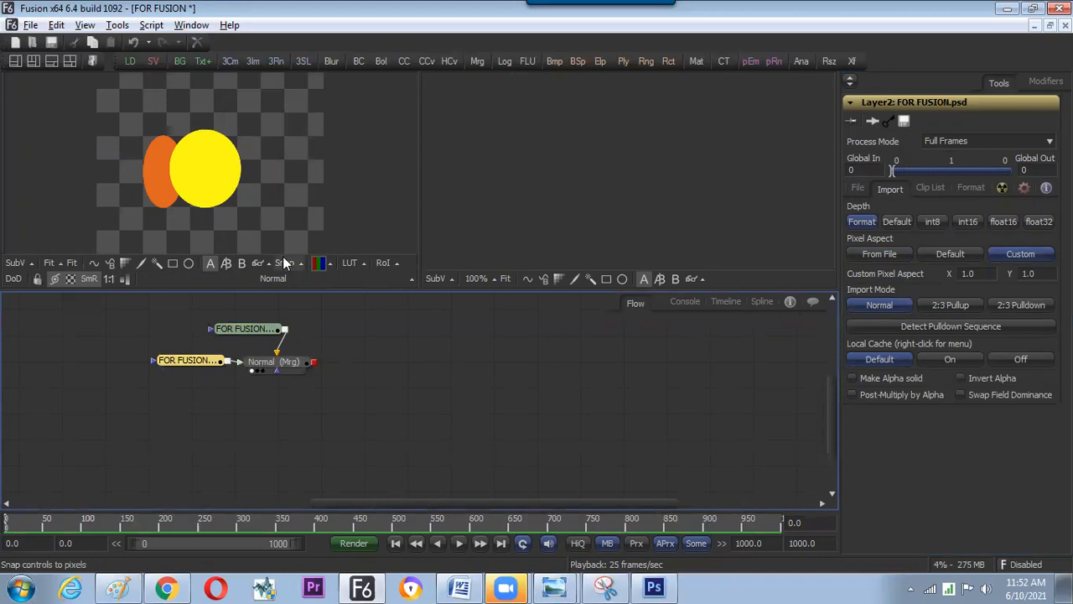
left_click_drag(145, 309, 280, 387)
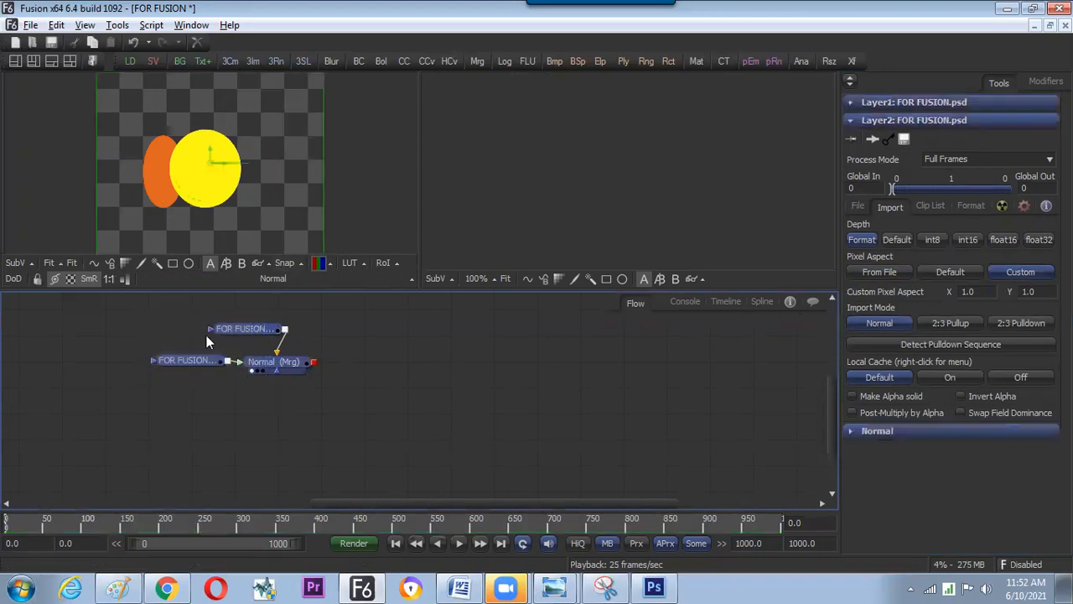
left_click_drag(144, 311, 297, 384)
left_click(341, 370)
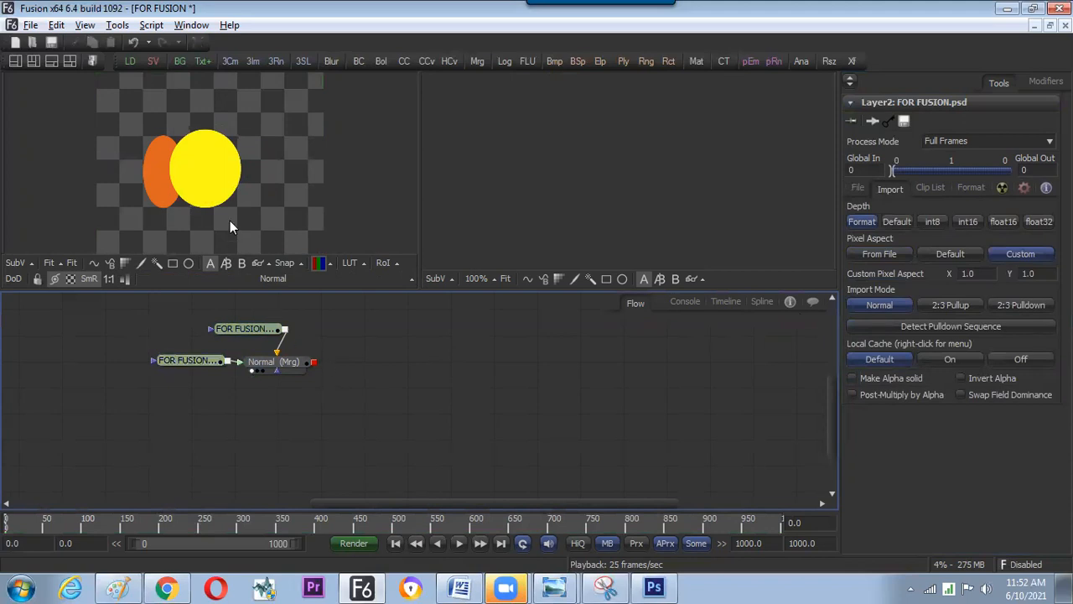
Set the default frame format for globals and new comps to PAL / SECAM (D1) in the preferences and save them
left_click(30, 25)
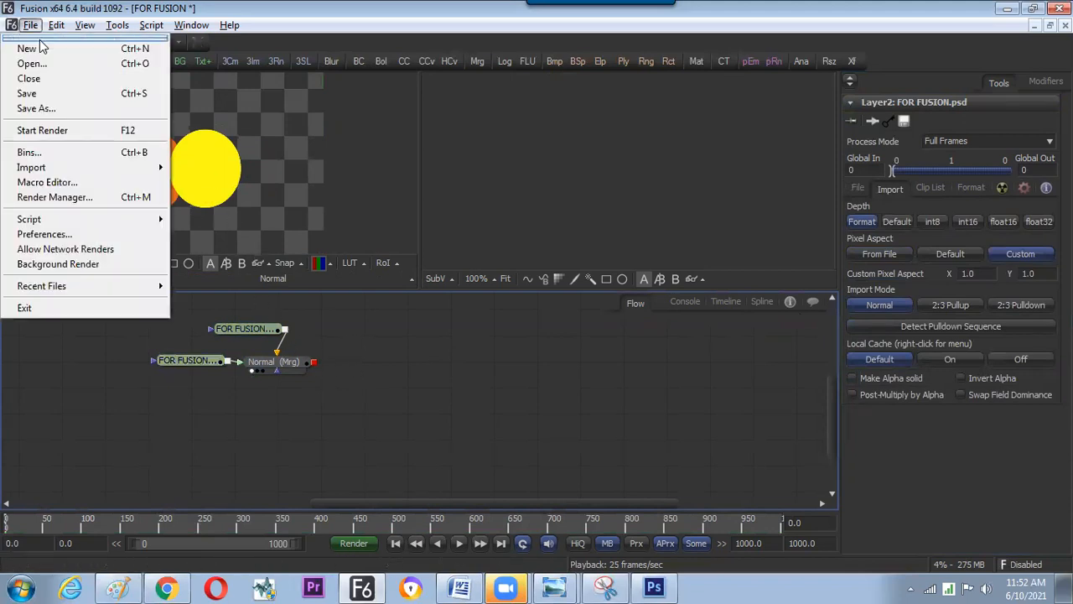
left_click(46, 234)
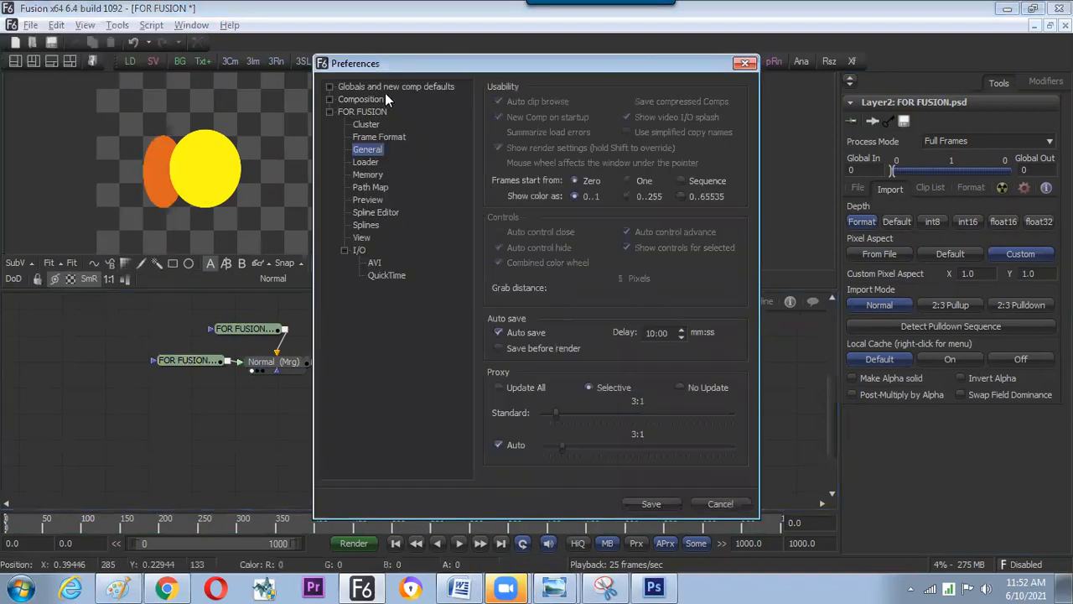
left_click(394, 89)
left_click(331, 87)
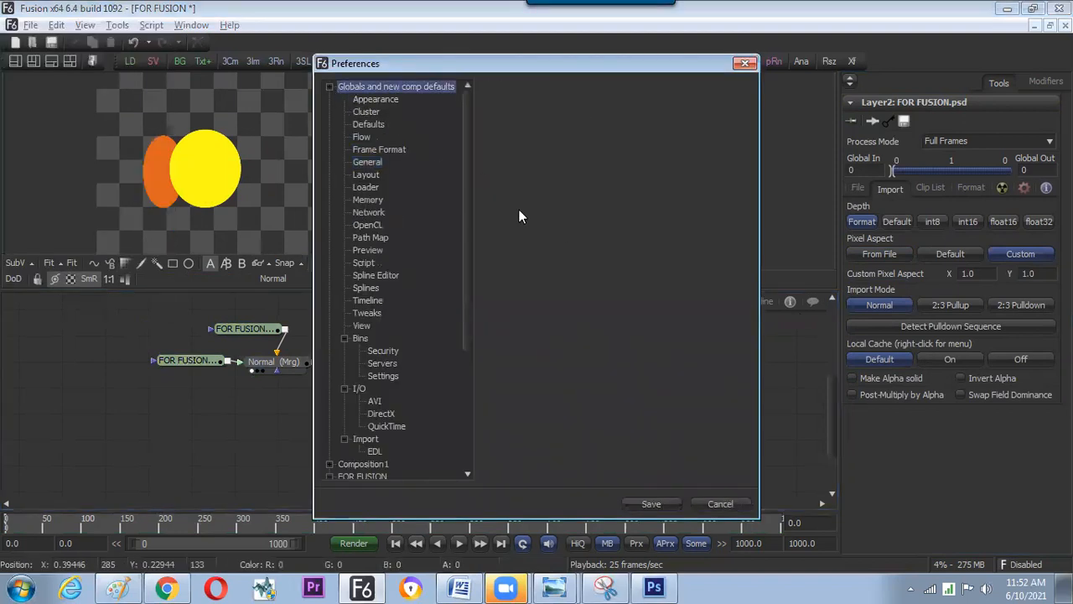
left_click(392, 149)
left_click(585, 202)
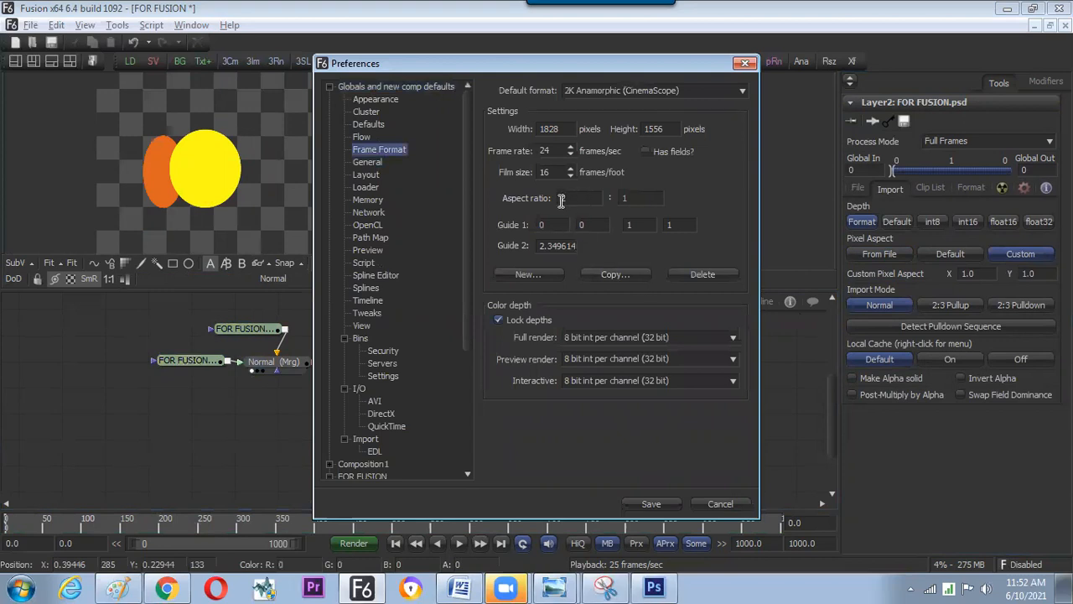
left_click(670, 92)
left_click_drag(740, 168, 741, 131)
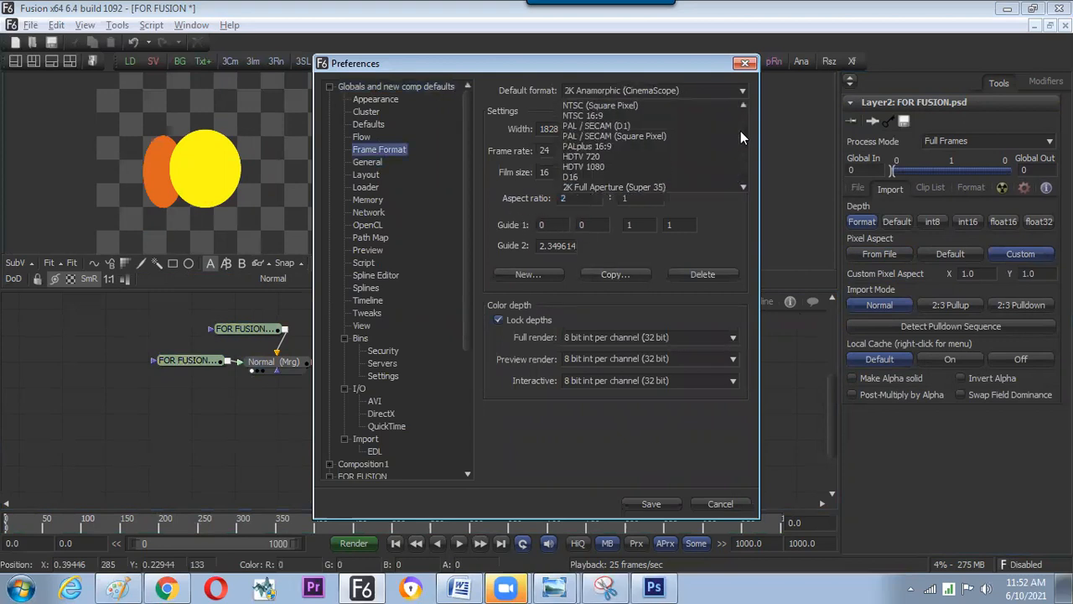
left_click(663, 137)
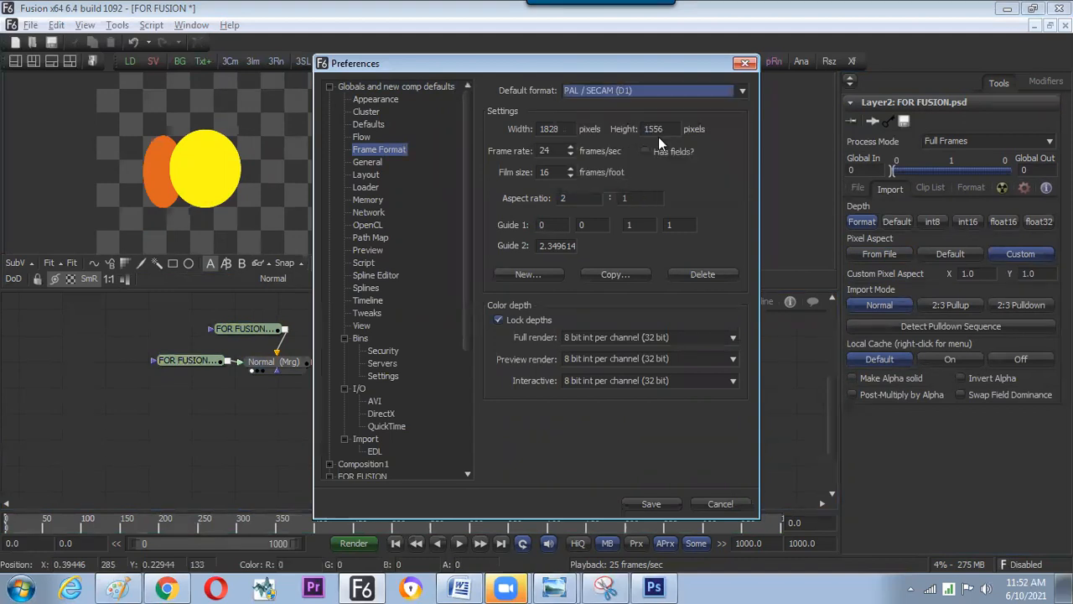
left_click(644, 502)
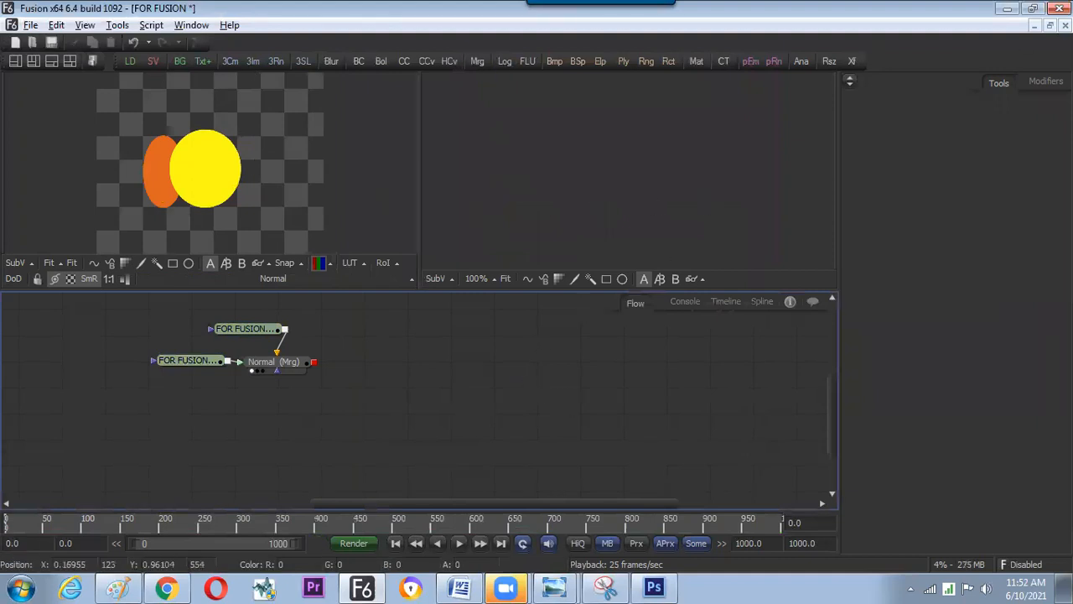
Close the FOR FUSION composition and import FOR FUSION.psd again as a layered PSD
left_click(1065, 25)
left_click(560, 317)
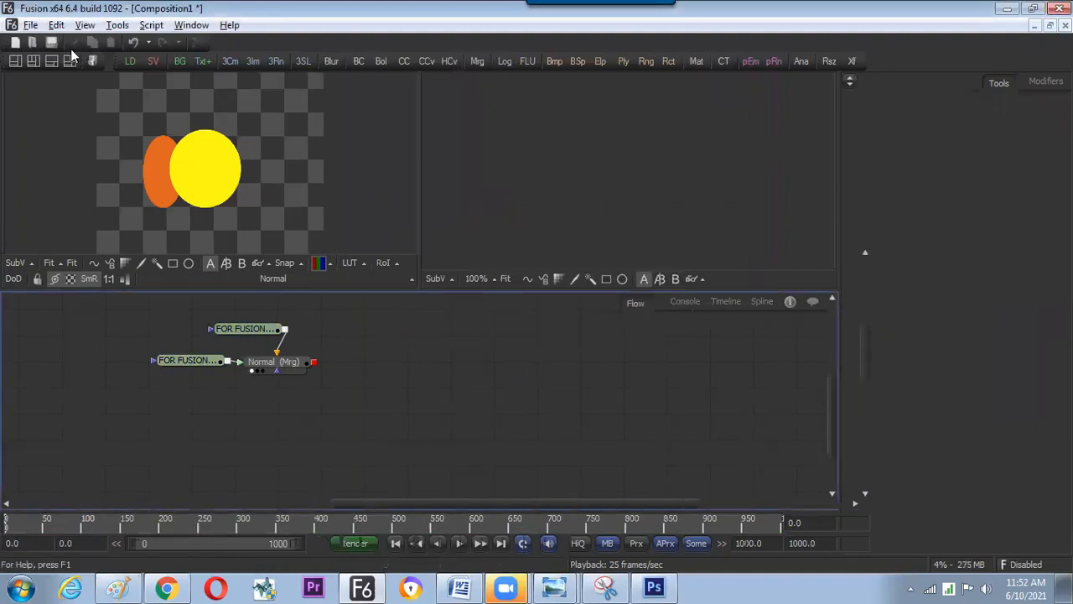
left_click(34, 27)
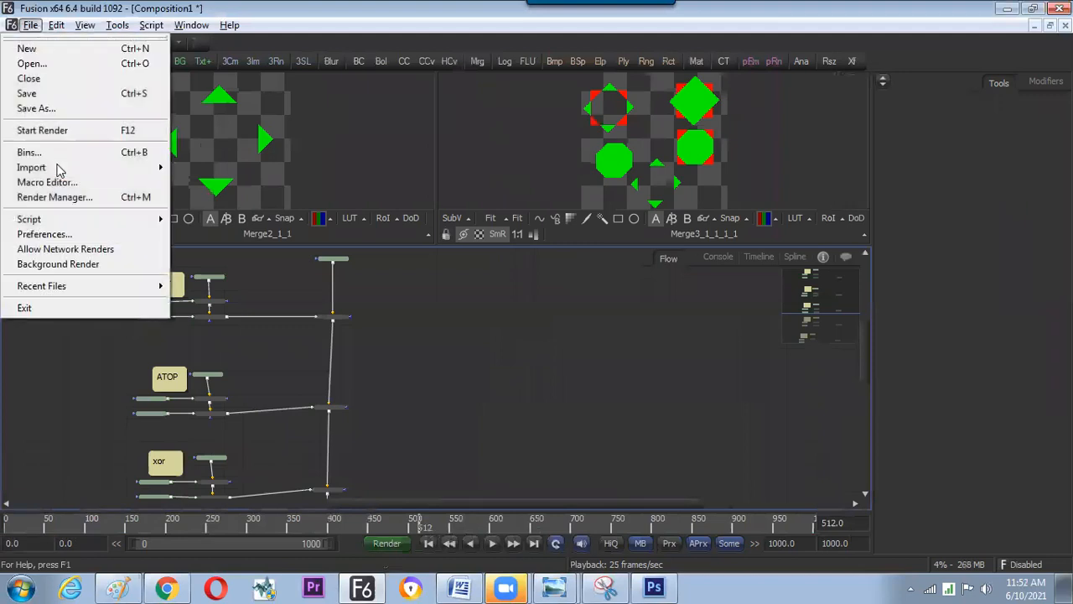
mouse_move(59, 168)
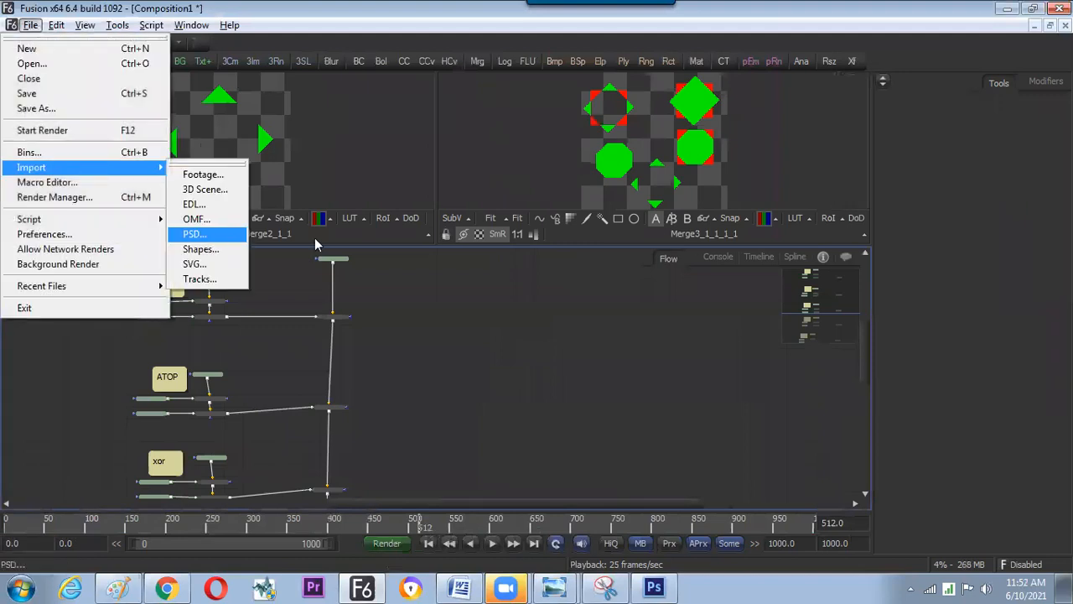
left_click(210, 235)
left_click(327, 210)
left_click(759, 515)
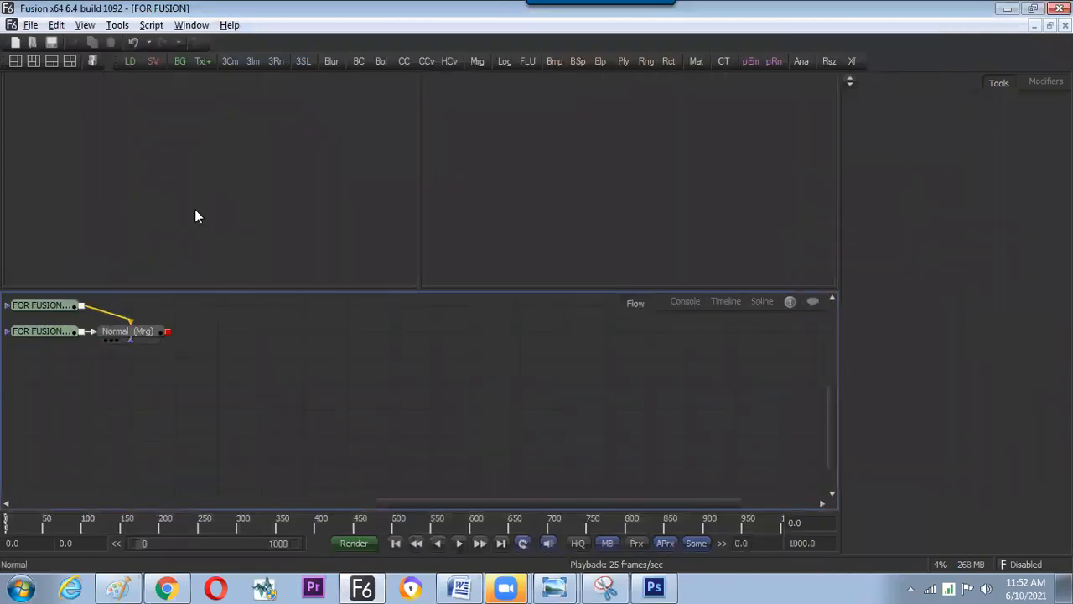
Display the Normal merge in the first viewer, fitted to its area, and arrange the Layer 1 loader above the merge
left_click_drag(127, 331, 196, 210)
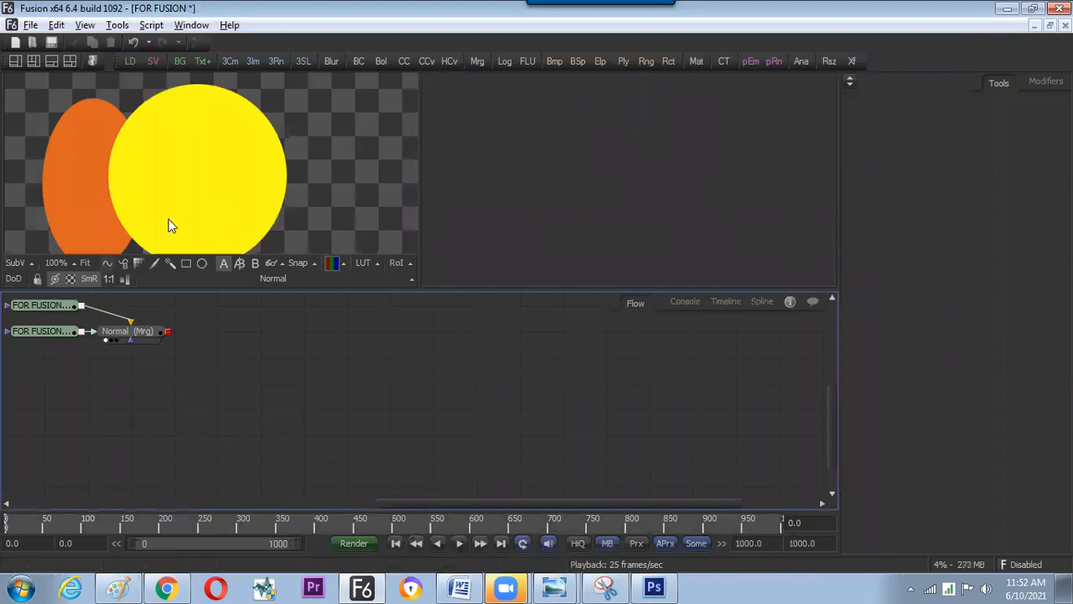
key("ctrl+f")
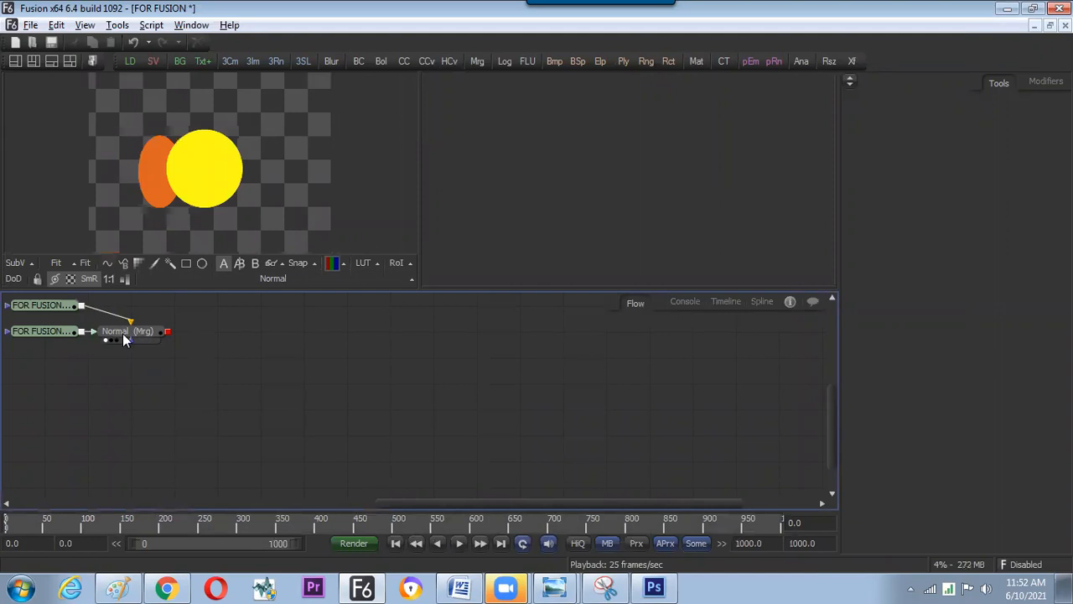
key("ctrl+a")
left_click(162, 350)
left_click_drag(126, 351, 205, 327)
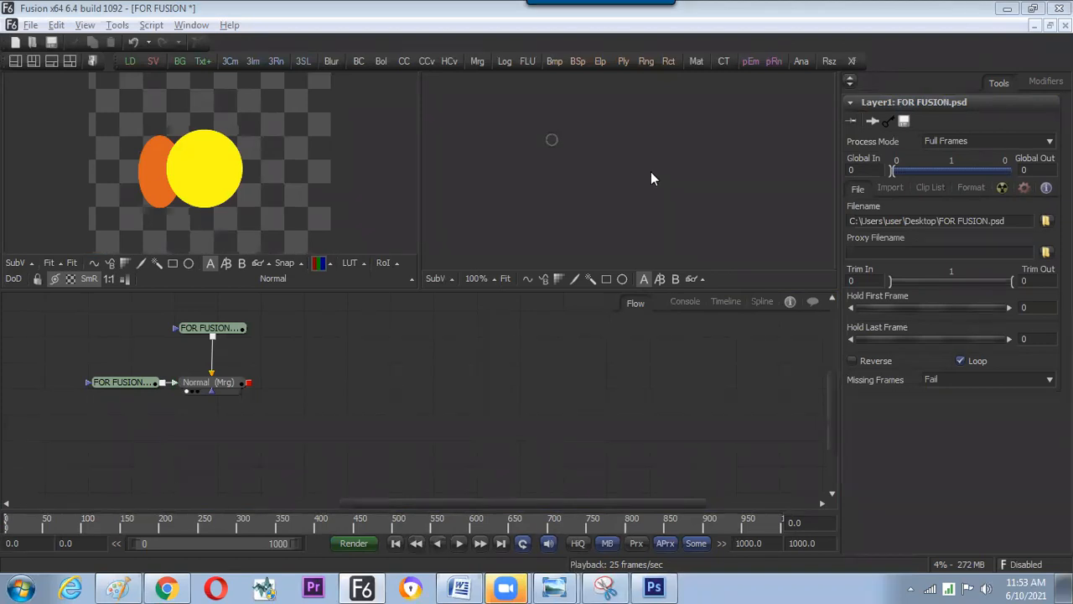
Compare the In and Over operators on the Normal merge by switching between them twice, ending on Over
left_click(233, 392)
left_click(995, 256)
left_click(980, 281)
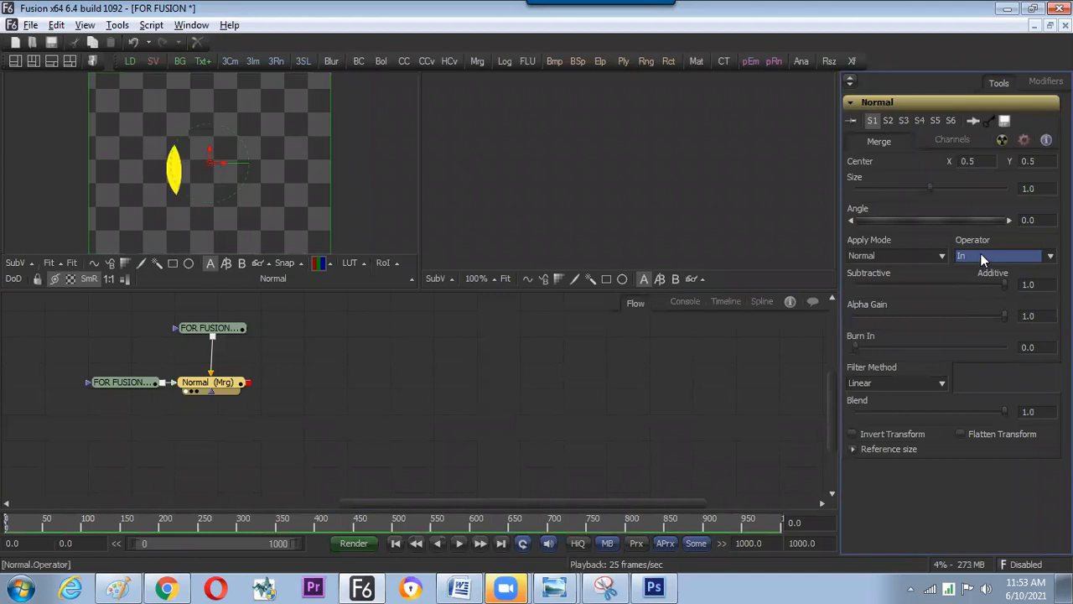
left_click(981, 253)
left_click(973, 268)
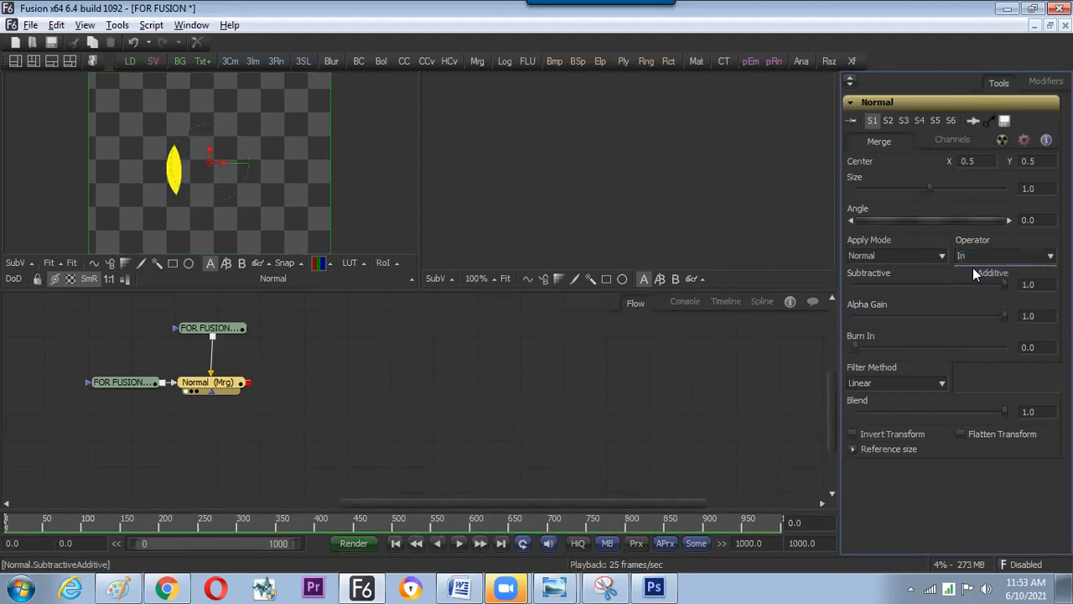
left_click(978, 257)
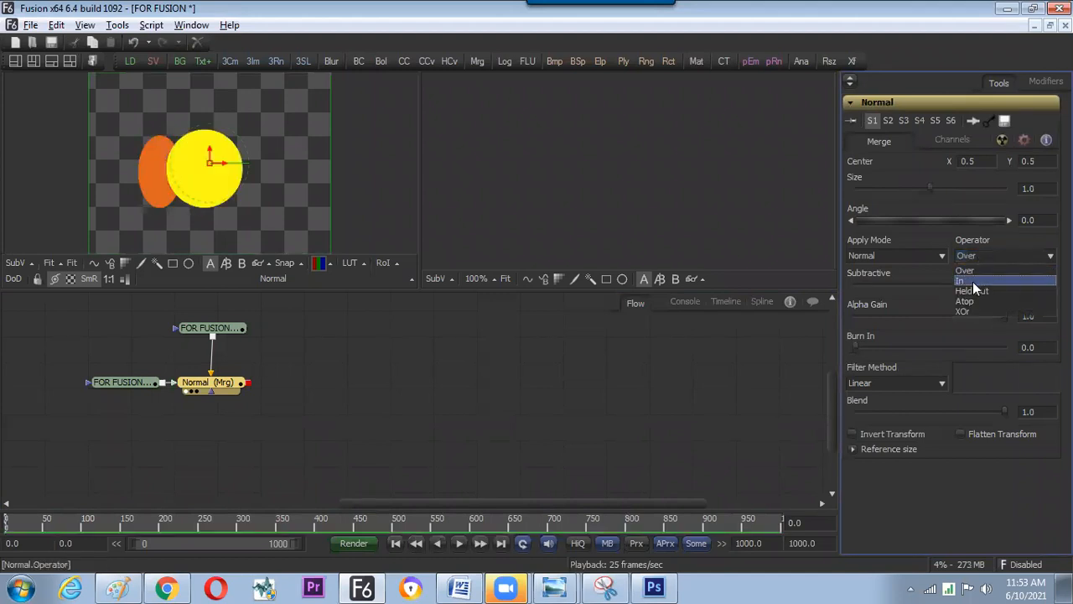
left_click(973, 282)
left_click(978, 258)
left_click(974, 269)
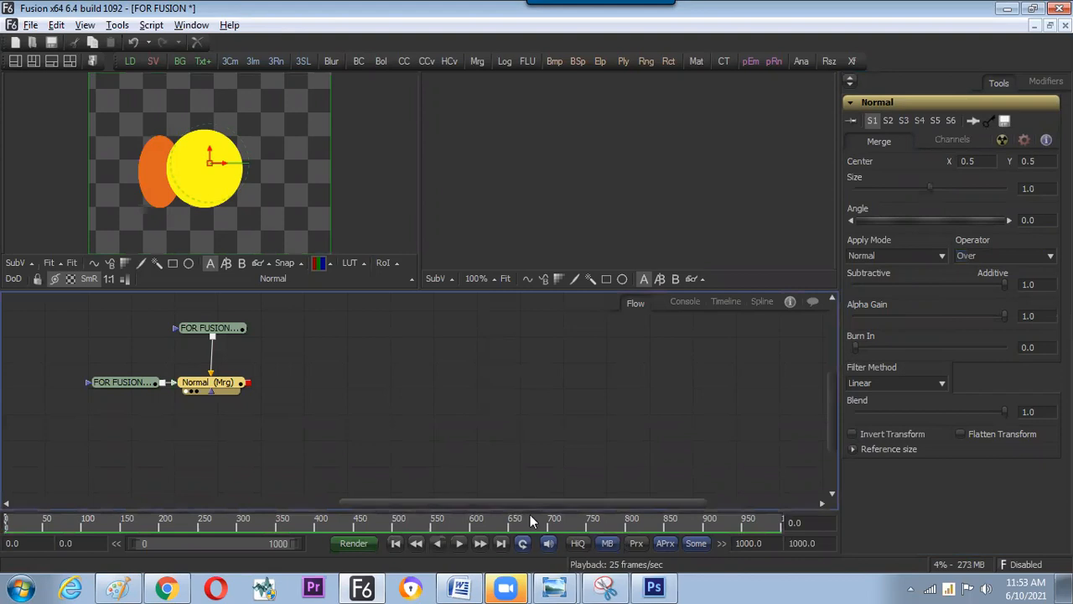
Switch to Photoshop and create a new document with the Film & Video preset, PAL D1/DV, 720 x 576 pixels
left_click(647, 587)
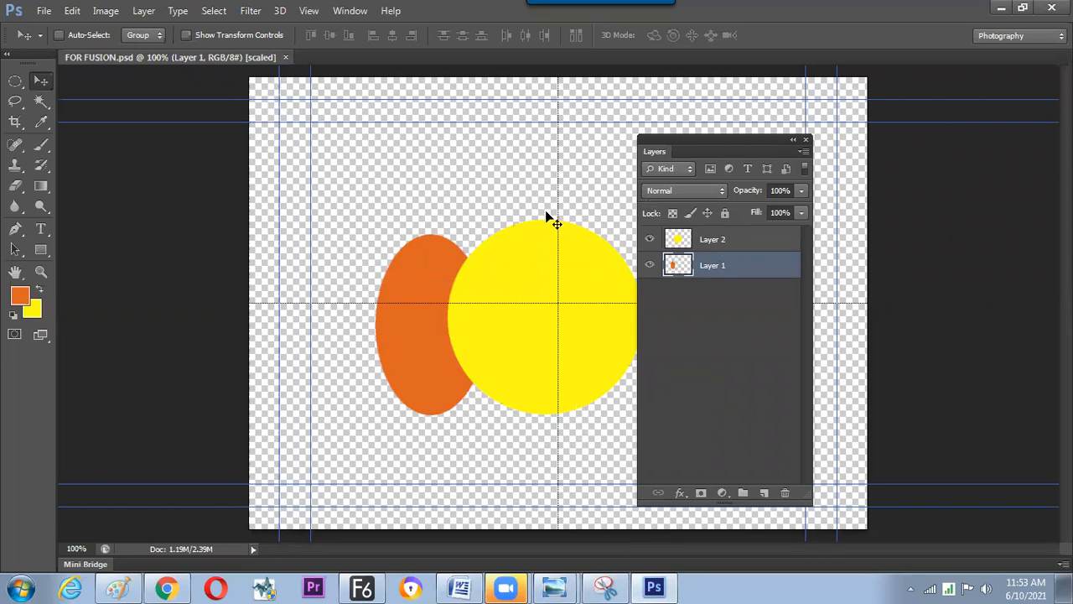
key("ctrl+n")
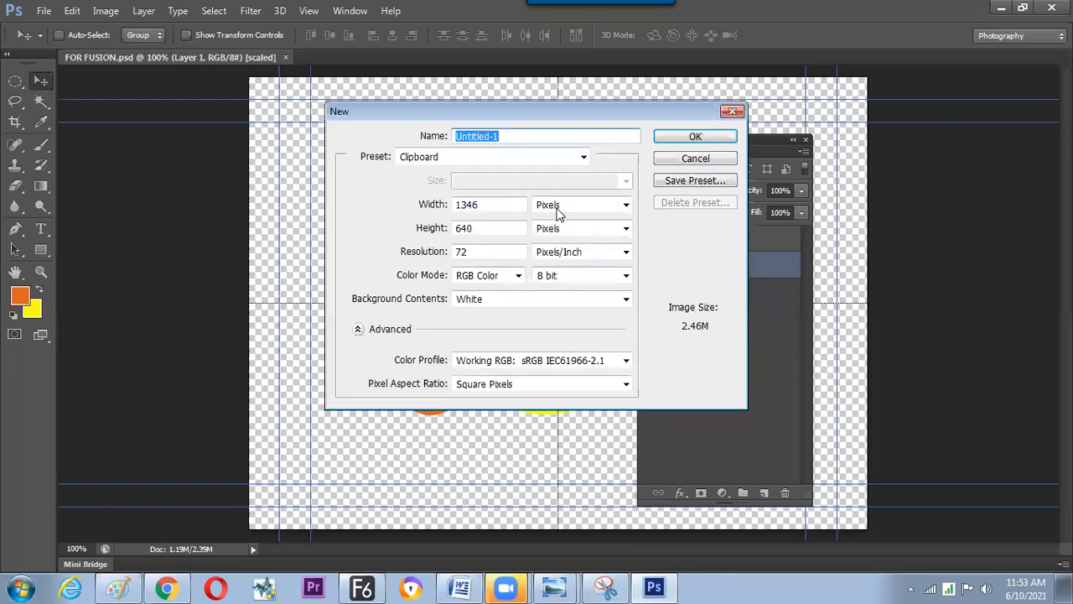
left_click(556, 159)
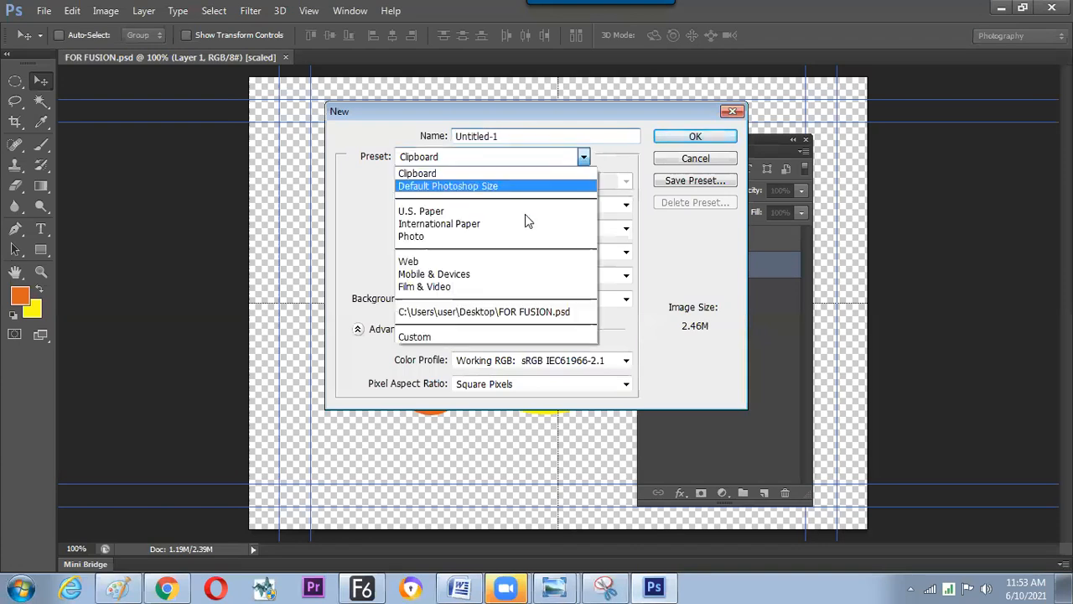
left_click(493, 286)
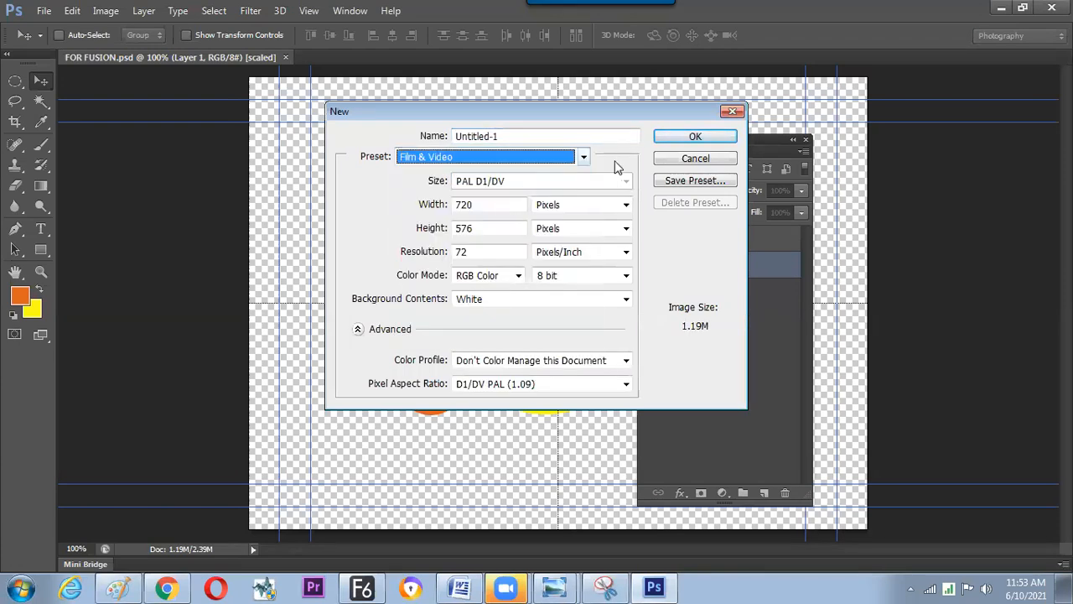
left_click(694, 137)
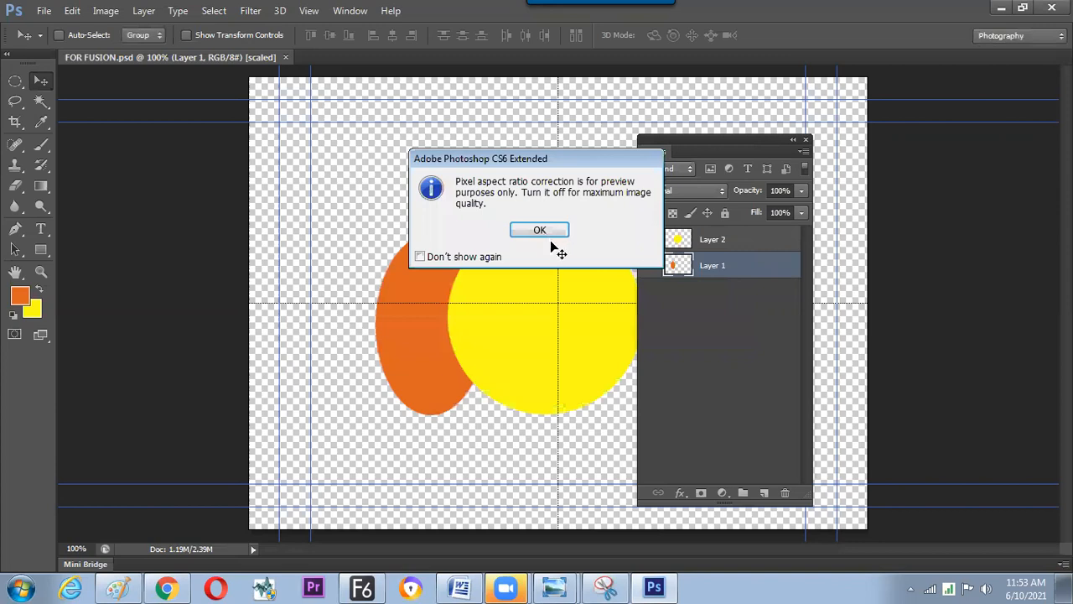
left_click(541, 233)
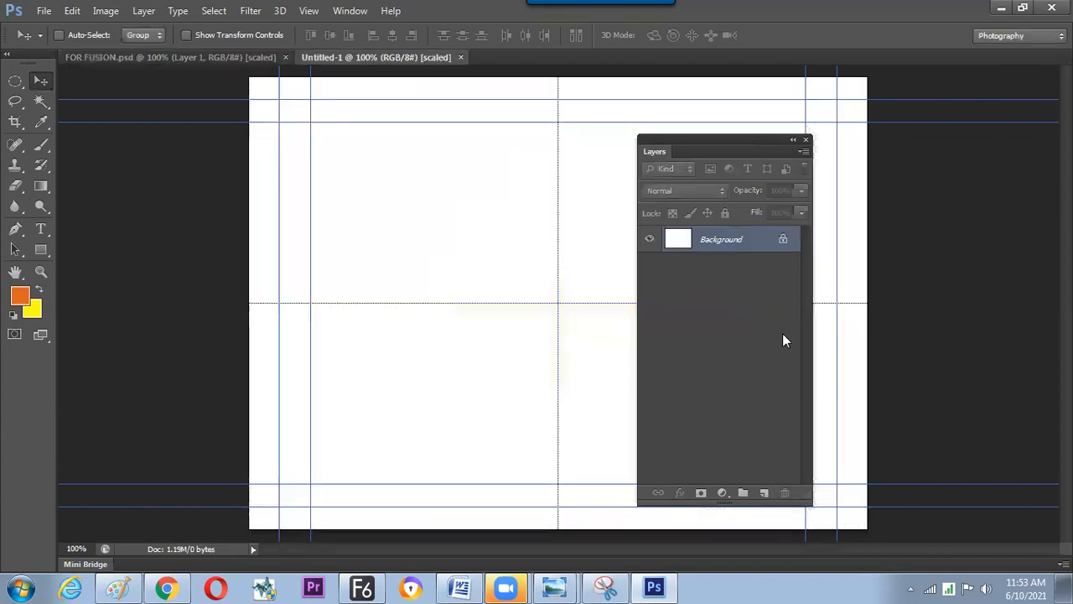
Add an empty layer to the new document and delete the Background layer
key("ctrl+alt+shift+n")
left_click(765, 269)
key("Delete")
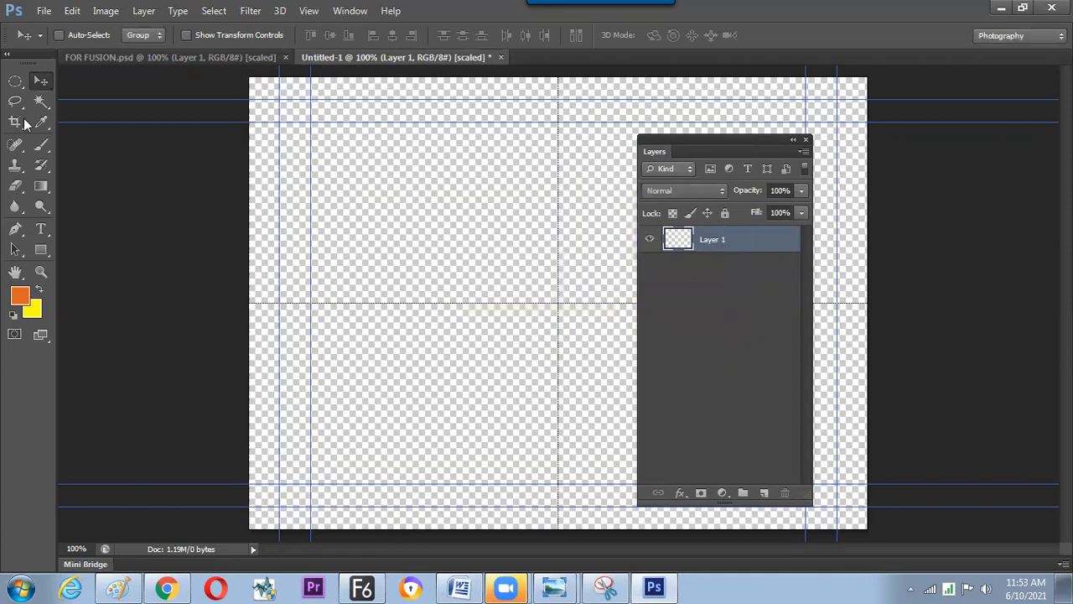
Make a tall, narrow elliptical selection in the upper half of the canvas, fill it with the orange foreground color and deselect
left_click(14, 83)
left_click_drag(566, 194, 568, 252)
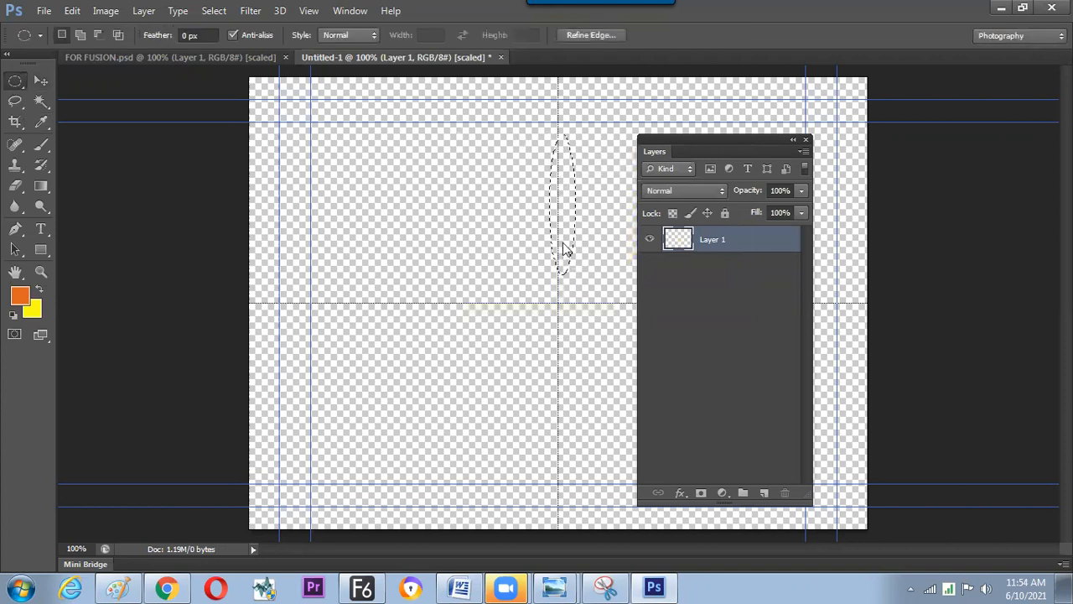
key("v")
left_click(564, 249)
left_click(560, 222)
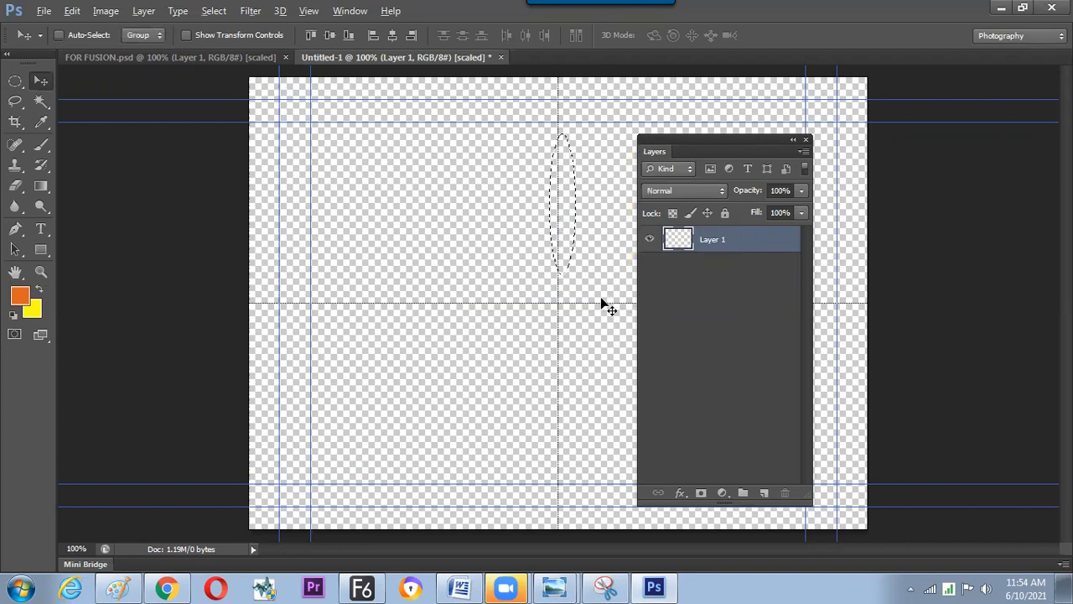
key("alt+BackSpace")
key("ctrl+d")
Center the orange ellipse horizontally on the canvas and nudge it down about 30 pixels
key("ctrl+a")
left_click(391, 36)
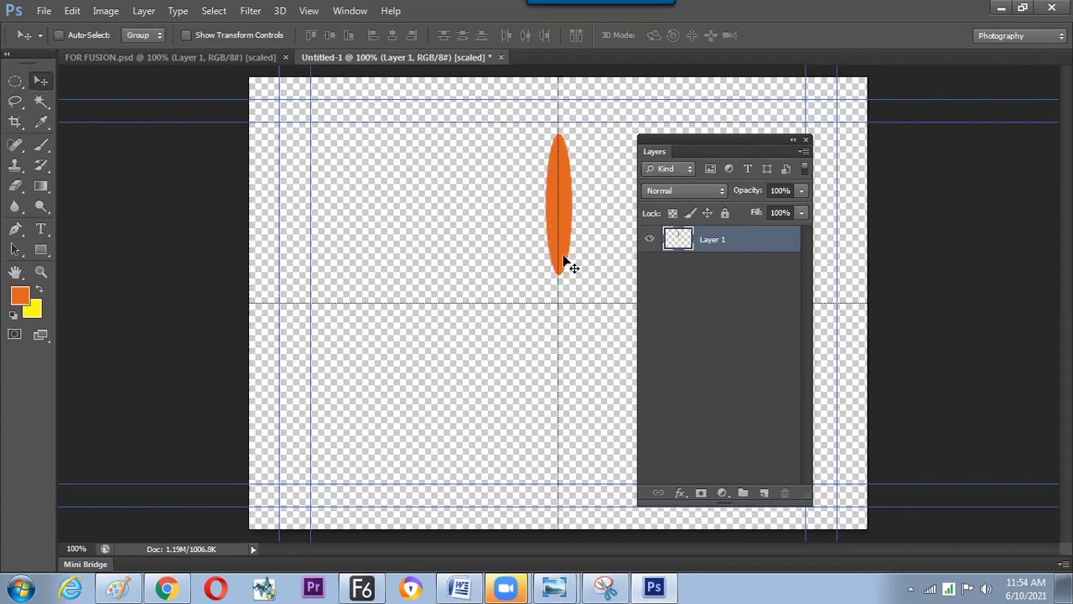
key("shift+Down")
key("shift+Down")
key("shift+Down")
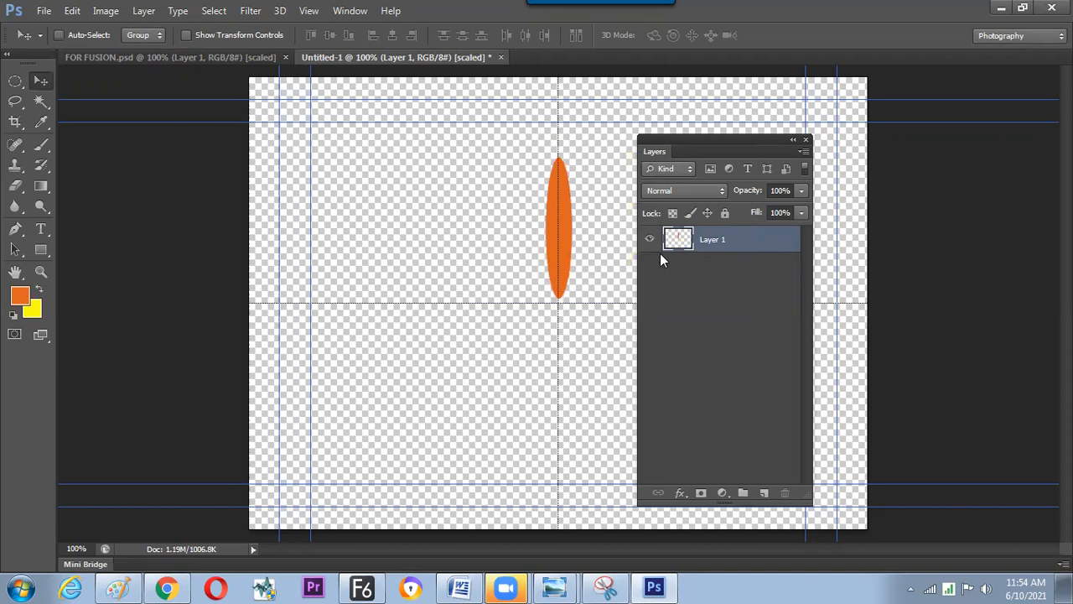
Duplicate the orange ellipse layer and rotate the copy about 10.5 degrees clockwise around a pivot at the ellipse's lower tip
key("ctrl+j")
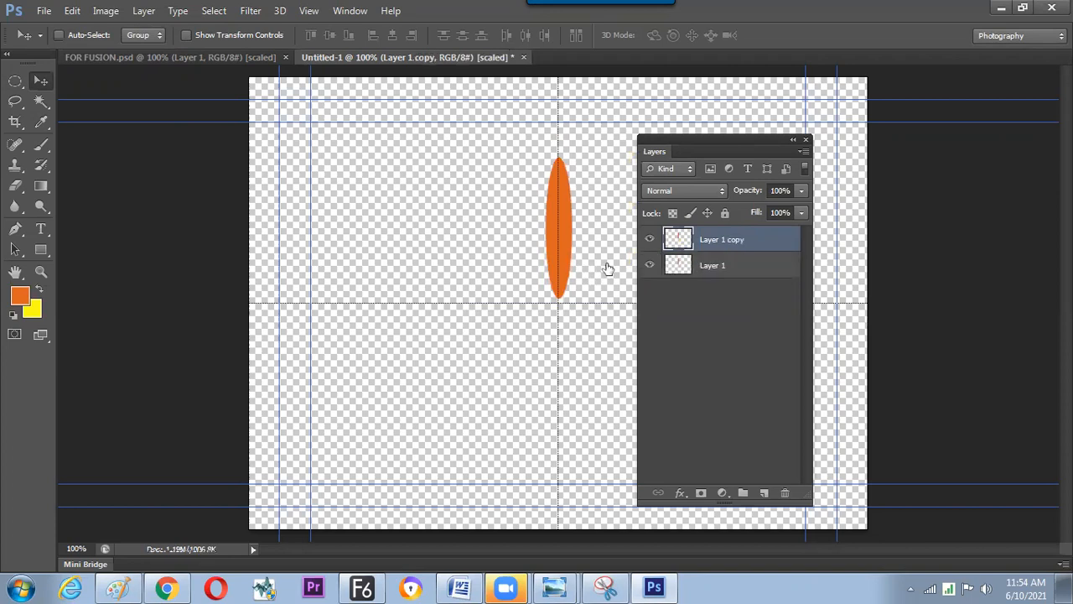
key("ctrl+t")
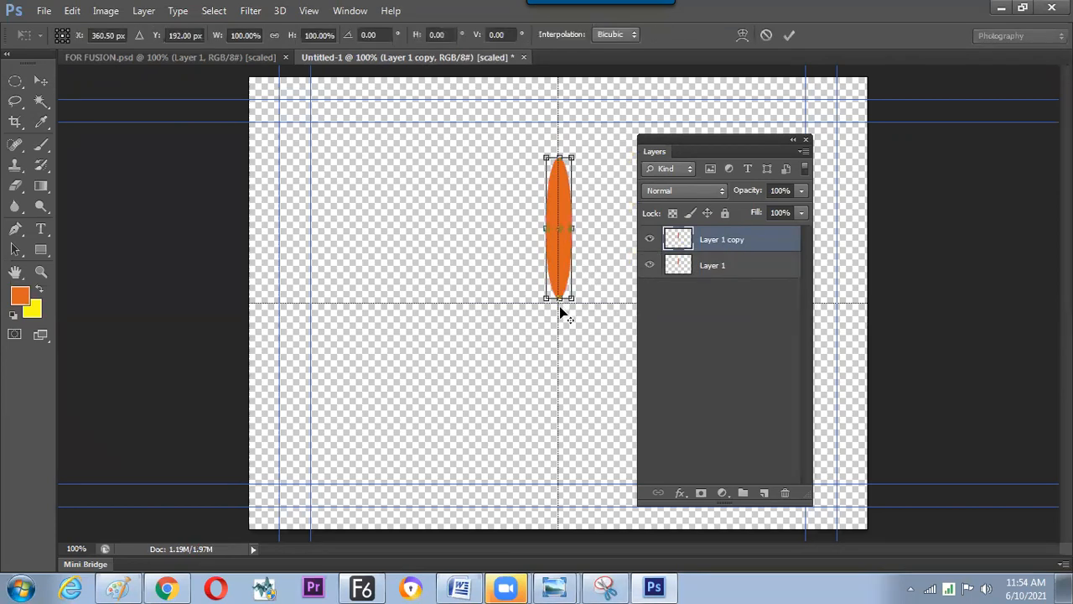
left_click(559, 309, "alt")
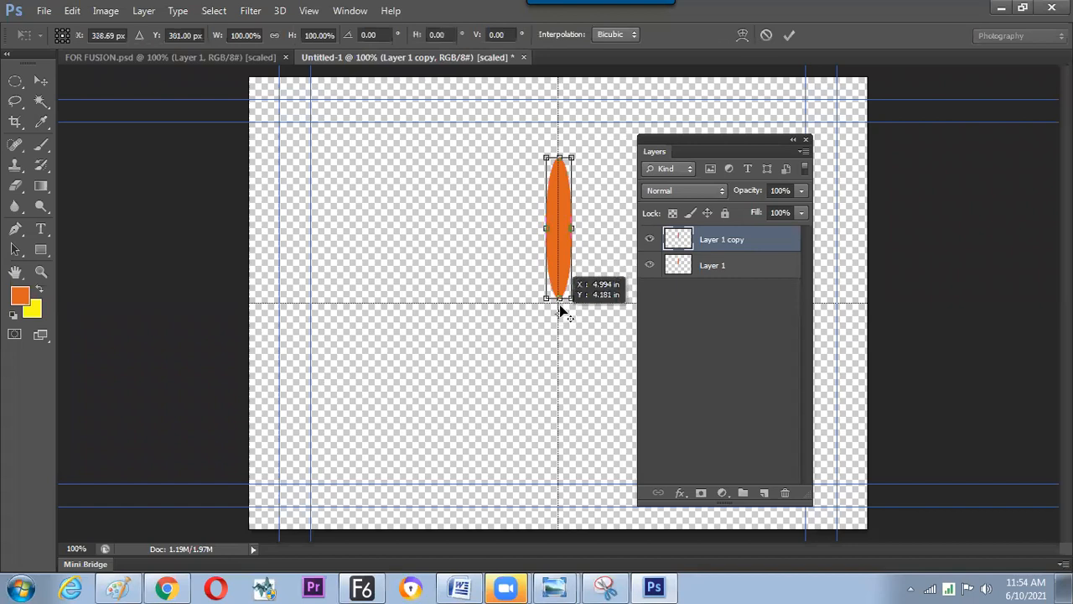
left_click_drag(619, 161, 608, 221)
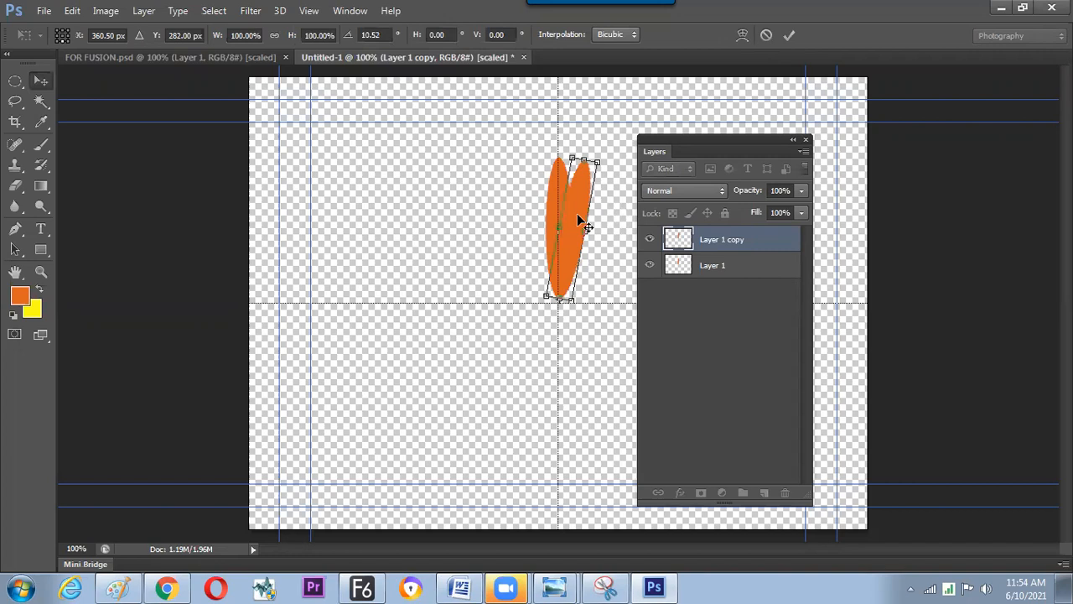
key("Return")
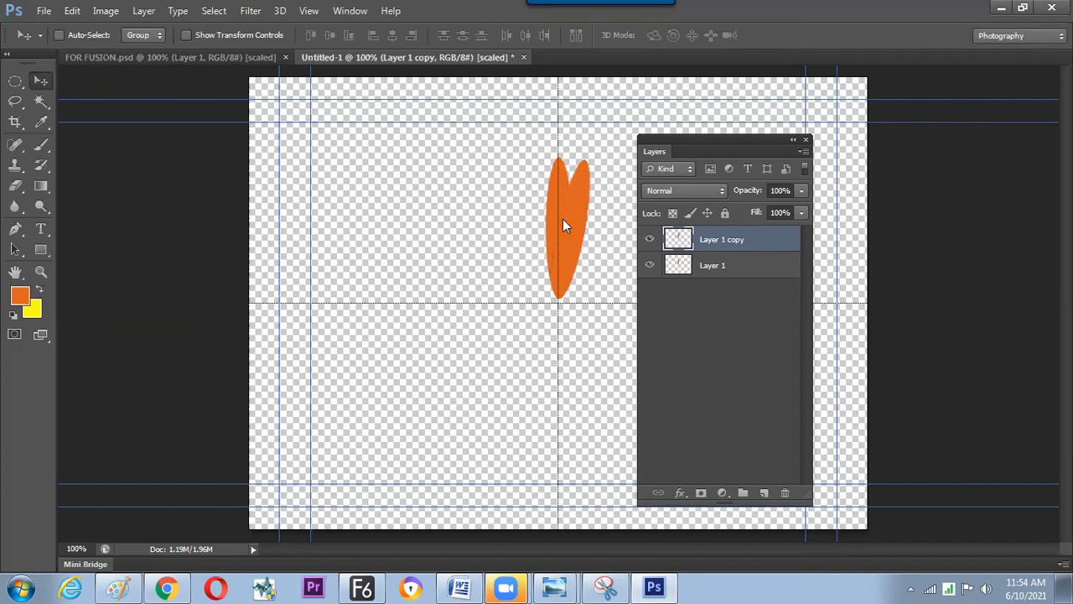
Repeat the rotated duplication on new layers until the petals form a full circle, undoing the surplus last copy
key("ctrl+shift+alt+t")
key("ctrl+shift+alt+t")
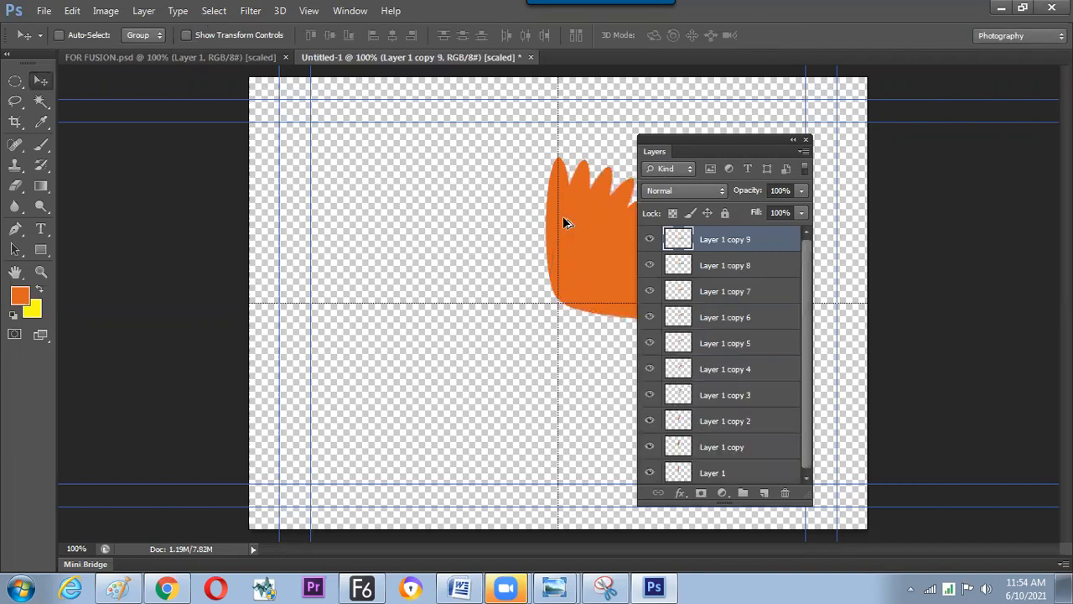
key("ctrl+alt+shift+t")
key("ctrl+alt+shift+t")
key("ctrl+alt+shift+t")
key("ctrl+alt+shift+t")
key("ctrl+alt+shift+t")
key("ctrl+alt+shift+t")
key("ctrl+alt+shift+t")
key("ctrl+alt+shift+t")
key("ctrl+alt+shift+t")
key("ctrl+alt+shift+t")
key("ctrl+alt+shift+t")
key("ctrl+alt+shift+t")
key("ctrl+alt+shift+t")
key("ctrl+alt+shift+t")
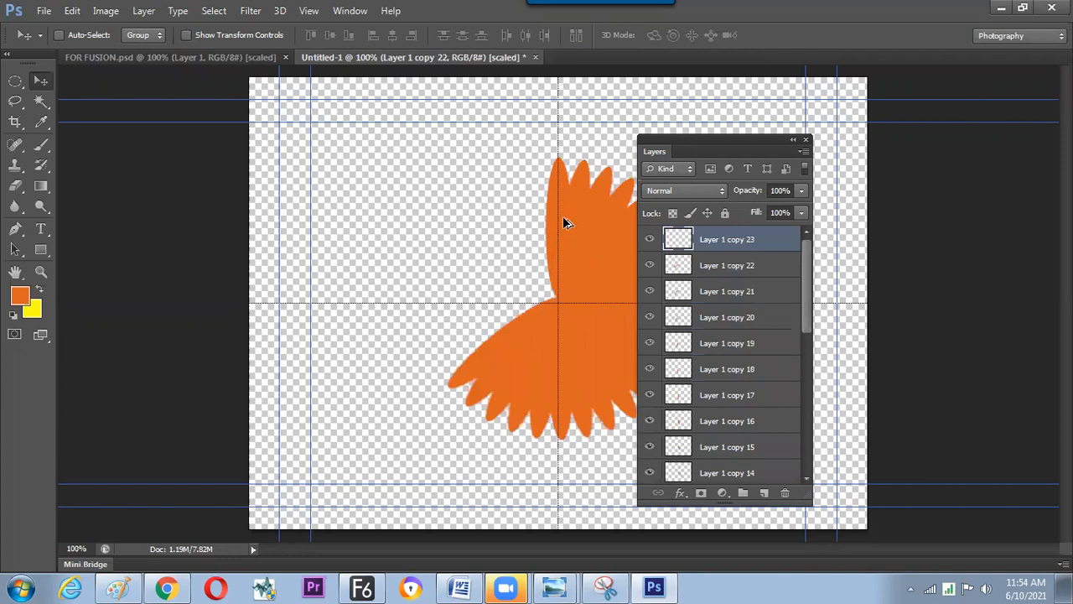
key("ctrl+alt+shift+t")
key("ctrl+alt+shift+t")
key("ctrl+alt+shift+t")
key("ctrl+alt+shift+t")
key("ctrl+alt+shift+t")
key("ctrl+alt+shift+t")
key("ctrl+alt+shift+t")
key("ctrl+alt+shift+t")
key("ctrl+alt+shift+t")
key("ctrl+alt+shift+t")
key("ctrl+alt+shift+t")
key("ctrl+z")
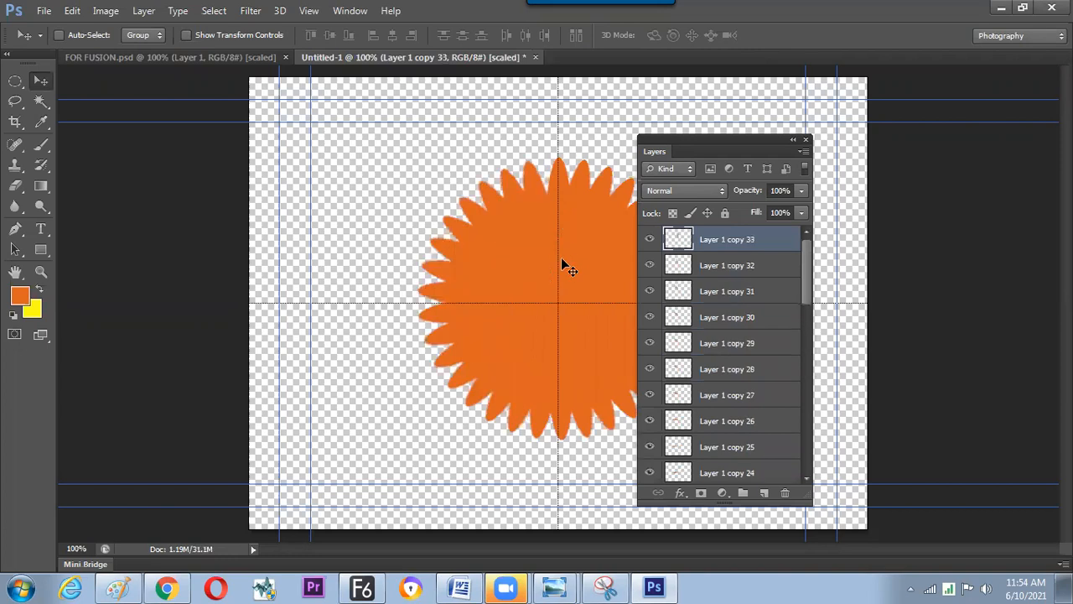
Save the document on the Desktop as a layered PSD named FOR FUSION WITH MULTI LAYER
key("ctrl+shift+s")
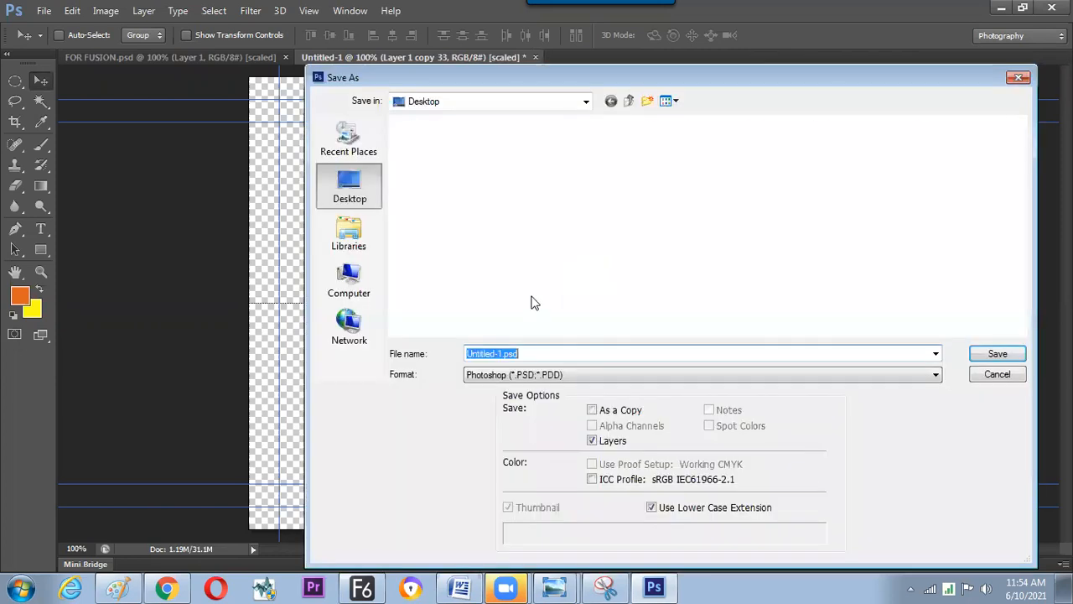
type("FOR ")
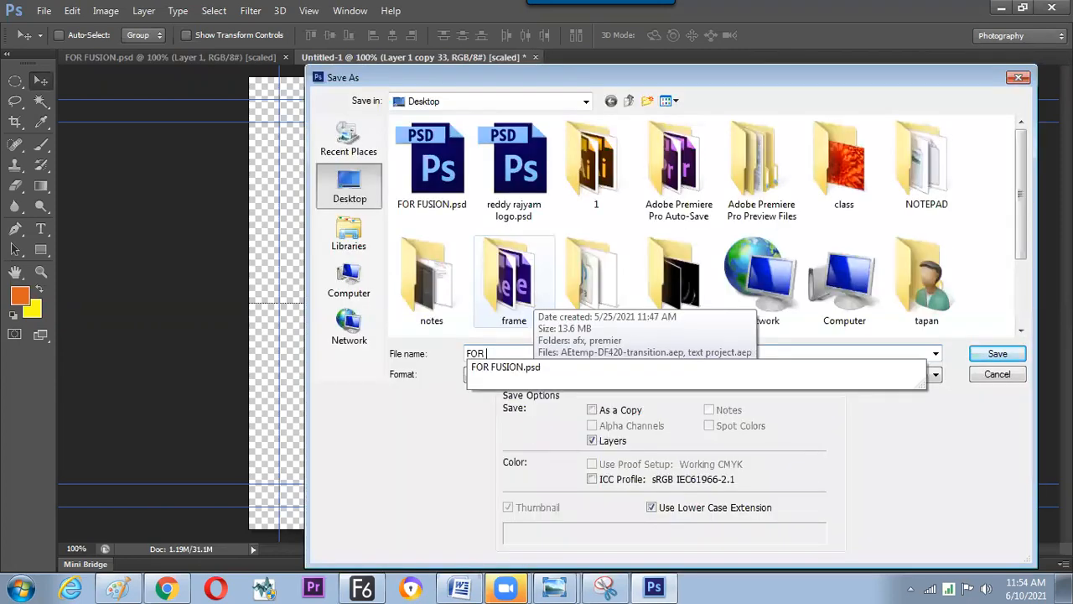
type("FUSION WITH MULTI LAYER")
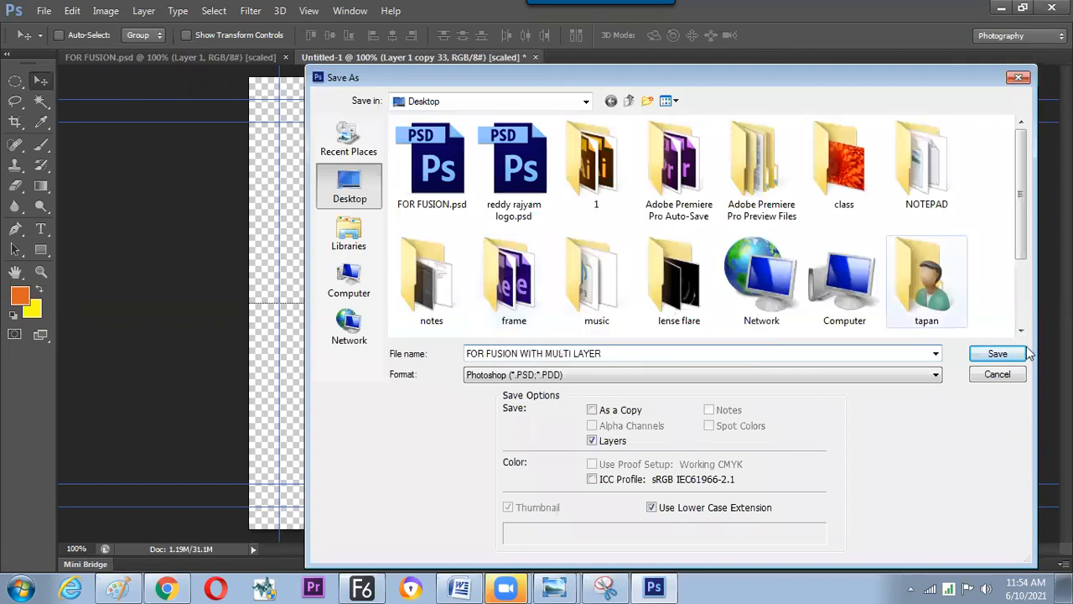
left_click(1010, 360)
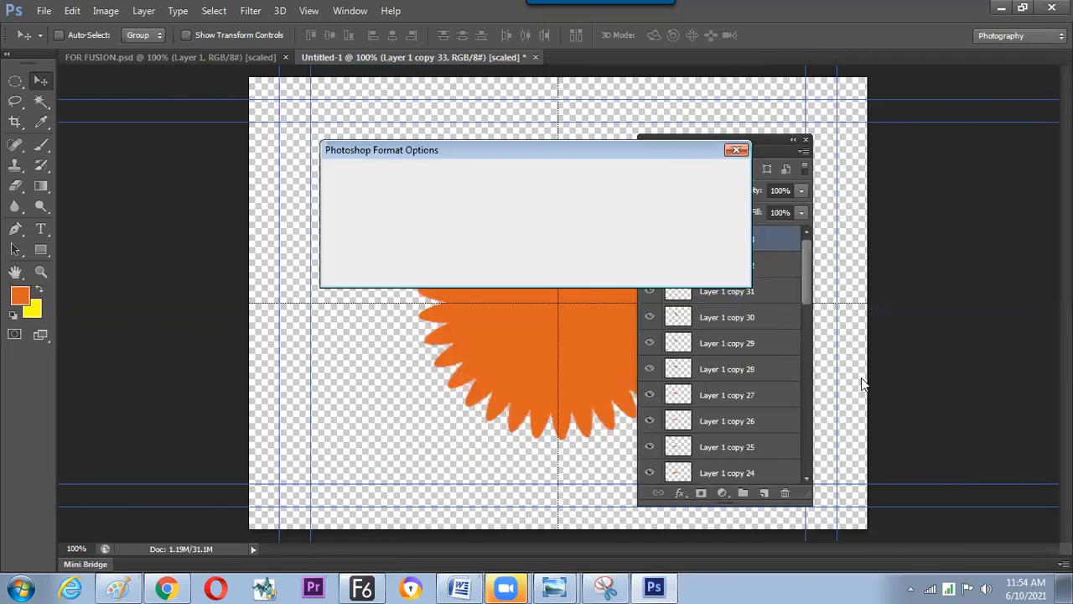
key("Return")
Switch to Fusion and import FOR FUSION WITH MULTI LAYER.psd from the Desktop as a PSD
key("alt+Tab")
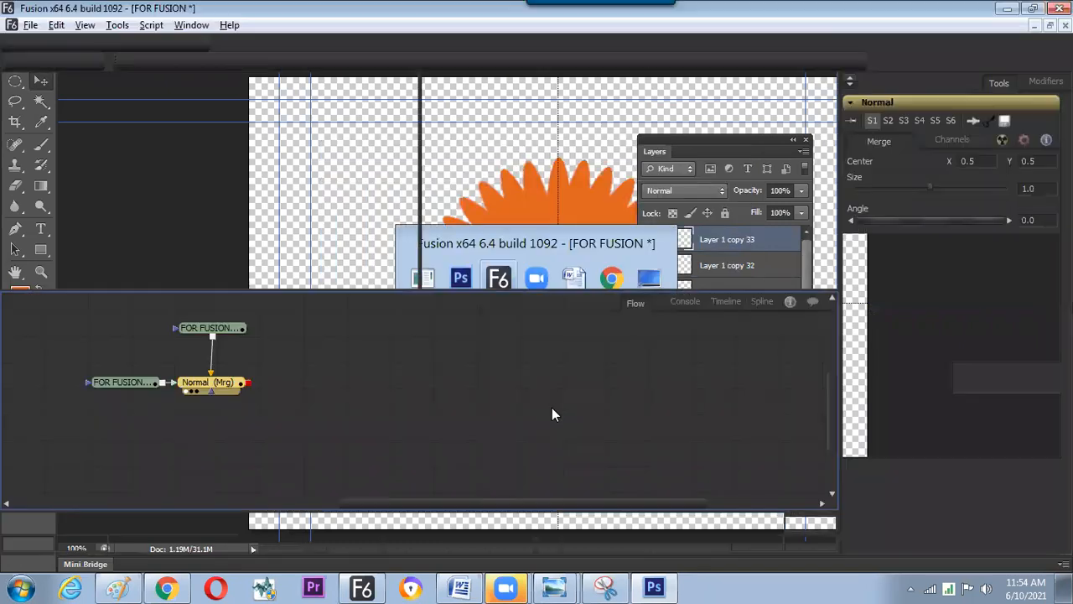
left_click(30, 25)
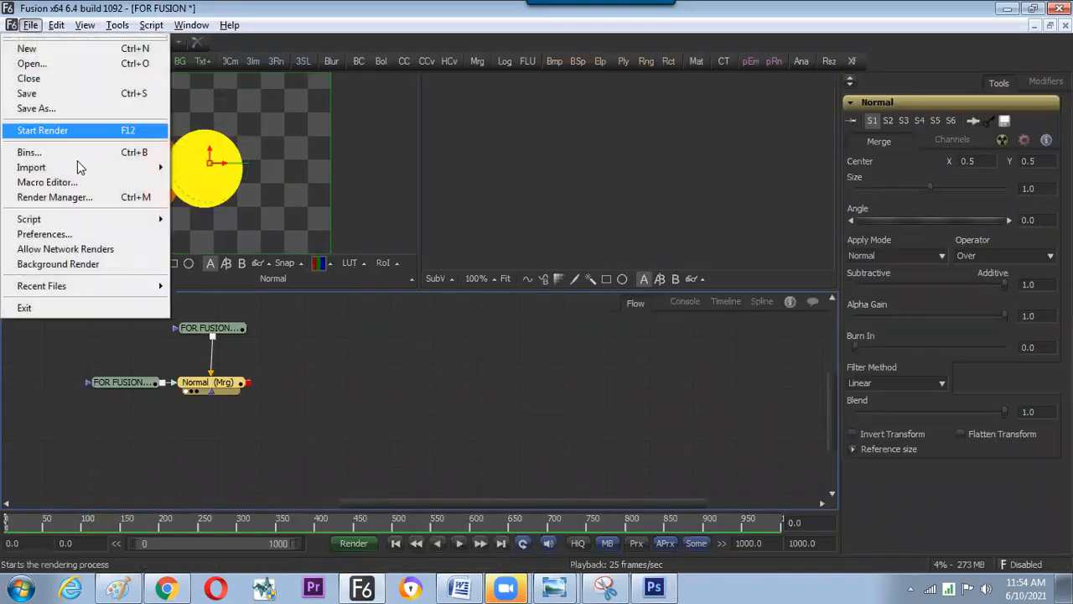
mouse_move(84, 166)
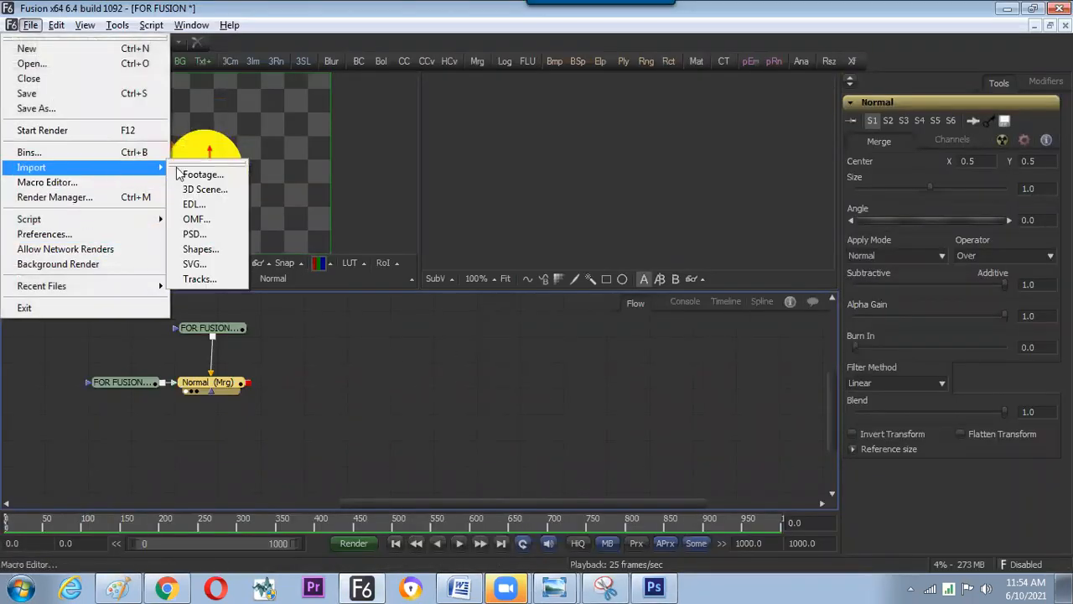
left_click(210, 236)
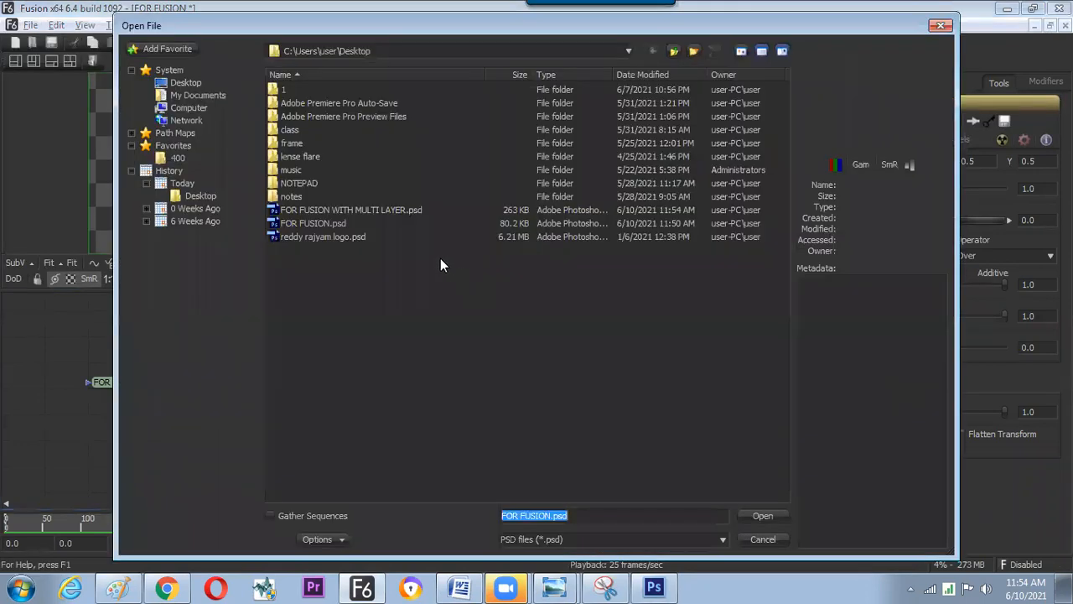
left_click(390, 210)
double_click(394, 219)
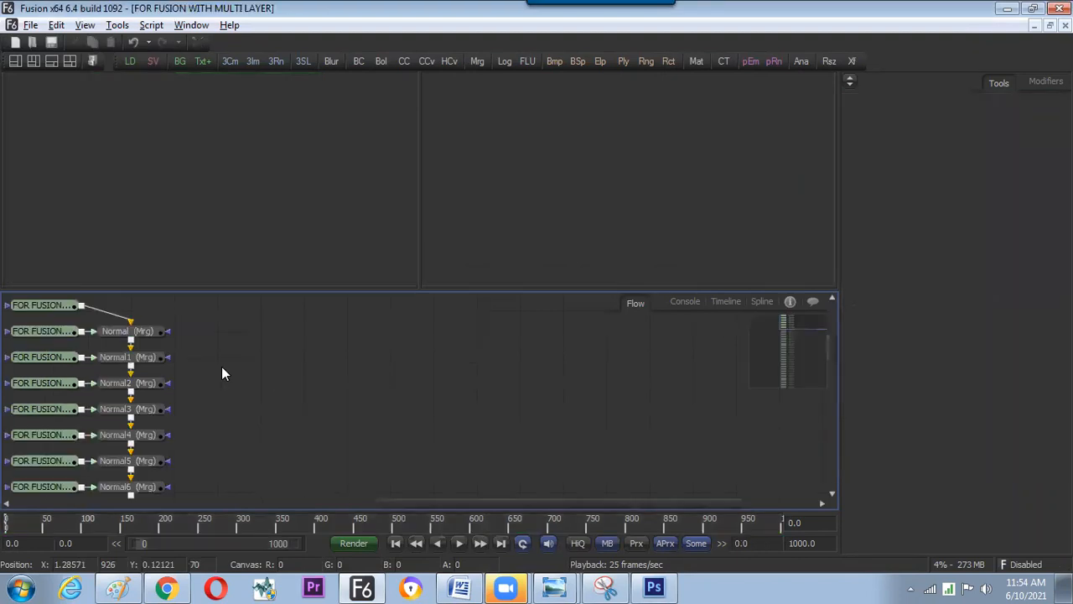
Shift the first layer's loader toward the merge column and display the chain's last merge, Normal32, in the first viewer
left_click_drag(69, 310, 132, 307)
left_click_drag(245, 387, 276, 329)
left_click_drag(257, 434, 265, 389)
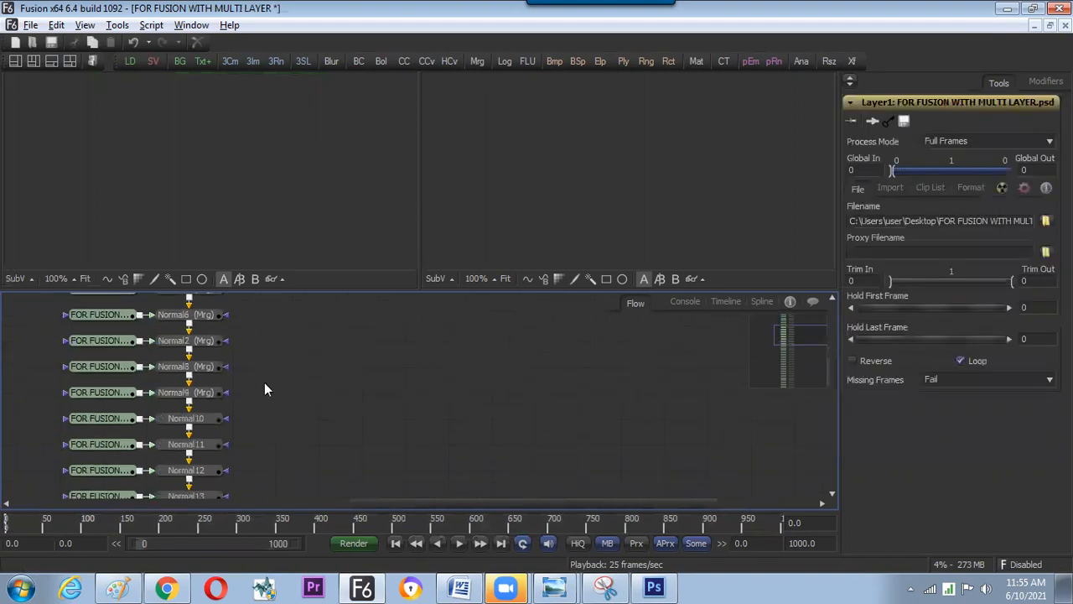
scroll(268, 394, "down", 3)
scroll(268, 399, "down", 3)
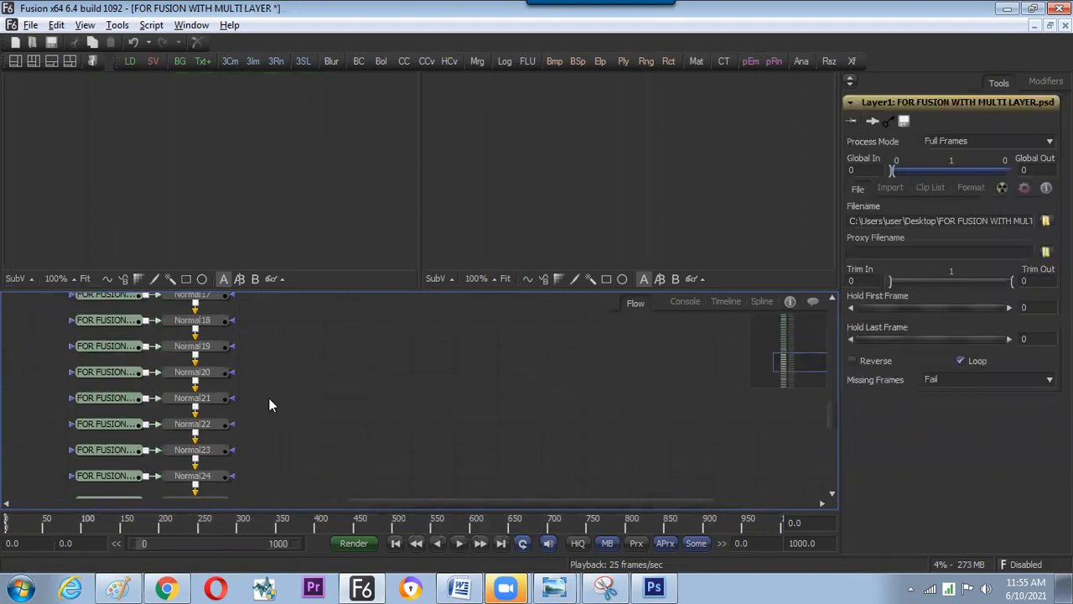
scroll(266, 369, "down", 3)
scroll(221, 390, "down", 3)
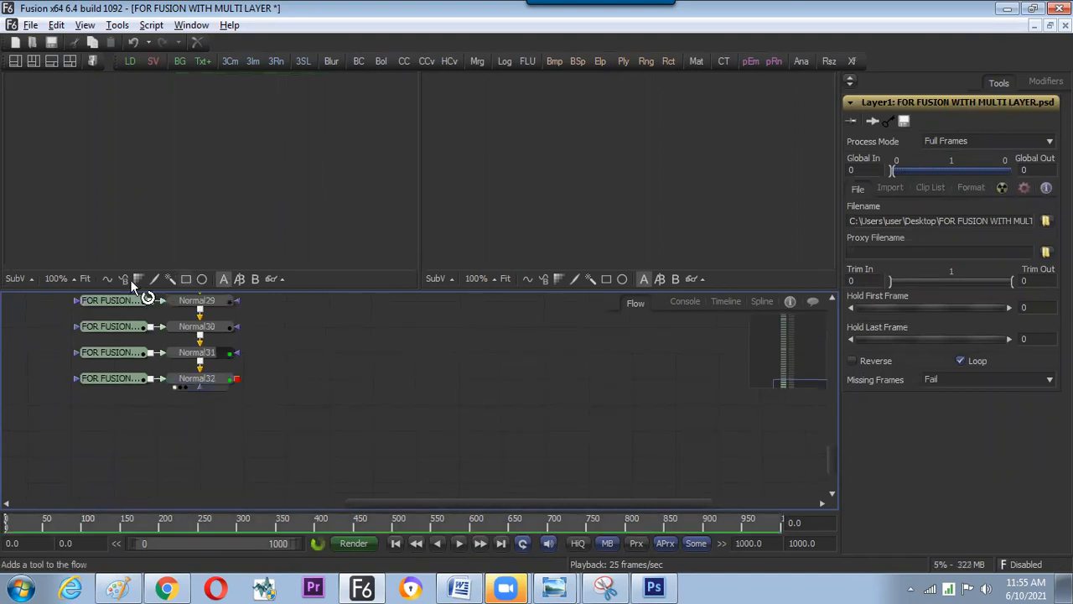
left_click(86, 260)
left_click_drag(328, 438, 321, 429)
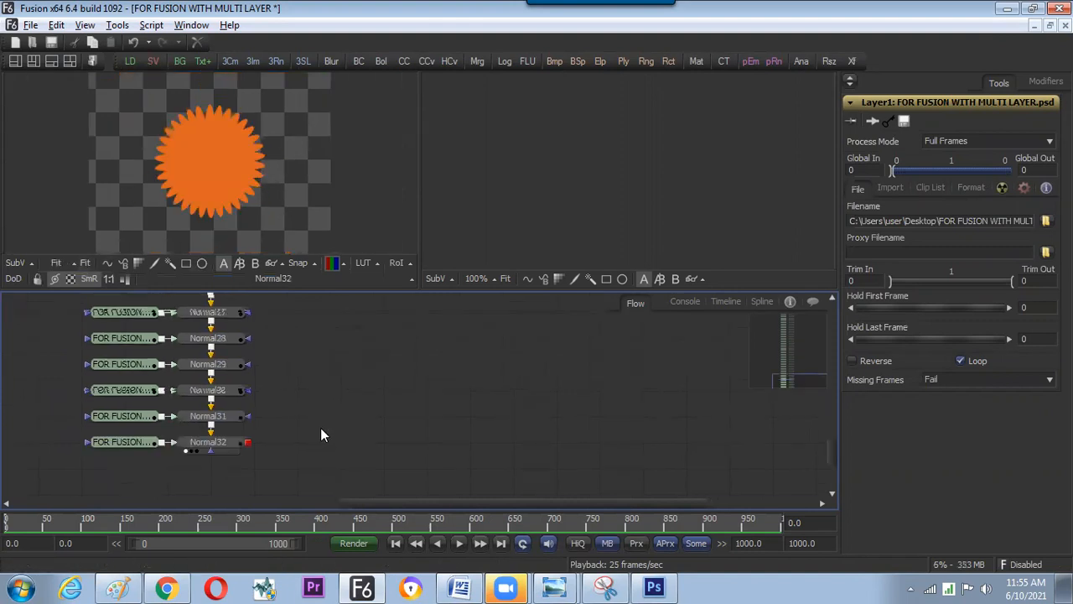
Place the first layer's loader directly above the Normal merge, leaving a gap between them in the flow
key("F4")
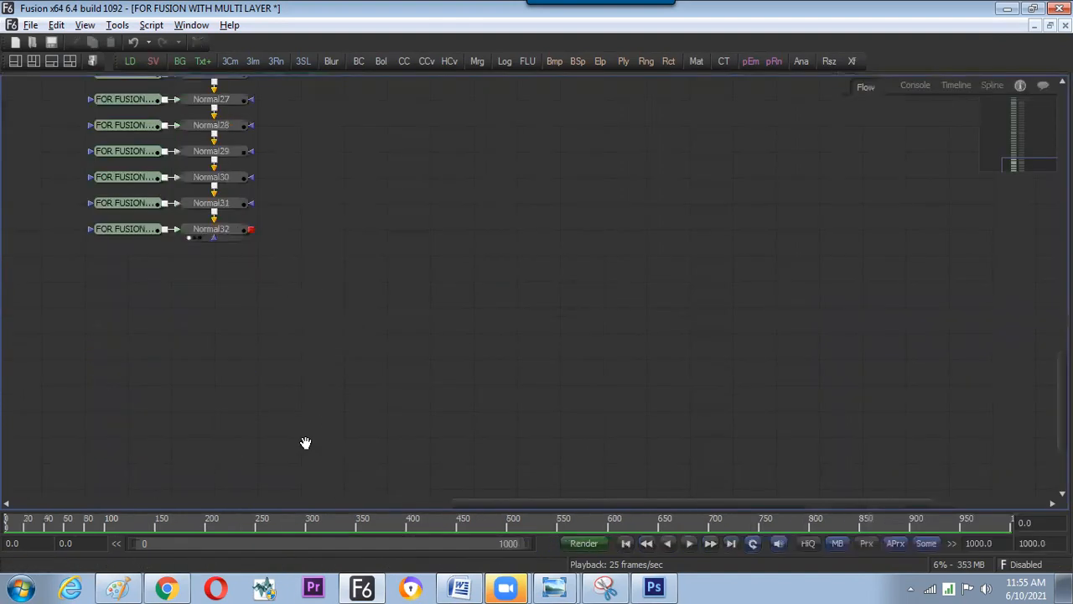
scroll(302, 414, "up", 5)
scroll(288, 349, "up", 5)
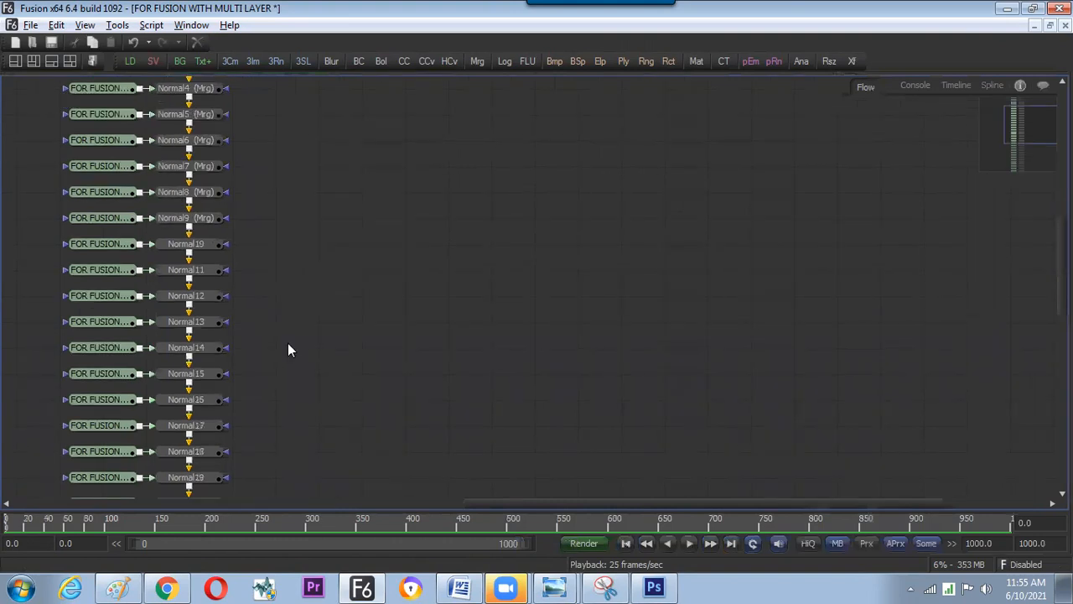
scroll(311, 327, "up", 5)
key("F4")
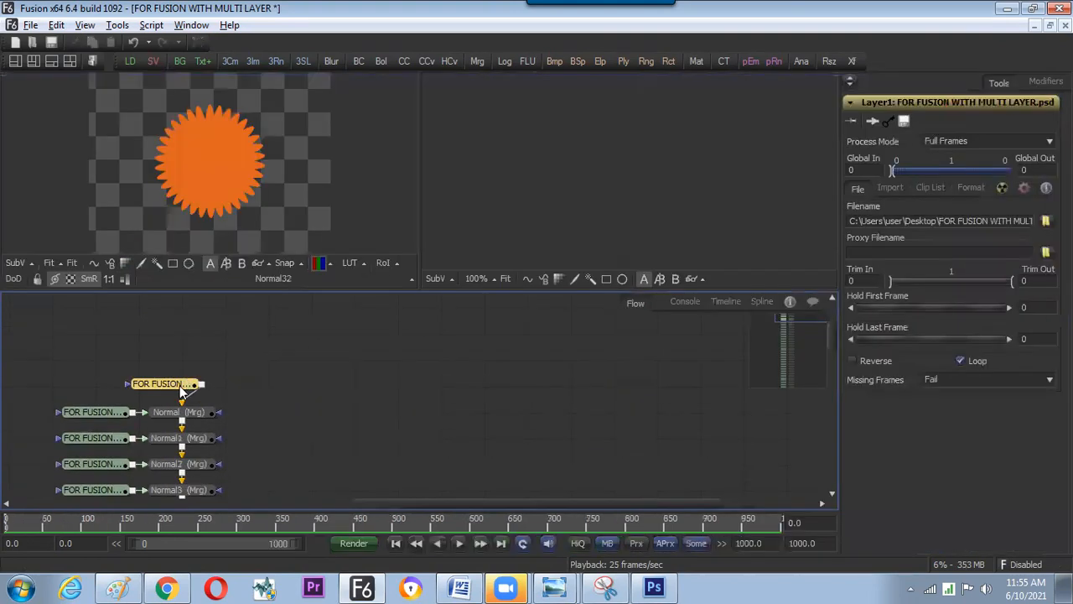
left_click_drag(165, 383, 184, 337)
scroll(240, 359, "down", 1)
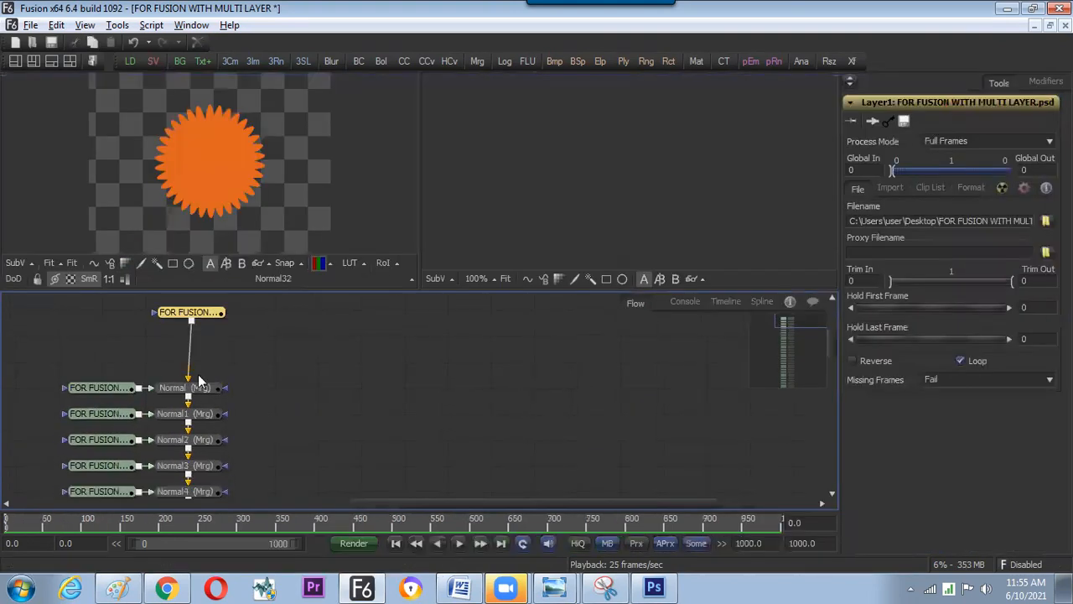
Set the operator of the first merge, Normal, to In
left_click_drag(205, 380, 206, 377)
left_click(206, 388)
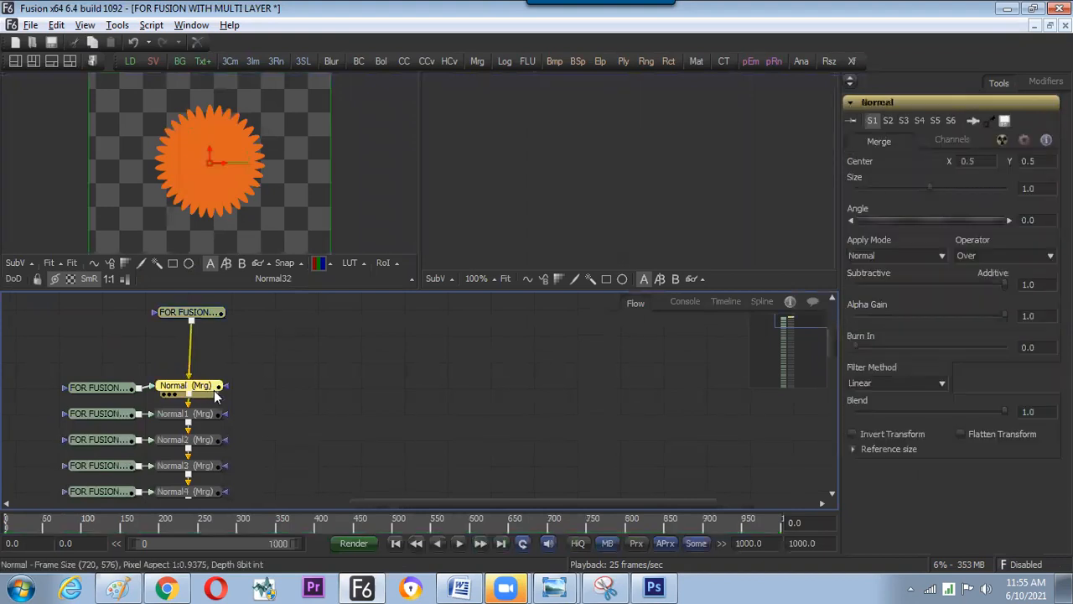
left_click(993, 261)
left_click(981, 277)
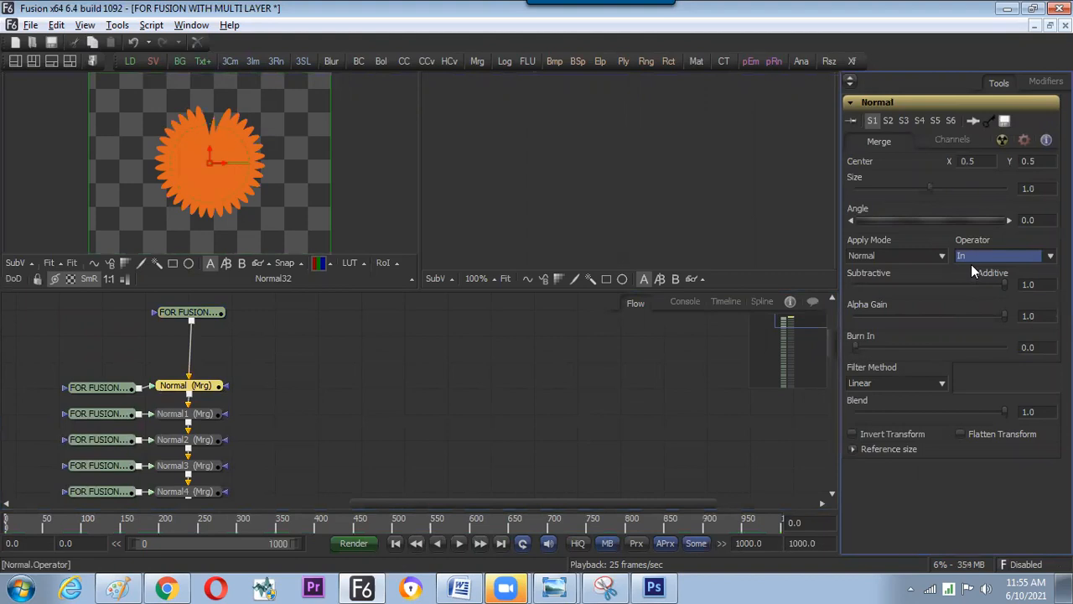
left_click_drag(429, 383, 404, 305)
left_click_drag(237, 323, 167, 505)
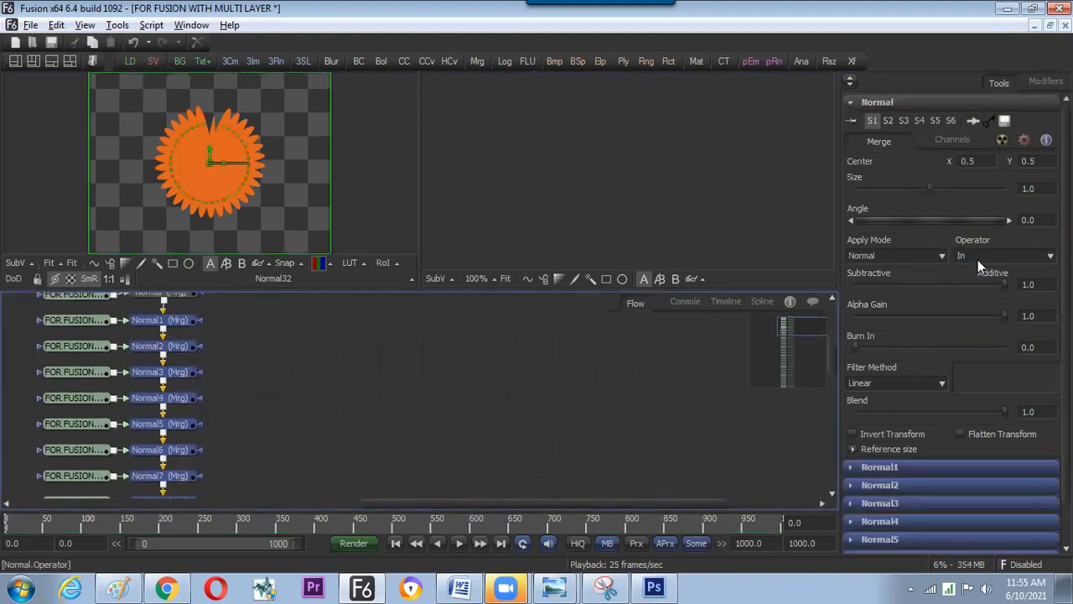
left_click(236, 335)
left_click_drag(258, 360, 262, 400)
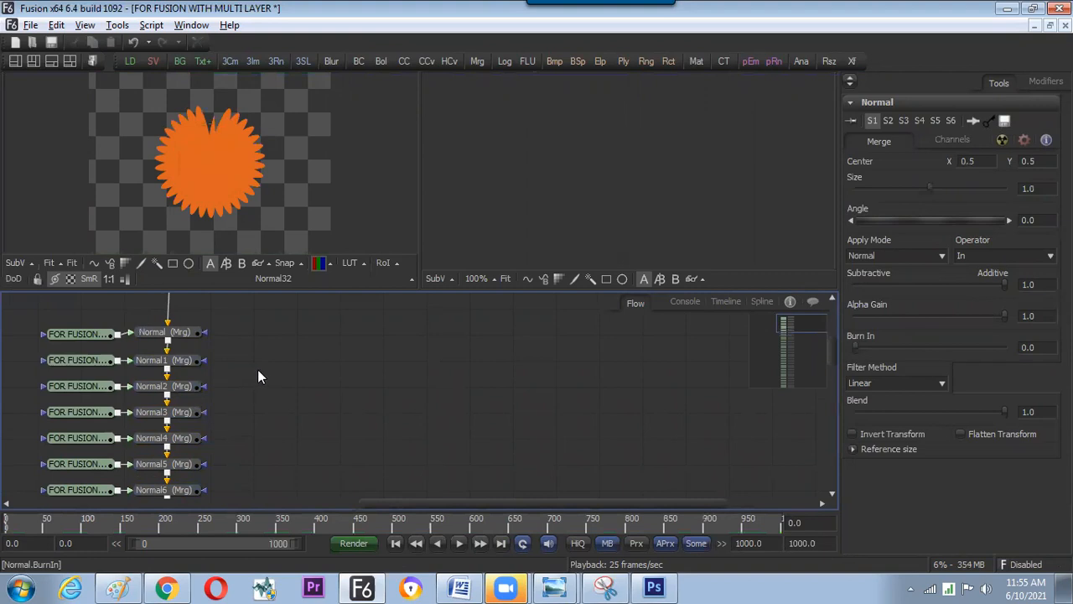
Display the first merge, Normal, in the first viewer
key("F4")
left_click_drag(264, 306, 306, 385)
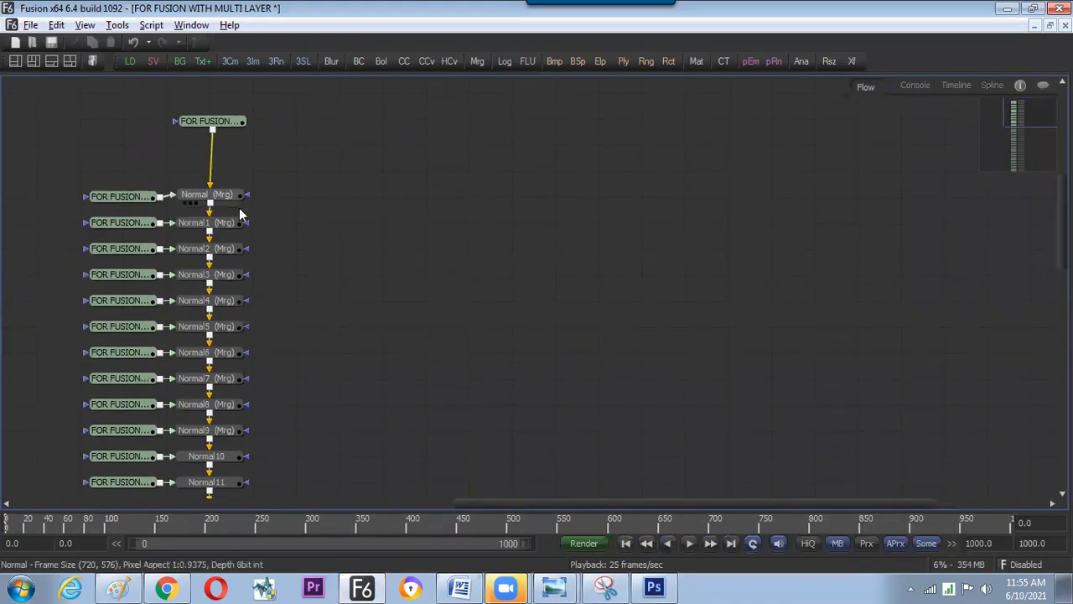
key("F4")
left_click_drag(243, 417, 239, 162)
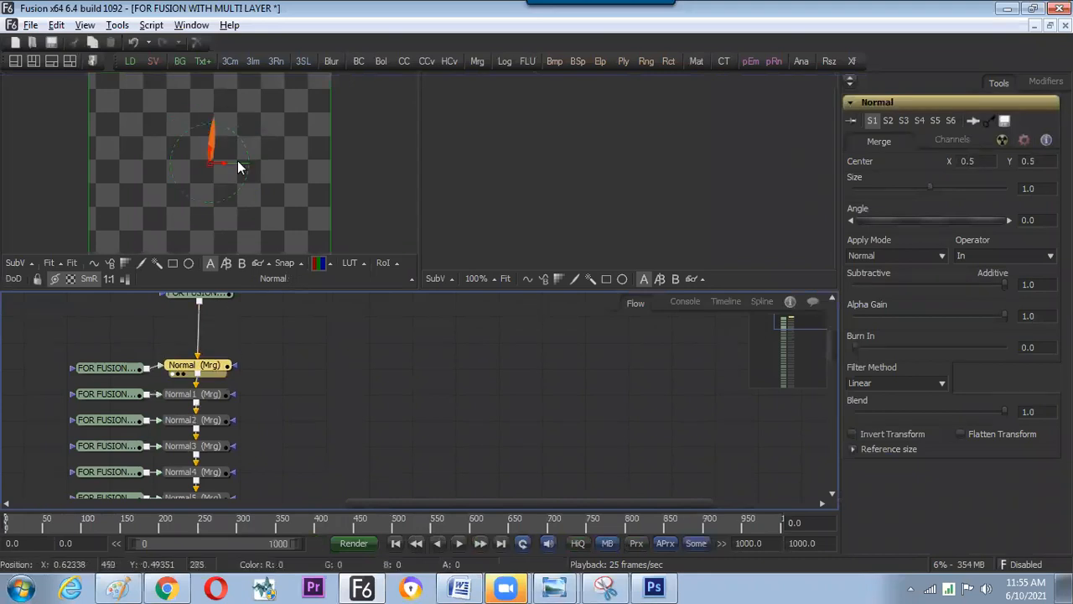
Delete all the merges below the first one, Normal1 through Normal32, keeping the loaders
left_click_drag(269, 429, 171, 398)
left_click_drag(302, 361, 285, 466)
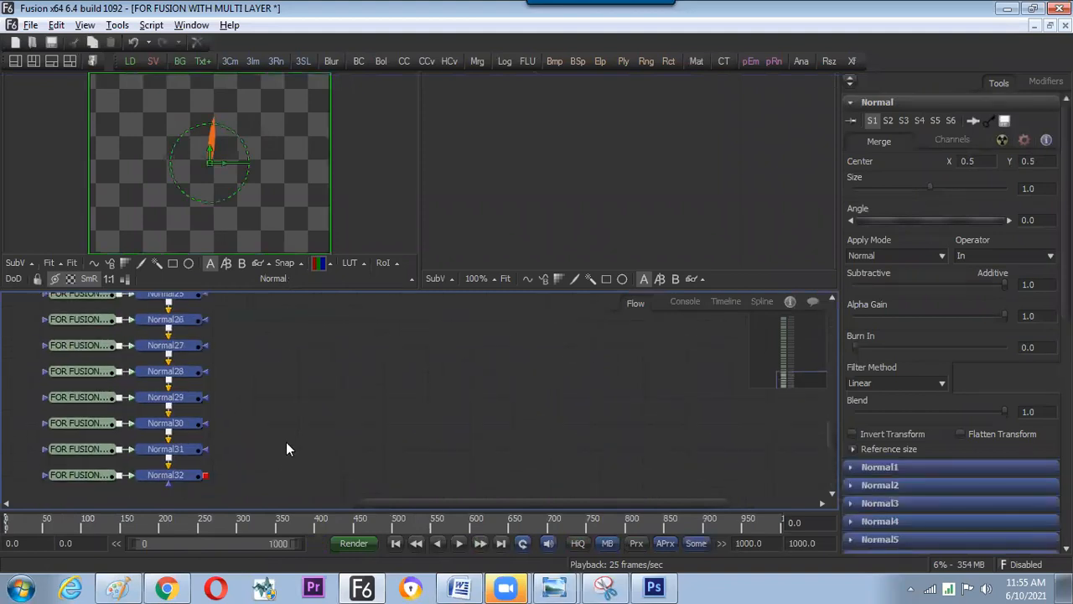
key("Delete")
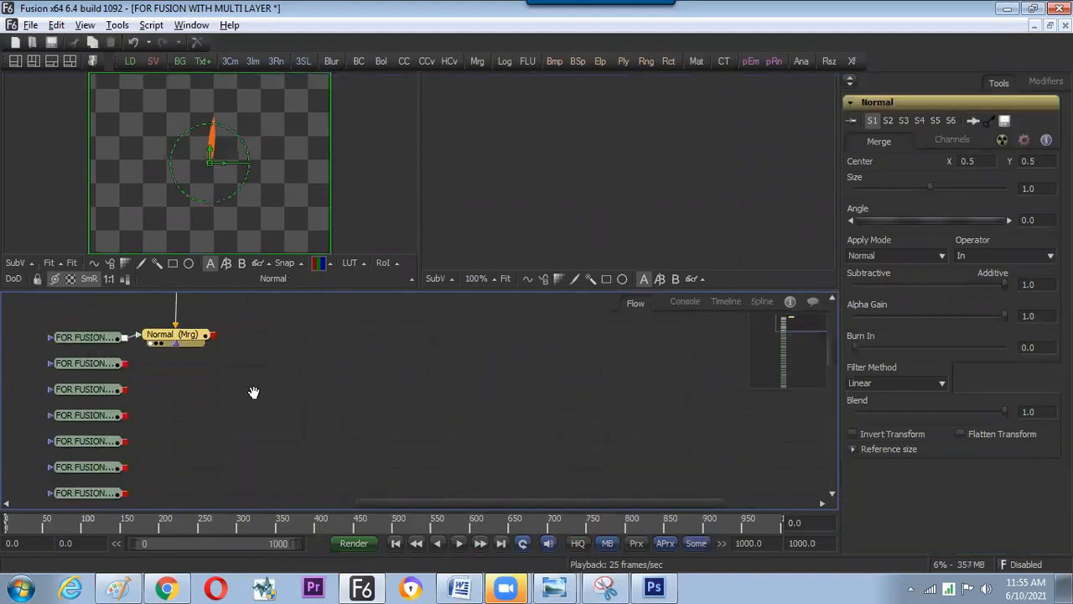
Duplicate the Normal merge, chain the copy after it with the next layer's loader as foreground, and display the copy in the first viewer
left_click(194, 345)
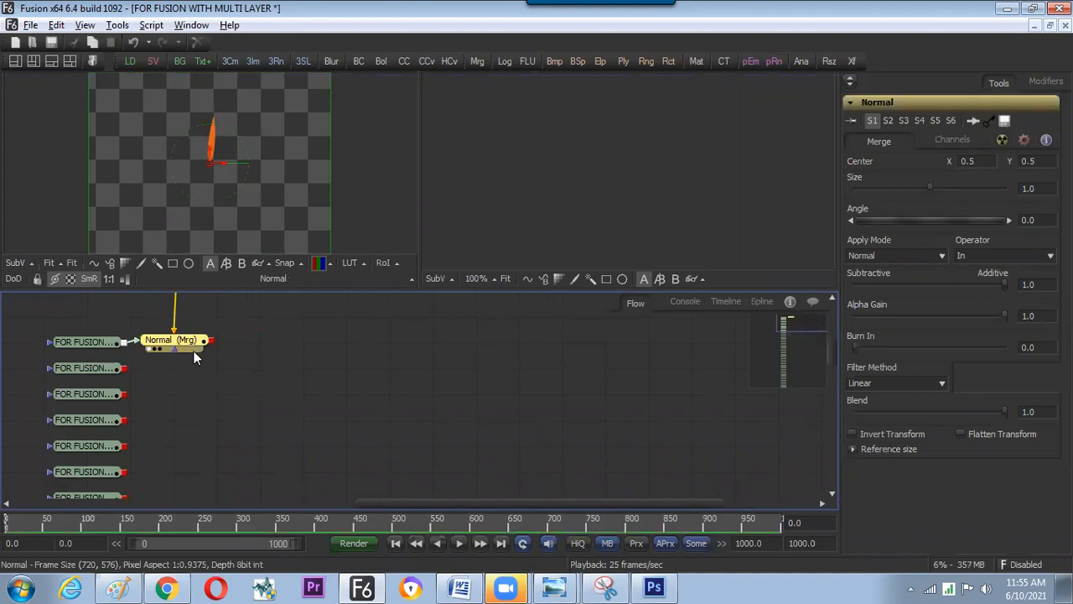
key("ctrl+c")
key("ctrl+v")
left_click_drag(244, 342, 223, 228)
left_click(206, 385)
left_click(198, 376)
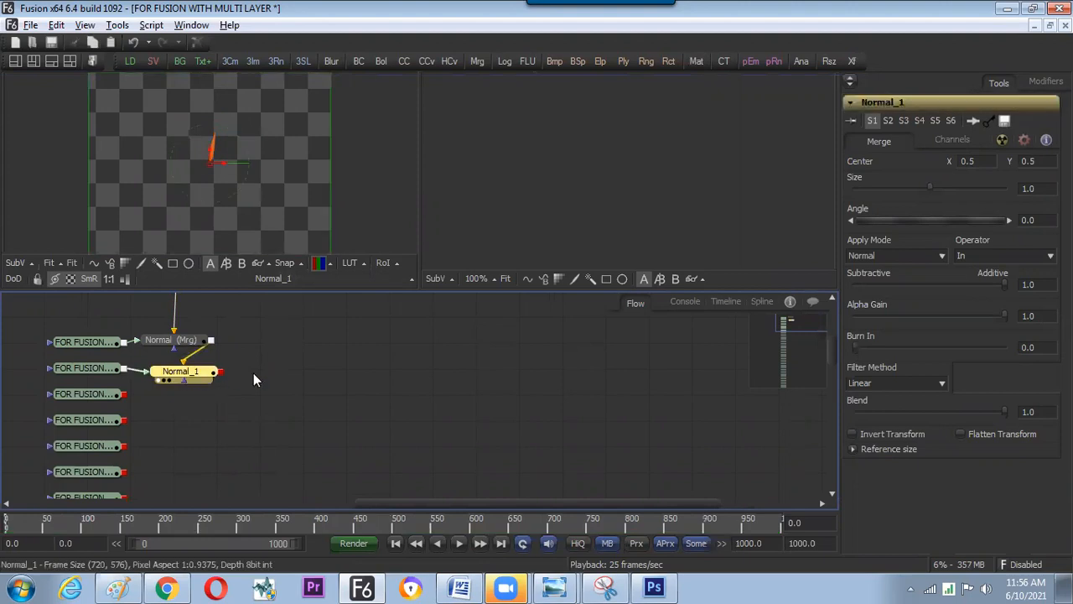
Set the operator of both merges, Normal_1 and Normal, to Held Out
left_click(981, 257)
left_click(973, 279)
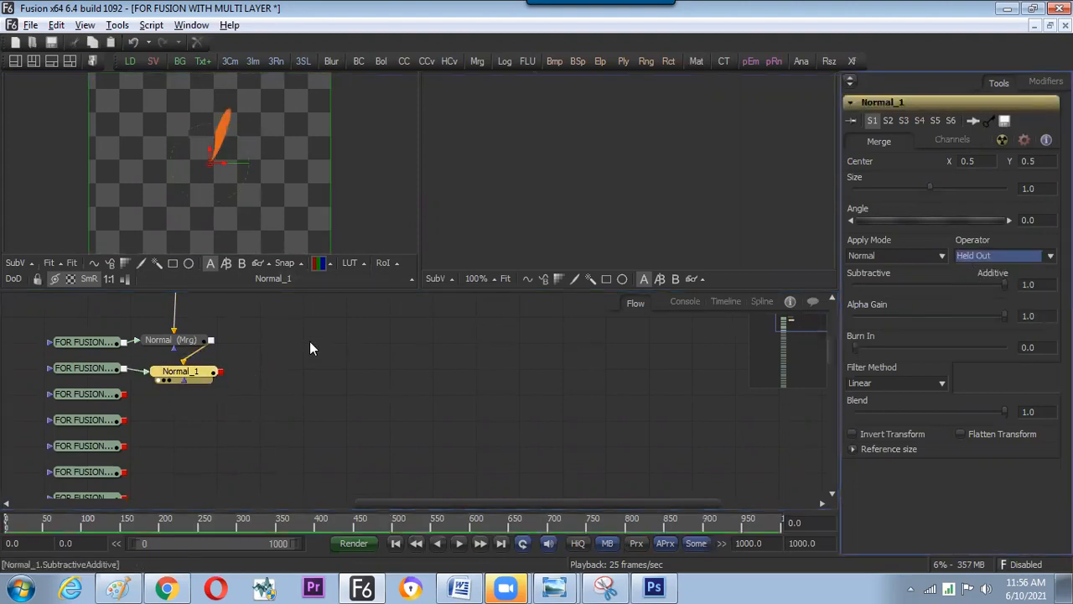
left_click(179, 341)
left_click(971, 257)
left_click(971, 291)
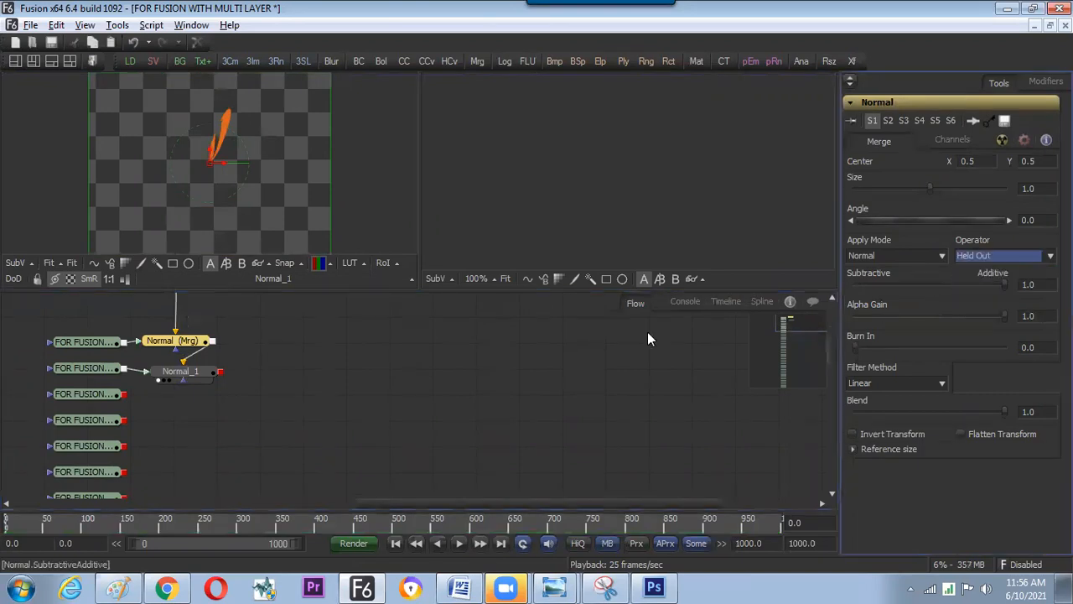
left_click(292, 359)
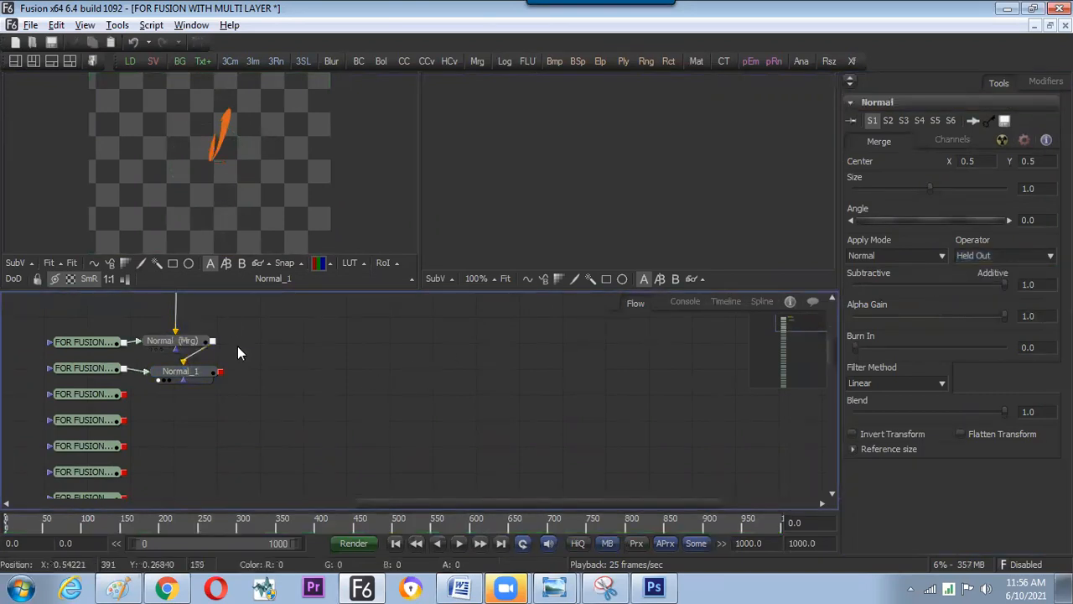
Duplicate Normal_1, chain the copy below it with the Layer1copy3 loader as foreground, and display the copy in the first viewer
left_click(201, 378)
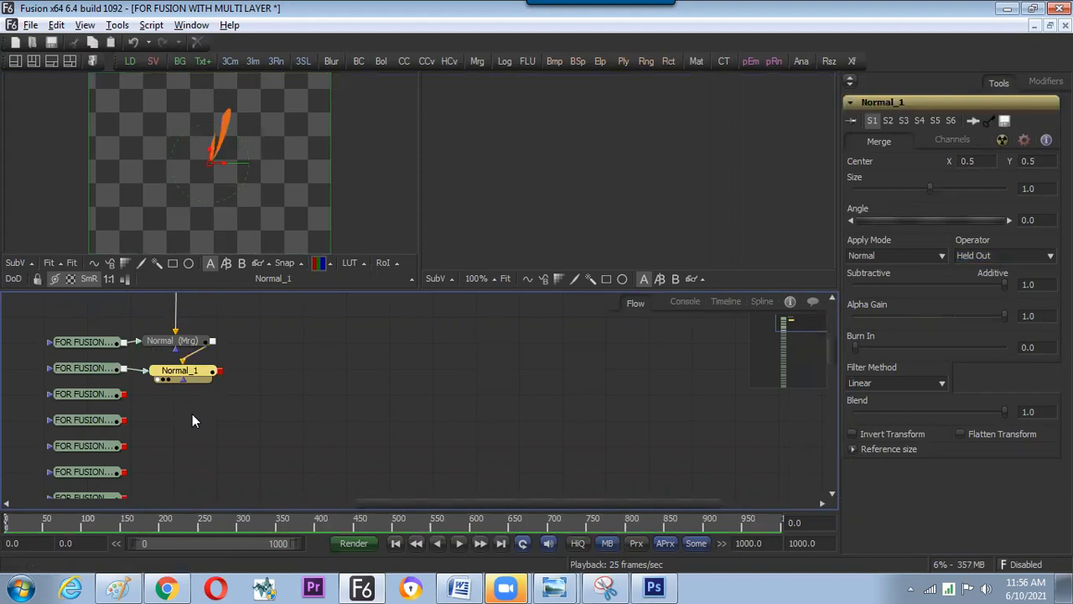
key("ctrl+v")
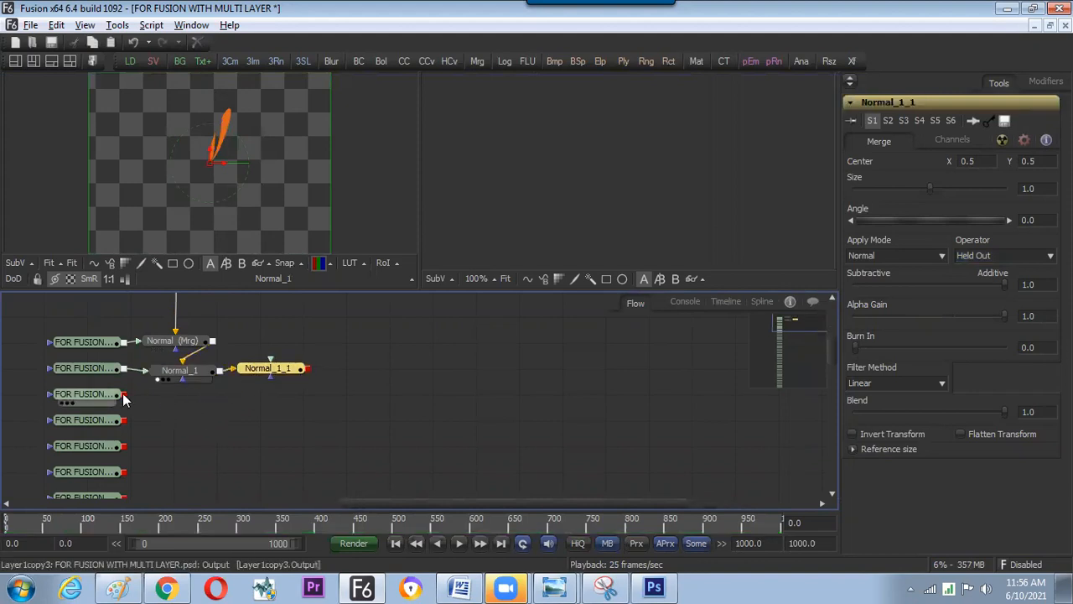
left_click_drag(258, 369, 165, 398)
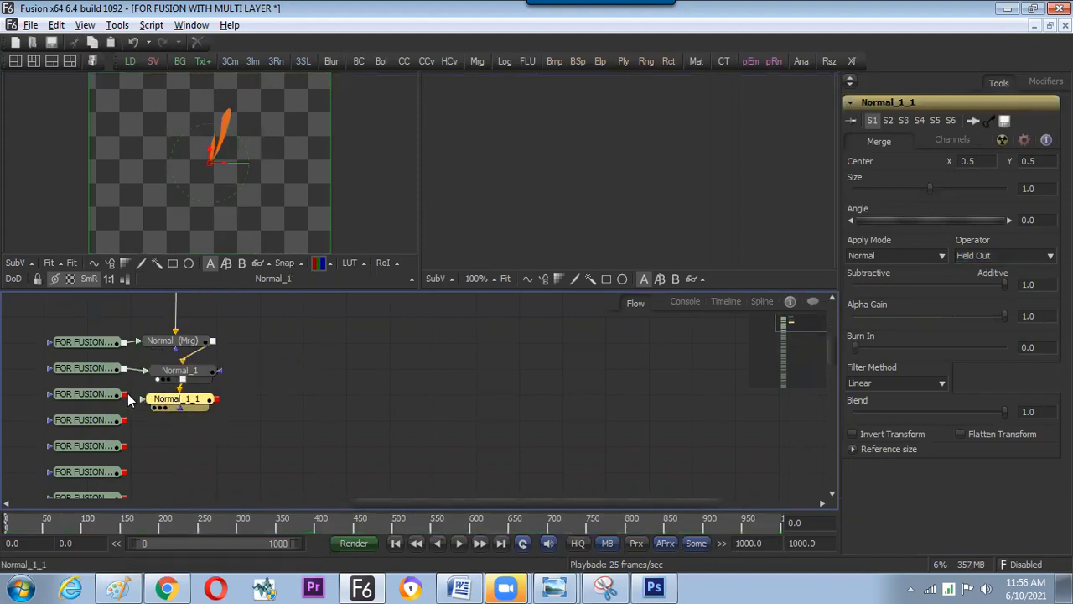
left_click_drag(187, 358, 228, 221)
left_click(249, 392)
left_click(201, 399)
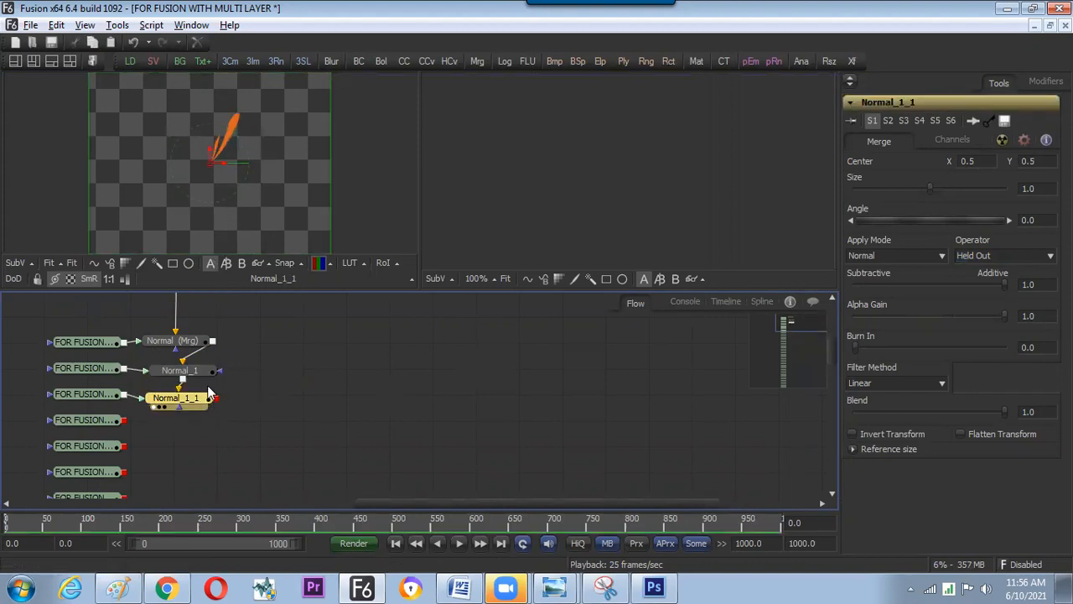
Set the operator of all three merges, Normal, Normal_1 and Normal_1_1, to XOr
left_click(173, 340)
left_click(1004, 254)
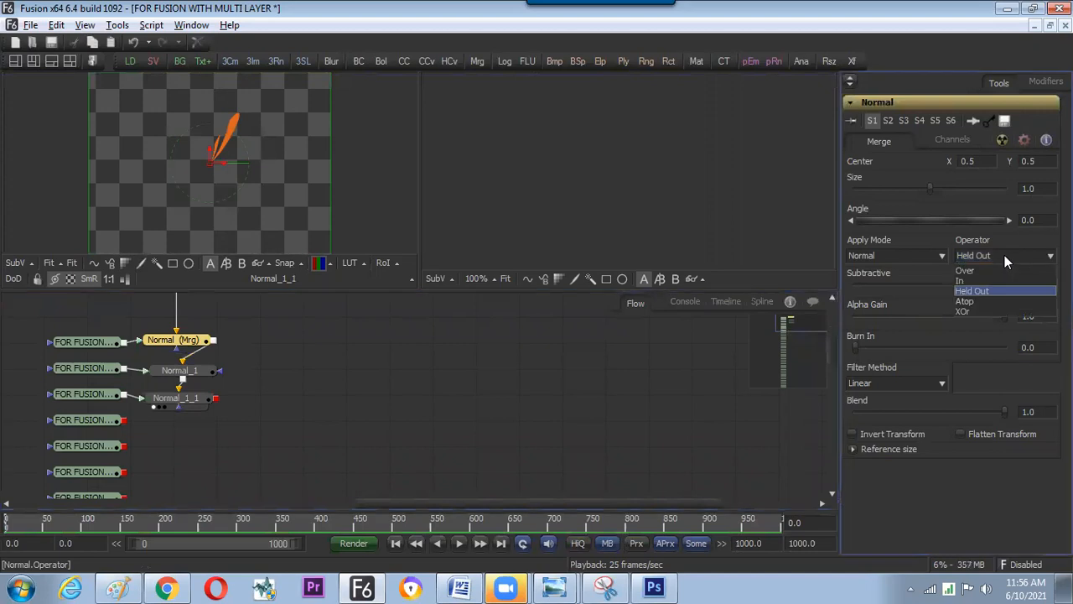
left_click(978, 310)
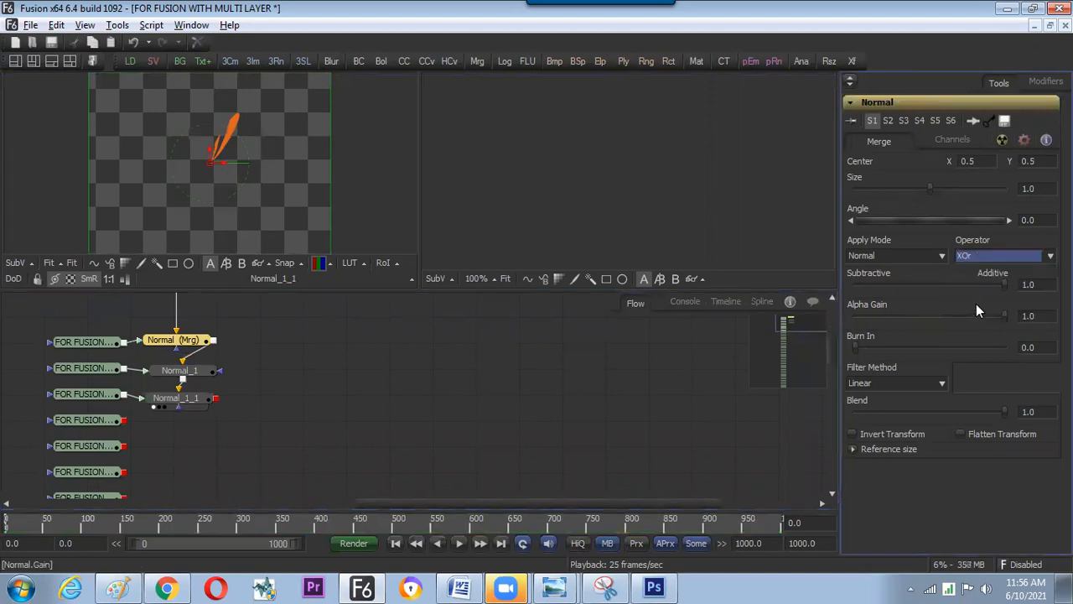
left_click(203, 373)
left_click(1003, 256)
left_click(973, 311)
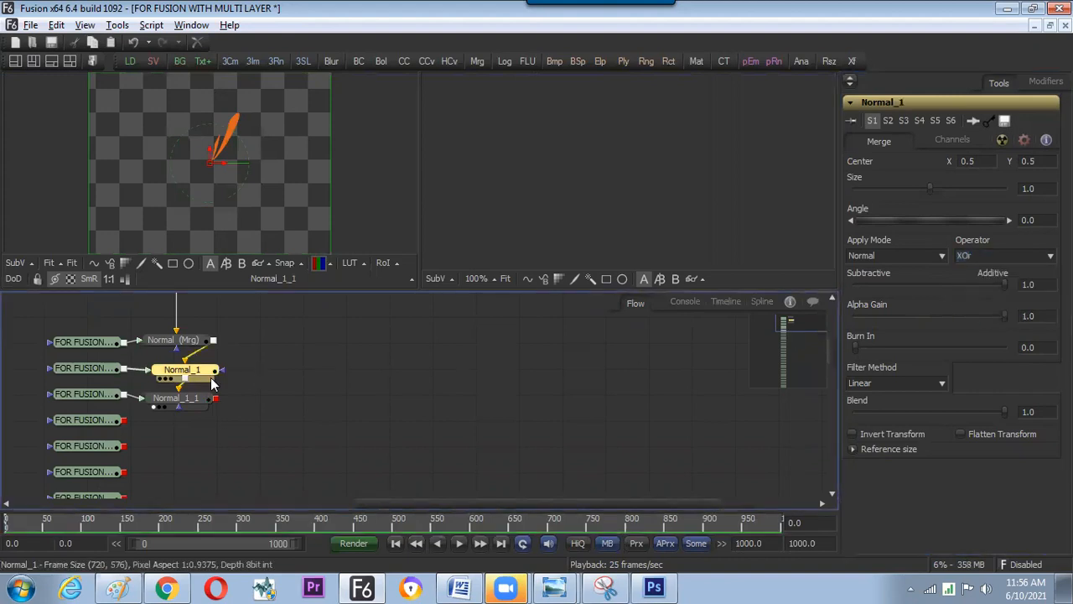
left_click(197, 398)
left_click(1003, 255)
left_click(968, 312)
left_click(317, 393)
left_click_drag(206, 403, 255, 188)
left_click(303, 366)
left_click_drag(202, 401, 201, 367)
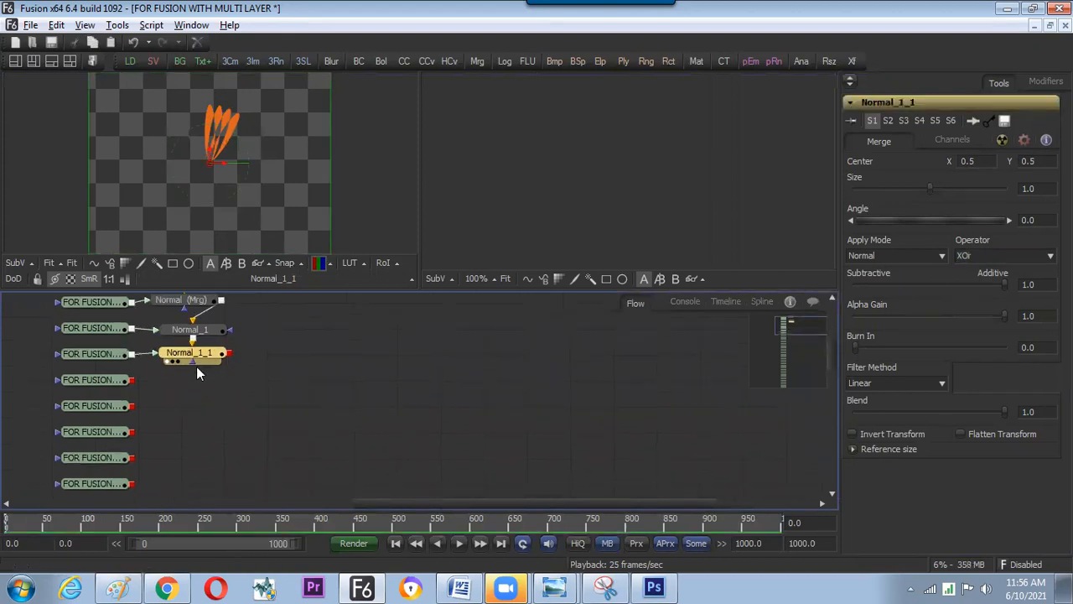
left_click(186, 397)
key("ctrl+v")
left_click_drag(167, 404, 180, 386)
key("Delete")
Duplicate Normal_1_1, chain the copy below it with the Layer1copy4 loader as foreground, and display the copy in the first viewer
left_click(211, 358)
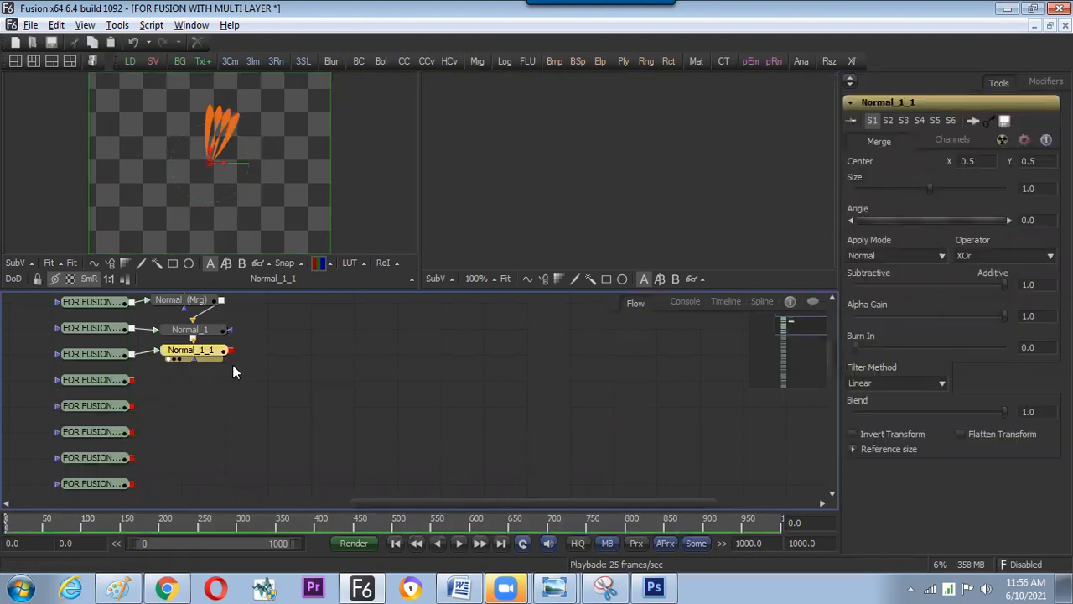
key("ctrl+v")
left_click_drag(273, 354, 205, 387)
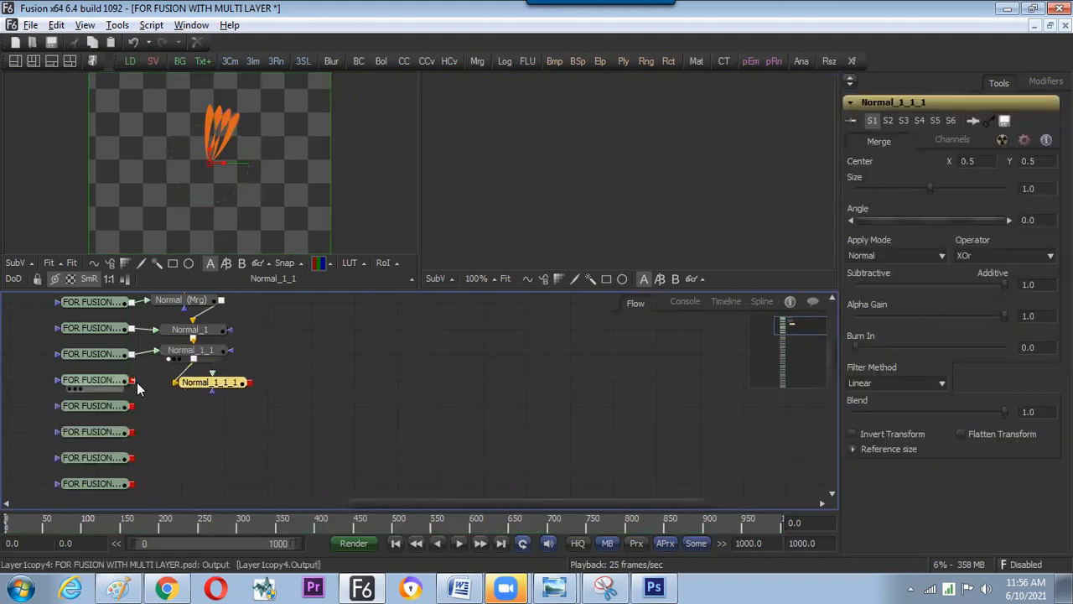
left_click_drag(133, 381, 212, 385)
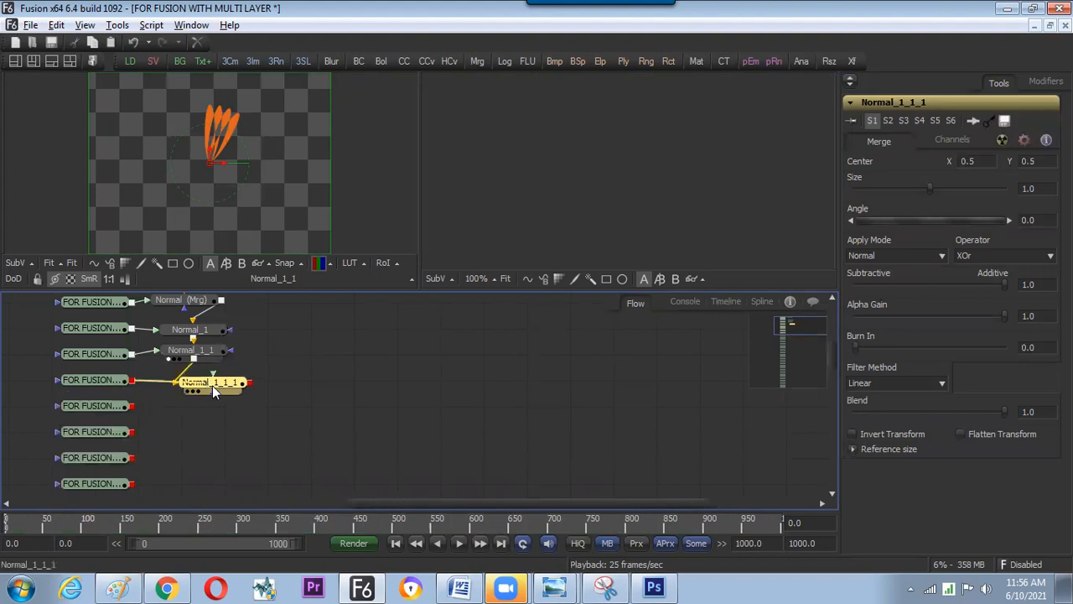
left_click(251, 450)
left_click_drag(290, 290, 288, 219)
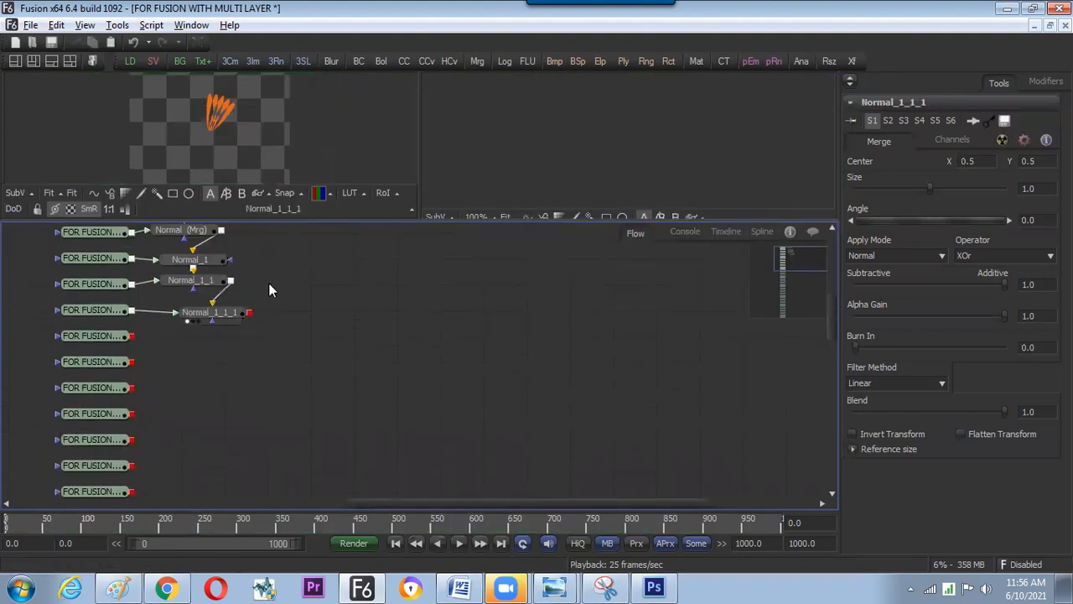
left_click(210, 307)
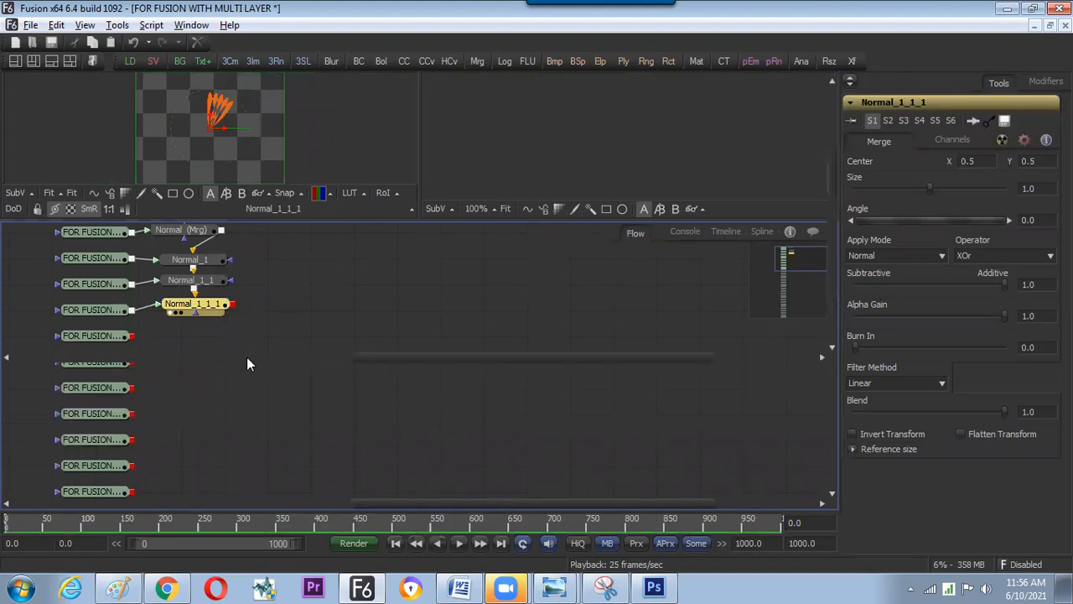
Maximize the flow area and paste an unconnected copy of the merge below Normal_1_1_1
key("F4")
left_click_drag(241, 278, 392, 435)
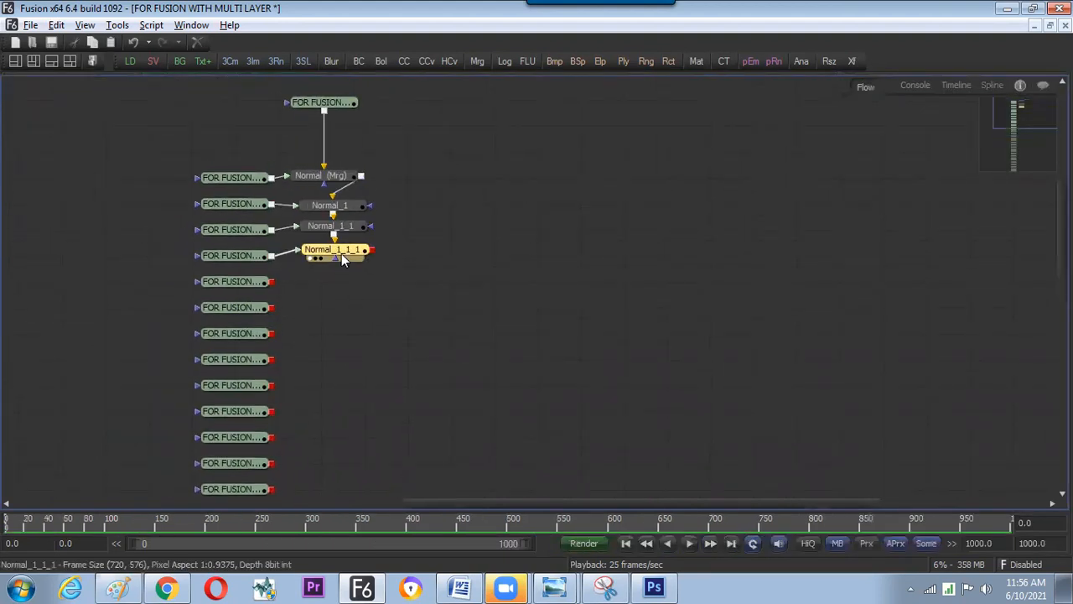
left_click(344, 316)
key("ctrl+v")
left_click_drag(353, 318, 346, 295)
left_click(304, 311)
key("ctrl+v")
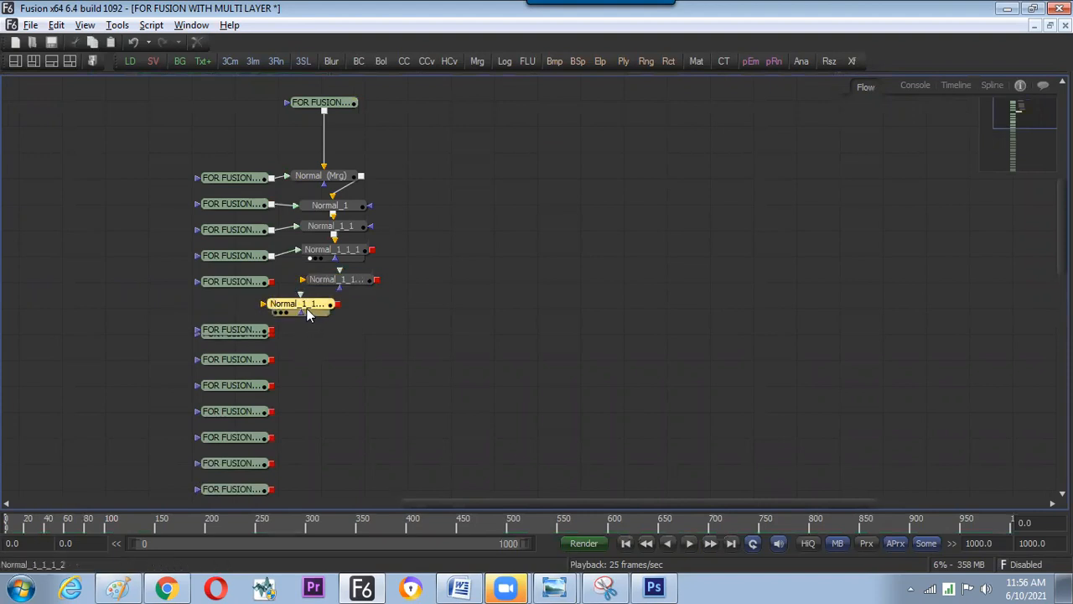
key("ctrl+z")
key("ctrl+z")
Paste another merge copy below and chain both new merges to the column, with the next two layers' loaders as foregrounds
key("ctrl+v")
left_click(346, 293)
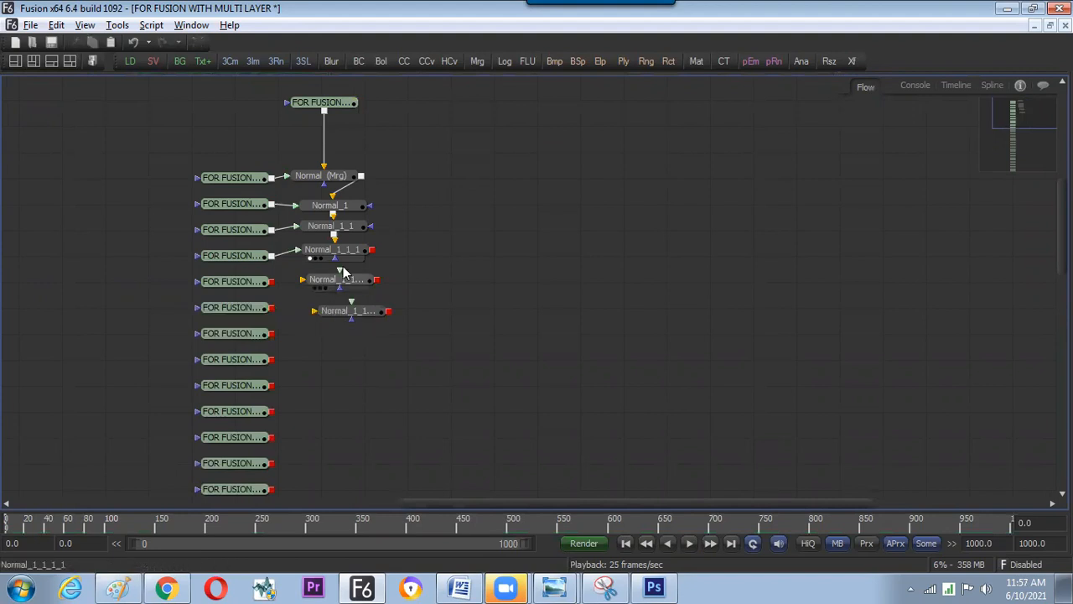
left_click_drag(373, 250, 351, 321)
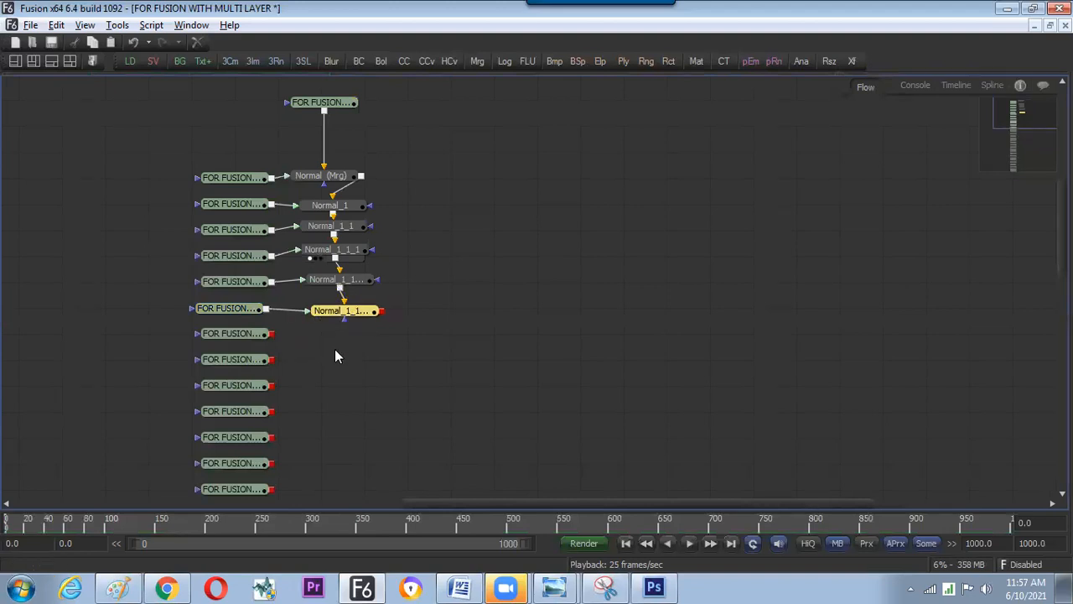
Paste six more merge copies chained in a horizontal row after the last merge in the column
key("ctrl+v")
key("ctrl+v")
key("ctrl+v")
key("ctrl+v")
key("ctrl+v")
key("ctrl+v")
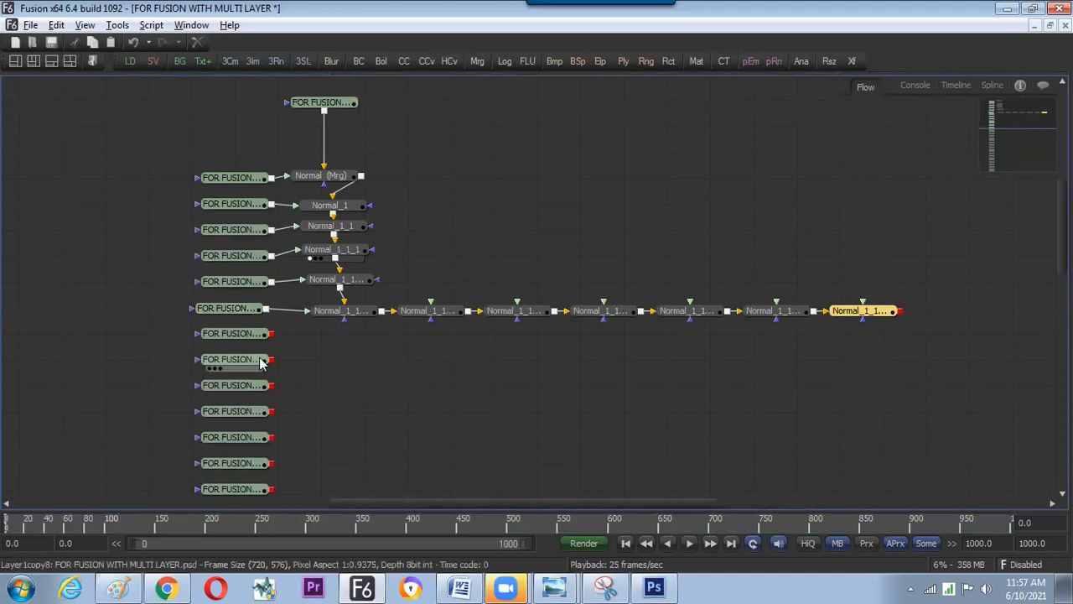
Move the next five layer loaders above the first five new merges in the horizontal row
left_click_drag(239, 334, 434, 282)
left_click_drag(208, 364, 473, 289)
left_click_drag(238, 394, 606, 282)
left_click_drag(245, 408, 726, 270)
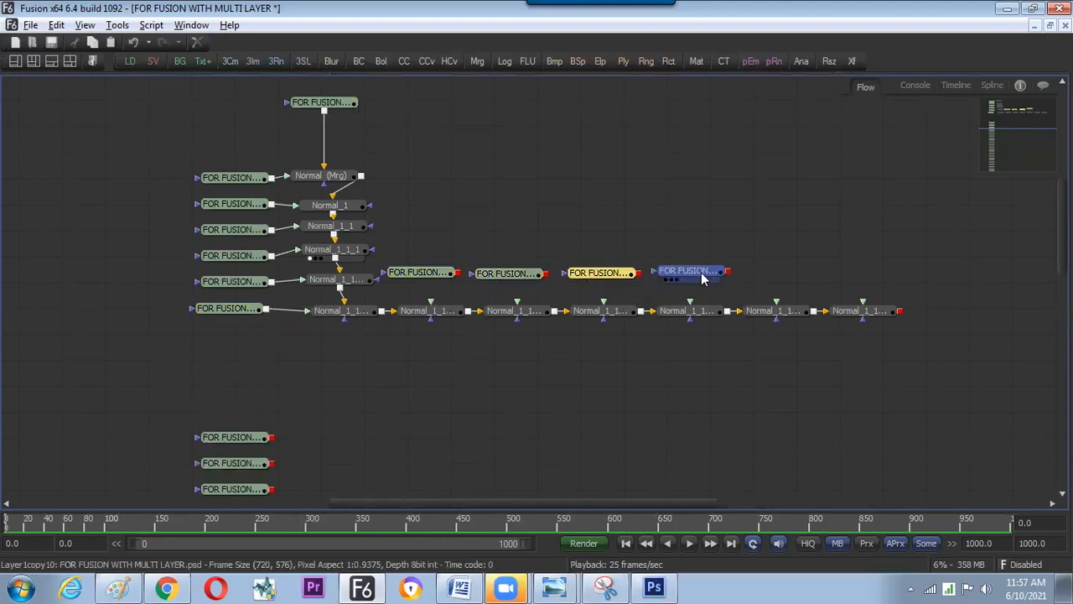
left_click_drag(243, 438, 771, 262)
Connect the five moved loaders as foregrounds of the merges beneath them, and place and connect a sixth loader for the last merge
left_click_drag(457, 273, 434, 312)
left_click_drag(545, 274, 516, 309)
left_click_drag(638, 276, 600, 310)
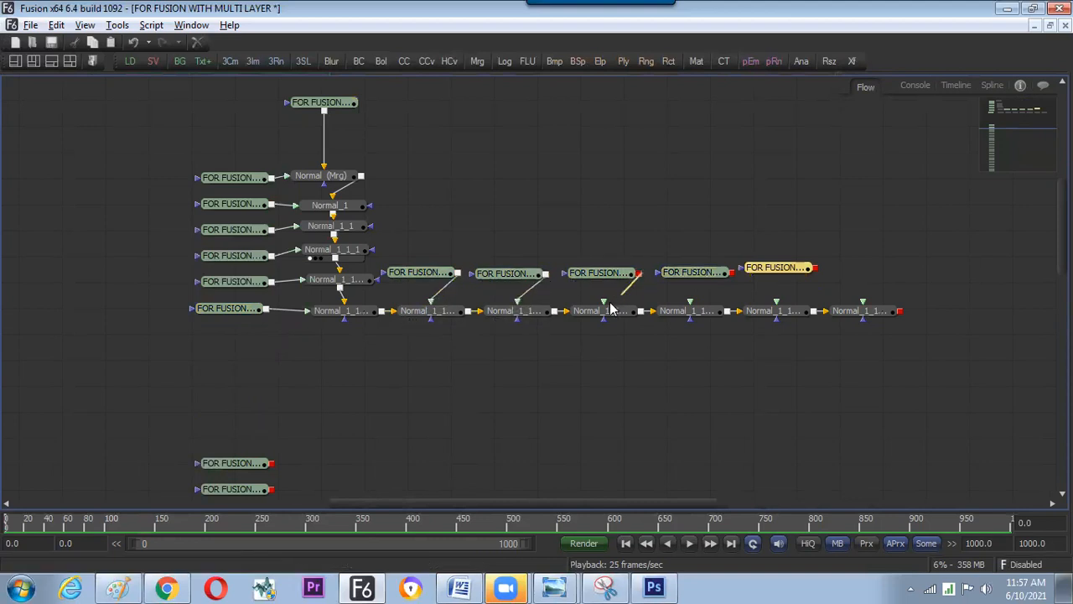
left_click_drag(731, 272, 692, 310)
left_click_drag(814, 267, 776, 309)
left_click_drag(247, 462, 862, 309)
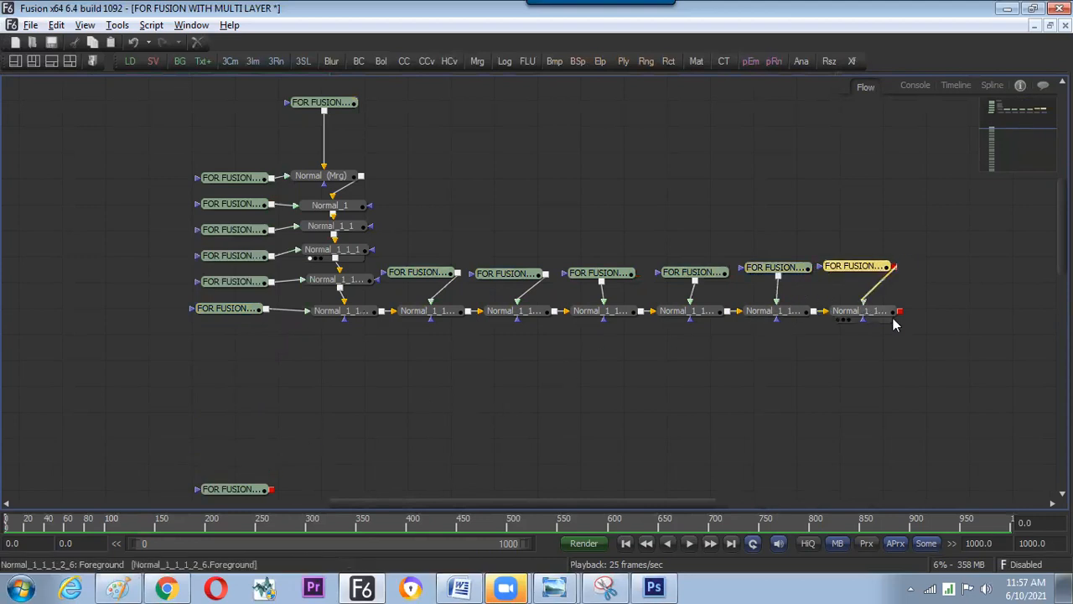
Start a second row near the remaining loaders with a copy chained to the first row's last merge, followed by four more chained copies
left_click_drag(676, 335, 503, 269)
left_click_drag(195, 389, 278, 317)
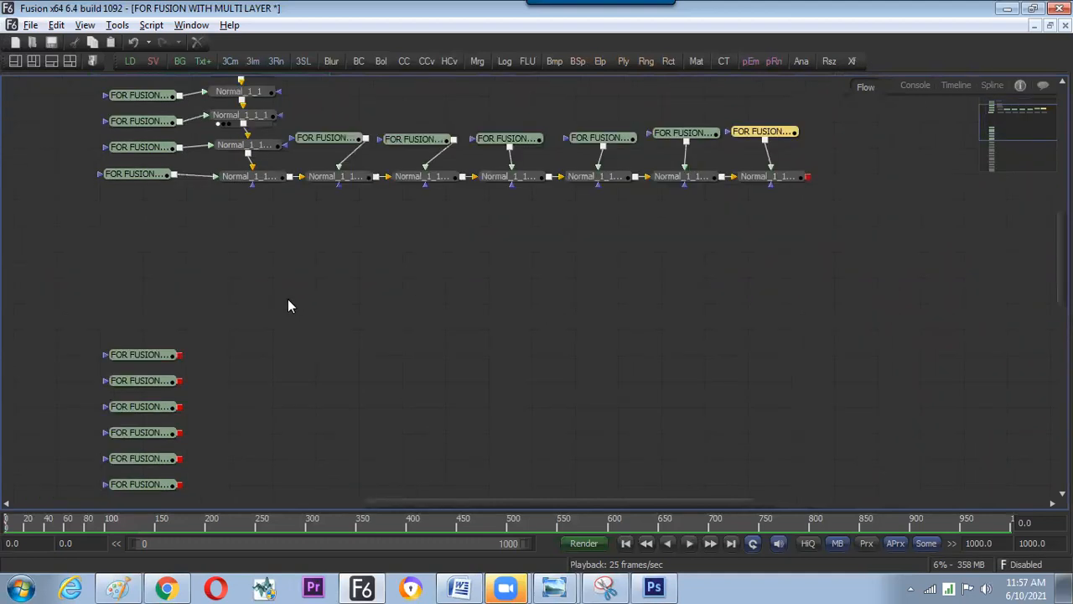
left_click_drag(805, 203, 658, 237)
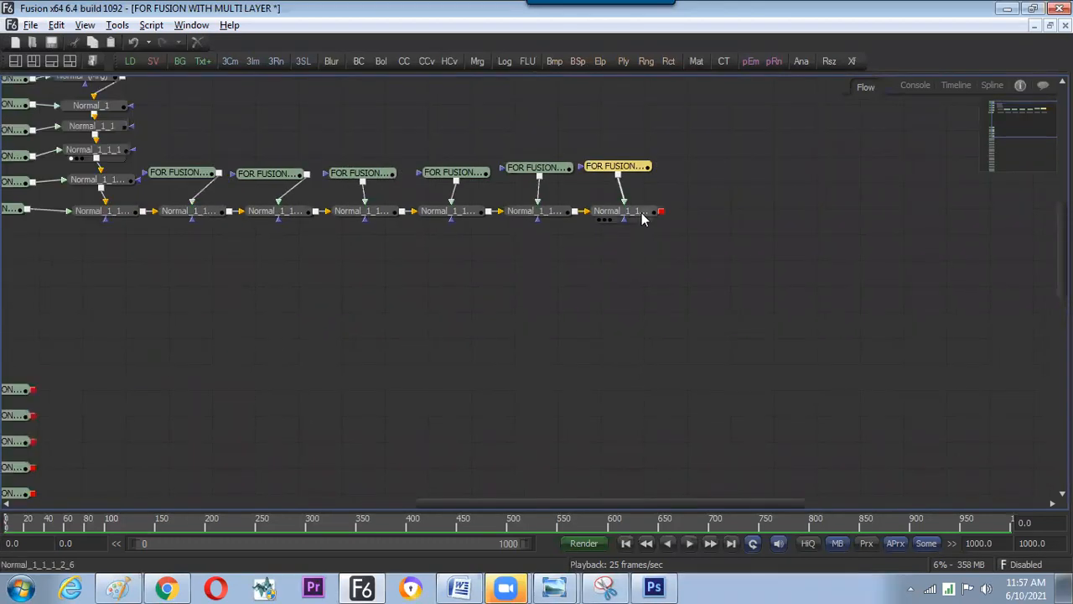
left_click(639, 215)
left_click_drag(312, 351, 503, 330)
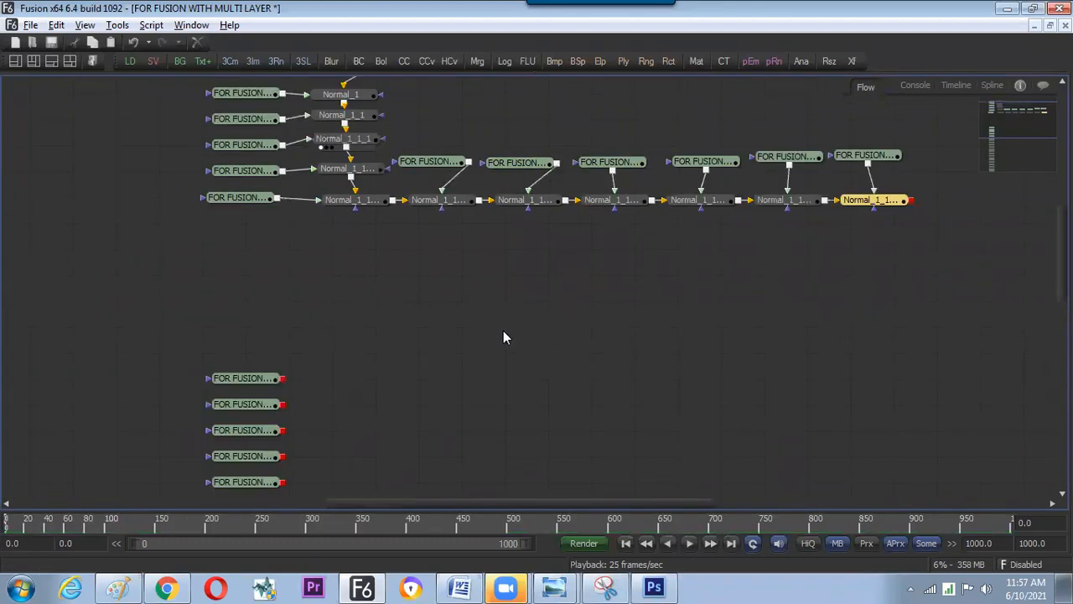
left_click(352, 323)
key("ctrl+v")
left_click_drag(904, 201, 341, 345)
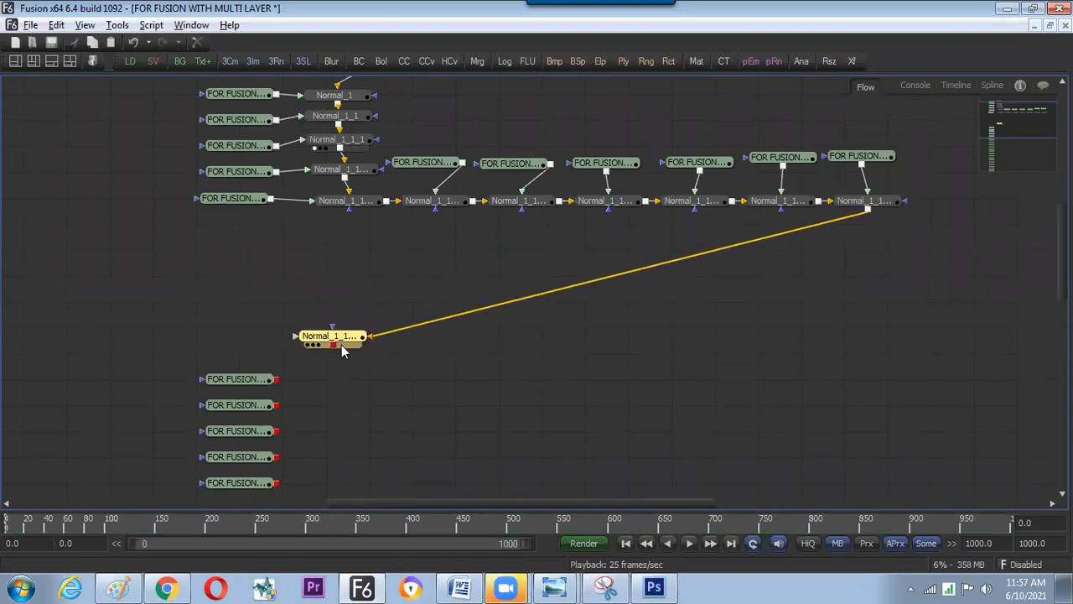
key("ctrl+v")
key("ctrl+v")
Move the next five loaders, Layer1copy13 to Layer1copy17, beside the second row's merges and connect each as a foreground
left_click_drag(267, 383, 265, 339)
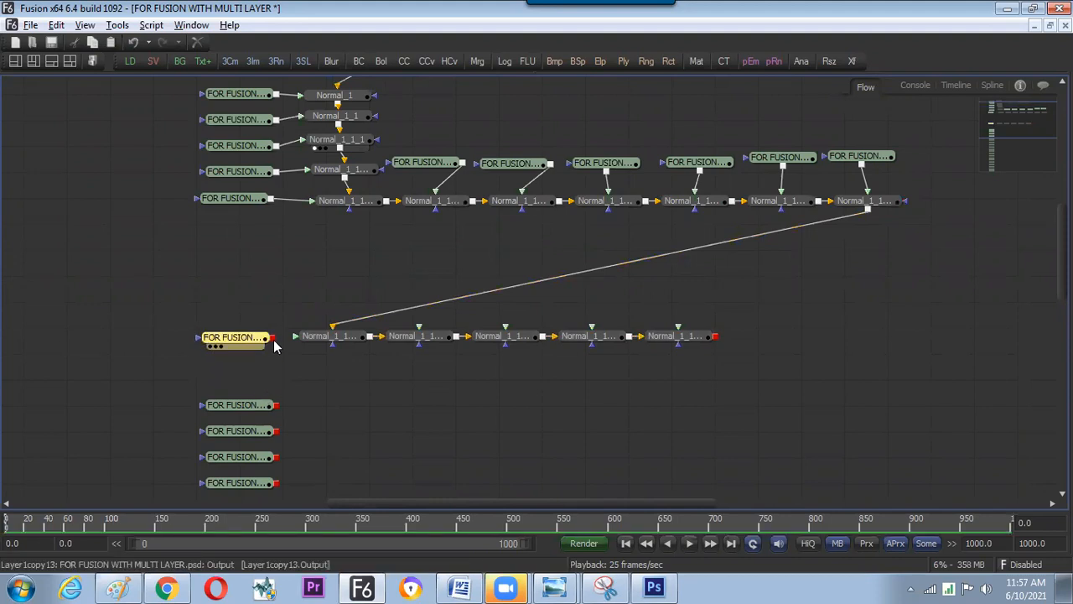
left_click_drag(270, 404, 426, 329)
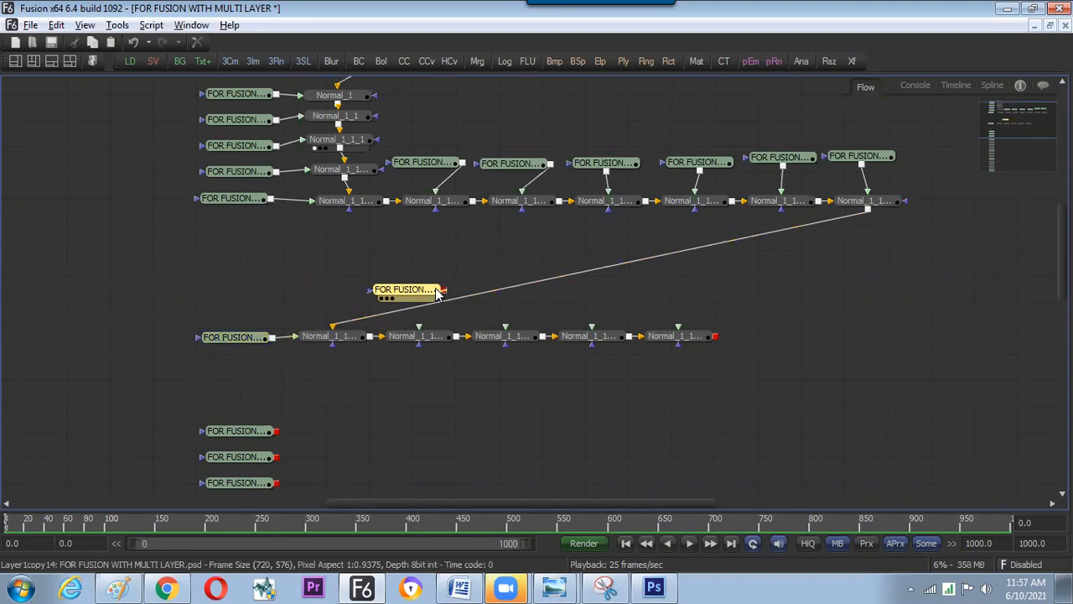
left_click_drag(443, 290, 420, 330)
left_click_drag(263, 428, 503, 329)
left_click_drag(257, 457, 593, 333)
left_click_drag(256, 482, 684, 339)
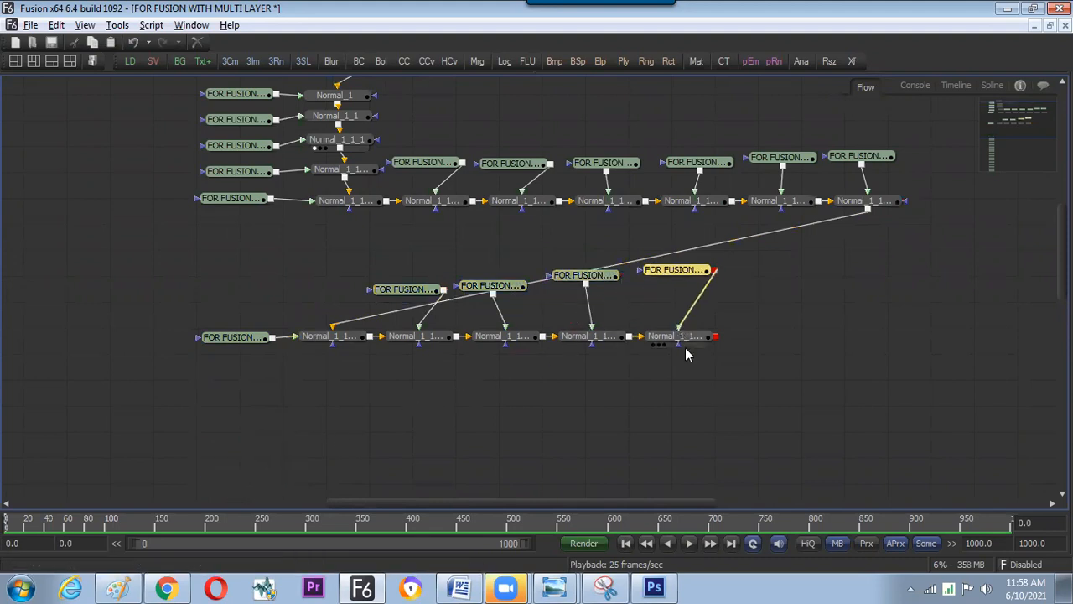
Restore the viewers, display the second row's last merge in the second viewer, and fit the image to that viewer
key("F4")
left_click_drag(675, 442, 436, 392)
left_click_drag(439, 429, 591, 159)
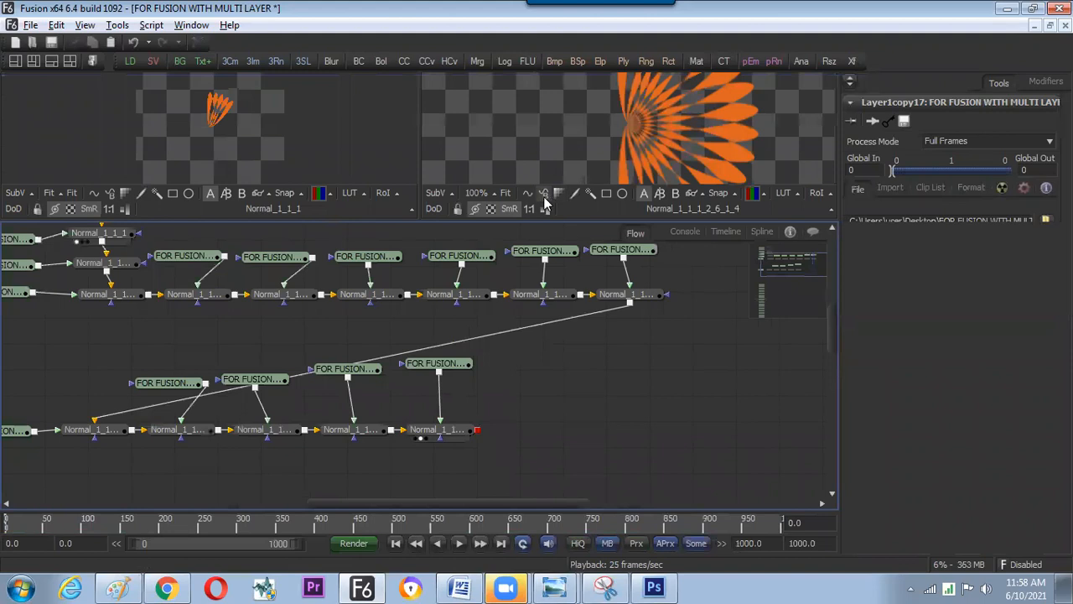
left_click(505, 193)
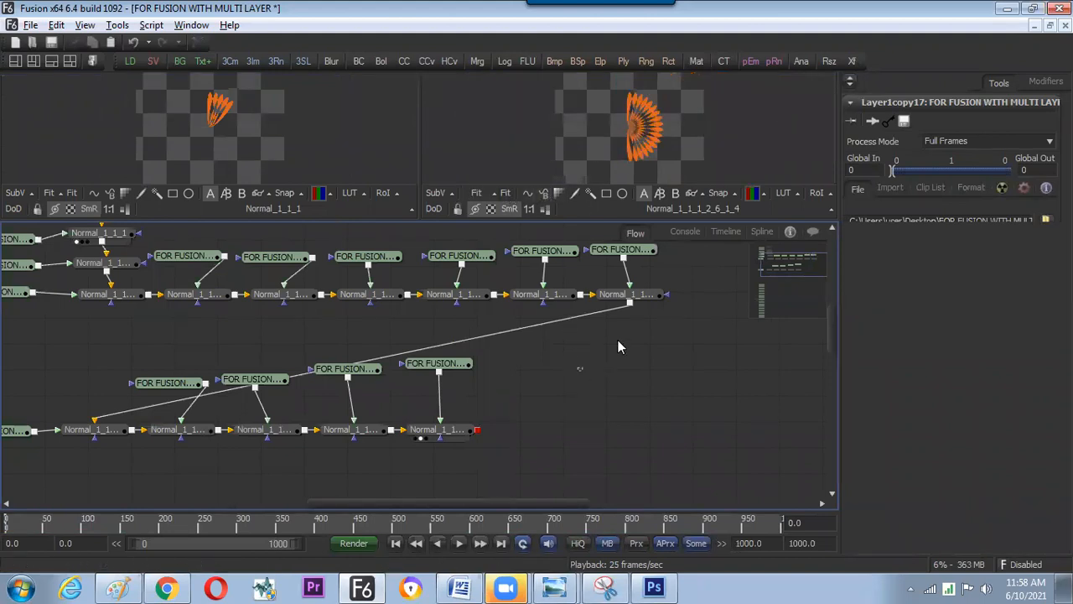
left_click_drag(604, 415, 647, 478)
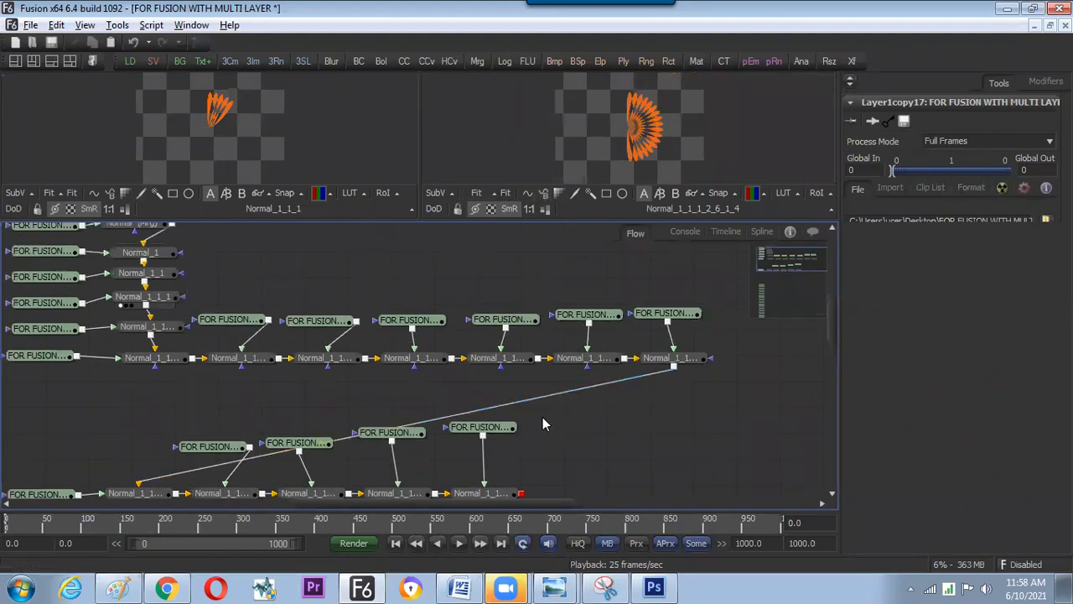
left_click_drag(545, 408, 472, 420)
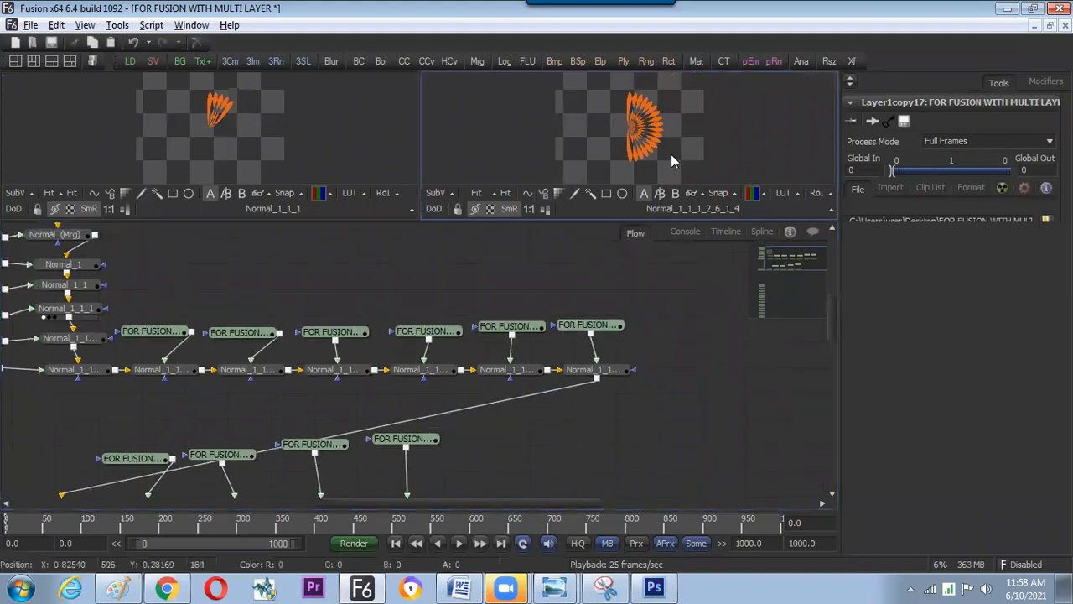
Examine the second row's merged half-flower full-screen and look over the remaining unconnected loaders in the flow
key("F4")
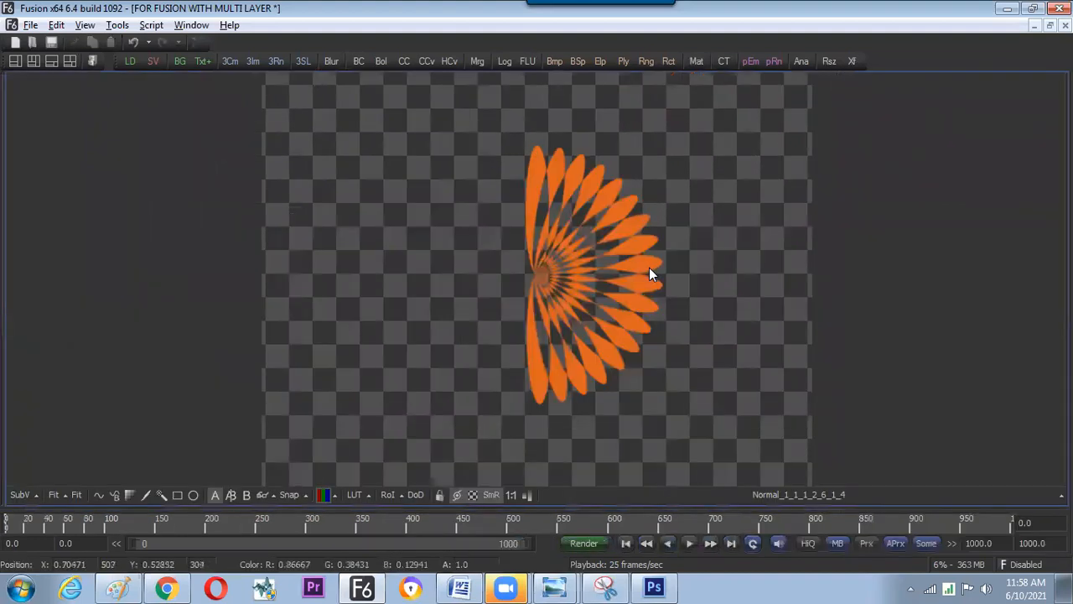
key("F4")
left_click_drag(487, 453, 518, 413)
scroll(518, 413, "down", 10)
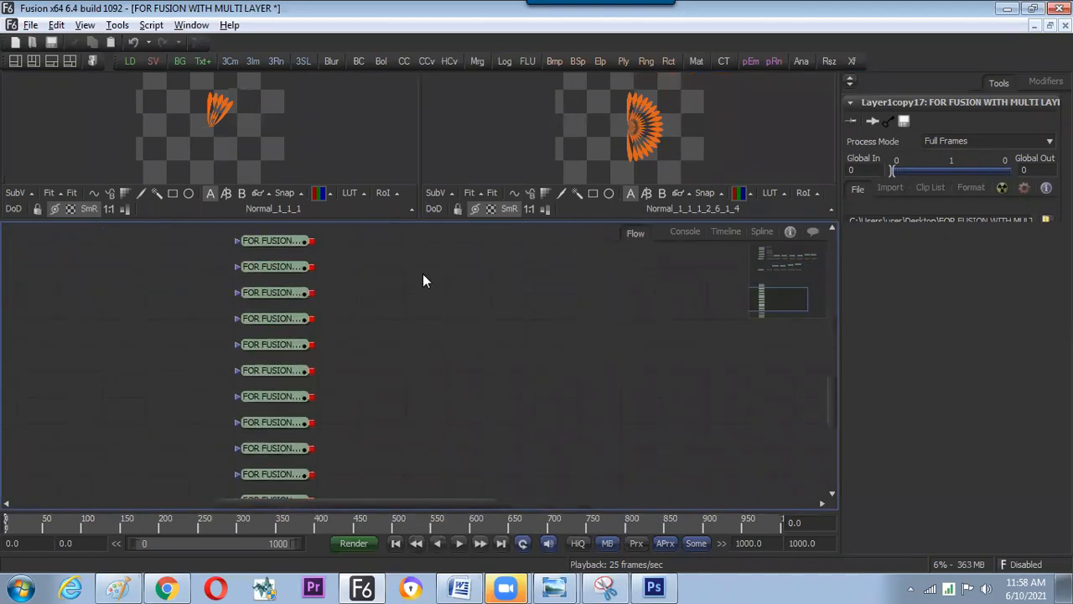
scroll(415, 336, "down", 2)
scroll(362, 432, "up", 10)
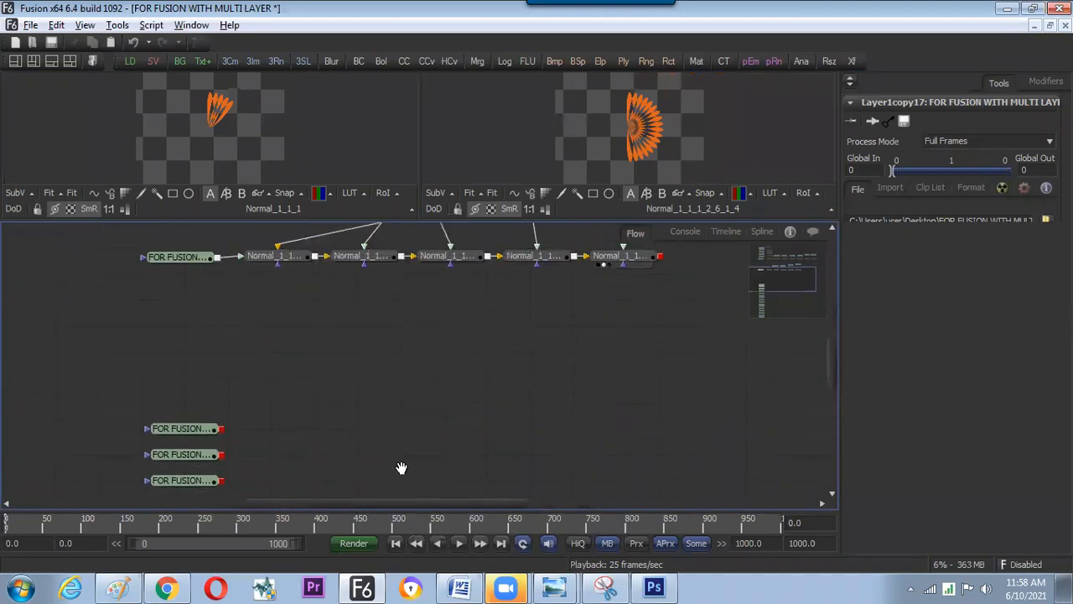
left_click(520, 391)
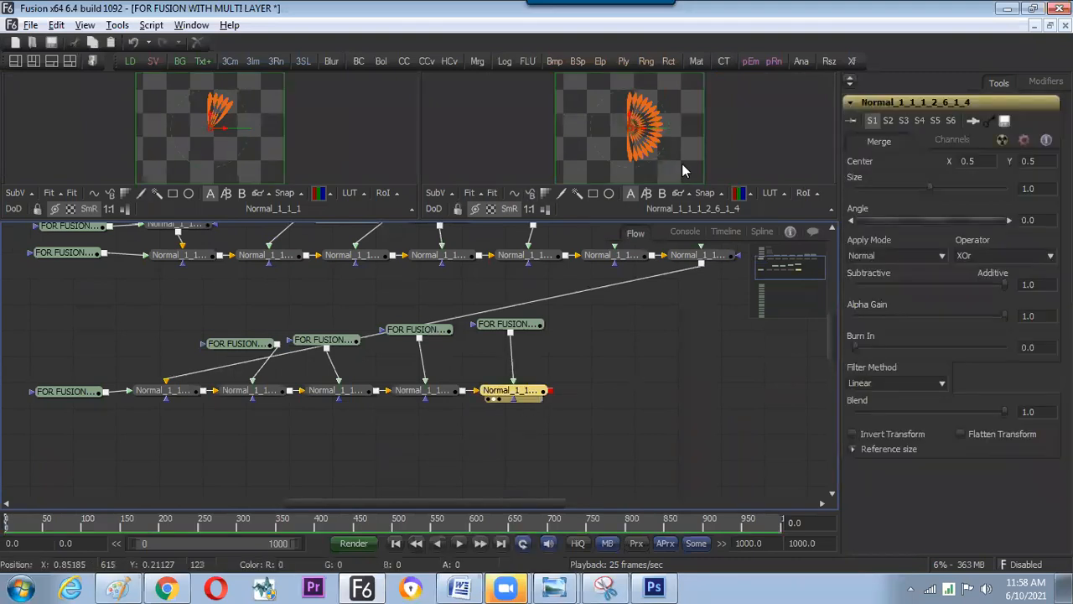
key("F4")
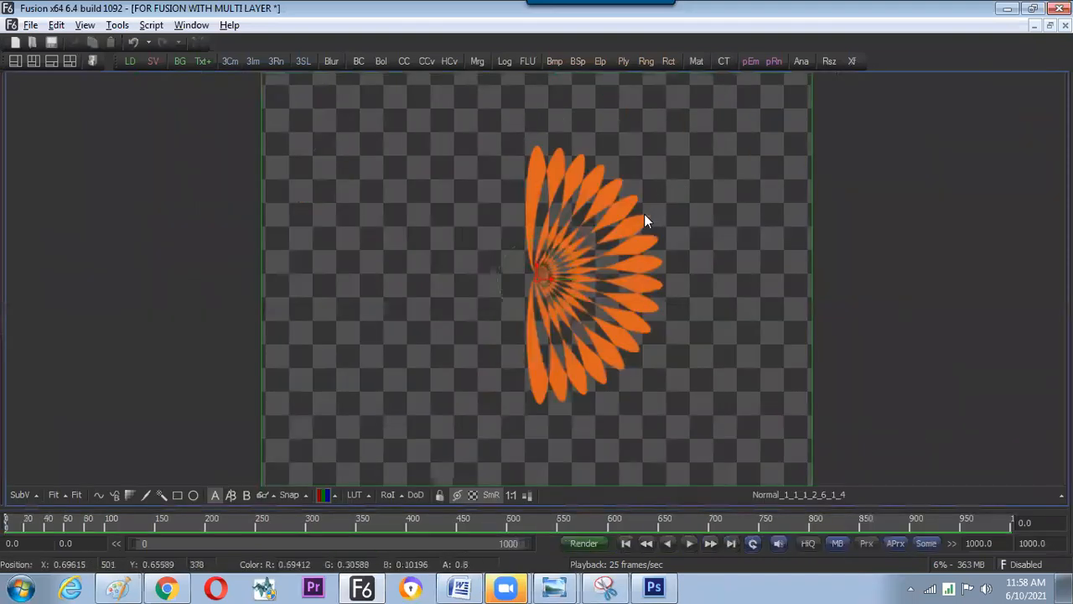
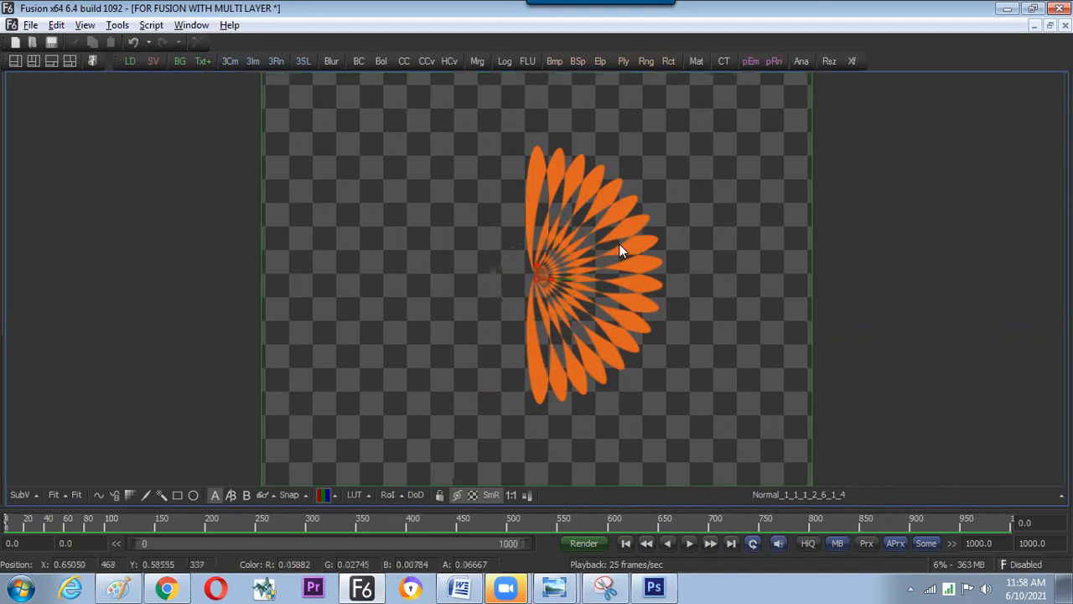
key("F4")
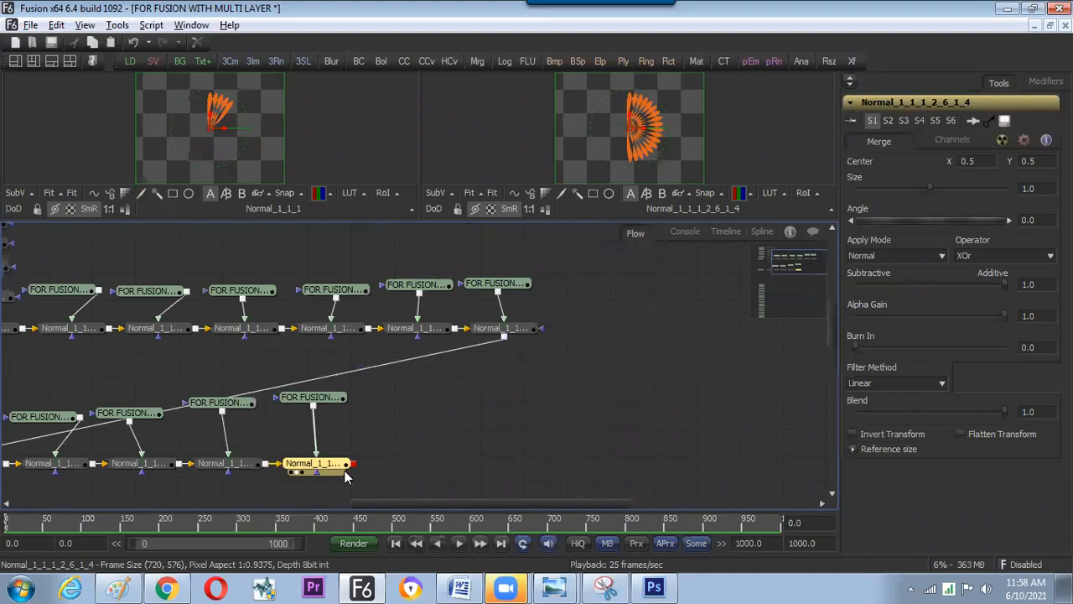
Move the second row's last merge and its foreground loader further along, leaving a gap after the preceding merge
left_click_drag(328, 475, 511, 482)
left_click_drag(339, 399, 513, 420)
left_click_drag(539, 477, 550, 466)
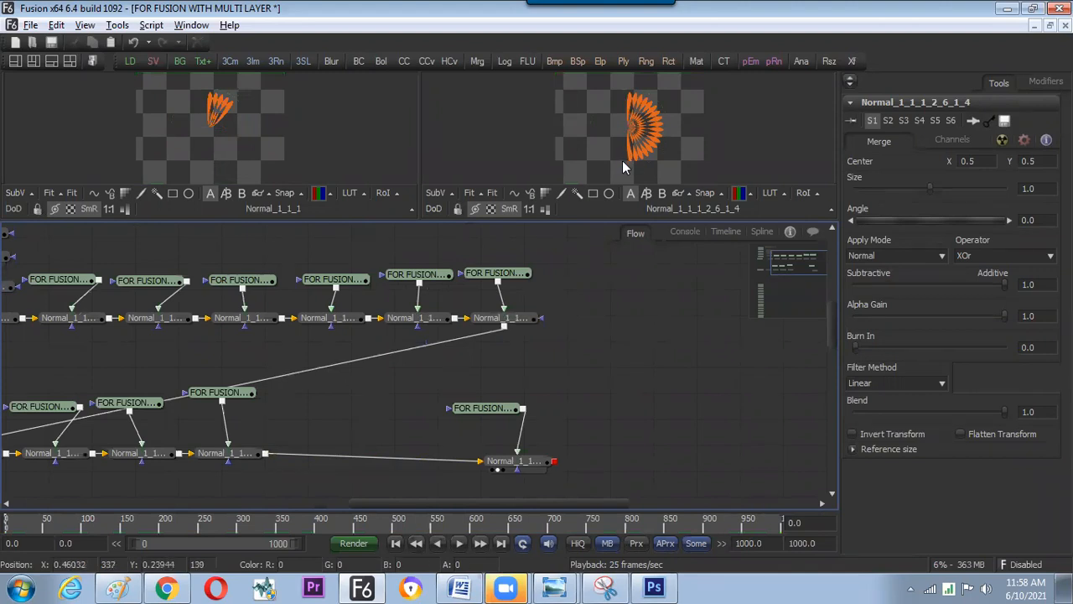
left_click_drag(585, 297, 604, 392)
left_click_drag(83, 229, 273, 293)
left_click(208, 269)
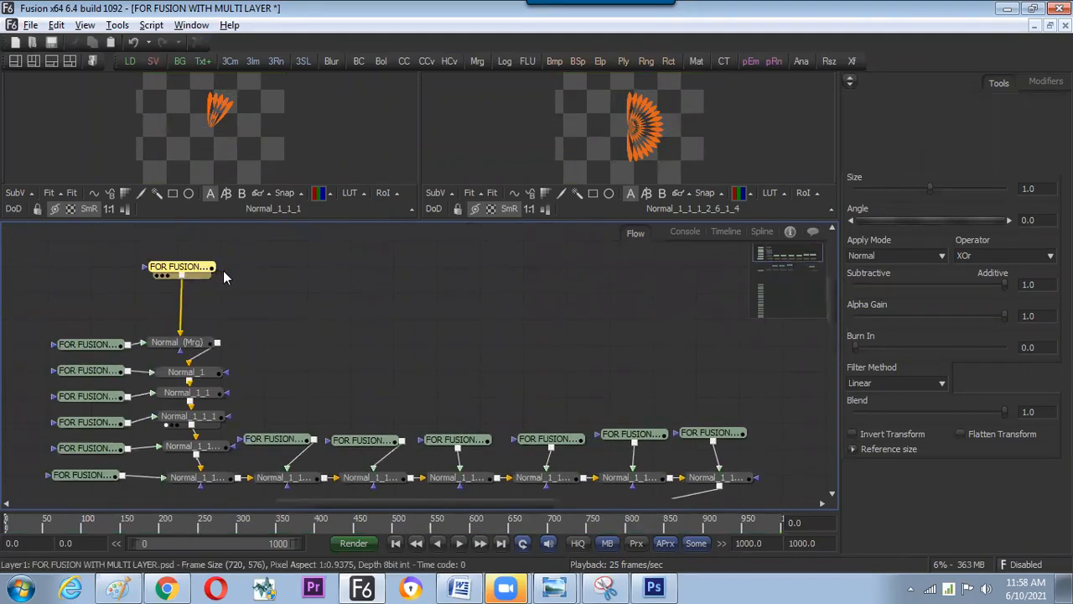
left_click_drag(228, 266, 194, 269)
left_click_drag(660, 361, 399, 280)
left_click(620, 336)
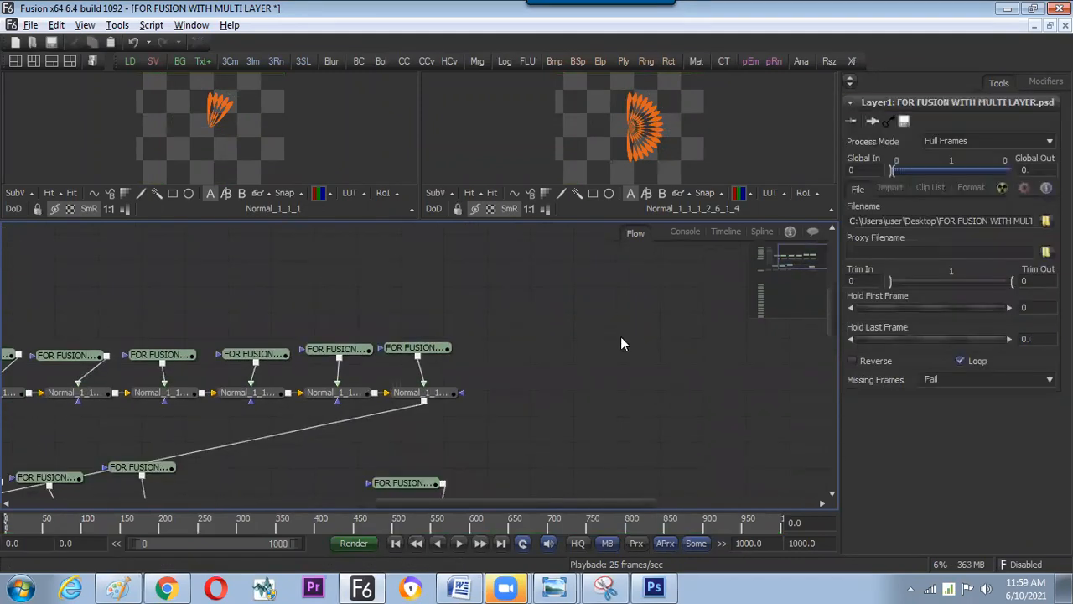
key("ctrl+v")
left_click_drag(643, 337, 555, 334)
left_click(496, 419)
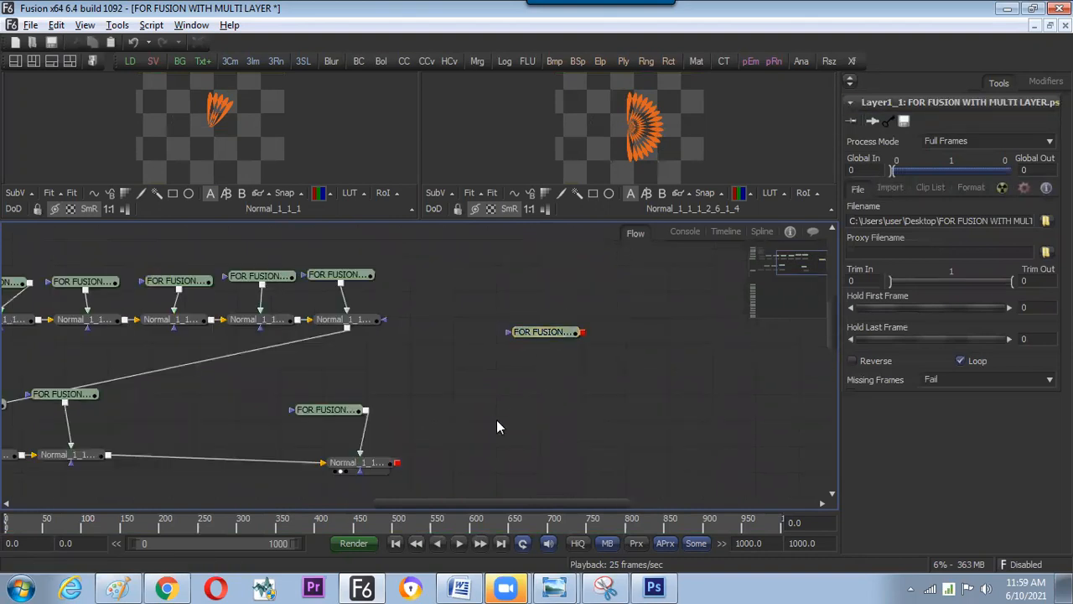
left_click(564, 335)
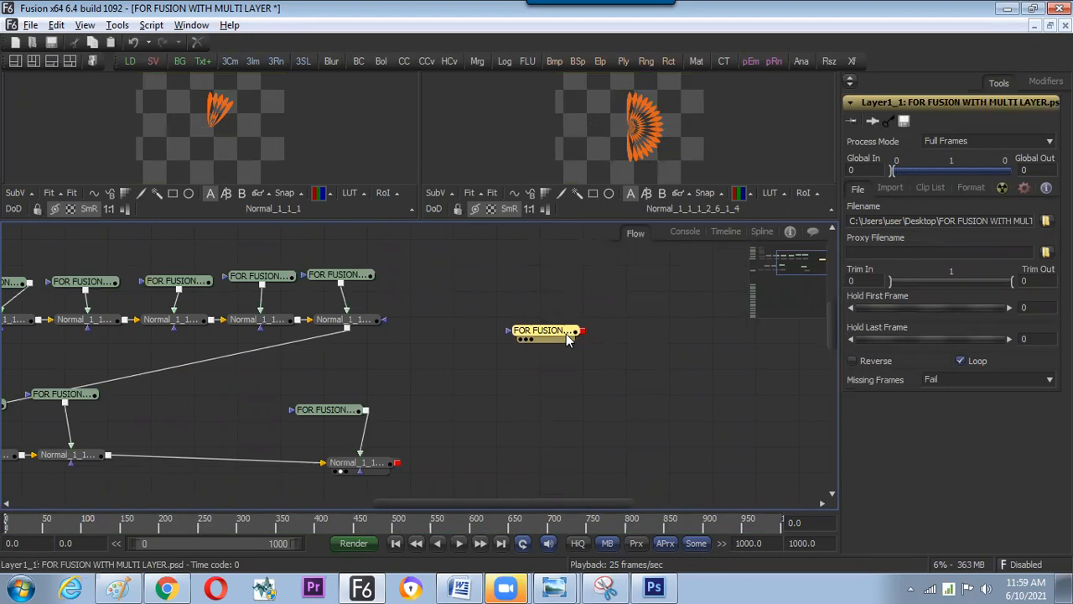
key("Delete")
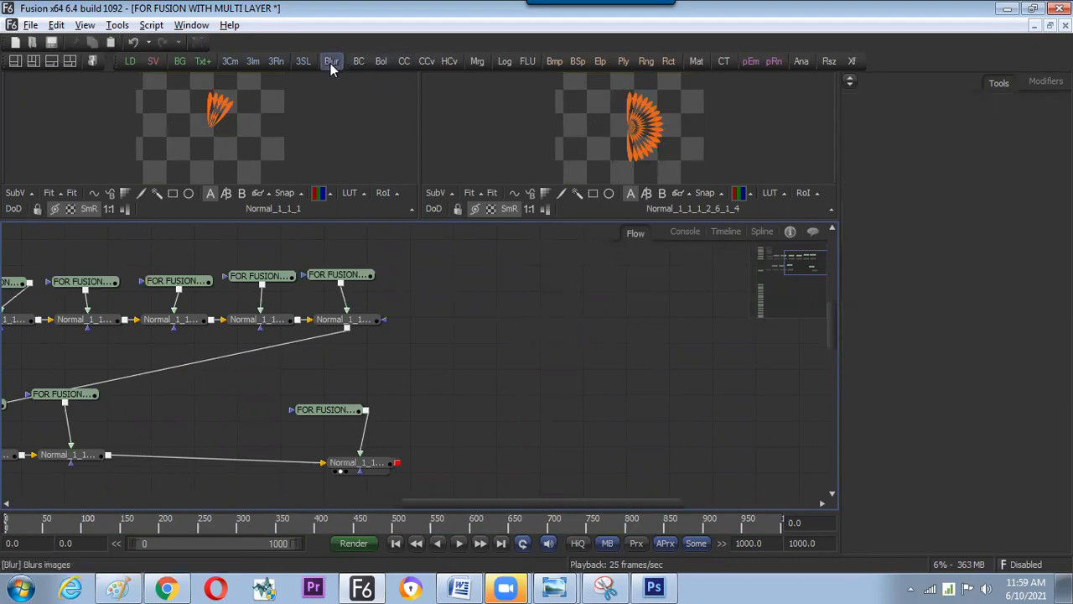
Add a Background node in the empty area beside the last merge and colour it solid red with R 1.0
left_click(180, 61)
right_click(961, 238)
left_click(666, 331)
left_click(595, 296)
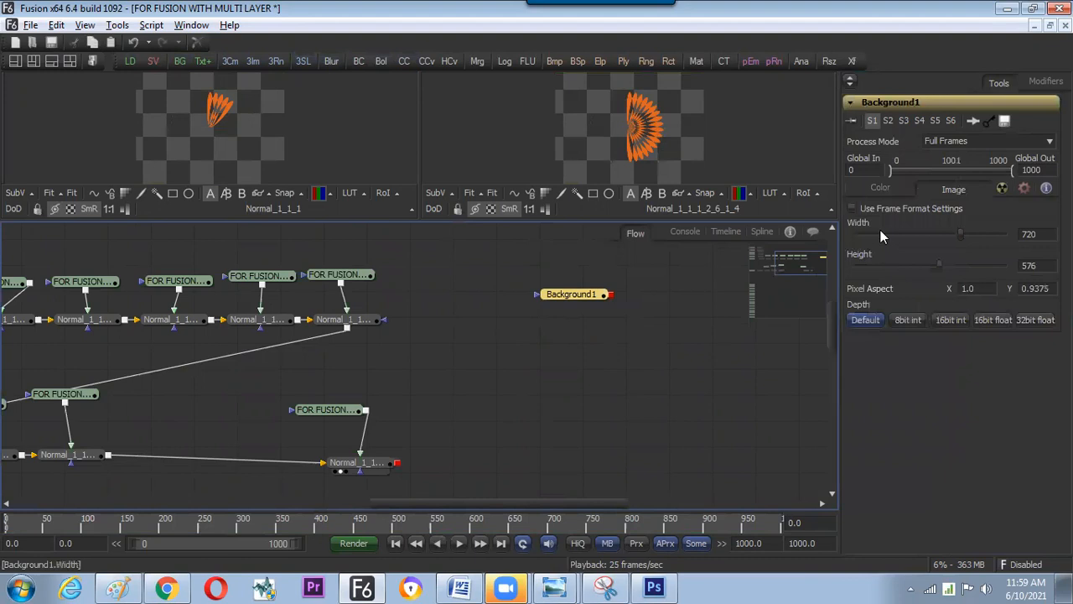
left_click(877, 190)
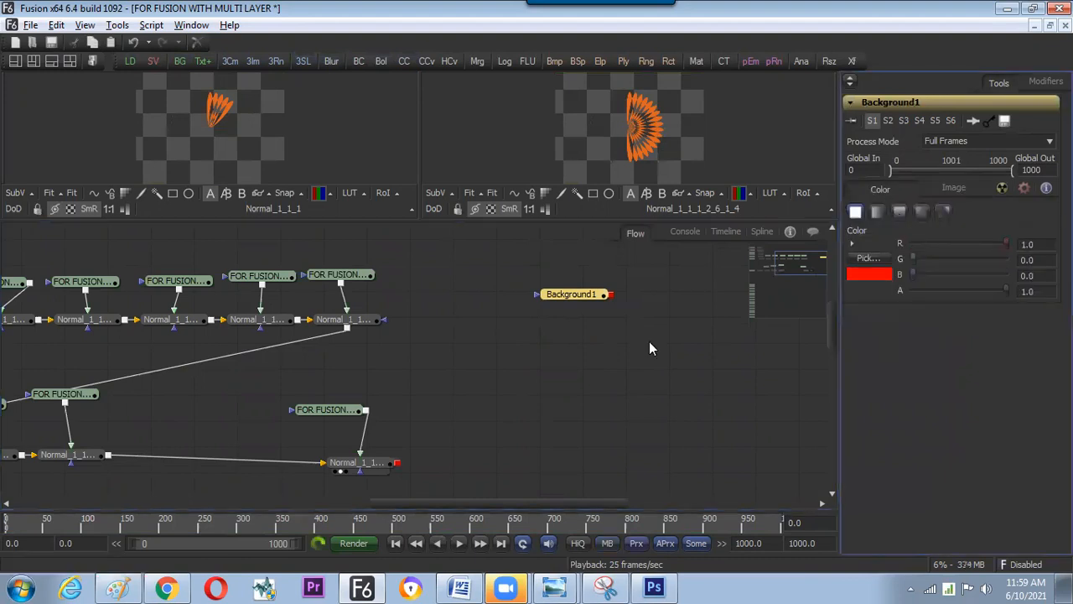
Merge the petal chain over the red Background, show Merge1 in the second viewer and place it below Background1
left_click_drag(397, 462, 608, 297)
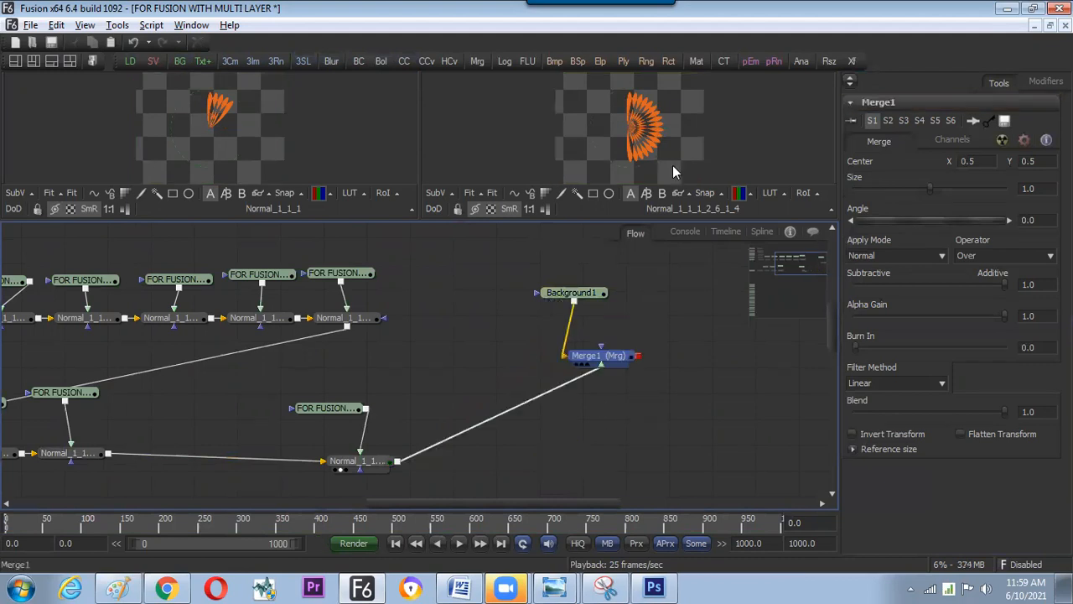
left_click_drag(673, 165, 672, 168)
left_click_drag(586, 463, 704, 395)
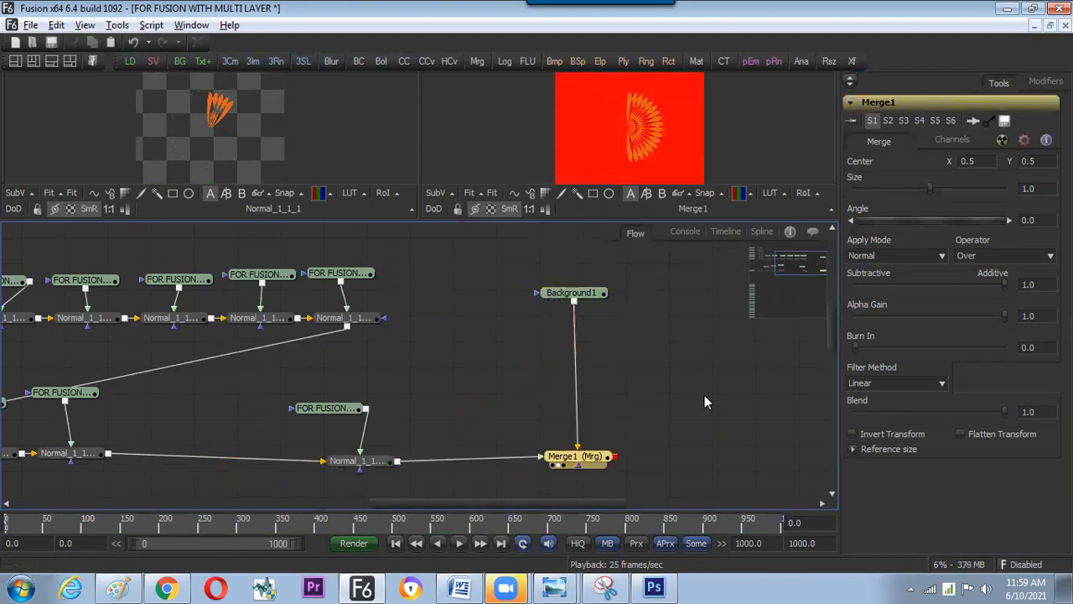
Try the In, XOr and Over operators on Merge1, ending on In
left_click(1002, 255)
left_click(984, 277)
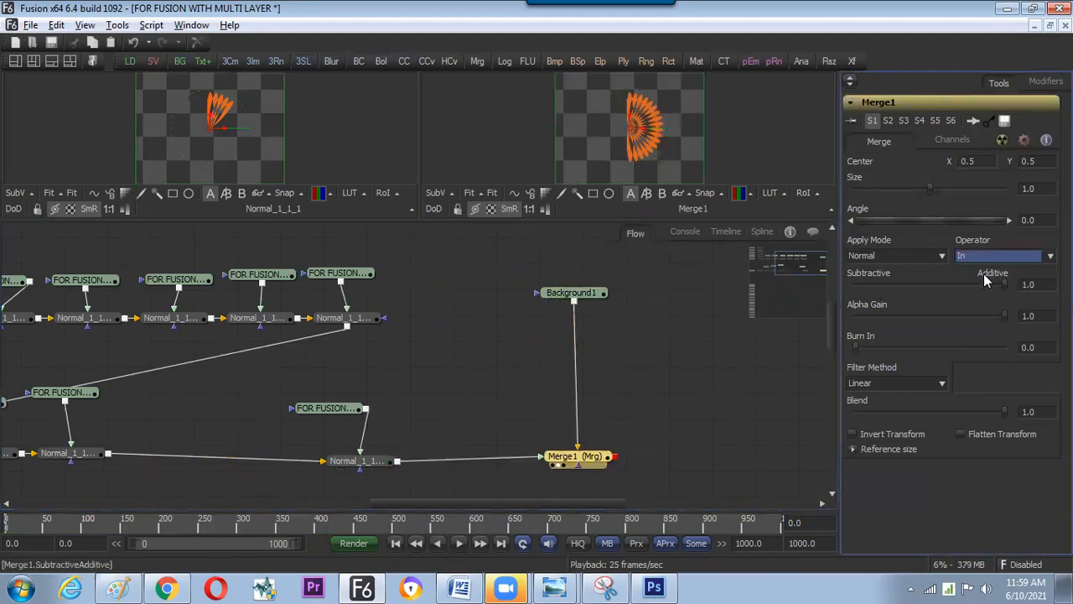
scroll(993, 256, "down", 3)
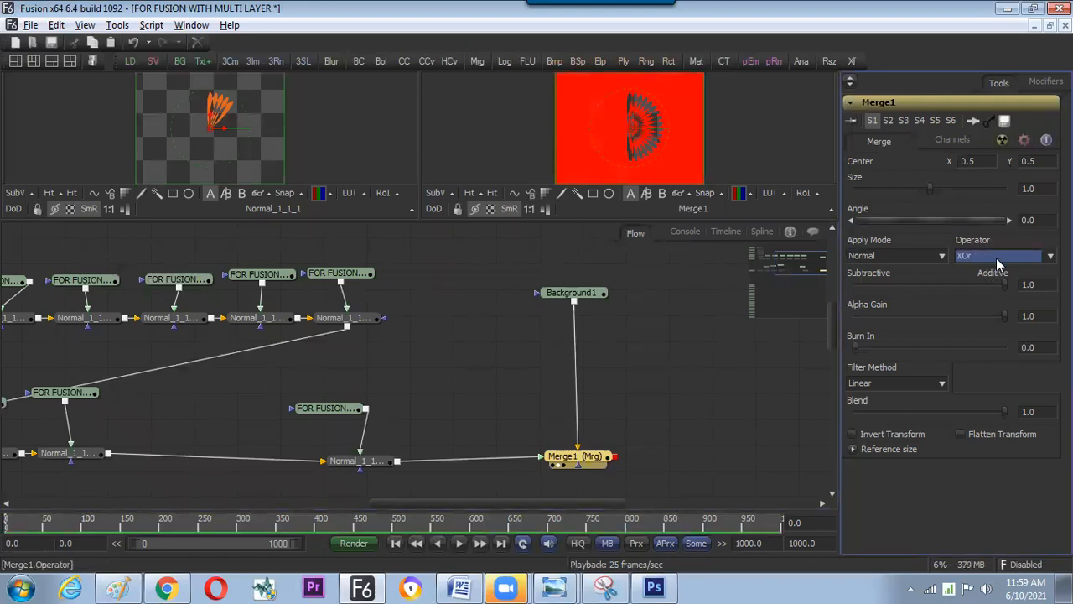
scroll(996, 258, "up", 4)
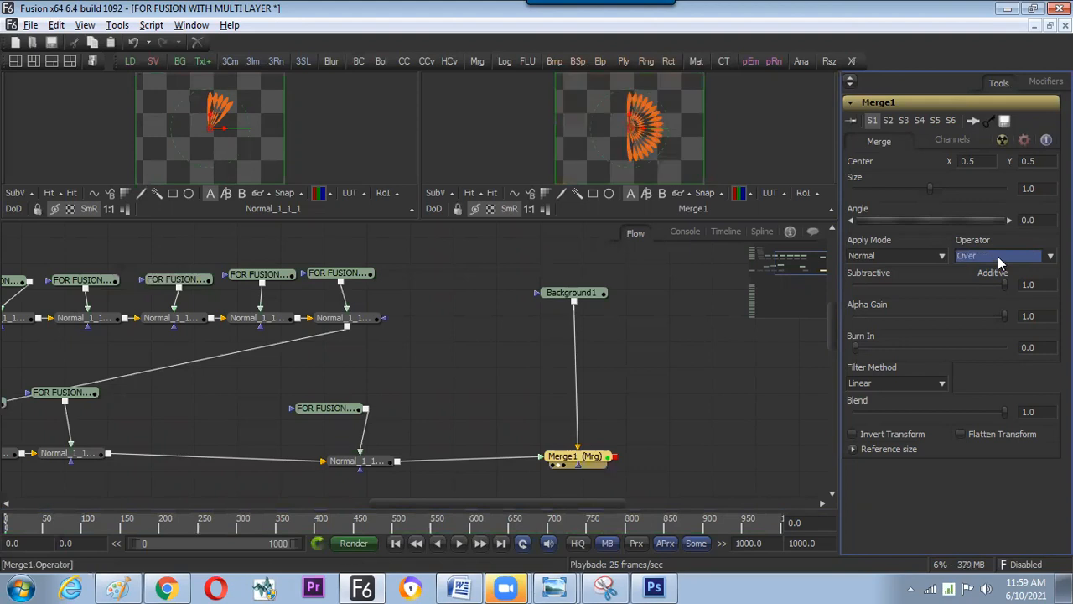
scroll(998, 257, "down", 1)
Delete Merge1 and move Background1 below and to one side of the petal chain's last merge
left_click(588, 298)
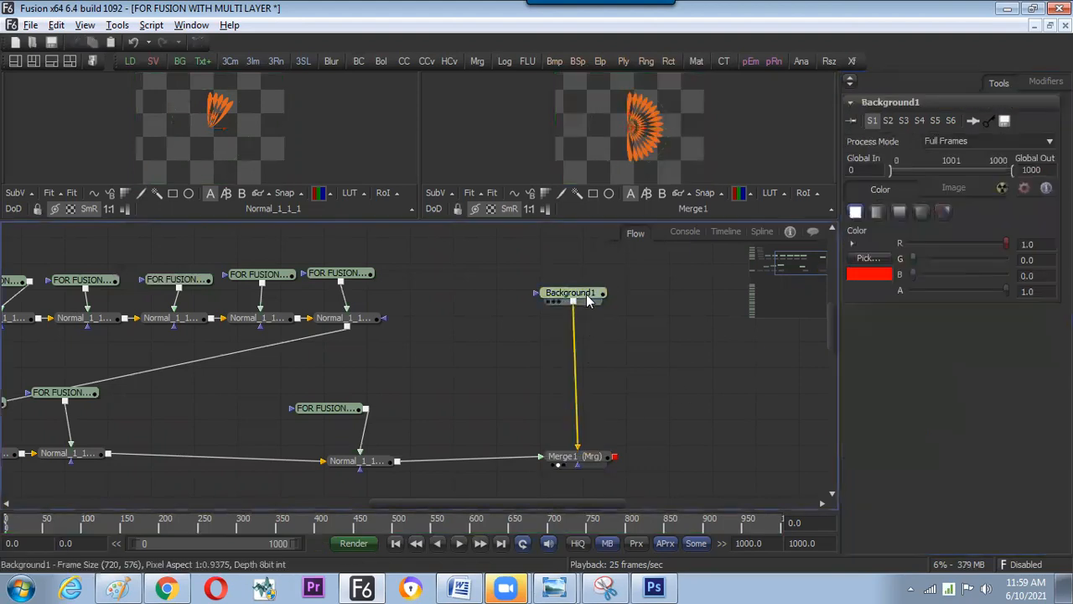
left_click(579, 457)
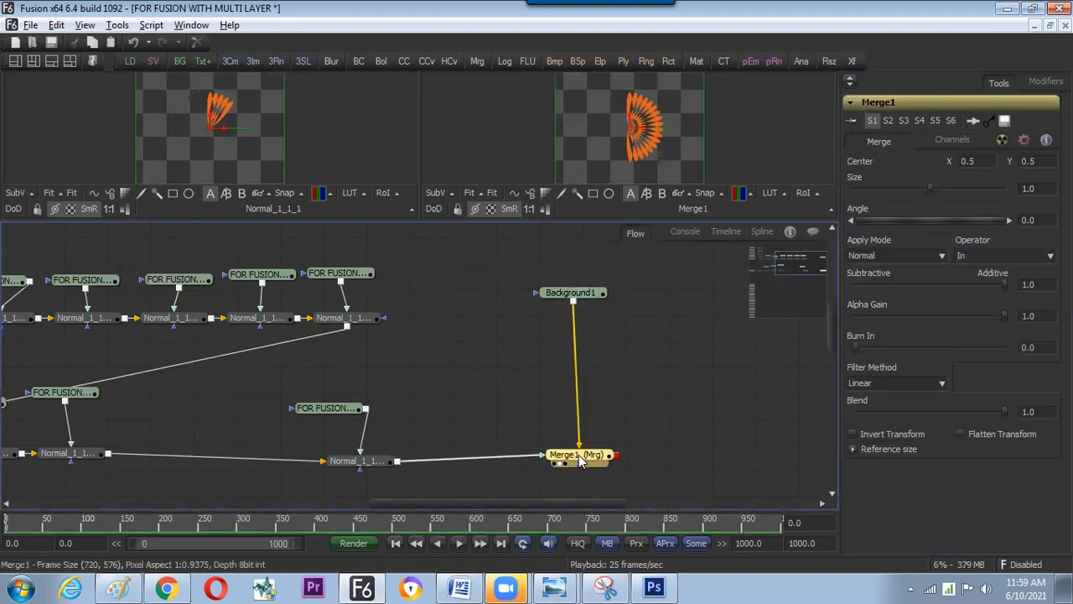
key("Delete")
left_click_drag(577, 295, 552, 381)
left_click_drag(551, 399, 641, 310)
left_click_drag(642, 287, 487, 370)
left_click(502, 429)
Merge Background1 as foreground over the petal chain's last merge and display the new merge in the second viewer
left_click(399, 453)
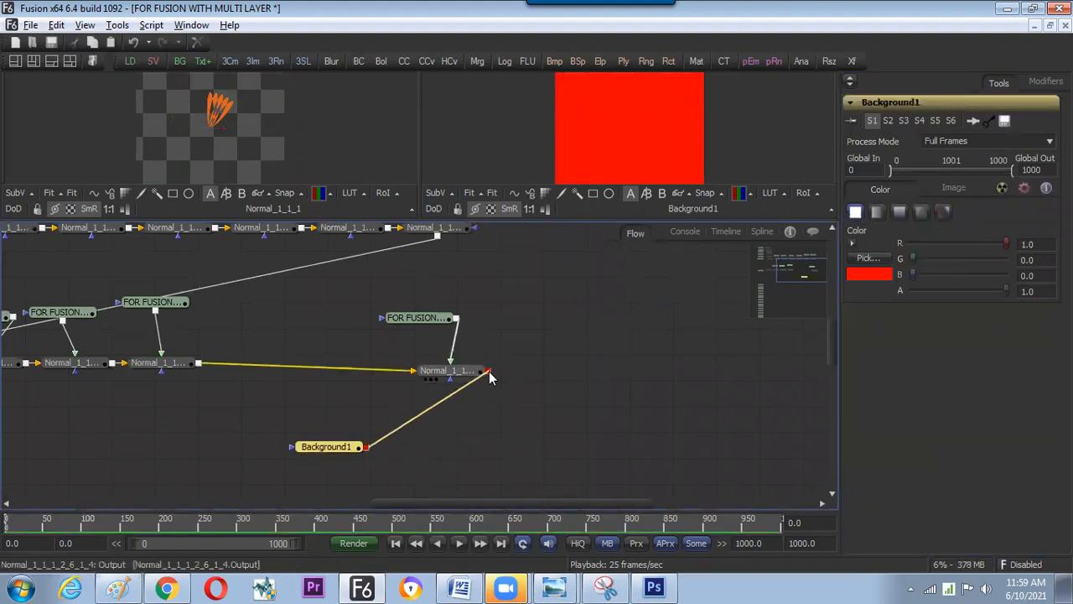
left_click(507, 426)
left_click_drag(470, 448, 599, 178)
left_click(438, 446)
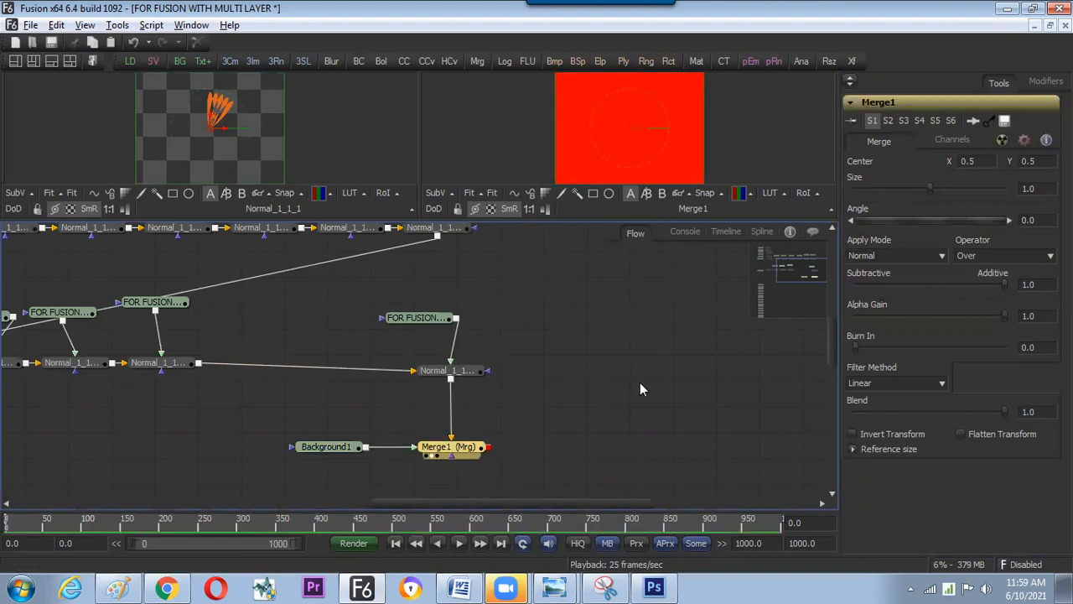
Set Merge1's operator to In and shift Background1 slightly away from the merge
left_click(974, 255)
left_click(963, 278)
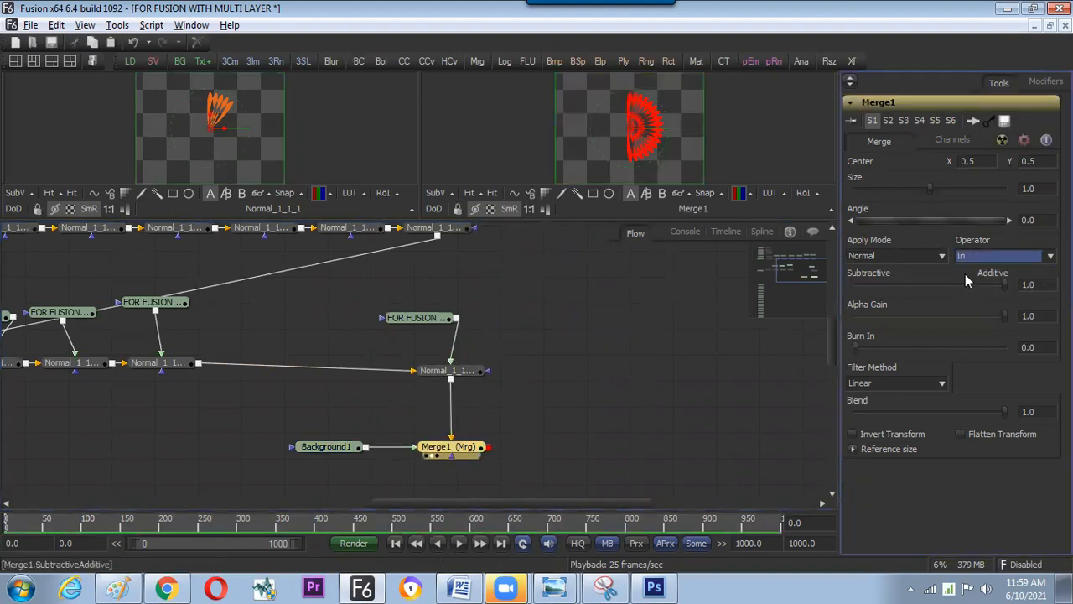
left_click_drag(341, 447, 329, 452)
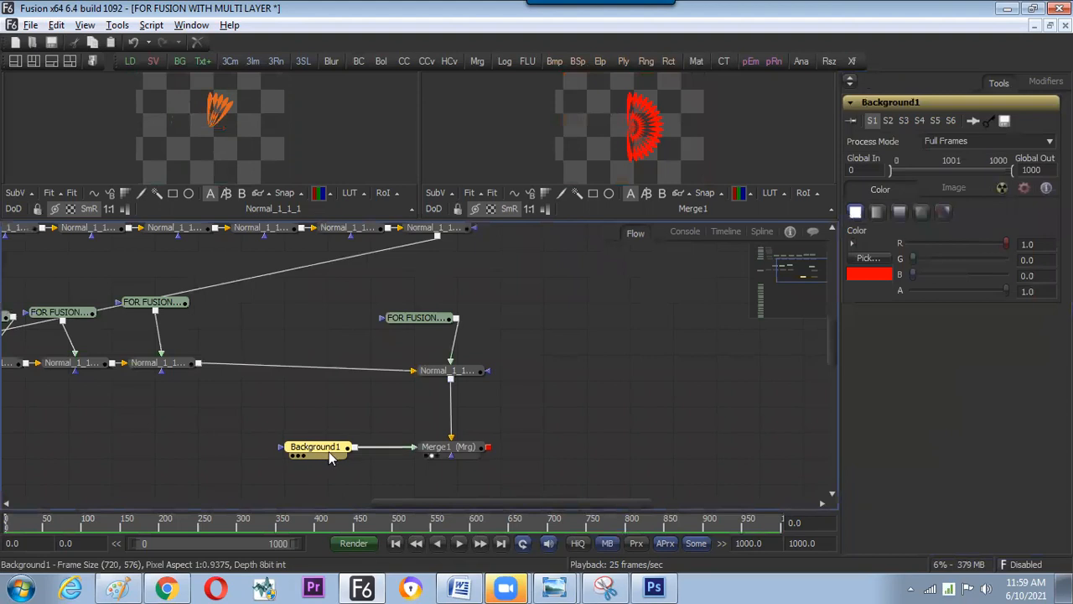
Recolour Background1 to golden yellow with R 0.95 and G about 0.83
left_click(440, 448)
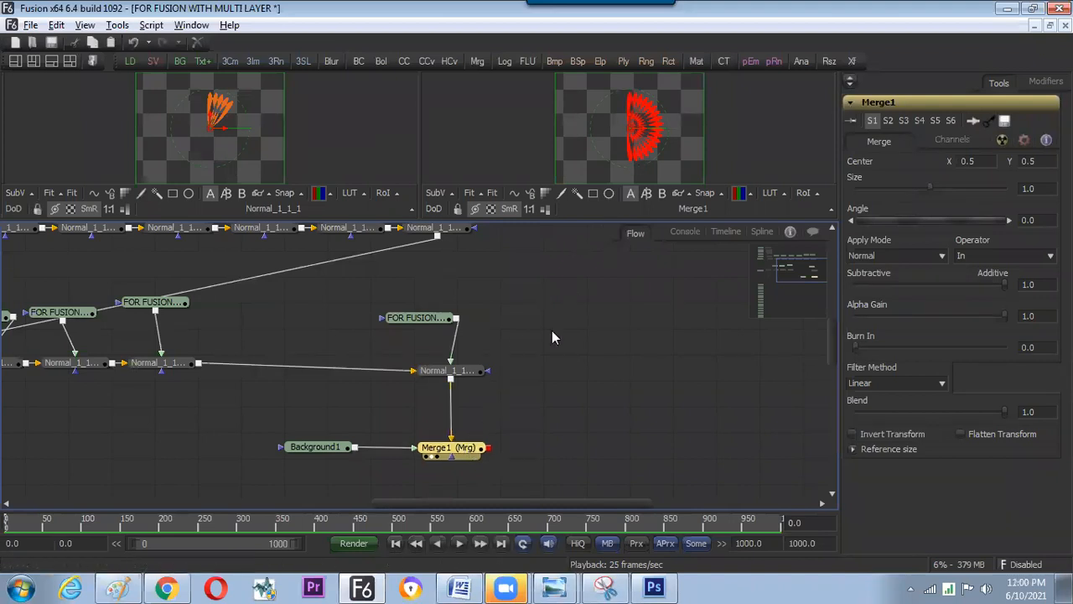
left_click(317, 447)
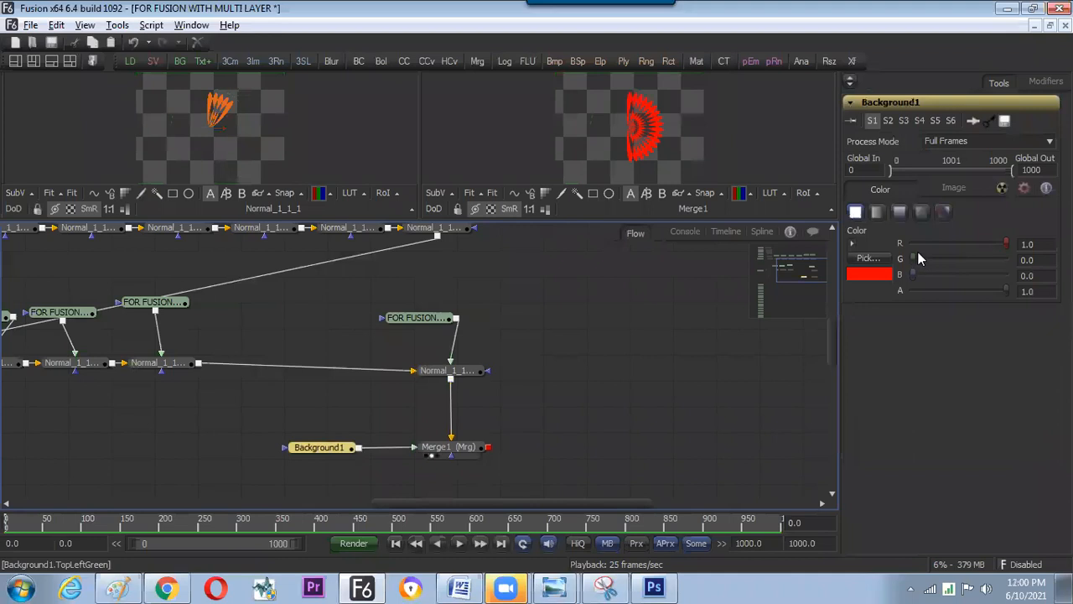
left_click_drag(914, 258, 967, 245)
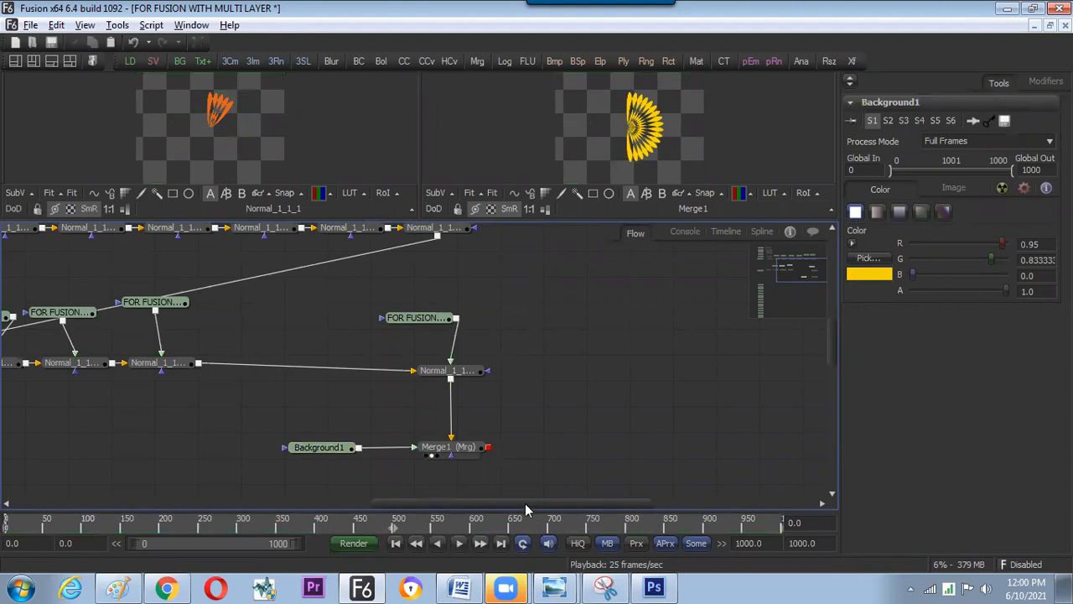
Switch to Photoshop and compare the FOR FUSION and FOR FUSION WITH MULTI LAYER documents
left_click(654, 587)
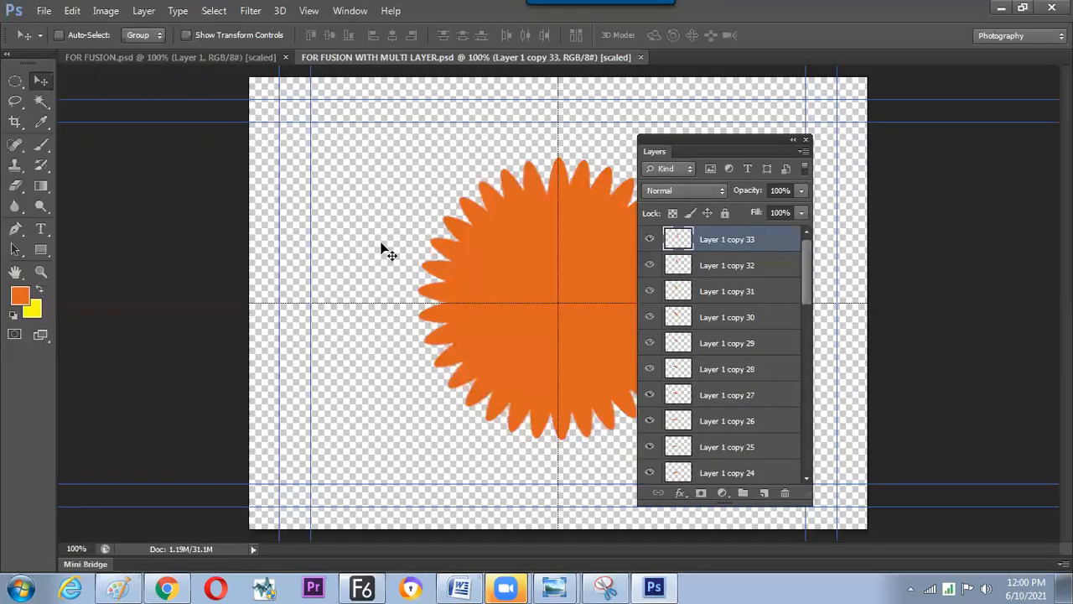
left_click(236, 55)
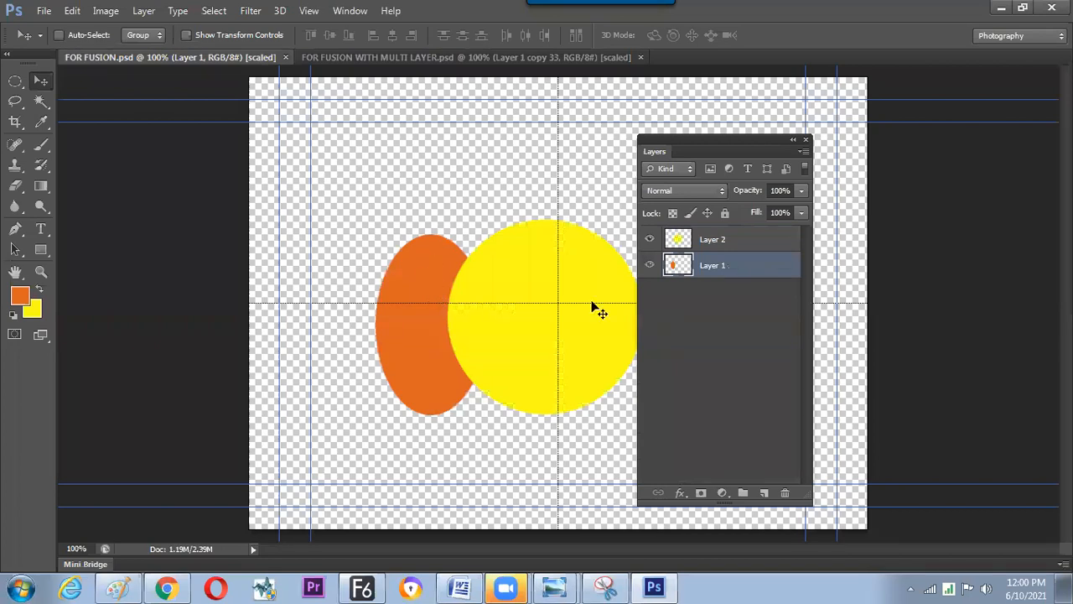
left_click(491, 59)
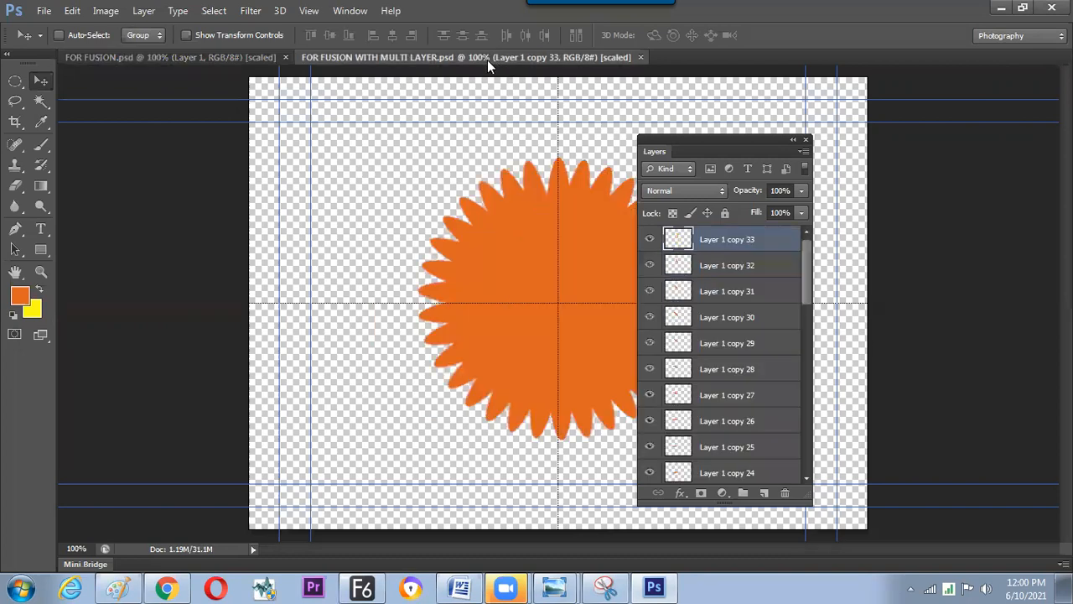
left_click(222, 55)
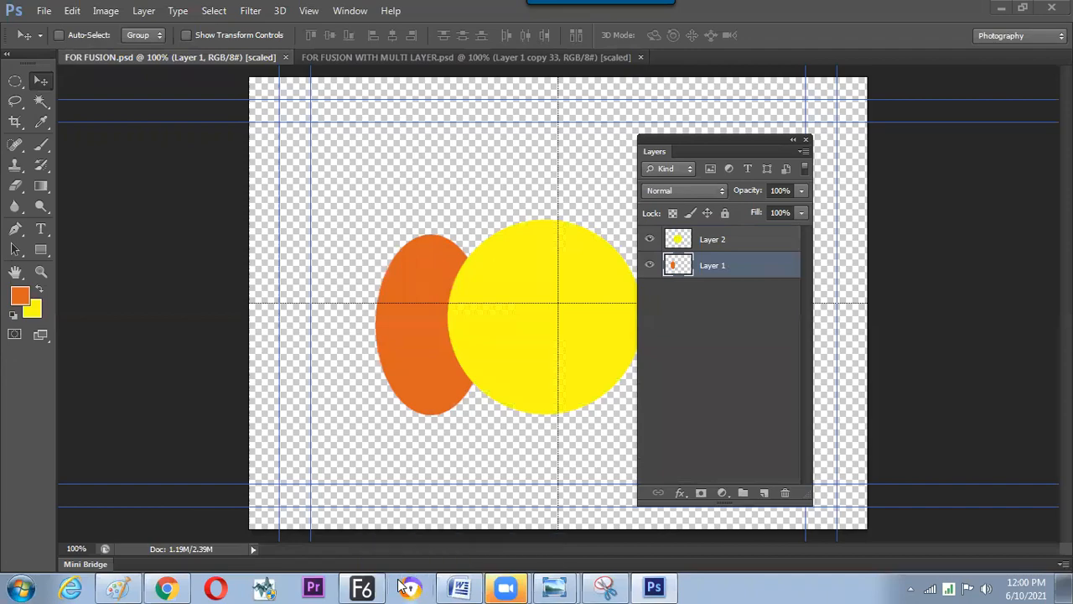
Switch to Fusion and move the first column of petal loaders and merges away from the rest of the merge chain
left_click(362, 587)
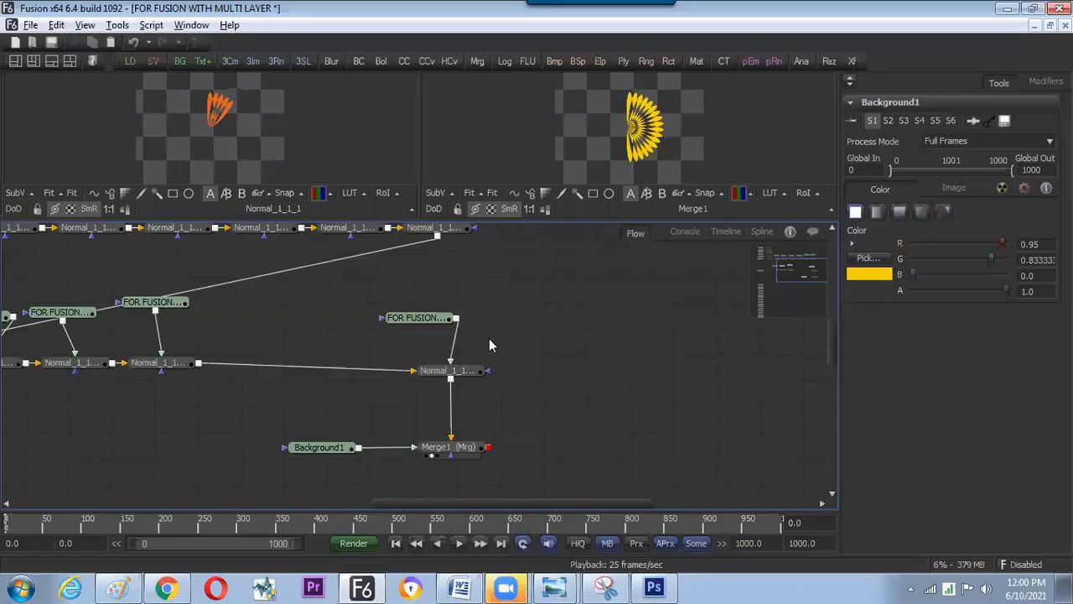
key("F4")
left_click_drag(335, 352, 508, 449)
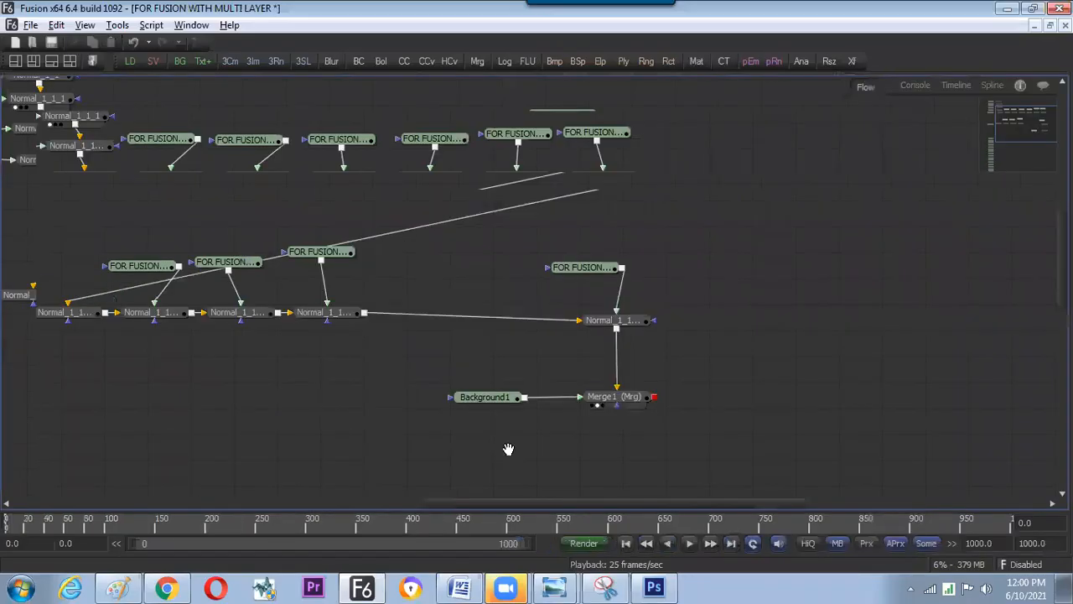
left_click_drag(128, 236, 343, 405)
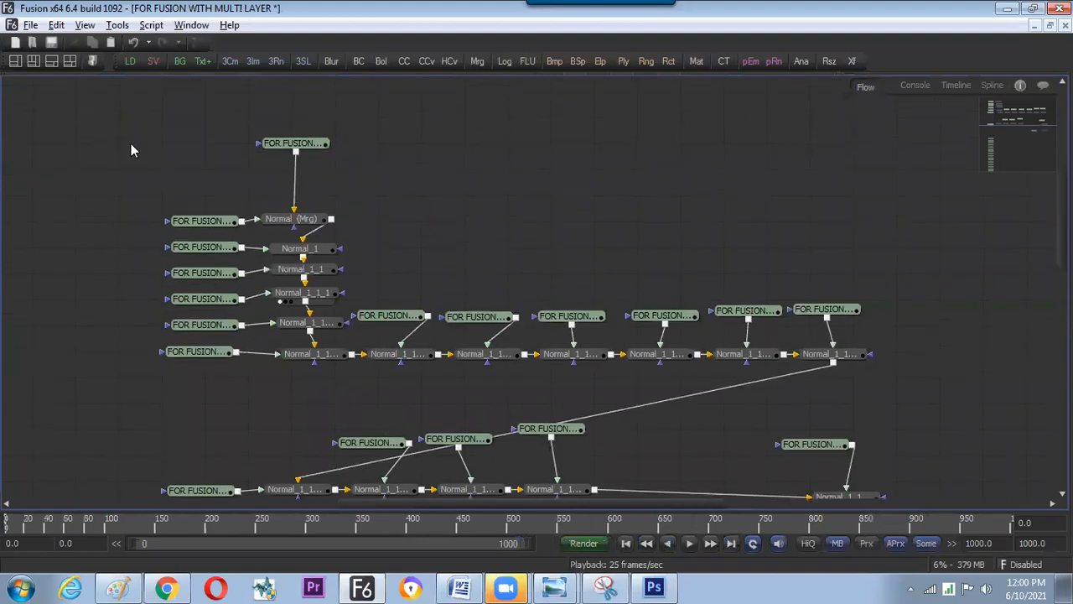
left_click_drag(127, 104, 205, 338)
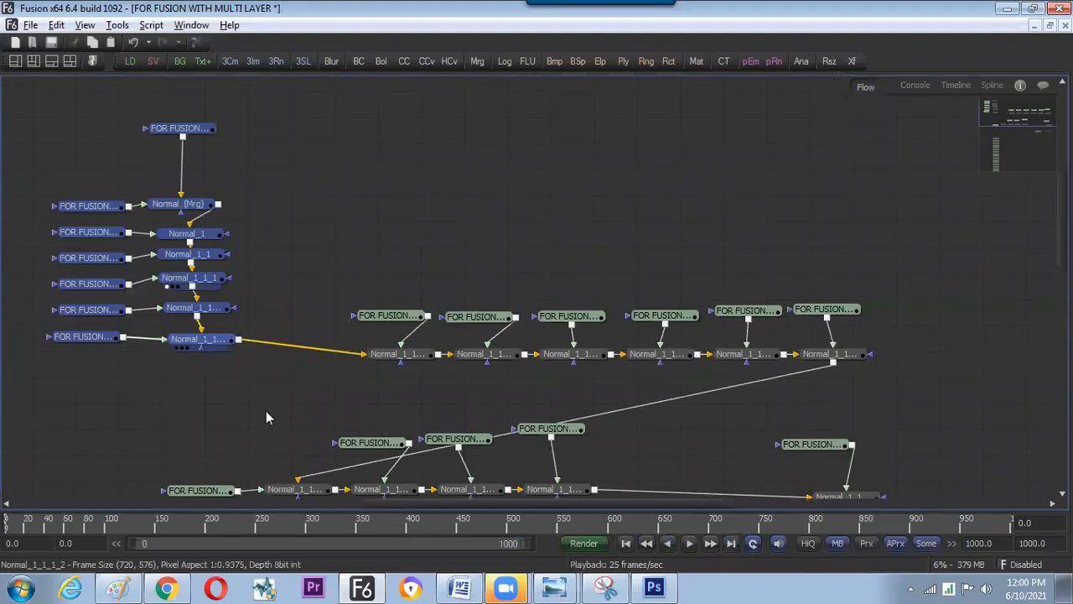
left_click(388, 417)
left_click_drag(332, 360, 318, 308)
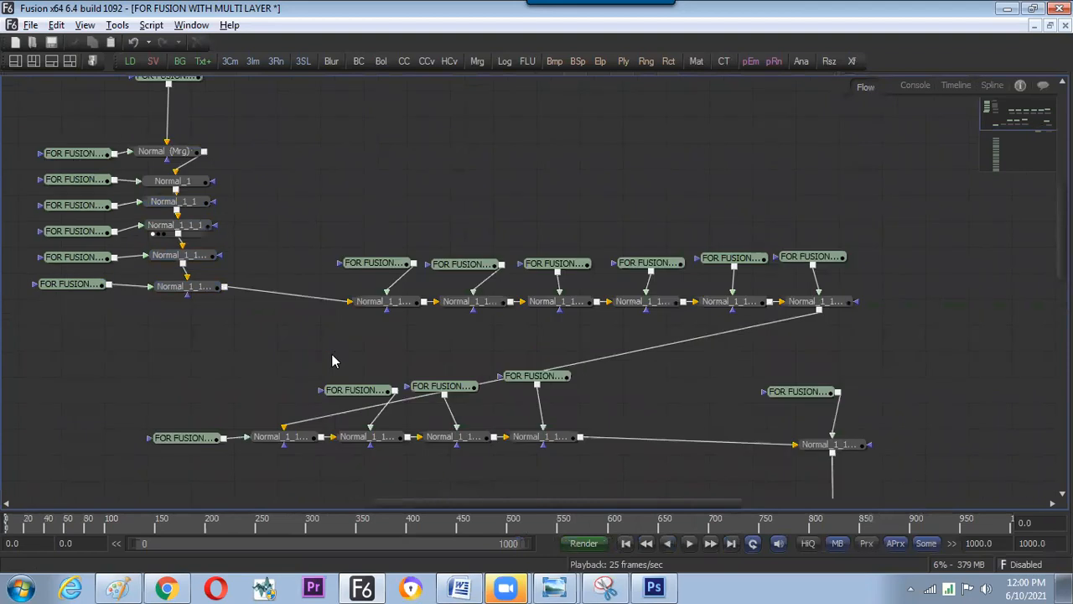
key("F4")
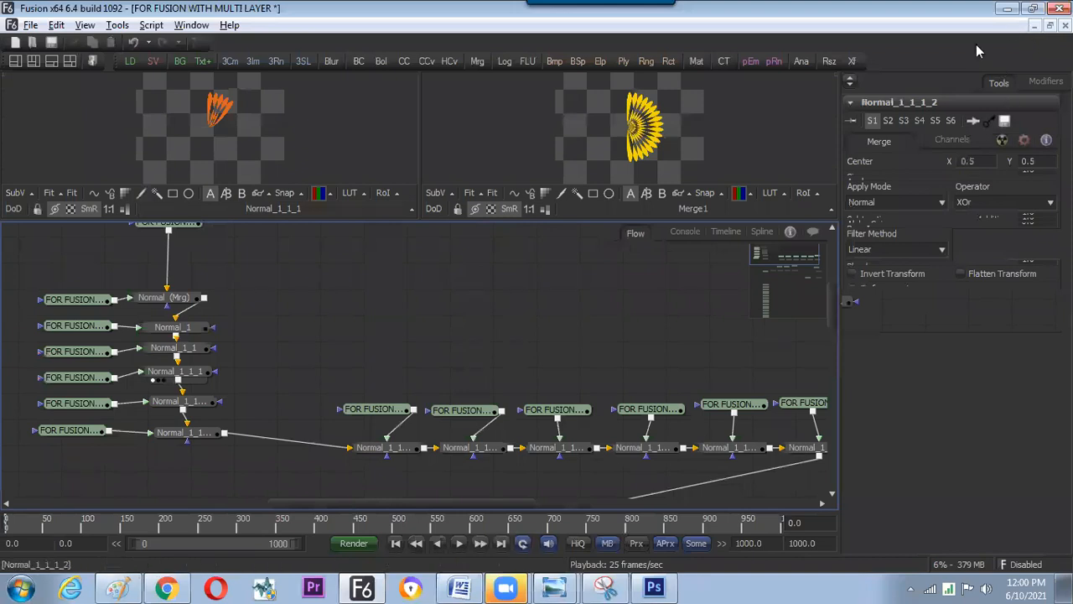
Tile the open composition windows horizontally and activate each of the two Composition1 windows
left_click(192, 27)
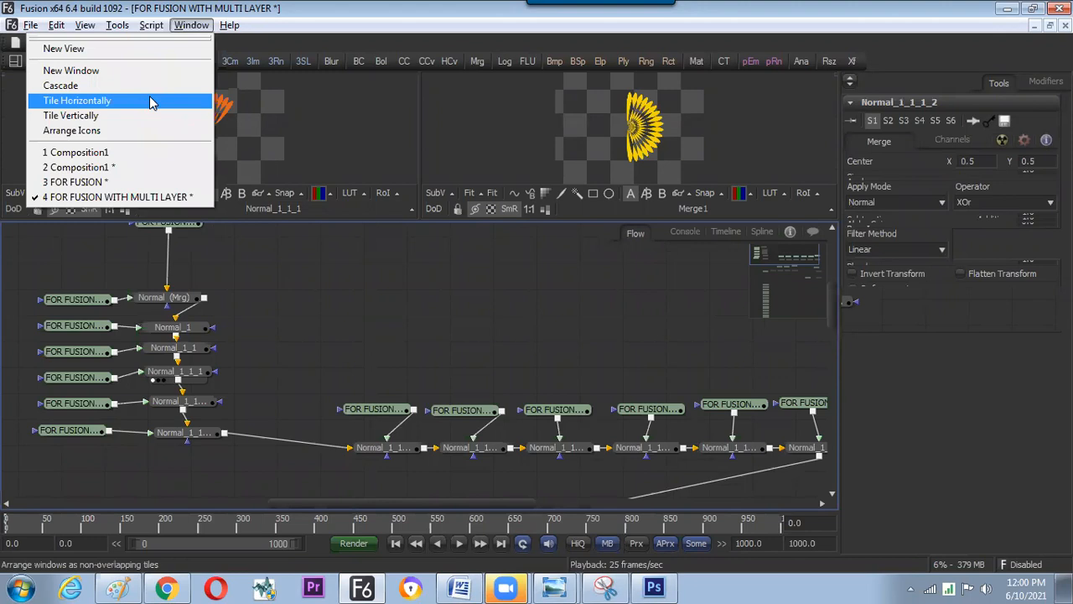
left_click(152, 100)
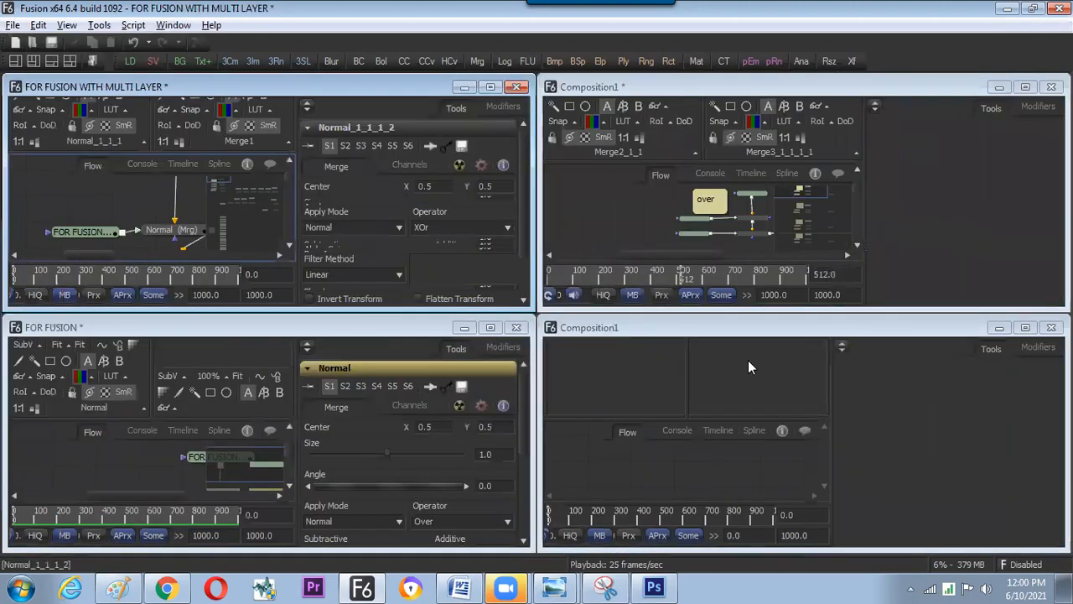
left_click(755, 393)
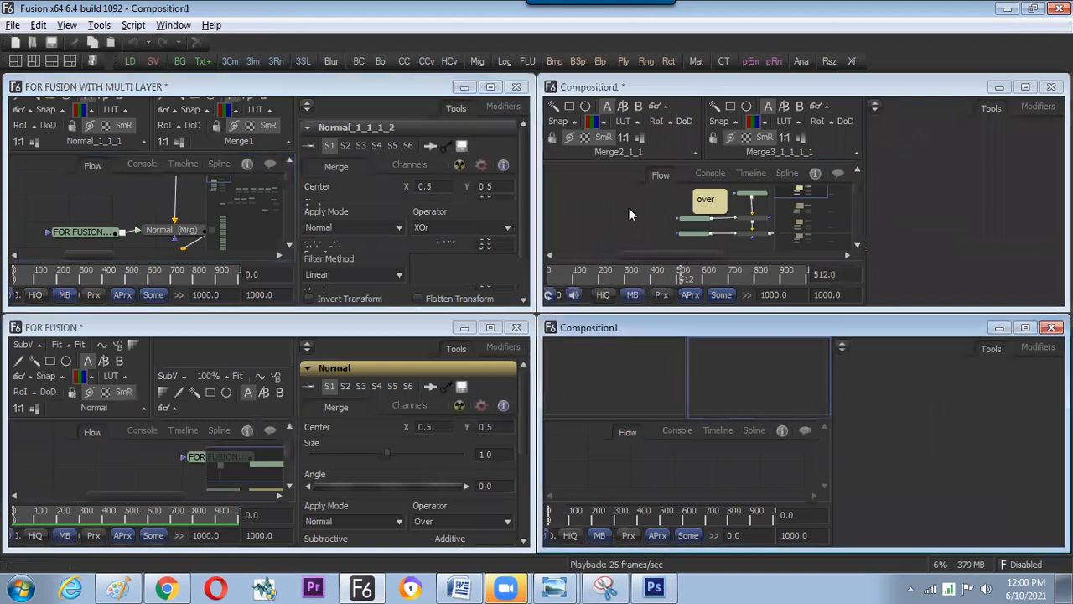
left_click(657, 217)
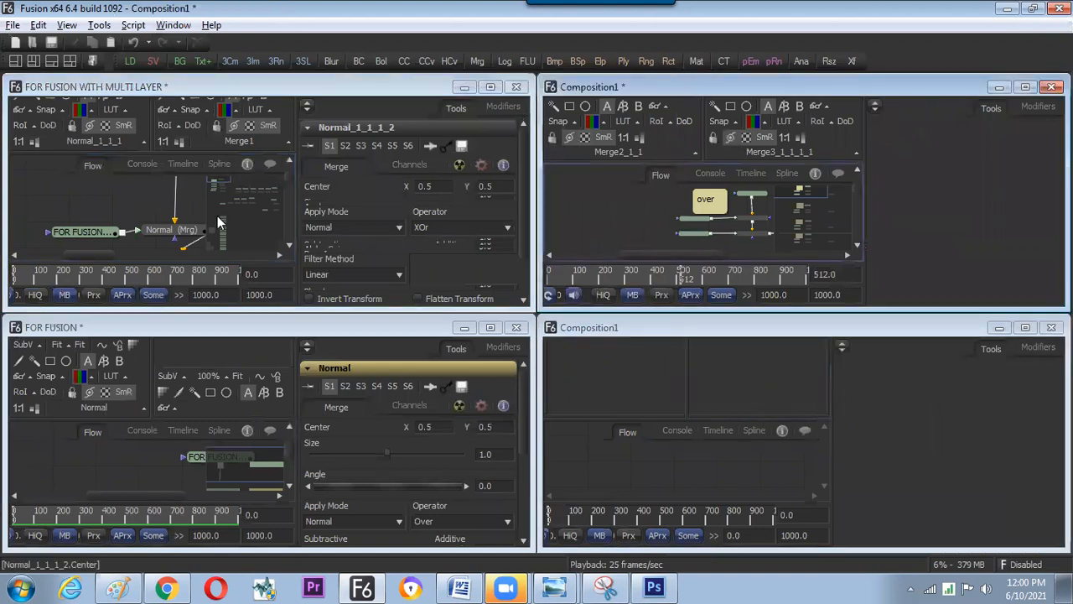
Try the FOR FUSION WITH MULTI LAYER composition with an enlarged flow and at full size, and return to the tiled layout
key("F4")
left_click(490, 88)
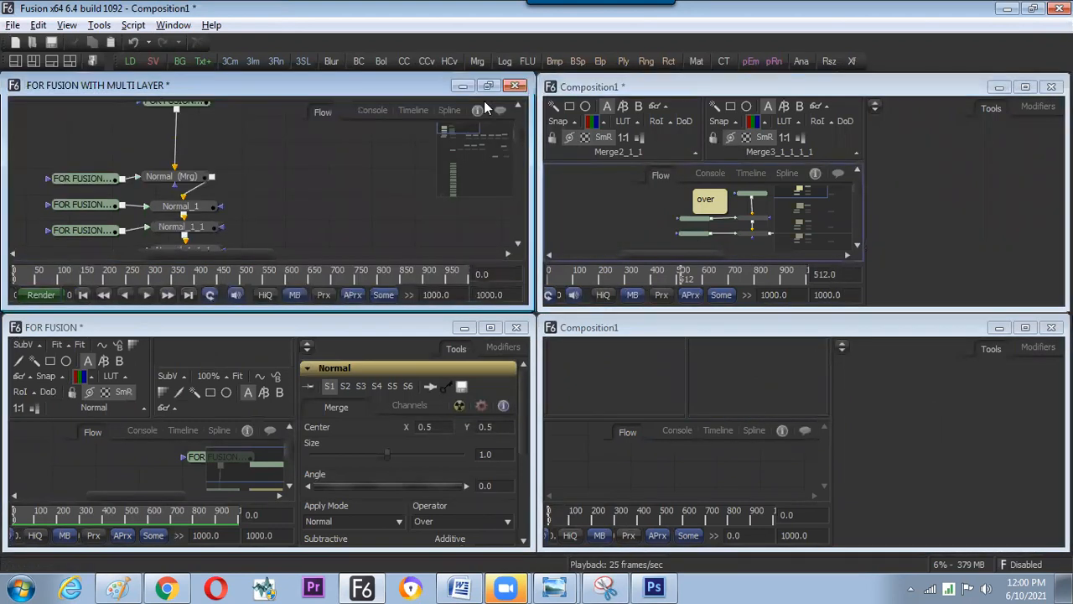
key("F4")
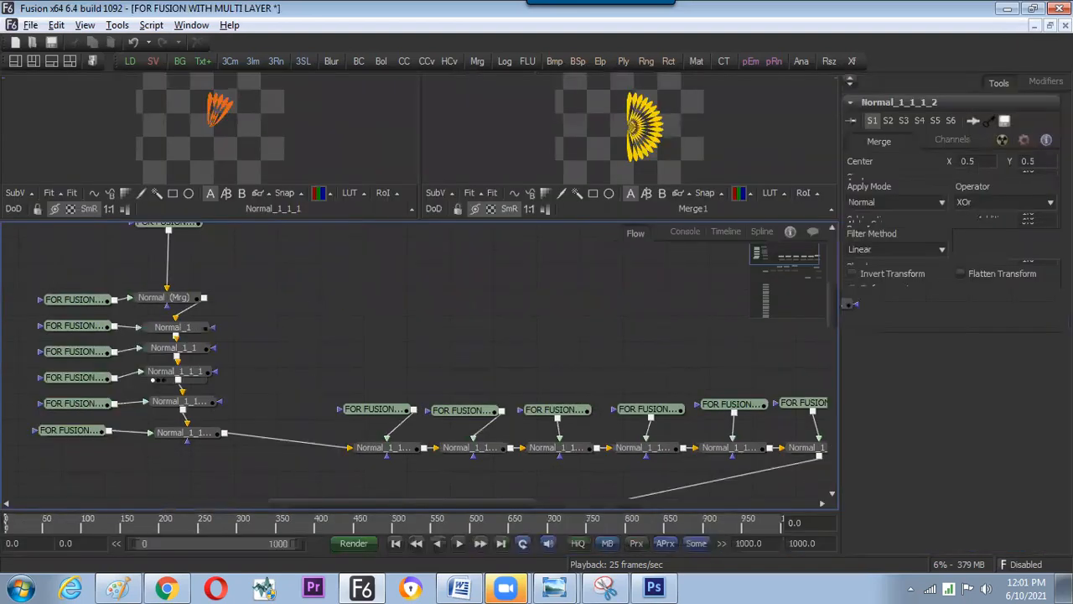
key("ctrl+F5")
Expand the flow view to fill both Composition1 windows and the FOR FUSION window
left_click(613, 239)
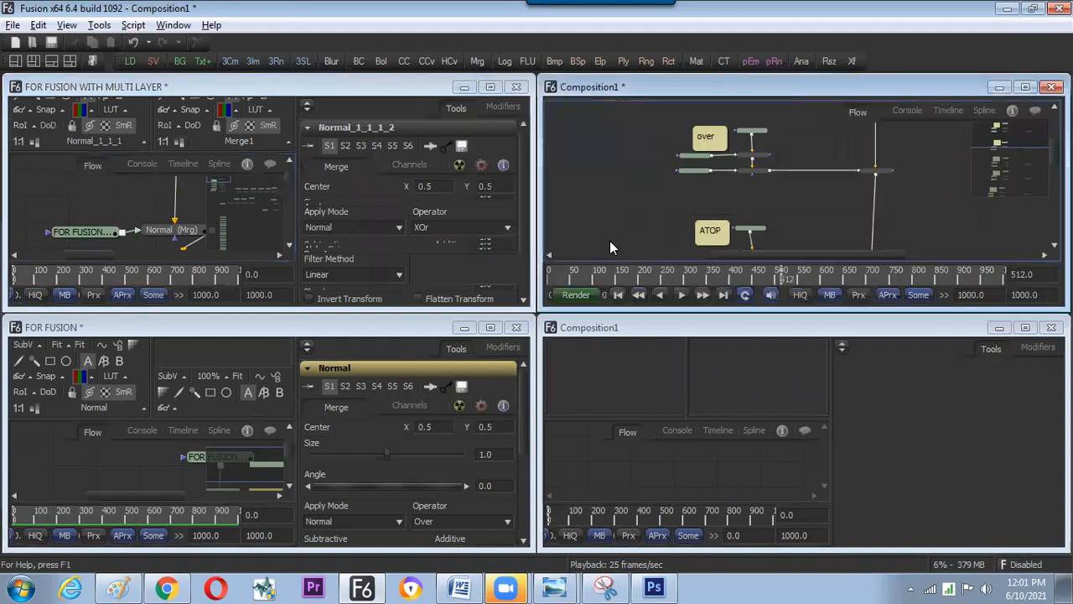
left_click(608, 396)
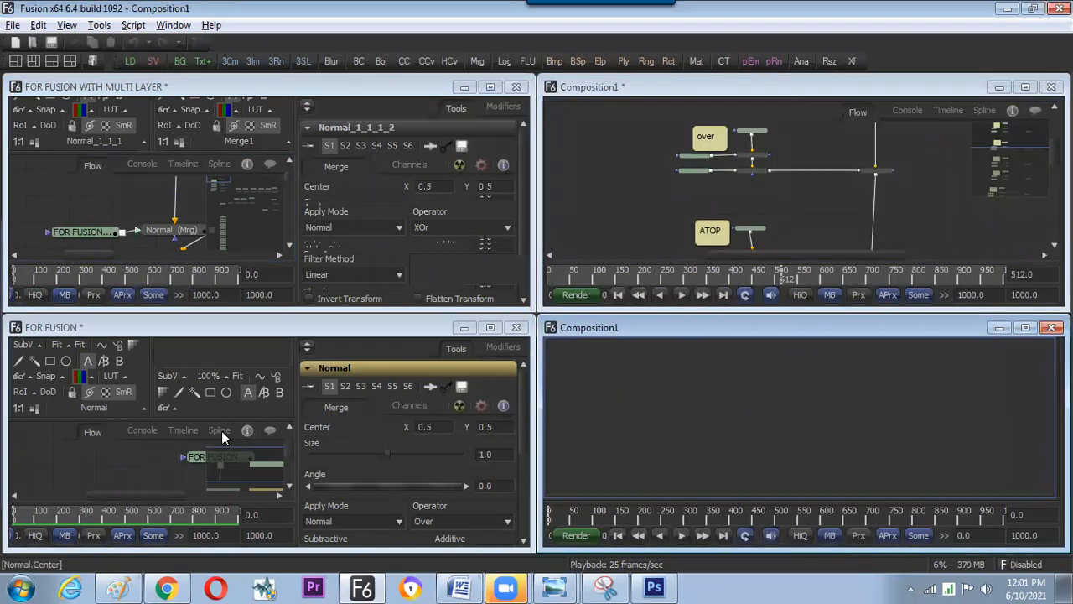
left_click(131, 469)
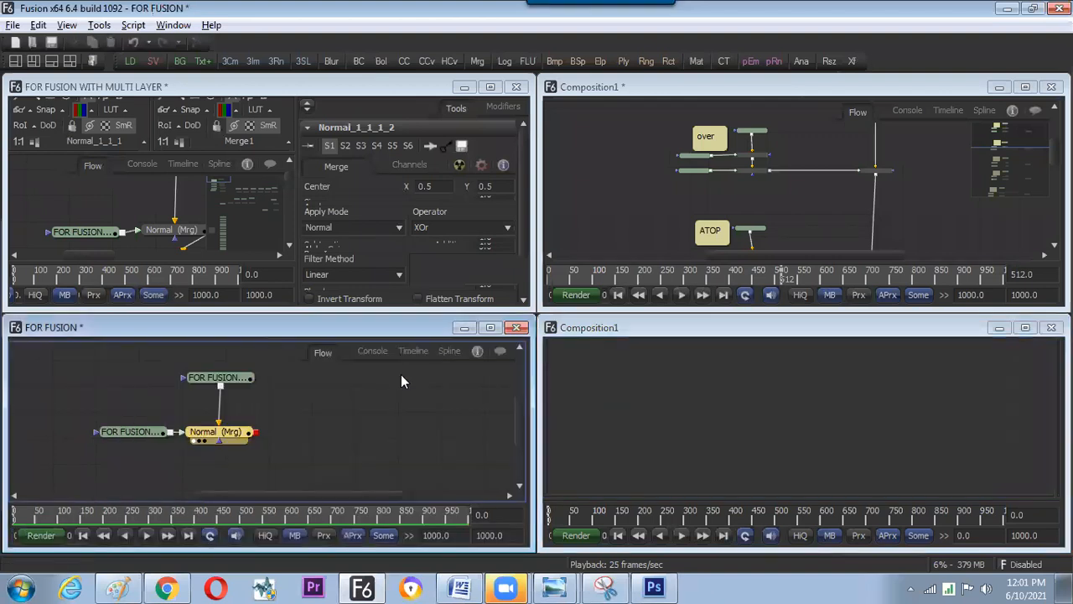
Maximise the FOR FUSION composition and nudge its Normal merge slightly in the flow, leaving it deselected
left_click(490, 327)
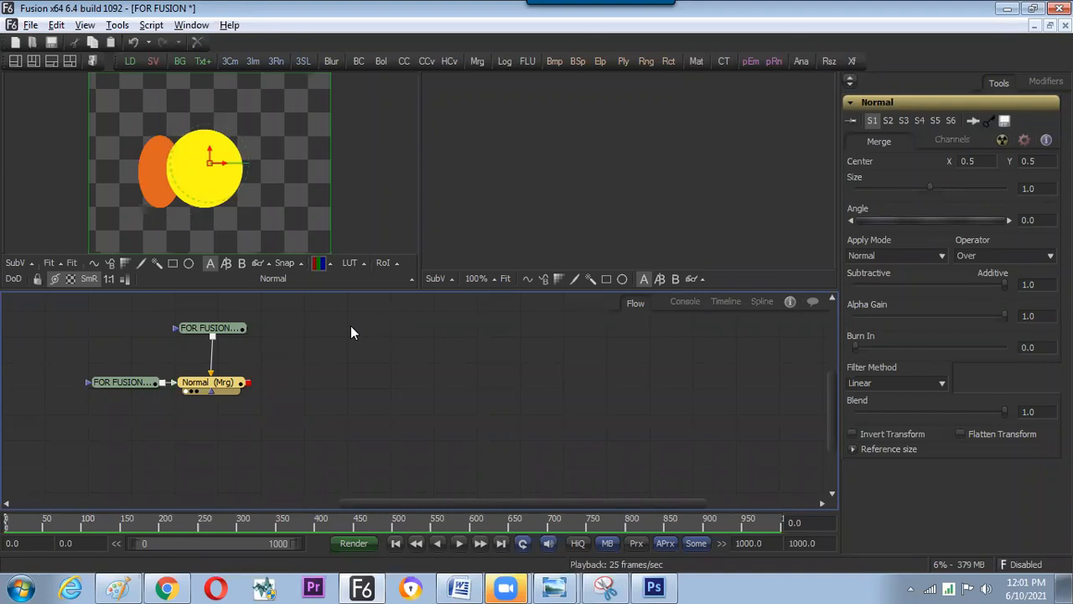
left_click_drag(221, 383, 219, 382)
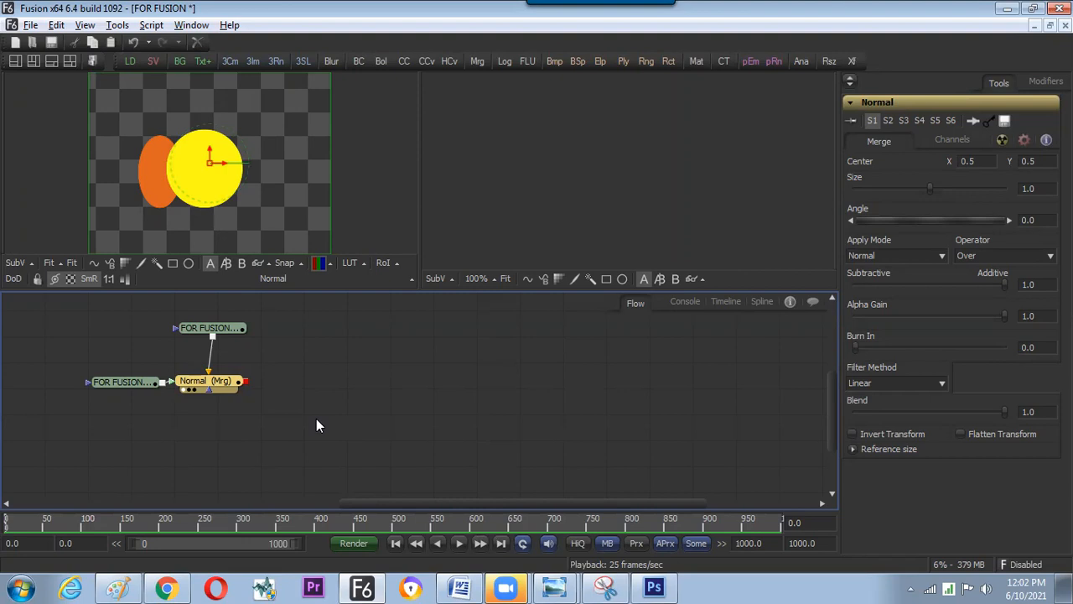
left_click(639, 375)
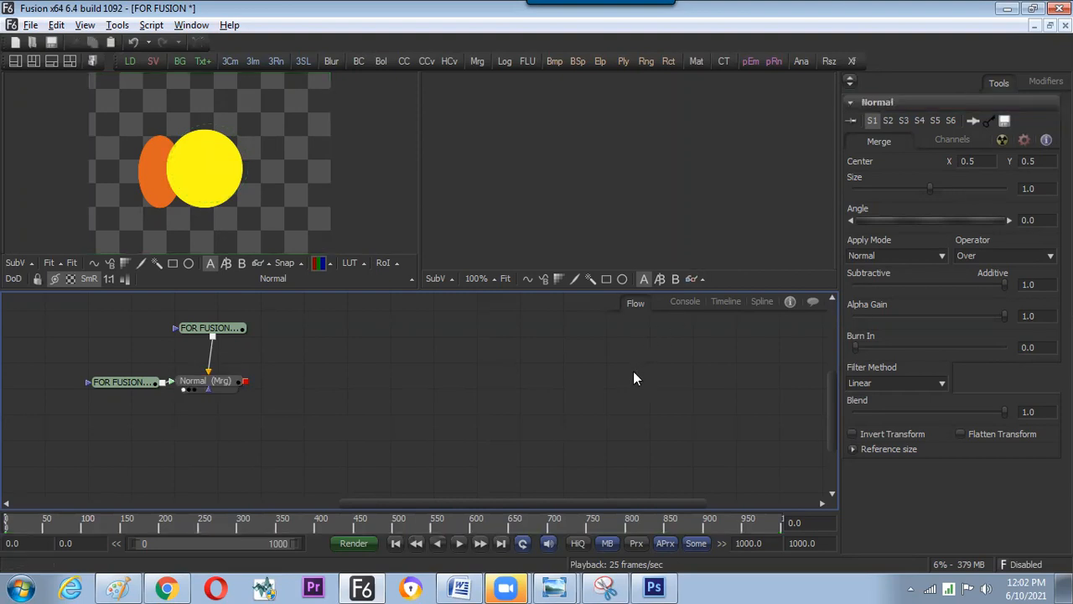